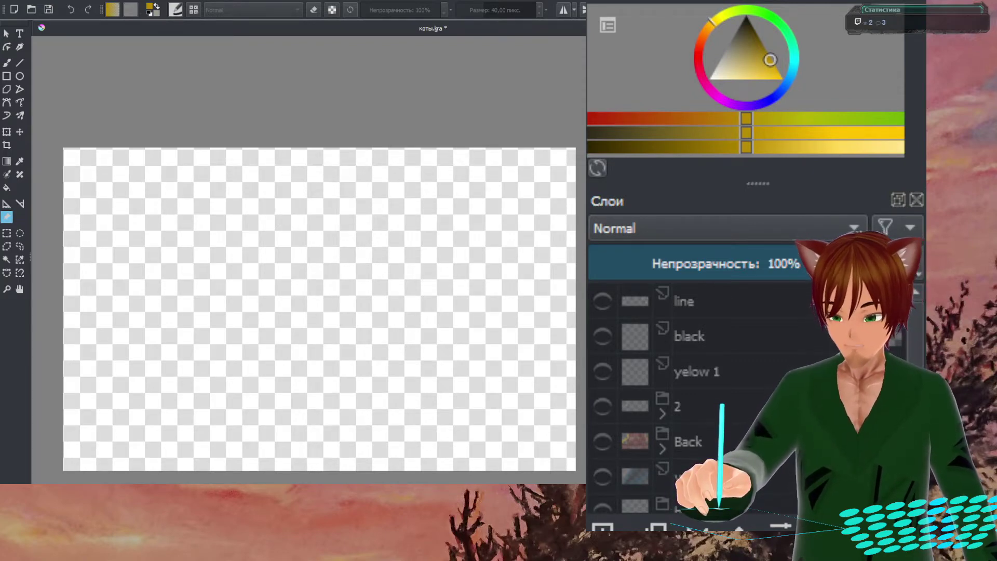
- Turn on the 'void' blue gradient and 'Back' red chair layers, panning to the canvas's left edge
{"action": "left_click", "coordinate": [603, 476]}
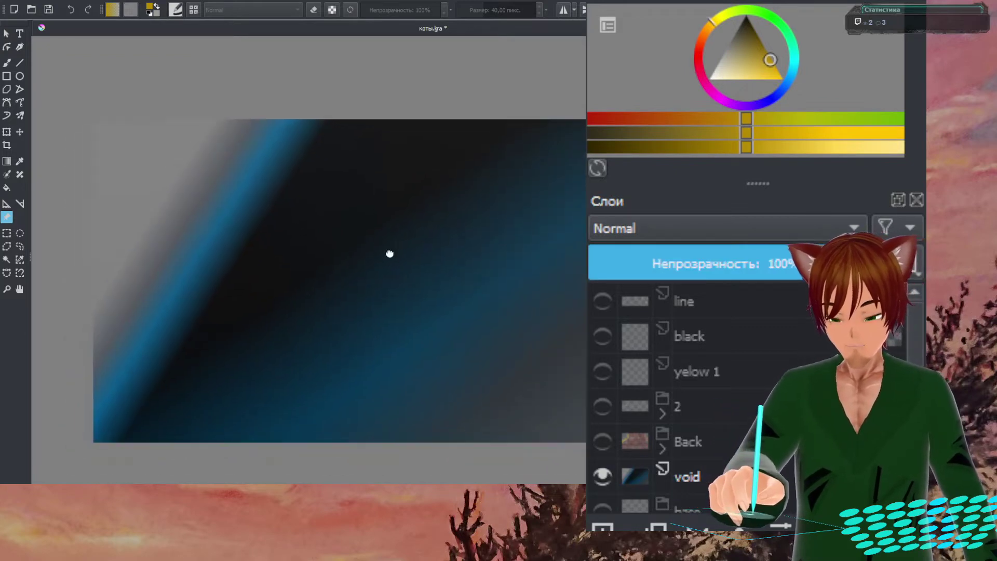
{"action": "scroll", "coordinate": [391, 252], "scroll_direction": "up", "scroll_amount": 3}
{"action": "scroll", "coordinate": [390, 252], "scroll_direction": "down", "scroll_amount": 1}
{"action": "left_click_drag", "start_coordinate": [391, 254], "coordinate": [486, 241]}
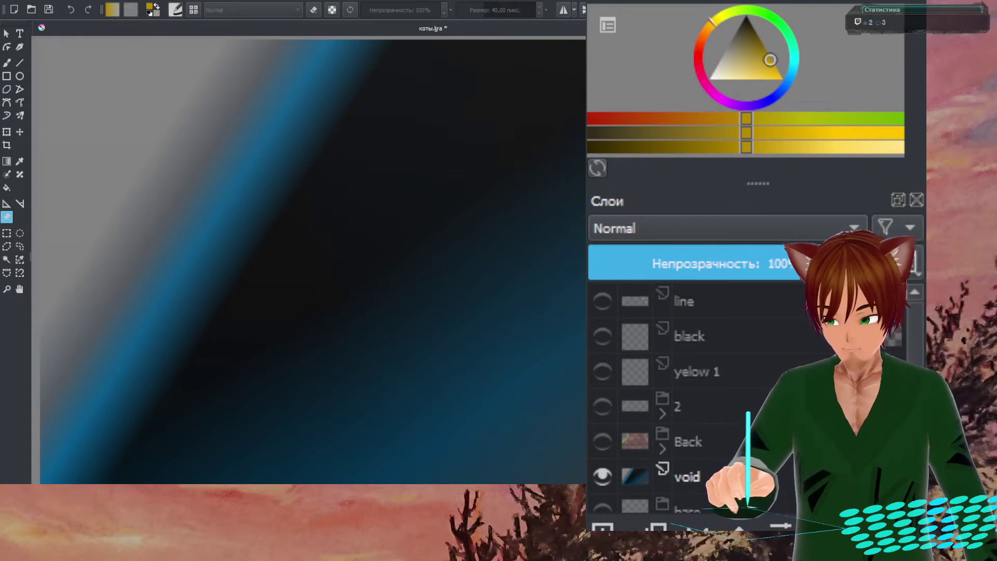
{"action": "scroll", "coordinate": [312, 260], "scroll_direction": "left", "scroll_amount": 3}
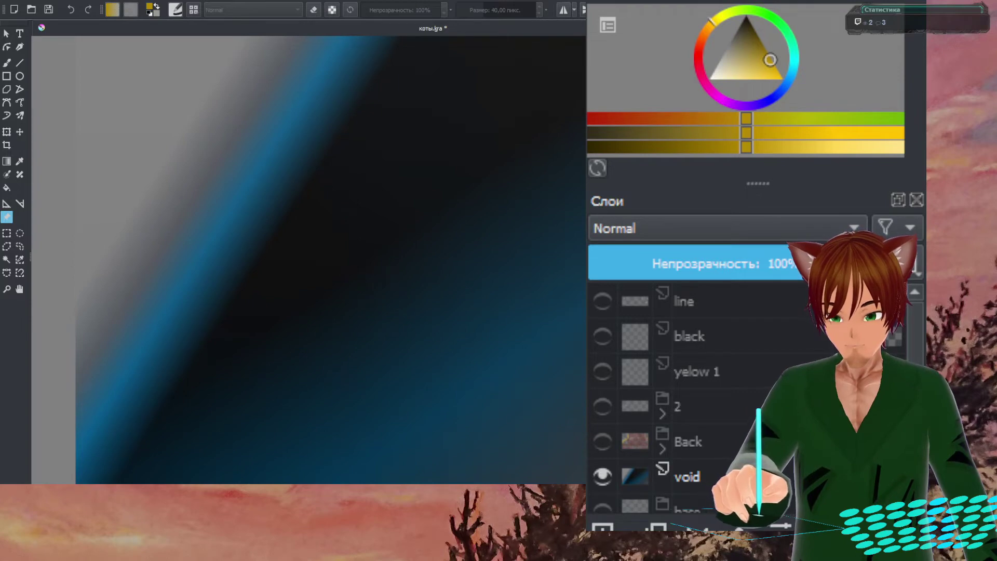
{"action": "left_click", "coordinate": [598, 443]}
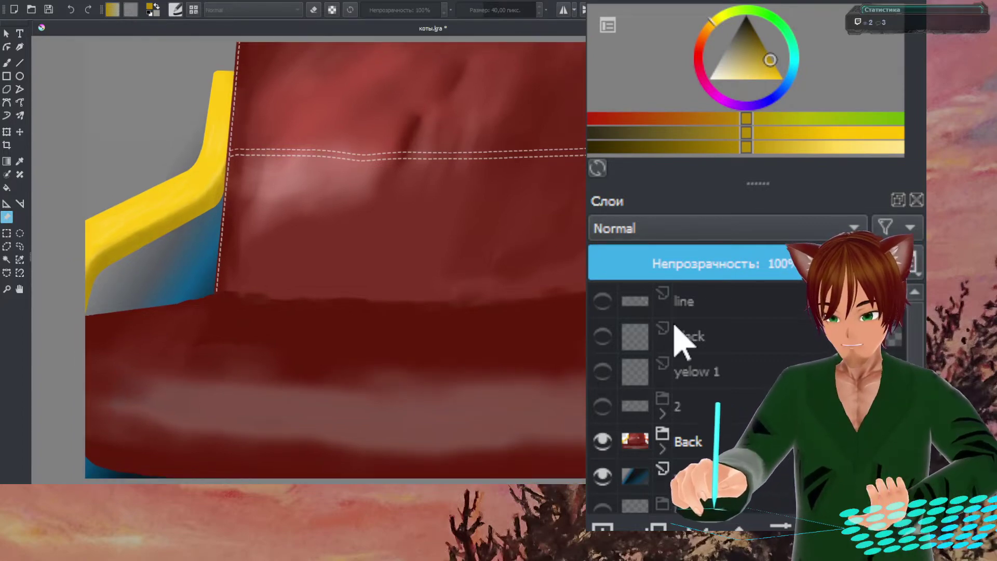
- Show the 'line', 'black' and 'yelow 1' layers, leaving 'yelow 1' as the active layer
{"action": "left_click", "coordinate": [603, 301]}
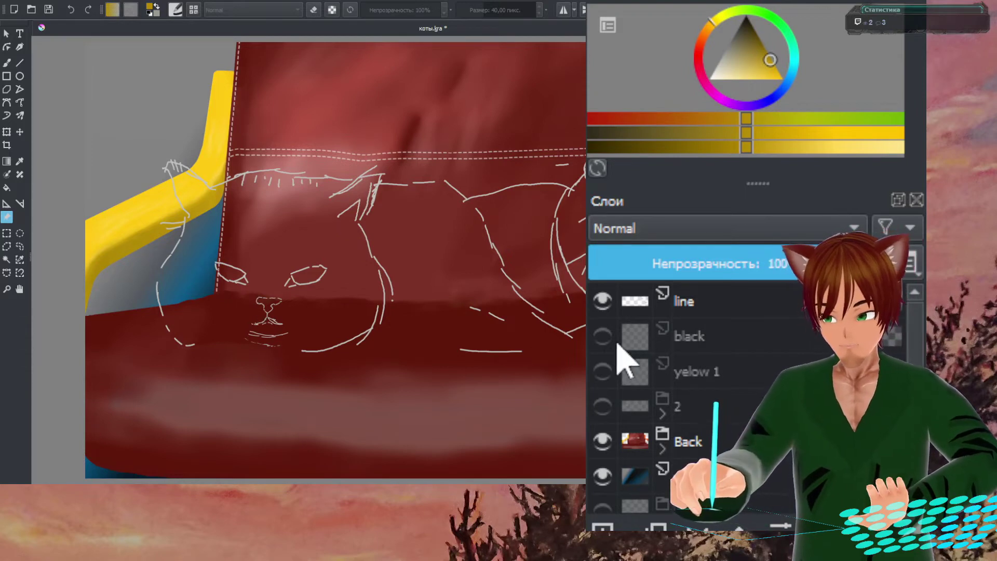
{"action": "left_click", "coordinate": [602, 336]}
{"action": "left_click", "coordinate": [602, 371]}
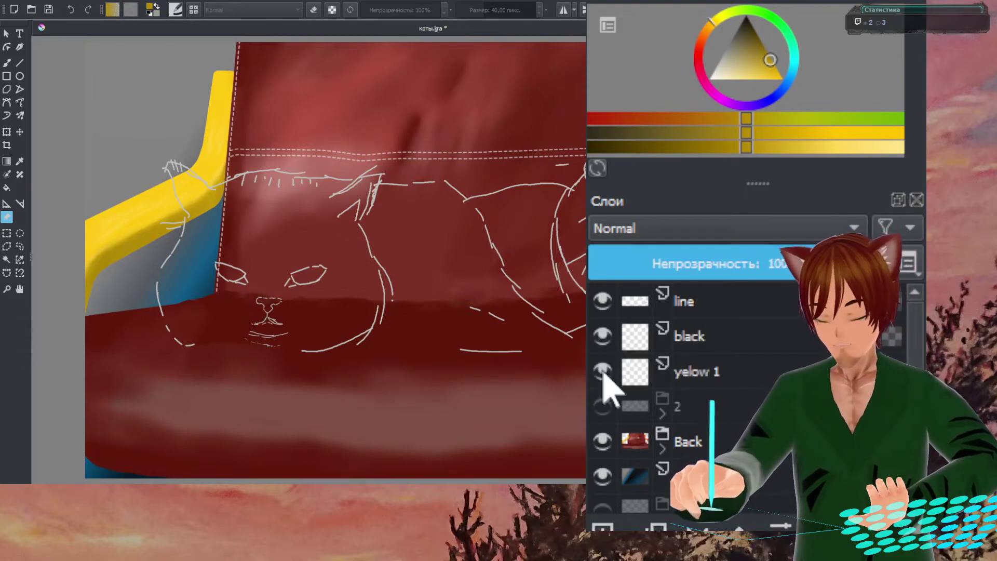
{"action": "left_click", "coordinate": [714, 348]}
{"action": "left_click", "coordinate": [737, 370]}
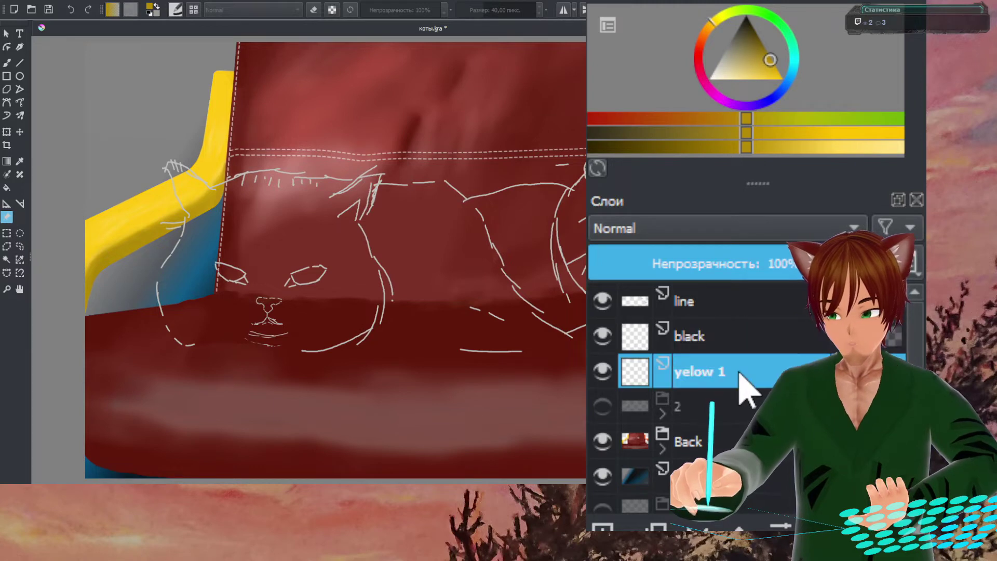
{"action": "left_click", "coordinate": [725, 346]}
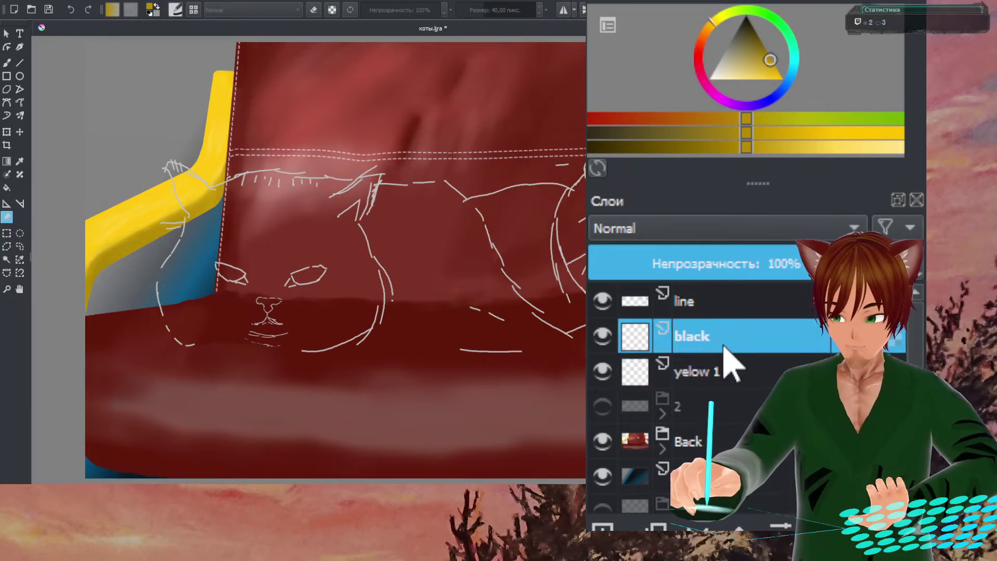
{"action": "left_click", "coordinate": [721, 373]}
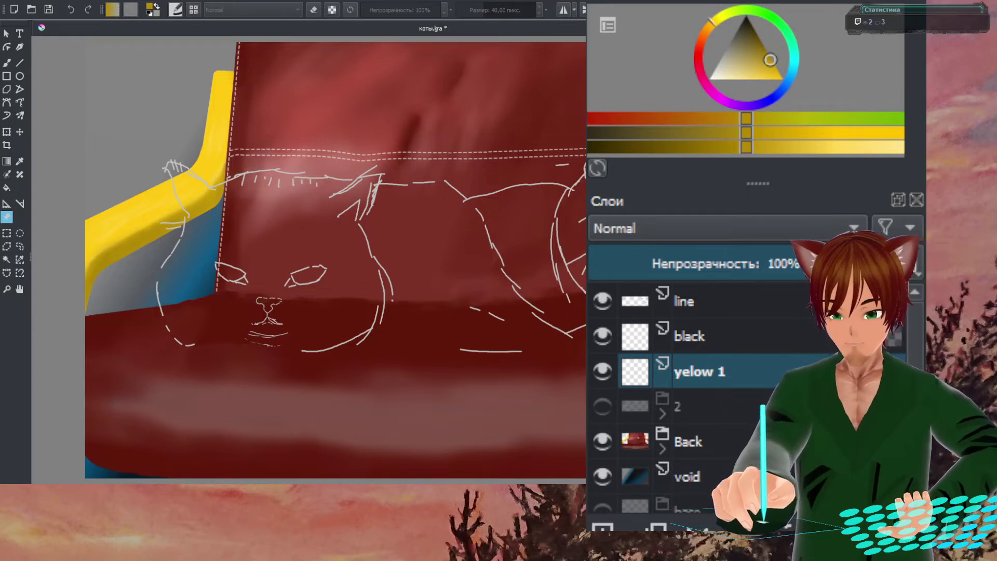
{"action": "left_click", "coordinate": [7, 62]}
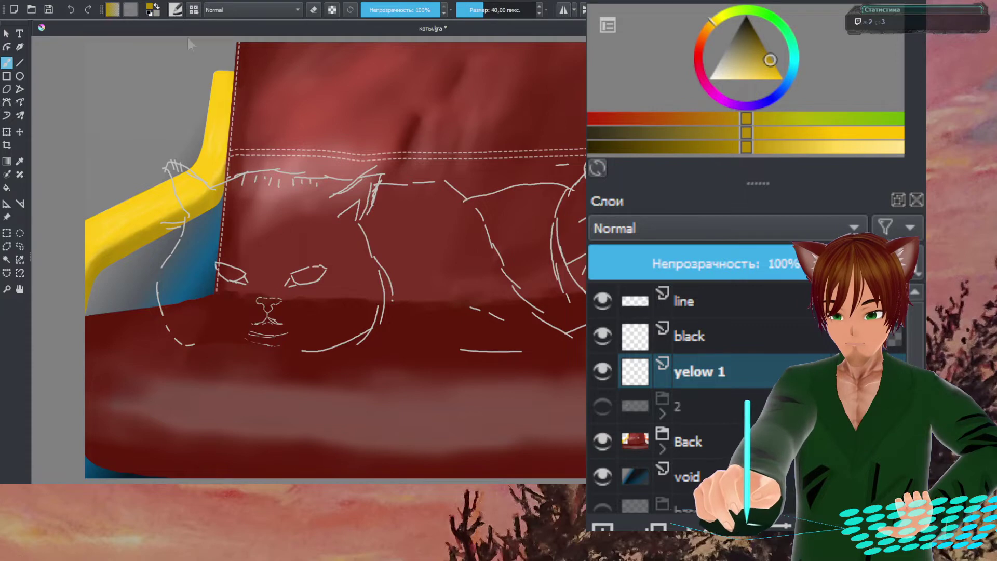
- Mix a dark brown painting colour in the pop-up palette's colour selector
{"action": "right_click", "coordinate": [265, 214]}
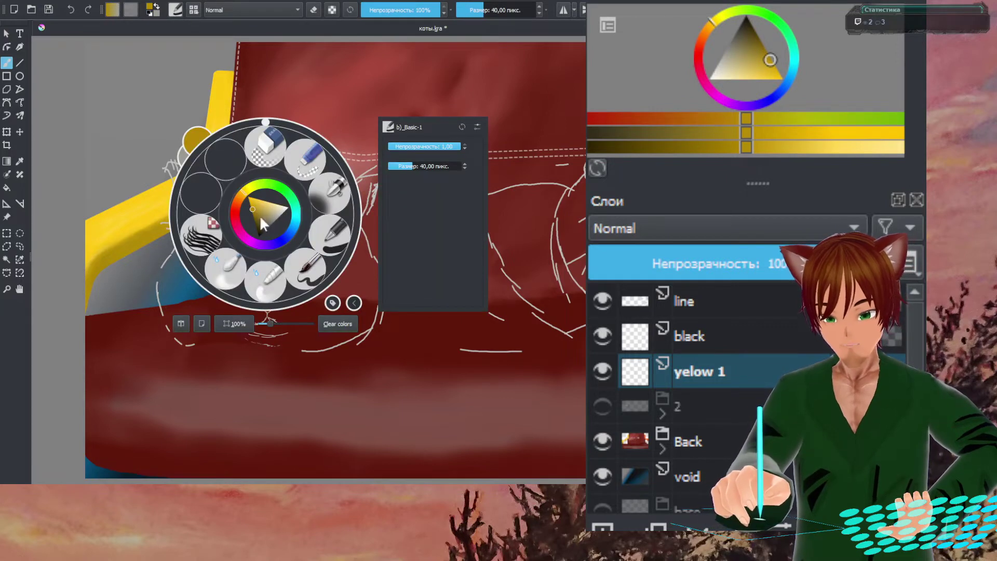
{"action": "left_click_drag", "start_coordinate": [252, 211], "coordinate": [264, 233]}
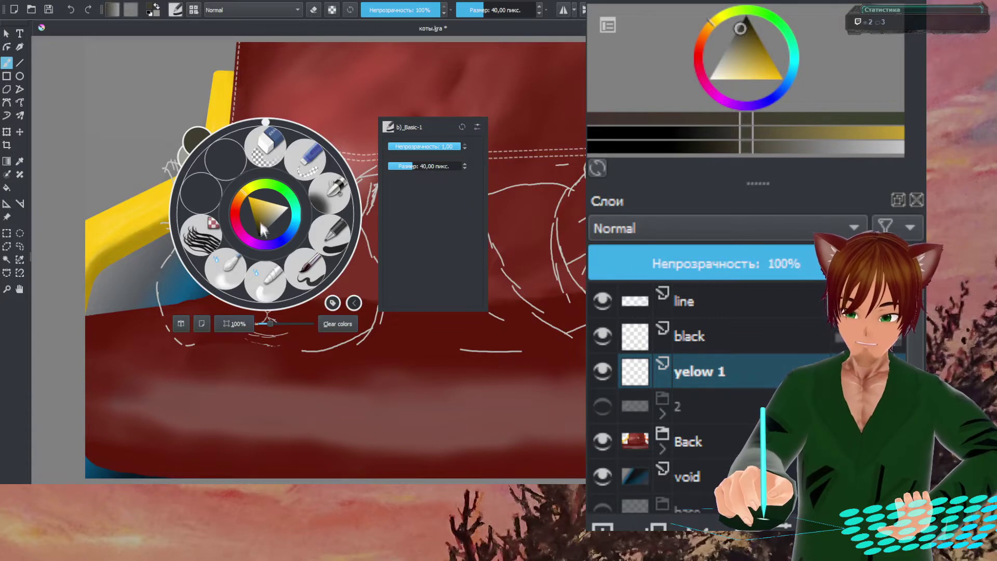
{"action": "left_click_drag", "start_coordinate": [244, 211], "coordinate": [240, 198]}
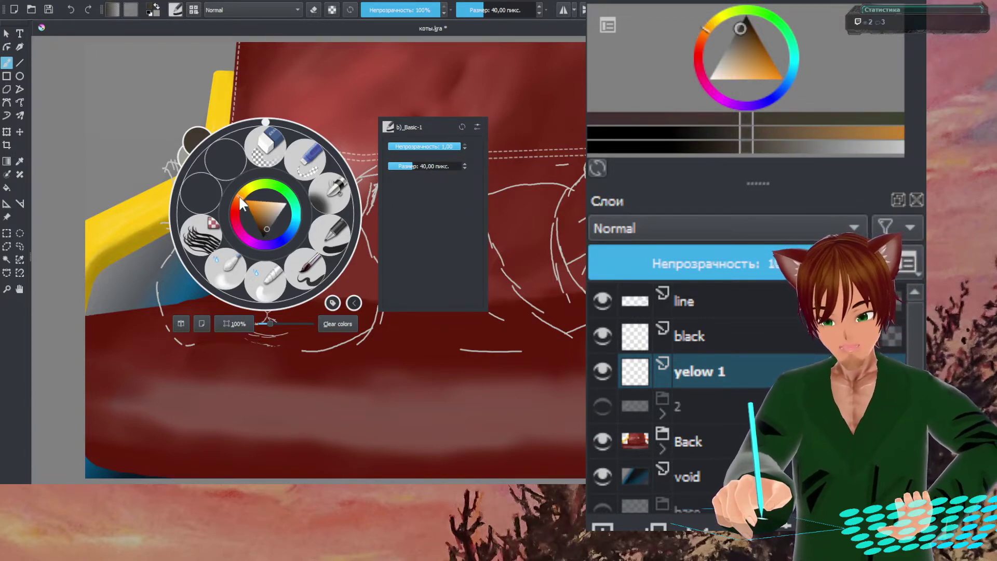
{"action": "mouse_move", "coordinate": [266, 227]}
{"action": "left_mouse_down"}
{"action": "mouse_move", "coordinate": [256, 216]}
{"action": "mouse_move", "coordinate": [263, 226]}
{"action": "left_mouse_up"}
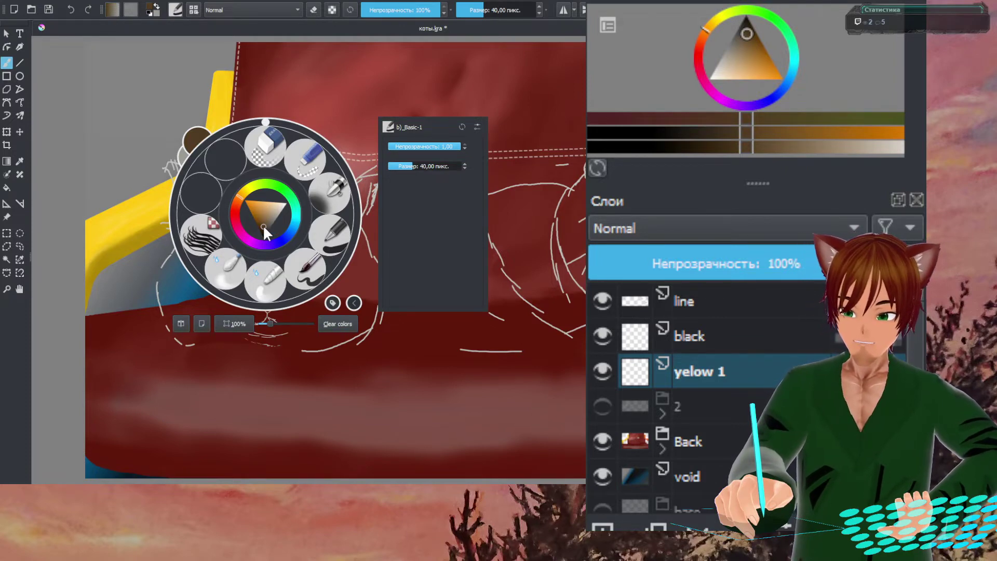
{"action": "left_click_drag", "start_coordinate": [263, 225], "coordinate": [265, 222]}
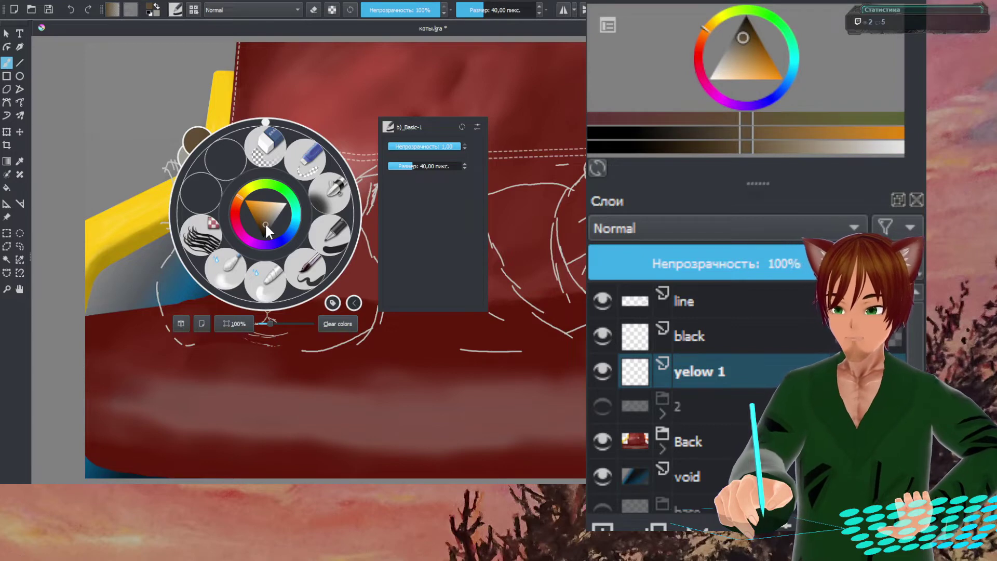
{"action": "left_click_drag", "start_coordinate": [265, 223], "coordinate": [255, 219]}
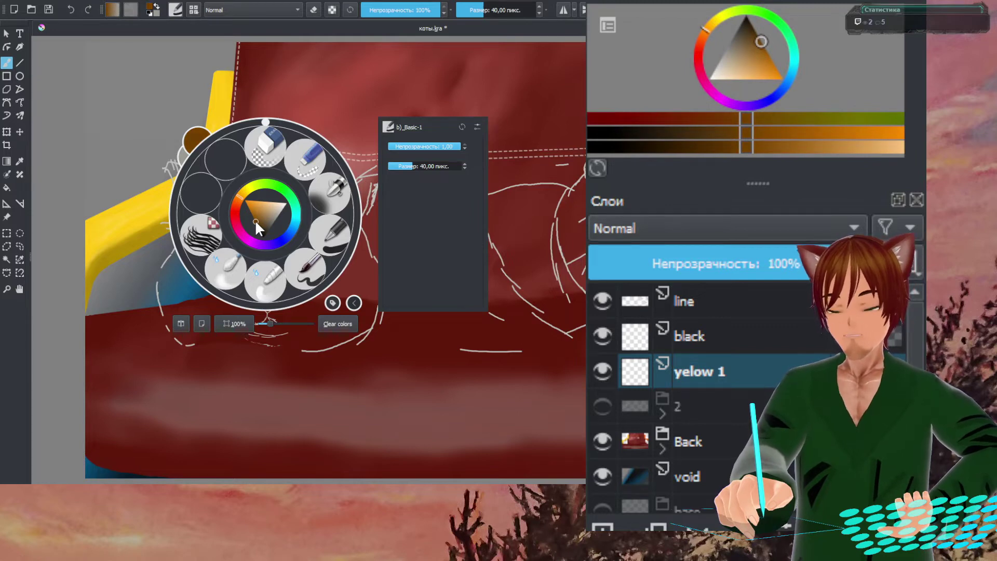
{"action": "left_click", "coordinate": [505, 96]}
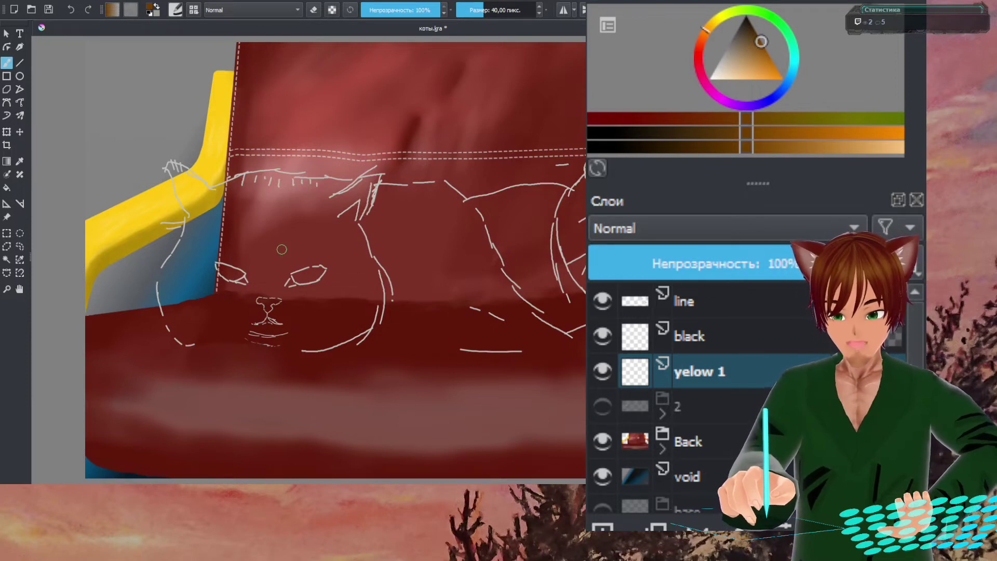
- Enlarge the brush to 141,77 px, darken the colour and dab a blob over the left cat's eye
{"action": "right_click", "coordinate": [293, 226]}
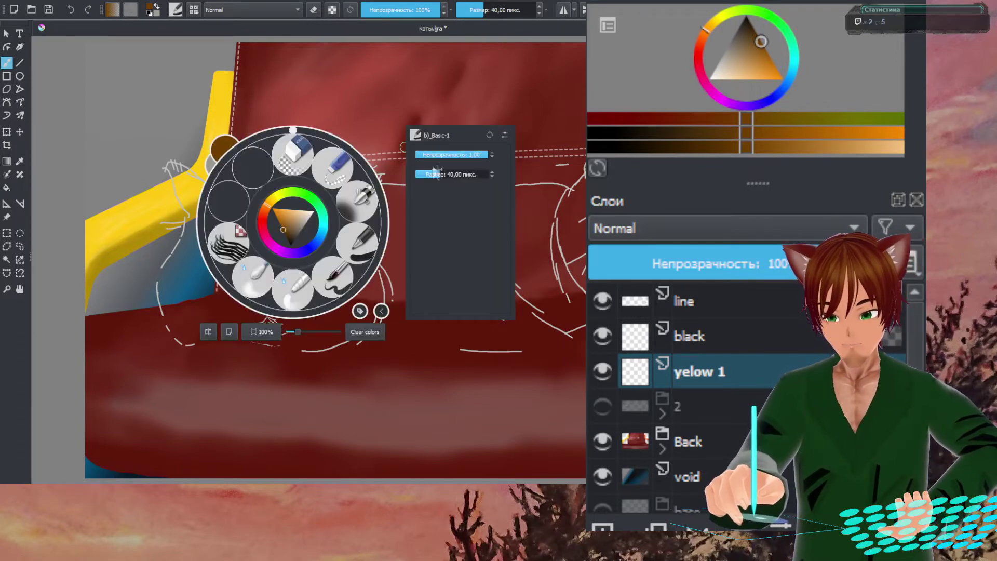
{"action": "left_click_drag", "start_coordinate": [453, 174], "coordinate": [452, 174]}
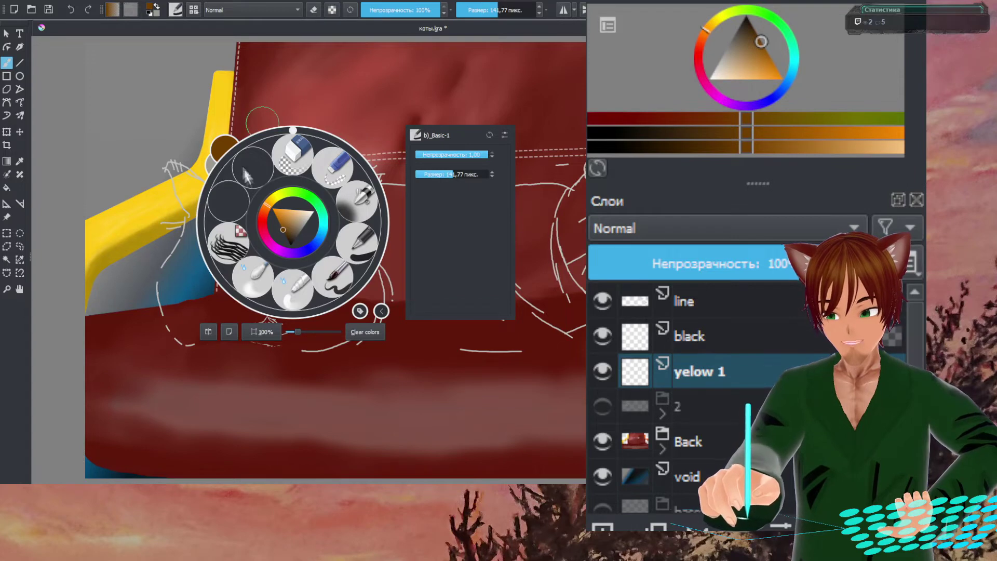
{"action": "left_click", "coordinate": [290, 238]}
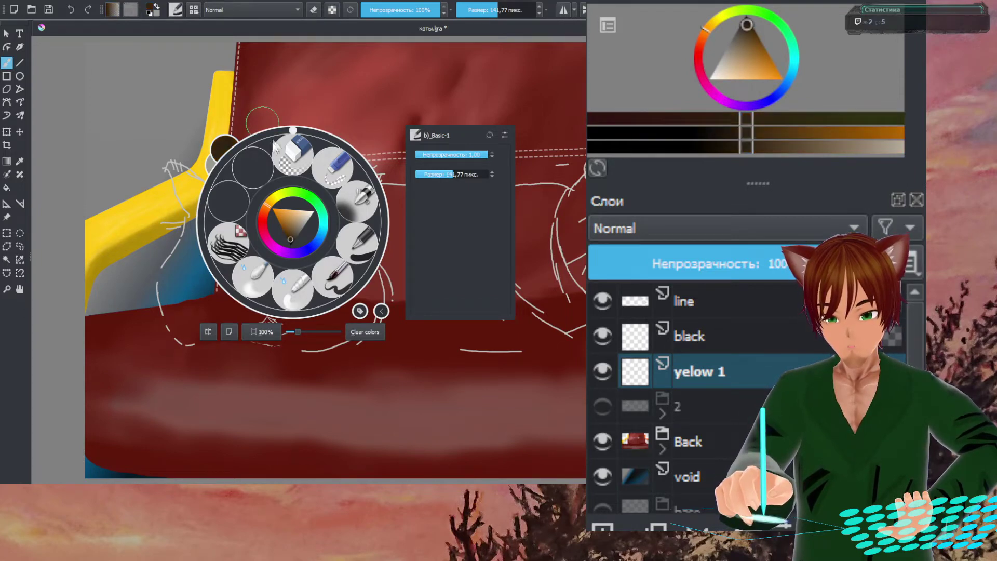
{"action": "right_click", "coordinate": [290, 239]}
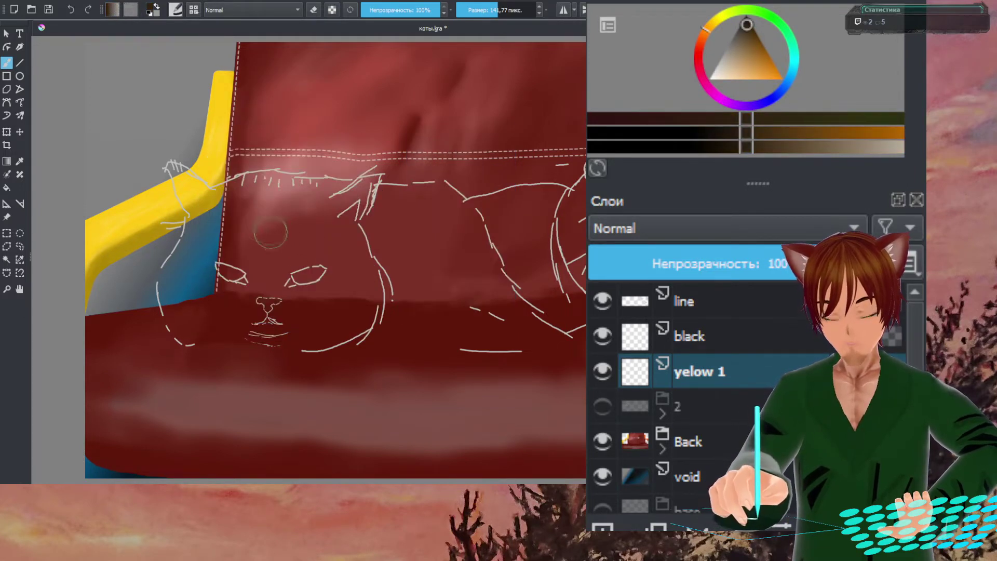
{"action": "mouse_move", "coordinate": [263, 234]}
{"action": "left_mouse_down"}
{"action": "mouse_move", "coordinate": [262, 248]}
{"action": "mouse_move", "coordinate": [269, 240]}
{"action": "left_mouse_up"}
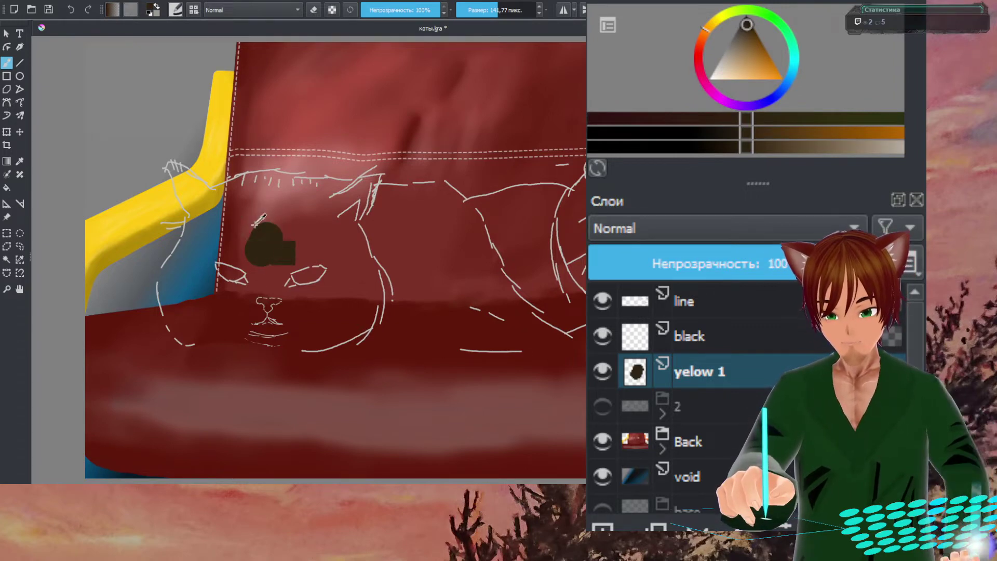
- Undo the trial blob, switch to the 'black' layer, and paint the left cat's head and ear dark brown
{"action": "key", "text": "Delete"}
{"action": "left_click", "coordinate": [730, 338]}
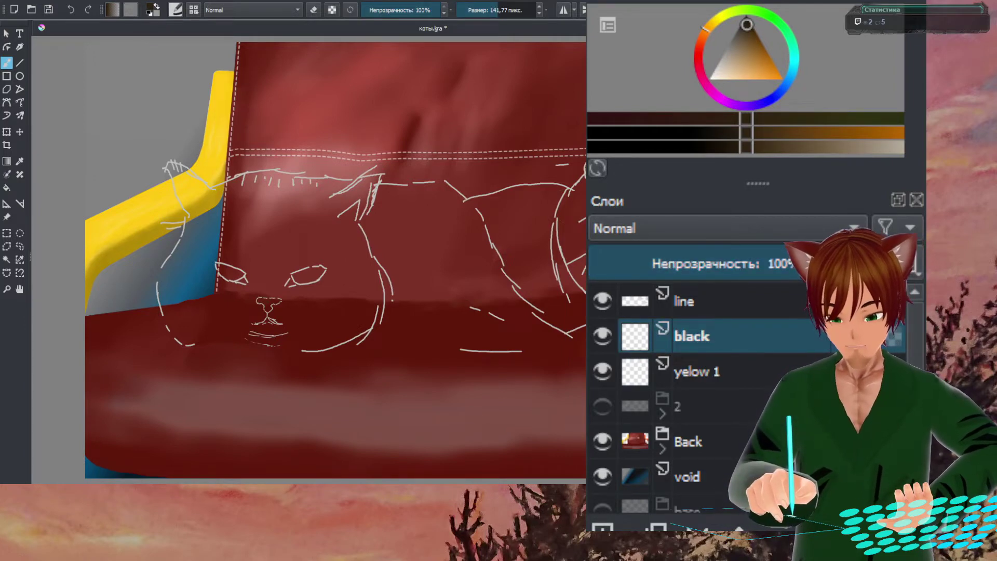
{"action": "key", "text": "Tab"}
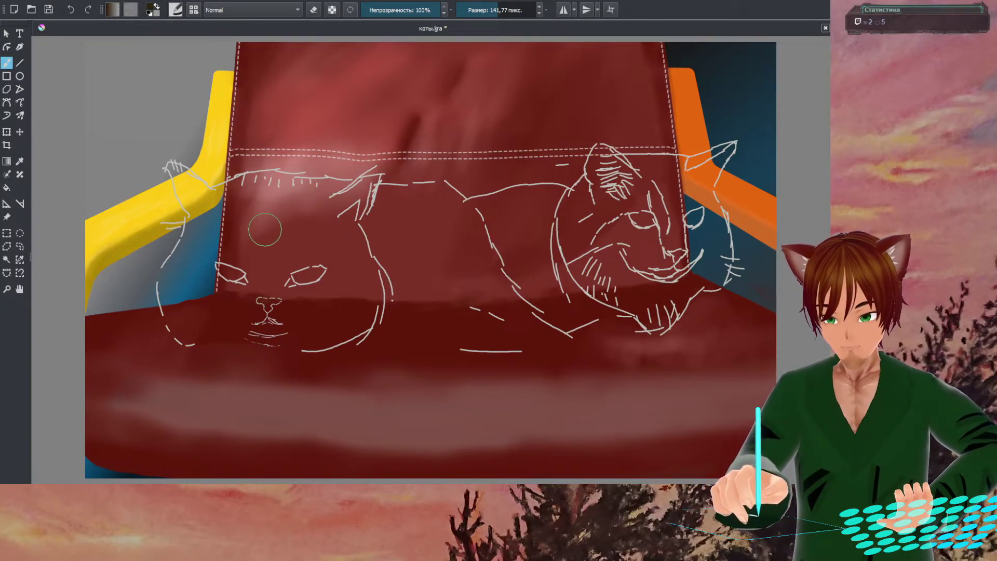
{"action": "mouse_move", "coordinate": [249, 229]}
{"action": "left_mouse_down"}
{"action": "mouse_move", "coordinate": [227, 213]}
{"action": "mouse_move", "coordinate": [246, 194]}
{"action": "mouse_move", "coordinate": [299, 189]}
{"action": "mouse_move", "coordinate": [329, 200]}
{"action": "mouse_move", "coordinate": [363, 190]}
{"action": "mouse_move", "coordinate": [346, 196]}
{"action": "mouse_move", "coordinate": [337, 217]}
{"action": "mouse_move", "coordinate": [360, 270]}
{"action": "mouse_move", "coordinate": [355, 319]}
{"action": "mouse_move", "coordinate": [287, 338]}
{"action": "mouse_move", "coordinate": [199, 335]}
{"action": "mouse_move", "coordinate": [180, 322]}
{"action": "mouse_move", "coordinate": [174, 290]}
{"action": "mouse_move", "coordinate": [202, 230]}
{"action": "mouse_move", "coordinate": [182, 179]}
{"action": "mouse_move", "coordinate": [210, 200]}
{"action": "mouse_move", "coordinate": [269, 190]}
{"action": "mouse_move", "coordinate": [201, 227]}
{"action": "mouse_move", "coordinate": [308, 226]}
{"action": "mouse_move", "coordinate": [257, 227]}
{"action": "mouse_move", "coordinate": [274, 213]}
{"action": "mouse_move", "coordinate": [291, 228]}
{"action": "mouse_move", "coordinate": [271, 265]}
{"action": "mouse_move", "coordinate": [293, 273]}
{"action": "mouse_move", "coordinate": [269, 296]}
{"action": "mouse_move", "coordinate": [259, 264]}
{"action": "mouse_move", "coordinate": [231, 245]}
{"action": "mouse_move", "coordinate": [204, 248]}
{"action": "mouse_move", "coordinate": [201, 287]}
{"action": "mouse_move", "coordinate": [252, 302]}
{"action": "mouse_move", "coordinate": [192, 313]}
{"action": "mouse_move", "coordinate": [286, 316]}
{"action": "mouse_move", "coordinate": [339, 296]}
{"action": "mouse_move", "coordinate": [339, 268]}
{"action": "mouse_move", "coordinate": [305, 235]}
{"action": "mouse_move", "coordinate": [301, 216]}
{"action": "mouse_move", "coordinate": [307, 293]}
{"action": "mouse_move", "coordinate": [296, 281]}
{"action": "mouse_move", "coordinate": [251, 280]}
{"action": "mouse_move", "coordinate": [307, 281]}
{"action": "mouse_move", "coordinate": [277, 294]}
{"action": "mouse_move", "coordinate": [253, 290]}
{"action": "left_mouse_up"}
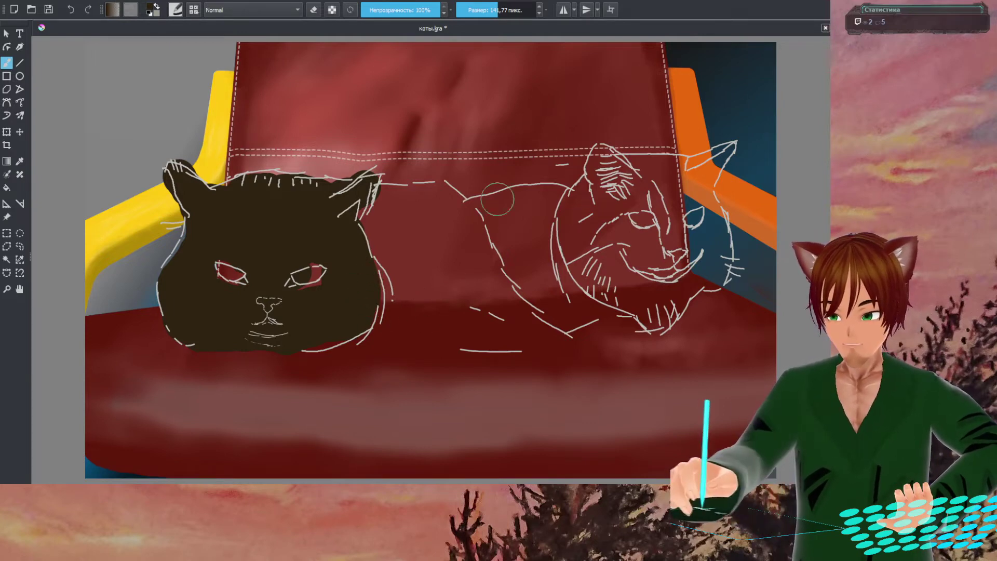
{"action": "mouse_move", "coordinate": [390, 222]}
{"action": "left_mouse_down"}
{"action": "mouse_move", "coordinate": [408, 202]}
{"action": "mouse_move", "coordinate": [444, 201]}
{"action": "mouse_move", "coordinate": [518, 312]}
{"action": "mouse_move", "coordinate": [548, 336]}
{"action": "mouse_move", "coordinate": [338, 343]}
{"action": "mouse_move", "coordinate": [509, 322]}
{"action": "mouse_move", "coordinate": [369, 309]}
{"action": "mouse_move", "coordinate": [463, 307]}
{"action": "mouse_move", "coordinate": [353, 269]}
{"action": "mouse_move", "coordinate": [340, 226]}
{"action": "mouse_move", "coordinate": [391, 207]}
{"action": "mouse_move", "coordinate": [380, 255]}
{"action": "mouse_move", "coordinate": [417, 240]}
{"action": "mouse_move", "coordinate": [420, 253]}
{"action": "mouse_move", "coordinate": [424, 229]}
{"action": "mouse_move", "coordinate": [456, 283]}
{"action": "mouse_move", "coordinate": [430, 262]}
{"action": "mouse_move", "coordinate": [477, 288]}
{"action": "mouse_move", "coordinate": [424, 213]}
{"action": "mouse_move", "coordinate": [378, 212]}
{"action": "mouse_move", "coordinate": [396, 200]}
{"action": "mouse_move", "coordinate": [432, 211]}
{"action": "mouse_move", "coordinate": [434, 263]}
{"action": "mouse_move", "coordinate": [340, 330]}
{"action": "mouse_move", "coordinate": [305, 334]}
{"action": "mouse_move", "coordinate": [336, 334]}
{"action": "mouse_move", "coordinate": [221, 337]}
{"action": "mouse_move", "coordinate": [209, 356]}
{"action": "mouse_move", "coordinate": [192, 345]}
{"action": "mouse_move", "coordinate": [211, 335]}
{"action": "mouse_move", "coordinate": [251, 352]}
{"action": "mouse_move", "coordinate": [338, 345]}
{"action": "mouse_move", "coordinate": [312, 356]}
{"action": "left_mouse_up"}
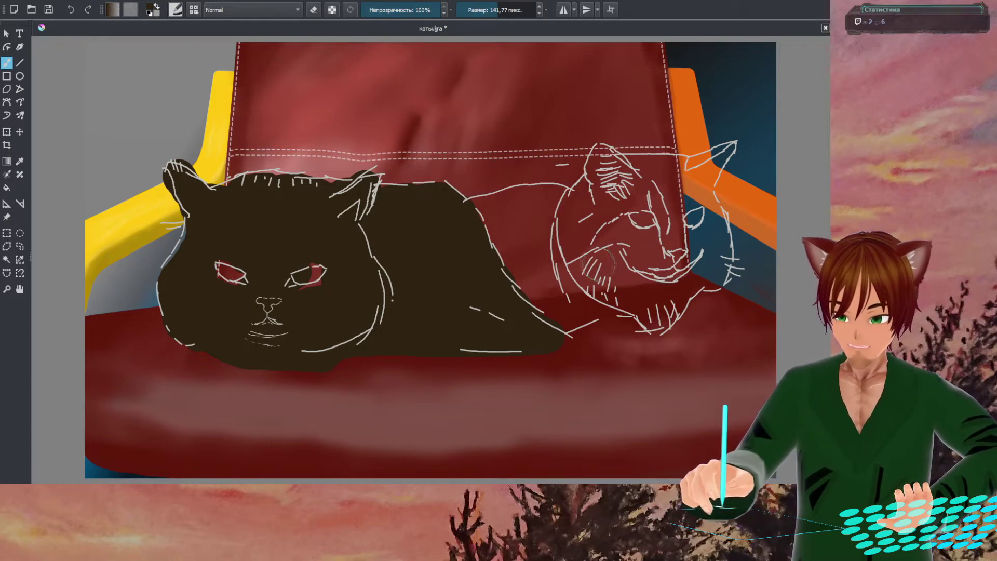
- Pick a bright orange paint colour in the pop-up palette
{"action": "right_click", "coordinate": [525, 233]}
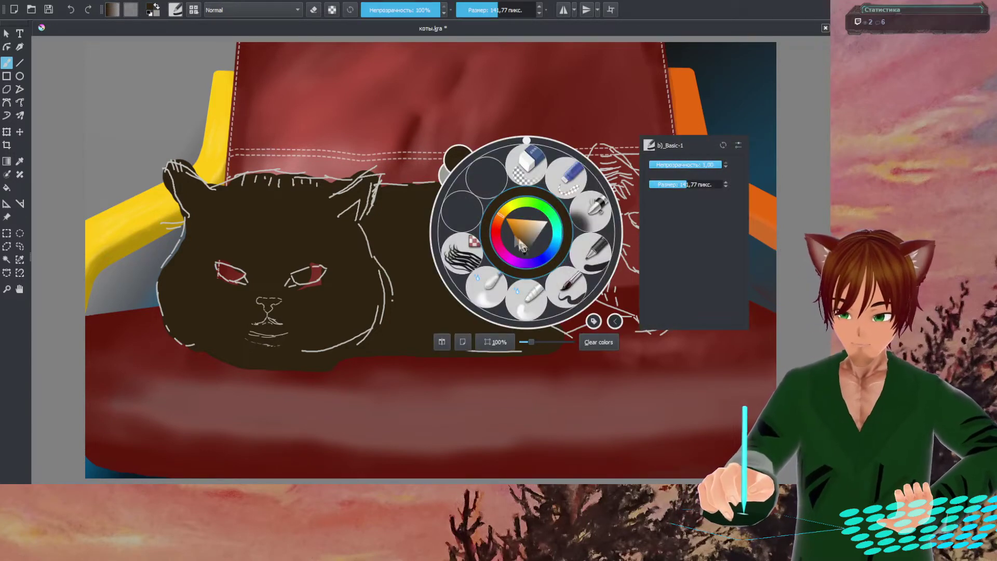
{"action": "left_click_drag", "start_coordinate": [500, 215], "coordinate": [497, 218]}
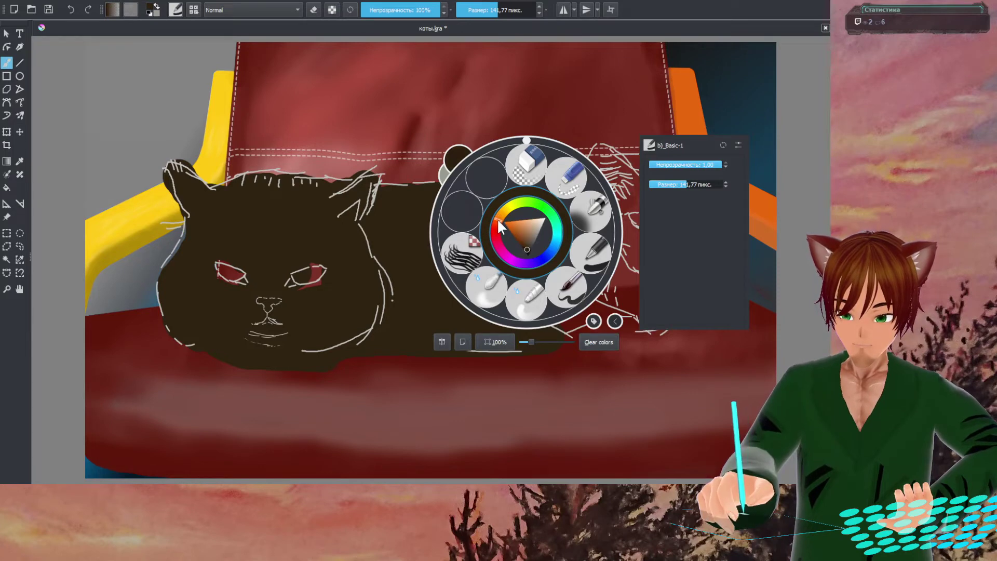
{"action": "left_click", "coordinate": [507, 224]}
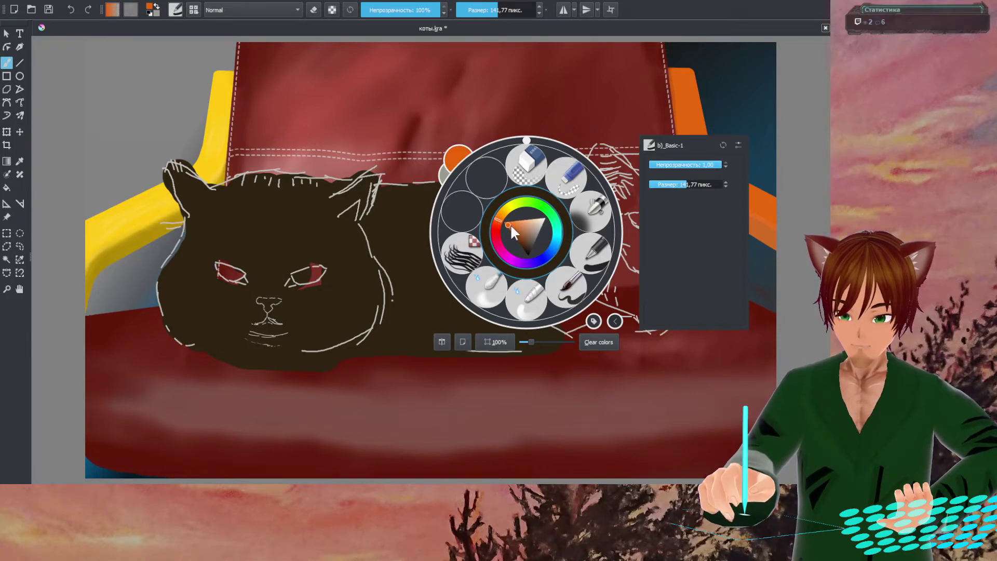
{"action": "mouse_move", "coordinate": [516, 229]}
{"action": "left_mouse_down"}
{"action": "mouse_move", "coordinate": [506, 221]}
{"action": "mouse_move", "coordinate": [509, 235]}
{"action": "left_mouse_up"}
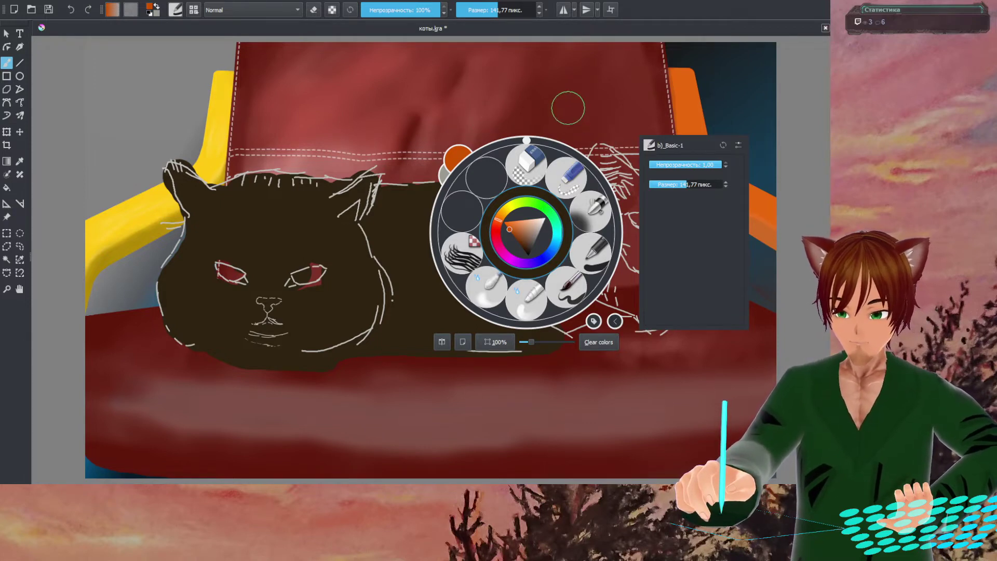
{"action": "left_click", "coordinate": [584, 97]}
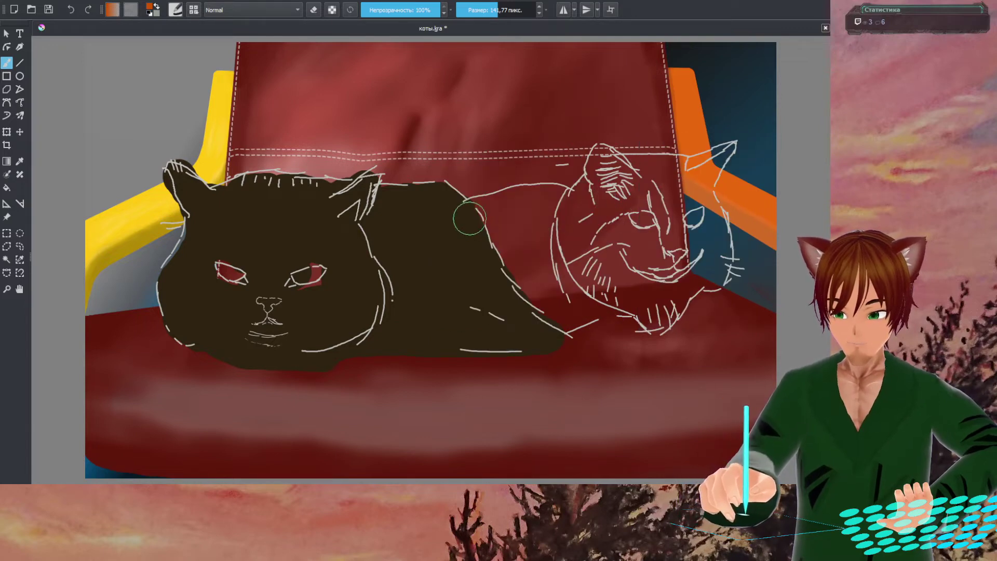
- Block in the right cat's back, head, cheek and ear with flat orange
{"action": "left_click_drag", "start_coordinate": [477, 214], "coordinate": [495, 207]}
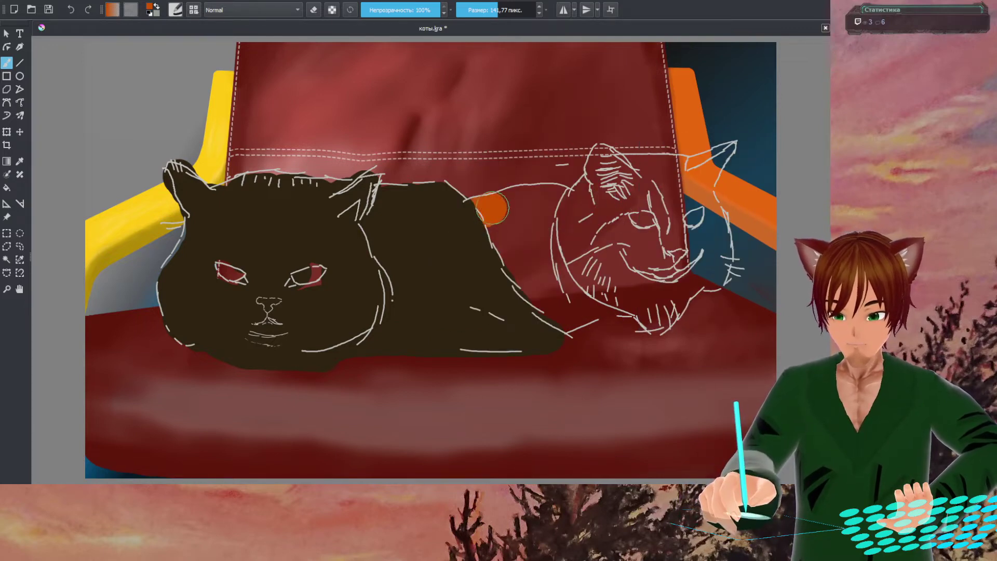
{"action": "mouse_move", "coordinate": [465, 206]}
{"action": "left_mouse_down"}
{"action": "mouse_move", "coordinate": [441, 221]}
{"action": "mouse_move", "coordinate": [569, 196]}
{"action": "mouse_move", "coordinate": [457, 245]}
{"action": "mouse_move", "coordinate": [437, 231]}
{"action": "mouse_move", "coordinate": [508, 299]}
{"action": "mouse_move", "coordinate": [452, 301]}
{"action": "mouse_move", "coordinate": [457, 327]}
{"action": "mouse_move", "coordinate": [525, 335]}
{"action": "mouse_move", "coordinate": [566, 306]}
{"action": "mouse_move", "coordinate": [501, 280]}
{"action": "mouse_move", "coordinate": [519, 270]}
{"action": "mouse_move", "coordinate": [483, 218]}
{"action": "mouse_move", "coordinate": [491, 272]}
{"action": "mouse_move", "coordinate": [525, 244]}
{"action": "mouse_move", "coordinate": [551, 239]}
{"action": "mouse_move", "coordinate": [558, 297]}
{"action": "mouse_move", "coordinate": [595, 317]}
{"action": "mouse_move", "coordinate": [583, 306]}
{"action": "left_mouse_up"}
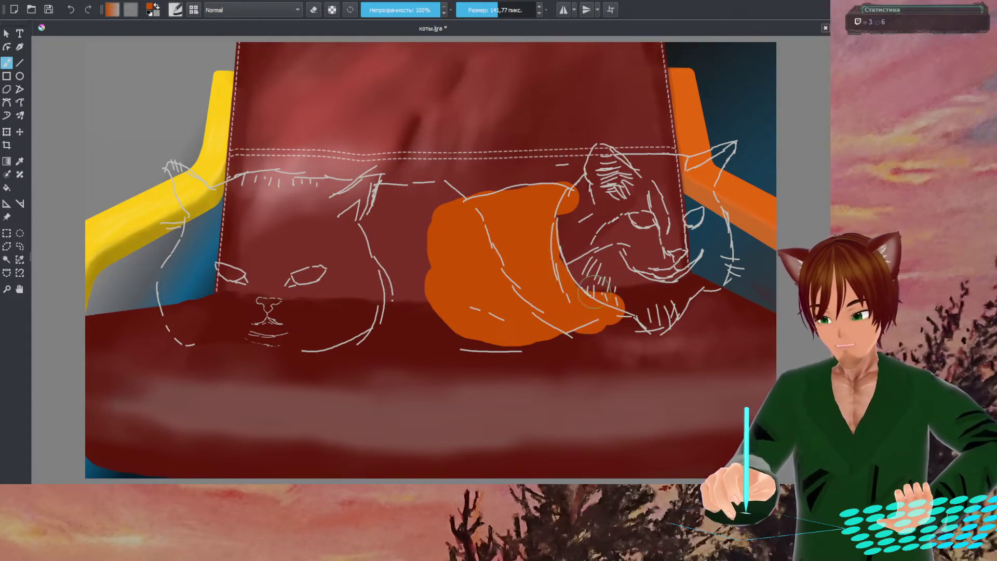
{"action": "left_click_drag", "start_coordinate": [595, 233], "coordinate": [555, 243]}
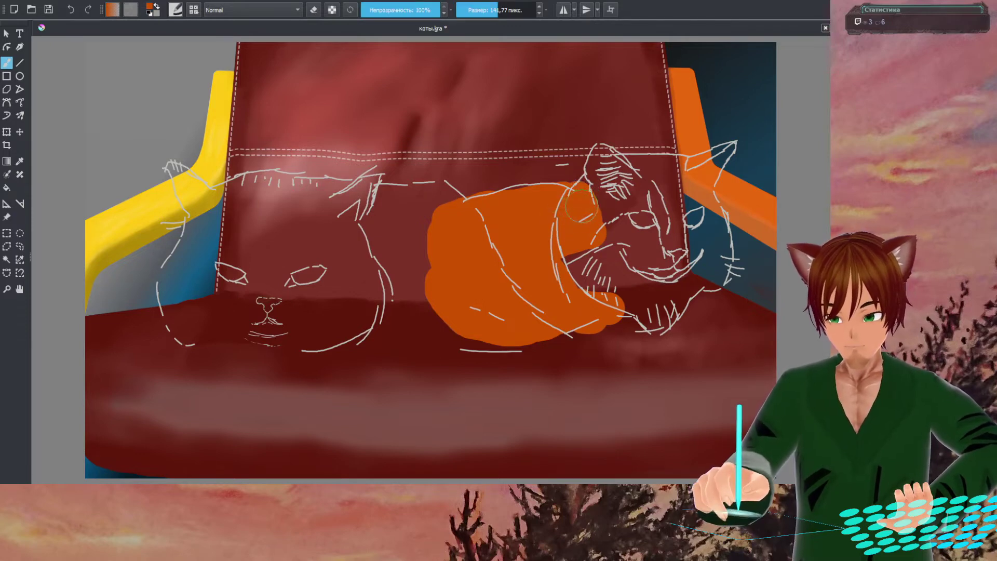
{"action": "mouse_move", "coordinate": [579, 198]}
{"action": "left_mouse_down"}
{"action": "mouse_move", "coordinate": [611, 226]}
{"action": "mouse_move", "coordinate": [602, 240]}
{"action": "left_mouse_up"}
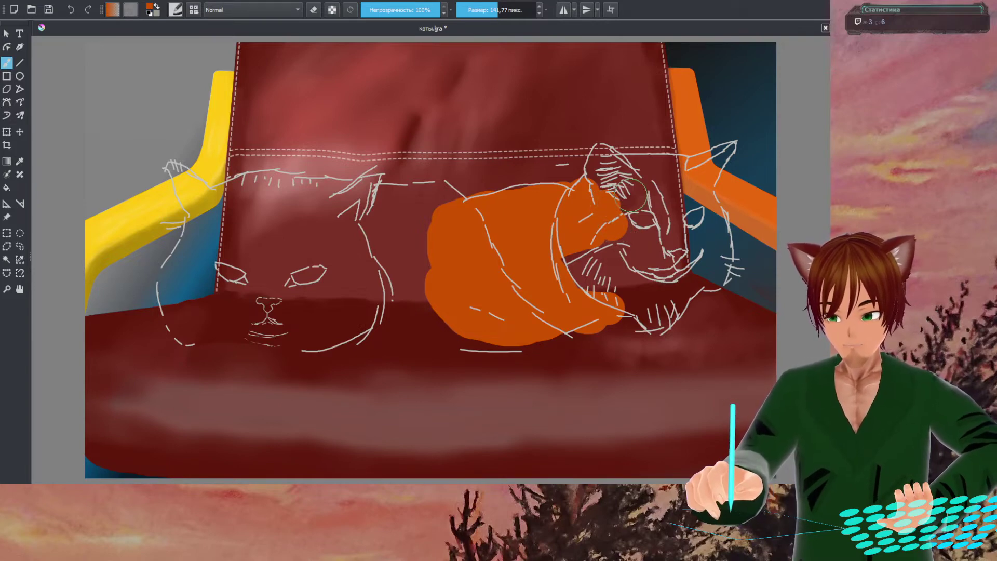
{"action": "mouse_move", "coordinate": [635, 198]}
{"action": "left_mouse_down"}
{"action": "mouse_move", "coordinate": [644, 173]}
{"action": "mouse_move", "coordinate": [666, 177]}
{"action": "mouse_move", "coordinate": [683, 166]}
{"action": "mouse_move", "coordinate": [663, 191]}
{"action": "mouse_move", "coordinate": [668, 207]}
{"action": "mouse_move", "coordinate": [682, 186]}
{"action": "mouse_move", "coordinate": [694, 193]}
{"action": "mouse_move", "coordinate": [677, 177]}
{"action": "left_mouse_up"}
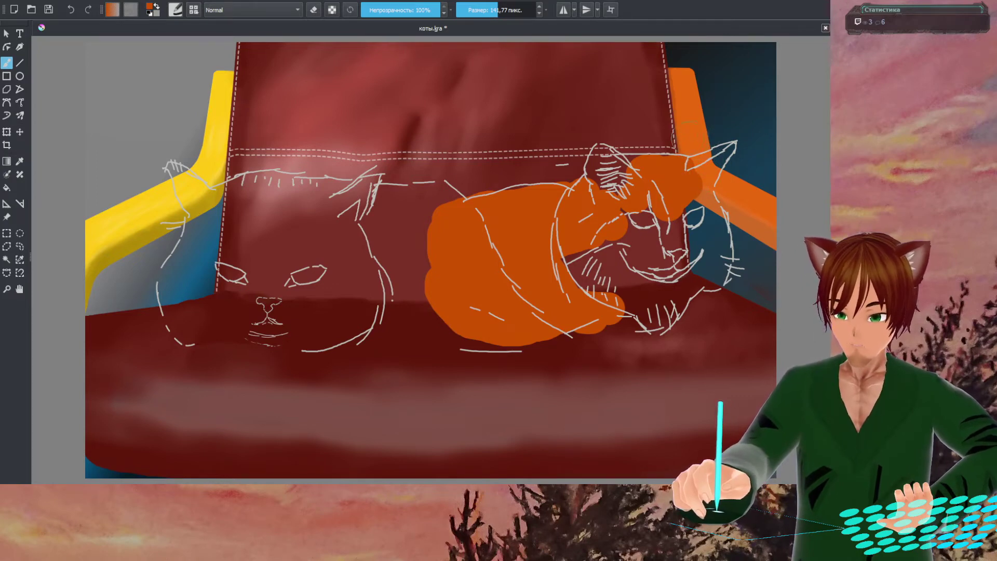
- Shrink the brush to about 43 px and fill orange on the ear tip, muzzle, nose and eye area
{"action": "right_click", "coordinate": [709, 134]}
{"action": "left_click_drag", "start_coordinate": [784, 96], "coordinate": [776, 96]}
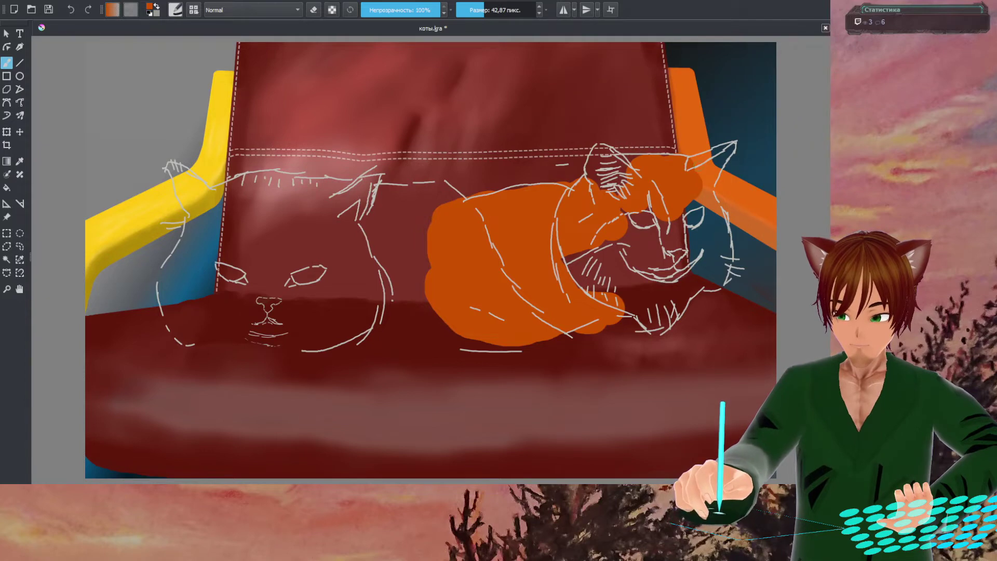
{"action": "left_click_drag", "start_coordinate": [697, 162], "coordinate": [723, 143]}
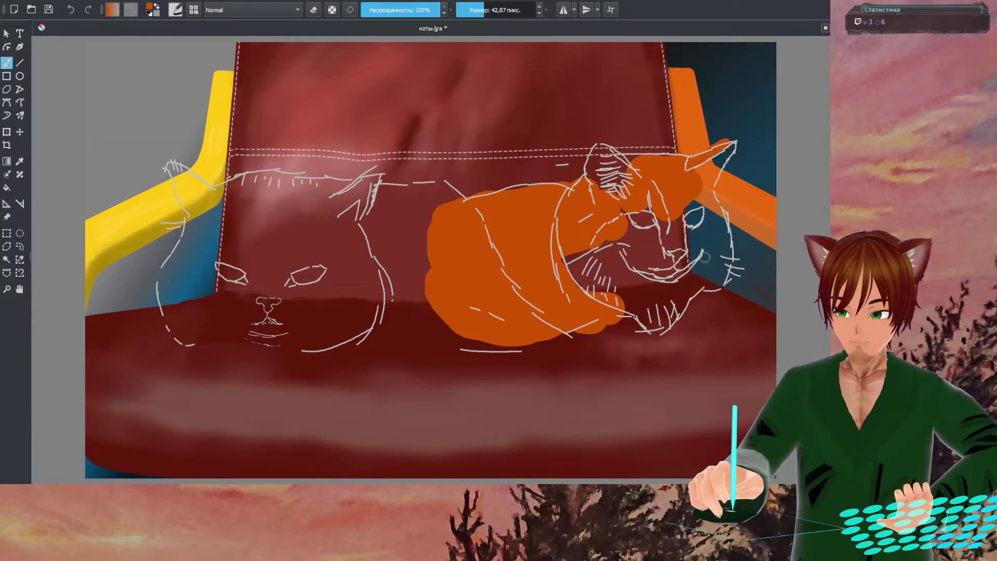
{"action": "mouse_move", "coordinate": [694, 256]}
{"action": "left_mouse_down"}
{"action": "mouse_move", "coordinate": [680, 264]}
{"action": "mouse_move", "coordinate": [701, 253]}
{"action": "left_mouse_up"}
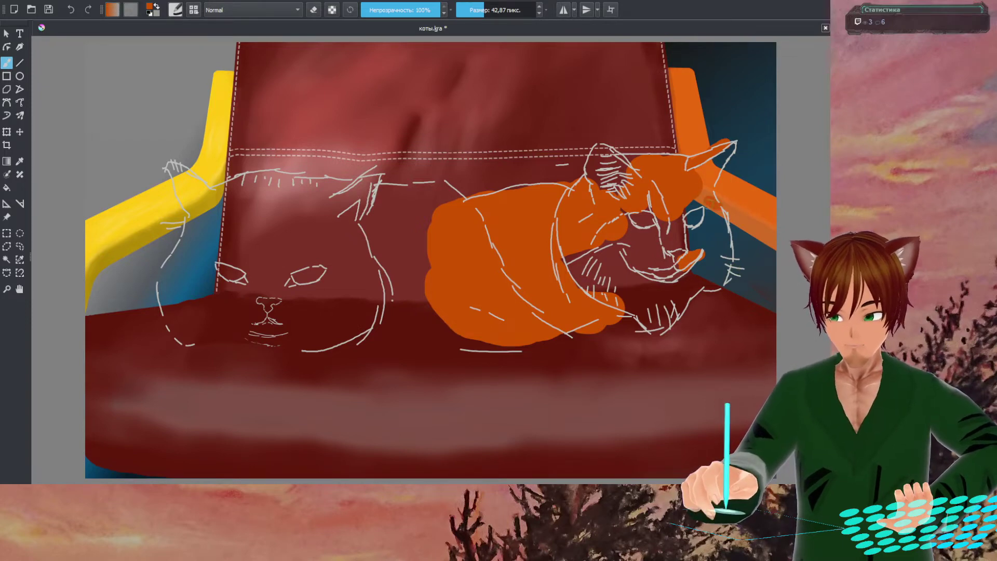
{"action": "mouse_move", "coordinate": [713, 210]}
{"action": "left_mouse_down"}
{"action": "mouse_move", "coordinate": [709, 231]}
{"action": "mouse_move", "coordinate": [700, 218]}
{"action": "mouse_move", "coordinate": [726, 233]}
{"action": "left_mouse_up"}
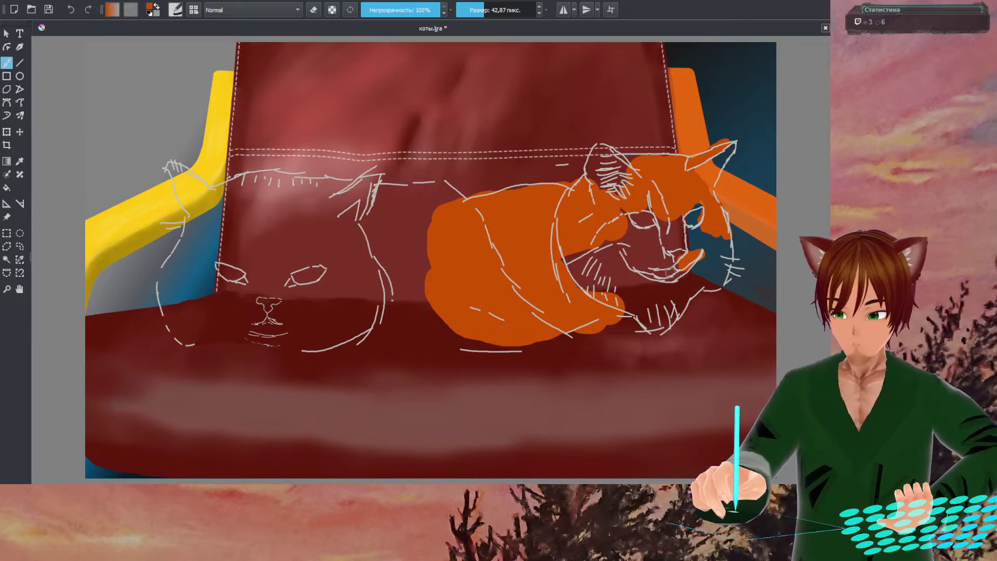
{"action": "left_click_drag", "start_coordinate": [664, 246], "coordinate": [677, 244]}
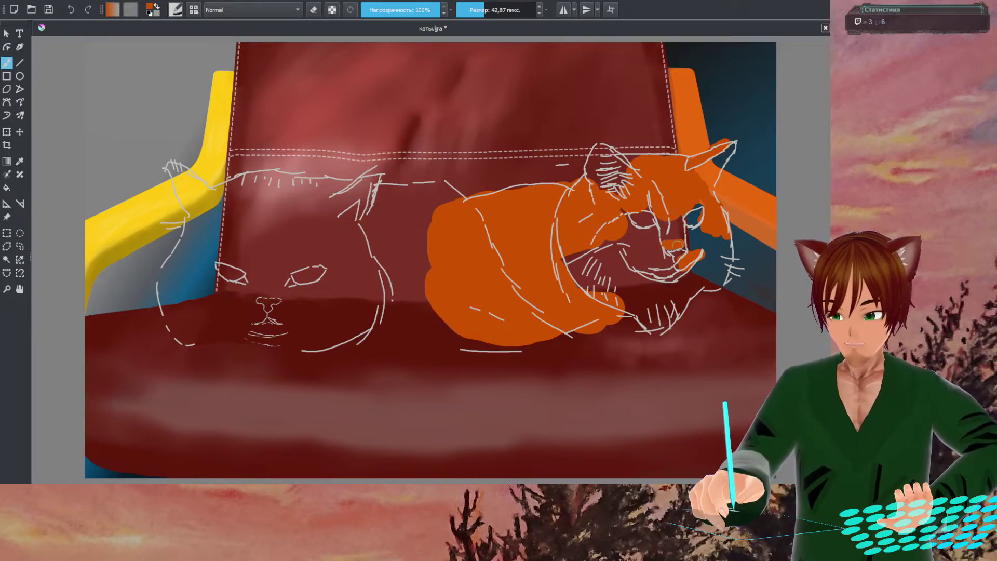
{"action": "mouse_move", "coordinate": [677, 240]}
{"action": "left_mouse_down"}
{"action": "mouse_move", "coordinate": [681, 264]}
{"action": "mouse_move", "coordinate": [668, 266]}
{"action": "mouse_move", "coordinate": [661, 245]}
{"action": "mouse_move", "coordinate": [658, 261]}
{"action": "mouse_move", "coordinate": [665, 254]}
{"action": "mouse_move", "coordinate": [644, 261]}
{"action": "left_mouse_up"}
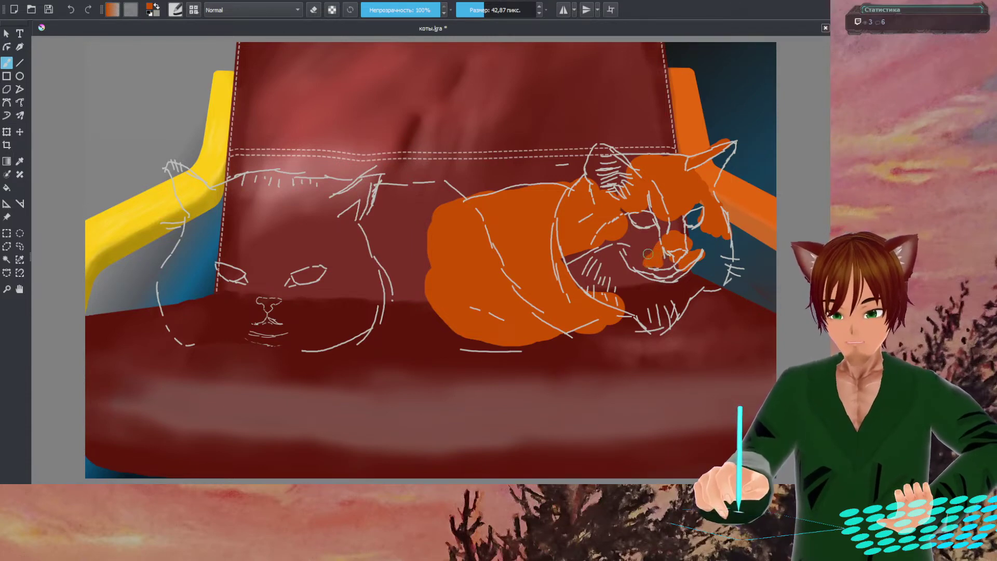
{"action": "right_click", "coordinate": [597, 269]}
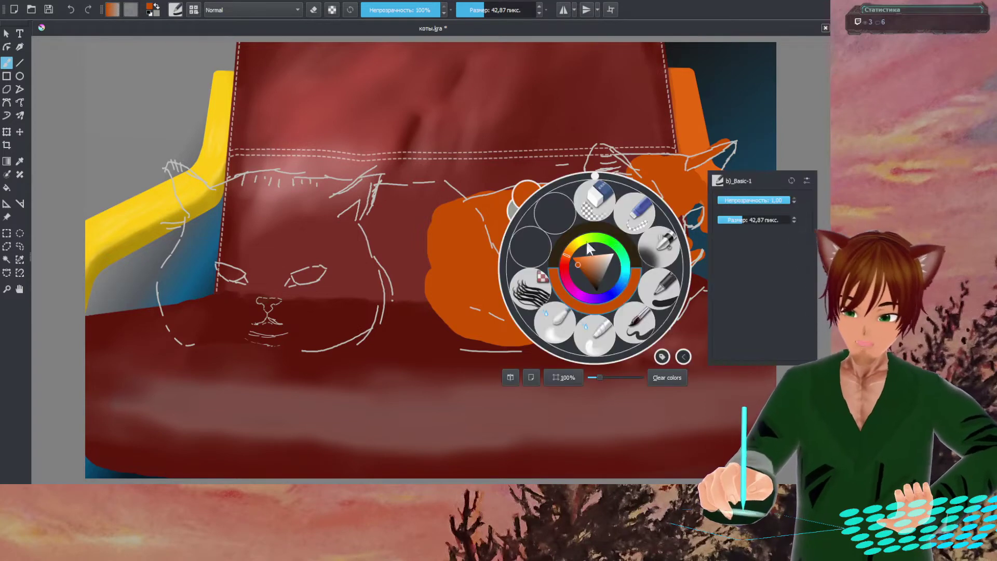
- Switch to white, enlarge the brush to about 90 px, and centre the orange cat in view
{"action": "left_click", "coordinate": [574, 258]}
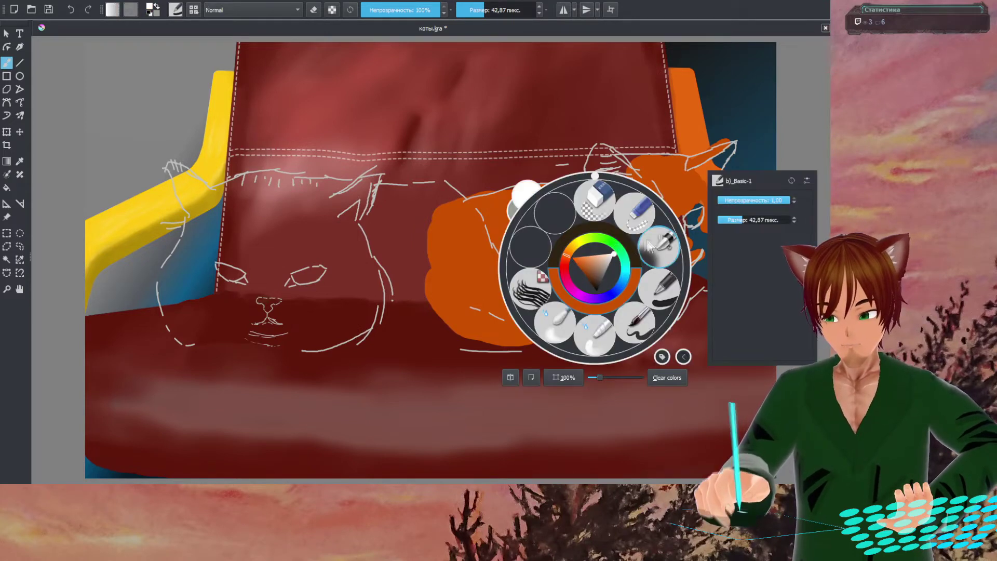
{"action": "left_click", "coordinate": [648, 297]}
{"action": "right_click", "coordinate": [629, 239]}
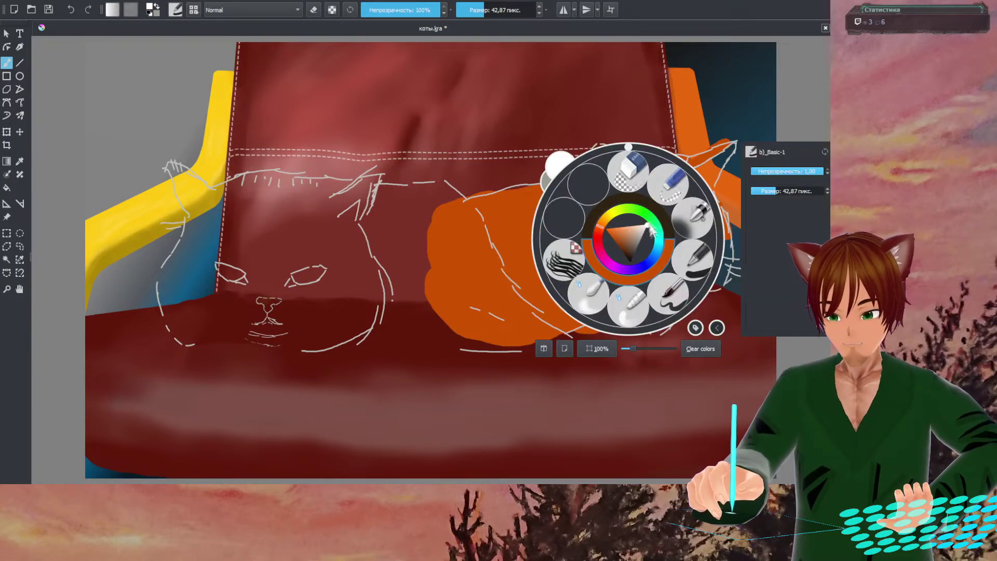
{"action": "left_click", "coordinate": [649, 117]}
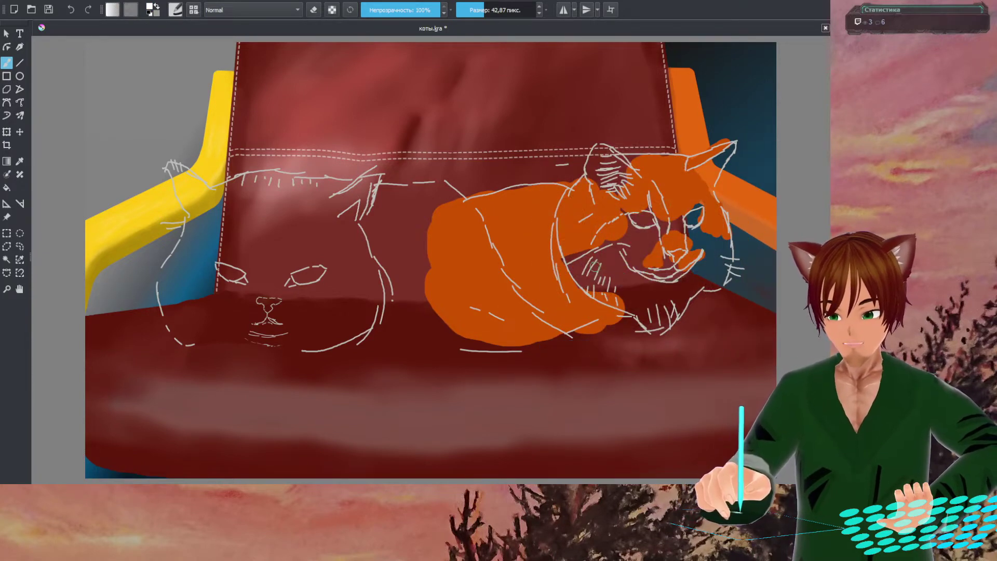
{"action": "left_click", "coordinate": [492, 10]}
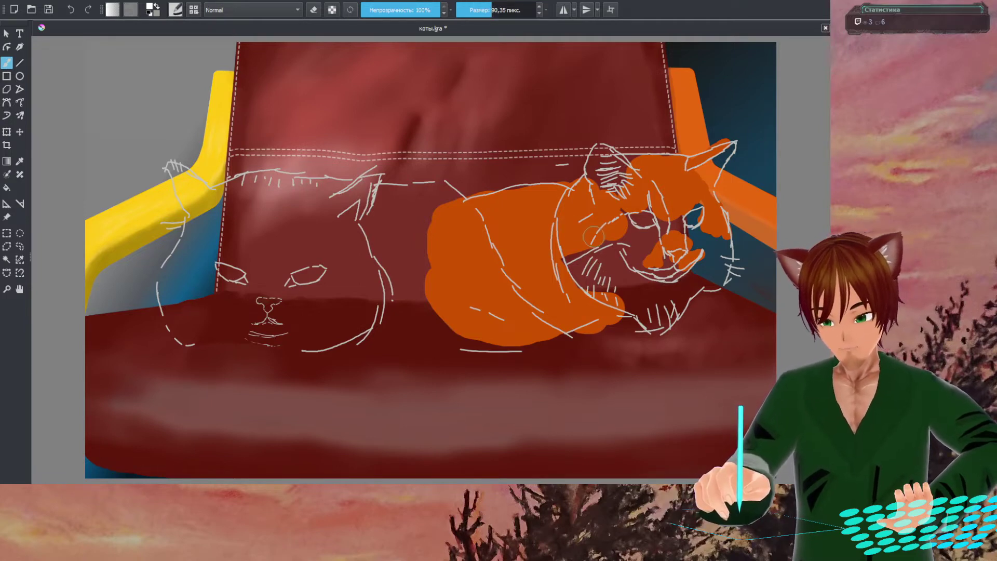
{"action": "scroll", "coordinate": [593, 237], "scroll_direction": "down", "scroll_amount": 5}
{"action": "scroll", "coordinate": [582, 231], "scroll_direction": "up", "scroll_amount": 7}
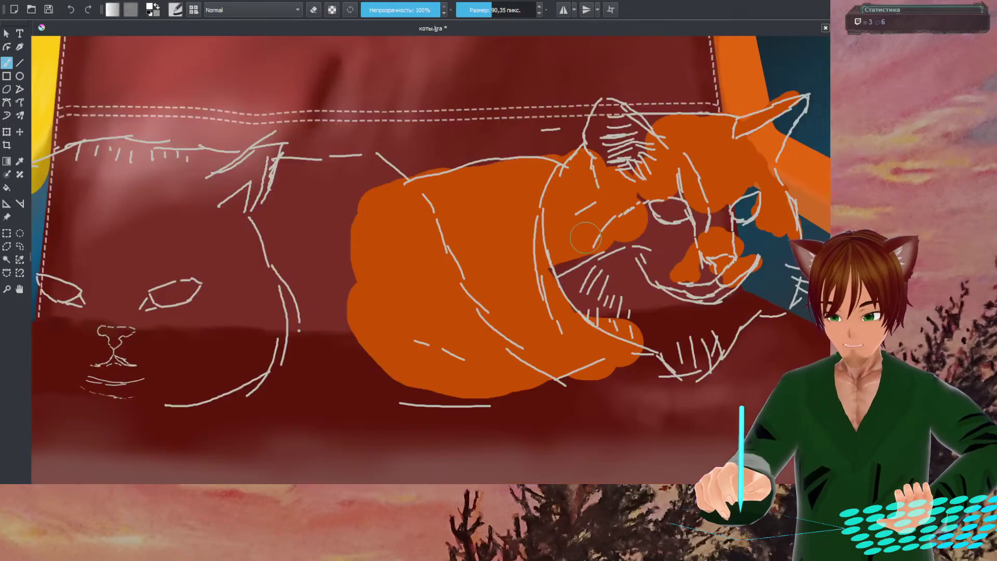
{"action": "mouse_move", "coordinate": [526, 284]}
{"action": "left_mouse_down"}
{"action": "mouse_move", "coordinate": [307, 308]}
{"action": "mouse_move", "coordinate": [334, 303]}
{"action": "mouse_move", "coordinate": [316, 297]}
{"action": "mouse_move", "coordinate": [337, 317]}
{"action": "mouse_move", "coordinate": [374, 312]}
{"action": "mouse_move", "coordinate": [361, 325]}
{"action": "mouse_move", "coordinate": [377, 331]}
{"action": "mouse_move", "coordinate": [361, 332]}
{"action": "mouse_move", "coordinate": [439, 378]}
{"action": "left_mouse_up"}
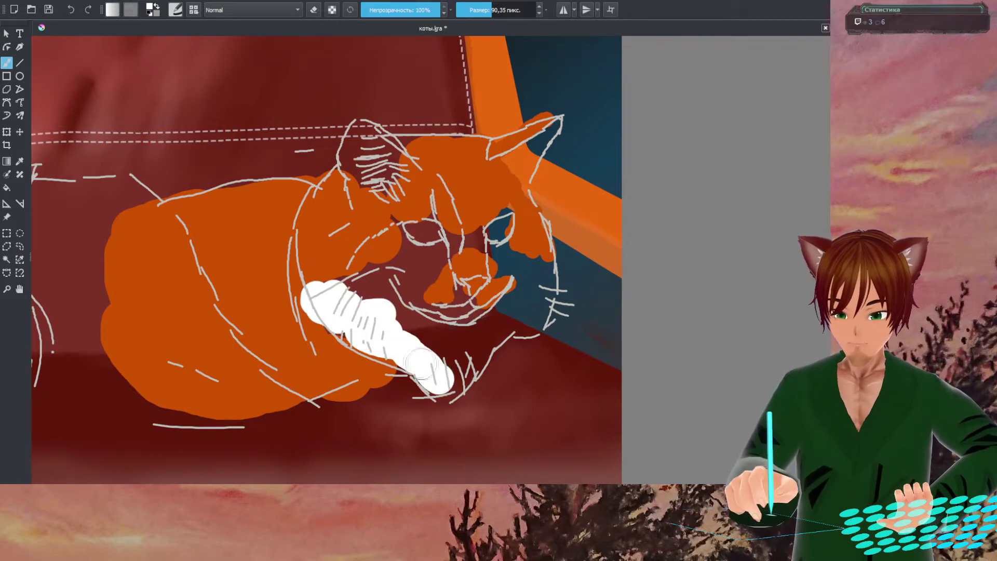
- Paint white over the orange cat's paws, under its chin, on its cheek and on both ears
{"action": "mouse_move", "coordinate": [422, 369]}
{"action": "left_mouse_down"}
{"action": "mouse_move", "coordinate": [441, 378]}
{"action": "mouse_move", "coordinate": [473, 348]}
{"action": "mouse_move", "coordinate": [431, 358]}
{"action": "mouse_move", "coordinate": [360, 320]}
{"action": "mouse_move", "coordinate": [445, 341]}
{"action": "mouse_move", "coordinate": [511, 309]}
{"action": "mouse_move", "coordinate": [439, 390]}
{"action": "mouse_move", "coordinate": [475, 336]}
{"action": "mouse_move", "coordinate": [503, 314]}
{"action": "mouse_move", "coordinate": [540, 309]}
{"action": "mouse_move", "coordinate": [510, 304]}
{"action": "mouse_move", "coordinate": [536, 258]}
{"action": "mouse_move", "coordinate": [533, 314]}
{"action": "mouse_move", "coordinate": [536, 276]}
{"action": "mouse_move", "coordinate": [526, 294]}
{"action": "mouse_move", "coordinate": [524, 262]}
{"action": "left_mouse_up"}
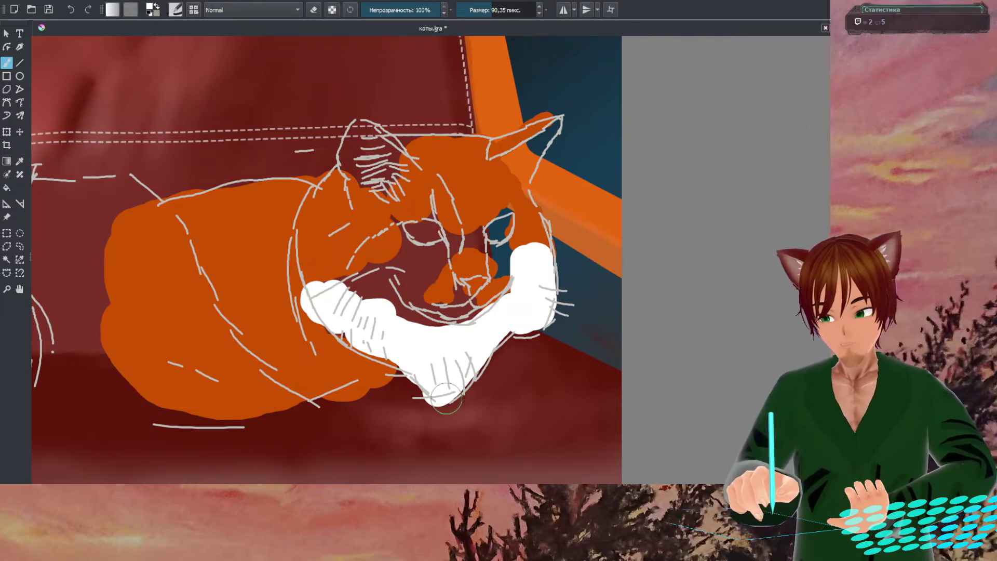
{"action": "left_click", "coordinate": [369, 283]}
{"action": "mouse_move", "coordinate": [368, 283]}
{"action": "left_mouse_down"}
{"action": "mouse_move", "coordinate": [390, 302]}
{"action": "mouse_move", "coordinate": [435, 327]}
{"action": "left_mouse_up"}
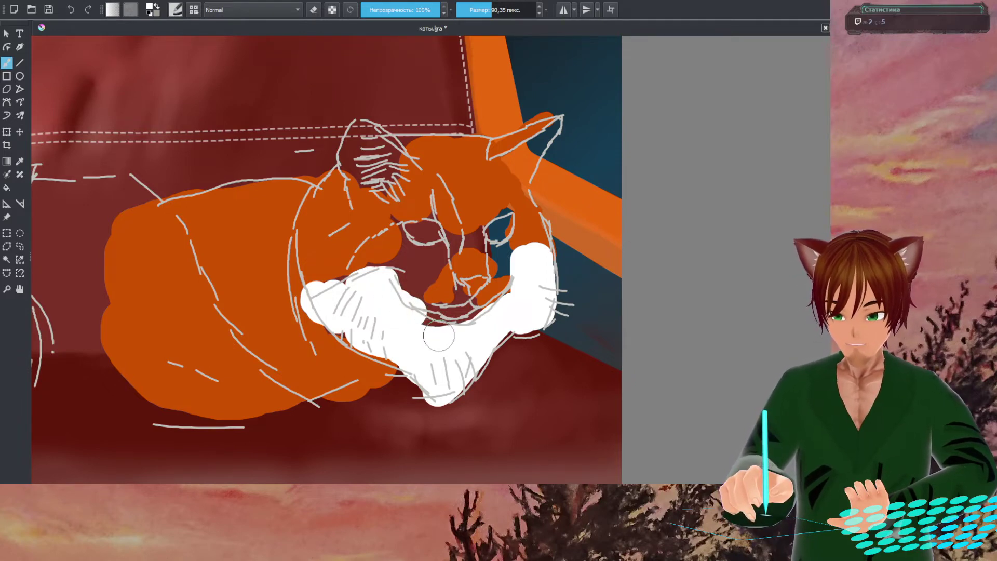
{"action": "left_click_drag", "start_coordinate": [428, 328], "coordinate": [463, 318]}
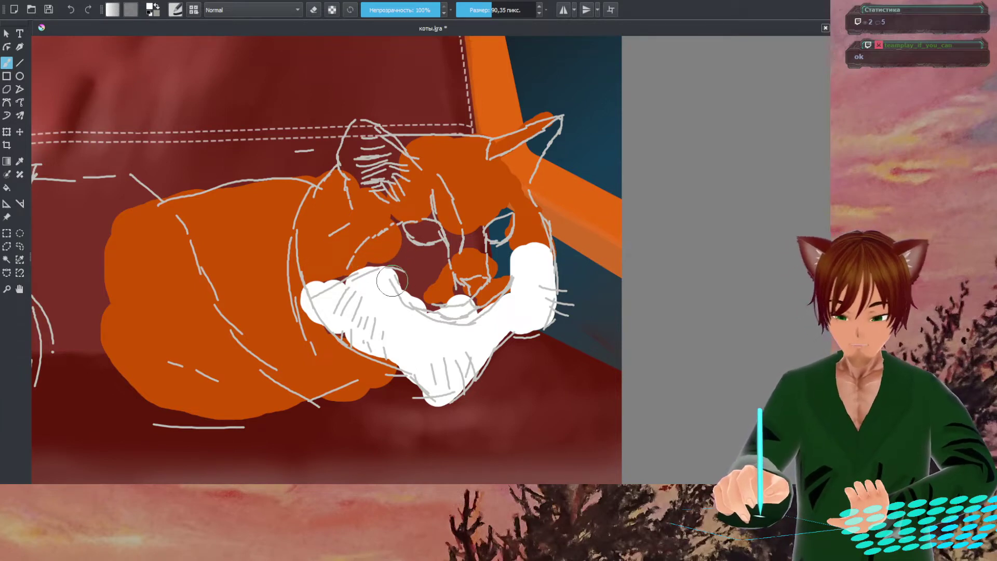
{"action": "mouse_move", "coordinate": [408, 260]}
{"action": "left_mouse_down"}
{"action": "mouse_move", "coordinate": [411, 270]}
{"action": "mouse_move", "coordinate": [442, 250]}
{"action": "mouse_move", "coordinate": [411, 286]}
{"action": "left_mouse_up"}
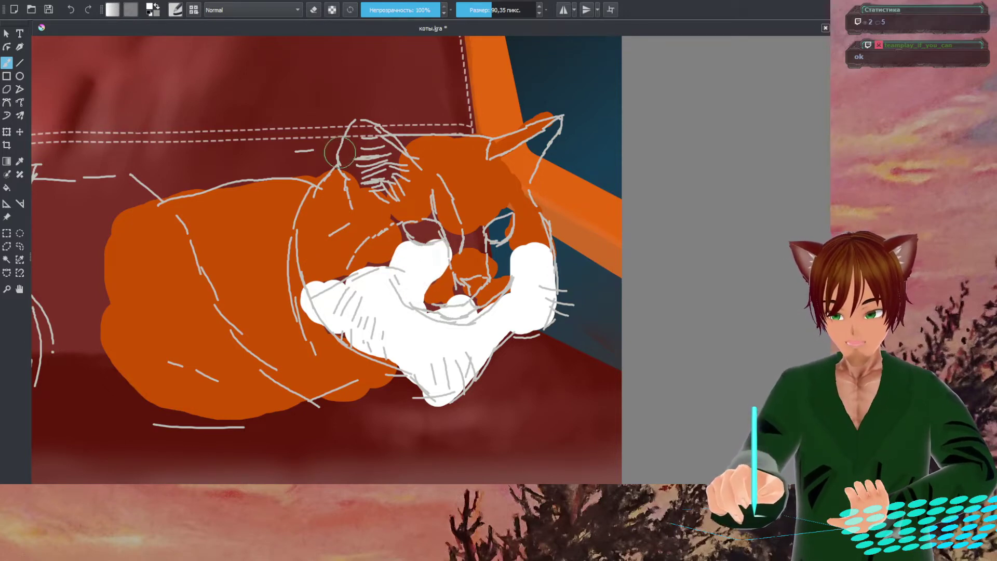
{"action": "mouse_move", "coordinate": [358, 132]}
{"action": "left_mouse_down"}
{"action": "mouse_move", "coordinate": [351, 165]}
{"action": "mouse_move", "coordinate": [353, 157]}
{"action": "mouse_move", "coordinate": [370, 182]}
{"action": "mouse_move", "coordinate": [359, 148]}
{"action": "mouse_move", "coordinate": [366, 195]}
{"action": "mouse_move", "coordinate": [367, 146]}
{"action": "mouse_move", "coordinate": [378, 141]}
{"action": "mouse_move", "coordinate": [383, 186]}
{"action": "mouse_move", "coordinate": [397, 165]}
{"action": "mouse_move", "coordinate": [384, 148]}
{"action": "left_mouse_up"}
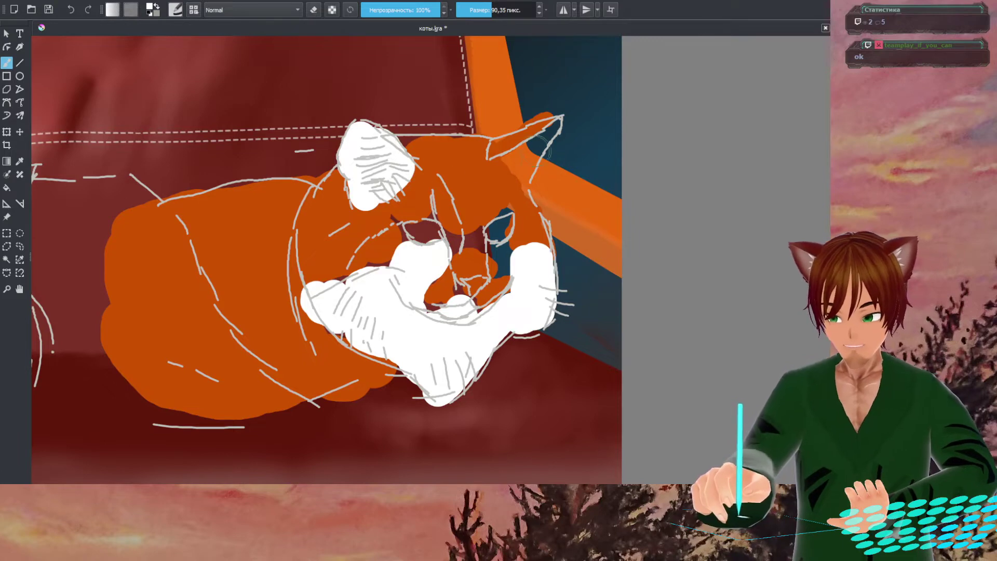
{"action": "mouse_move", "coordinate": [505, 162]}
{"action": "left_mouse_down"}
{"action": "mouse_move", "coordinate": [527, 148]}
{"action": "mouse_move", "coordinate": [517, 151]}
{"action": "left_mouse_up"}
{"action": "right_click", "coordinate": [526, 149]}
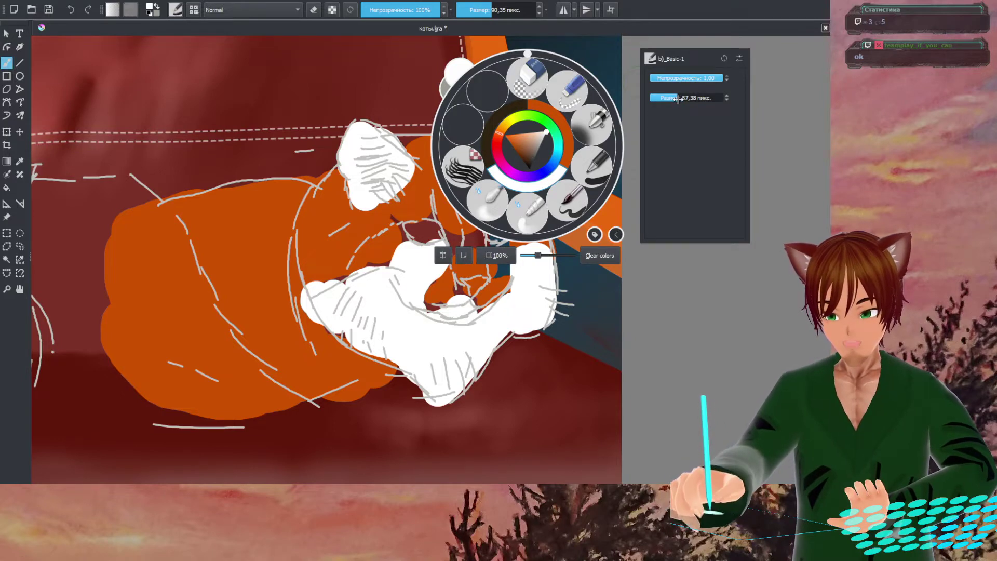
- Shrink the brush to about 57 px and add white to the ear tip, eye bridge, nose, cheek and right eye
{"action": "left_click", "coordinate": [607, 67]}
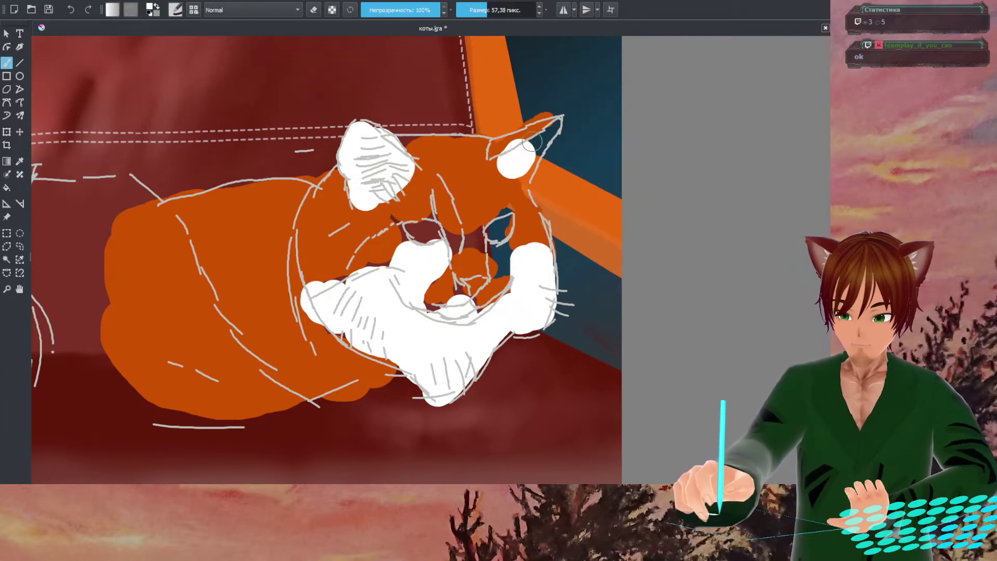
{"action": "mouse_move", "coordinate": [529, 148]}
{"action": "left_mouse_down"}
{"action": "mouse_move", "coordinate": [553, 123]}
{"action": "mouse_move", "coordinate": [518, 190]}
{"action": "left_mouse_up"}
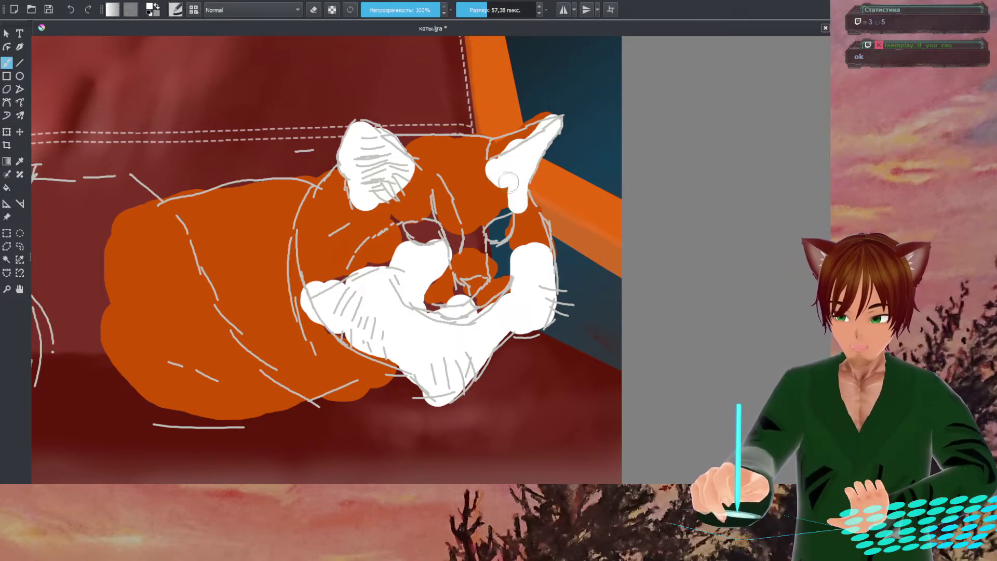
{"action": "mouse_move", "coordinate": [451, 230]}
{"action": "left_mouse_down"}
{"action": "mouse_move", "coordinate": [457, 243]}
{"action": "mouse_move", "coordinate": [473, 237]}
{"action": "mouse_move", "coordinate": [473, 247]}
{"action": "mouse_move", "coordinate": [502, 248]}
{"action": "mouse_move", "coordinate": [518, 290]}
{"action": "left_mouse_up"}
{"action": "mouse_move", "coordinate": [460, 312]}
{"action": "left_mouse_down"}
{"action": "mouse_move", "coordinate": [456, 289]}
{"action": "mouse_move", "coordinate": [445, 311]}
{"action": "left_mouse_up"}
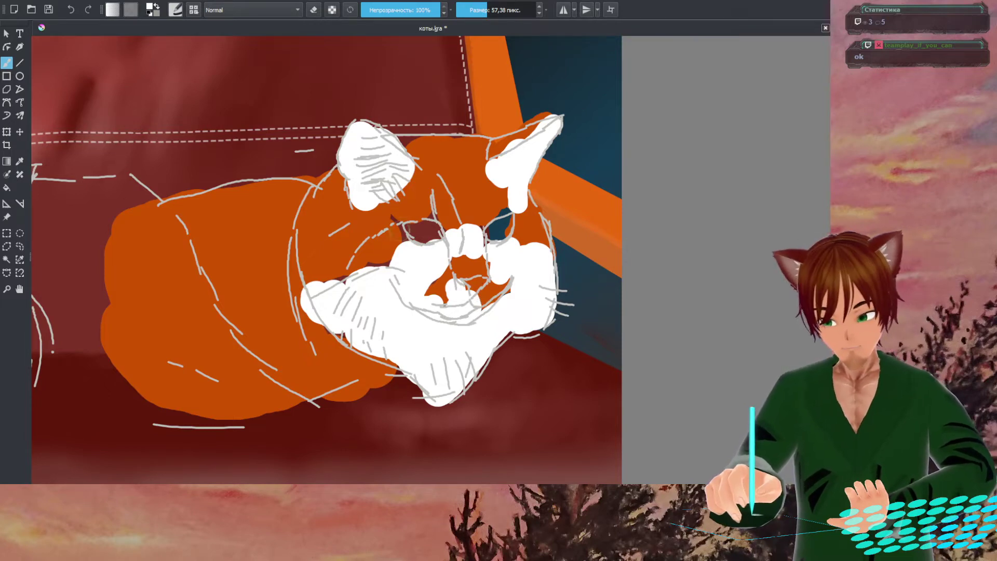
{"action": "mouse_move", "coordinate": [347, 270]}
{"action": "left_mouse_down"}
{"action": "mouse_move", "coordinate": [387, 266]}
{"action": "mouse_move", "coordinate": [405, 248]}
{"action": "mouse_move", "coordinate": [394, 228]}
{"action": "mouse_move", "coordinate": [415, 235]}
{"action": "mouse_move", "coordinate": [424, 220]}
{"action": "mouse_move", "coordinate": [433, 230]}
{"action": "left_mouse_up"}
{"action": "mouse_move", "coordinate": [500, 227]}
{"action": "left_mouse_down"}
{"action": "mouse_move", "coordinate": [507, 214]}
{"action": "mouse_move", "coordinate": [499, 232]}
{"action": "left_mouse_up"}
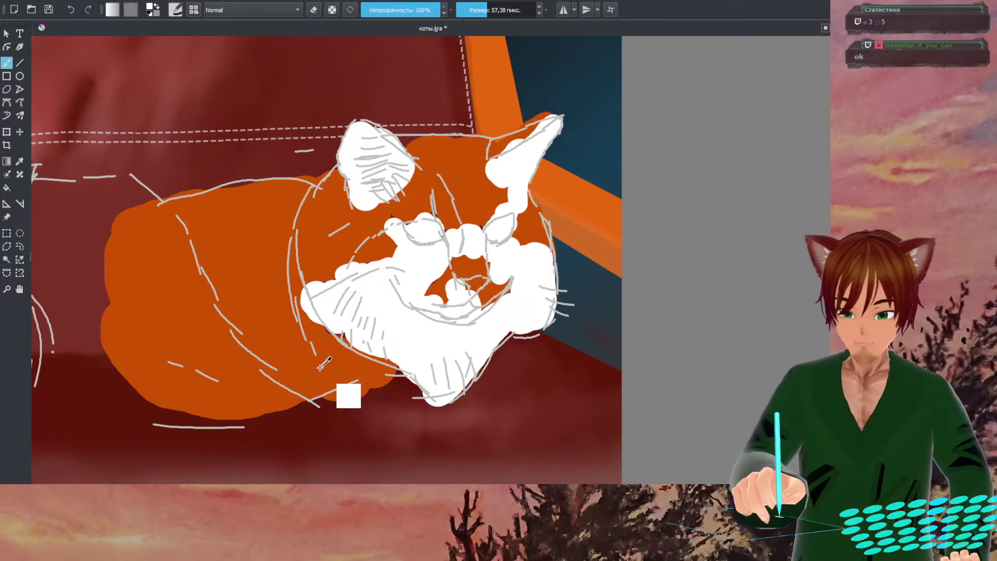
- Sample the body's orange and paint over the dark-red gaps under the chin and along the belly
{"action": "left_click", "coordinate": [345, 394], "text": "ctrl"}
{"action": "left_click_drag", "start_coordinate": [370, 386], "coordinate": [408, 390]}
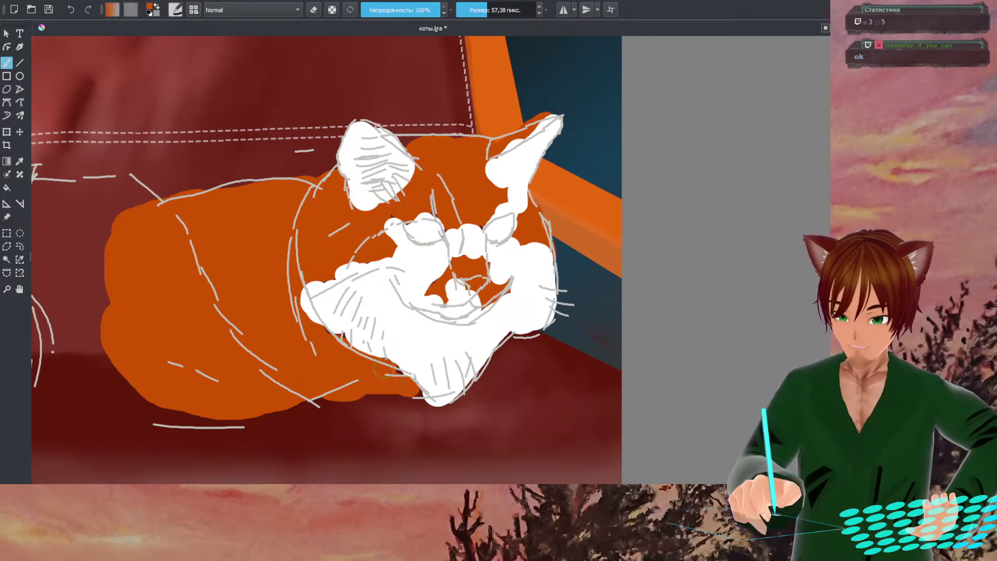
{"action": "mouse_move", "coordinate": [283, 409]}
{"action": "left_mouse_down"}
{"action": "mouse_move", "coordinate": [240, 415]}
{"action": "mouse_move", "coordinate": [385, 420]}
{"action": "mouse_move", "coordinate": [288, 407]}
{"action": "mouse_move", "coordinate": [421, 414]}
{"action": "left_mouse_up"}
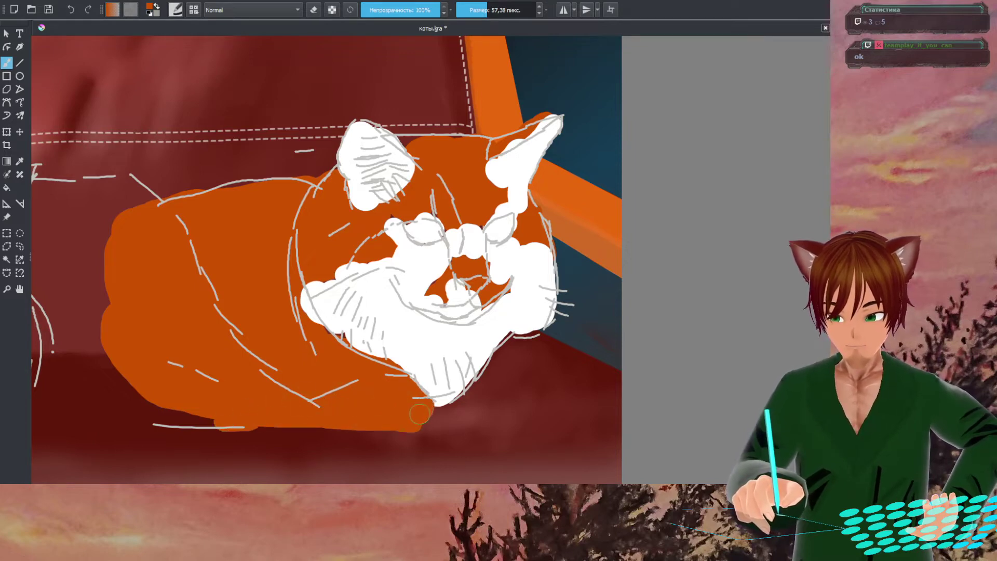
{"action": "mouse_move", "coordinate": [234, 417]}
{"action": "left_mouse_down"}
{"action": "mouse_move", "coordinate": [201, 424]}
{"action": "mouse_move", "coordinate": [140, 406]}
{"action": "mouse_move", "coordinate": [230, 420]}
{"action": "mouse_move", "coordinate": [120, 413]}
{"action": "mouse_move", "coordinate": [132, 372]}
{"action": "left_mouse_up"}
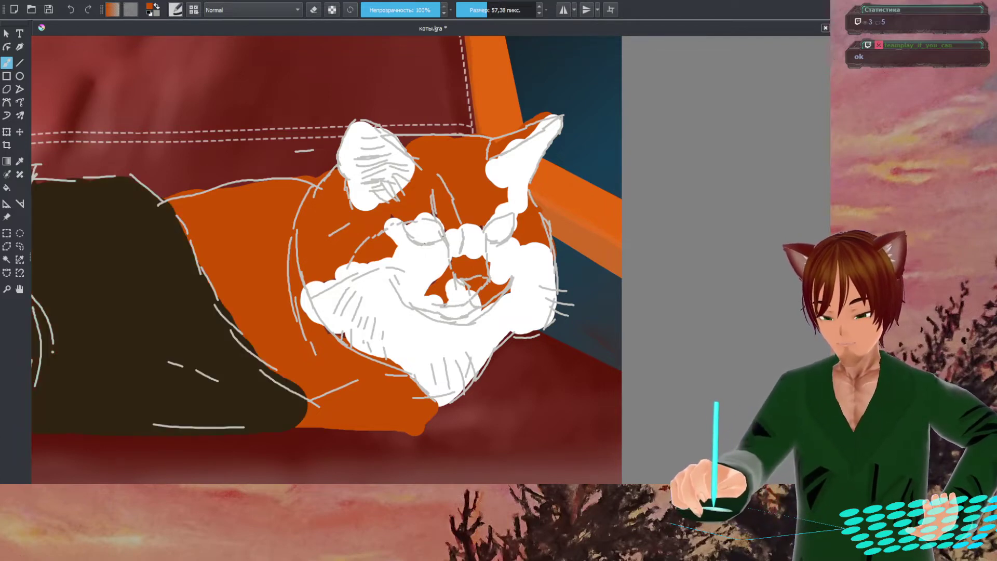
{"action": "left_click_drag", "start_coordinate": [324, 249], "coordinate": [631, 228]}
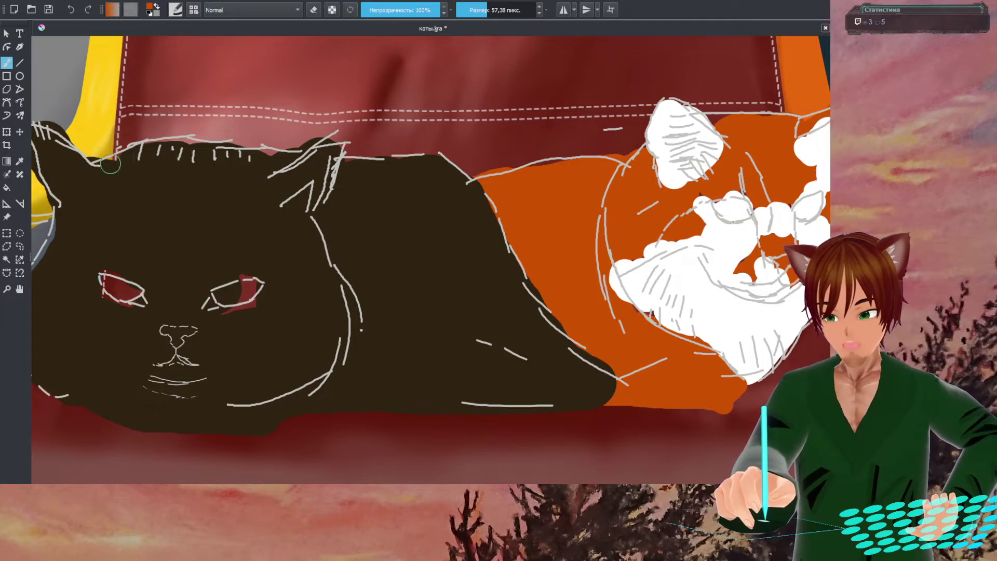
- Paint both of the dark cat's eyes solid white
{"action": "right_click", "coordinate": [222, 249]}
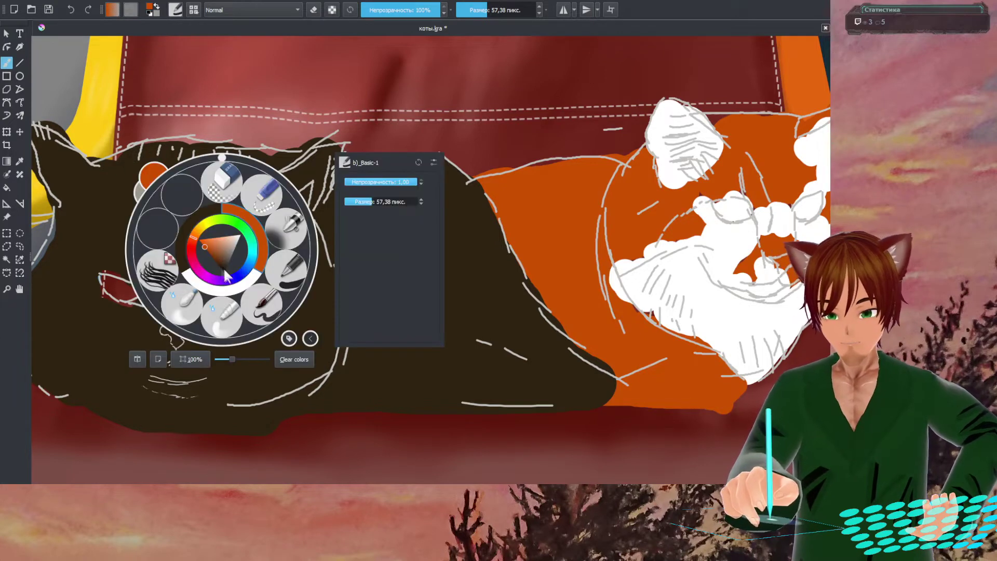
{"action": "left_click", "coordinate": [230, 288]}
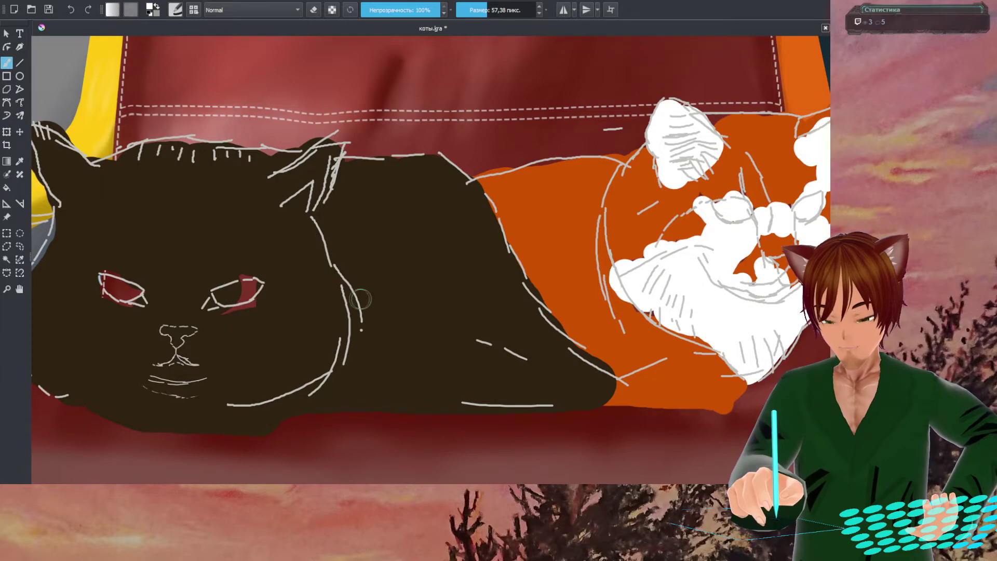
{"action": "left_click", "coordinate": [218, 297]}
{"action": "left_click_drag", "start_coordinate": [218, 296], "coordinate": [253, 285]}
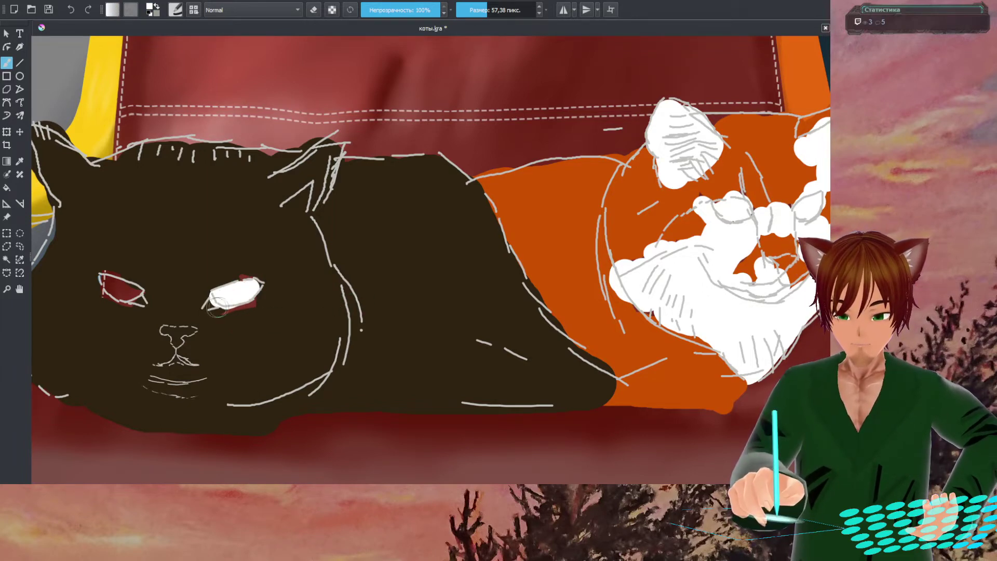
{"action": "left_click_drag", "start_coordinate": [107, 283], "coordinate": [133, 295]}
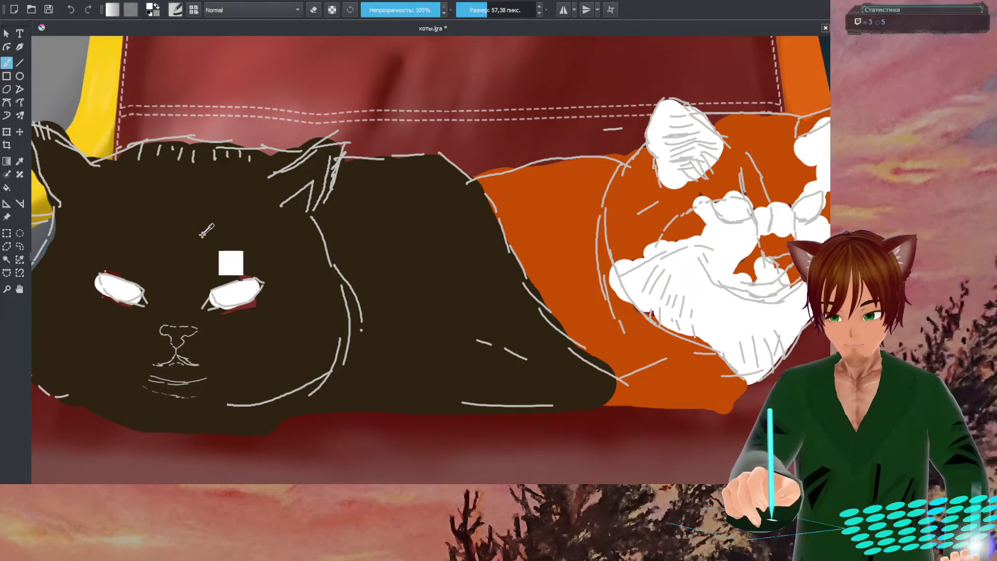
- Sample the brown fur and cover the red patches around the eye rims and corners
{"action": "left_click", "coordinate": [234, 274], "text": "ctrl"}
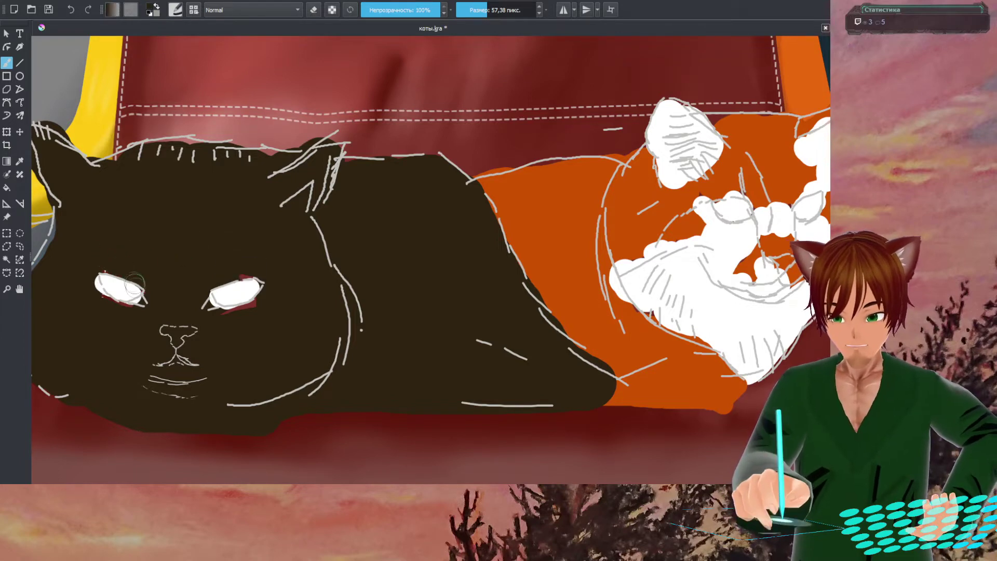
{"action": "left_click_drag", "start_coordinate": [107, 302], "coordinate": [123, 307]}
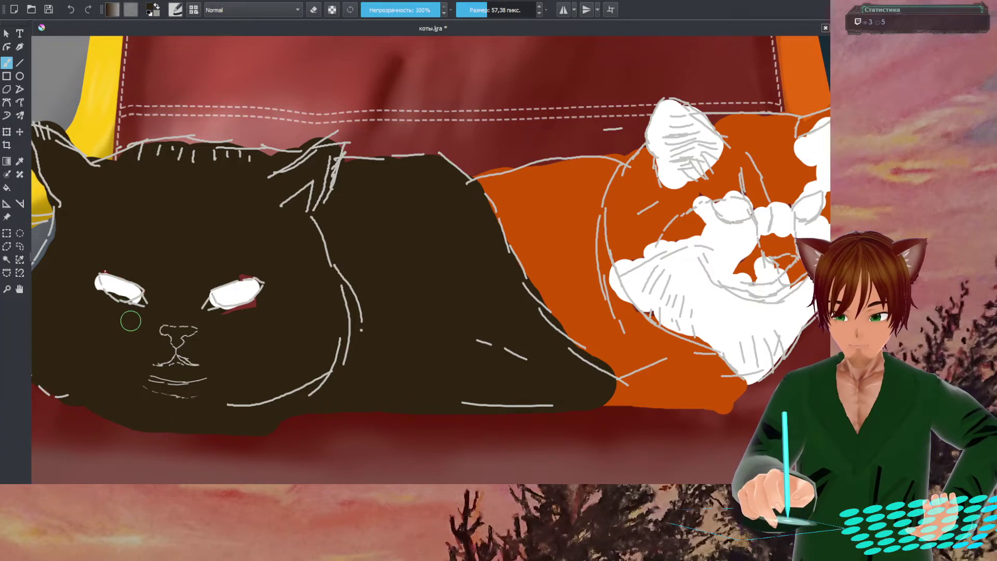
{"action": "scroll", "coordinate": [131, 319], "scroll_direction": "up", "scroll_amount": 5}
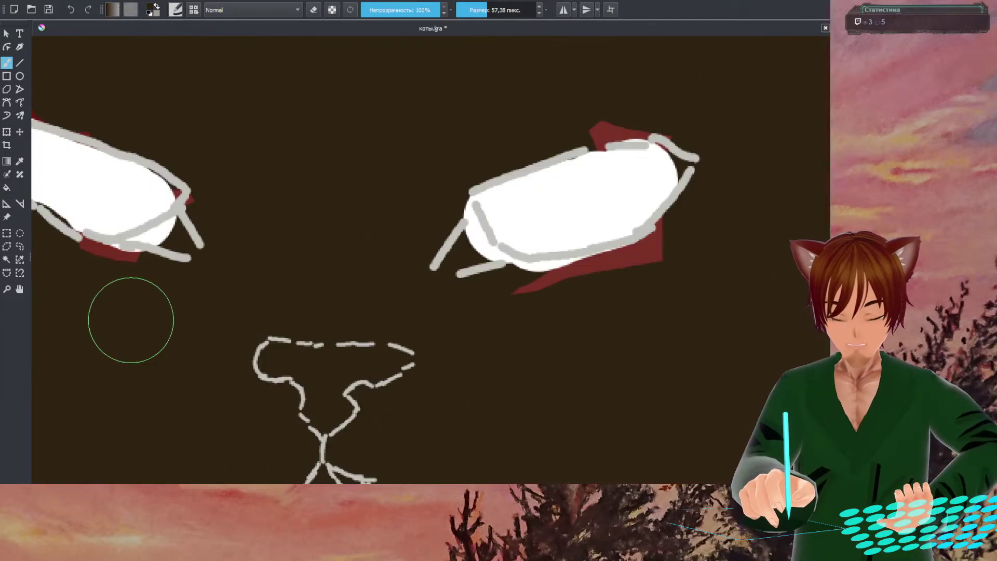
{"action": "mouse_move", "coordinate": [179, 305]}
{"action": "left_mouse_down"}
{"action": "mouse_move", "coordinate": [329, 304]}
{"action": "mouse_move", "coordinate": [261, 299]}
{"action": "mouse_move", "coordinate": [230, 281]}
{"action": "mouse_move", "coordinate": [270, 292]}
{"action": "left_mouse_up"}
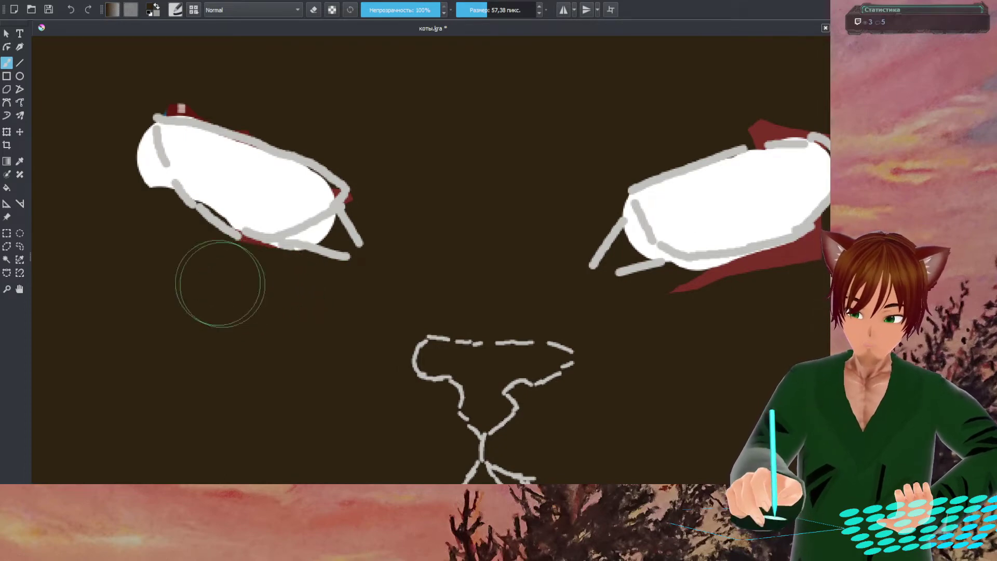
{"action": "mouse_move", "coordinate": [116, 180]}
{"action": "left_mouse_down"}
{"action": "mouse_move", "coordinate": [110, 153]}
{"action": "mouse_move", "coordinate": [130, 195]}
{"action": "mouse_move", "coordinate": [112, 162]}
{"action": "left_mouse_up"}
{"action": "left_click_drag", "start_coordinate": [174, 70], "coordinate": [178, 55]}
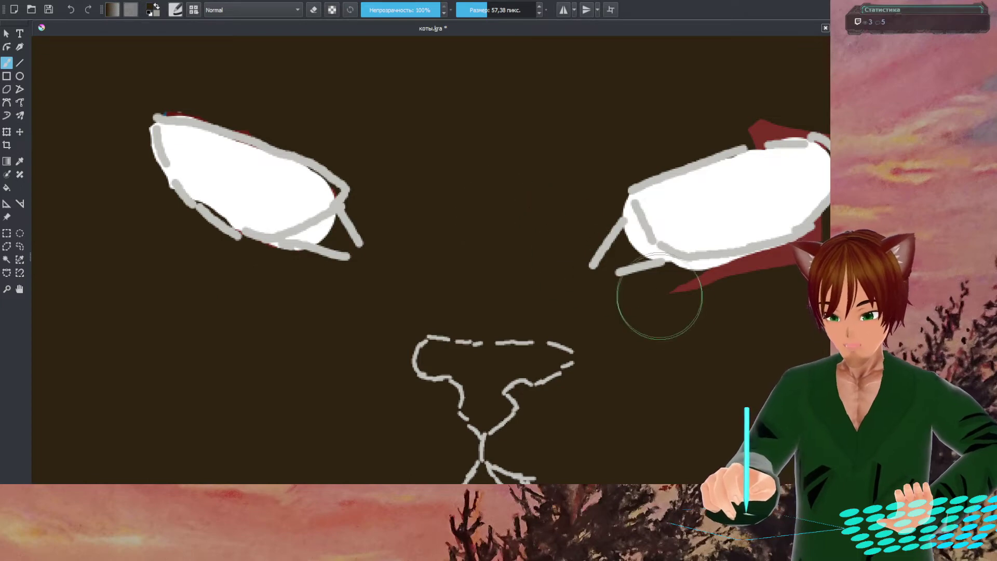
{"action": "left_click_drag", "start_coordinate": [668, 307], "coordinate": [364, 289]}
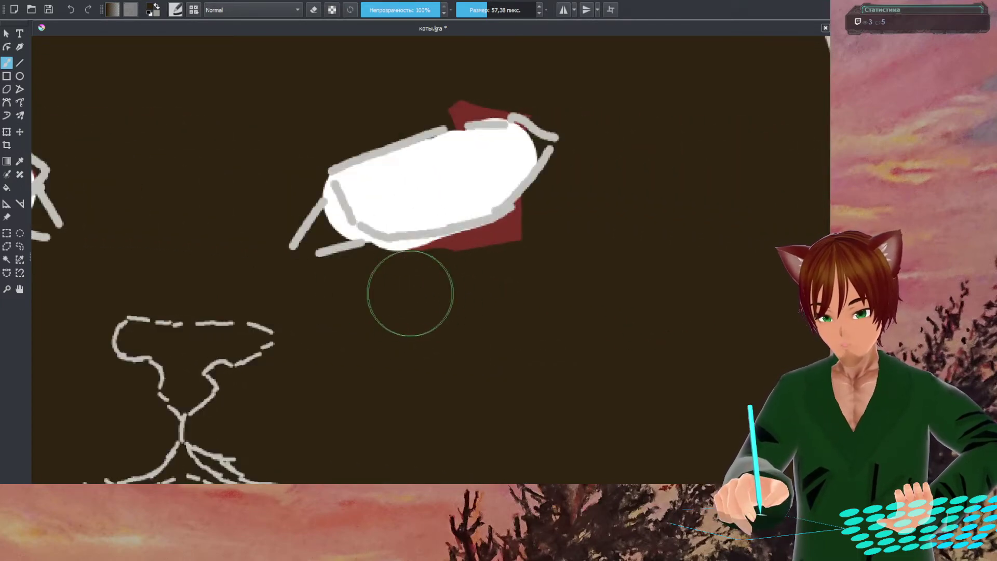
{"action": "mouse_move", "coordinate": [417, 282]}
{"action": "left_mouse_down"}
{"action": "mouse_move", "coordinate": [488, 267]}
{"action": "mouse_move", "coordinate": [566, 224]}
{"action": "mouse_move", "coordinate": [565, 139]}
{"action": "mouse_move", "coordinate": [495, 70]}
{"action": "mouse_move", "coordinate": [458, 71]}
{"action": "mouse_move", "coordinate": [456, 82]}
{"action": "mouse_move", "coordinate": [501, 76]}
{"action": "left_mouse_up"}
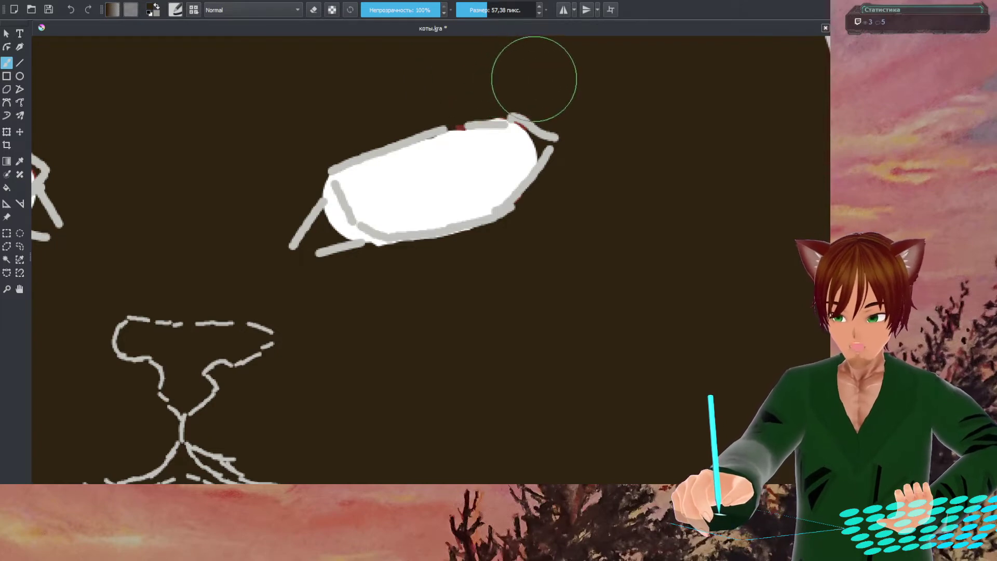
{"action": "mouse_move", "coordinate": [509, 79]}
{"action": "left_mouse_down"}
{"action": "mouse_move", "coordinate": [532, 88]}
{"action": "mouse_move", "coordinate": [461, 79]}
{"action": "left_mouse_up"}
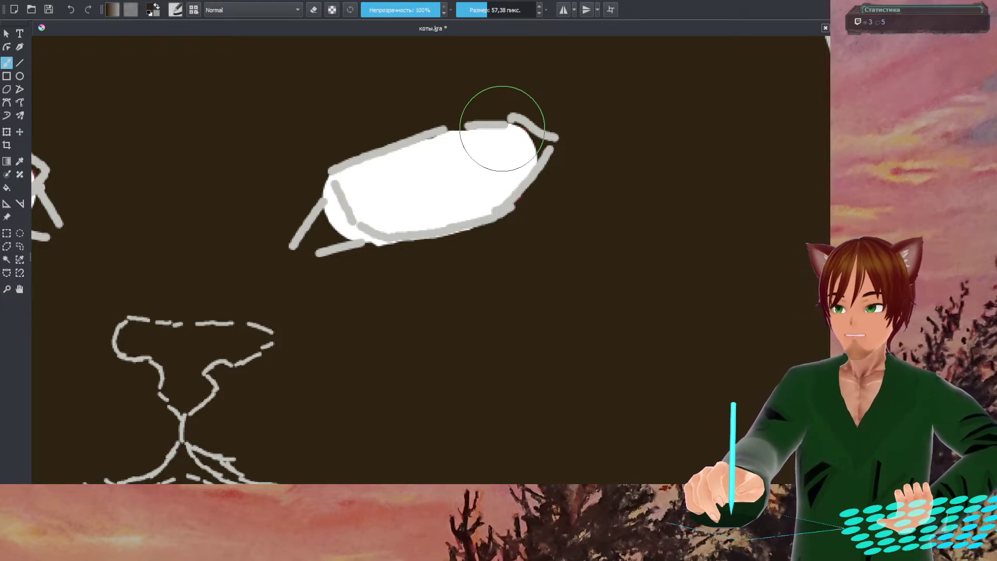
{"action": "right_click", "coordinate": [543, 283]}
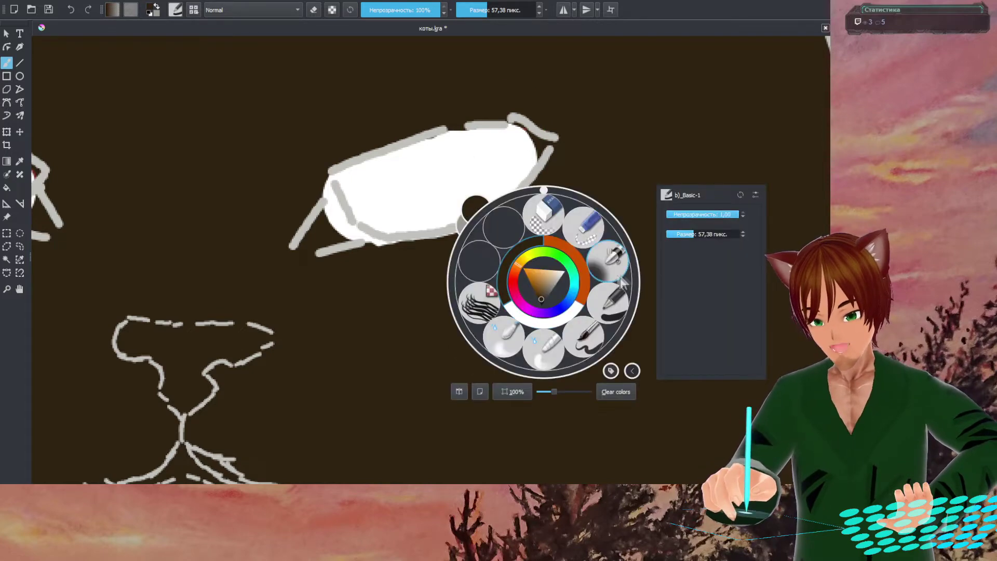
- Paint a black pupil in the dark cat's right eye and fill brown along the top of its head
{"action": "left_click", "coordinate": [343, 281]}
{"action": "left_click_drag", "start_coordinate": [436, 272], "coordinate": [599, 328]}
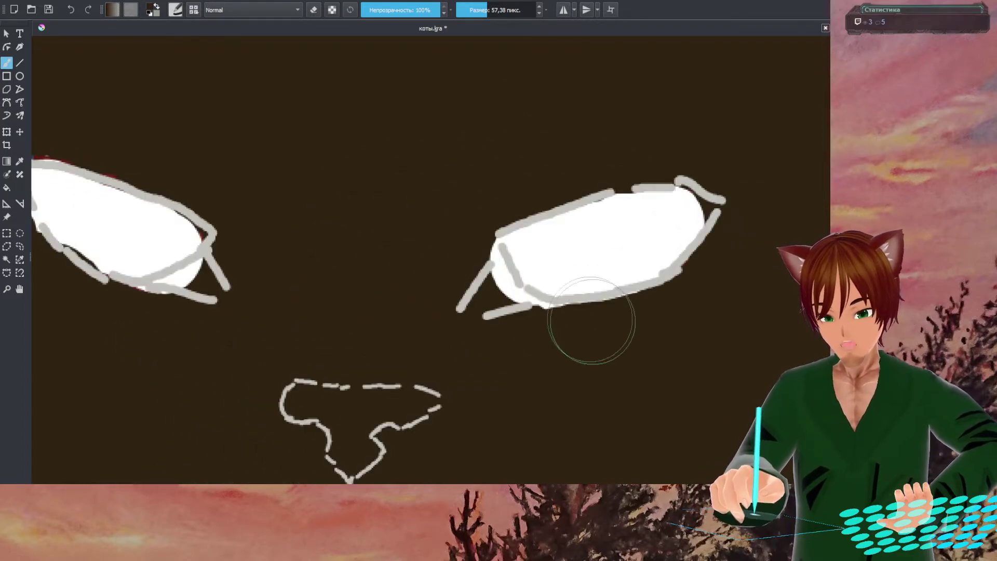
{"action": "scroll", "coordinate": [528, 254], "scroll_direction": "down", "scroll_amount": 4}
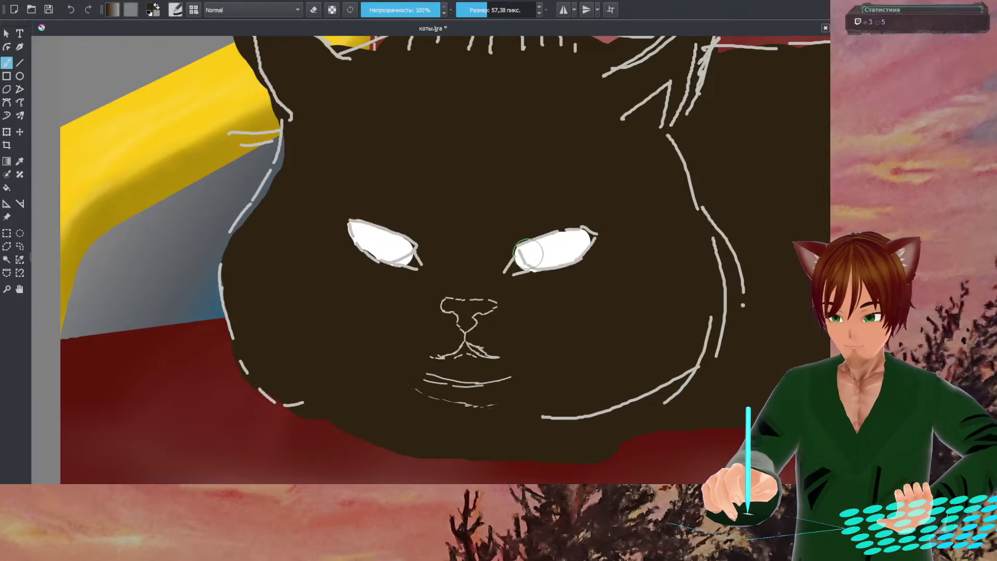
{"action": "mouse_move", "coordinate": [564, 246]}
{"action": "left_mouse_down"}
{"action": "mouse_move", "coordinate": [581, 244]}
{"action": "mouse_move", "coordinate": [400, 314]}
{"action": "left_mouse_up"}
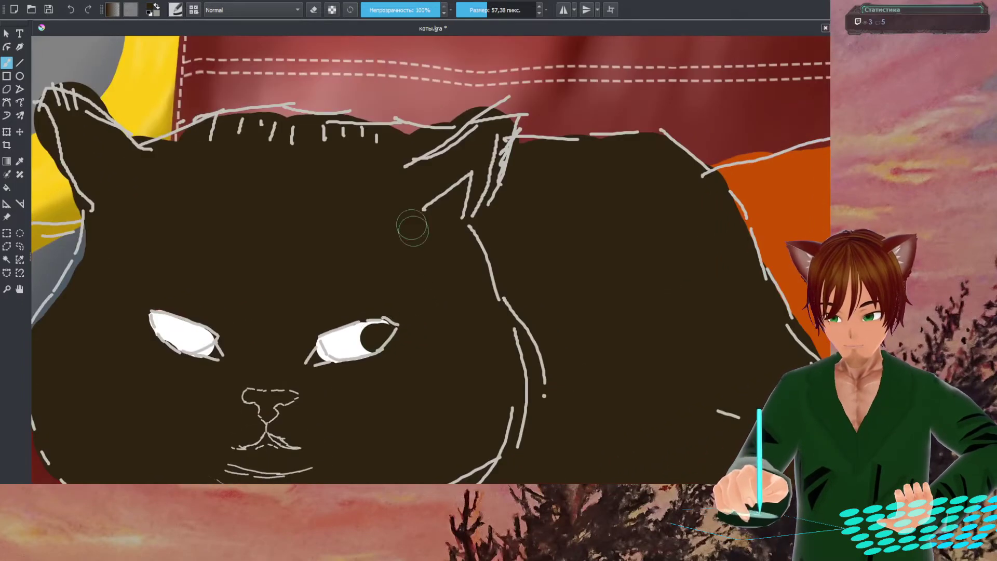
{"action": "mouse_move", "coordinate": [175, 153]}
{"action": "left_mouse_down"}
{"action": "mouse_move", "coordinate": [265, 121]}
{"action": "mouse_move", "coordinate": [358, 122]}
{"action": "mouse_move", "coordinate": [478, 147]}
{"action": "left_mouse_up"}
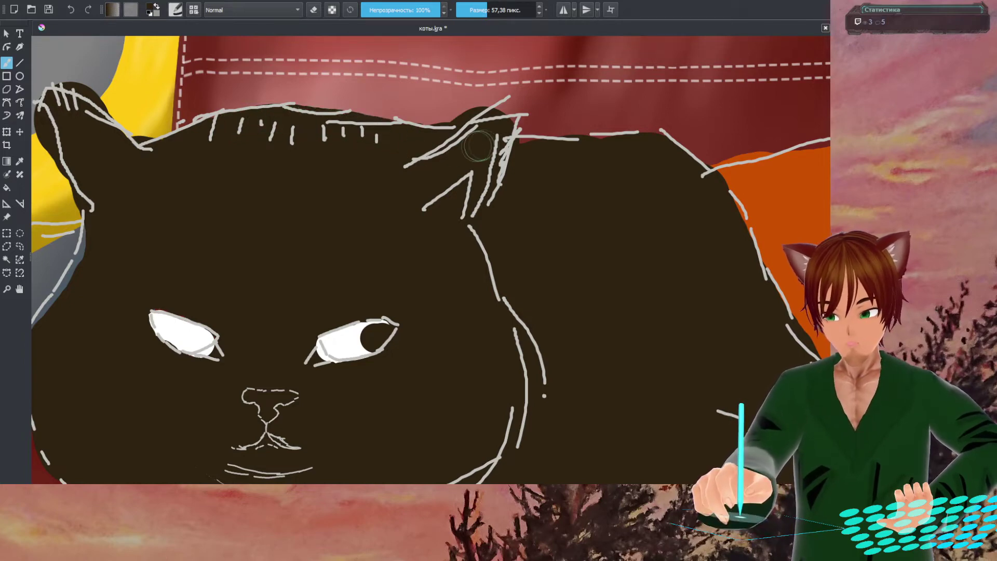
- Switch the 50,00 px brush to Erase mode
{"action": "right_click", "coordinate": [465, 143]}
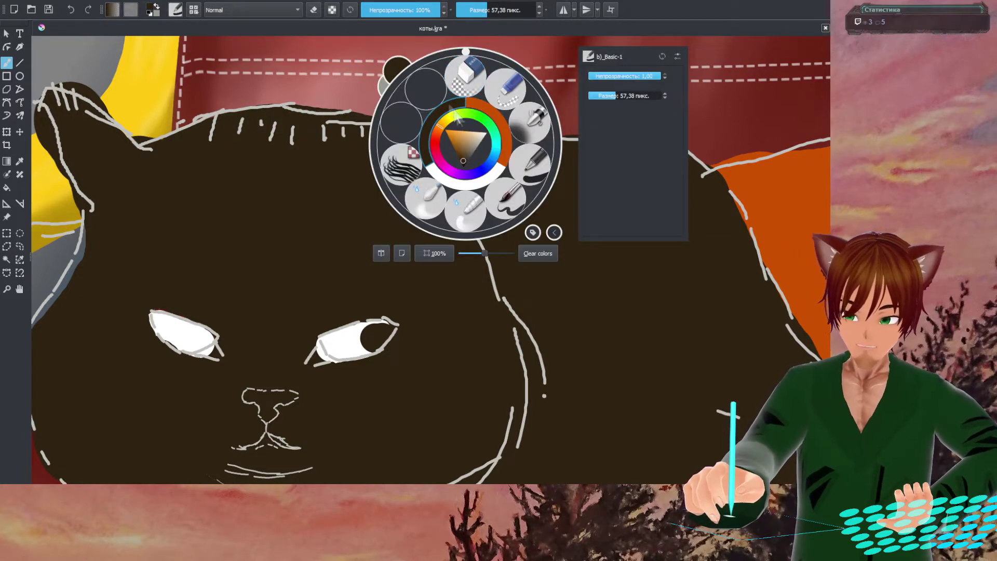
{"action": "left_click", "coordinate": [313, 10]}
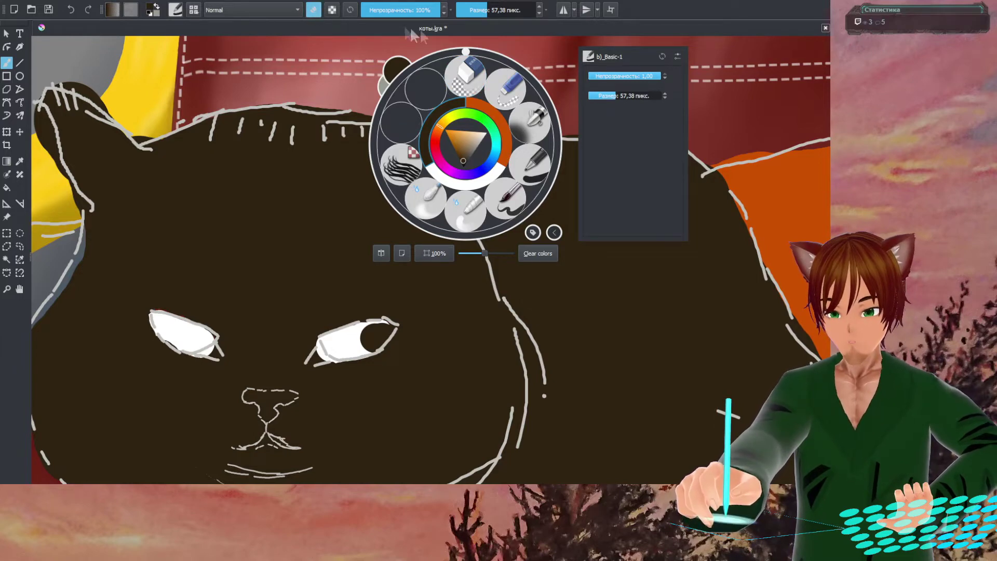
{"action": "left_click", "coordinate": [436, 28]}
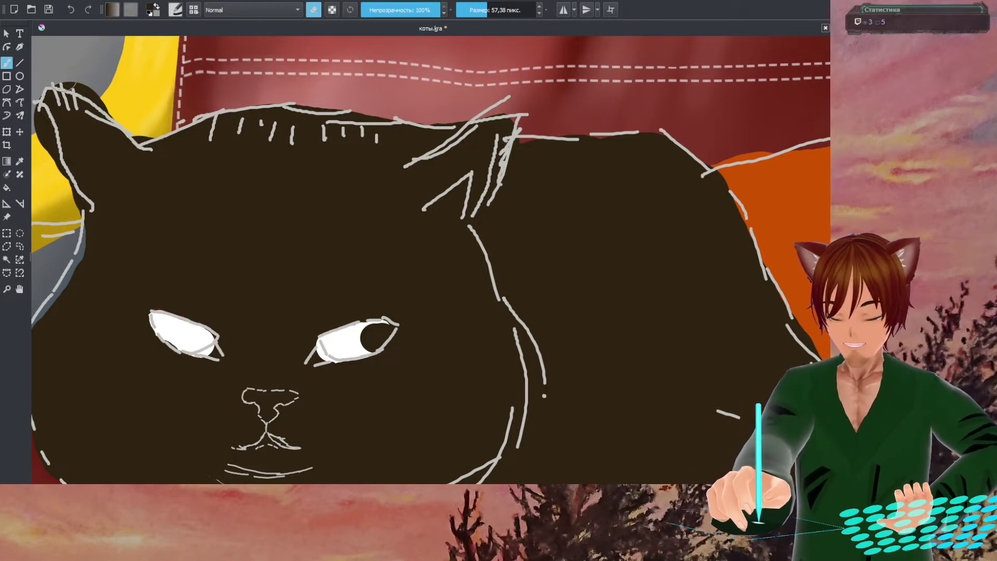
{"action": "right_click", "coordinate": [110, 92]}
- Centre the view on the dark cat's head and swap the eraser for a normal 57.38 px brush
{"action": "left_click", "coordinate": [209, 78]}
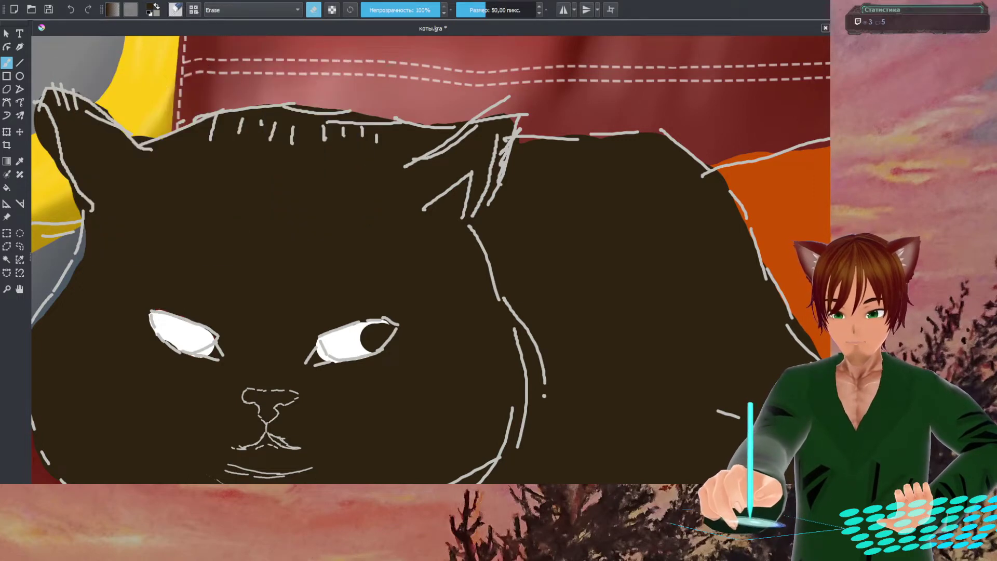
{"action": "right_click", "coordinate": [385, 80]}
{"action": "left_click", "coordinate": [203, 78]}
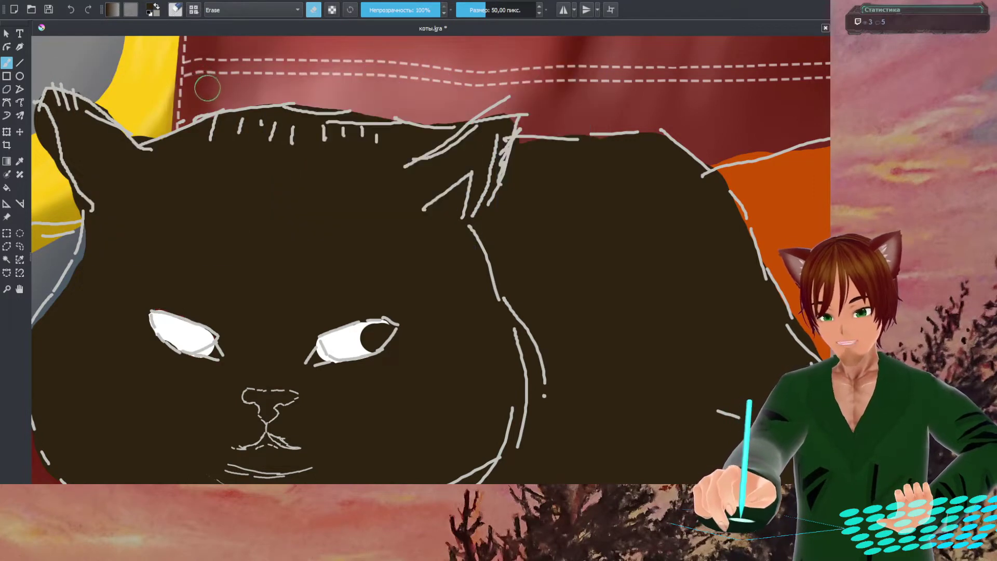
{"action": "left_click_drag", "start_coordinate": [220, 79], "coordinate": [392, 55]}
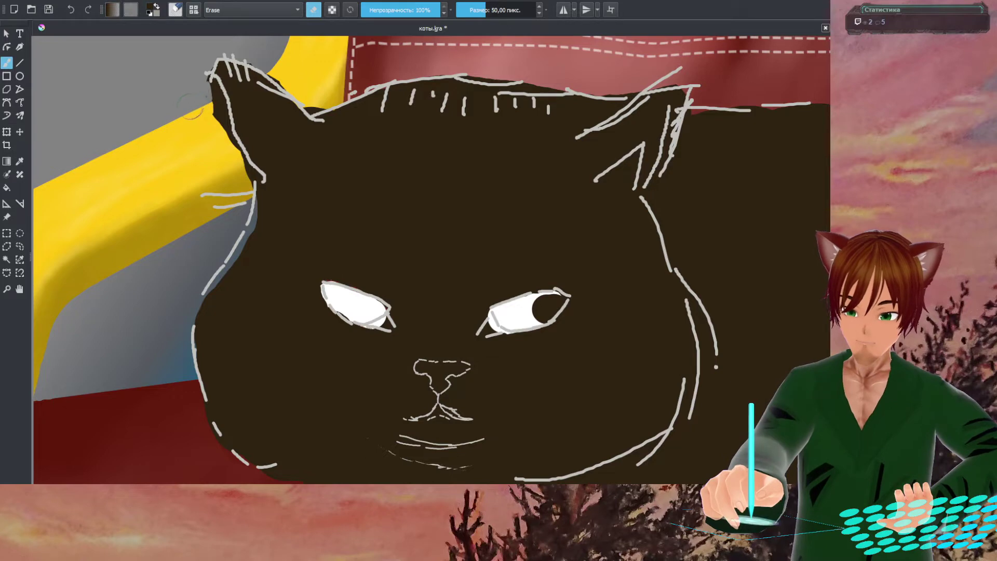
{"action": "right_click", "coordinate": [167, 144]}
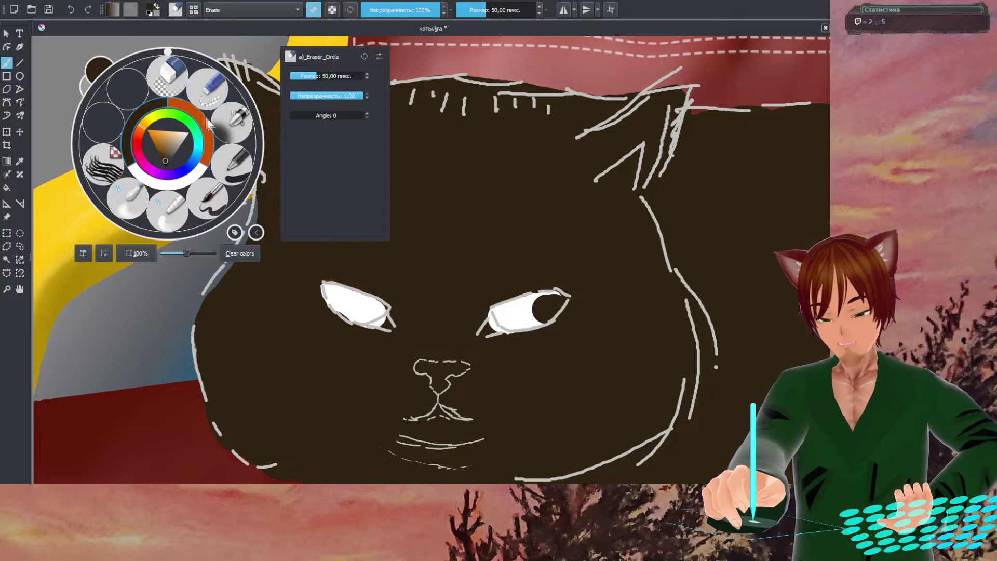
{"action": "left_click", "coordinate": [237, 167]}
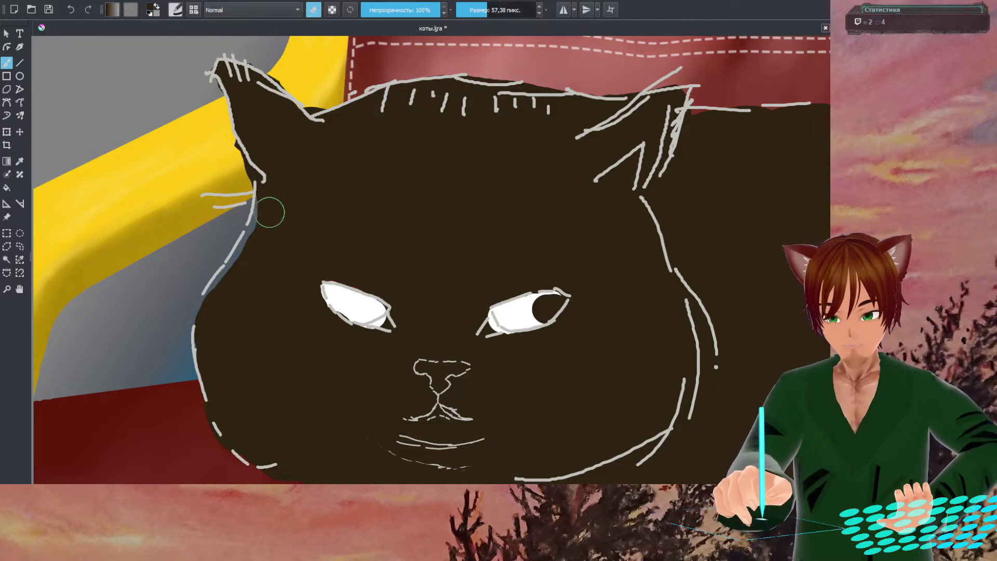
- Leave erase mode and paint the right pupil white with a 19.52 px brush
{"action": "key", "text": "e"}
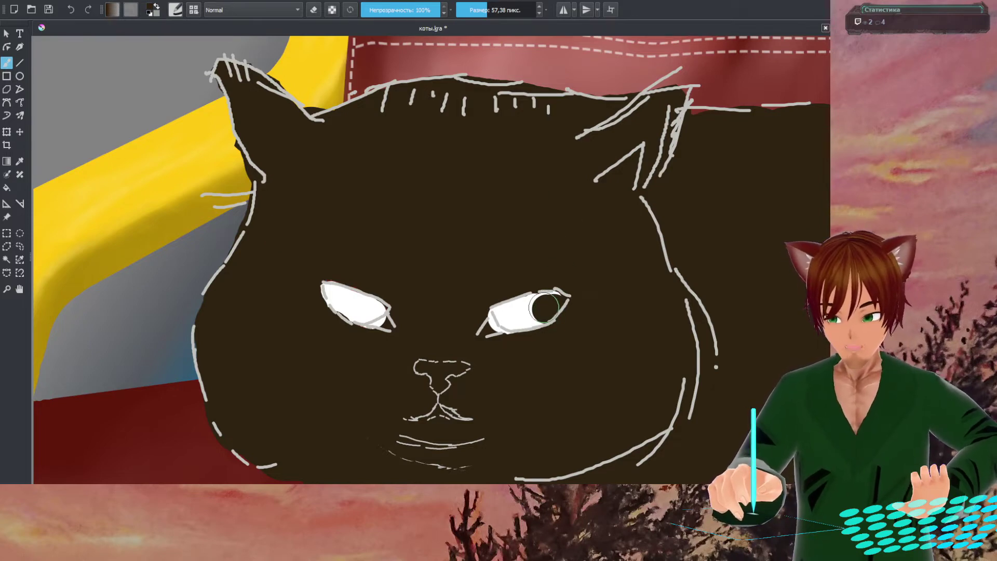
{"action": "right_click", "coordinate": [543, 200]}
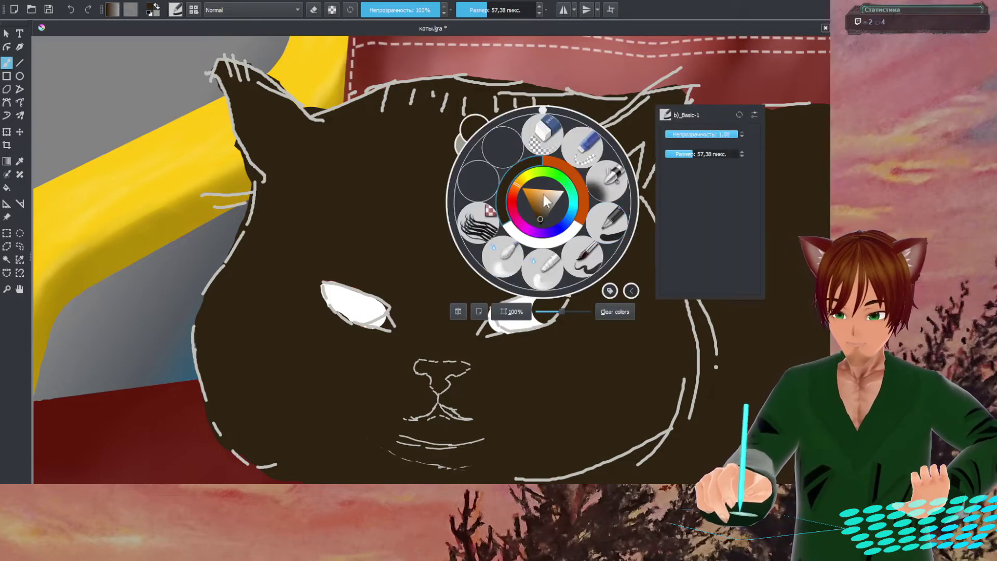
{"action": "left_click", "coordinate": [527, 243]}
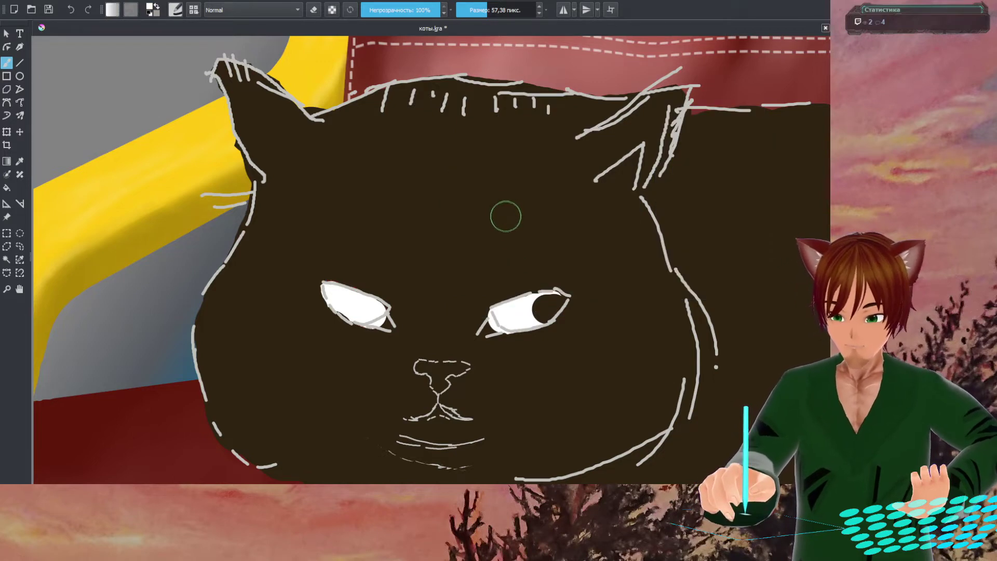
{"action": "left_click", "coordinate": [478, 11]}
{"action": "left_click", "coordinate": [478, 10]}
{"action": "mouse_move", "coordinate": [538, 291]}
{"action": "left_mouse_down"}
{"action": "mouse_move", "coordinate": [535, 306]}
{"action": "mouse_move", "coordinate": [559, 299]}
{"action": "mouse_move", "coordinate": [543, 316]}
{"action": "mouse_move", "coordinate": [554, 310]}
{"action": "mouse_move", "coordinate": [559, 300]}
{"action": "mouse_move", "coordinate": [529, 318]}
{"action": "mouse_move", "coordinate": [513, 314]}
{"action": "left_mouse_up"}
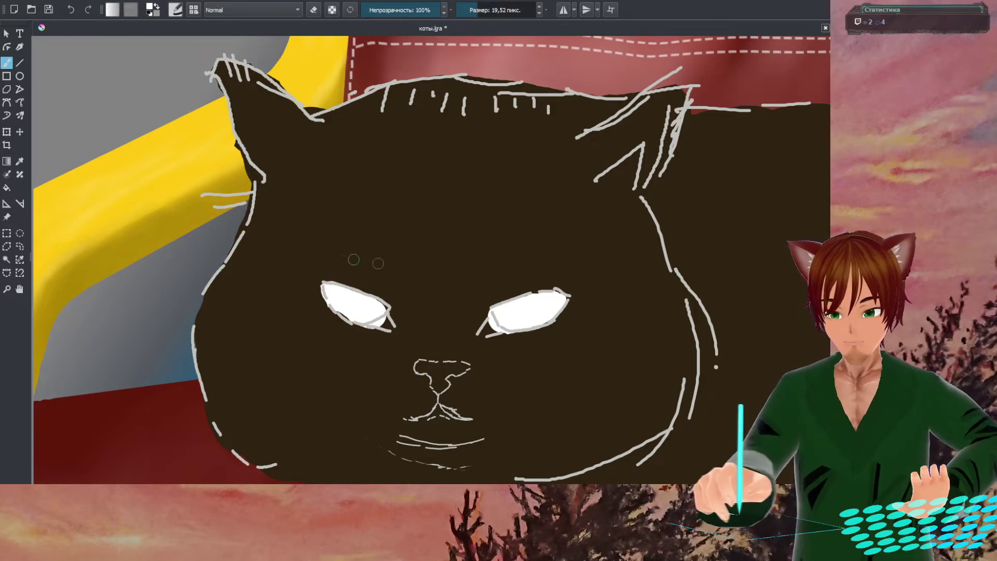
- Zoom in on the eyes and undo a stray white blob under the left eye
{"action": "scroll", "coordinate": [437, 254], "scroll_direction": "up", "scroll_amount": 3}
{"action": "scroll", "coordinate": [437, 254], "scroll_direction": "down", "scroll_amount": 3}
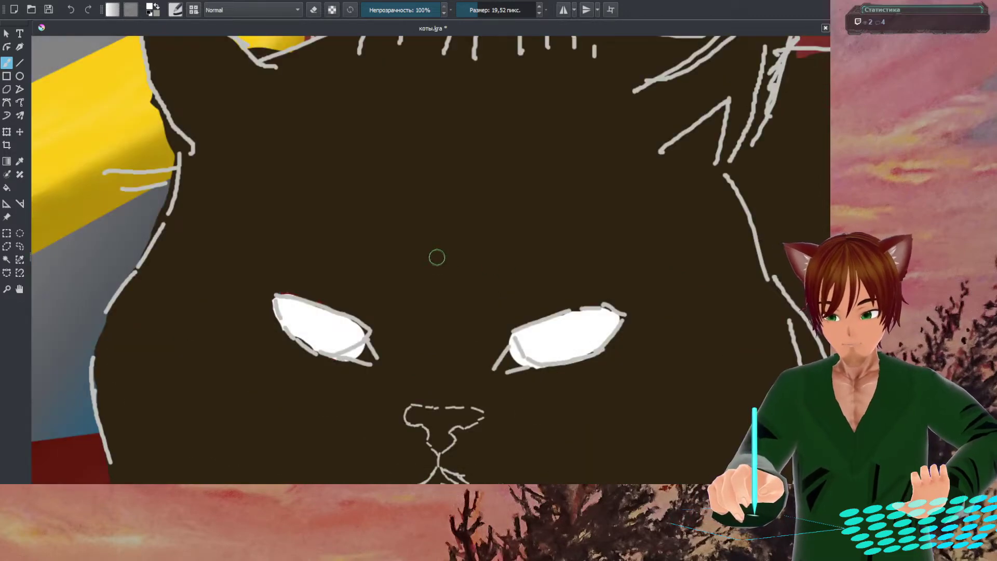
{"action": "scroll", "coordinate": [481, 118], "scroll_direction": "up", "scroll_amount": 1}
{"action": "scroll", "coordinate": [465, 182], "scroll_direction": "up", "scroll_amount": 2}
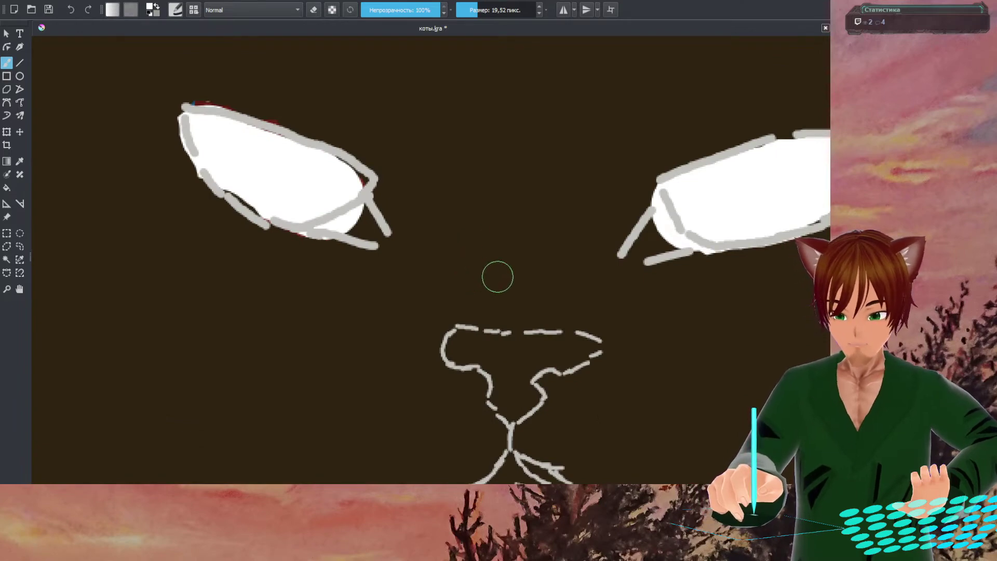
{"action": "left_click_drag", "start_coordinate": [504, 274], "coordinate": [492, 222]}
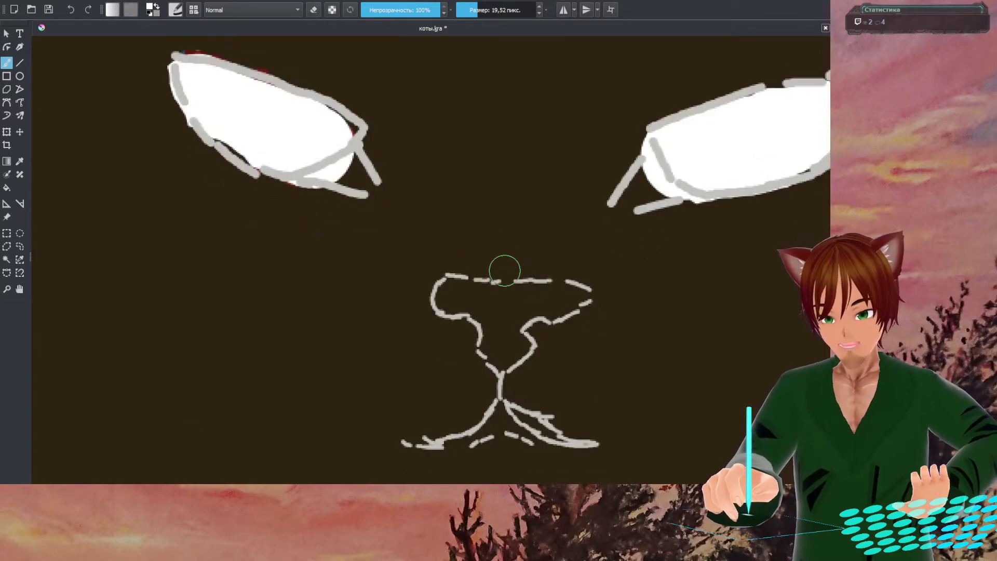
{"action": "left_click_drag", "start_coordinate": [503, 267], "coordinate": [503, 187]}
{"action": "left_click_drag", "start_coordinate": [503, 238], "coordinate": [535, 188]}
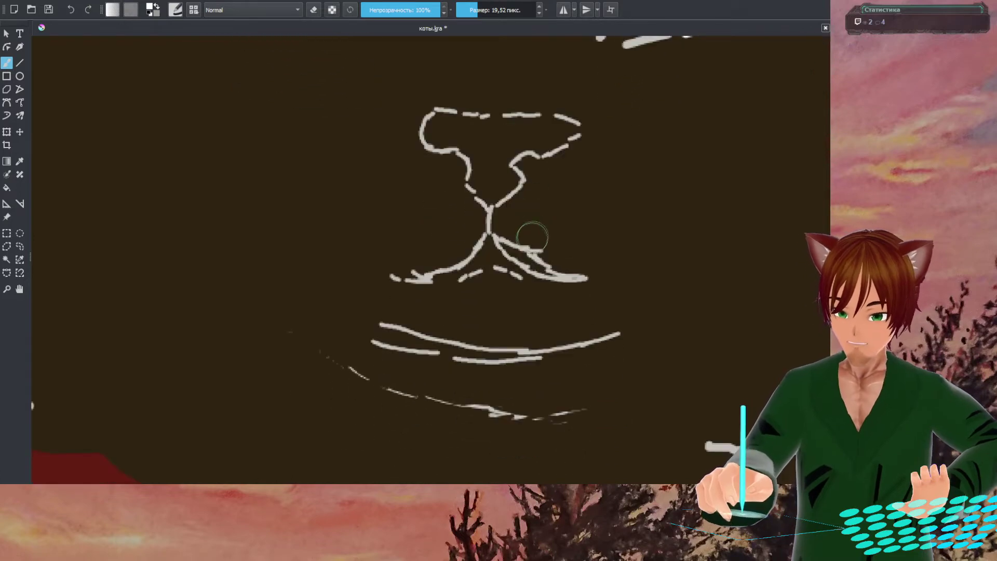
{"action": "scroll", "coordinate": [519, 229], "scroll_direction": "up", "scroll_amount": 5}
{"action": "left_click_drag", "start_coordinate": [527, 259], "coordinate": [440, 290]}
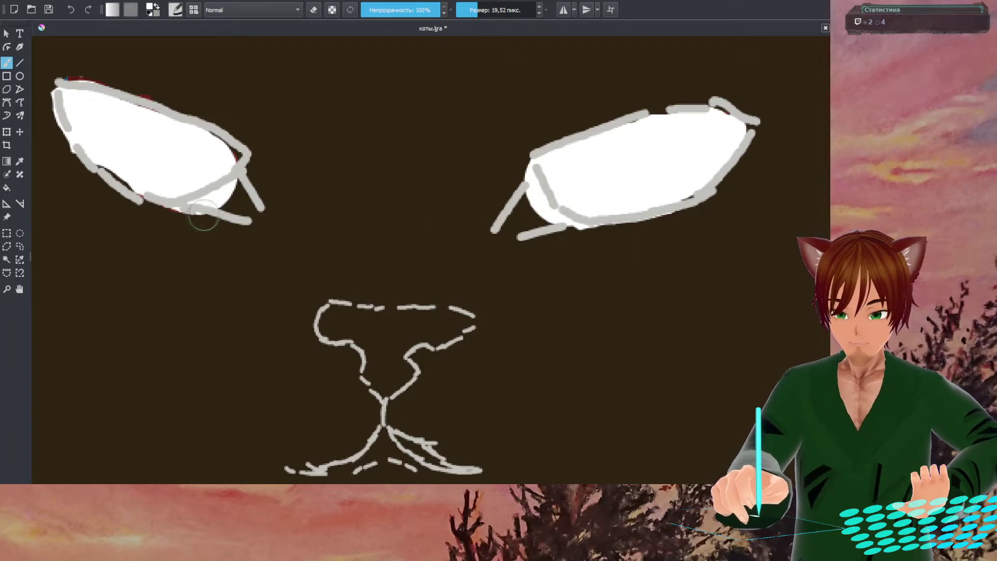
{"action": "mouse_move", "coordinate": [231, 213]}
{"action": "left_mouse_down"}
{"action": "mouse_move", "coordinate": [207, 221]}
{"action": "mouse_move", "coordinate": [233, 211]}
{"action": "left_mouse_up"}
{"action": "key", "text": "ctrl+z"}
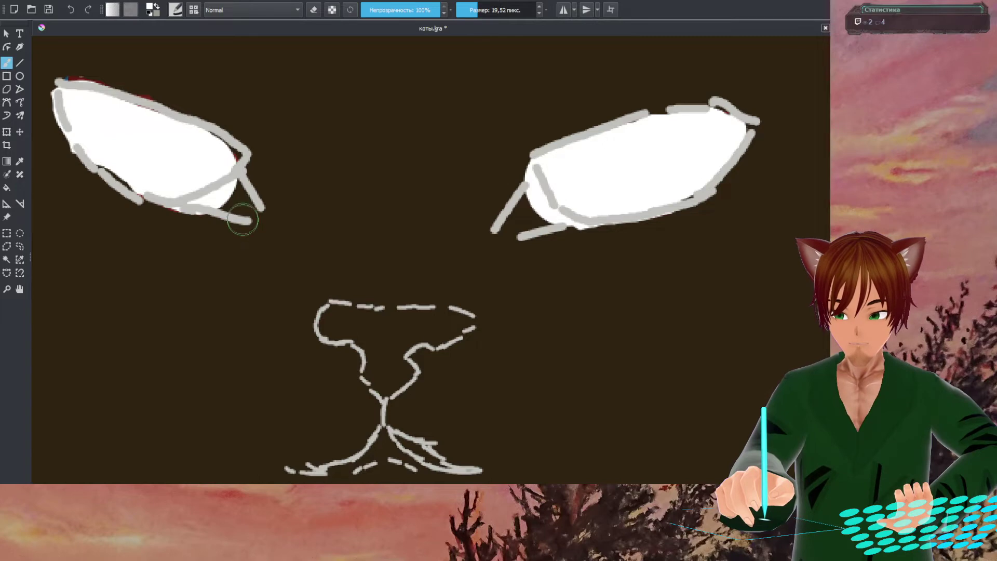
- Paint background brown over the white patch under the left eye and the right eye's edge
{"action": "right_click", "coordinate": [257, 183]}
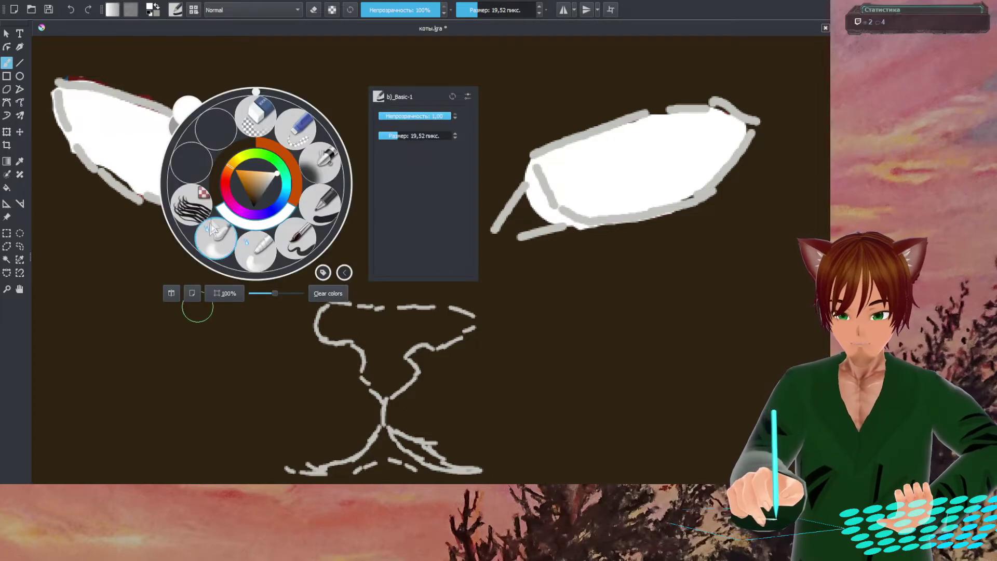
{"action": "left_click", "coordinate": [214, 193]}
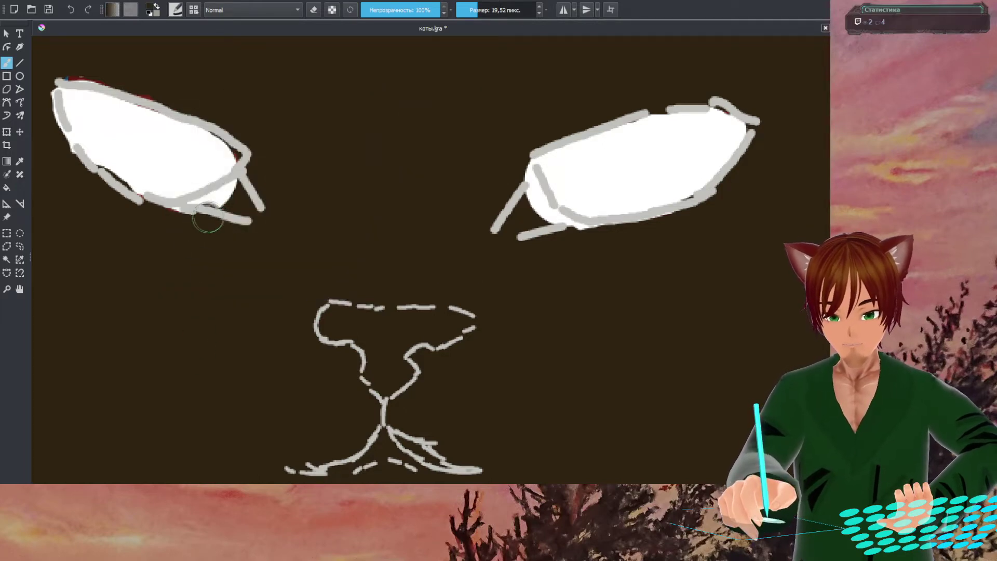
{"action": "left_click_drag", "start_coordinate": [195, 214], "coordinate": [229, 197]}
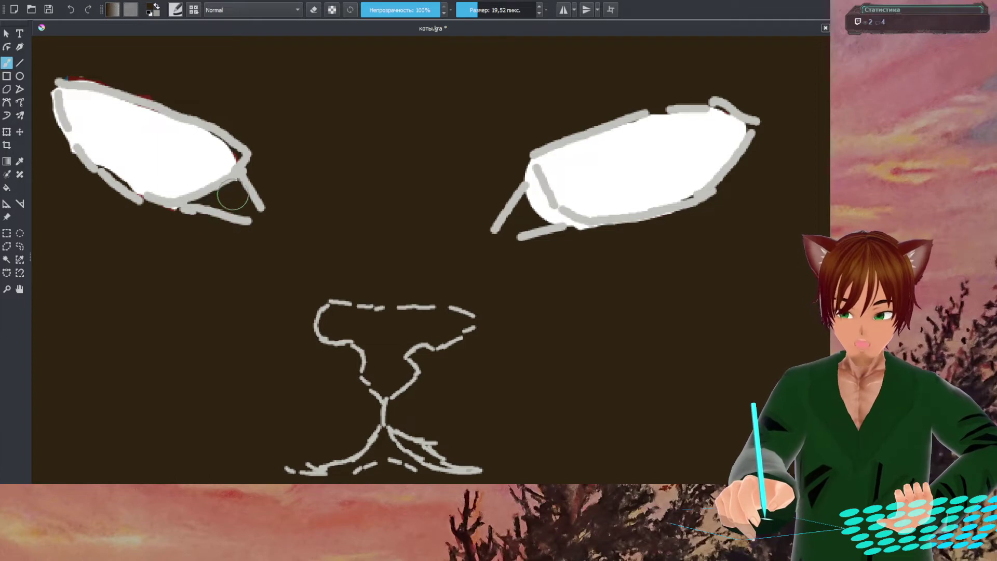
{"action": "mouse_move", "coordinate": [528, 231]}
{"action": "left_mouse_down"}
{"action": "mouse_move", "coordinate": [521, 174]}
{"action": "mouse_move", "coordinate": [528, 204]}
{"action": "mouse_move", "coordinate": [573, 240]}
{"action": "left_mouse_up"}
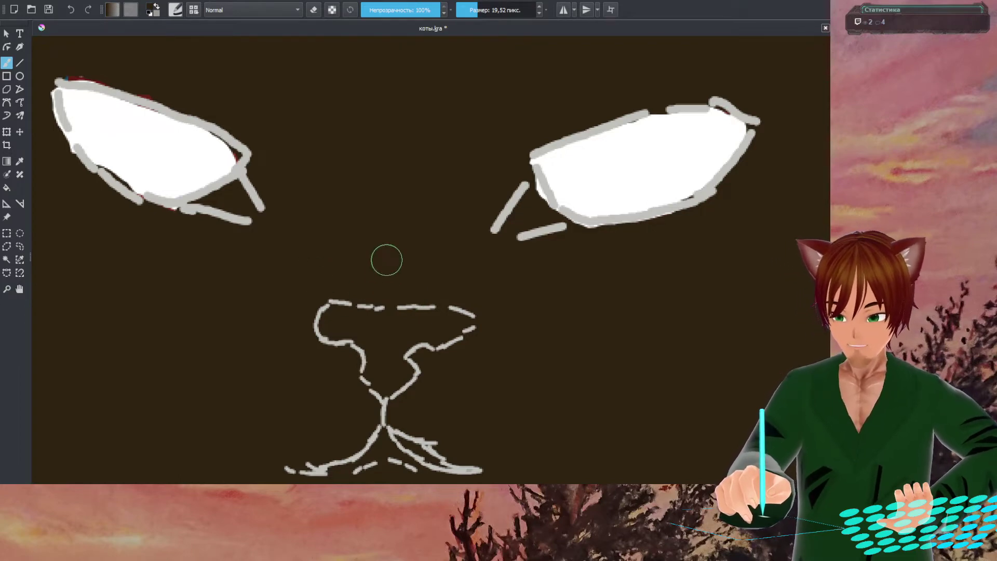
- Load white with the b)_Airbrush_Soft preset sized down to 7.17 px
{"action": "right_click", "coordinate": [387, 259]}
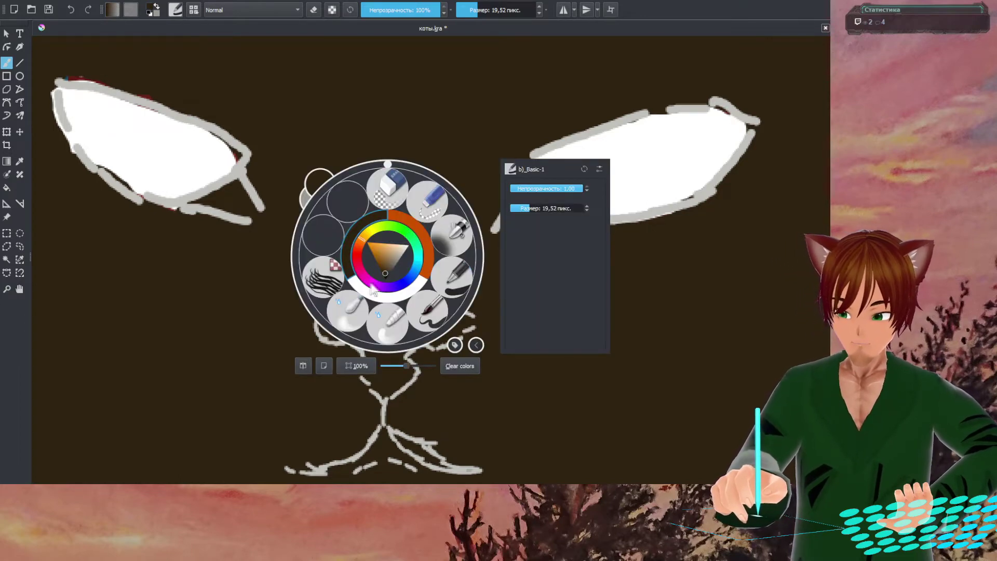
{"action": "left_click", "coordinate": [362, 287]}
{"action": "right_click", "coordinate": [382, 238]}
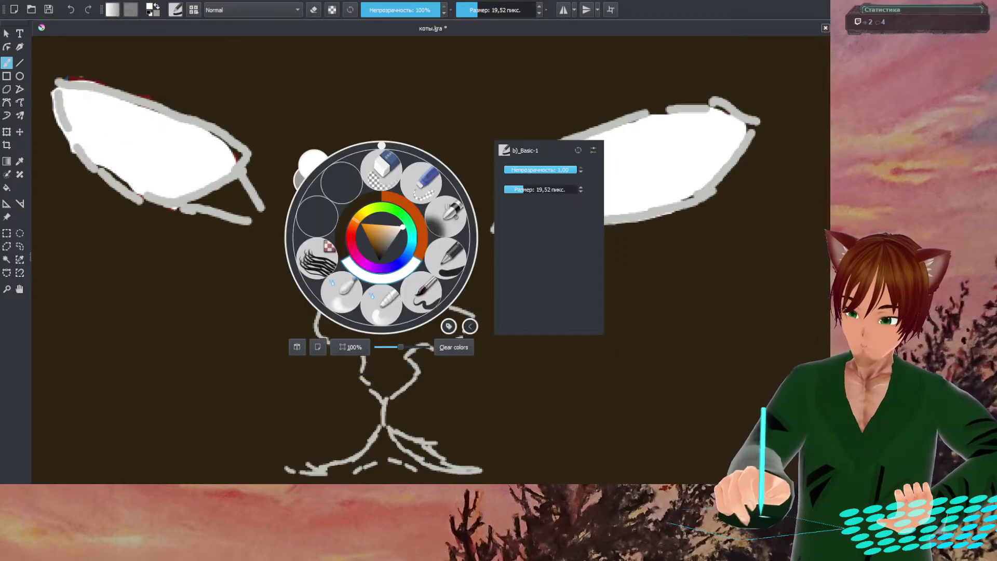
{"action": "left_click", "coordinate": [440, 215]}
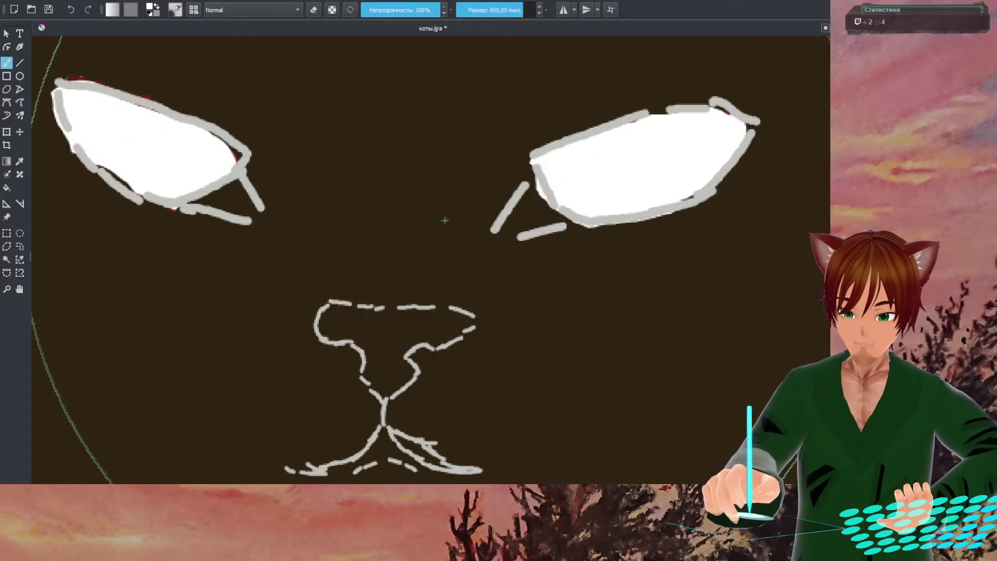
{"action": "right_click", "coordinate": [413, 212]}
{"action": "left_click_drag", "start_coordinate": [562, 145], "coordinate": [543, 145]}
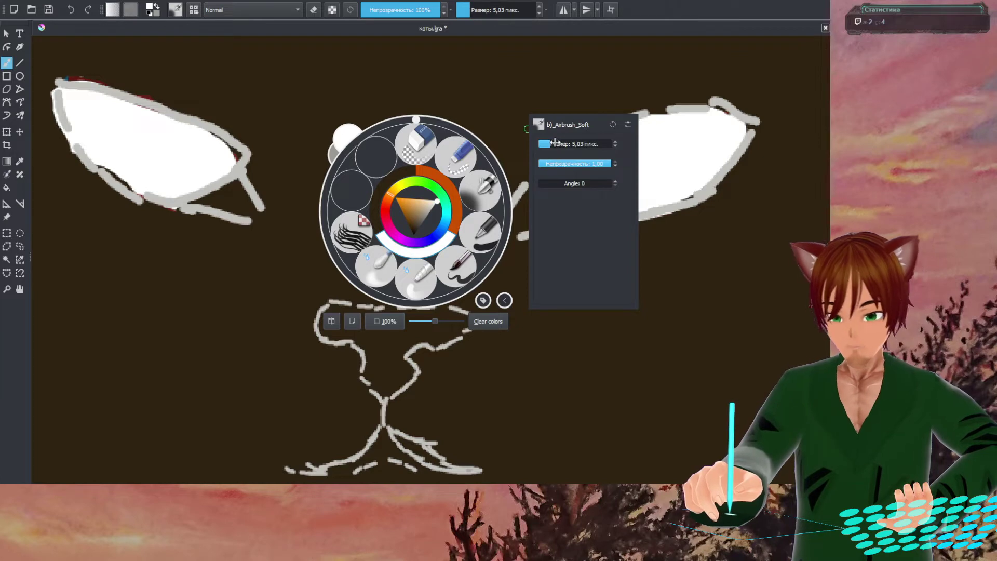
{"action": "left_click_drag", "start_coordinate": [552, 144], "coordinate": [553, 144]}
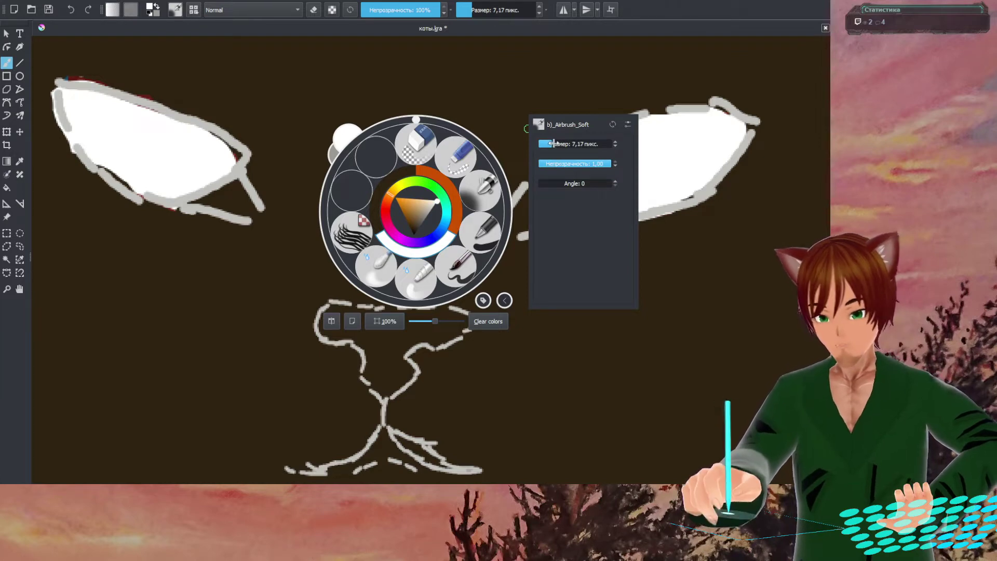
{"action": "left_click", "coordinate": [696, 133]}
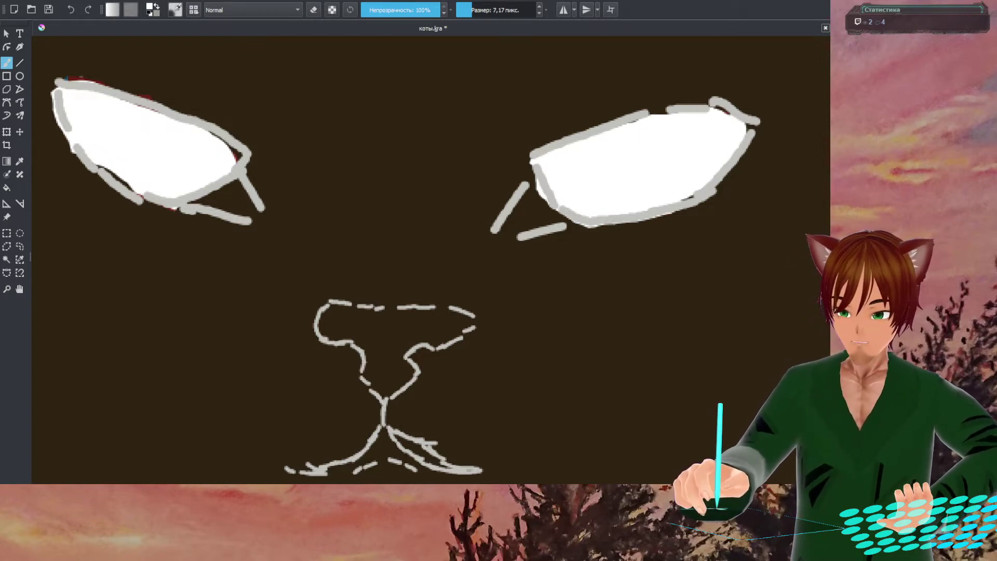
{"action": "scroll", "coordinate": [579, 295], "scroll_direction": "down", "scroll_amount": 3}
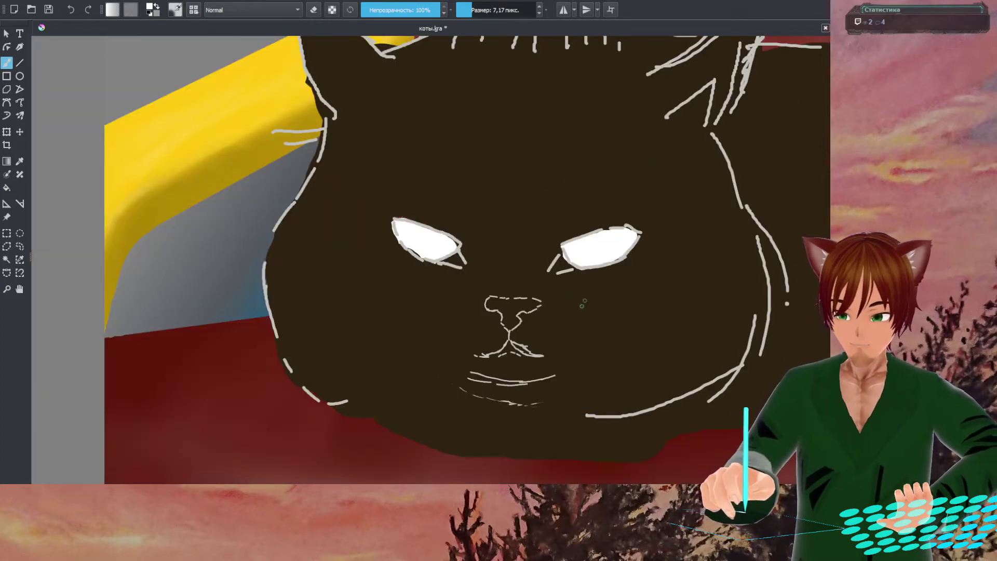
{"action": "left_click_drag", "start_coordinate": [582, 304], "coordinate": [564, 257]}
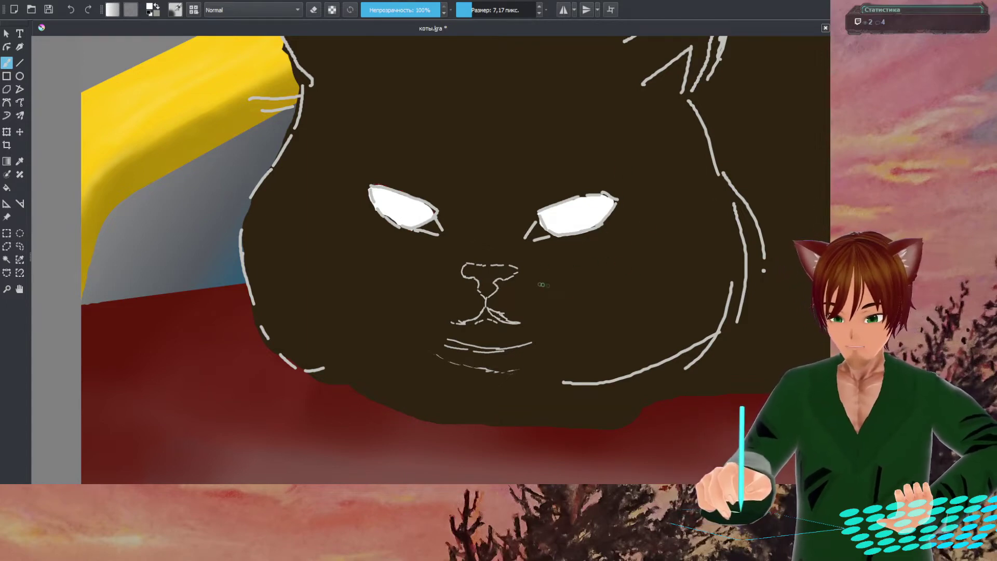
{"action": "mouse_move", "coordinate": [568, 290]}
{"action": "left_mouse_down"}
{"action": "mouse_move", "coordinate": [493, 305]}
{"action": "mouse_move", "coordinate": [558, 214]}
{"action": "mouse_move", "coordinate": [500, 268]}
{"action": "mouse_move", "coordinate": [360, 261]}
{"action": "mouse_move", "coordinate": [495, 266]}
{"action": "left_mouse_up"}
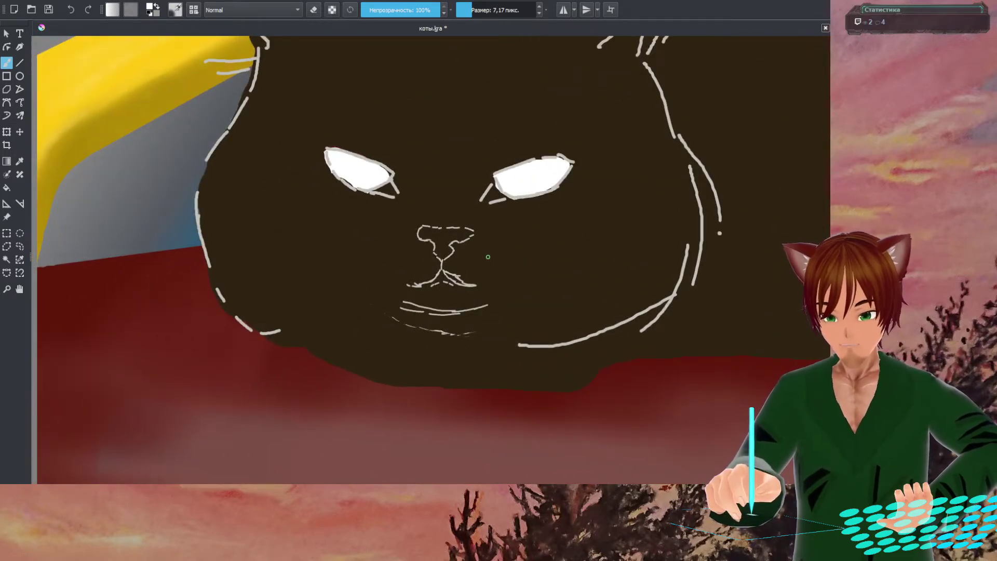
{"action": "scroll", "coordinate": [489, 256], "scroll_direction": "down", "scroll_amount": 4}
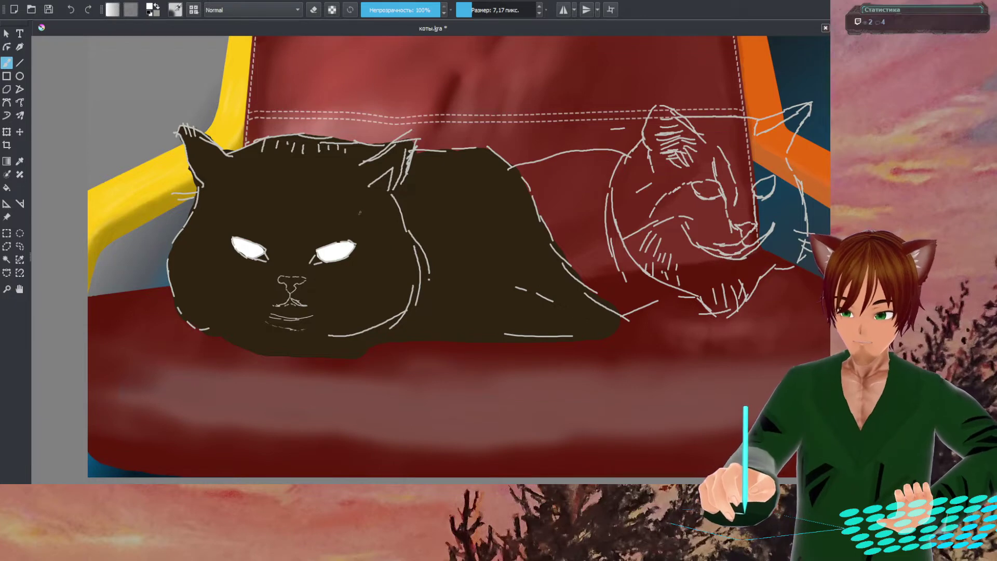
{"action": "scroll", "coordinate": [357, 219], "scroll_direction": "up", "scroll_amount": 3}
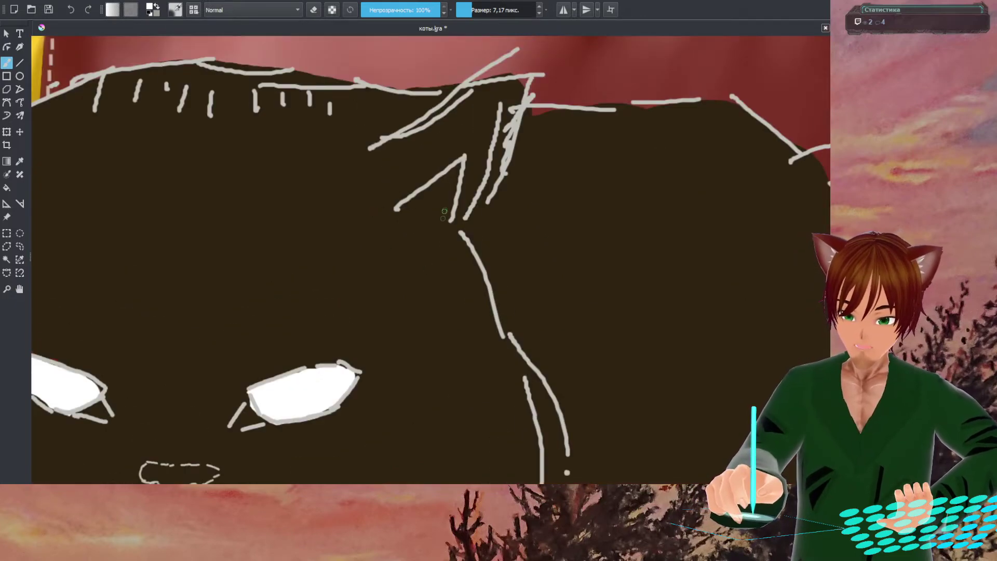
- Enlarge the airbrush to 15.63 px and layer light grey inside and along the ear triangle's edges
{"action": "right_click", "coordinate": [425, 201]}
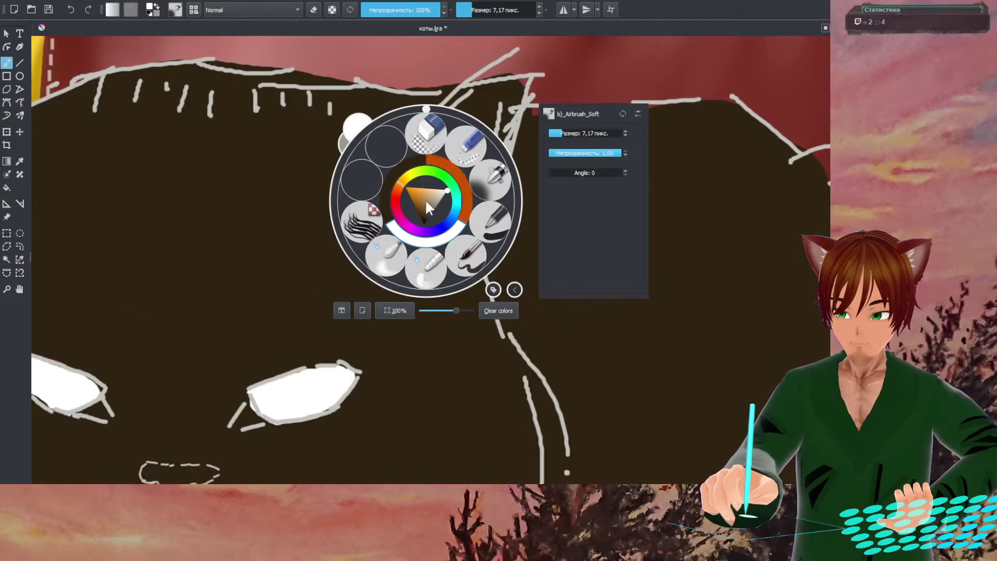
{"action": "right_click", "coordinate": [421, 240]}
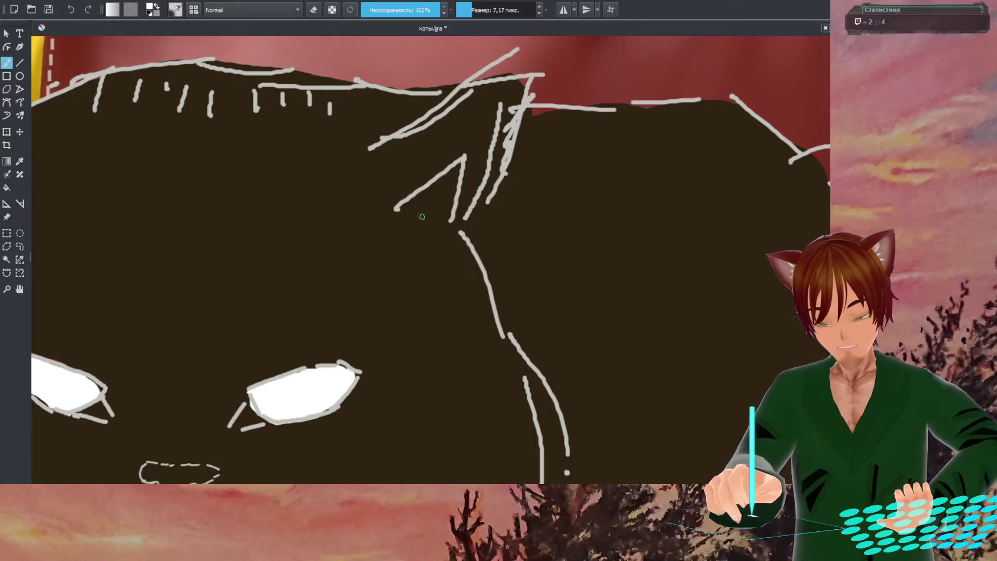
{"action": "key", "text": "bracketright"}
{"action": "key", "text": "bracketright"}
{"action": "key", "text": "bracketright"}
{"action": "key", "text": "bracketright"}
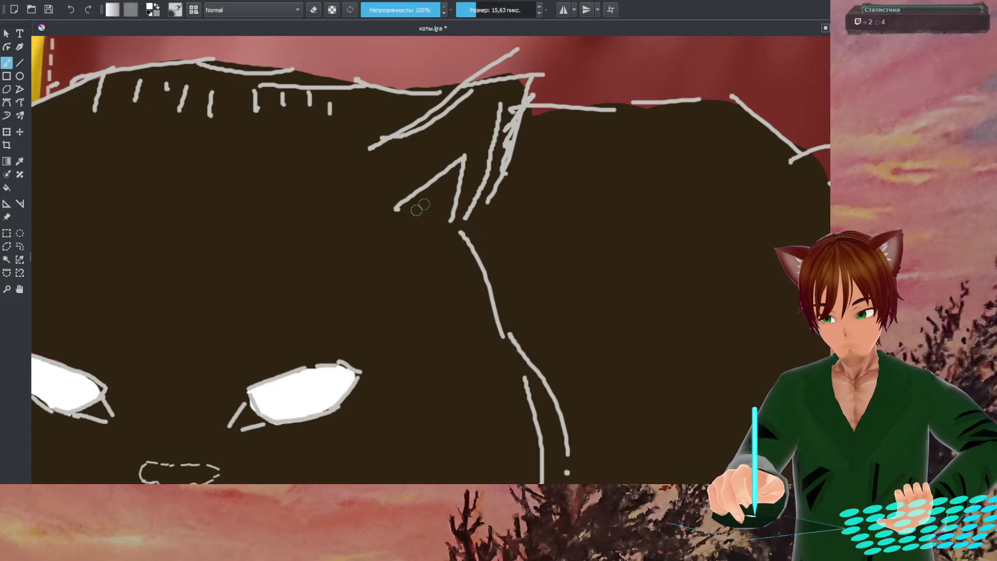
{"action": "mouse_move", "coordinate": [405, 208]}
{"action": "left_mouse_down"}
{"action": "mouse_move", "coordinate": [456, 167]}
{"action": "mouse_move", "coordinate": [400, 211]}
{"action": "mouse_move", "coordinate": [456, 167]}
{"action": "mouse_move", "coordinate": [449, 218]}
{"action": "mouse_move", "coordinate": [450, 188]}
{"action": "mouse_move", "coordinate": [420, 212]}
{"action": "mouse_move", "coordinate": [439, 214]}
{"action": "mouse_move", "coordinate": [410, 211]}
{"action": "mouse_move", "coordinate": [426, 210]}
{"action": "mouse_move", "coordinate": [415, 204]}
{"action": "mouse_move", "coordinate": [455, 177]}
{"action": "mouse_move", "coordinate": [411, 193]}
{"action": "left_mouse_up"}
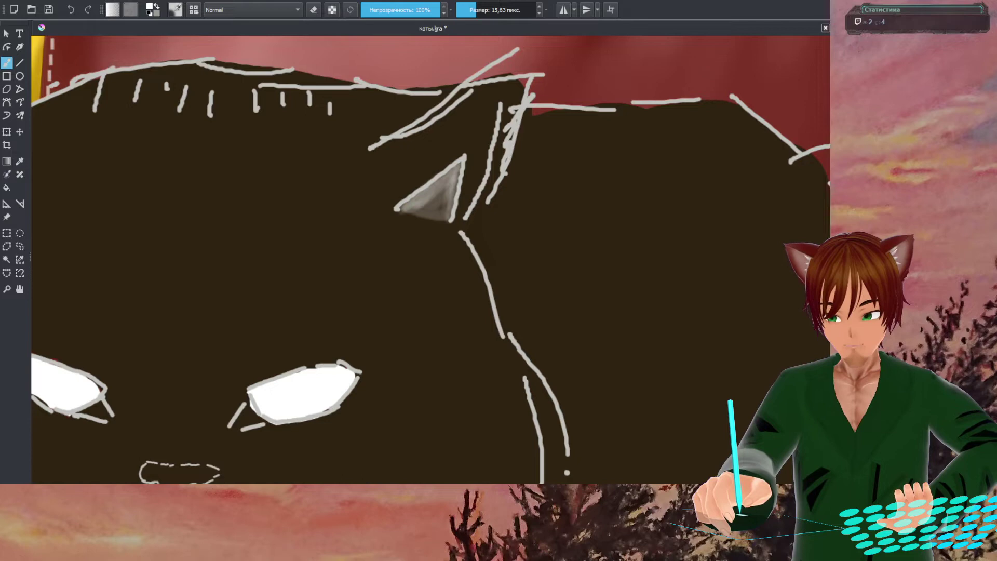
{"action": "left_click_drag", "start_coordinate": [440, 200], "coordinate": [428, 207]}
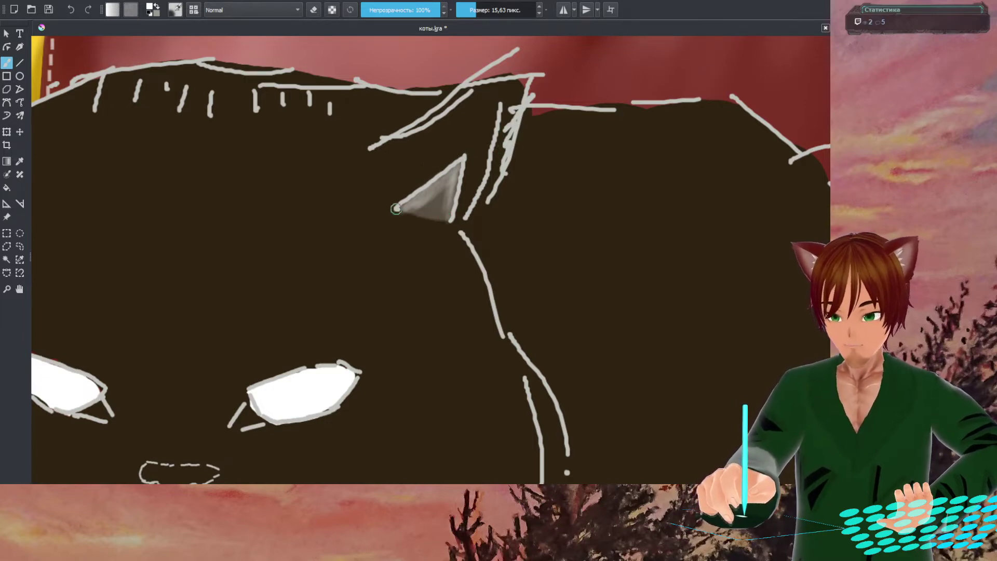
{"action": "left_click_drag", "start_coordinate": [401, 203], "coordinate": [465, 149]}
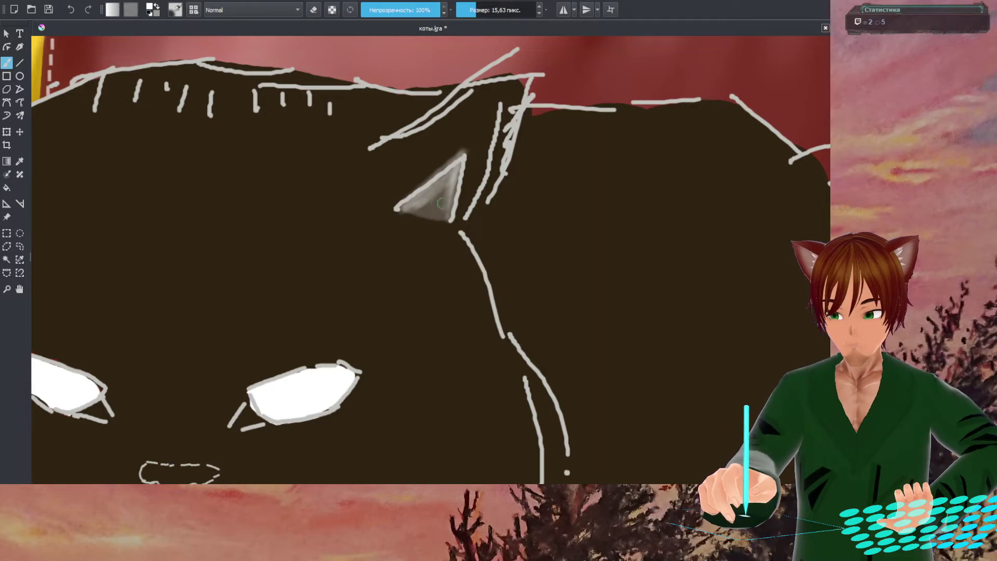
{"action": "left_click_drag", "start_coordinate": [422, 209], "coordinate": [440, 193]}
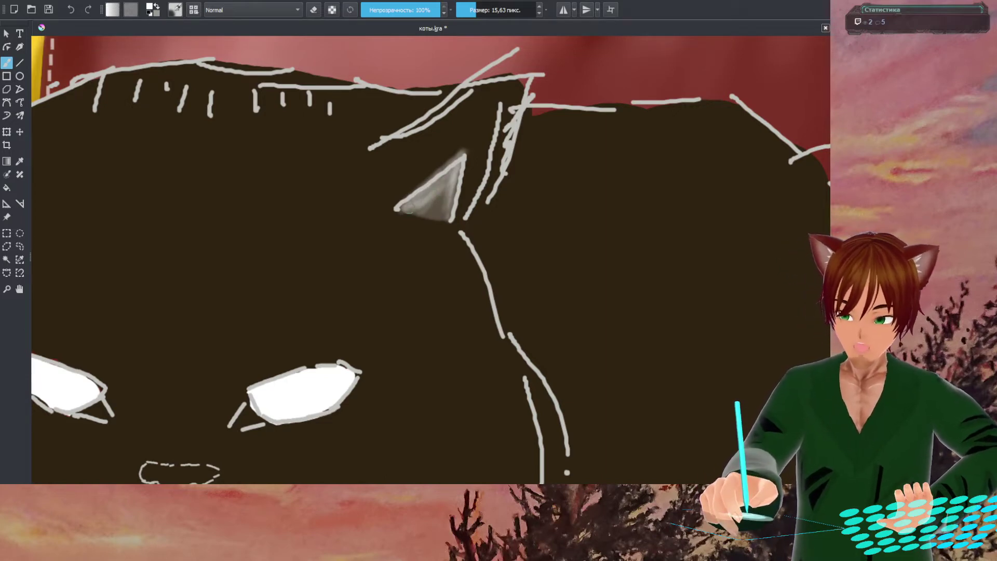
{"action": "left_click_drag", "start_coordinate": [398, 209], "coordinate": [421, 215]}
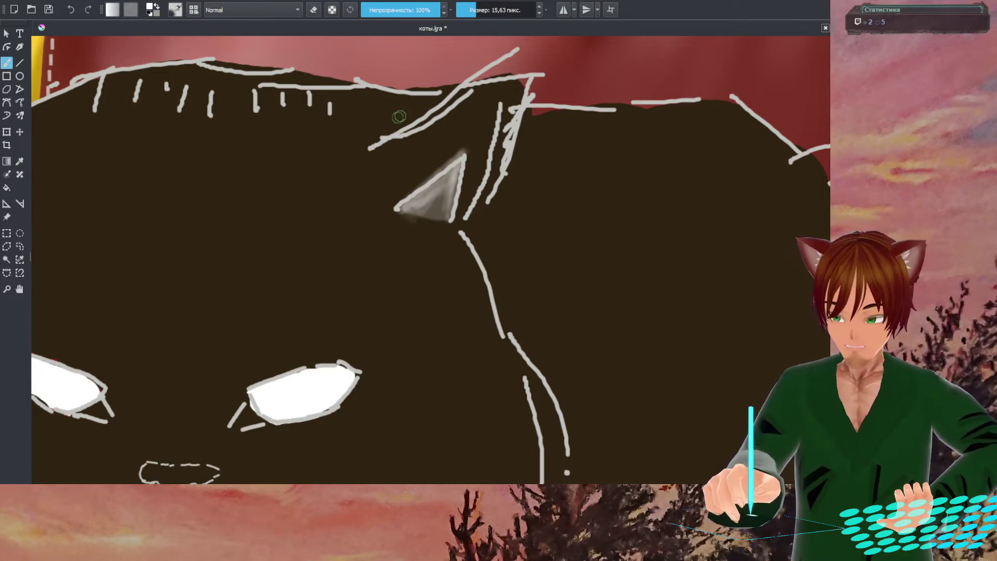
- Resize the soft airbrush to 32.57 px, then undo a trial grainy grey forehead stroke
{"action": "right_click", "coordinate": [321, 101]}
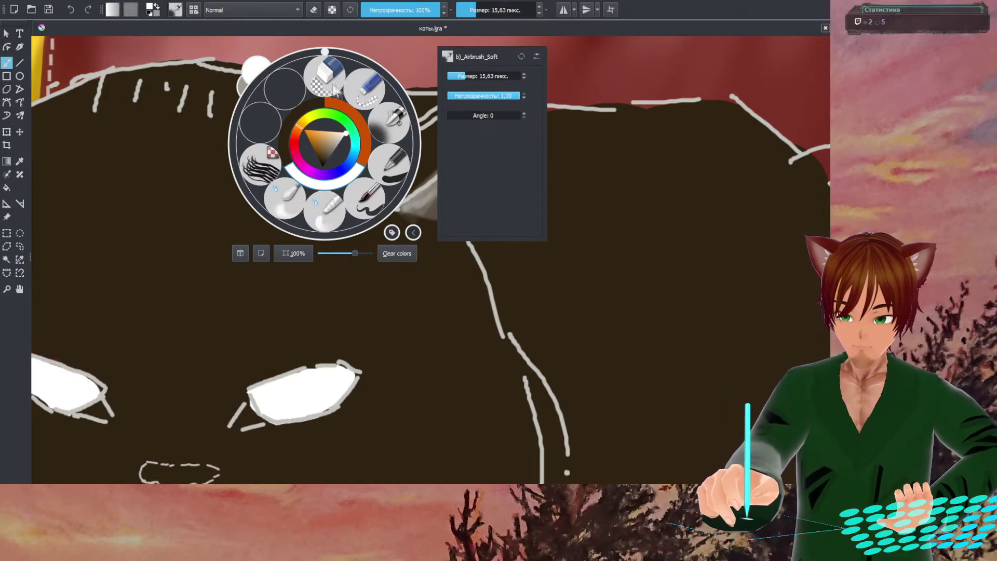
{"action": "key", "text": "bracketleft"}
{"action": "key", "text": "bracketleft"}
{"action": "key", "text": "bracketleft"}
{"action": "key", "text": "bracketleft"}
{"action": "key", "text": "bracketleft"}
{"action": "key", "text": "bracketleft"}
{"action": "key", "text": "bracketleft"}
{"action": "key", "text": "bracketleft"}
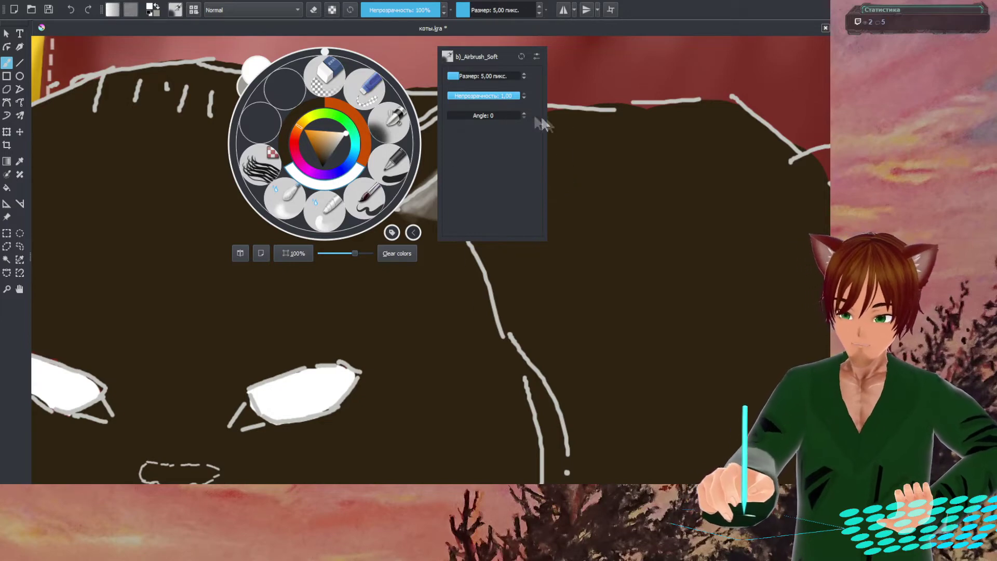
{"action": "left_click_drag", "start_coordinate": [508, 127], "coordinate": [492, 133]}
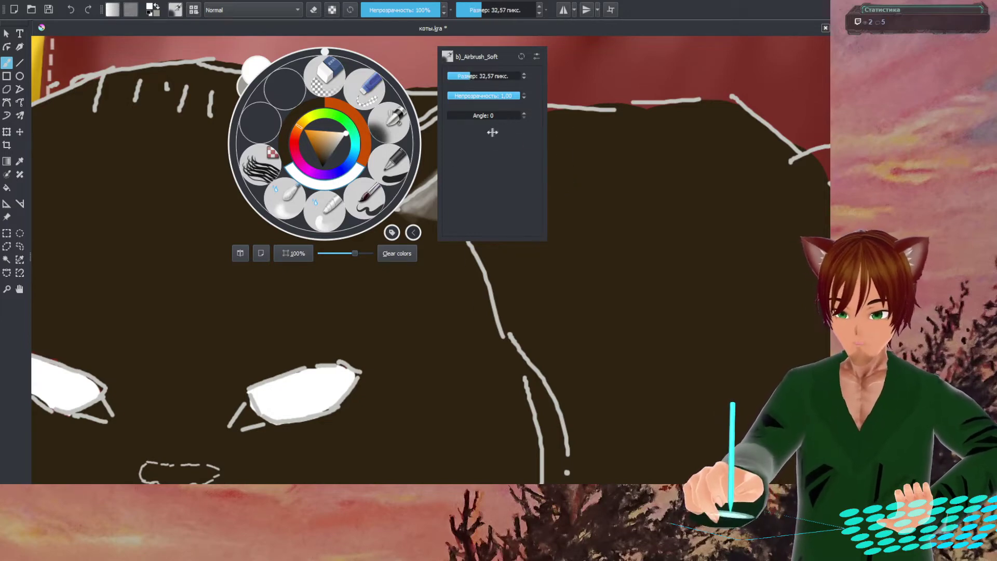
{"action": "left_click", "coordinate": [551, 430]}
{"action": "mouse_move", "coordinate": [318, 218]}
{"action": "left_mouse_down"}
{"action": "mouse_move", "coordinate": [305, 244]}
{"action": "mouse_move", "coordinate": [343, 190]}
{"action": "mouse_move", "coordinate": [300, 260]}
{"action": "mouse_move", "coordinate": [346, 183]}
{"action": "mouse_move", "coordinate": [340, 173]}
{"action": "mouse_move", "coordinate": [291, 255]}
{"action": "mouse_move", "coordinate": [338, 170]}
{"action": "mouse_move", "coordinate": [280, 254]}
{"action": "mouse_move", "coordinate": [303, 187]}
{"action": "mouse_move", "coordinate": [271, 247]}
{"action": "left_mouse_up"}
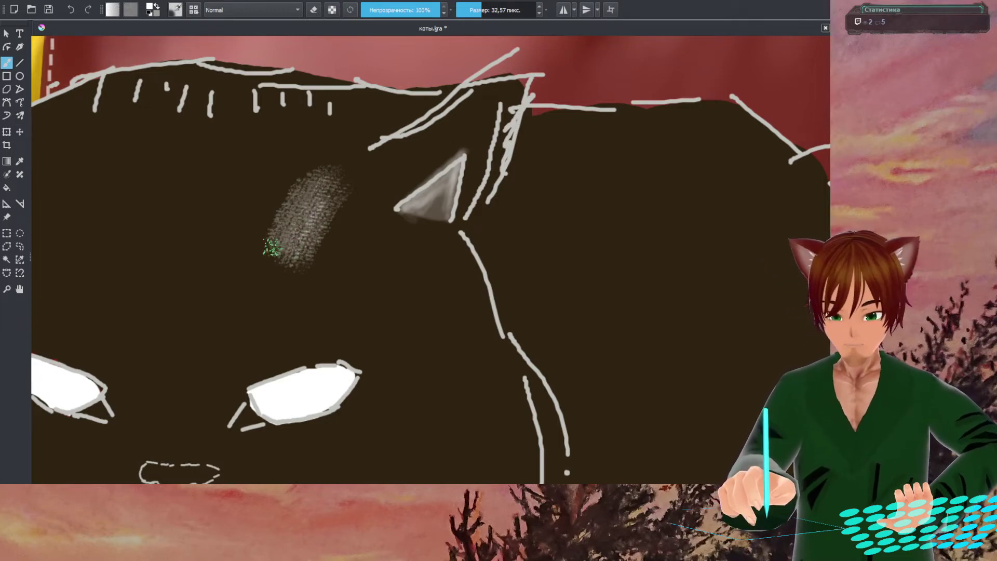
{"action": "key", "text": "ctrl+z"}
{"action": "key", "text": "ctrl+z"}
{"action": "key", "text": "ctrl+z"}
{"action": "key", "text": "ctrl+z"}
{"action": "key", "text": "ctrl+z"}
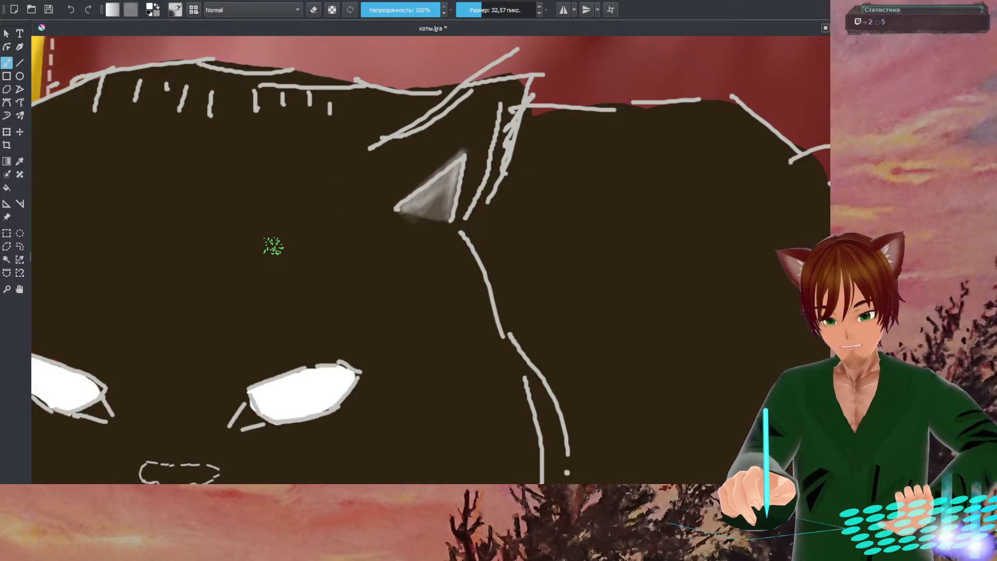
{"action": "right_click", "coordinate": [432, 143]}
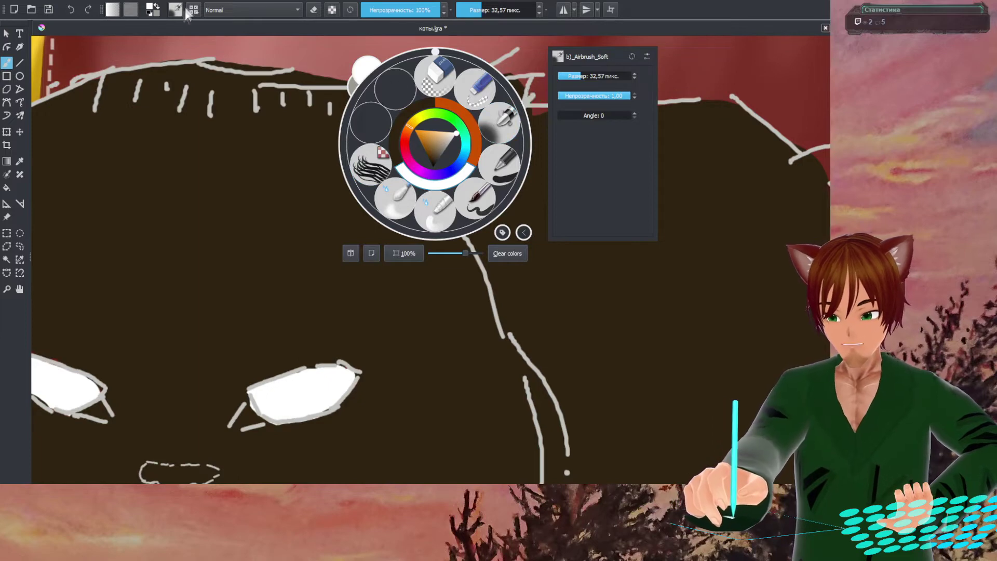
- Try the 70 px v)_Texture_Hair preset with hair strokes across the forehead, then undo them
{"action": "left_click", "coordinate": [373, 171]}
{"action": "mouse_move", "coordinate": [262, 143]}
{"action": "left_mouse_down"}
{"action": "mouse_move", "coordinate": [252, 200]}
{"action": "mouse_move", "coordinate": [277, 139]}
{"action": "mouse_move", "coordinate": [247, 257]}
{"action": "left_mouse_up"}
{"action": "mouse_move", "coordinate": [283, 125]}
{"action": "left_mouse_down"}
{"action": "mouse_move", "coordinate": [270, 166]}
{"action": "mouse_move", "coordinate": [276, 239]}
{"action": "left_mouse_up"}
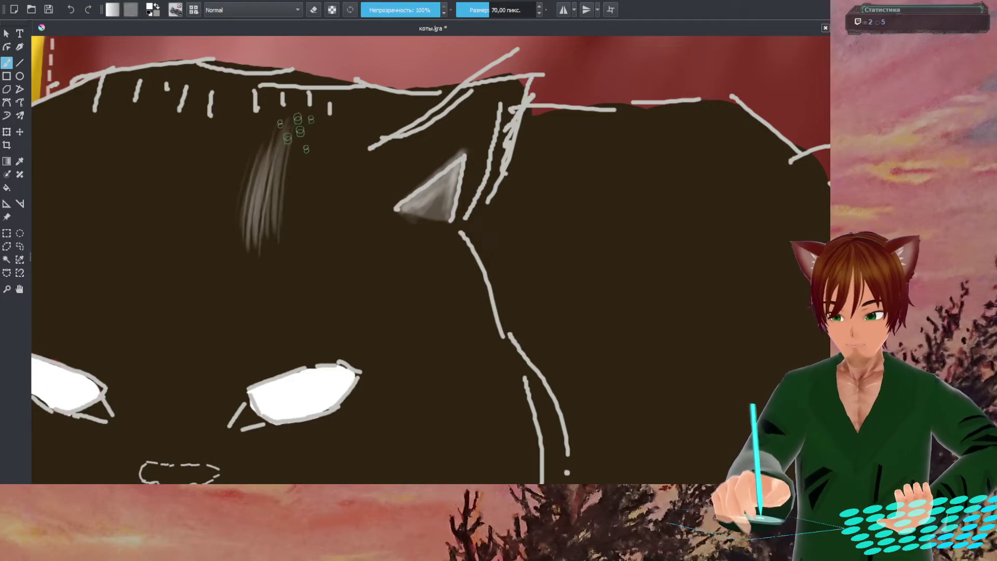
{"action": "left_click_drag", "start_coordinate": [94, 177], "coordinate": [78, 229]}
{"action": "left_click_drag", "start_coordinate": [112, 135], "coordinate": [83, 218]}
{"action": "mouse_move", "coordinate": [161, 104]}
{"action": "left_mouse_down"}
{"action": "mouse_move", "coordinate": [137, 202]}
{"action": "mouse_move", "coordinate": [151, 208]}
{"action": "left_mouse_up"}
{"action": "left_click_drag", "start_coordinate": [176, 135], "coordinate": [155, 210]}
{"action": "left_click_drag", "start_coordinate": [205, 102], "coordinate": [177, 156]}
{"action": "mouse_move", "coordinate": [237, 107]}
{"action": "left_mouse_down"}
{"action": "mouse_move", "coordinate": [184, 208]}
{"action": "mouse_move", "coordinate": [207, 216]}
{"action": "mouse_move", "coordinate": [232, 143]}
{"action": "left_mouse_up"}
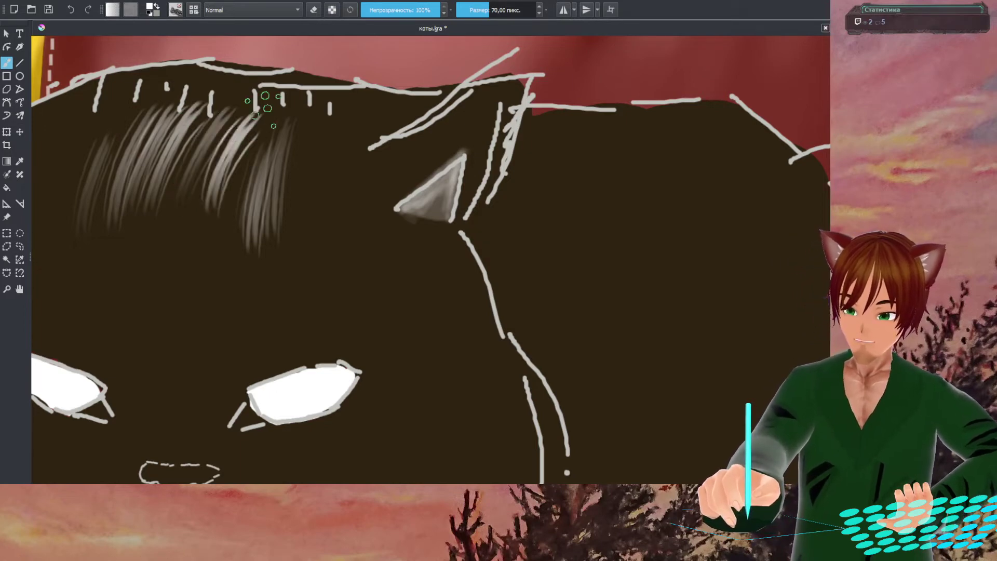
{"action": "key", "text": "ctrl+z"}
{"action": "key", "text": "ctrl+z"}
{"action": "key", "text": "ctrl+z"}
{"action": "key", "text": "ctrl+z"}
{"action": "key", "text": "ctrl+z"}
{"action": "key", "text": "ctrl+z"}
{"action": "key", "text": "ctrl+z"}
{"action": "key", "text": "ctrl+z"}
{"action": "key", "text": "ctrl+z"}
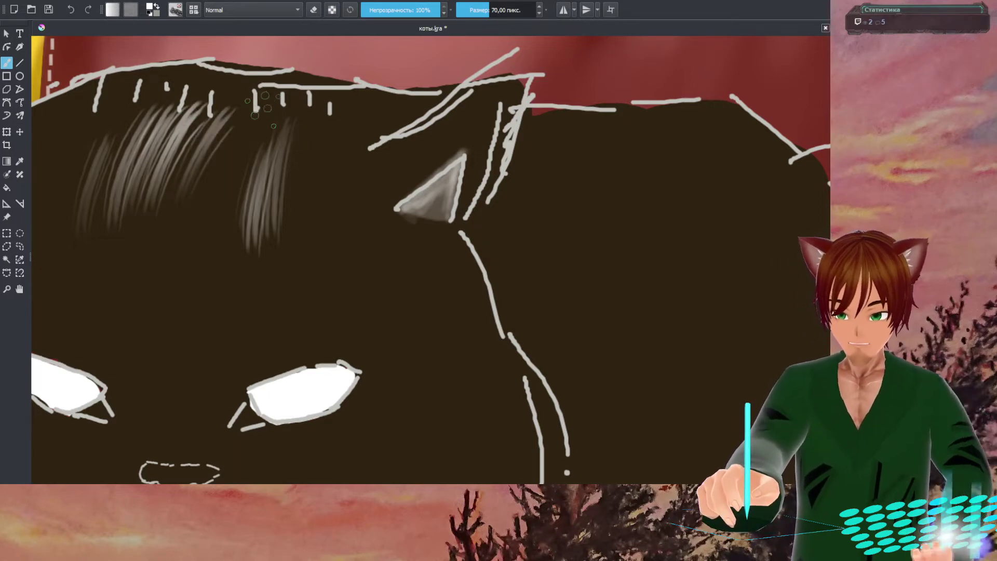
{"action": "key", "text": "ctrl+z"}
{"action": "key", "text": "ctrl+z"}
{"action": "key", "text": "ctrl+z"}
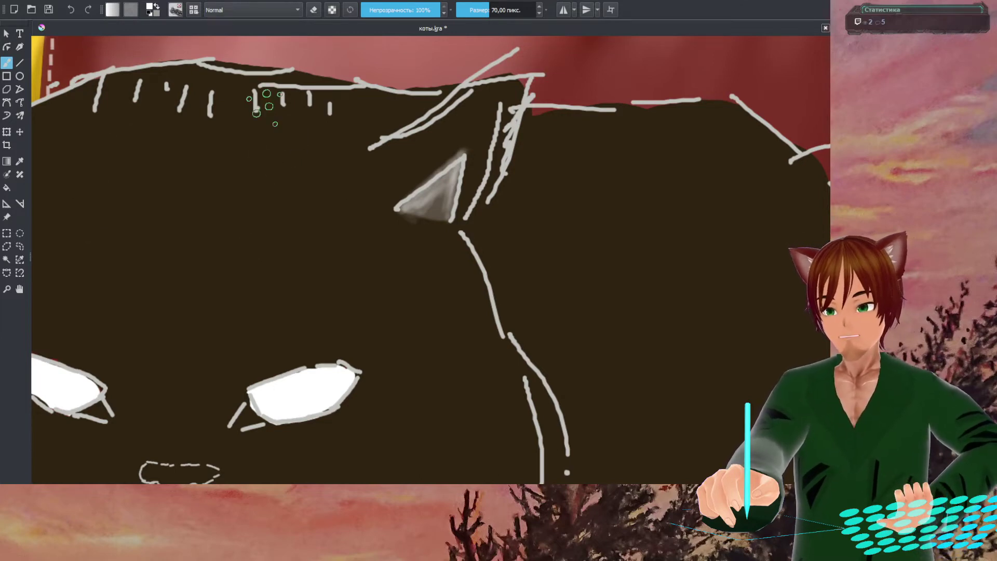
- Pan the canvas toward the top of the cat's head
{"action": "right_click", "coordinate": [312, 244]}
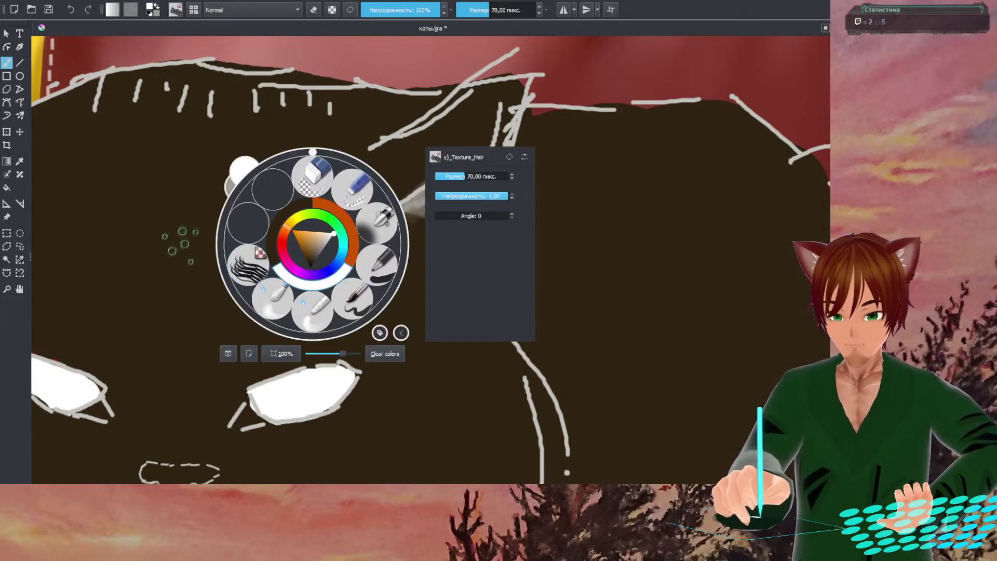
{"action": "left_click", "coordinate": [179, 241]}
{"action": "mouse_move", "coordinate": [216, 251]}
{"action": "left_mouse_down"}
{"action": "mouse_move", "coordinate": [430, 227]}
{"action": "mouse_move", "coordinate": [561, 315]}
{"action": "mouse_move", "coordinate": [494, 350]}
{"action": "left_mouse_up"}
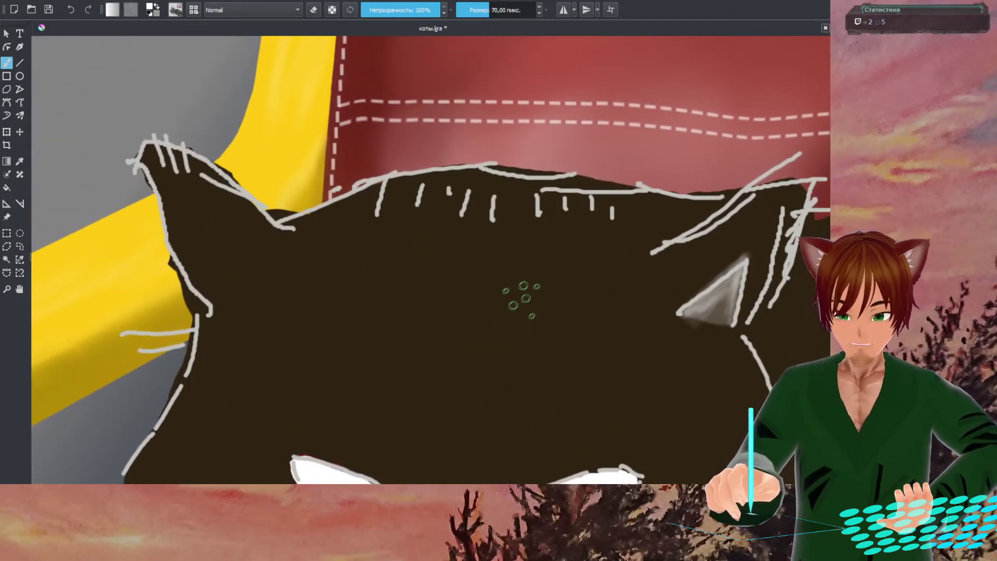
- Reduce the fur brush to 25.64 px and lay faint fur strokes along the head's top edge
{"action": "mouse_move", "coordinate": [512, 285]}
{"action": "left_mouse_down"}
{"action": "mouse_move", "coordinate": [526, 312]}
{"action": "mouse_move", "coordinate": [540, 307]}
{"action": "left_mouse_up"}
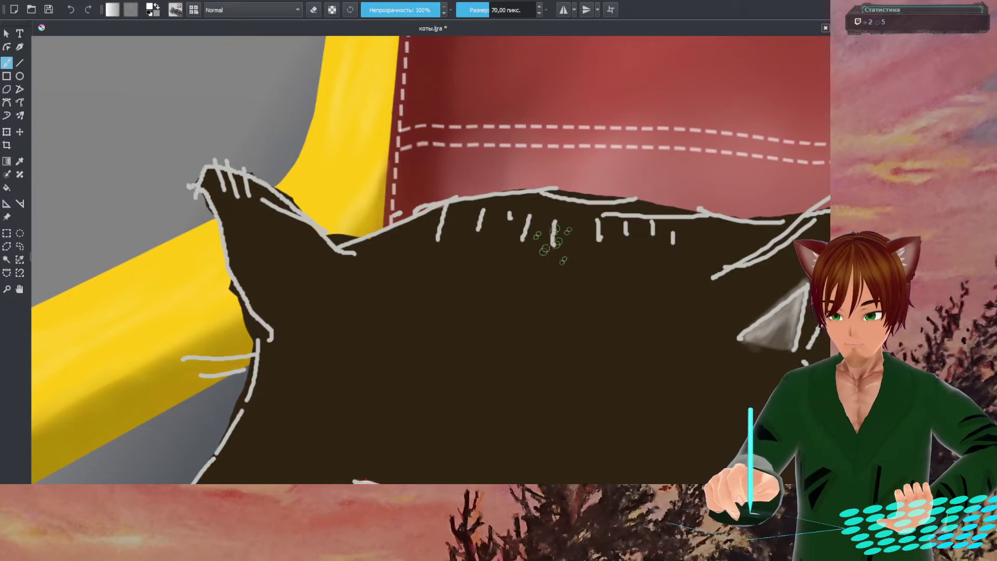
{"action": "right_click", "coordinate": [540, 269]}
{"action": "left_click_drag", "start_coordinate": [484, 13], "coordinate": [479, 12]}
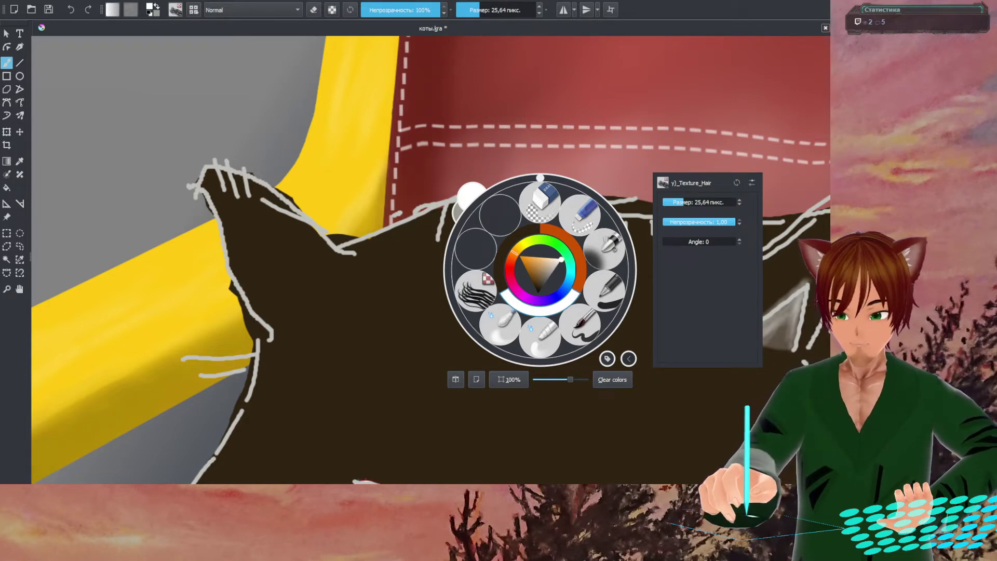
{"action": "left_click", "coordinate": [586, 129]}
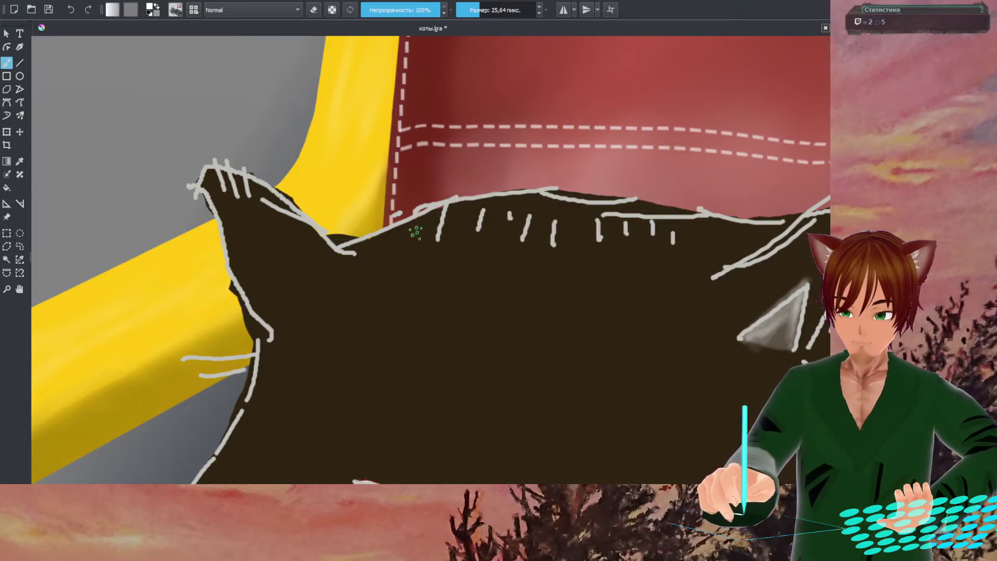
{"action": "mouse_move", "coordinate": [383, 248]}
{"action": "left_mouse_down"}
{"action": "mouse_move", "coordinate": [398, 236]}
{"action": "mouse_move", "coordinate": [368, 247]}
{"action": "mouse_move", "coordinate": [425, 224]}
{"action": "mouse_move", "coordinate": [408, 242]}
{"action": "mouse_move", "coordinate": [431, 220]}
{"action": "mouse_move", "coordinate": [421, 244]}
{"action": "mouse_move", "coordinate": [444, 228]}
{"action": "mouse_move", "coordinate": [457, 241]}
{"action": "mouse_move", "coordinate": [476, 196]}
{"action": "mouse_move", "coordinate": [485, 245]}
{"action": "mouse_move", "coordinate": [500, 229]}
{"action": "mouse_move", "coordinate": [493, 186]}
{"action": "left_mouse_up"}
{"action": "mouse_move", "coordinate": [502, 251]}
{"action": "left_mouse_down"}
{"action": "mouse_move", "coordinate": [509, 215]}
{"action": "mouse_move", "coordinate": [514, 244]}
{"action": "left_mouse_up"}
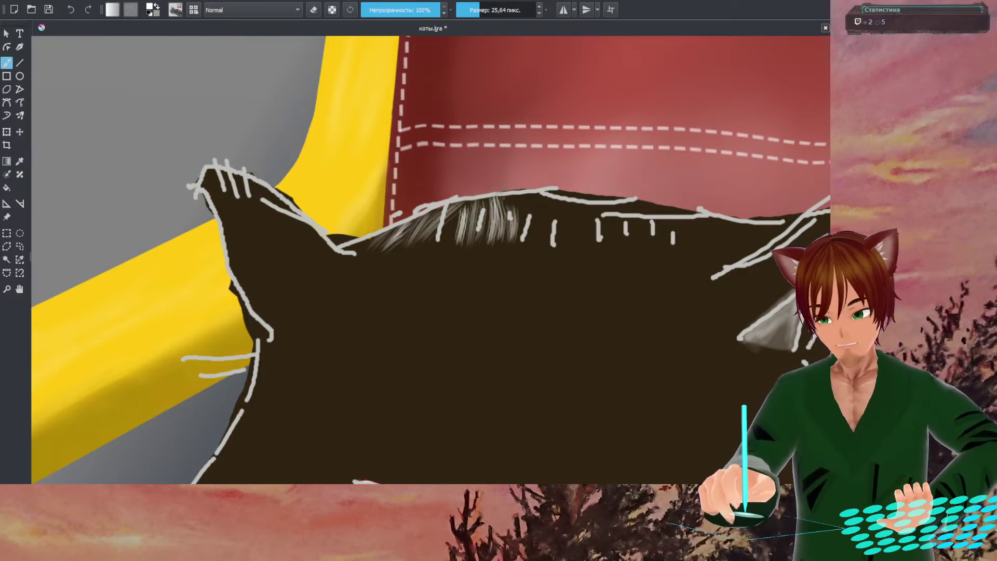
{"action": "key", "text": "ctrl+z"}
{"action": "key", "text": "ctrl+z"}
{"action": "key", "text": "ctrl+z"}
{"action": "key", "text": "ctrl+z"}
{"action": "key", "text": "ctrl+z"}
{"action": "key", "text": "ctrl+z"}
{"action": "key", "text": "ctrl+z"}
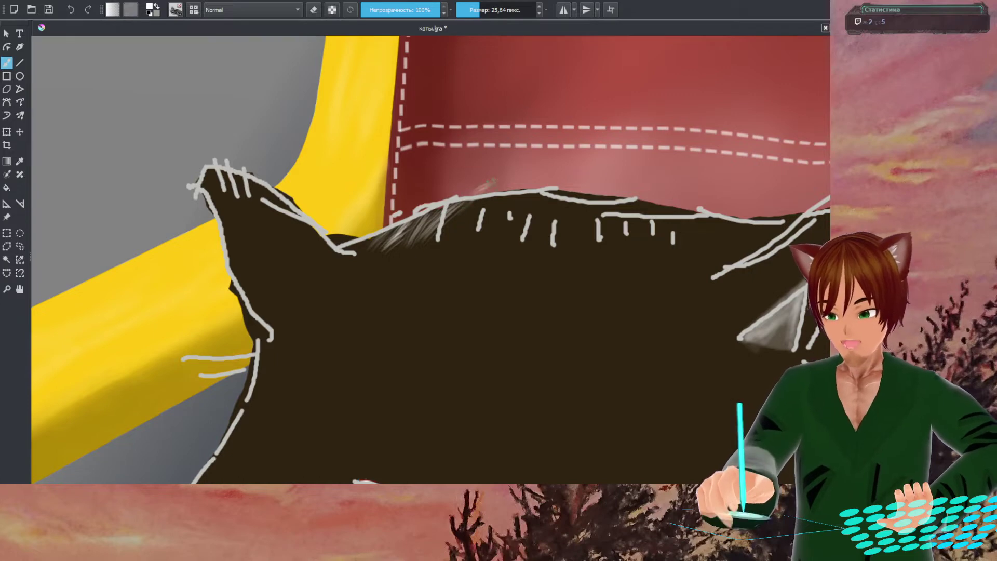
{"action": "left_click_drag", "start_coordinate": [479, 201], "coordinate": [508, 186]}
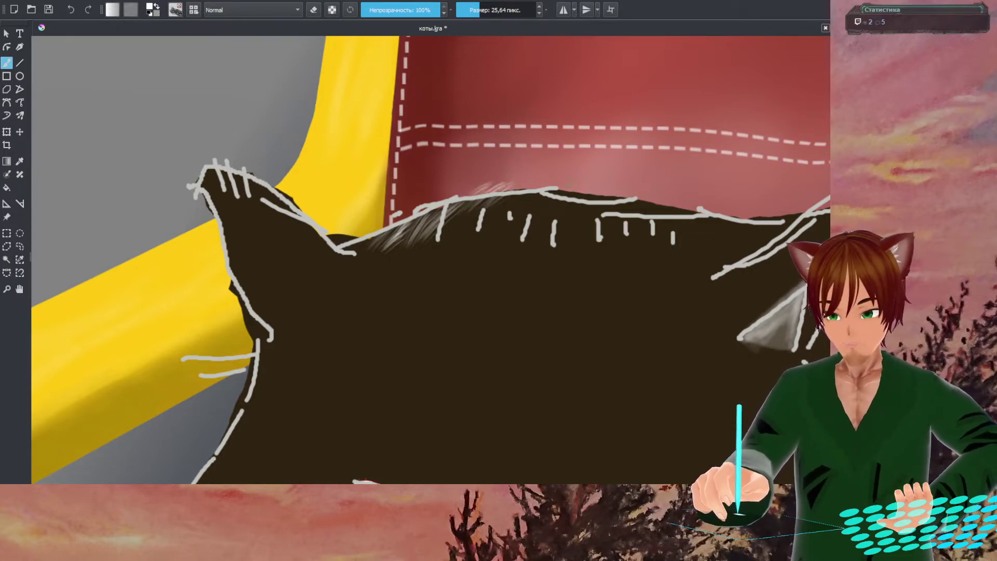
- Switch to muted grey-brown and hatch fur toward the right ear at 79.23 px
{"action": "right_click", "coordinate": [503, 183]}
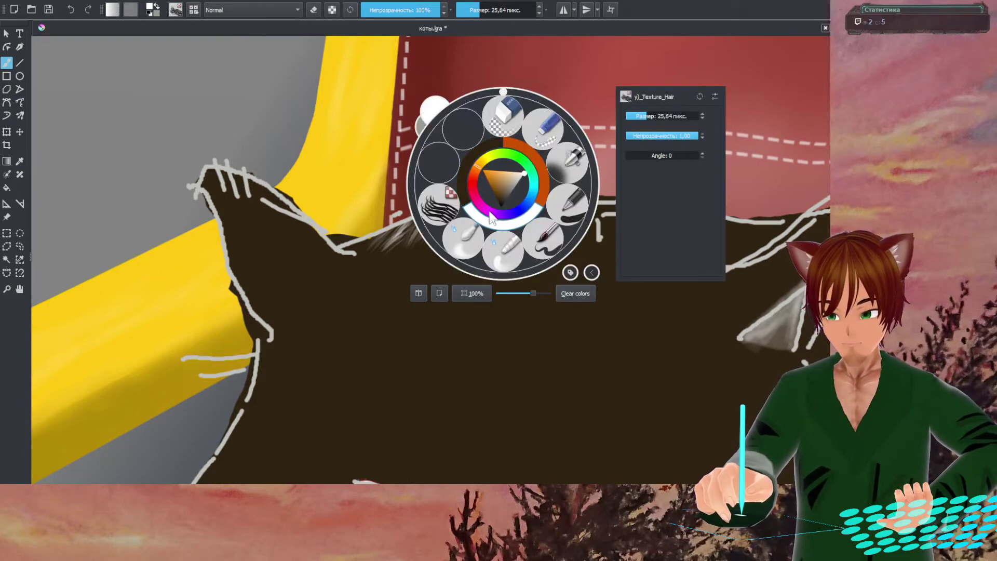
{"action": "left_click_drag", "start_coordinate": [517, 177], "coordinate": [510, 188]}
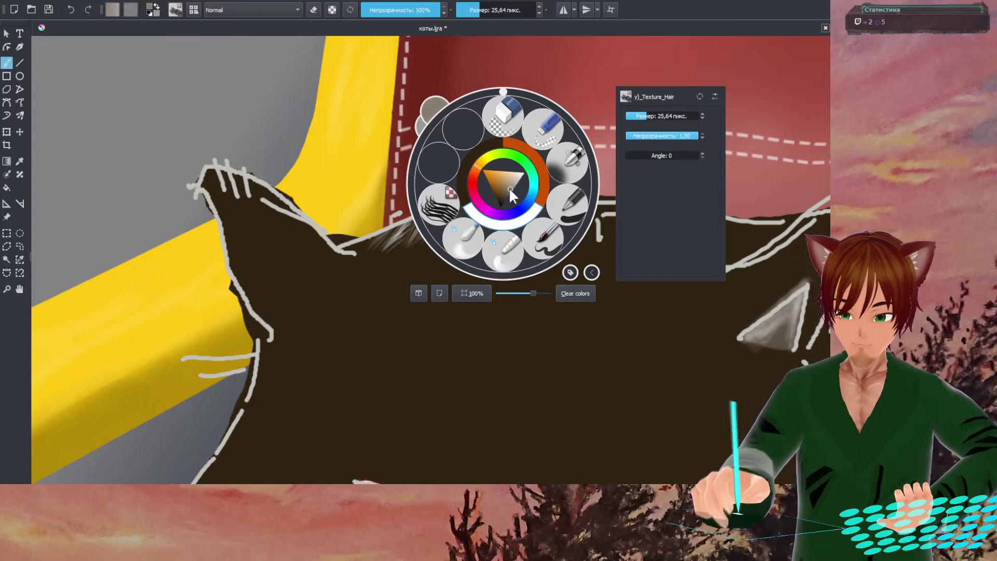
{"action": "left_click", "coordinate": [386, 254]}
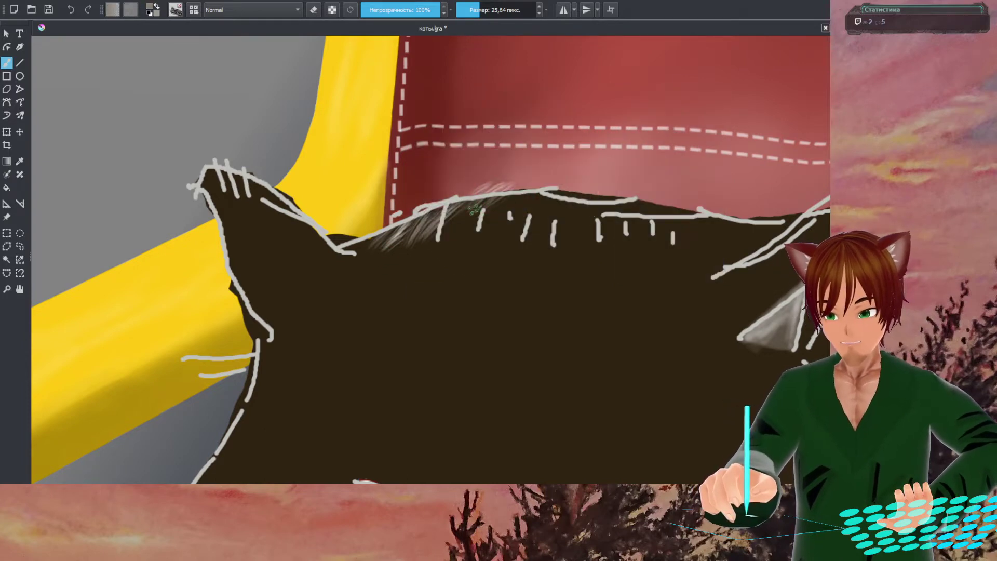
{"action": "mouse_move", "coordinate": [464, 227]}
{"action": "left_mouse_down"}
{"action": "mouse_move", "coordinate": [476, 208]}
{"action": "mouse_move", "coordinate": [472, 226]}
{"action": "mouse_move", "coordinate": [503, 193]}
{"action": "mouse_move", "coordinate": [479, 225]}
{"action": "mouse_move", "coordinate": [498, 207]}
{"action": "mouse_move", "coordinate": [489, 223]}
{"action": "mouse_move", "coordinate": [524, 178]}
{"action": "mouse_move", "coordinate": [505, 210]}
{"action": "mouse_move", "coordinate": [528, 192]}
{"action": "left_mouse_up"}
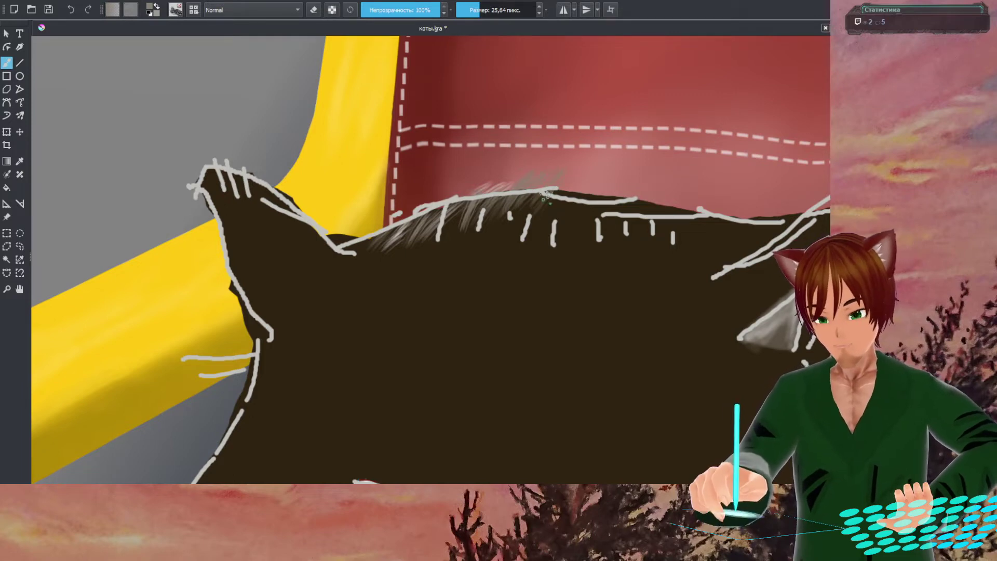
{"action": "left_click", "coordinate": [491, 10]}
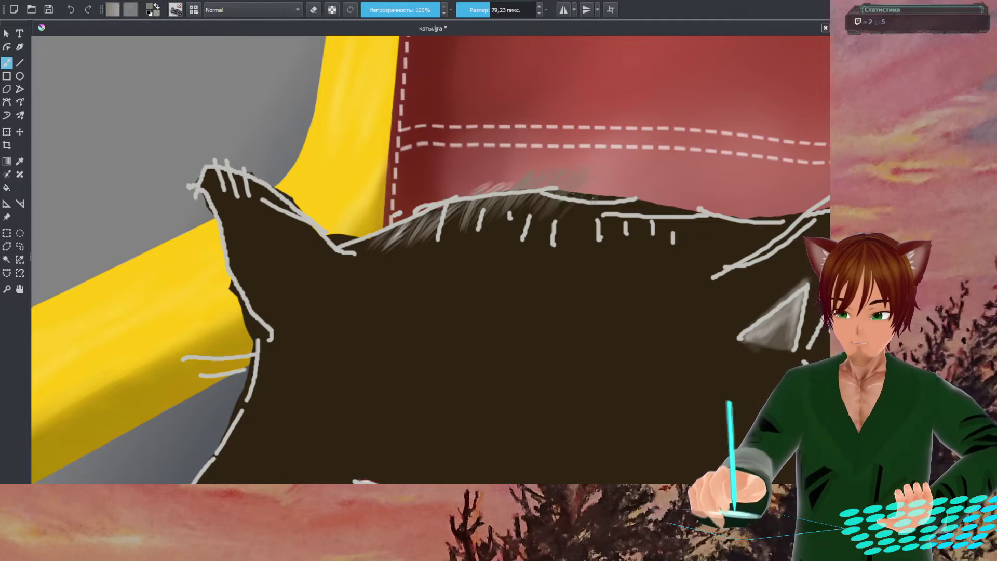
{"action": "mouse_move", "coordinate": [578, 212]}
{"action": "left_mouse_down"}
{"action": "mouse_move", "coordinate": [634, 211]}
{"action": "mouse_move", "coordinate": [613, 213]}
{"action": "mouse_move", "coordinate": [635, 216]}
{"action": "mouse_move", "coordinate": [633, 233]}
{"action": "mouse_move", "coordinate": [644, 204]}
{"action": "mouse_move", "coordinate": [645, 233]}
{"action": "mouse_move", "coordinate": [665, 213]}
{"action": "mouse_move", "coordinate": [691, 224]}
{"action": "mouse_move", "coordinate": [675, 215]}
{"action": "mouse_move", "coordinate": [708, 212]}
{"action": "mouse_move", "coordinate": [688, 165]}
{"action": "mouse_move", "coordinate": [695, 227]}
{"action": "mouse_move", "coordinate": [717, 180]}
{"action": "mouse_move", "coordinate": [697, 229]}
{"action": "mouse_move", "coordinate": [735, 227]}
{"action": "mouse_move", "coordinate": [712, 242]}
{"action": "mouse_move", "coordinate": [742, 228]}
{"action": "left_mouse_up"}
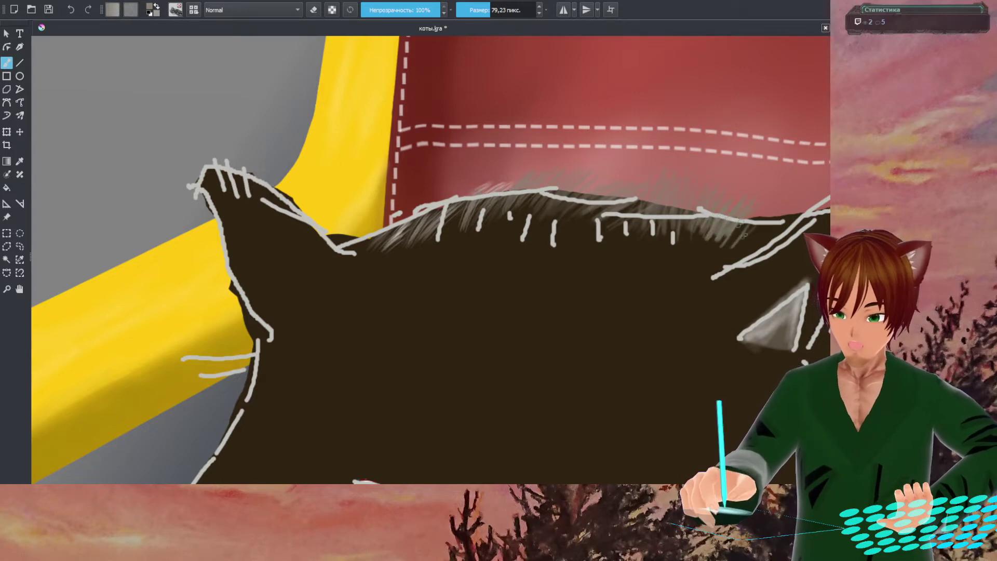
{"action": "mouse_move", "coordinate": [714, 238]}
{"action": "left_mouse_down"}
{"action": "mouse_move", "coordinate": [737, 229]}
{"action": "mouse_move", "coordinate": [717, 245]}
{"action": "mouse_move", "coordinate": [753, 250]}
{"action": "left_mouse_up"}
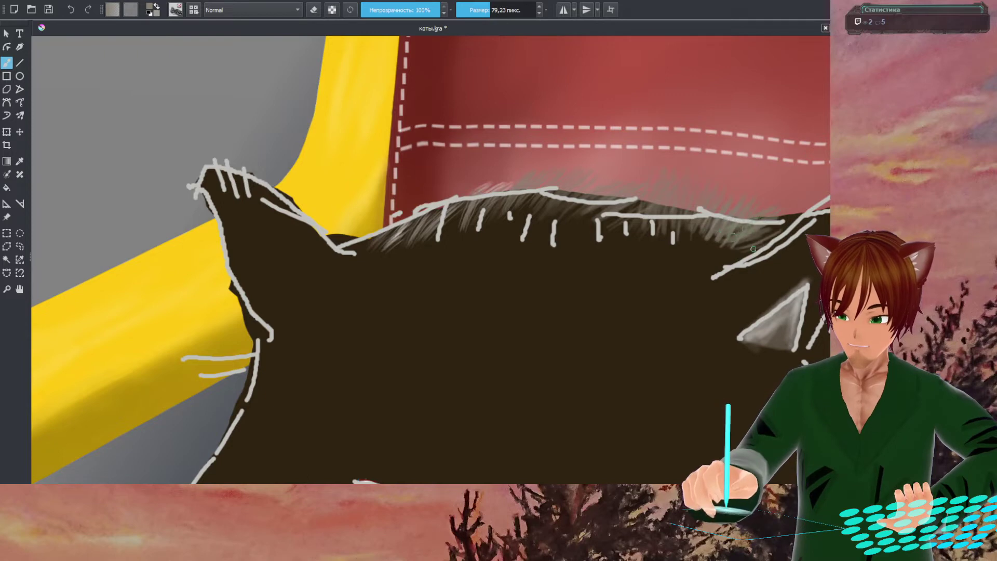
{"action": "mouse_move", "coordinate": [756, 252]}
{"action": "left_mouse_down"}
{"action": "mouse_move", "coordinate": [727, 259]}
{"action": "mouse_move", "coordinate": [737, 244]}
{"action": "mouse_move", "coordinate": [712, 255]}
{"action": "left_mouse_up"}
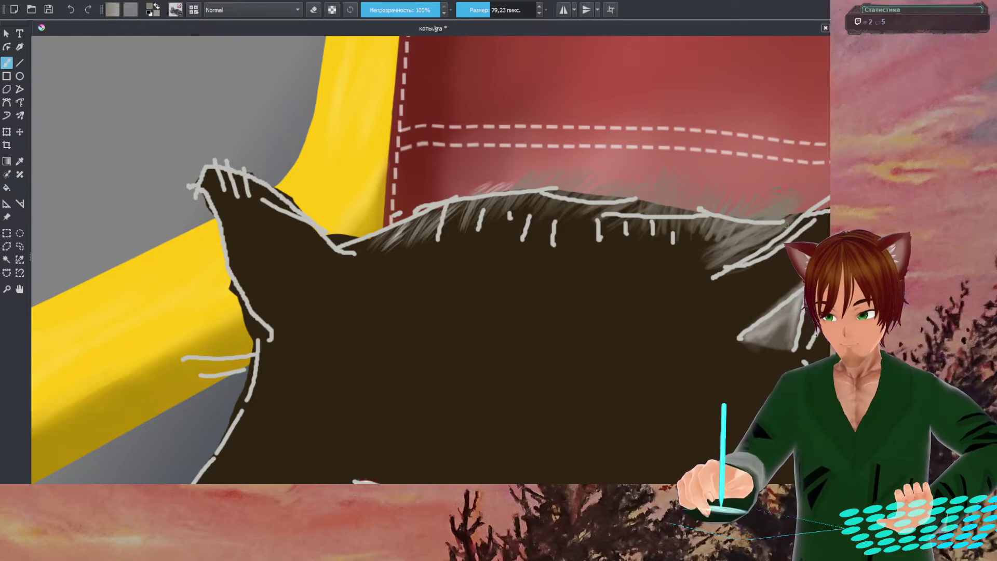
{"action": "mouse_move", "coordinate": [670, 223]}
{"action": "left_mouse_down"}
{"action": "mouse_move", "coordinate": [696, 236]}
{"action": "mouse_move", "coordinate": [703, 221]}
{"action": "mouse_move", "coordinate": [712, 259]}
{"action": "mouse_move", "coordinate": [696, 266]}
{"action": "mouse_move", "coordinate": [733, 258]}
{"action": "mouse_move", "coordinate": [696, 224]}
{"action": "mouse_move", "coordinate": [686, 229]}
{"action": "mouse_move", "coordinate": [694, 264]}
{"action": "mouse_move", "coordinate": [753, 251]}
{"action": "left_mouse_up"}
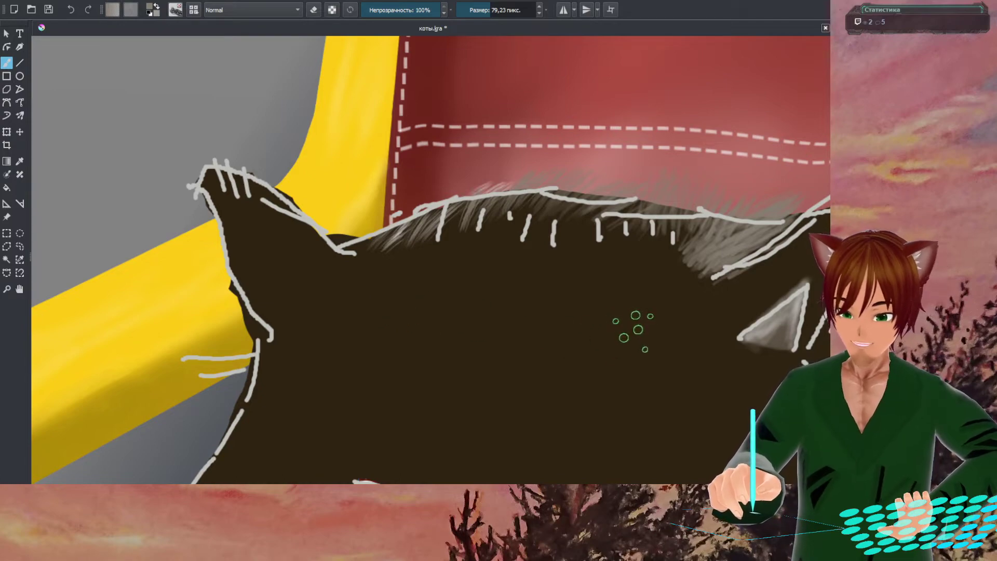
{"action": "key", "text": "minus"}
- Add faint light fur strokes across the forehead, working from the centre to the upper left
{"action": "left_click_drag", "start_coordinate": [644, 333], "coordinate": [281, 135]}
{"action": "key", "text": "minus"}
{"action": "key", "text": "plus"}
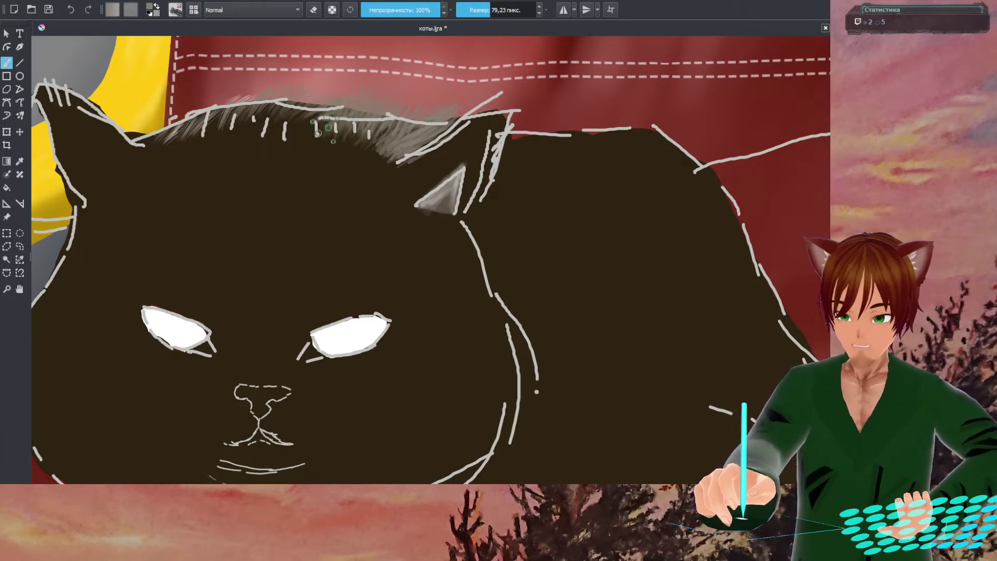
{"action": "mouse_move", "coordinate": [309, 127]}
{"action": "left_mouse_down"}
{"action": "mouse_move", "coordinate": [290, 121]}
{"action": "mouse_move", "coordinate": [283, 134]}
{"action": "mouse_move", "coordinate": [279, 123]}
{"action": "mouse_move", "coordinate": [254, 137]}
{"action": "left_mouse_up"}
{"action": "mouse_move", "coordinate": [267, 104]}
{"action": "left_mouse_down"}
{"action": "mouse_move", "coordinate": [250, 129]}
{"action": "mouse_move", "coordinate": [238, 125]}
{"action": "mouse_move", "coordinate": [257, 136]}
{"action": "left_mouse_up"}
{"action": "mouse_move", "coordinate": [218, 110]}
{"action": "left_mouse_down"}
{"action": "mouse_move", "coordinate": [205, 136]}
{"action": "mouse_move", "coordinate": [184, 128]}
{"action": "mouse_move", "coordinate": [213, 127]}
{"action": "left_mouse_up"}
{"action": "mouse_move", "coordinate": [200, 92]}
{"action": "left_mouse_down"}
{"action": "mouse_move", "coordinate": [188, 131]}
{"action": "mouse_move", "coordinate": [177, 112]}
{"action": "mouse_move", "coordinate": [173, 139]}
{"action": "mouse_move", "coordinate": [173, 104]}
{"action": "mouse_move", "coordinate": [158, 138]}
{"action": "mouse_move", "coordinate": [148, 124]}
{"action": "mouse_move", "coordinate": [159, 110]}
{"action": "mouse_move", "coordinate": [172, 151]}
{"action": "mouse_move", "coordinate": [182, 103]}
{"action": "mouse_move", "coordinate": [179, 144]}
{"action": "mouse_move", "coordinate": [190, 109]}
{"action": "mouse_move", "coordinate": [195, 145]}
{"action": "mouse_move", "coordinate": [179, 108]}
{"action": "left_mouse_up"}
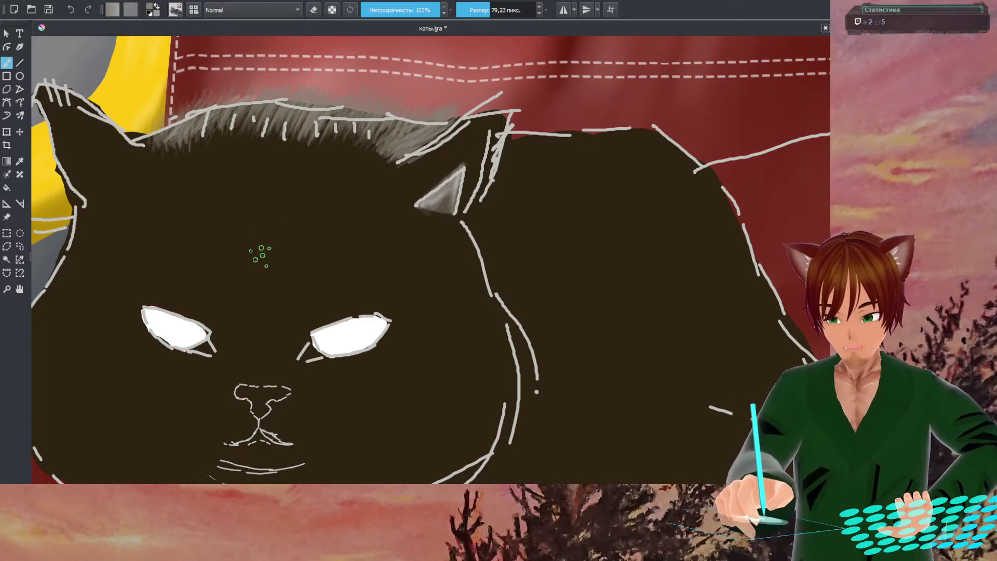
- Try diagonal grey and soft airbrush strokes on the forehead, then undo both
{"action": "mouse_move", "coordinate": [252, 260]}
{"action": "left_mouse_down"}
{"action": "mouse_move", "coordinate": [344, 190]}
{"action": "mouse_move", "coordinate": [342, 211]}
{"action": "left_mouse_up"}
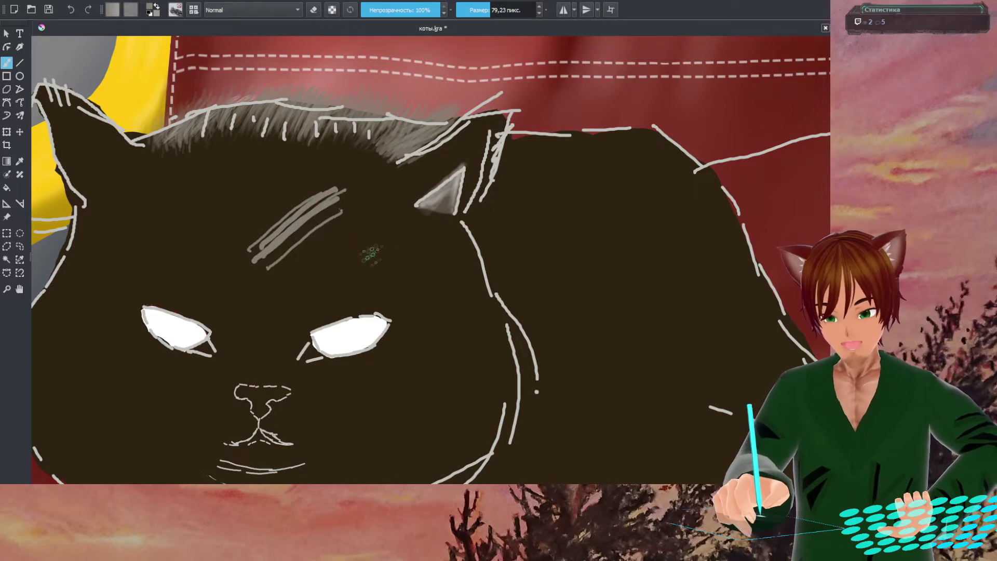
{"action": "left_click_drag", "start_coordinate": [351, 272], "coordinate": [399, 244]}
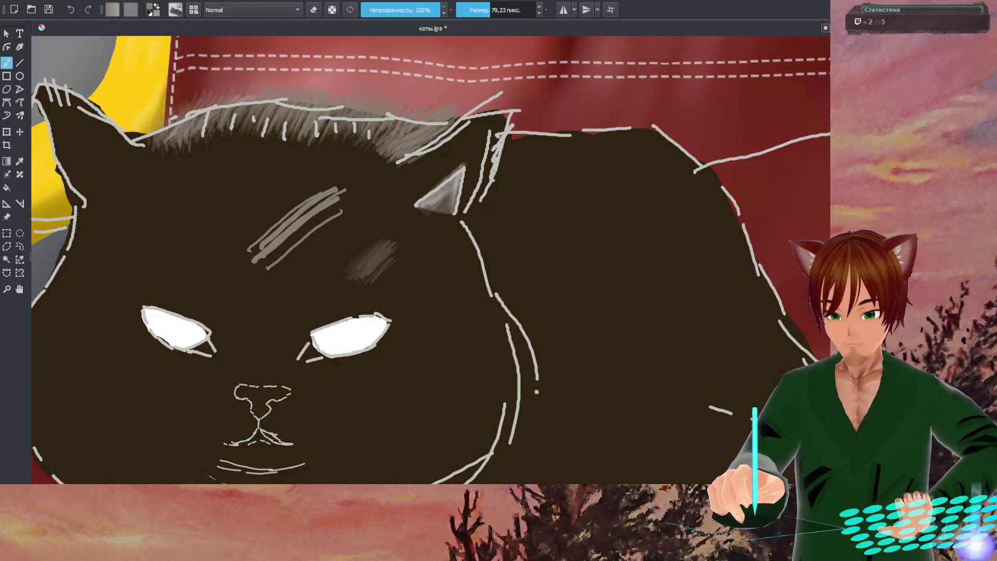
{"action": "key", "text": "ctrl+z"}
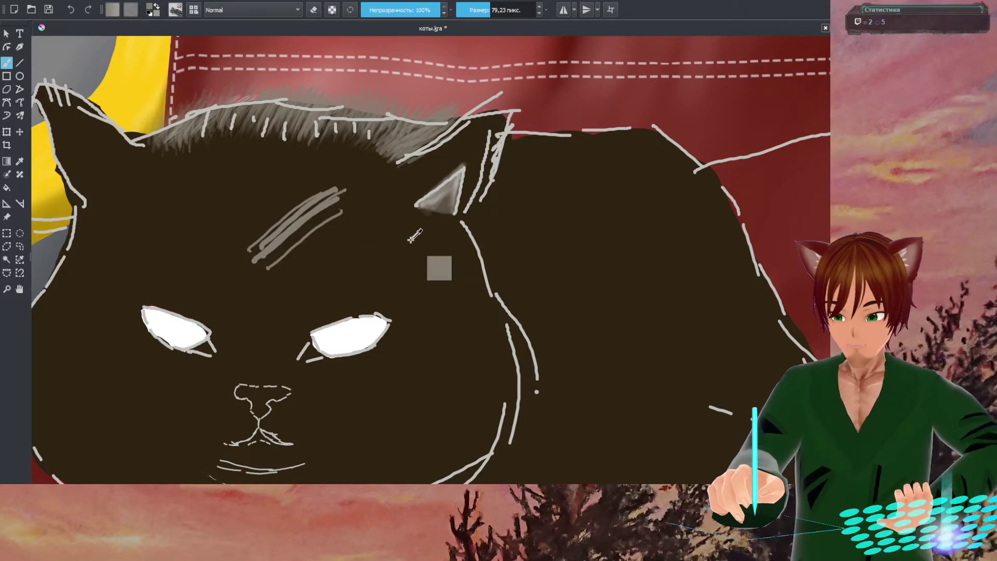
{"action": "key", "text": "ctrl+z"}
{"action": "key", "text": "ctrl+z"}
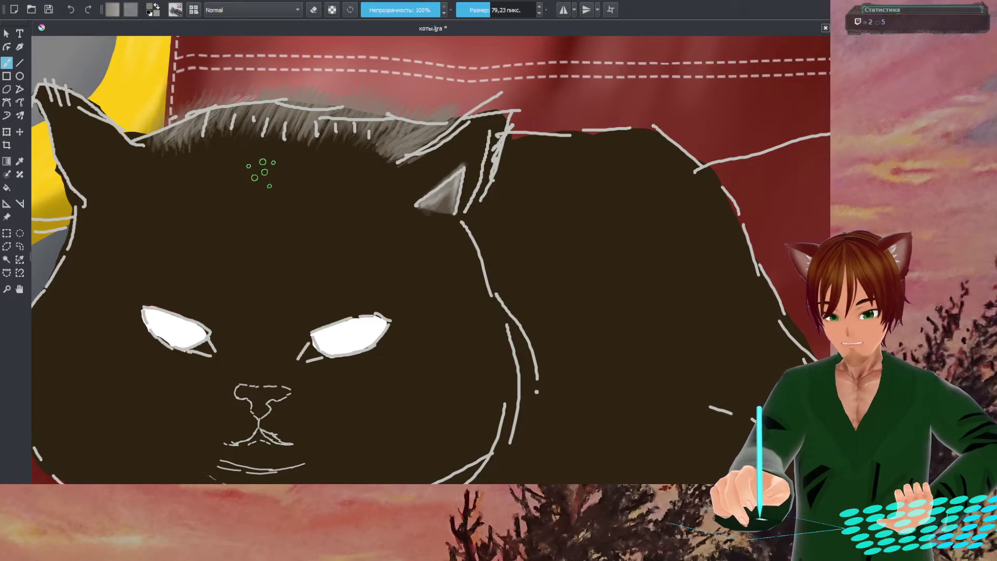
{"action": "right_click", "coordinate": [341, 212]}
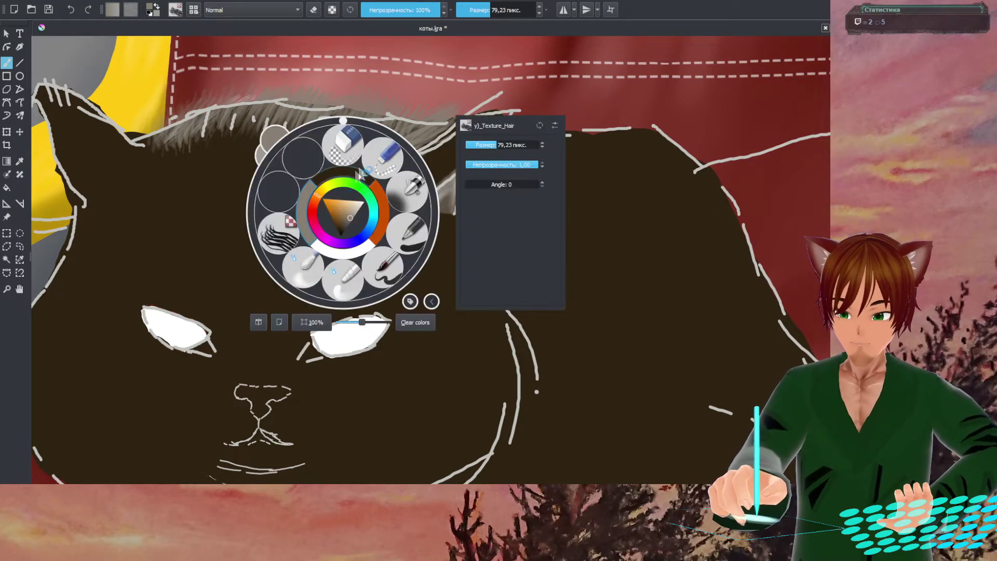
- Thicken the forehead's grey hatching with a smaller brush, then return to the fur-strand brush
{"action": "left_click", "coordinate": [411, 195]}
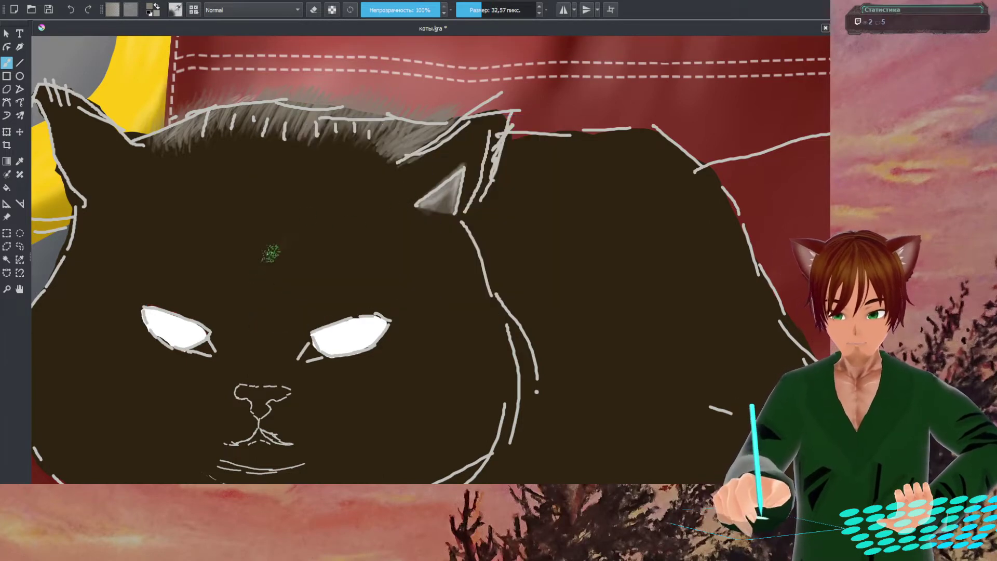
{"action": "mouse_move", "coordinate": [280, 269]}
{"action": "left_mouse_down"}
{"action": "mouse_move", "coordinate": [335, 216]}
{"action": "mouse_move", "coordinate": [286, 270]}
{"action": "mouse_move", "coordinate": [294, 252]}
{"action": "left_mouse_up"}
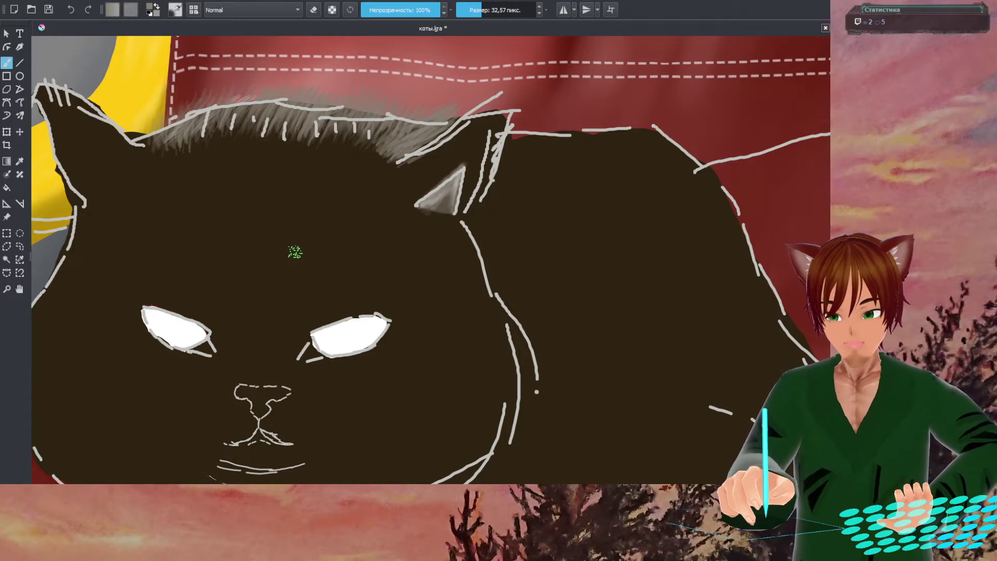
{"action": "right_click", "coordinate": [299, 200]}
{"action": "left_click", "coordinate": [238, 222]}
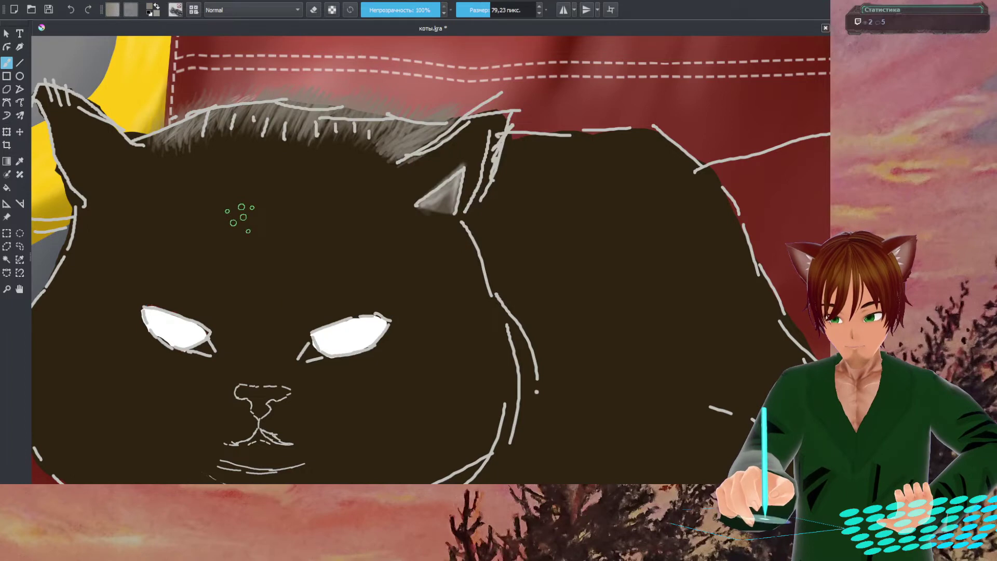
- Cycle through the eraser and bristle presets, ending on b)_Airbrush_Soft at 32.57 px
{"action": "right_click", "coordinate": [321, 235]}
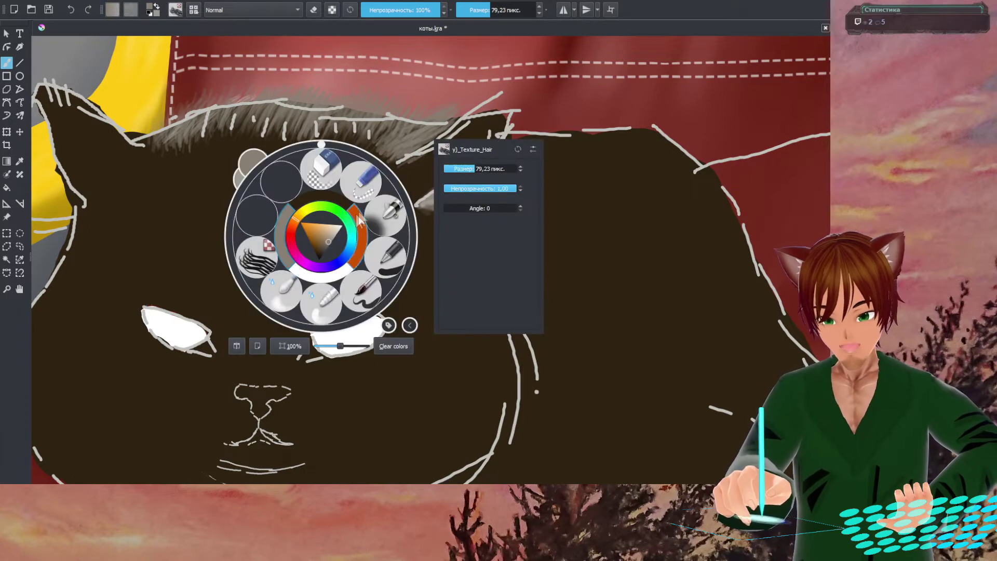
{"action": "left_click", "coordinate": [319, 169]}
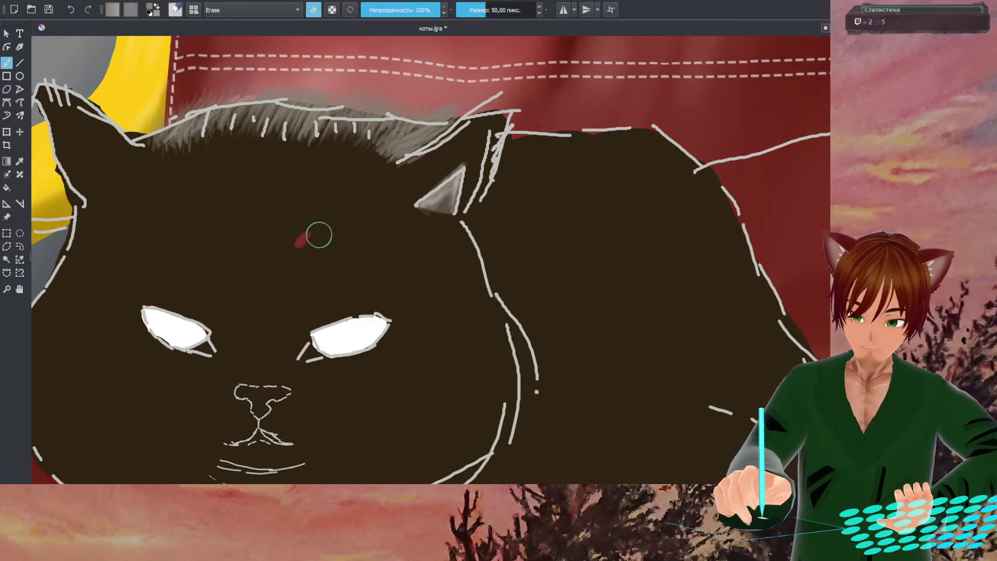
{"action": "right_click", "coordinate": [294, 214]}
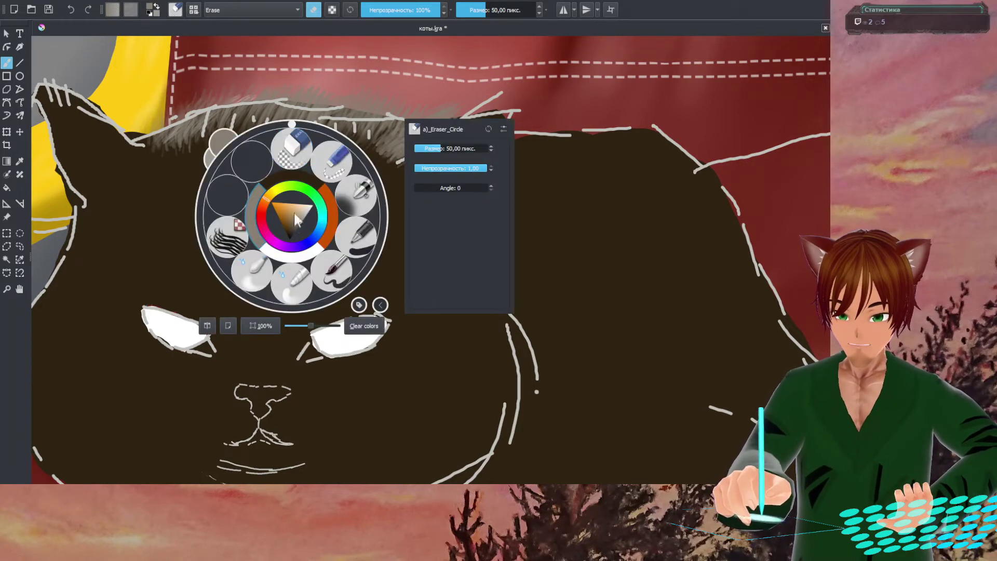
{"action": "left_click", "coordinate": [229, 236]}
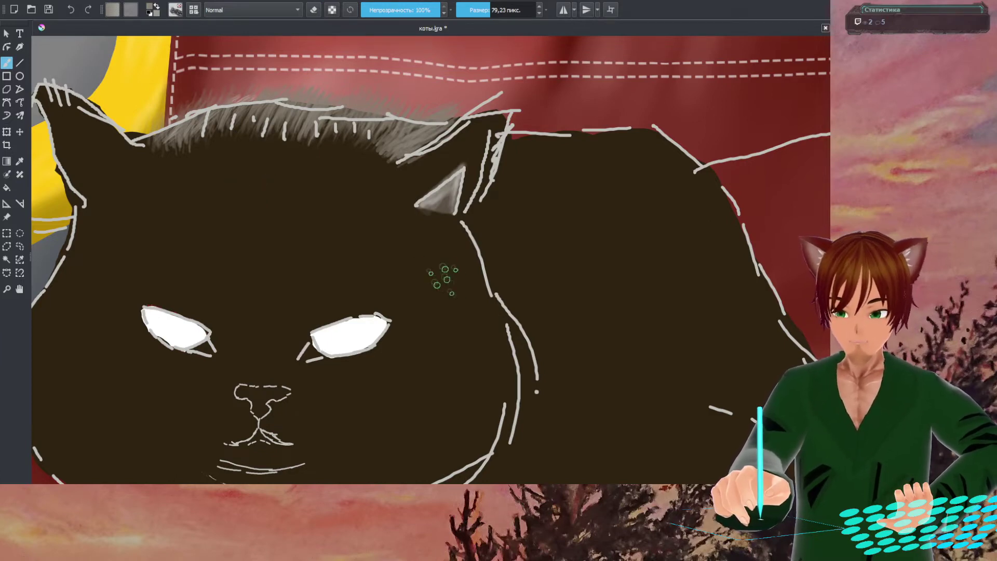
{"action": "right_click", "coordinate": [372, 270]}
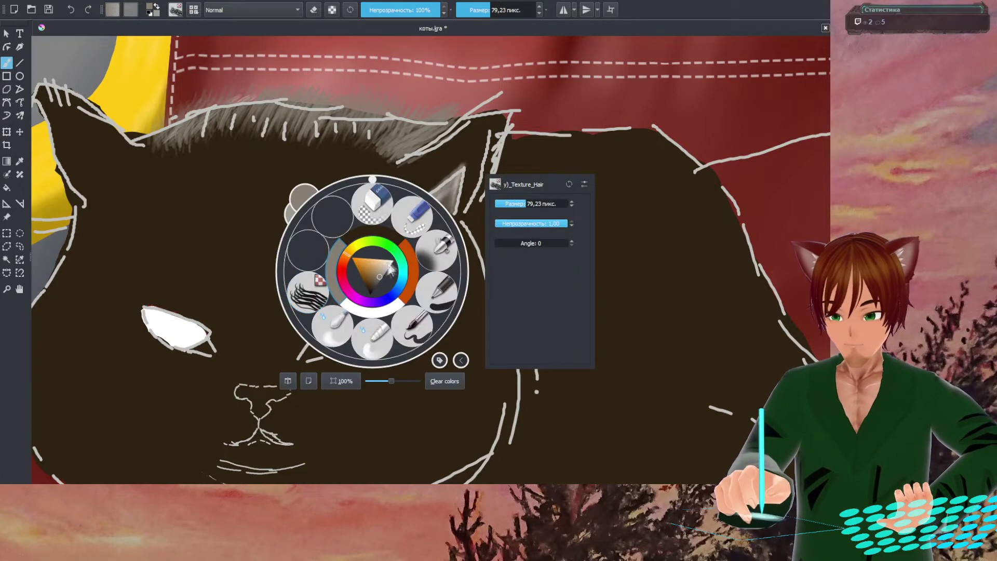
{"action": "left_click", "coordinate": [439, 257]}
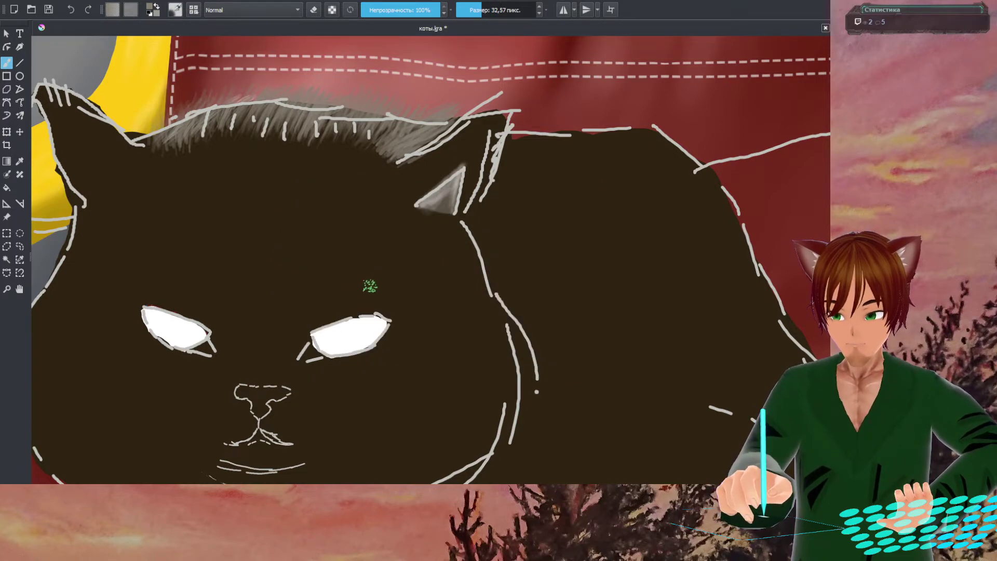
{"action": "right_click", "coordinate": [373, 278]}
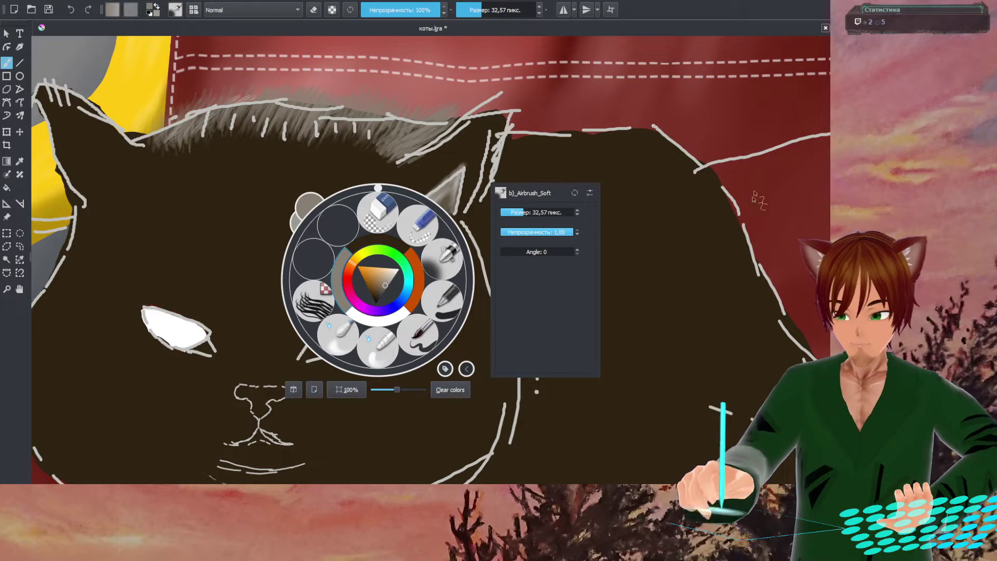
- Pick the recent orange colour for a soft glow above the right eye
{"action": "left_click", "coordinate": [569, 395]}
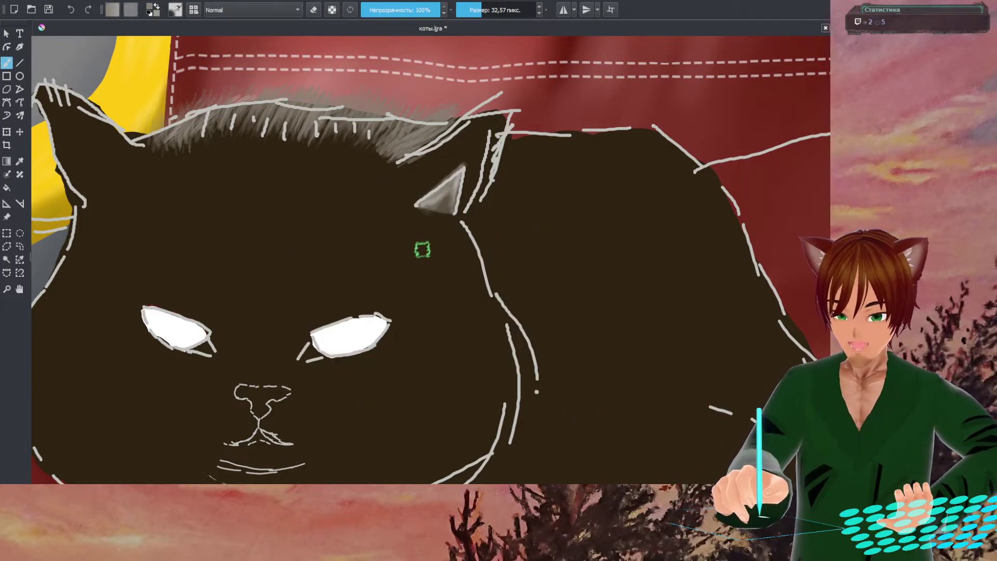
{"action": "right_click", "coordinate": [421, 269]}
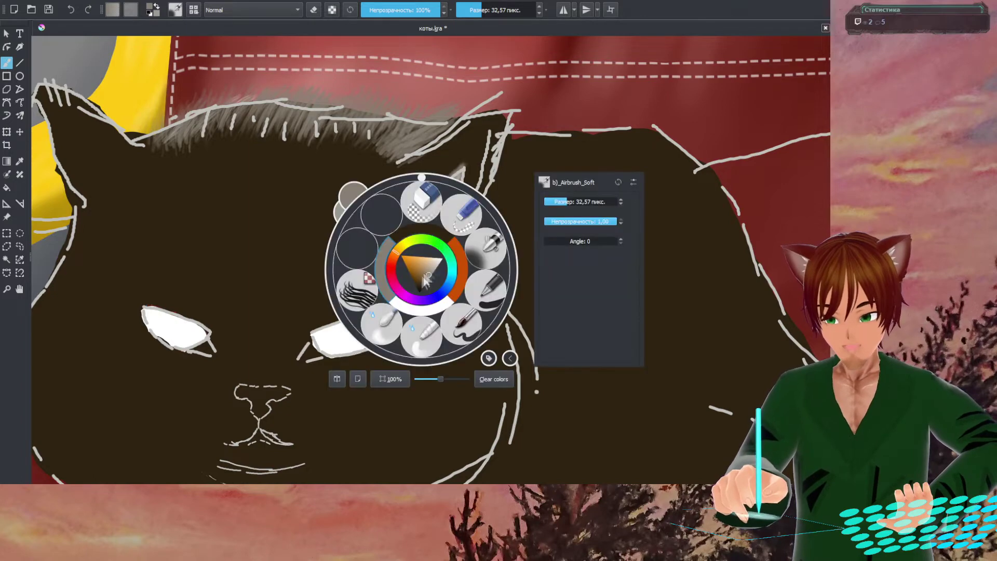
{"action": "left_click", "coordinate": [462, 266]}
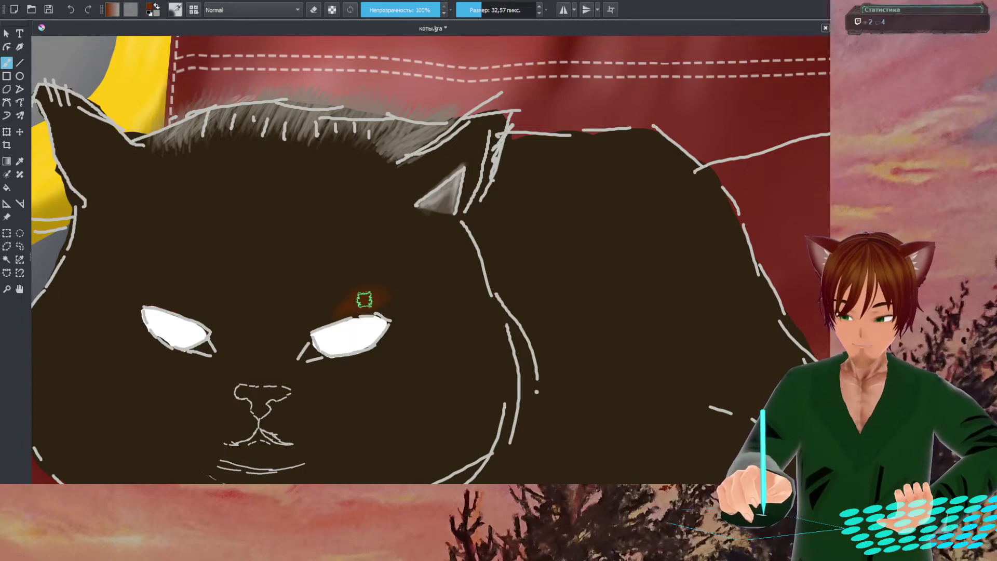
- Center the view on the white right eye and switch the paint colour to a muted olive-yellow
{"action": "scroll", "coordinate": [362, 311], "scroll_direction": "down", "scroll_amount": 5}
{"action": "scroll", "coordinate": [363, 296], "scroll_direction": "up", "scroll_amount": 8}
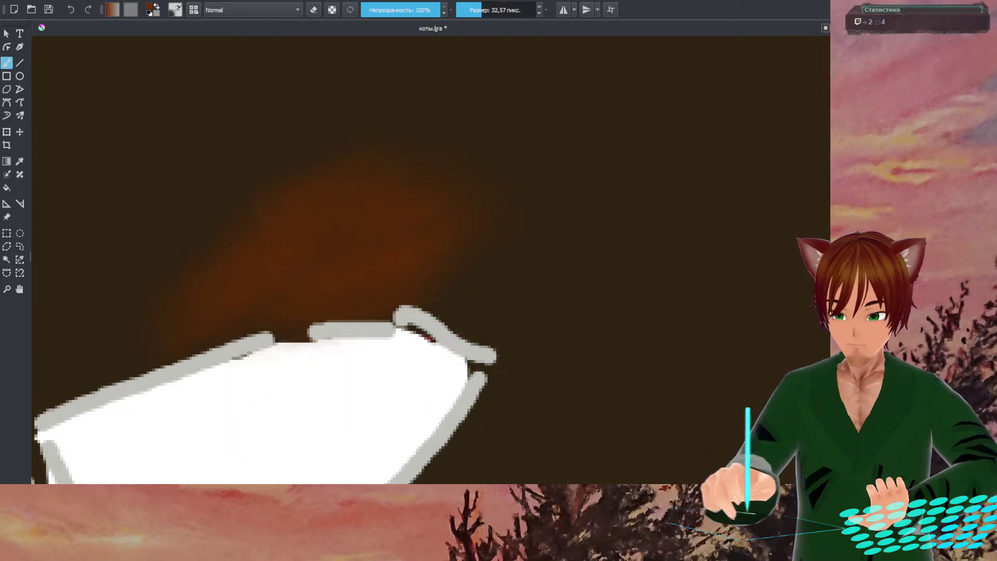
{"action": "mouse_move", "coordinate": [431, 317]}
{"action": "left_mouse_down"}
{"action": "mouse_move", "coordinate": [597, 229]}
{"action": "mouse_move", "coordinate": [639, 194]}
{"action": "mouse_move", "coordinate": [665, 213]}
{"action": "left_mouse_up"}
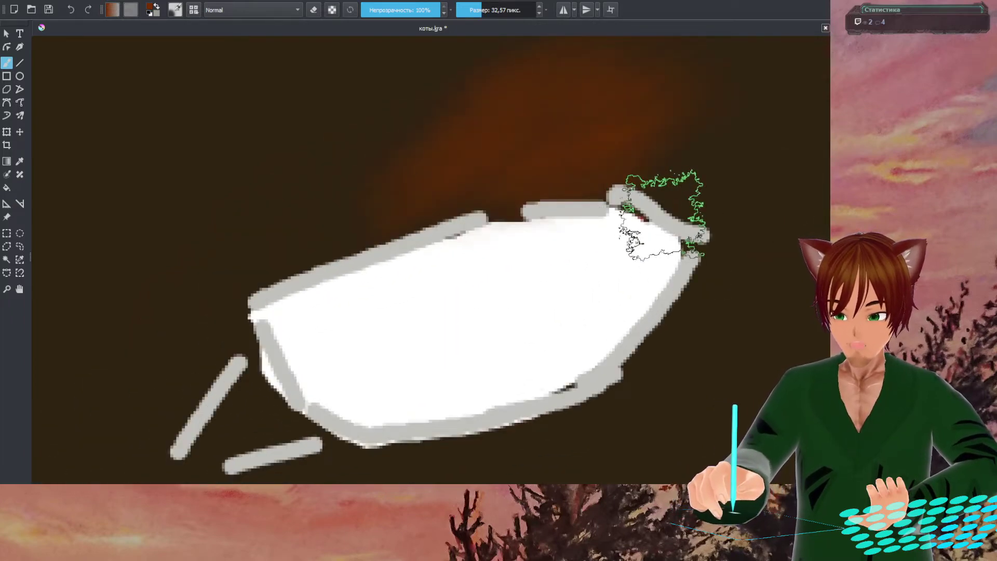
{"action": "right_click", "coordinate": [424, 275]}
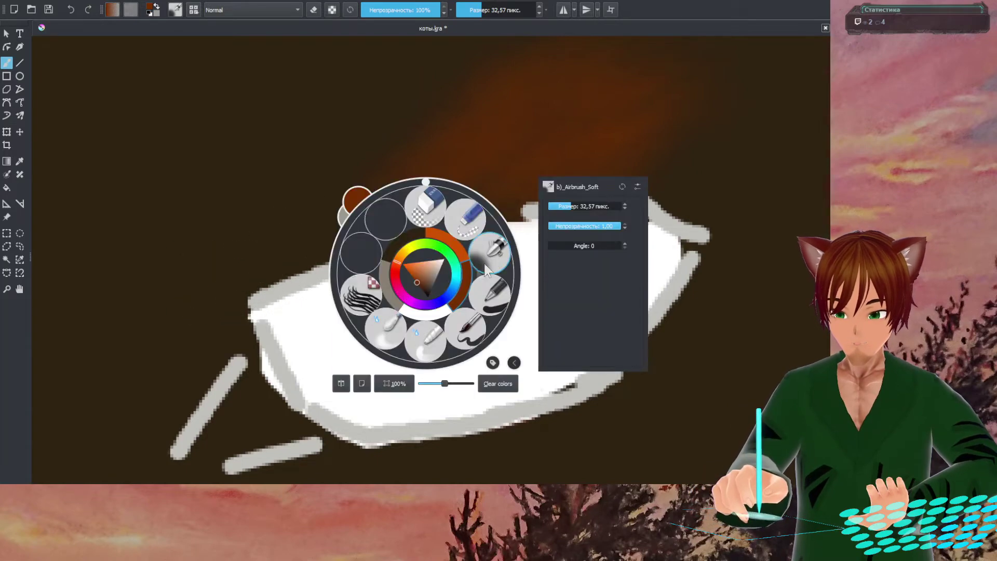
{"action": "left_click", "coordinate": [411, 256]}
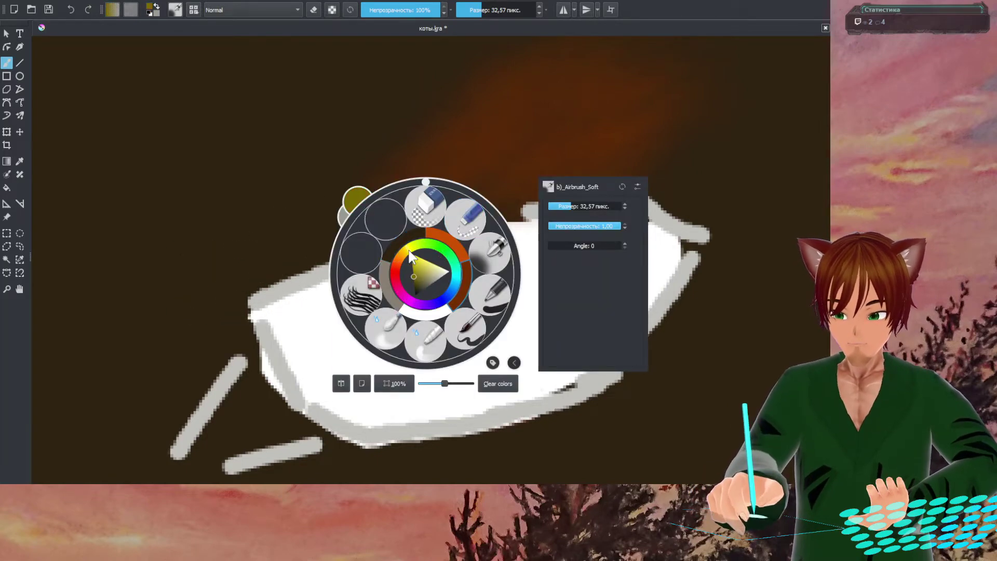
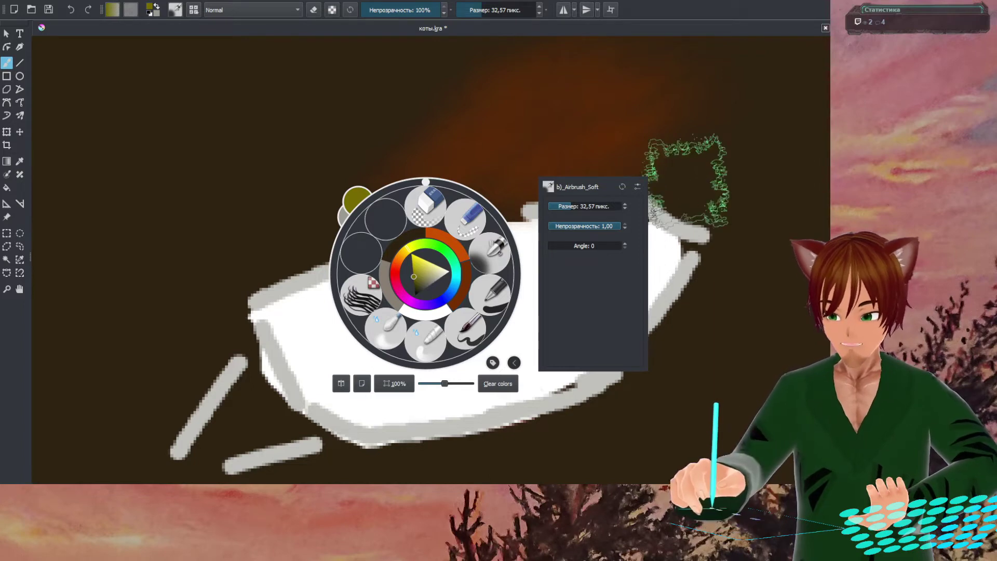
- Enlarge the brush to 50 px and undo the white fill inside the eye
{"action": "right_click", "coordinate": [682, 148]}
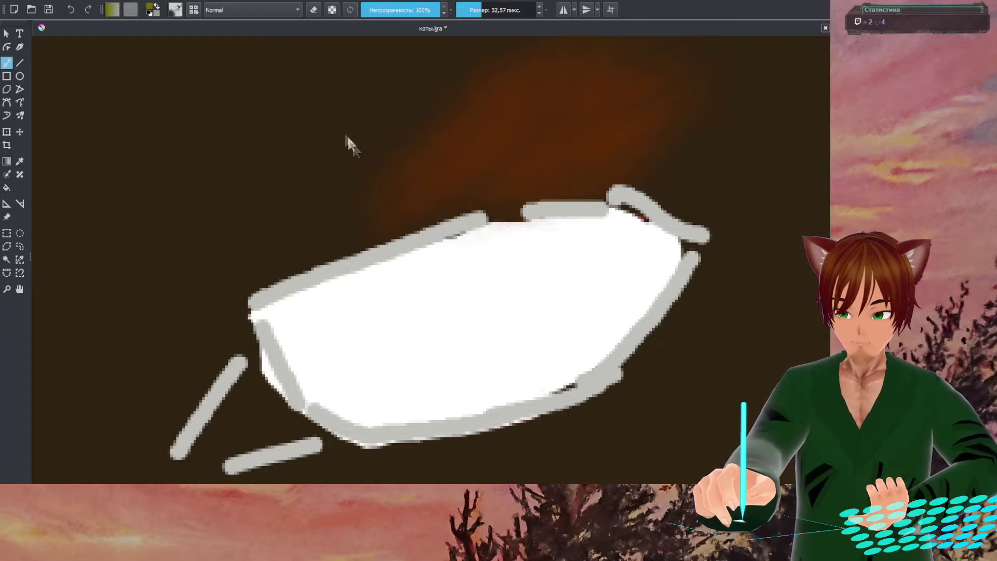
{"action": "key", "text": "bracketright"}
{"action": "right_click", "coordinate": [95, 138]}
{"action": "left_click", "coordinate": [394, 149]}
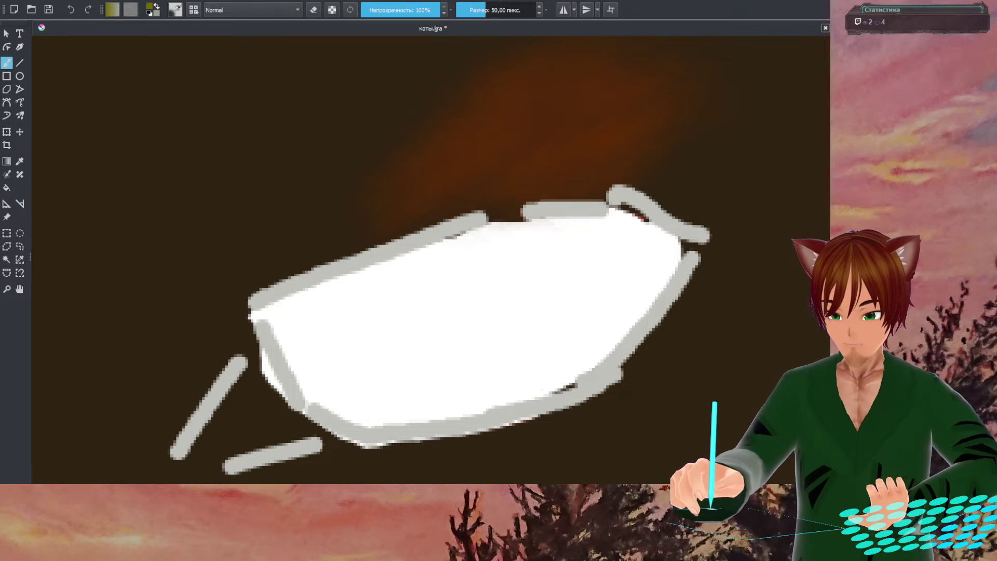
{"action": "key", "text": "ctrl+z"}
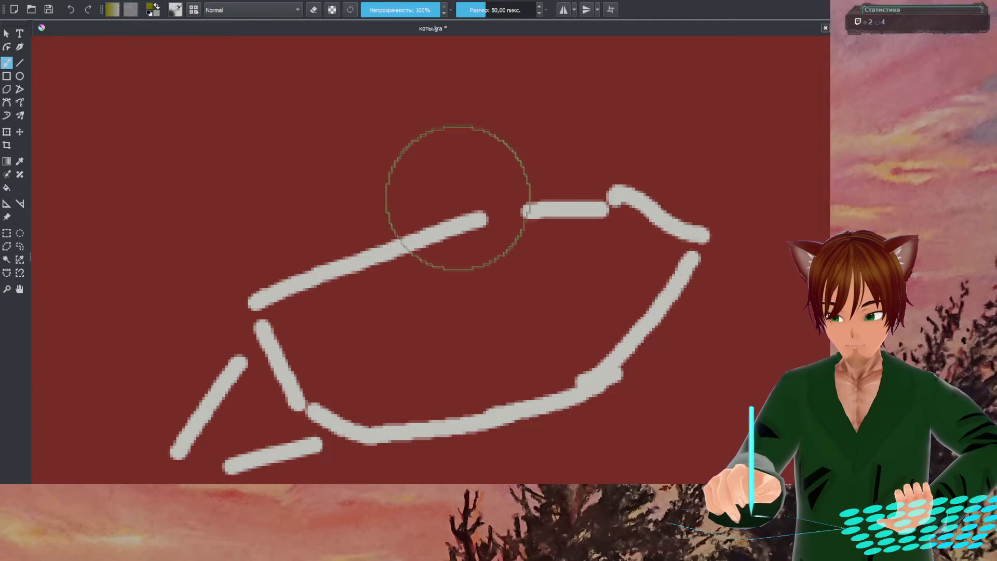
- Choose a warm orange-yellow from the pop-up palette's colour triangle and hue ring
{"action": "right_click", "coordinate": [458, 195]}
{"action": "left_click_drag", "start_coordinate": [450, 199], "coordinate": [447, 178]}
{"action": "left_click", "coordinate": [453, 188]}
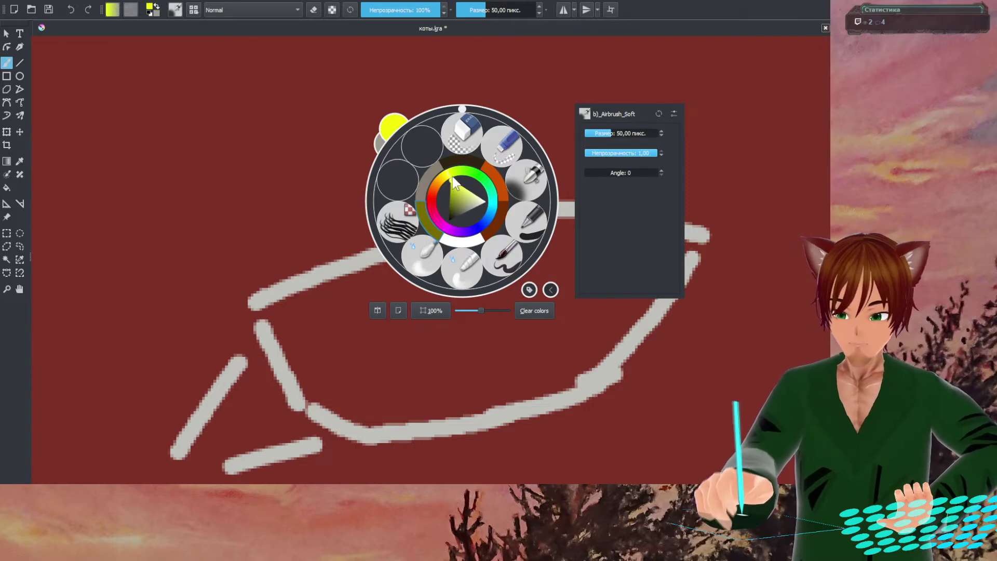
{"action": "left_click_drag", "start_coordinate": [446, 176], "coordinate": [441, 179]}
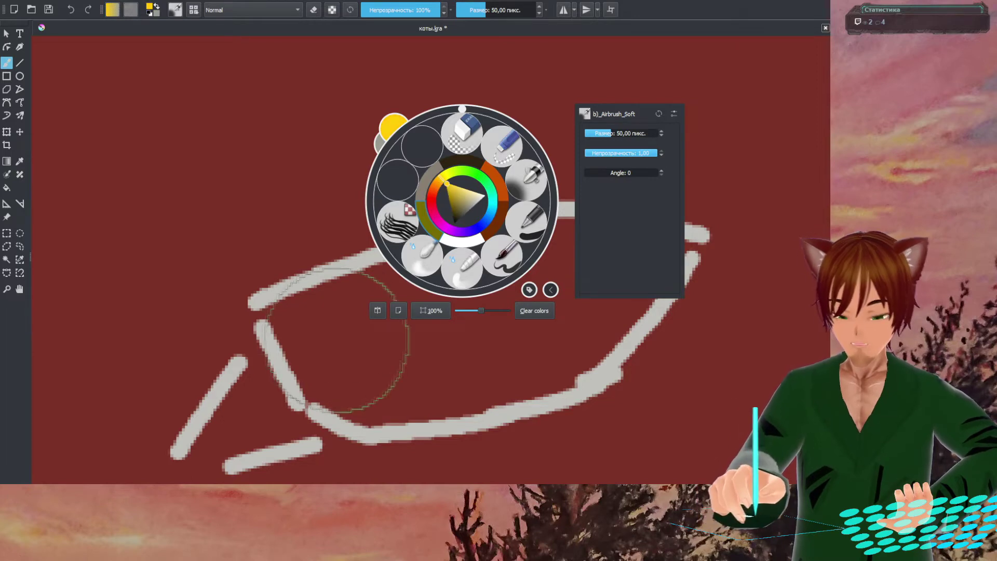
{"action": "left_click", "coordinate": [345, 322]}
- Airbrush orange-yellow paint inside the right eye outline
{"action": "left_click", "coordinate": [343, 338]}
{"action": "mouse_move", "coordinate": [343, 337]}
{"action": "left_mouse_down"}
{"action": "mouse_move", "coordinate": [319, 330]}
{"action": "mouse_move", "coordinate": [339, 354]}
{"action": "mouse_move", "coordinate": [402, 361]}
{"action": "mouse_move", "coordinate": [479, 336]}
{"action": "mouse_move", "coordinate": [393, 361]}
{"action": "mouse_move", "coordinate": [499, 347]}
{"action": "mouse_move", "coordinate": [488, 353]}
{"action": "mouse_move", "coordinate": [602, 292]}
{"action": "mouse_move", "coordinate": [623, 262]}
{"action": "mouse_move", "coordinate": [643, 259]}
{"action": "mouse_move", "coordinate": [460, 274]}
{"action": "mouse_move", "coordinate": [333, 335]}
{"action": "mouse_move", "coordinate": [349, 365]}
{"action": "mouse_move", "coordinate": [405, 373]}
{"action": "mouse_move", "coordinate": [492, 354]}
{"action": "mouse_move", "coordinate": [603, 304]}
{"action": "left_mouse_up"}
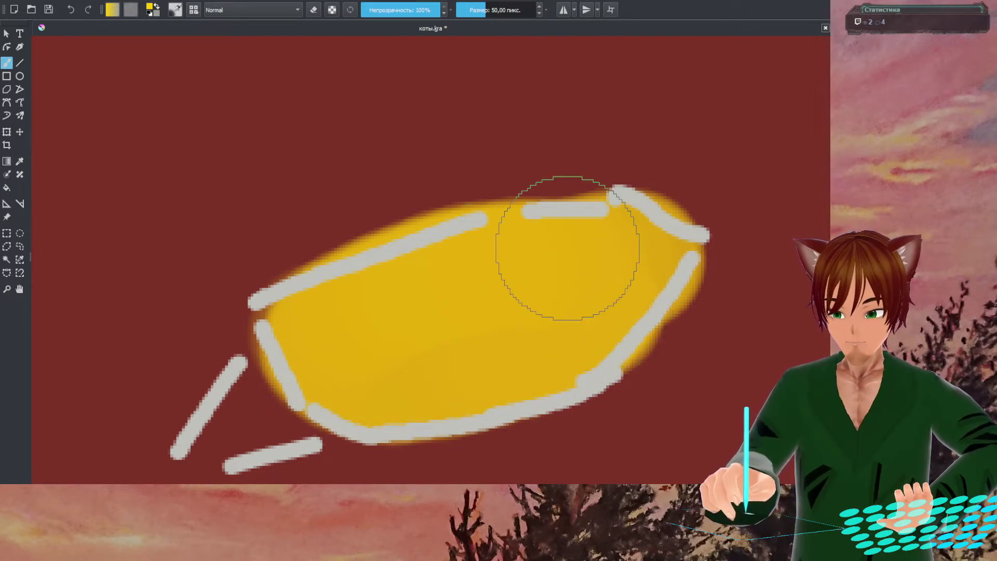
{"action": "scroll", "coordinate": [548, 228], "scroll_direction": "down", "scroll_amount": 5}
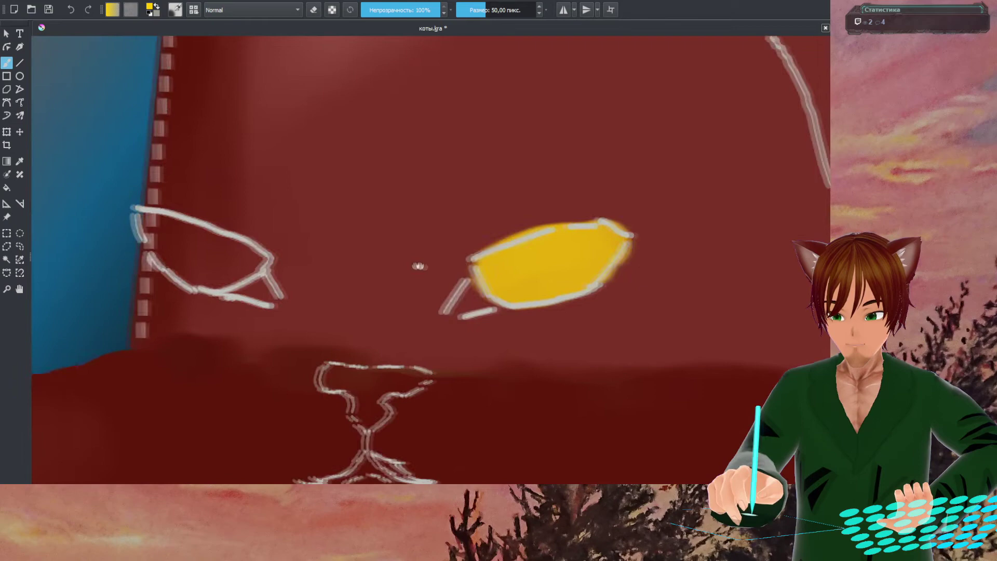
- Paint yellow inside the left eye outline and begin choosing a dark brown colour
{"action": "left_click_drag", "start_coordinate": [419, 265], "coordinate": [574, 285]}
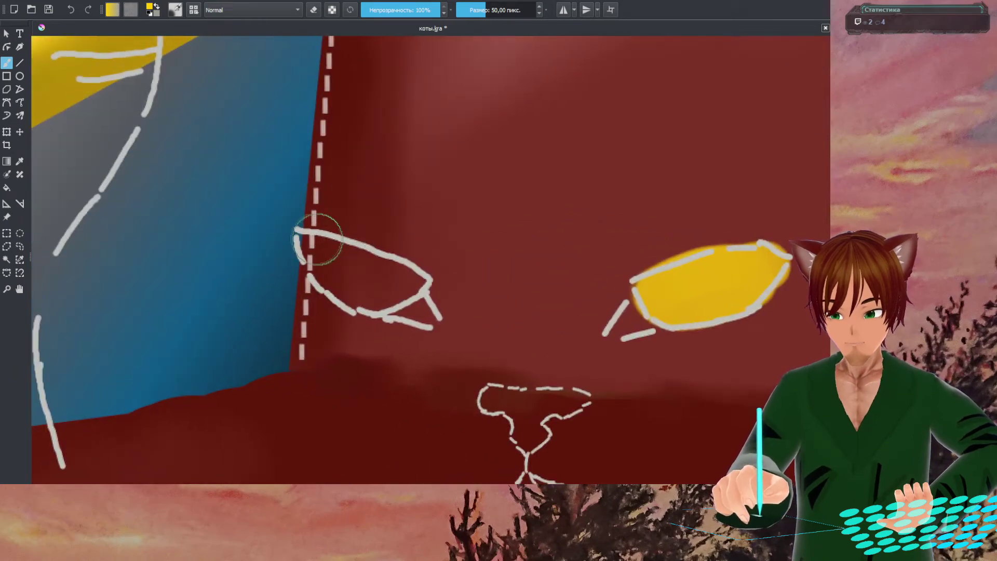
{"action": "mouse_move", "coordinate": [313, 240]}
{"action": "left_mouse_down"}
{"action": "mouse_move", "coordinate": [368, 288]}
{"action": "mouse_move", "coordinate": [405, 277]}
{"action": "mouse_move", "coordinate": [302, 249]}
{"action": "mouse_move", "coordinate": [331, 276]}
{"action": "mouse_move", "coordinate": [393, 284]}
{"action": "mouse_move", "coordinate": [363, 293]}
{"action": "left_mouse_up"}
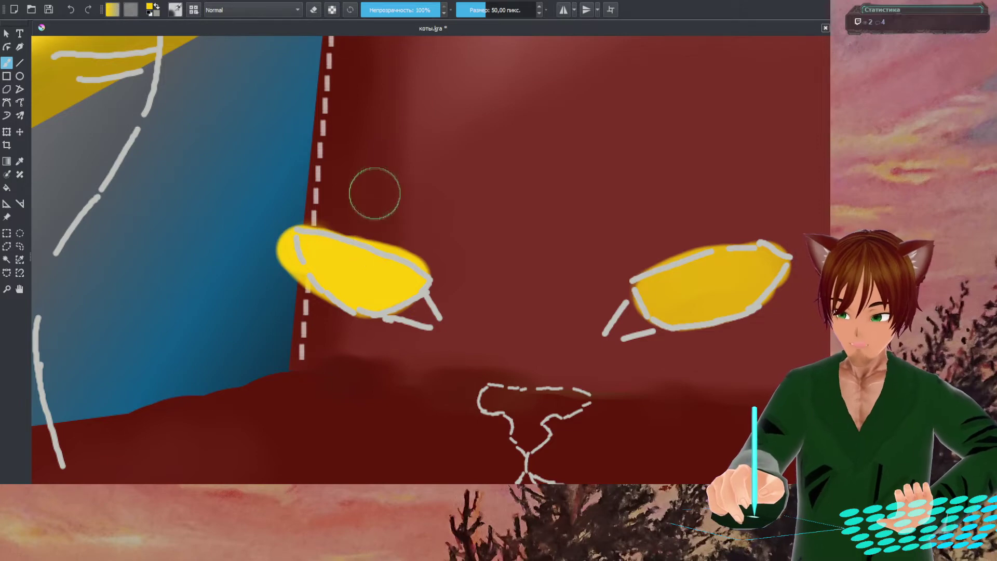
{"action": "right_click", "coordinate": [418, 171]}
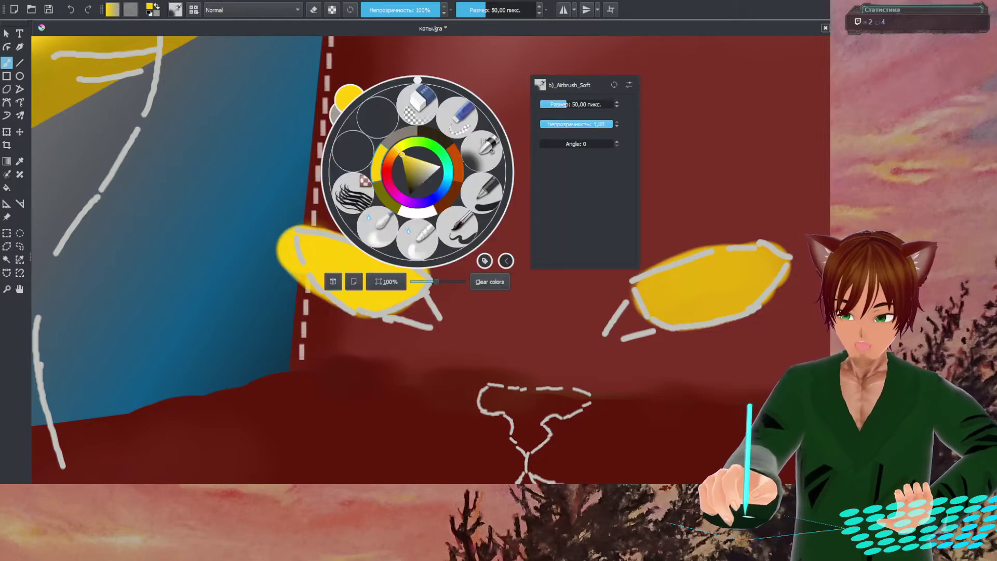
{"action": "right_click", "coordinate": [430, 138]}
{"action": "right_click", "coordinate": [409, 156]}
{"action": "left_click_drag", "start_coordinate": [429, 159], "coordinate": [406, 193]}
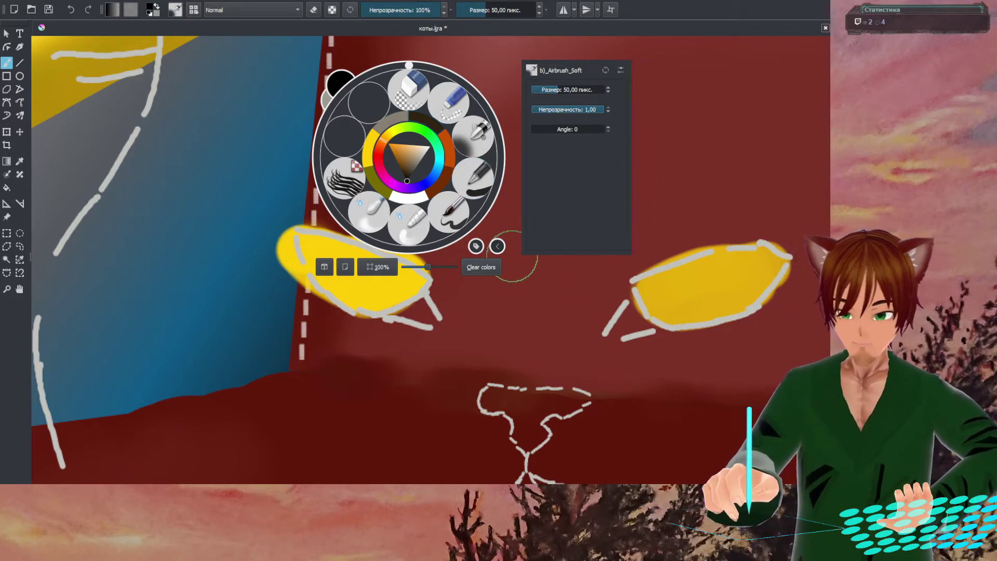
- Choose a dark green from the hue ring and triangle and set the brush to 82.83 px
{"action": "left_click", "coordinate": [407, 127]}
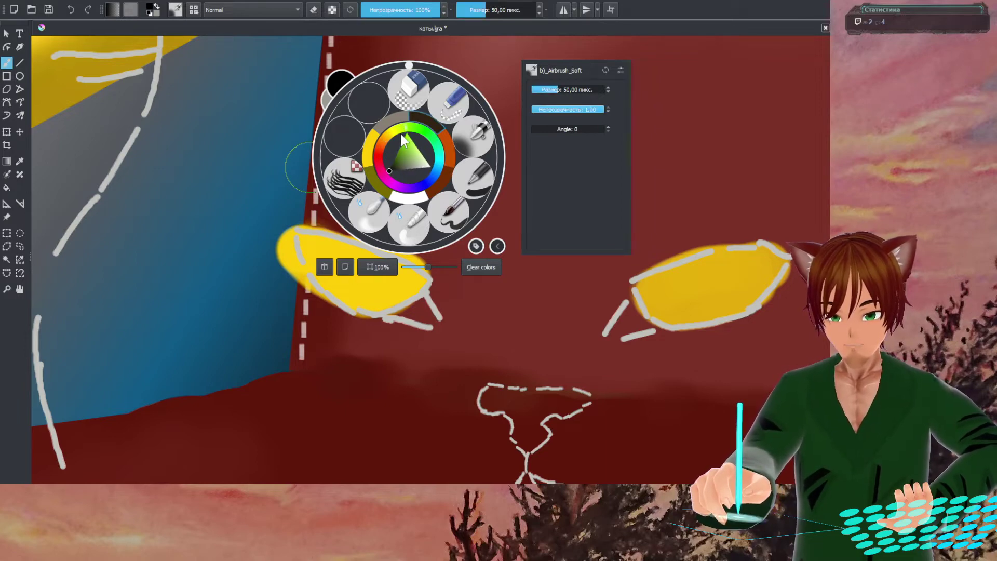
{"action": "left_click", "coordinate": [394, 164]}
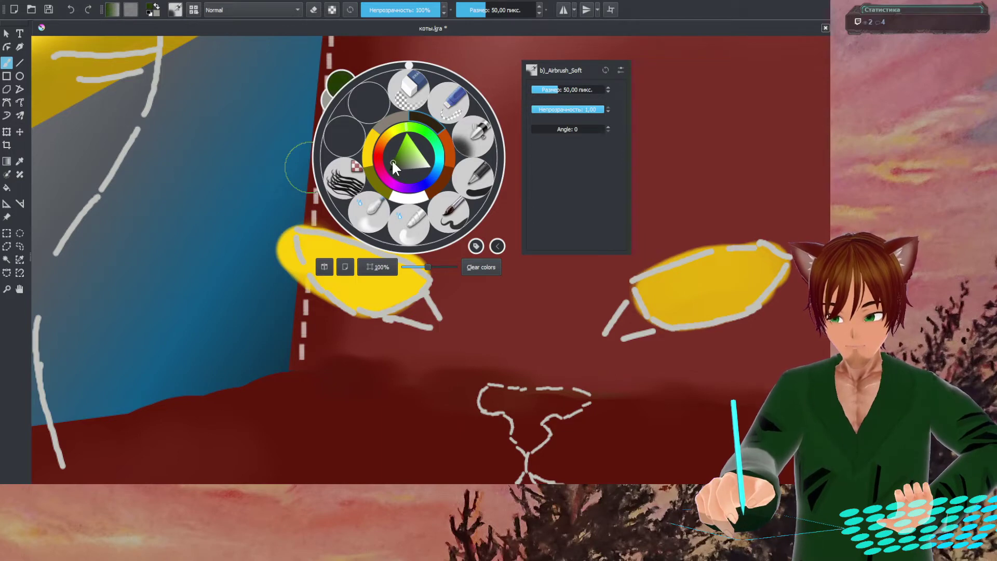
{"action": "left_click", "coordinate": [389, 162]}
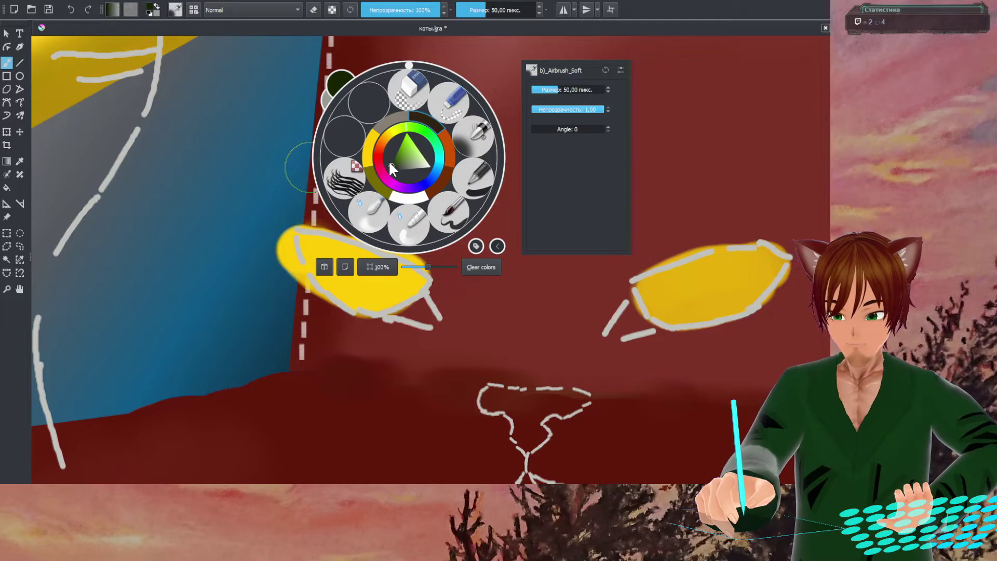
{"action": "left_click", "coordinate": [390, 160]}
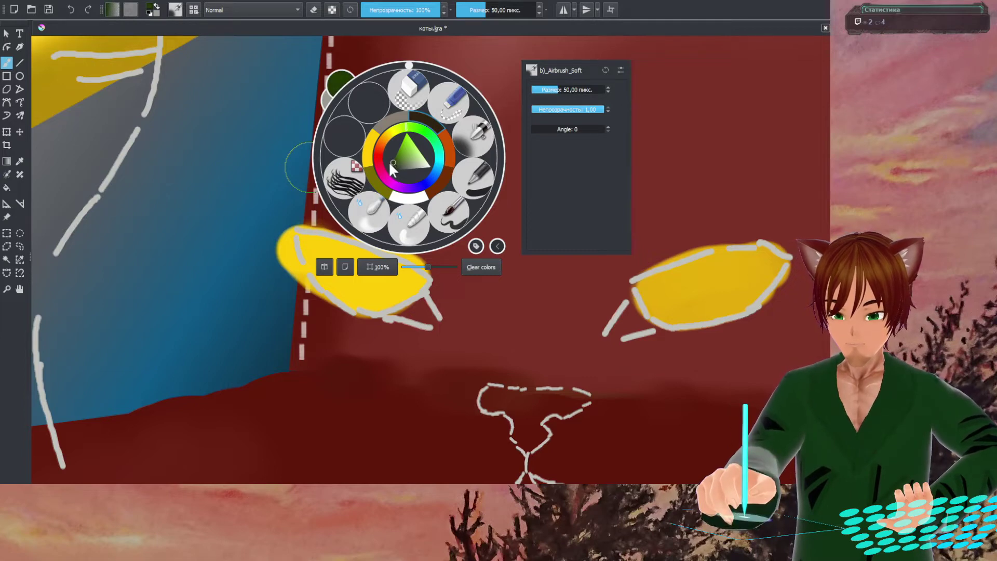
{"action": "left_click", "coordinate": [396, 161]}
{"action": "left_click", "coordinate": [388, 158]}
{"action": "left_click", "coordinate": [388, 152]}
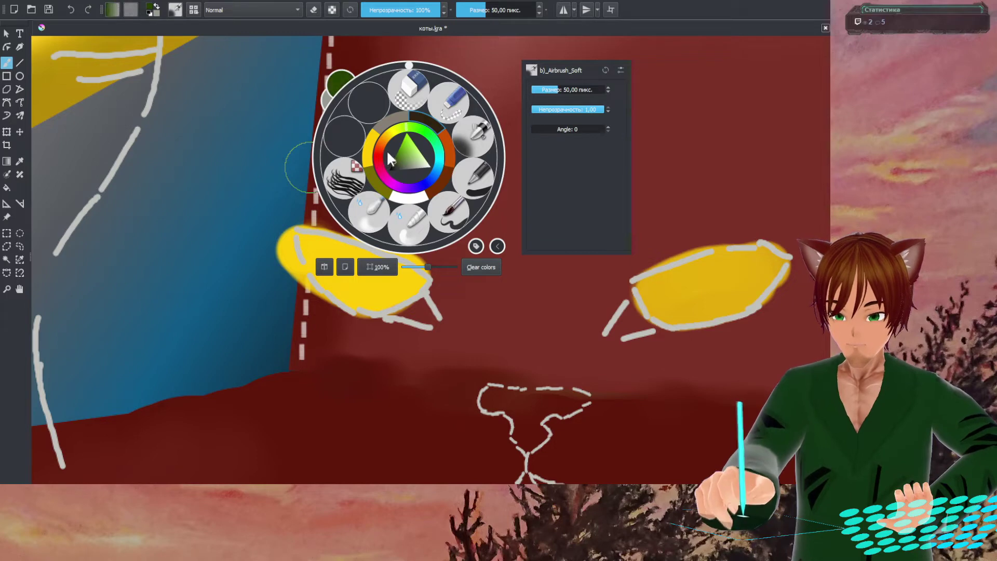
{"action": "left_click", "coordinate": [233, 216]}
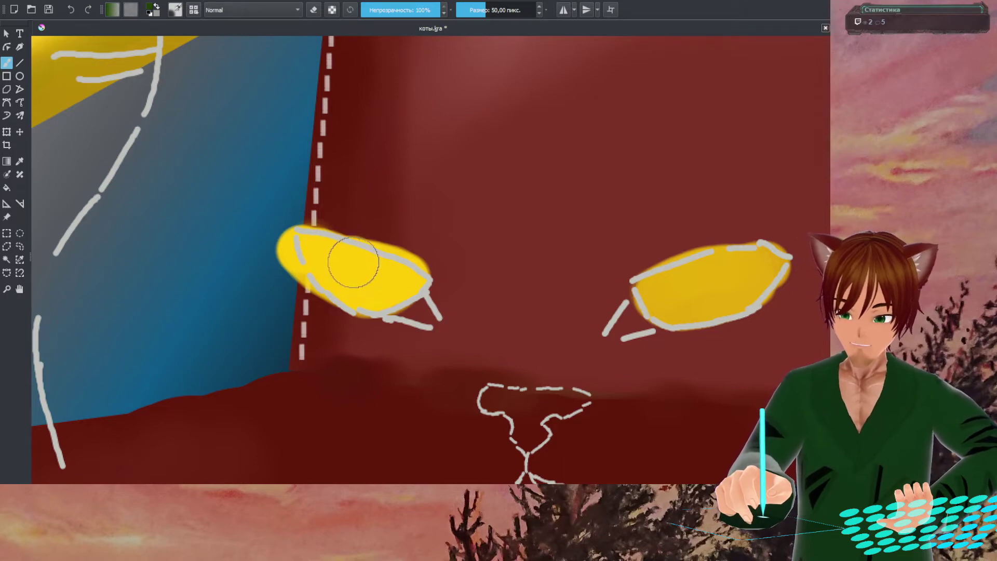
{"action": "left_click", "coordinate": [491, 10]}
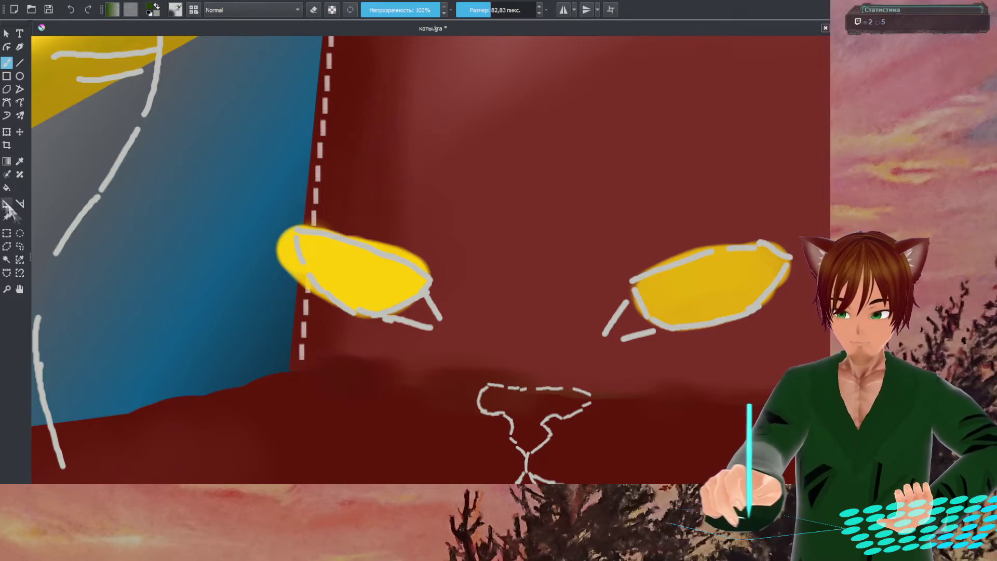
{"action": "left_click", "coordinate": [20, 234]}
- Select an oval over the left eye and fill it with a dark green iris
{"action": "left_click_drag", "start_coordinate": [309, 182], "coordinate": [391, 288]}
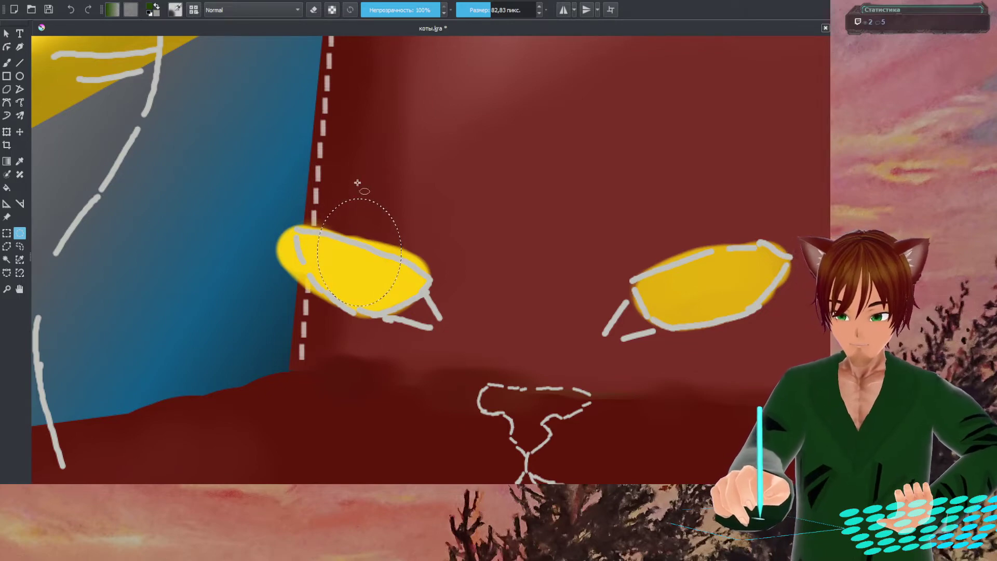
{"action": "key", "text": "b"}
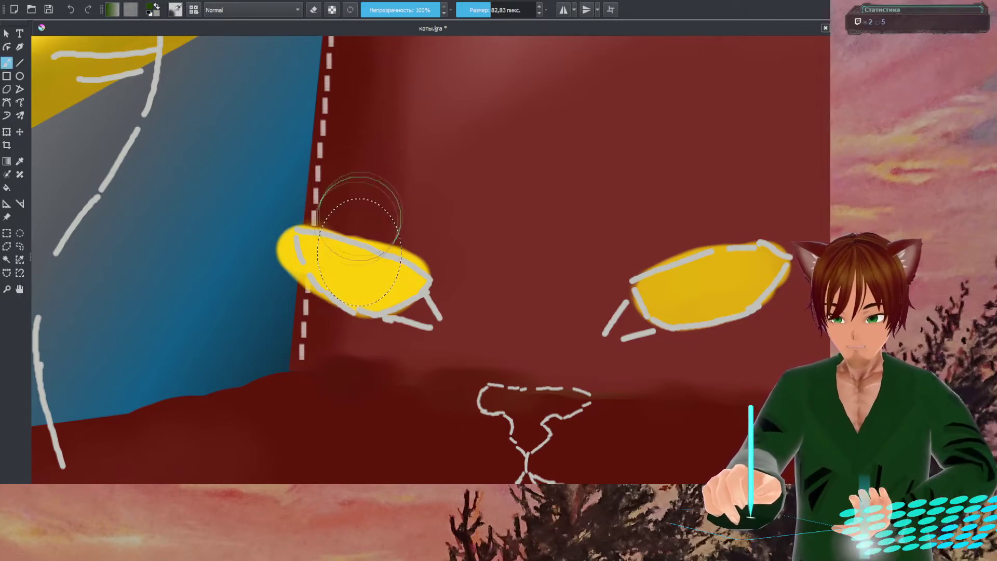
{"action": "left_click_drag", "start_coordinate": [369, 268], "coordinate": [328, 268]}
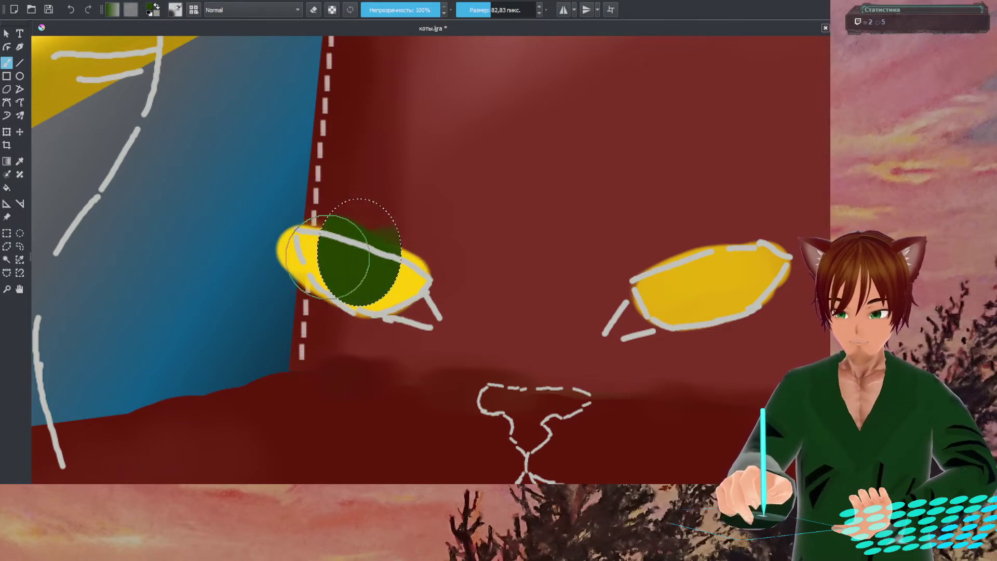
{"action": "left_click_drag", "start_coordinate": [327, 257], "coordinate": [363, 221]}
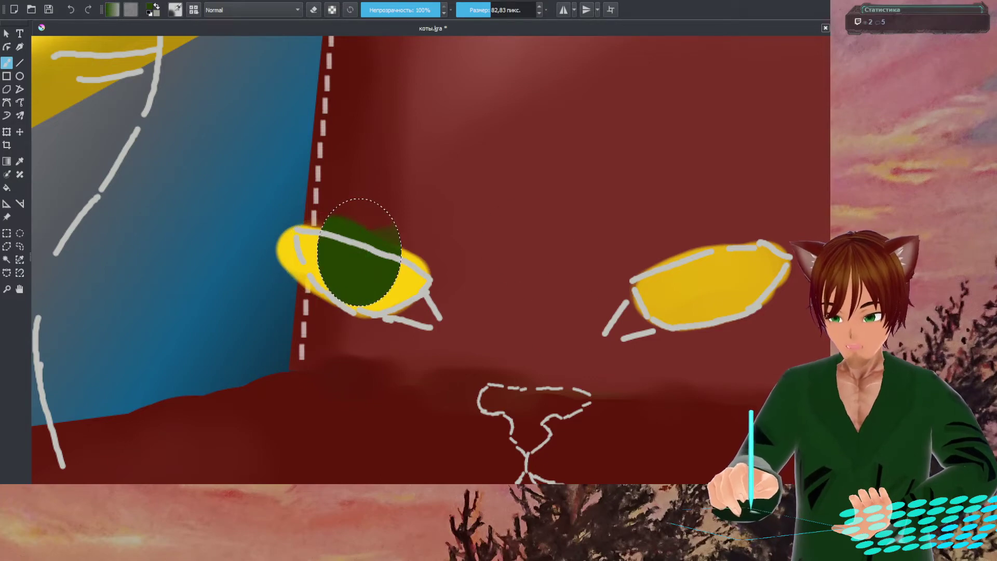
{"action": "key", "text": "ctrl+z"}
{"action": "key", "text": "ctrl+z"}
{"action": "key", "text": "ctrl+z"}
{"action": "key", "text": "ctrl+z"}
{"action": "key", "text": "ctrl+z"}
{"action": "key", "text": "ctrl+shift+z"}
{"action": "key", "text": "ctrl+shift+z"}
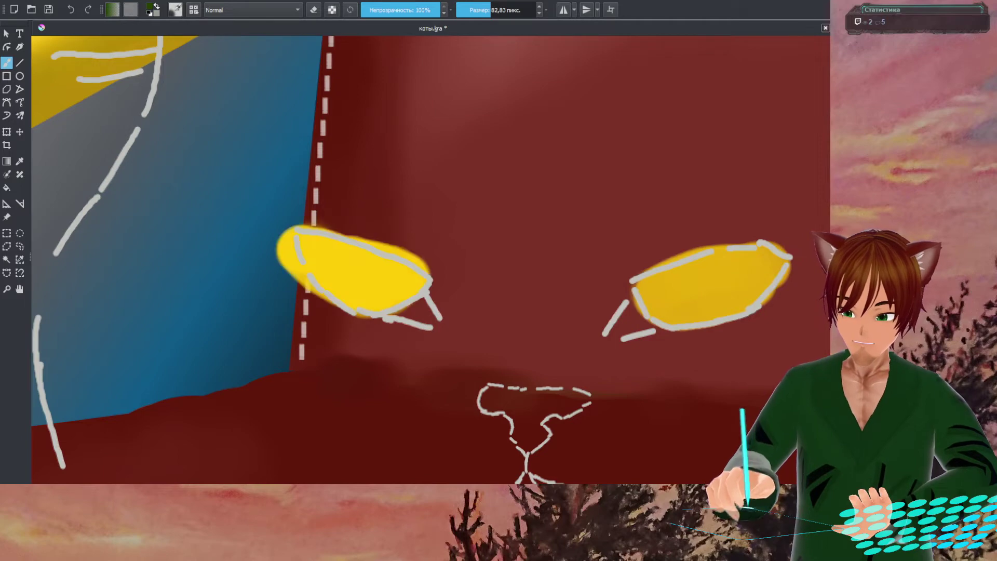
{"action": "key", "text": "ctrl+shift+z"}
{"action": "key", "text": "ctrl+shift+z"}
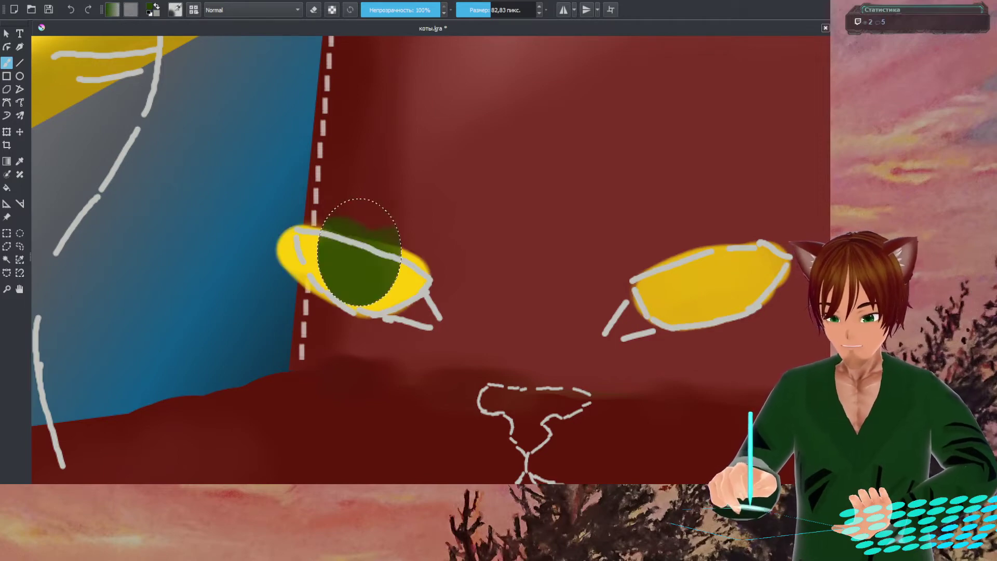
{"action": "mouse_move", "coordinate": [356, 218]}
{"action": "left_mouse_down"}
{"action": "mouse_move", "coordinate": [367, 244]}
{"action": "mouse_move", "coordinate": [356, 241]}
{"action": "mouse_move", "coordinate": [351, 270]}
{"action": "left_mouse_up"}
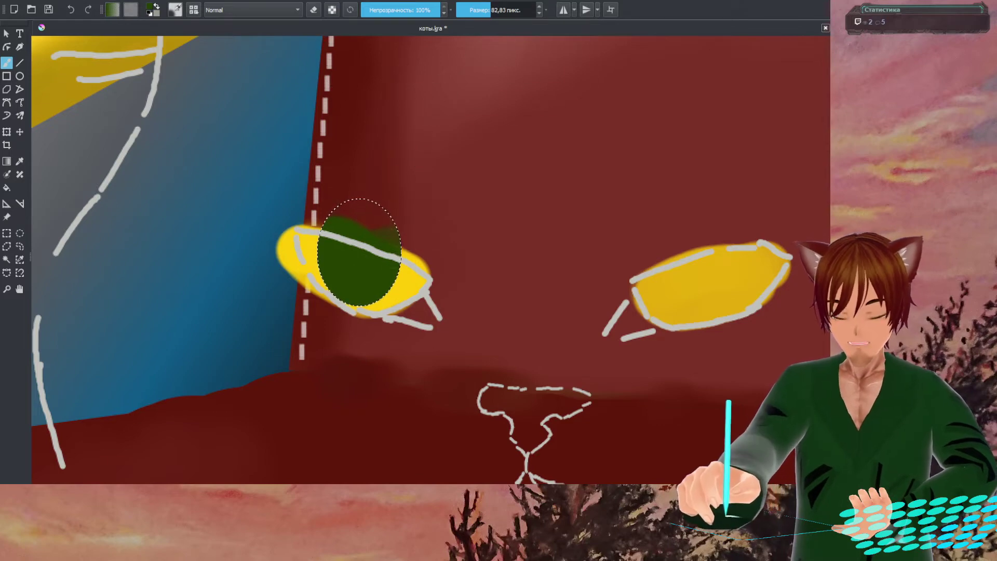
- Darken the left pupil with a 109.60 px Basic-1 pen, then erase its top edge
{"action": "right_click", "coordinate": [387, 144]}
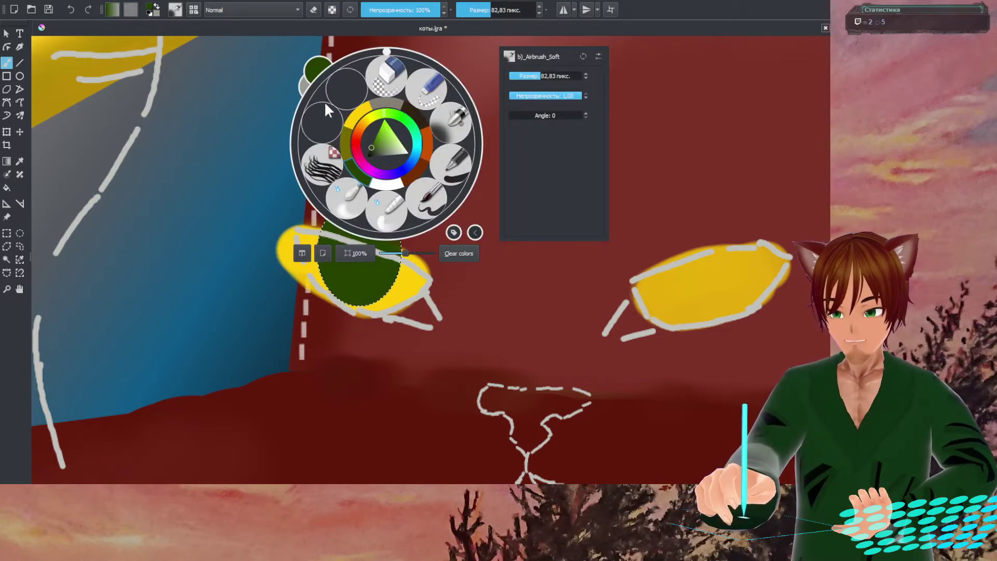
{"action": "left_click", "coordinate": [369, 150]}
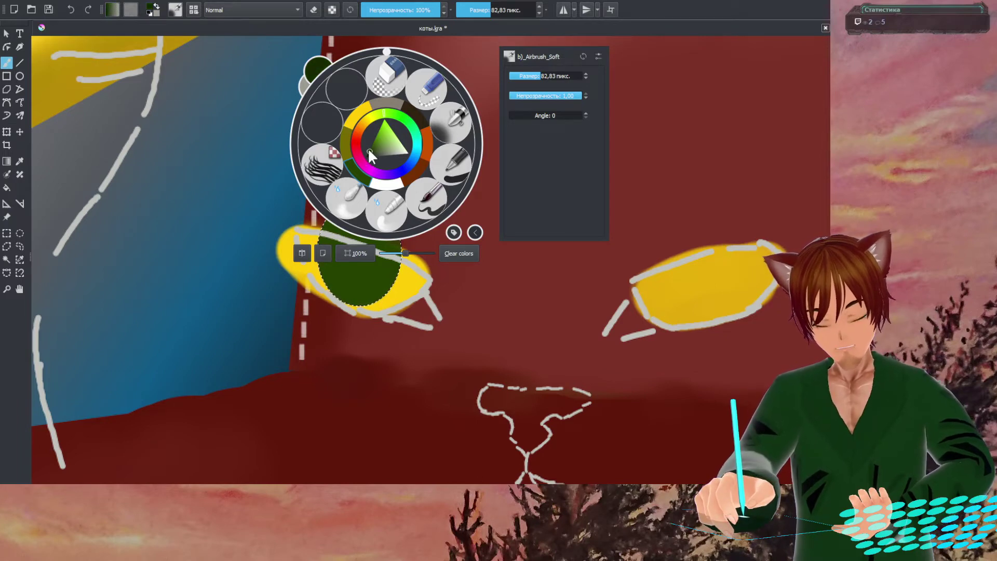
{"action": "left_click", "coordinate": [460, 166]}
{"action": "right_click", "coordinate": [436, 198]}
{"action": "left_click_drag", "start_coordinate": [583, 146], "coordinate": [600, 148]}
{"action": "left_click", "coordinate": [493, 73]}
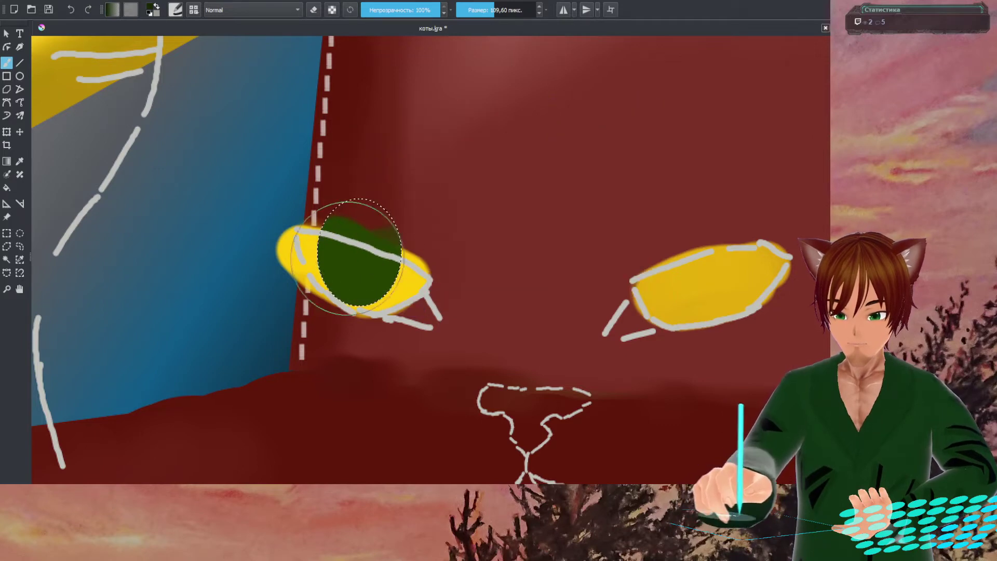
{"action": "left_click", "coordinate": [347, 257]}
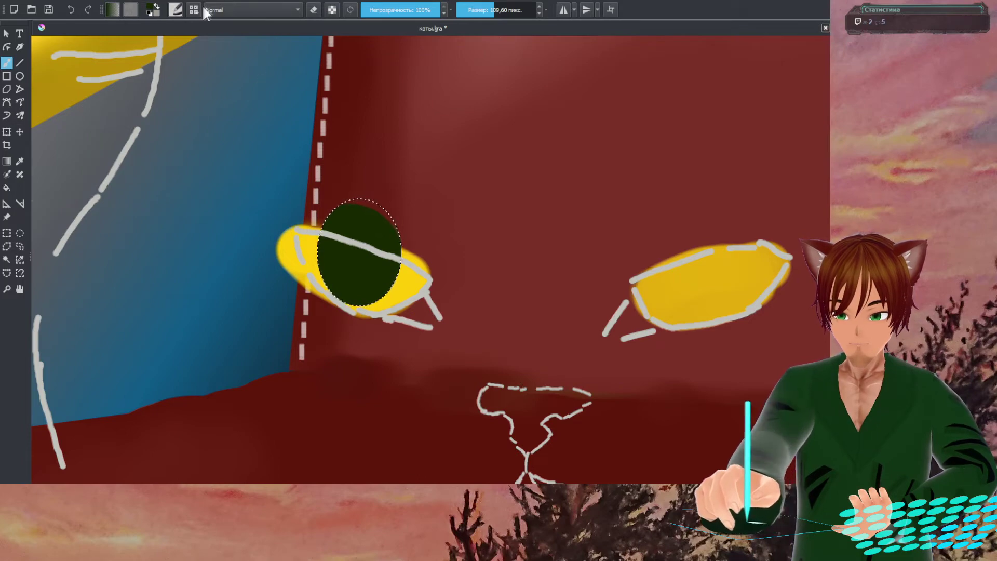
{"action": "left_click", "coordinate": [314, 9]}
{"action": "mouse_move", "coordinate": [345, 167]}
{"action": "left_mouse_down"}
{"action": "mouse_move", "coordinate": [345, 179]}
{"action": "mouse_move", "coordinate": [408, 193]}
{"action": "mouse_move", "coordinate": [391, 186]}
{"action": "left_mouse_up"}
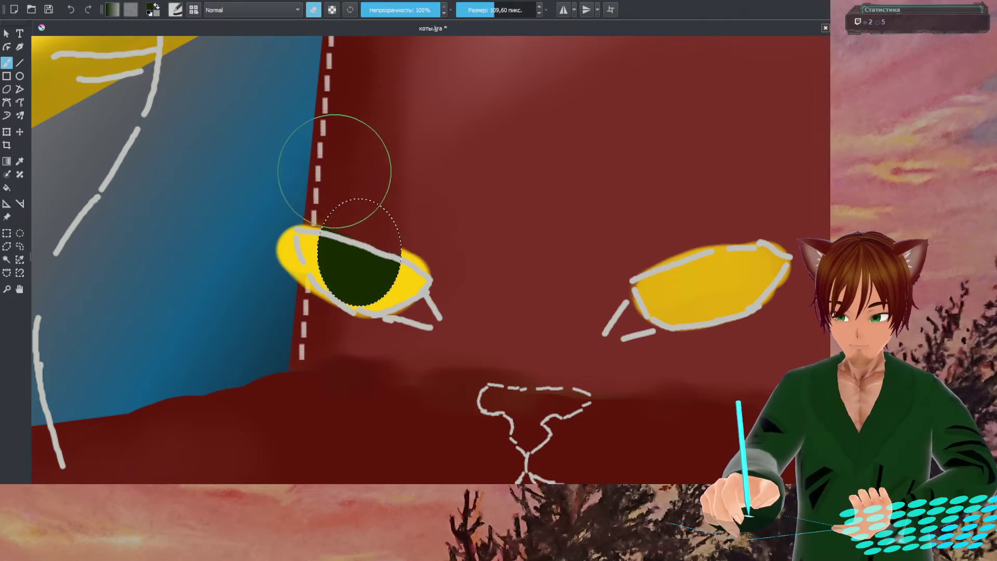
- Pan to the right eye and draw an oval selection over it
{"action": "left_click_drag", "start_coordinate": [528, 256], "coordinate": [285, 223]}
{"action": "left_click_drag", "start_coordinate": [367, 238], "coordinate": [401, 249]}
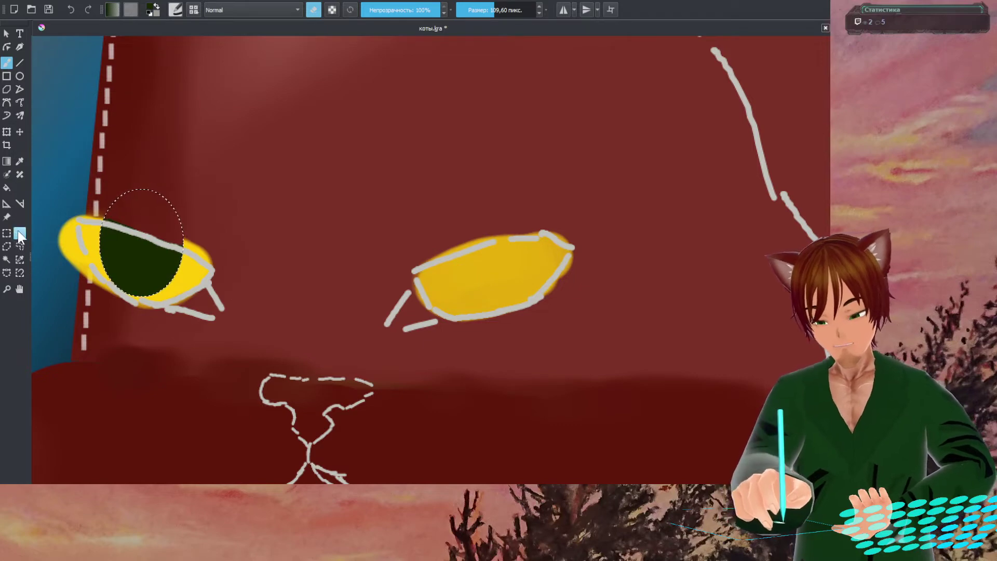
{"action": "left_click_drag", "start_coordinate": [423, 148], "coordinate": [549, 309]}
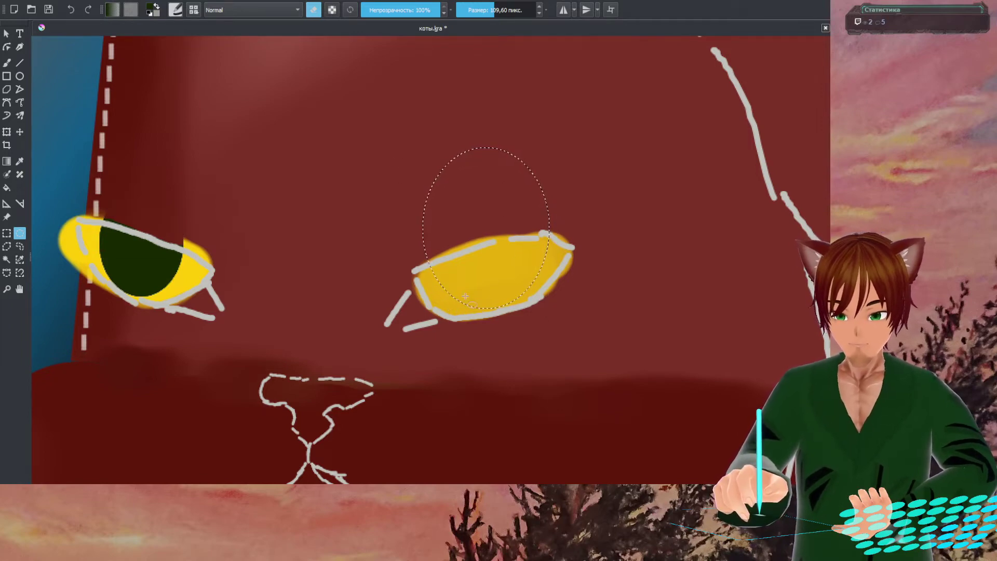
- Paint a dark green iris inside the right eye's oval selection, then deselect
{"action": "left_click", "coordinate": [6, 63]}
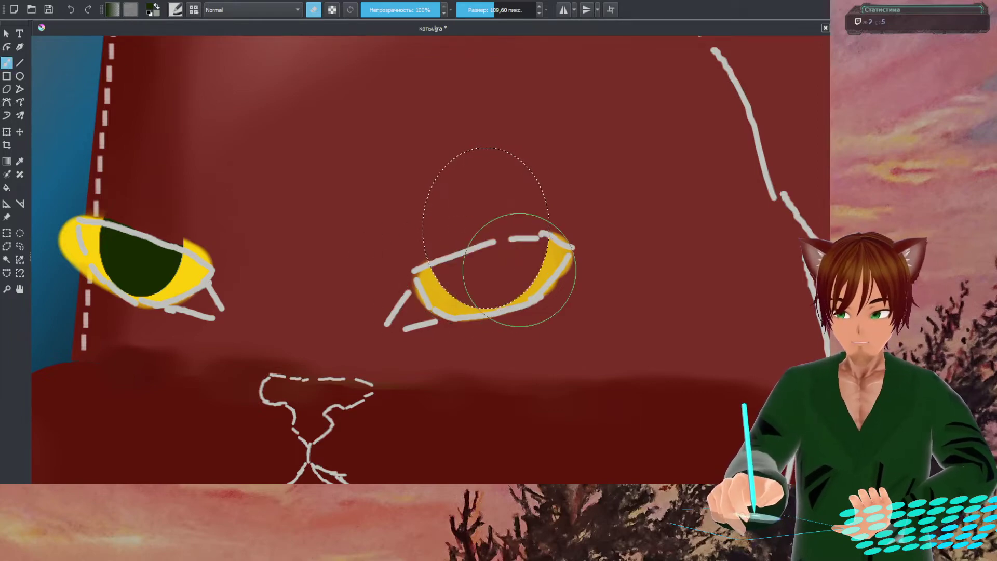
{"action": "left_click_drag", "start_coordinate": [467, 280], "coordinate": [528, 311]}
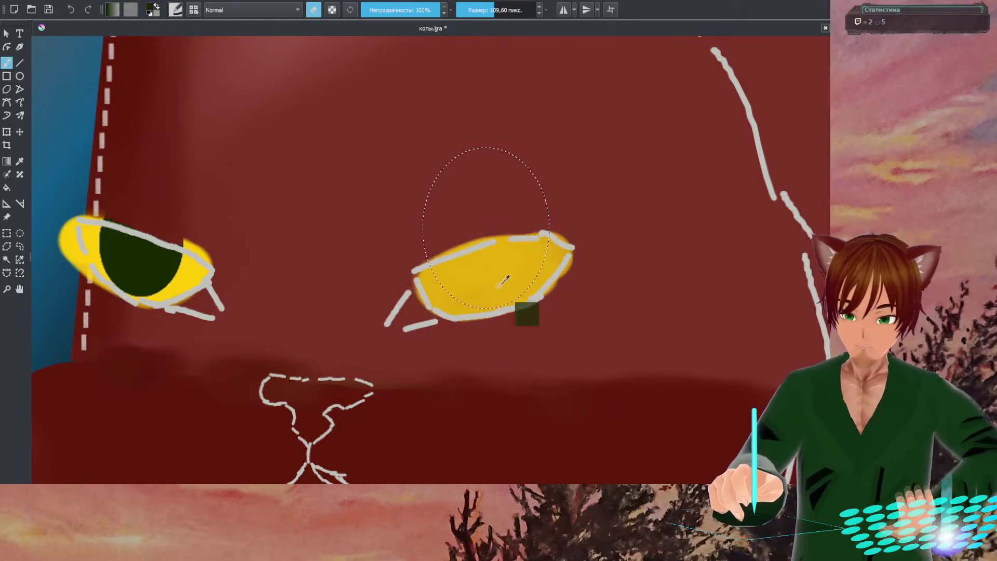
{"action": "key", "text": "e"}
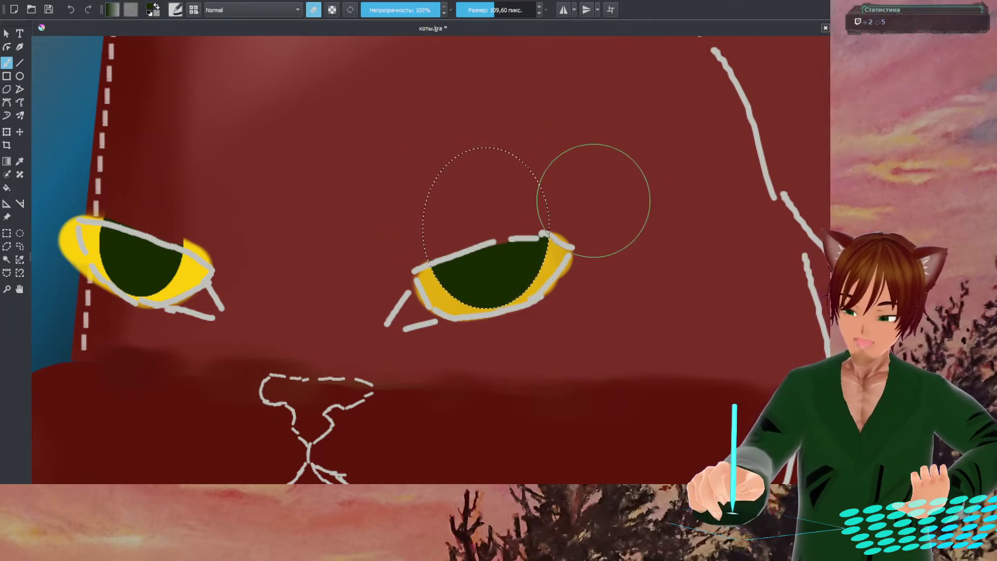
{"action": "left_click_drag", "start_coordinate": [561, 197], "coordinate": [535, 185]}
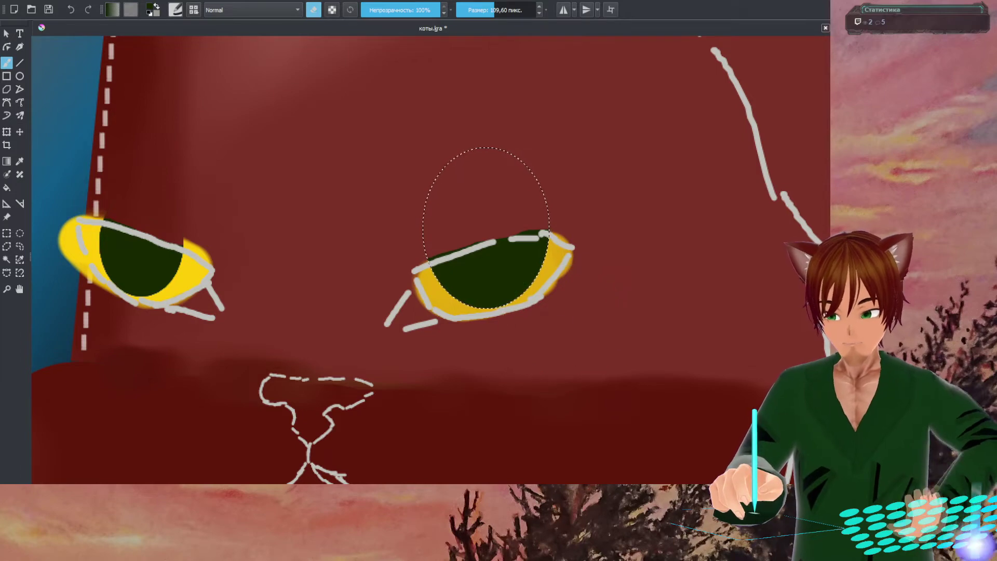
{"action": "key", "text": "ctrl+shift+a"}
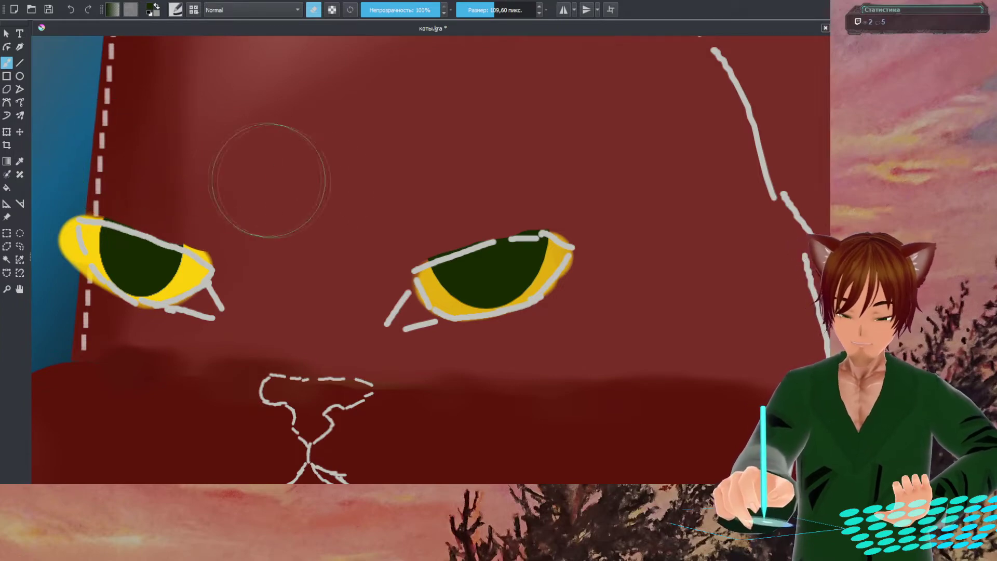
- Delete the yellow and green eye colouring and undo back to plain white eyes
{"action": "scroll", "coordinate": [223, 187], "scroll_direction": "up", "scroll_amount": 3}
{"action": "scroll", "coordinate": [197, 232], "scroll_direction": "up", "scroll_amount": 2}
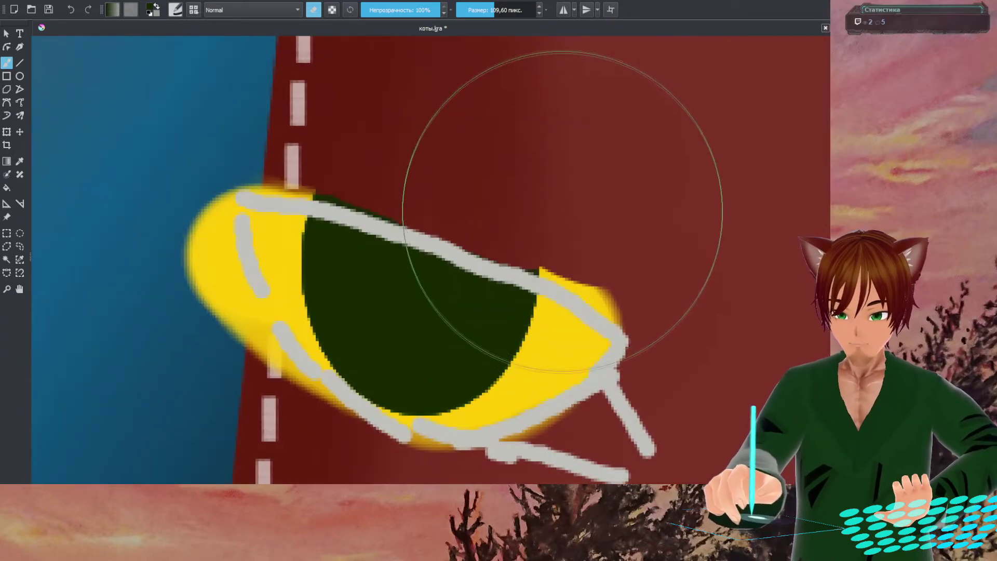
{"action": "scroll", "coordinate": [563, 208], "scroll_direction": "down", "scroll_amount": 6}
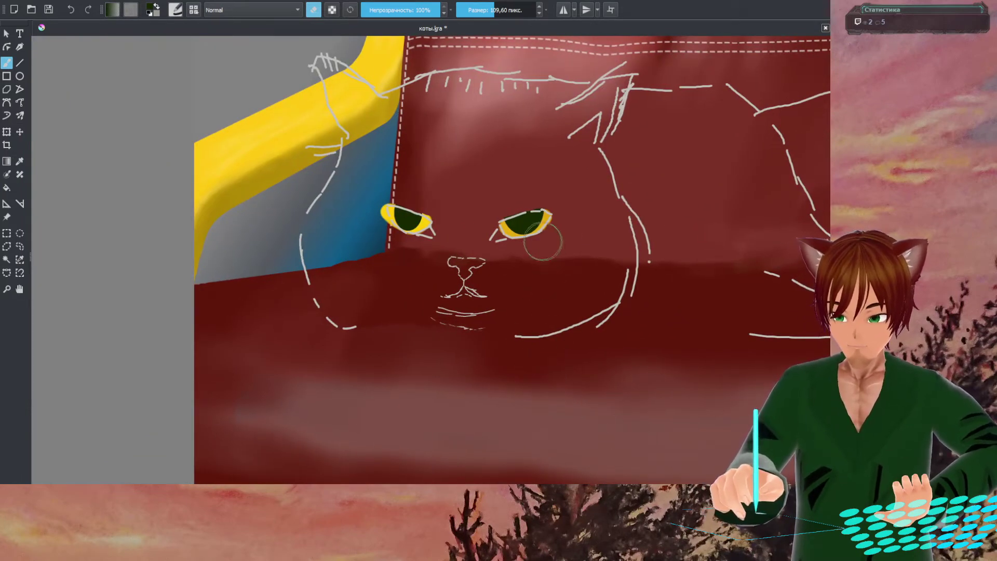
{"action": "scroll", "coordinate": [546, 245], "scroll_direction": "up", "scroll_amount": 5}
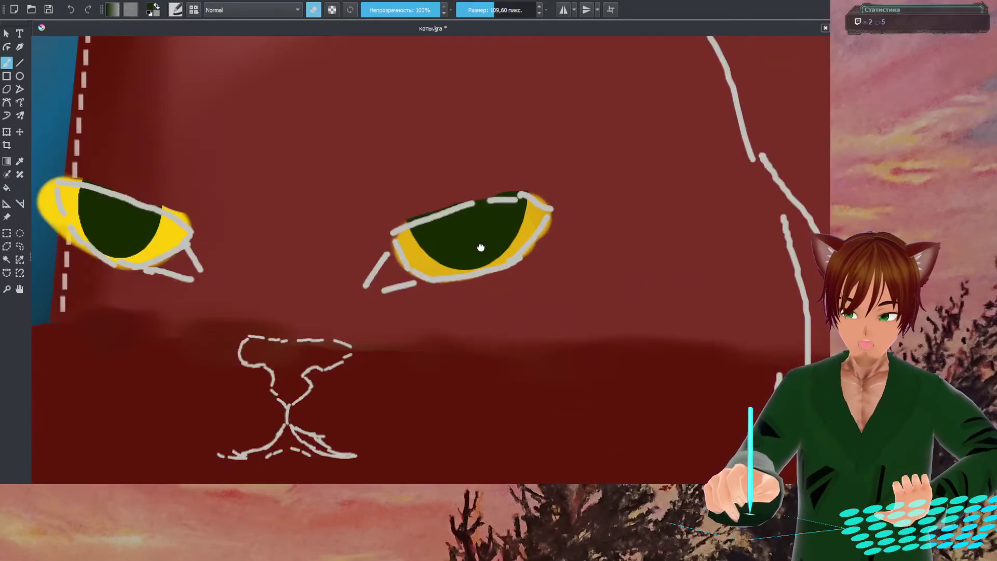
{"action": "scroll", "coordinate": [481, 246], "scroll_direction": "up", "scroll_amount": 4}
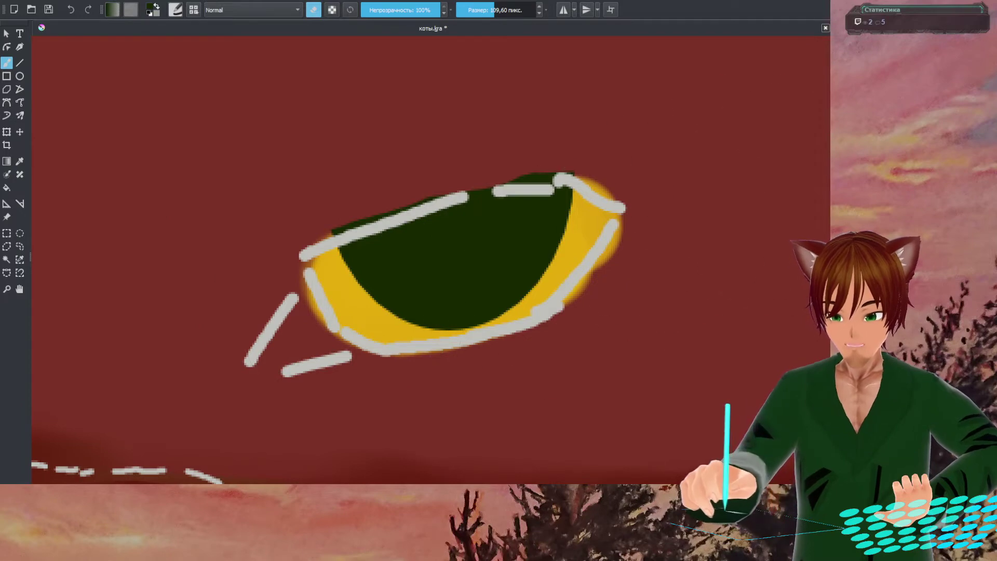
{"action": "key", "text": "Delete"}
{"action": "key", "text": "ctrl+shift+a"}
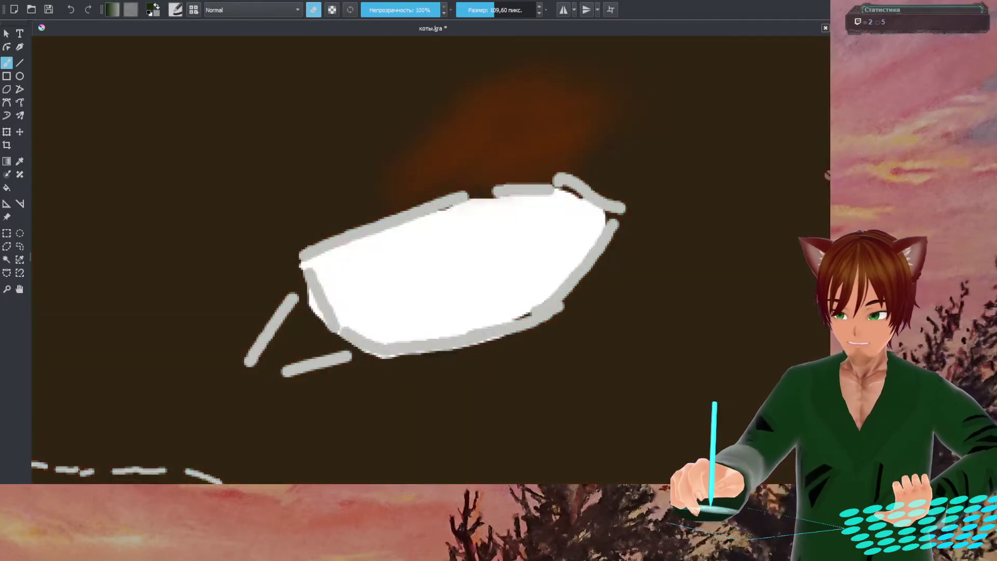
{"action": "scroll", "coordinate": [467, 214], "scroll_direction": "down", "scroll_amount": 5}
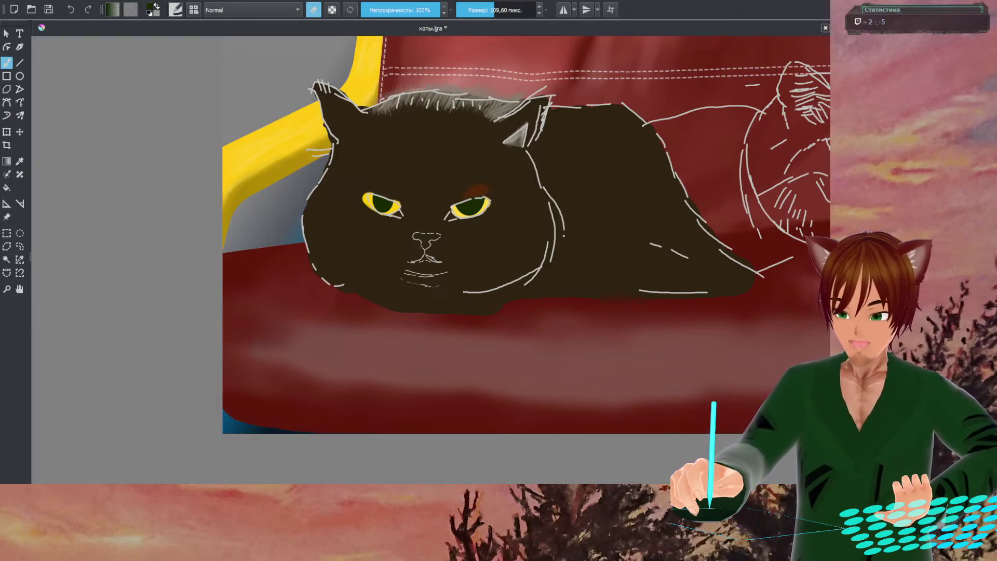
{"action": "key", "text": "ctrl+z"}
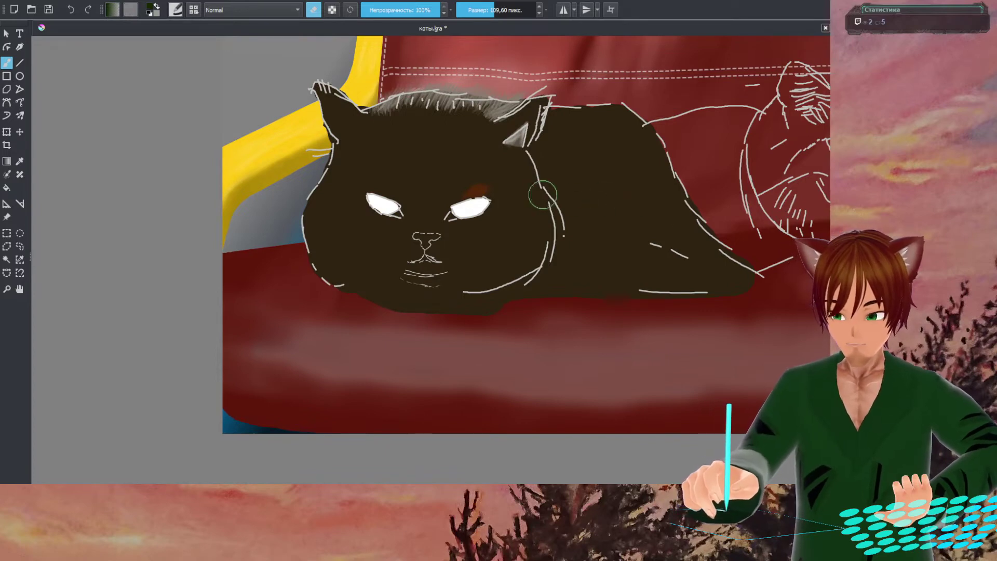
{"action": "left_click_drag", "start_coordinate": [498, 192], "coordinate": [527, 223]}
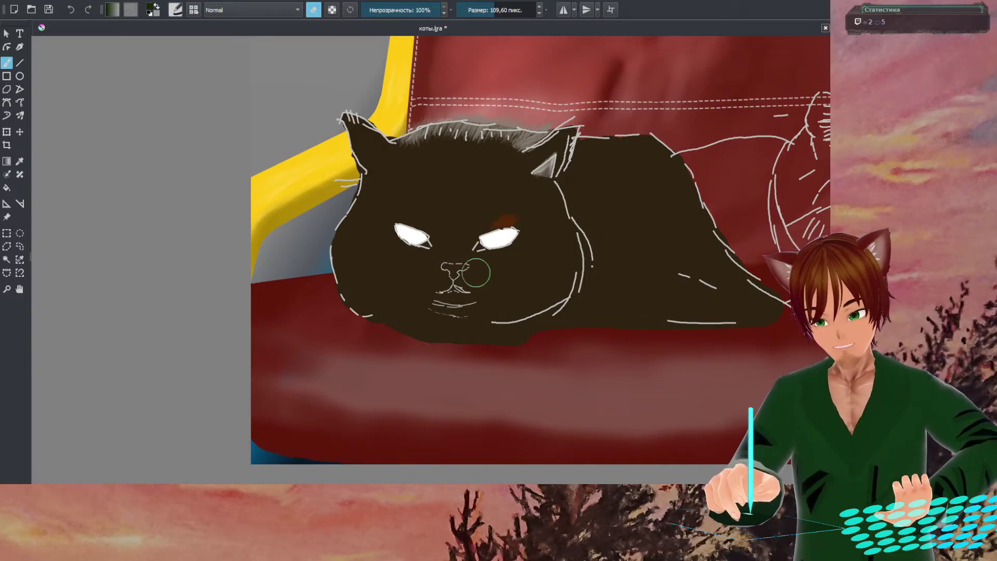
{"action": "scroll", "coordinate": [477, 272], "scroll_direction": "up", "scroll_amount": 4}
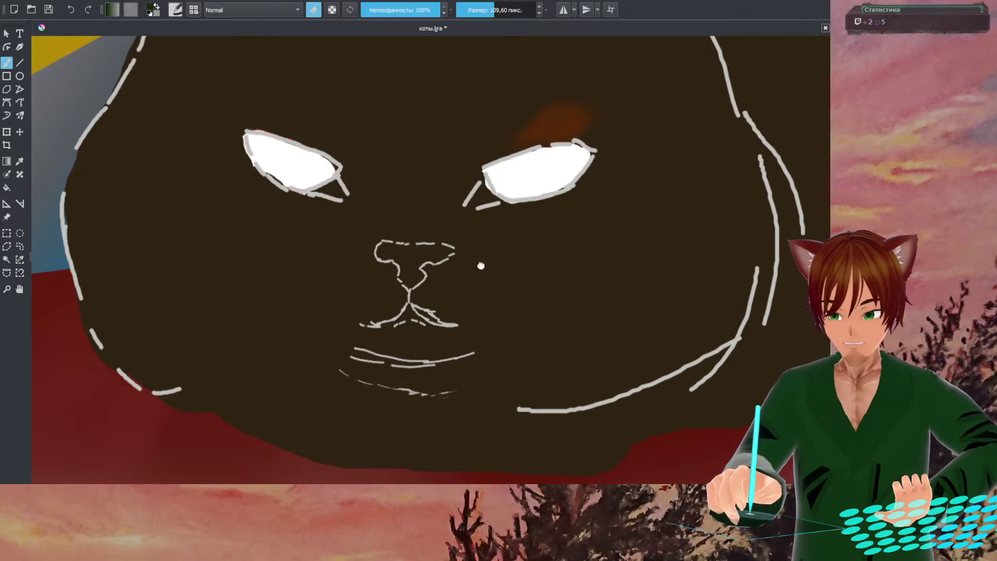
{"action": "scroll", "coordinate": [481, 266], "scroll_direction": "up", "scroll_amount": 1}
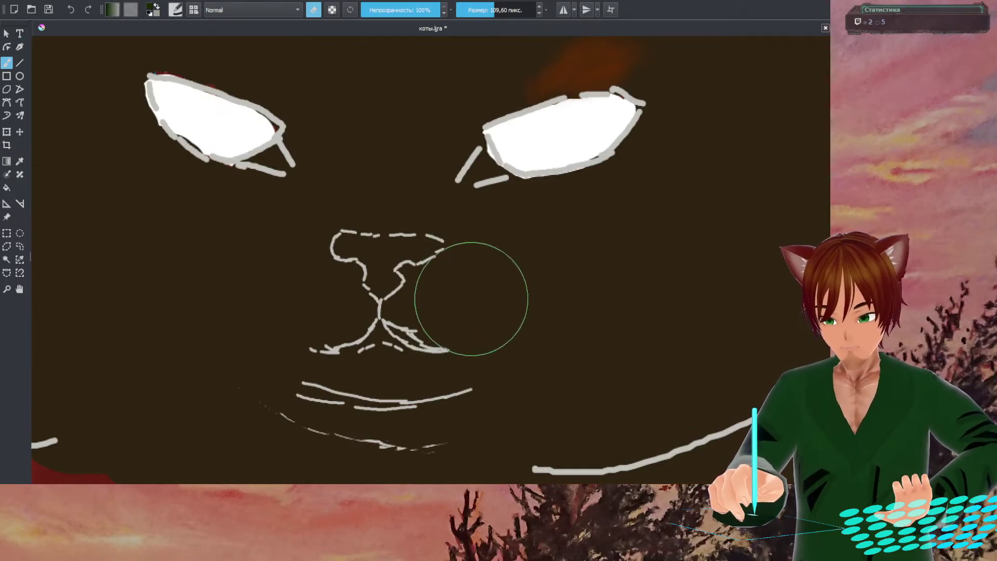
{"action": "scroll", "coordinate": [471, 300], "scroll_direction": "down", "scroll_amount": 3}
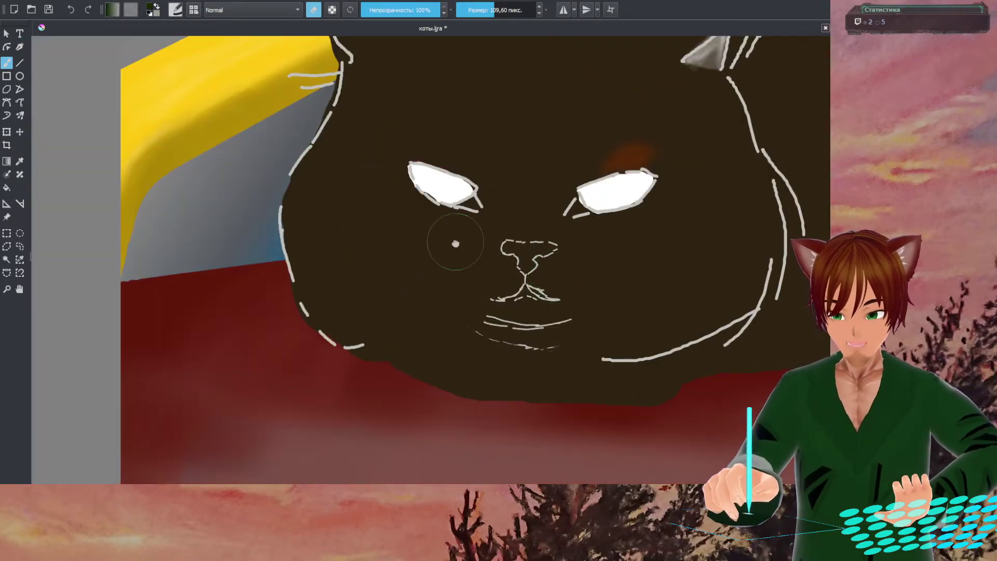
{"action": "scroll", "coordinate": [447, 241], "scroll_direction": "up", "scroll_amount": 5}
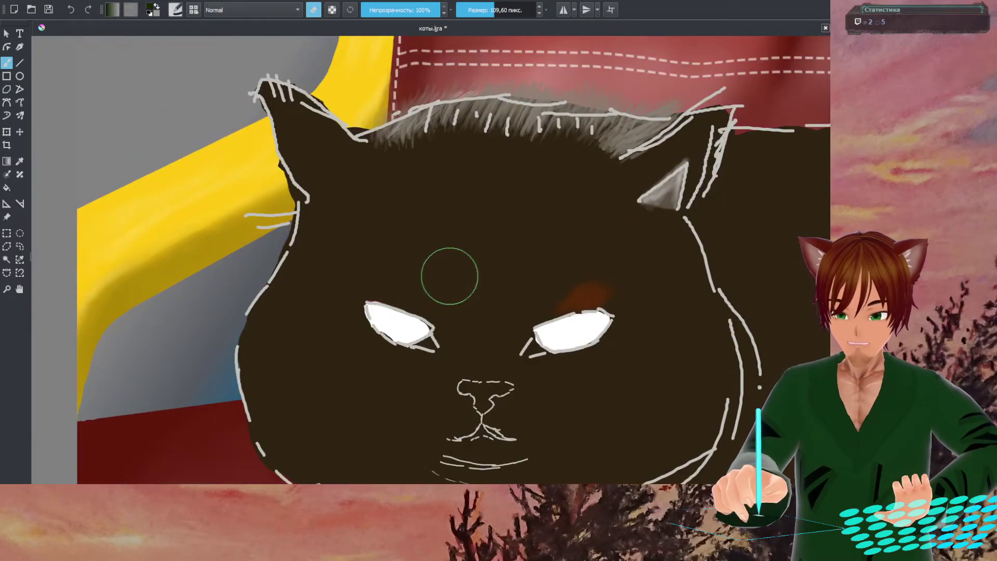
{"action": "left_click_drag", "start_coordinate": [608, 389], "coordinate": [514, 328]}
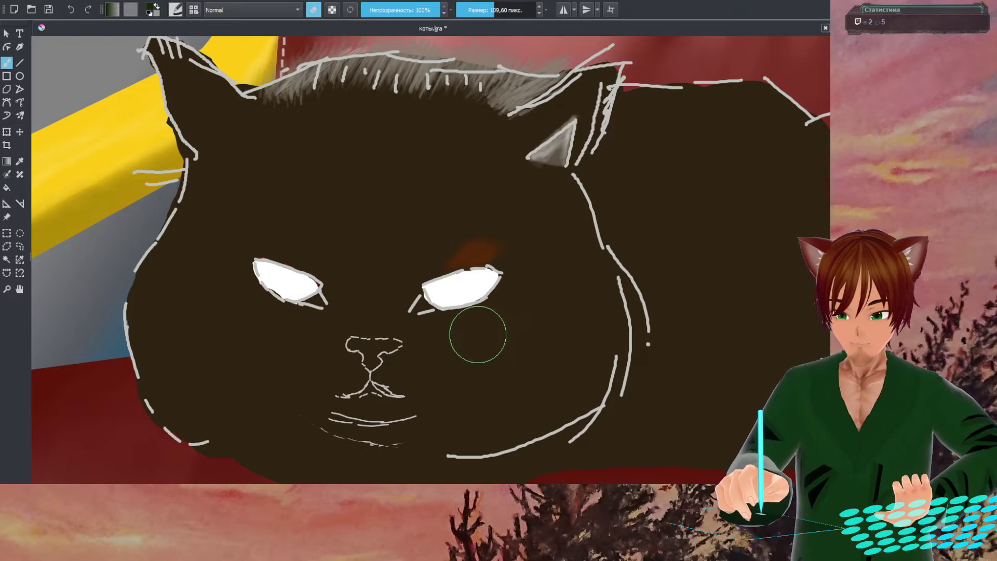
{"action": "scroll", "coordinate": [478, 335], "scroll_direction": "up", "scroll_amount": 3}
{"action": "left_click_drag", "start_coordinate": [425, 318], "coordinate": [467, 334]}
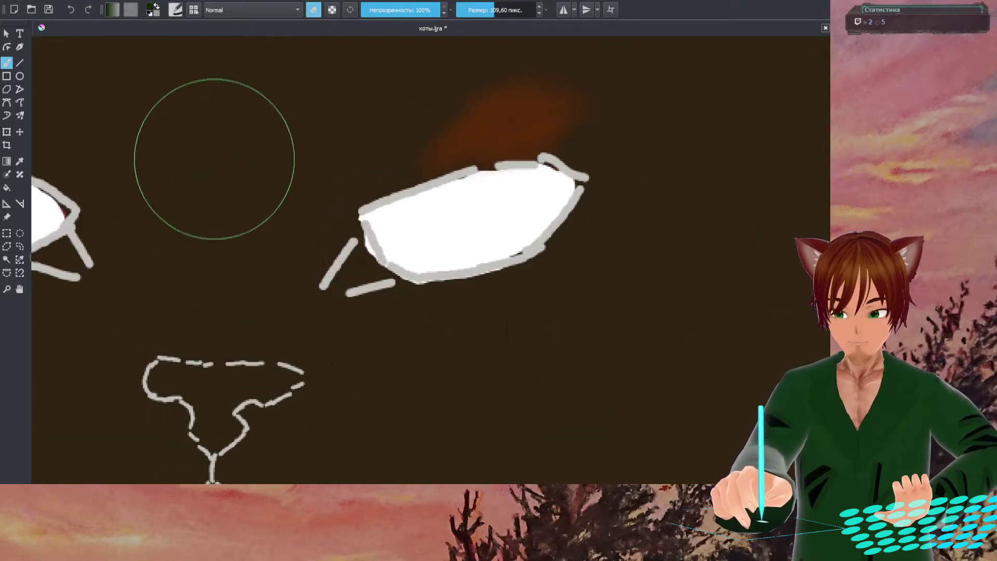
{"action": "left_click", "coordinate": [295, 211]}
- Switch the brush to eraser mode and pan down to the nose and mouth sketch
{"action": "key", "text": "e"}
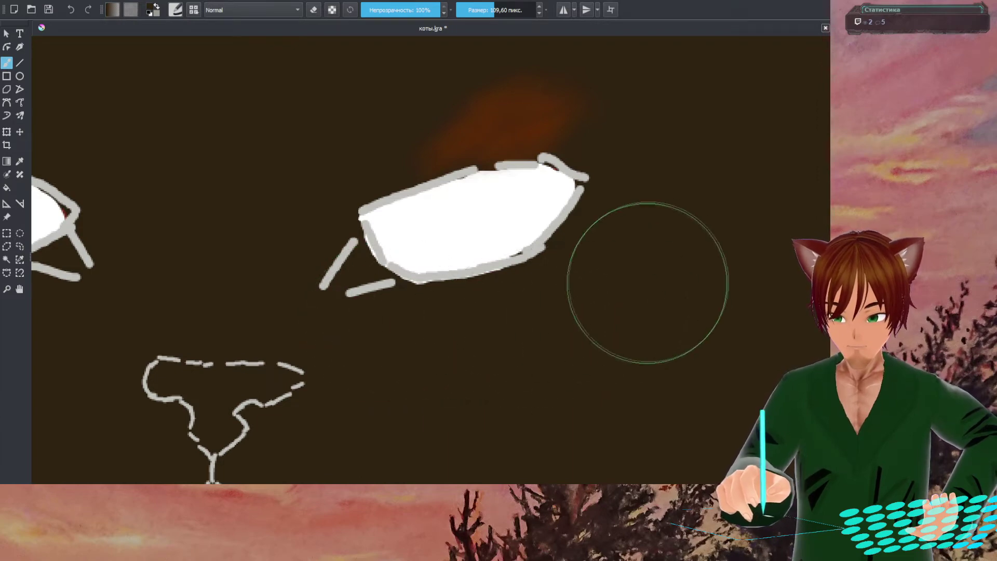
{"action": "left_click_drag", "start_coordinate": [191, 270], "coordinate": [474, 305]}
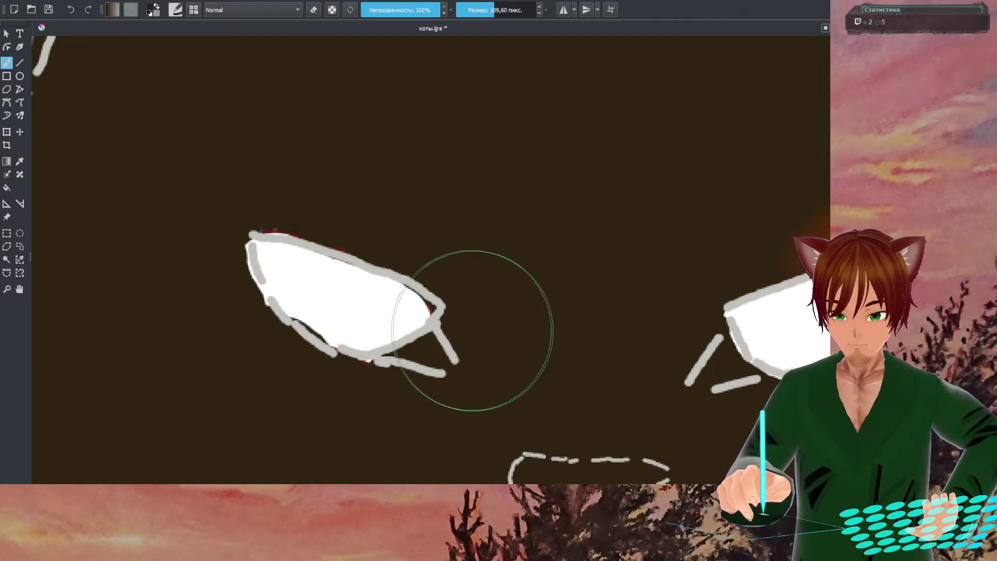
{"action": "left_click_drag", "start_coordinate": [481, 339], "coordinate": [343, 239]}
{"action": "left_click_drag", "start_coordinate": [472, 367], "coordinate": [363, 312]}
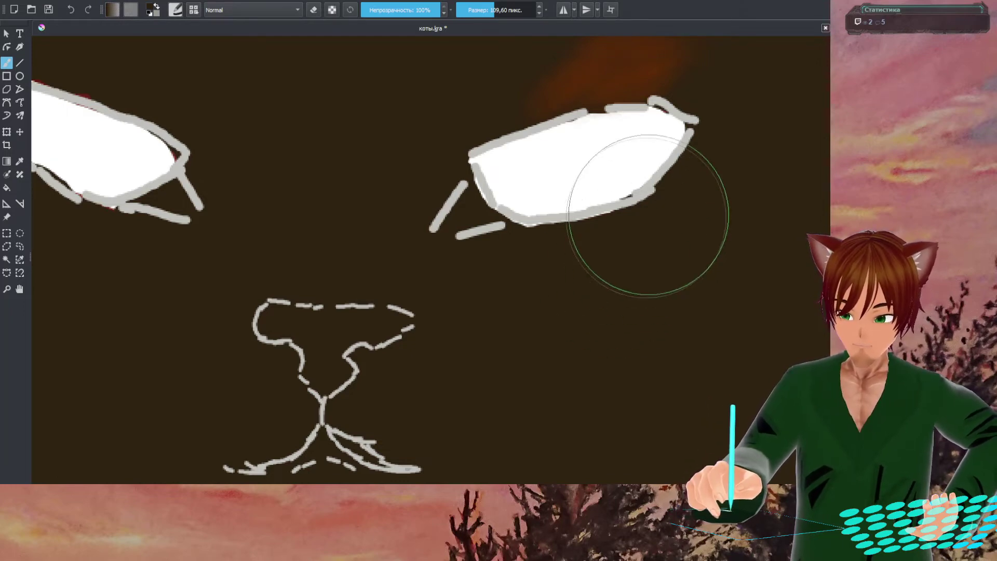
{"action": "left_click_drag", "start_coordinate": [519, 256], "coordinate": [742, 187]}
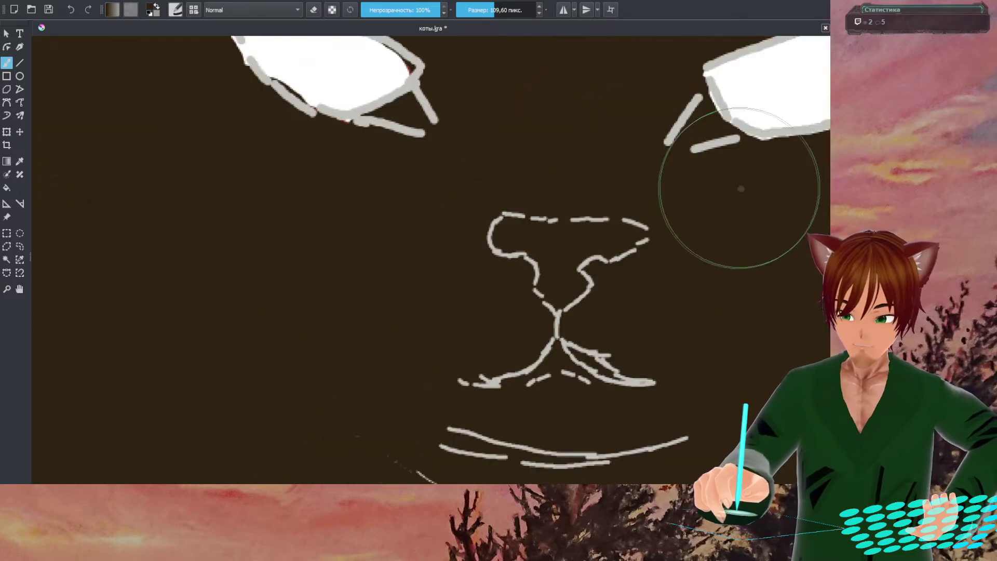
{"action": "scroll", "coordinate": [543, 257], "scroll_direction": "up", "scroll_amount": 2}
{"action": "right_click", "coordinate": [543, 257]}
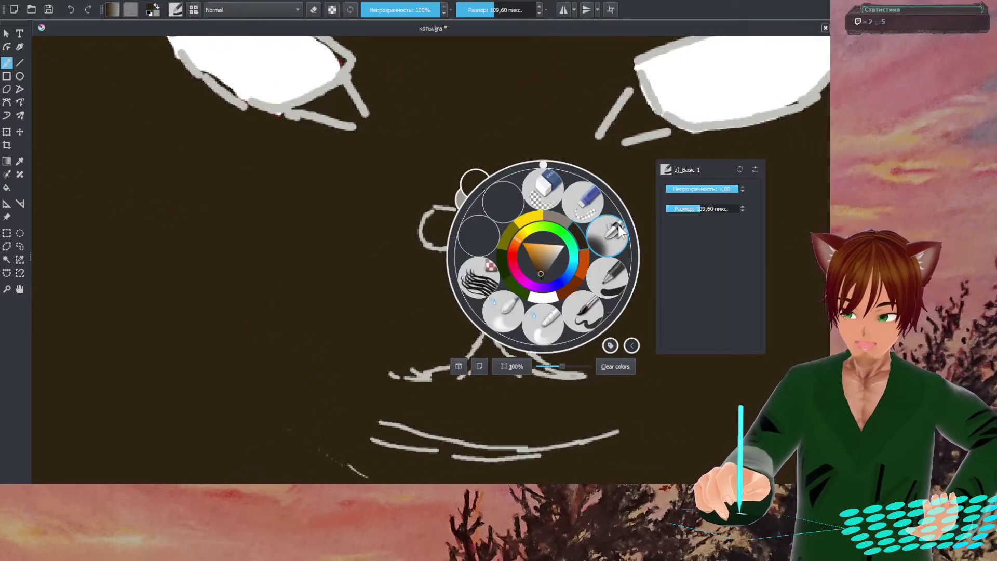
- Pick the soft airbrush preset in white and shrink it to 33.20 px
{"action": "left_click", "coordinate": [619, 228]}
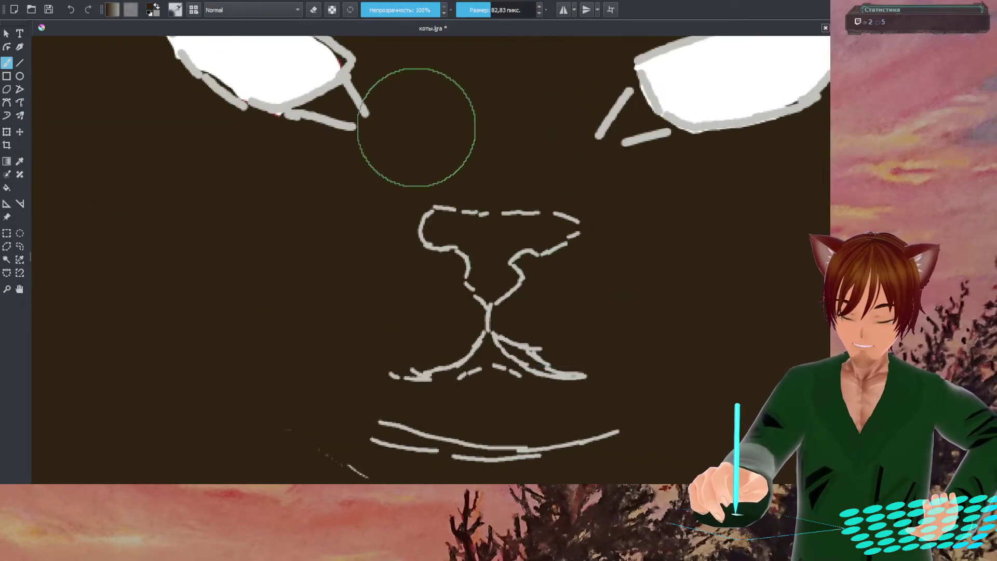
{"action": "right_click", "coordinate": [494, 150]}
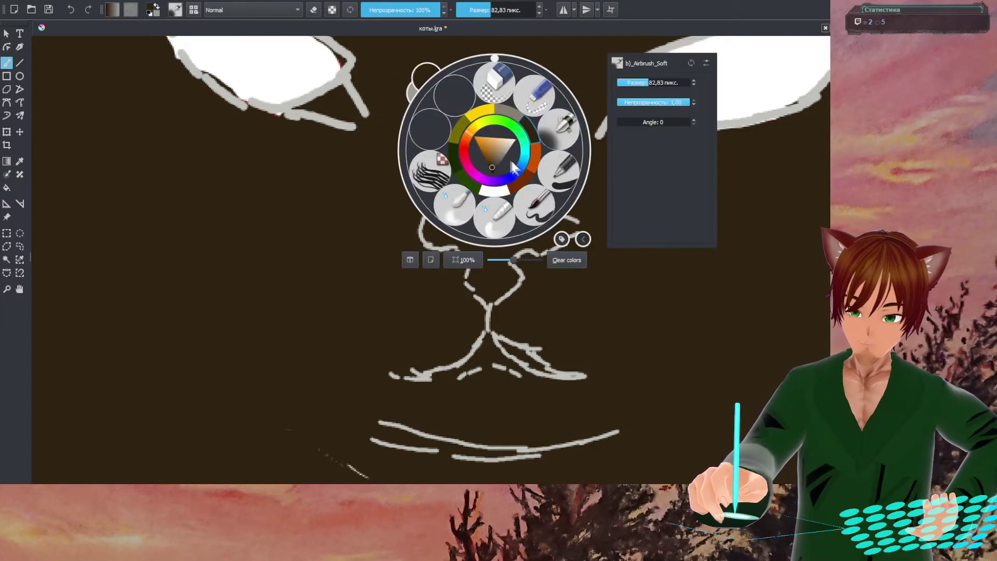
{"action": "left_click", "coordinate": [503, 196]}
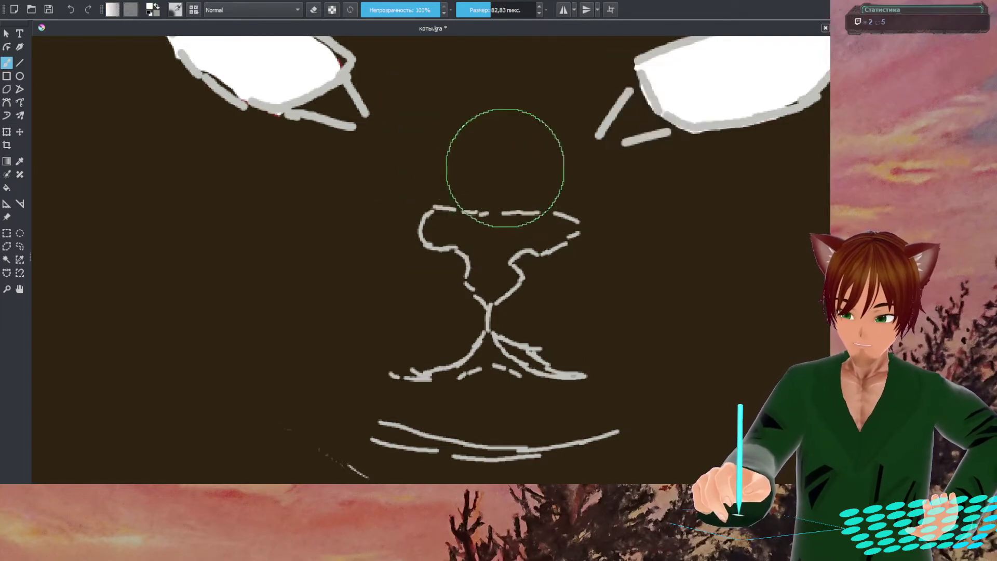
{"action": "right_click", "coordinate": [506, 169]}
{"action": "left_click", "coordinate": [652, 105]}
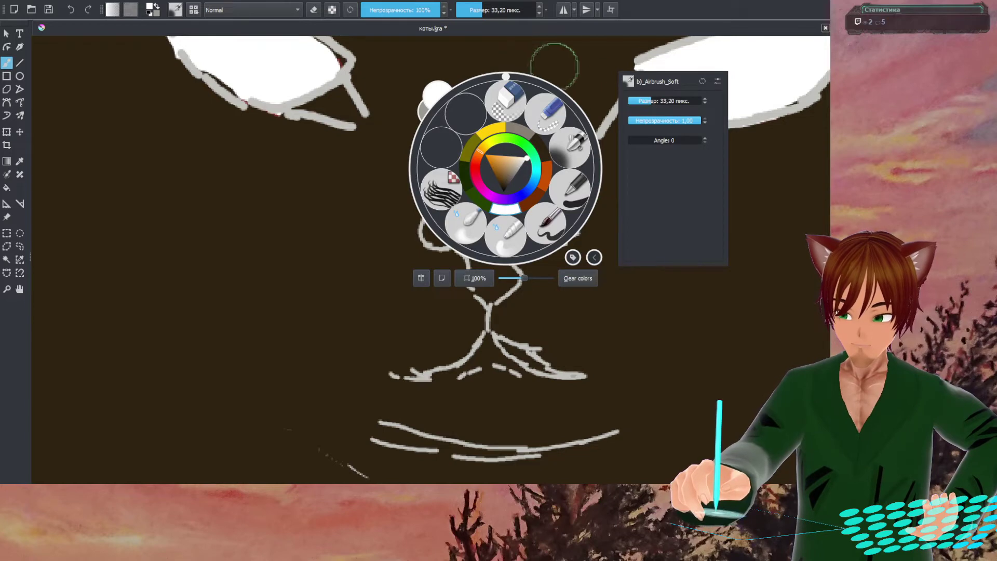
{"action": "left_click", "coordinate": [557, 58]}
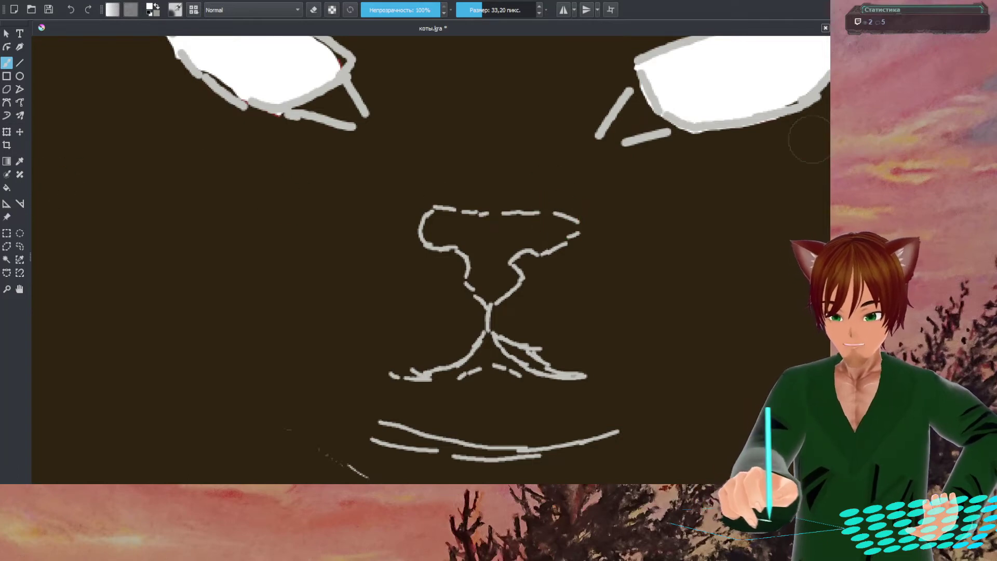
- Try a contiguous colour selection on the grey sketch lines, deselect, and return to the brush
{"action": "left_click", "coordinate": [6, 259]}
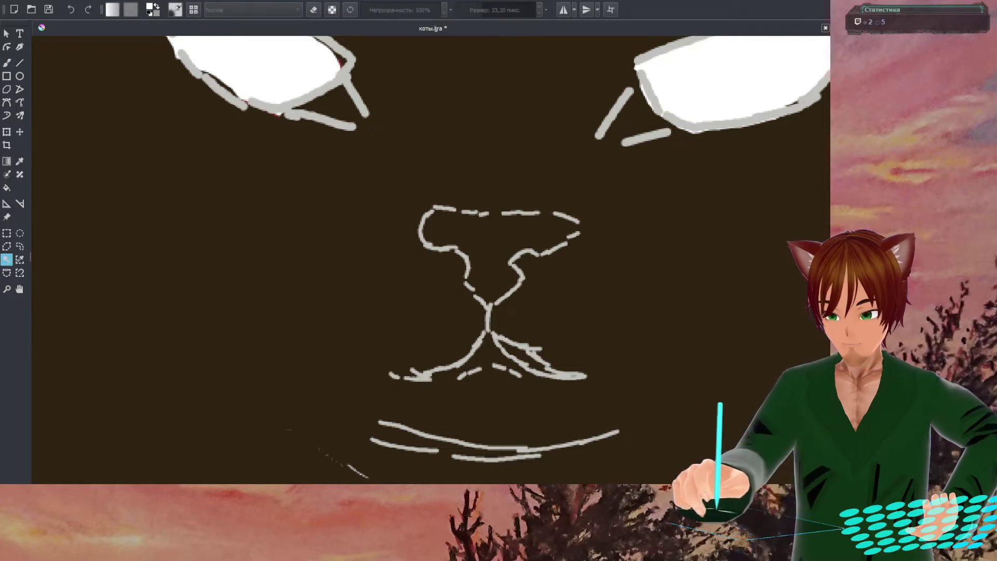
{"action": "left_click", "coordinate": [489, 242]}
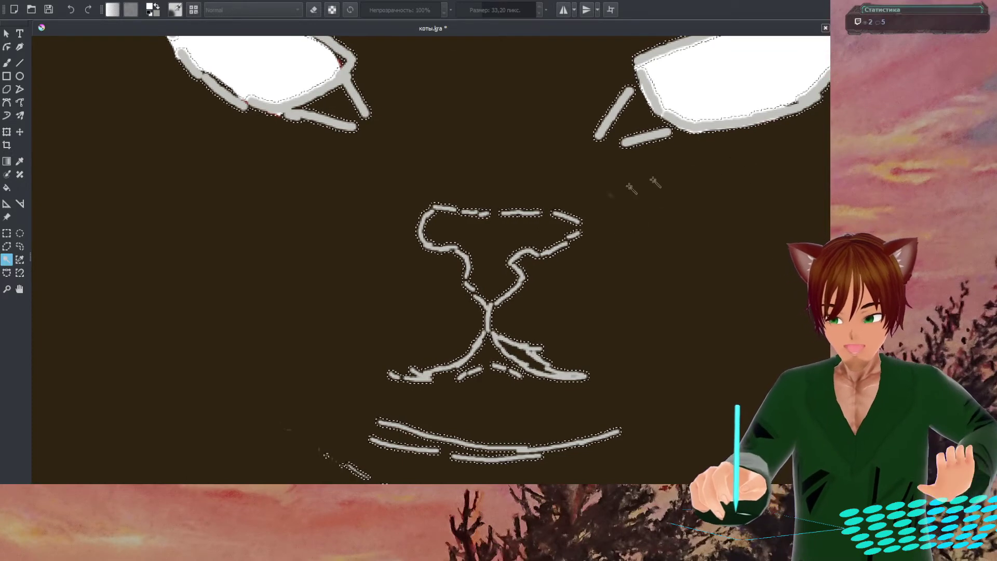
{"action": "key", "text": "ctrl+shift+a"}
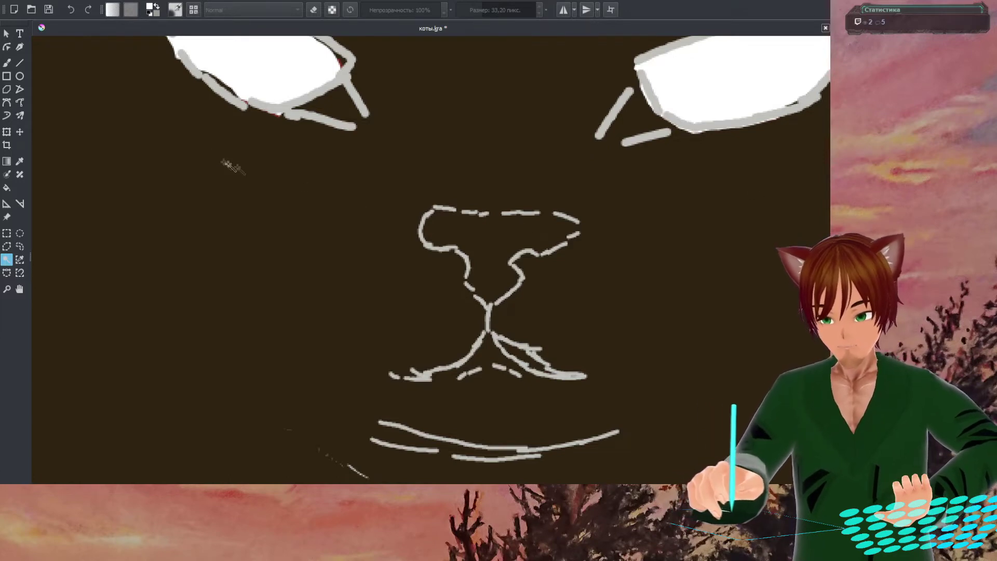
{"action": "left_click", "coordinate": [7, 62]}
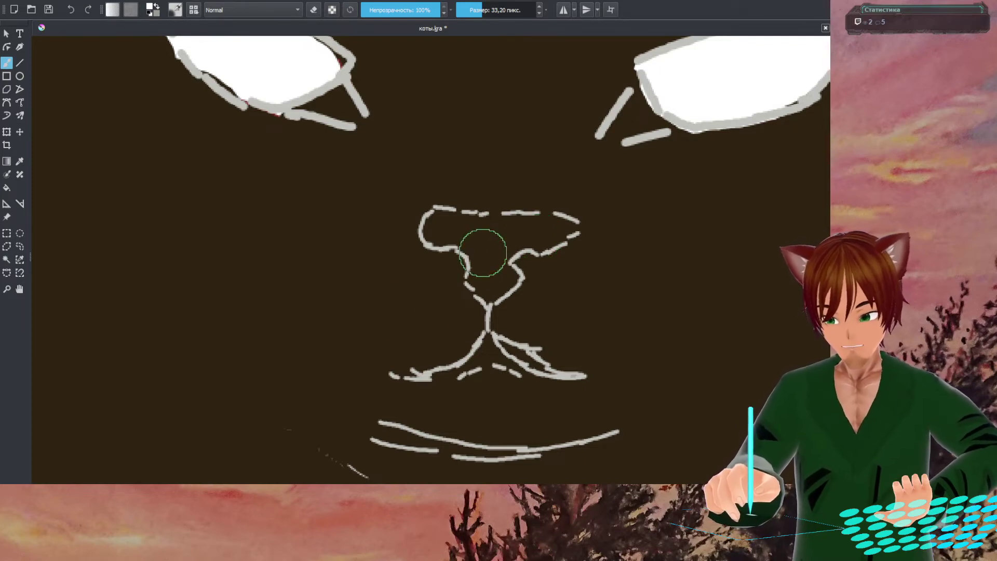
- Zoom in on the nose and shrink the airbrush to 11.94 px
{"action": "scroll", "coordinate": [492, 277], "scroll_direction": "down", "scroll_amount": 3}
{"action": "scroll", "coordinate": [491, 276], "scroll_direction": "up", "scroll_amount": 8}
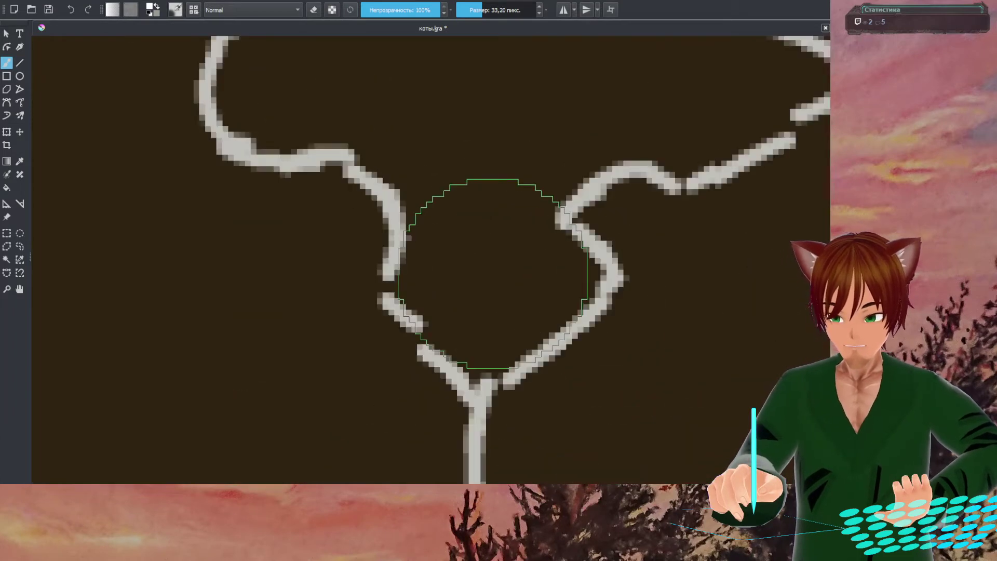
{"action": "scroll", "coordinate": [493, 274], "scroll_direction": "down", "scroll_amount": 2}
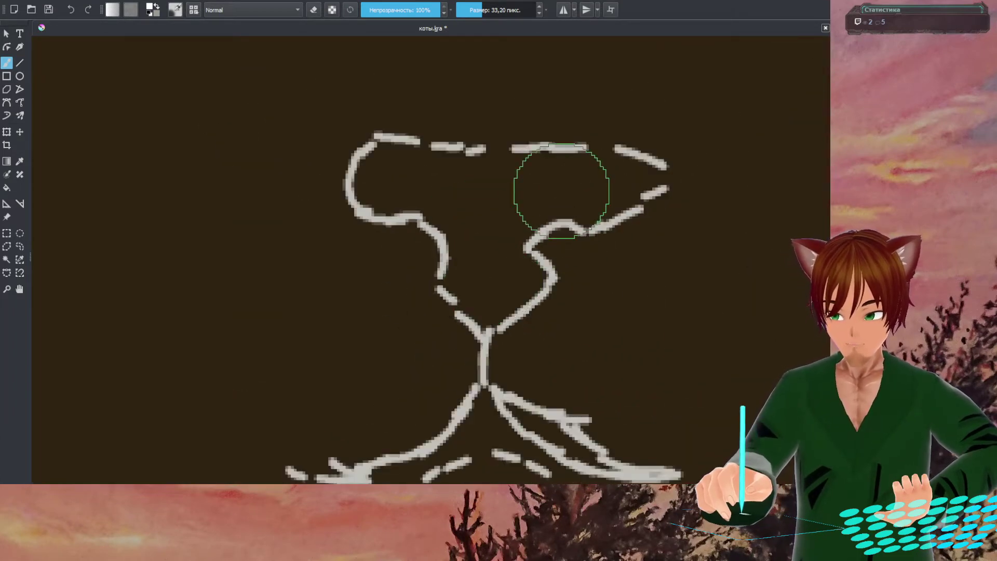
{"action": "right_click", "coordinate": [557, 207]}
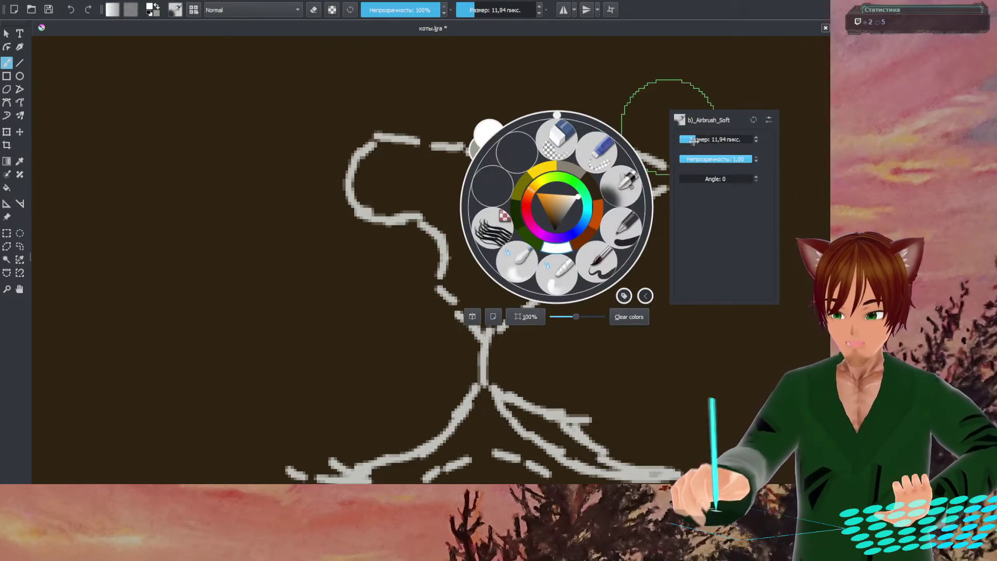
{"action": "left_click", "coordinate": [626, 90]}
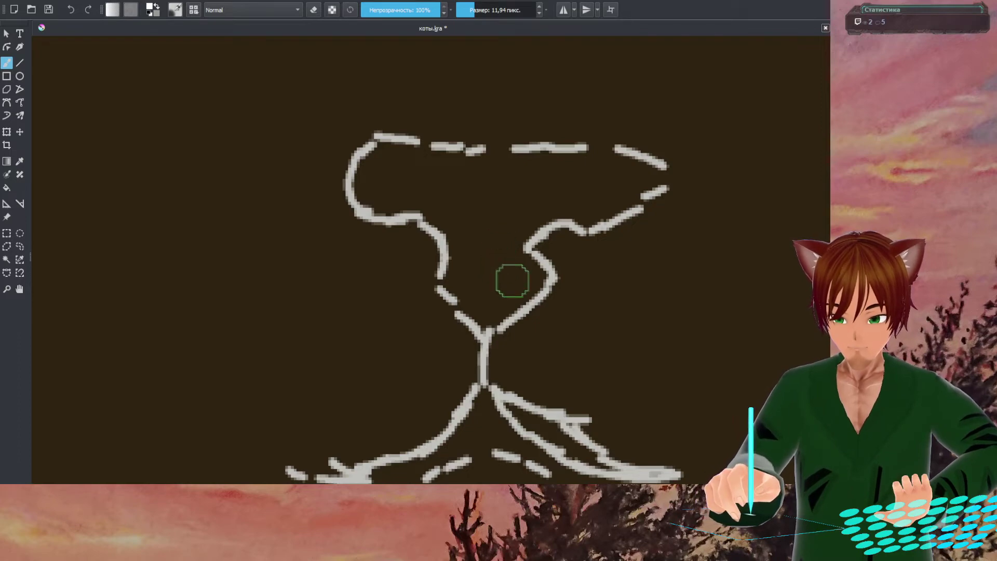
- Paint trial light, white and grey strokes inside the nose, then undo them all
{"action": "left_click", "coordinate": [520, 267]}
{"action": "mouse_move", "coordinate": [526, 264]}
{"action": "left_mouse_down"}
{"action": "mouse_move", "coordinate": [506, 304]}
{"action": "mouse_move", "coordinate": [523, 284]}
{"action": "left_mouse_up"}
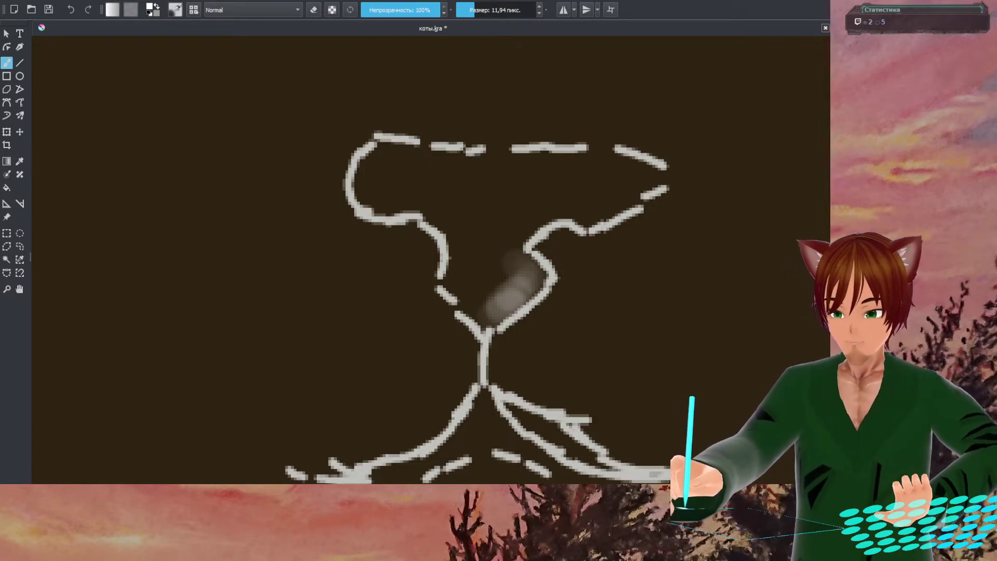
{"action": "mouse_move", "coordinate": [515, 258]}
{"action": "left_mouse_down"}
{"action": "mouse_move", "coordinate": [488, 280]}
{"action": "mouse_move", "coordinate": [496, 254]}
{"action": "mouse_move", "coordinate": [476, 290]}
{"action": "mouse_move", "coordinate": [500, 222]}
{"action": "mouse_move", "coordinate": [489, 263]}
{"action": "mouse_move", "coordinate": [519, 239]}
{"action": "left_mouse_up"}
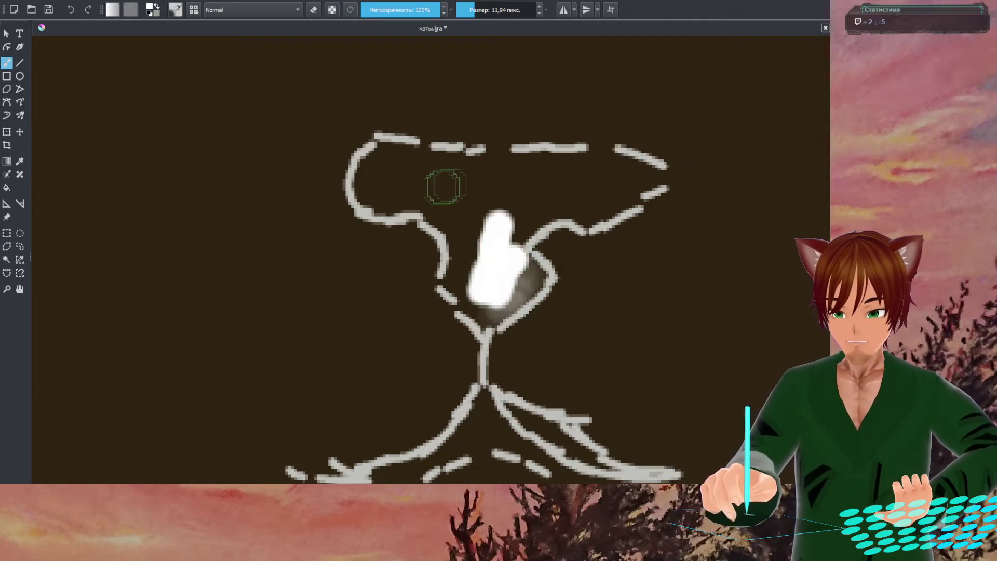
{"action": "key", "text": "ctrl+z"}
{"action": "key", "text": "ctrl+z"}
{"action": "key", "text": "ctrl+z"}
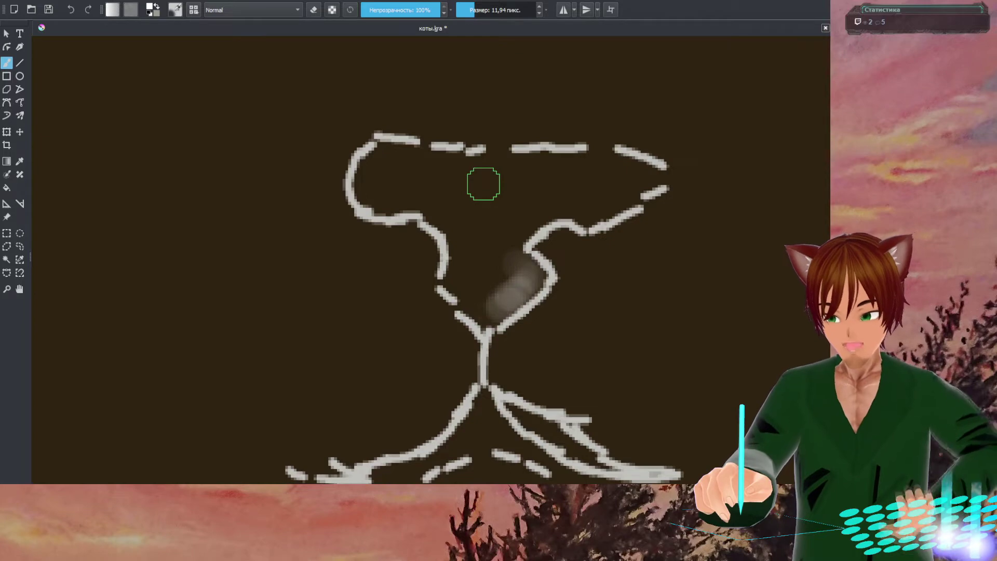
{"action": "key", "text": "ctrl+z"}
{"action": "key", "text": "ctrl+z"}
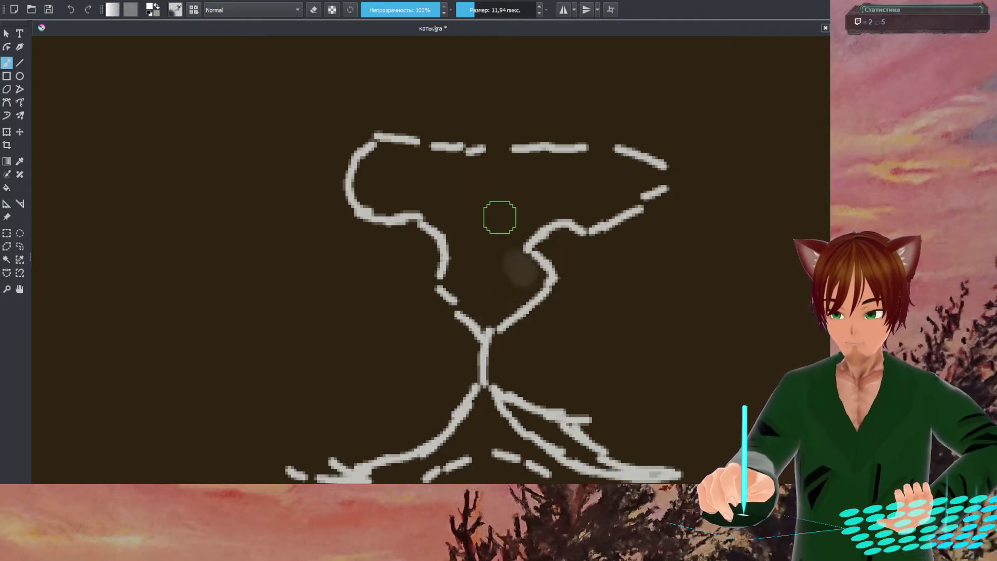
{"action": "mouse_move", "coordinate": [499, 225]}
{"action": "left_mouse_down"}
{"action": "mouse_move", "coordinate": [518, 207]}
{"action": "mouse_move", "coordinate": [495, 279]}
{"action": "left_mouse_up"}
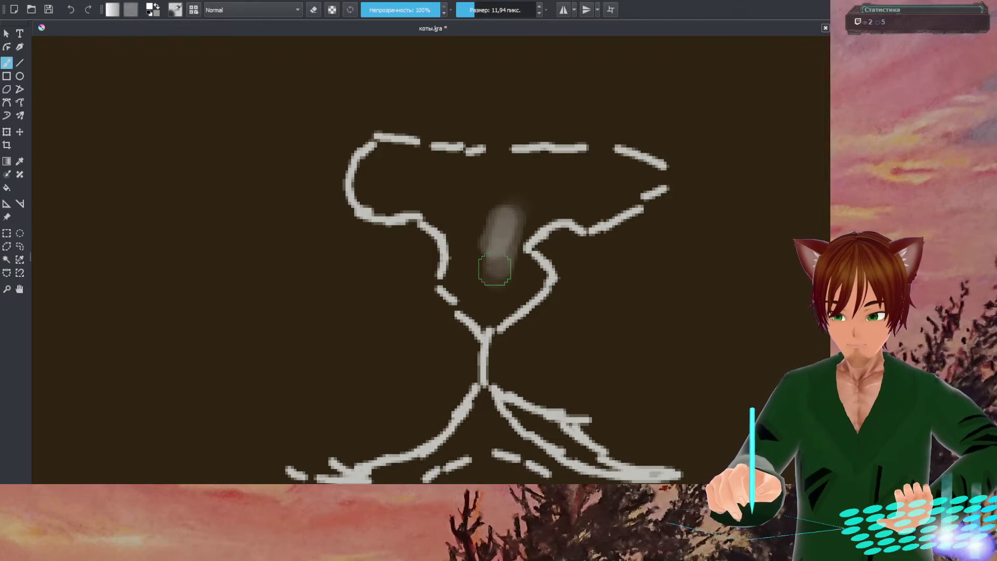
{"action": "key", "text": "ctrl+z"}
{"action": "key", "text": "ctrl+z"}
{"action": "key", "text": "ctrl+z"}
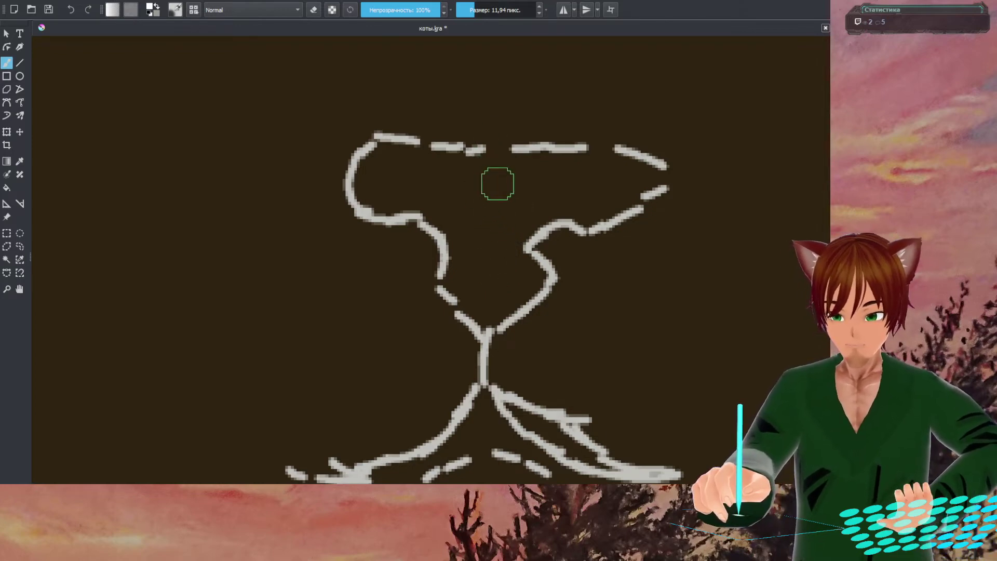
{"action": "right_click", "coordinate": [495, 189]}
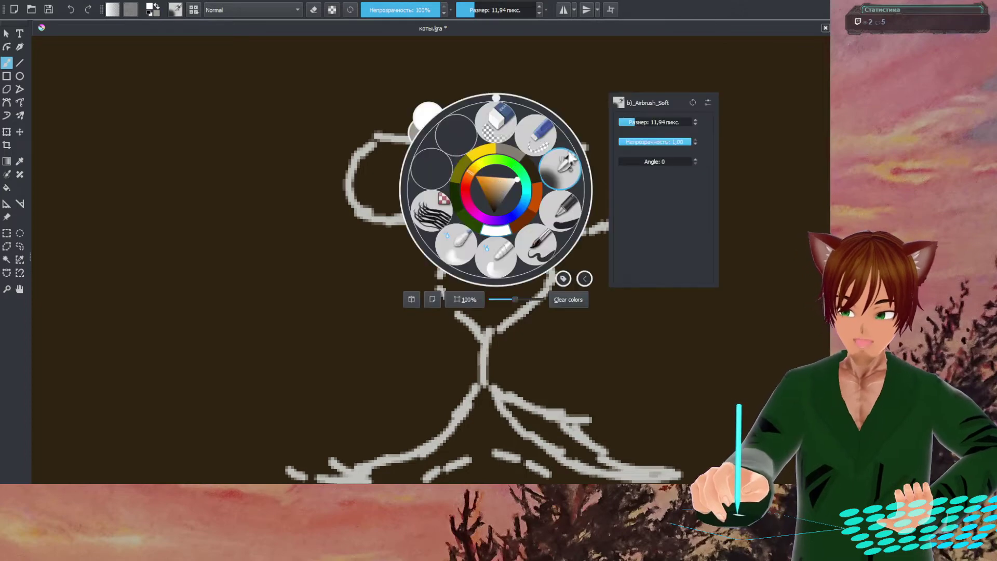
- Return the Airbrush_Soft size to 11.94 px after it grew to 32.57 px
{"action": "left_click", "coordinate": [563, 174]}
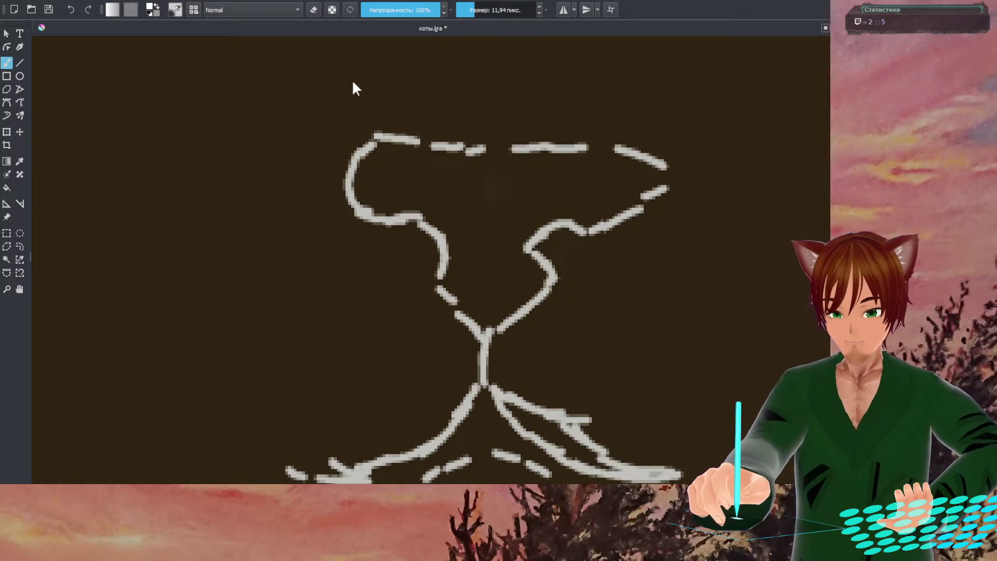
{"action": "key", "text": "bracketright"}
{"action": "key", "text": "bracketright"}
{"action": "key", "text": "bracketright"}
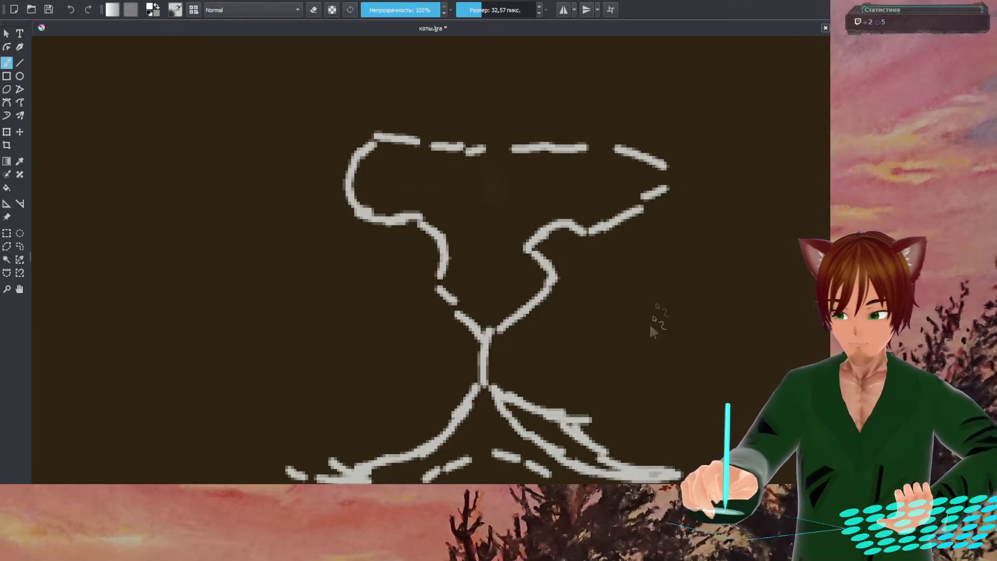
{"action": "right_click", "coordinate": [612, 351]}
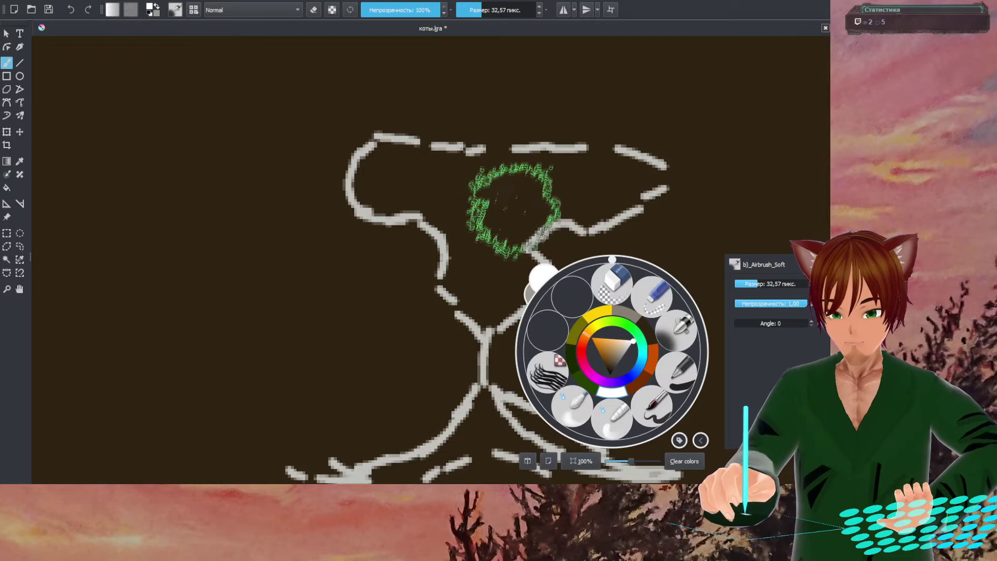
{"action": "right_click", "coordinate": [513, 210]}
{"action": "right_click", "coordinate": [522, 207]}
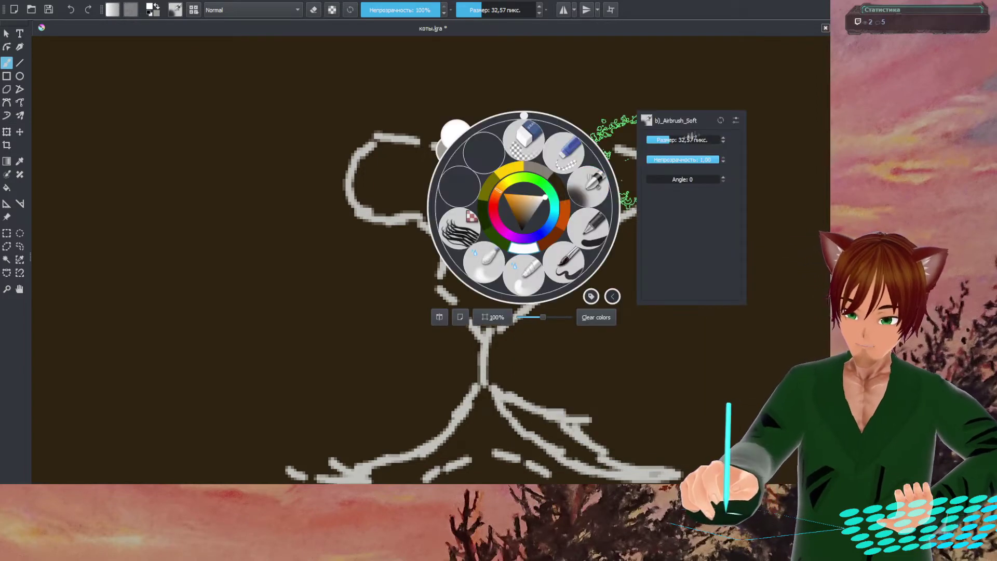
{"action": "left_click_drag", "start_coordinate": [660, 144], "coordinate": [656, 141]}
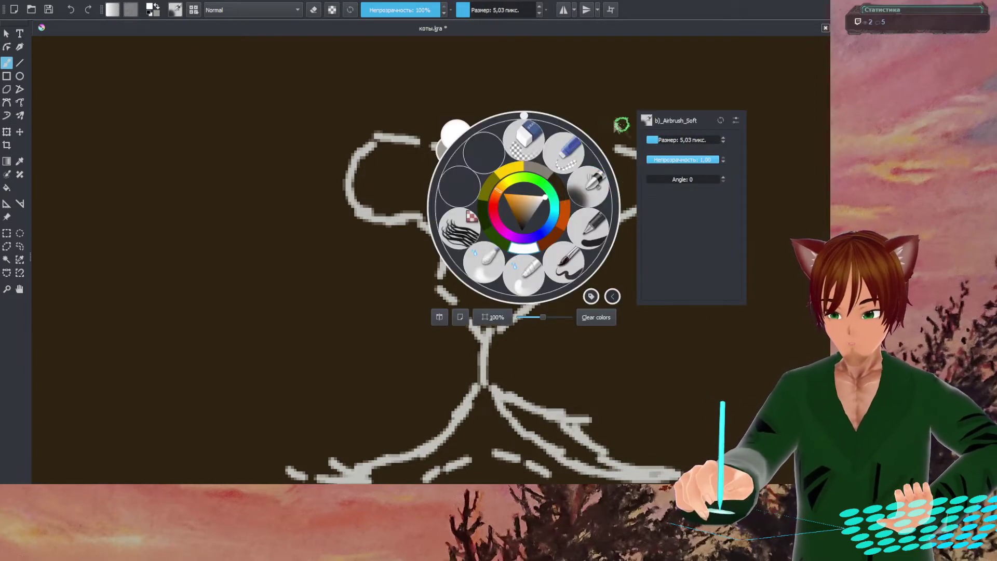
{"action": "left_click_drag", "start_coordinate": [663, 141], "coordinate": [662, 141]}
{"action": "left_click", "coordinate": [616, 89]}
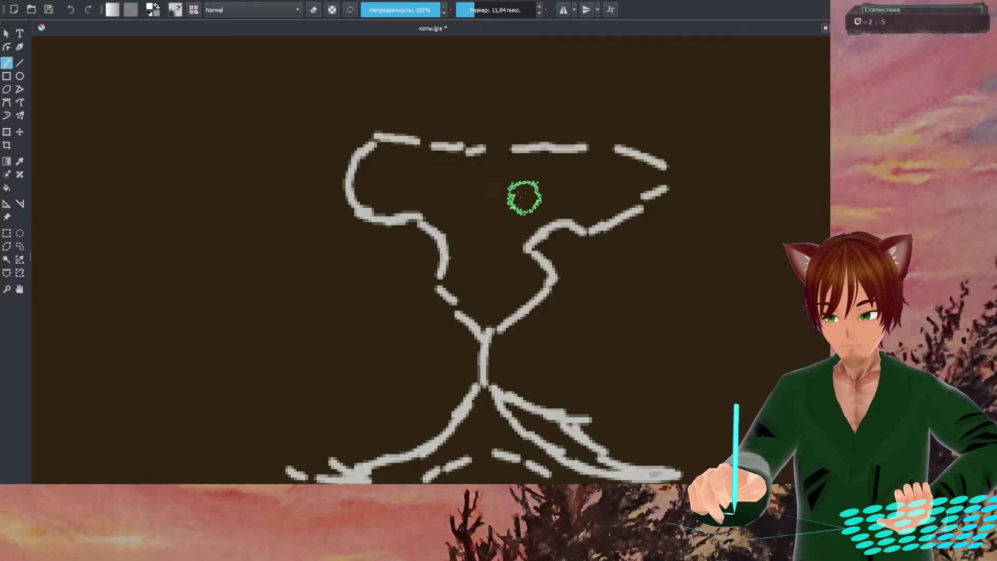
- Shade soft grey down the nose bridge and across the nose's top edge to its right tip
{"action": "mouse_move", "coordinate": [540, 189]}
{"action": "left_mouse_down"}
{"action": "mouse_move", "coordinate": [504, 235]}
{"action": "mouse_move", "coordinate": [548, 196]}
{"action": "mouse_move", "coordinate": [519, 224]}
{"action": "mouse_move", "coordinate": [517, 266]}
{"action": "mouse_move", "coordinate": [512, 252]}
{"action": "mouse_move", "coordinate": [521, 279]}
{"action": "left_mouse_up"}
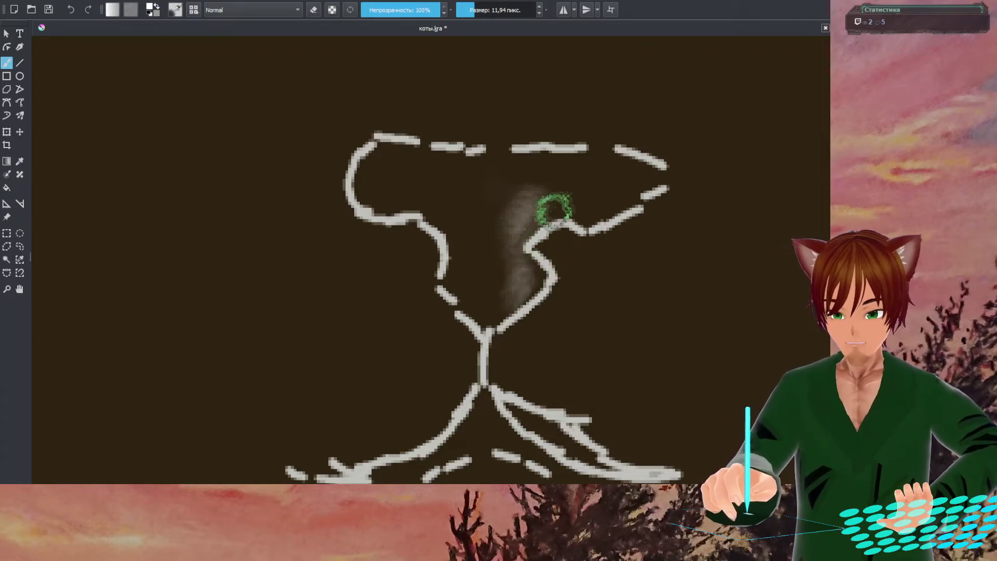
{"action": "mouse_move", "coordinate": [483, 162]}
{"action": "left_mouse_down"}
{"action": "mouse_move", "coordinate": [532, 162]}
{"action": "mouse_move", "coordinate": [534, 153]}
{"action": "mouse_move", "coordinate": [514, 160]}
{"action": "mouse_move", "coordinate": [587, 163]}
{"action": "left_mouse_up"}
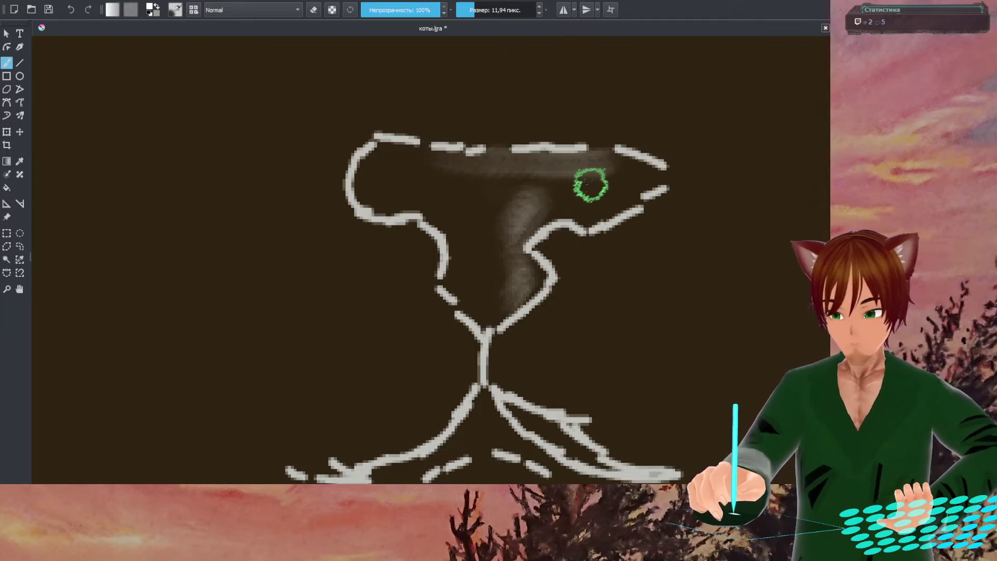
{"action": "mouse_move", "coordinate": [572, 161]}
{"action": "left_mouse_down"}
{"action": "mouse_move", "coordinate": [638, 170]}
{"action": "mouse_move", "coordinate": [628, 183]}
{"action": "mouse_move", "coordinate": [649, 176]}
{"action": "mouse_move", "coordinate": [577, 211]}
{"action": "mouse_move", "coordinate": [657, 177]}
{"action": "mouse_move", "coordinate": [629, 166]}
{"action": "mouse_move", "coordinate": [649, 180]}
{"action": "mouse_move", "coordinate": [580, 213]}
{"action": "mouse_move", "coordinate": [621, 206]}
{"action": "mouse_move", "coordinate": [545, 214]}
{"action": "mouse_move", "coordinate": [518, 253]}
{"action": "mouse_move", "coordinate": [518, 267]}
{"action": "mouse_move", "coordinate": [542, 277]}
{"action": "mouse_move", "coordinate": [525, 291]}
{"action": "mouse_move", "coordinate": [532, 284]}
{"action": "mouse_move", "coordinate": [492, 283]}
{"action": "mouse_move", "coordinate": [519, 218]}
{"action": "mouse_move", "coordinate": [603, 178]}
{"action": "mouse_move", "coordinate": [509, 157]}
{"action": "mouse_move", "coordinate": [593, 156]}
{"action": "mouse_move", "coordinate": [630, 165]}
{"action": "mouse_move", "coordinate": [634, 182]}
{"action": "mouse_move", "coordinate": [656, 180]}
{"action": "left_mouse_up"}
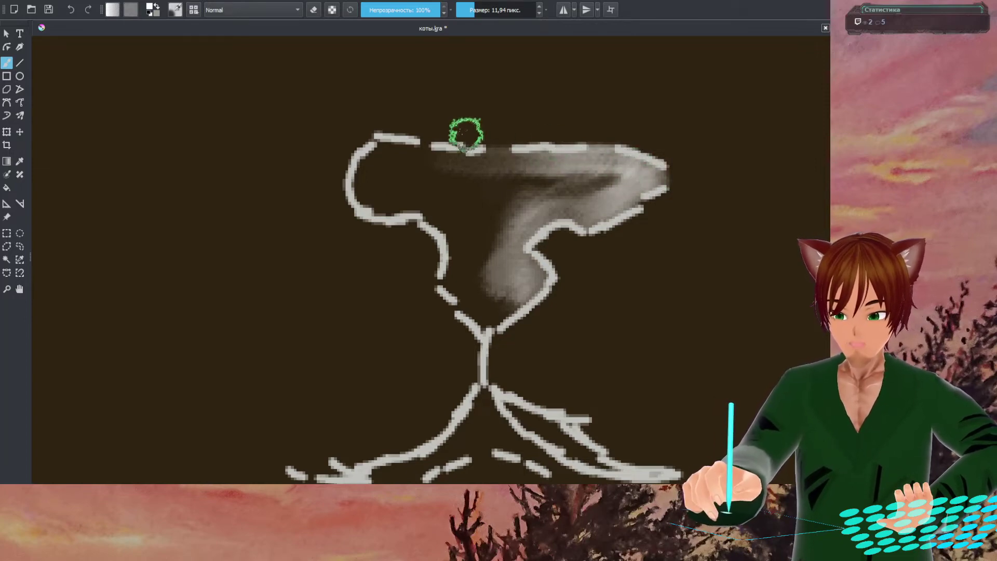
{"action": "mouse_move", "coordinate": [492, 149]}
{"action": "left_mouse_down"}
{"action": "mouse_move", "coordinate": [443, 150]}
{"action": "mouse_move", "coordinate": [589, 164]}
{"action": "mouse_move", "coordinate": [462, 142]}
{"action": "mouse_move", "coordinate": [490, 170]}
{"action": "mouse_move", "coordinate": [445, 170]}
{"action": "mouse_move", "coordinate": [442, 191]}
{"action": "mouse_move", "coordinate": [443, 181]}
{"action": "mouse_move", "coordinate": [427, 184]}
{"action": "mouse_move", "coordinate": [437, 207]}
{"action": "mouse_move", "coordinate": [428, 234]}
{"action": "mouse_move", "coordinate": [469, 205]}
{"action": "mouse_move", "coordinate": [447, 213]}
{"action": "mouse_move", "coordinate": [497, 193]}
{"action": "mouse_move", "coordinate": [465, 193]}
{"action": "mouse_move", "coordinate": [552, 191]}
{"action": "mouse_move", "coordinate": [510, 196]}
{"action": "mouse_move", "coordinate": [560, 201]}
{"action": "mouse_move", "coordinate": [485, 207]}
{"action": "mouse_move", "coordinate": [542, 227]}
{"action": "mouse_move", "coordinate": [493, 263]}
{"action": "mouse_move", "coordinate": [515, 237]}
{"action": "mouse_move", "coordinate": [569, 216]}
{"action": "mouse_move", "coordinate": [547, 223]}
{"action": "mouse_move", "coordinate": [473, 193]}
{"action": "mouse_move", "coordinate": [540, 190]}
{"action": "mouse_move", "coordinate": [480, 187]}
{"action": "mouse_move", "coordinate": [544, 188]}
{"action": "mouse_move", "coordinate": [537, 182]}
{"action": "mouse_move", "coordinate": [556, 192]}
{"action": "mouse_move", "coordinate": [551, 200]}
{"action": "mouse_move", "coordinate": [548, 185]}
{"action": "mouse_move", "coordinate": [605, 193]}
{"action": "mouse_move", "coordinate": [537, 179]}
{"action": "mouse_move", "coordinate": [610, 195]}
{"action": "mouse_move", "coordinate": [572, 187]}
{"action": "mouse_move", "coordinate": [603, 182]}
{"action": "mouse_move", "coordinate": [494, 238]}
{"action": "mouse_move", "coordinate": [687, 195]}
{"action": "mouse_move", "coordinate": [547, 260]}
{"action": "mouse_move", "coordinate": [687, 191]}
{"action": "left_mouse_up"}
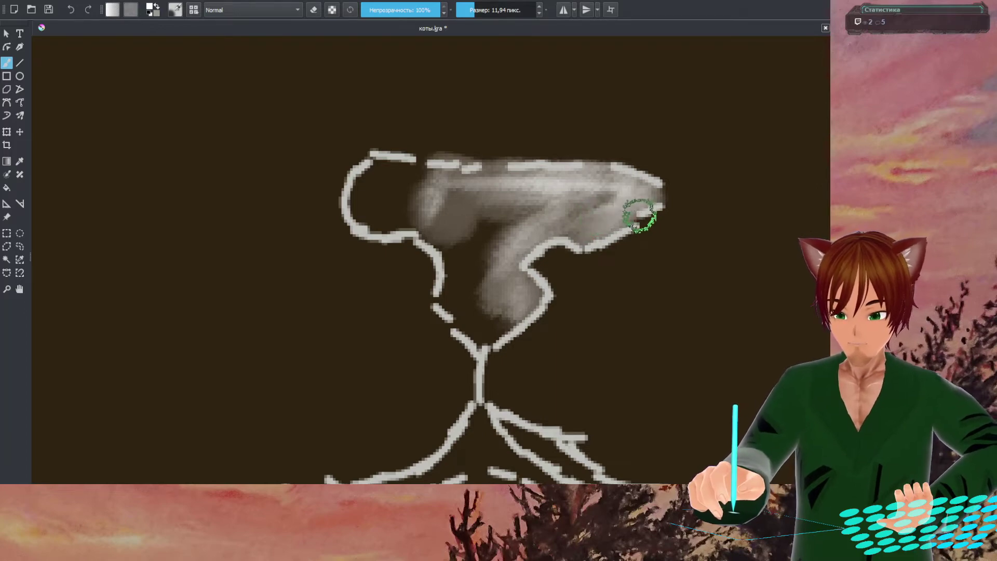
- Airbrush the nose's right tip lighter, toward a near-white highlight
{"action": "mouse_move", "coordinate": [646, 197]}
{"action": "left_mouse_down"}
{"action": "mouse_move", "coordinate": [641, 211]}
{"action": "mouse_move", "coordinate": [649, 211]}
{"action": "mouse_move", "coordinate": [652, 201]}
{"action": "mouse_move", "coordinate": [641, 207]}
{"action": "mouse_move", "coordinate": [653, 198]}
{"action": "mouse_move", "coordinate": [597, 211]}
{"action": "mouse_move", "coordinate": [614, 245]}
{"action": "mouse_move", "coordinate": [602, 251]}
{"action": "left_mouse_up"}
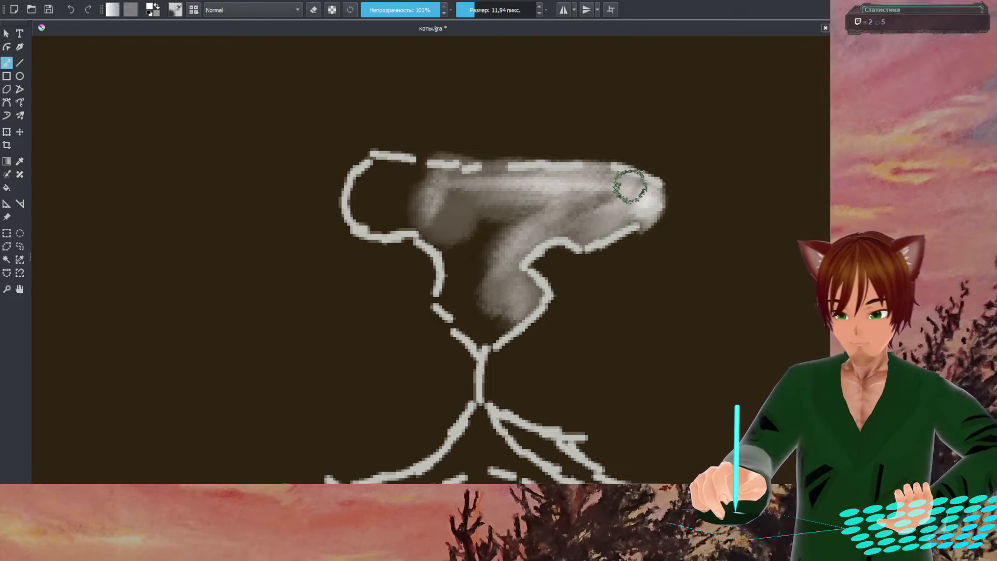
{"action": "right_click", "coordinate": [612, 167]}
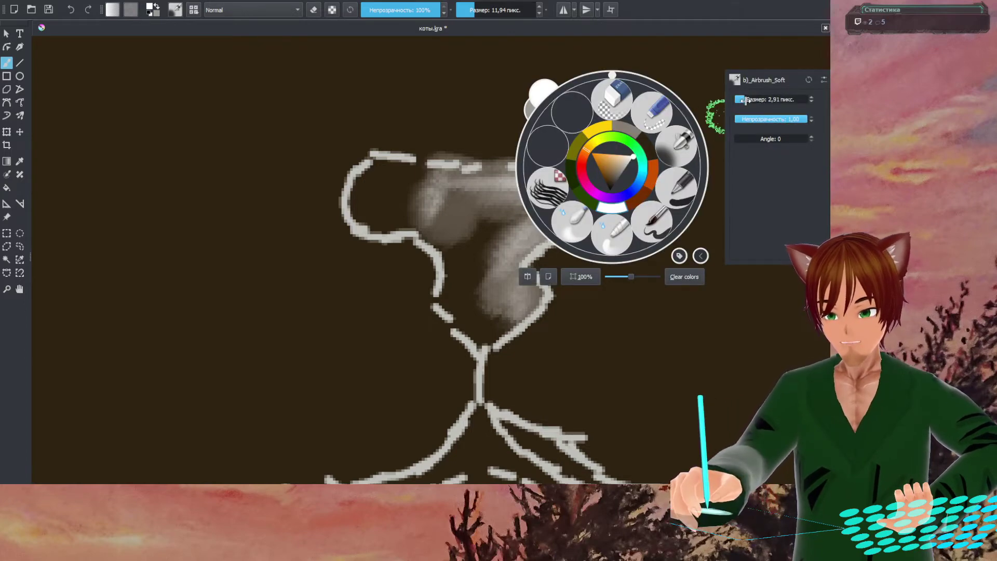
- Shrink the brush to 2.12 px and pick a dark brown paint colour
{"action": "left_click_drag", "start_coordinate": [746, 100], "coordinate": [742, 100]}
{"action": "left_click", "coordinate": [702, 74]}
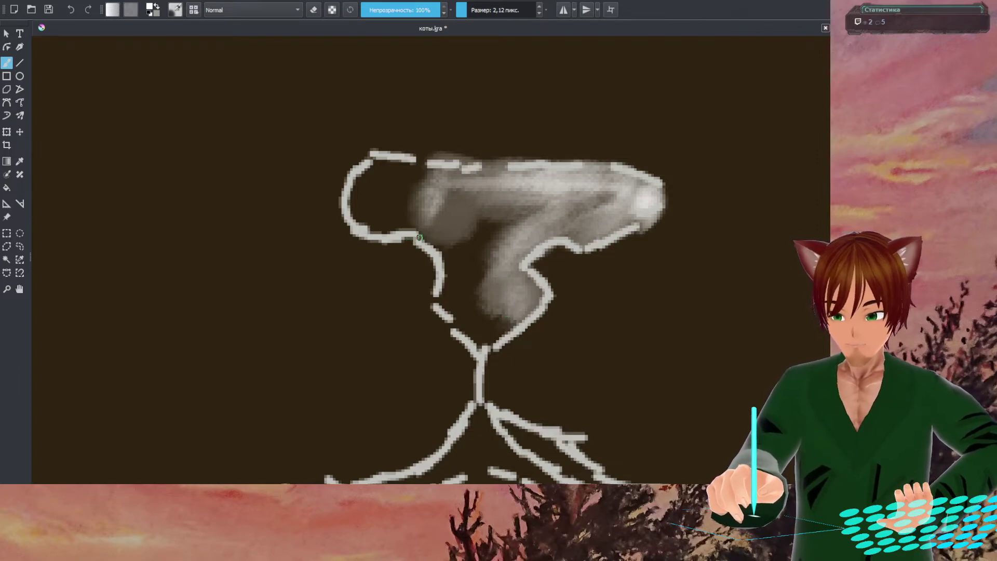
{"action": "right_click", "coordinate": [386, 175]}
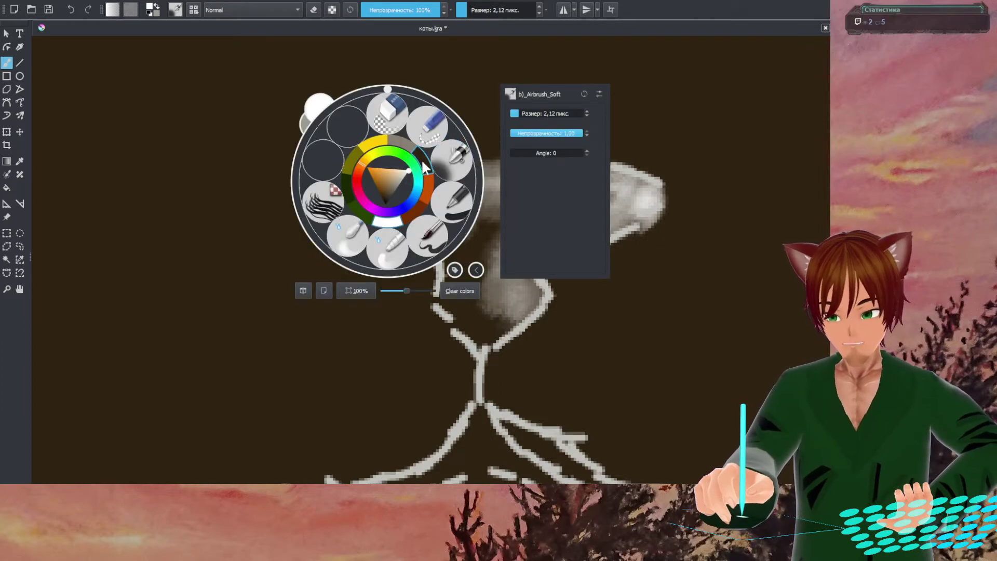
{"action": "key", "text": "d"}
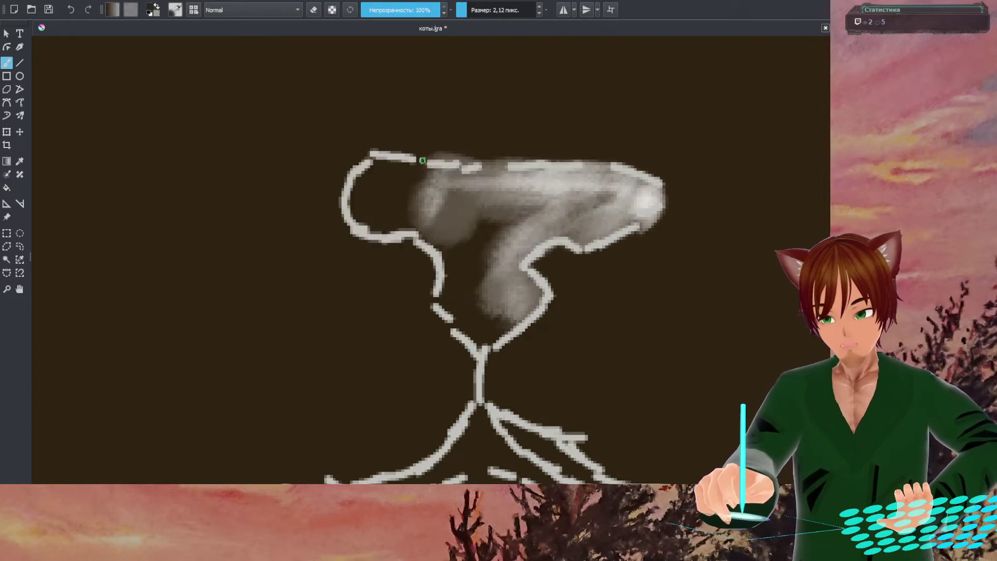
{"action": "right_click", "coordinate": [398, 173]}
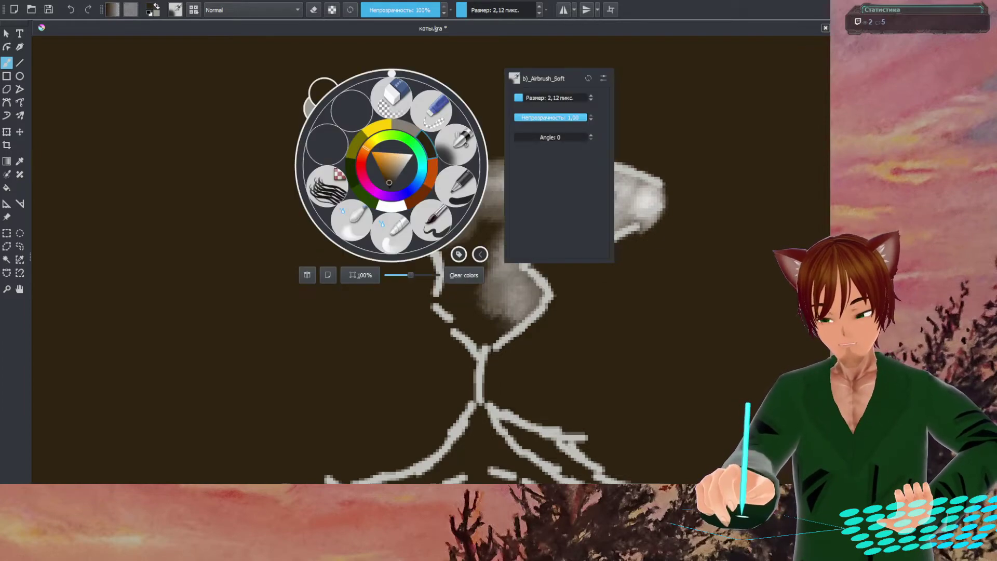
{"action": "left_click", "coordinate": [388, 181]}
{"action": "left_click_drag", "start_coordinate": [388, 182], "coordinate": [396, 186]}
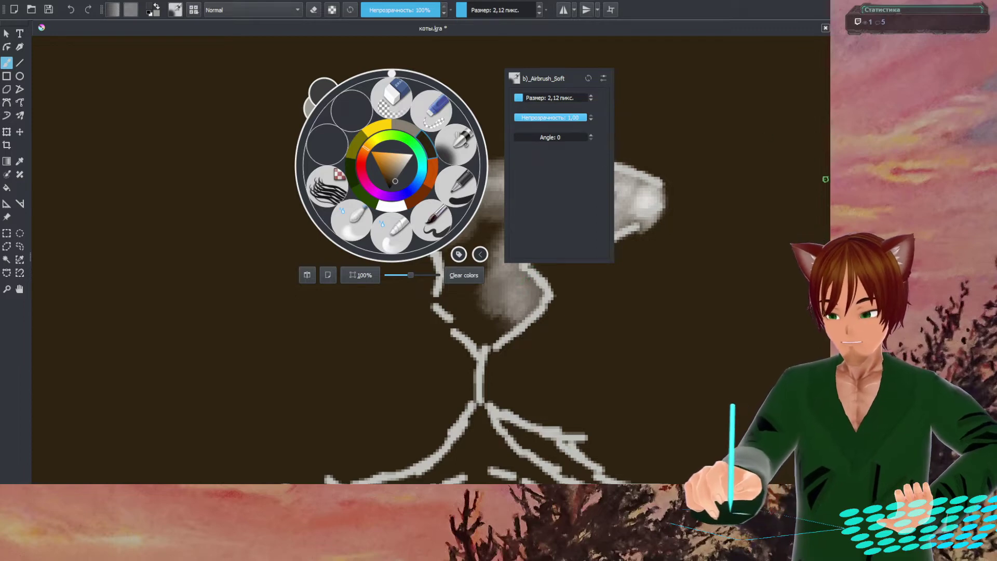
{"action": "left_click", "coordinate": [520, 313]}
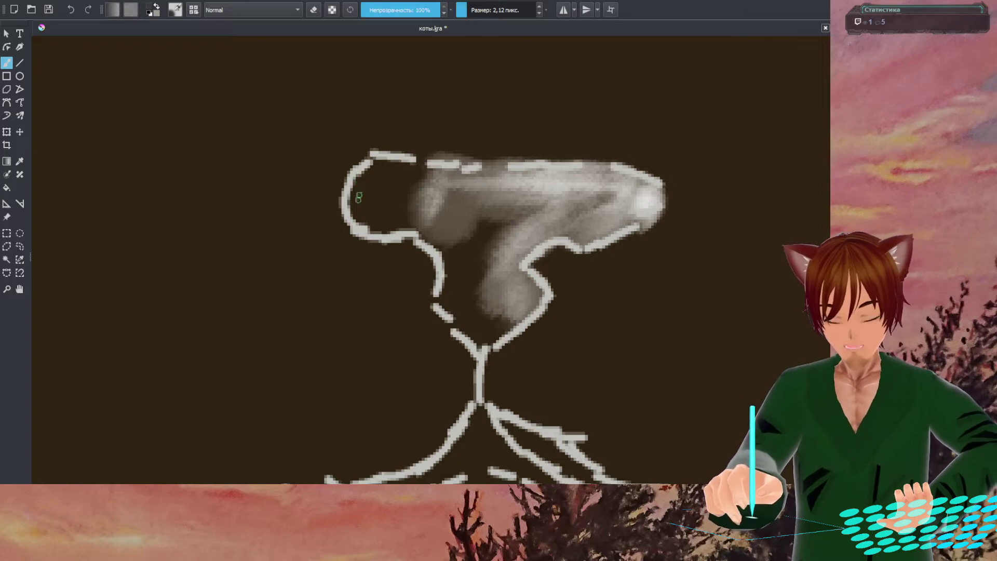
- Lighten the colour to a brownish grey and enlarge the airbrush to about 18.45 px
{"action": "right_click", "coordinate": [396, 187]}
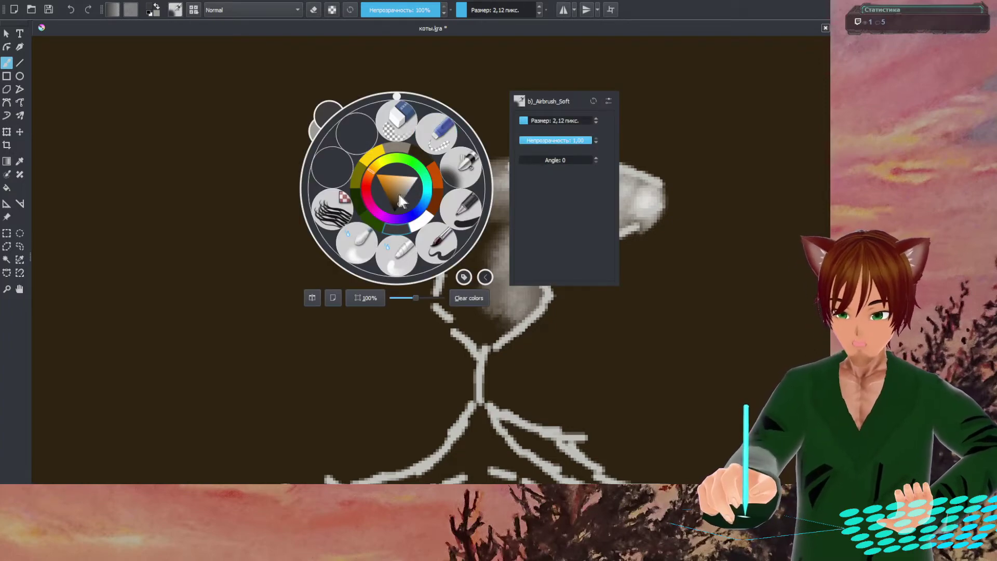
{"action": "left_click_drag", "start_coordinate": [400, 204], "coordinate": [402, 199]}
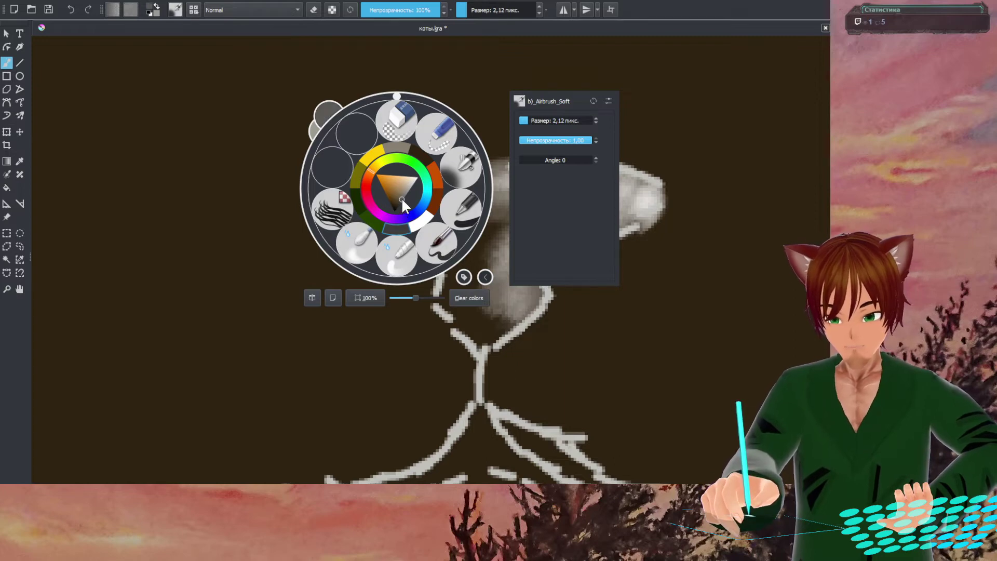
{"action": "left_click", "coordinate": [249, 285]}
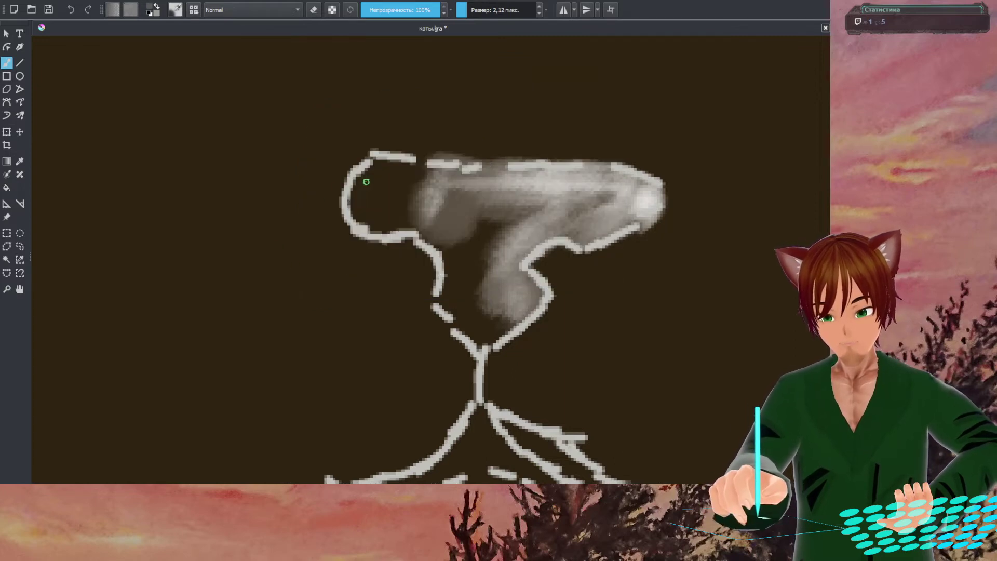
{"action": "right_click", "coordinate": [388, 189]}
{"action": "left_click_drag", "start_coordinate": [543, 131], "coordinate": [528, 129]}
{"action": "left_click", "coordinate": [252, 97]}
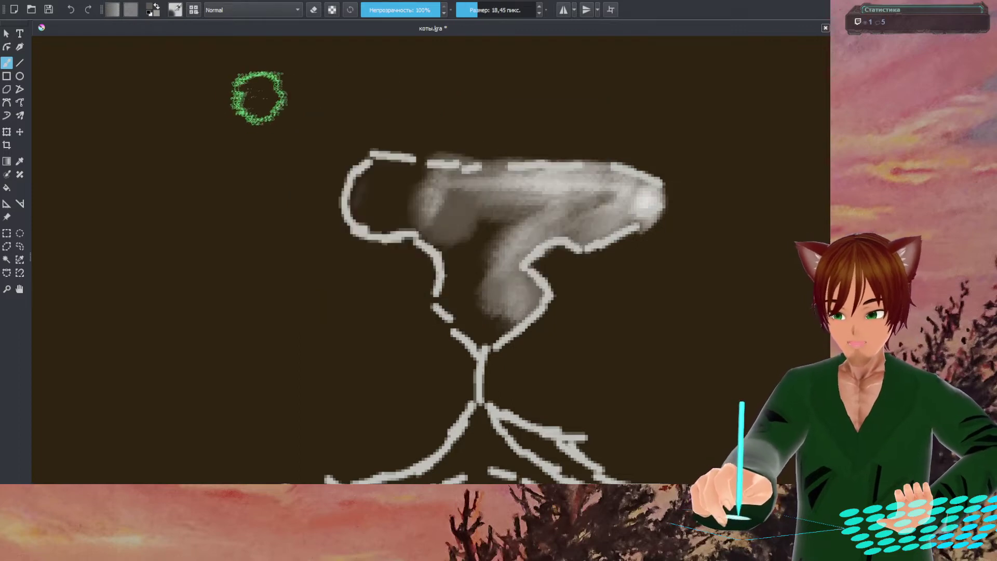
- Fill the nose's left side and lower stem with darker grey airbrush shading
{"action": "mouse_move", "coordinate": [383, 190]}
{"action": "left_mouse_down"}
{"action": "mouse_move", "coordinate": [413, 181]}
{"action": "mouse_move", "coordinate": [375, 199]}
{"action": "mouse_move", "coordinate": [400, 209]}
{"action": "mouse_move", "coordinate": [375, 192]}
{"action": "mouse_move", "coordinate": [402, 182]}
{"action": "mouse_move", "coordinate": [371, 189]}
{"action": "mouse_move", "coordinate": [395, 171]}
{"action": "mouse_move", "coordinate": [415, 177]}
{"action": "mouse_move", "coordinate": [369, 185]}
{"action": "mouse_move", "coordinate": [370, 213]}
{"action": "mouse_move", "coordinate": [391, 222]}
{"action": "mouse_move", "coordinate": [401, 208]}
{"action": "mouse_move", "coordinate": [372, 209]}
{"action": "mouse_move", "coordinate": [407, 210]}
{"action": "mouse_move", "coordinate": [449, 238]}
{"action": "mouse_move", "coordinate": [460, 292]}
{"action": "mouse_move", "coordinate": [479, 243]}
{"action": "mouse_move", "coordinate": [461, 299]}
{"action": "mouse_move", "coordinate": [474, 320]}
{"action": "mouse_move", "coordinate": [499, 328]}
{"action": "mouse_move", "coordinate": [478, 333]}
{"action": "mouse_move", "coordinate": [456, 311]}
{"action": "mouse_move", "coordinate": [455, 270]}
{"action": "mouse_move", "coordinate": [496, 231]}
{"action": "mouse_move", "coordinate": [456, 276]}
{"action": "mouse_move", "coordinate": [436, 239]}
{"action": "mouse_move", "coordinate": [373, 207]}
{"action": "mouse_move", "coordinate": [374, 190]}
{"action": "mouse_move", "coordinate": [362, 194]}
{"action": "mouse_move", "coordinate": [387, 171]}
{"action": "mouse_move", "coordinate": [426, 176]}
{"action": "mouse_move", "coordinate": [377, 181]}
{"action": "mouse_move", "coordinate": [368, 202]}
{"action": "mouse_move", "coordinate": [423, 231]}
{"action": "mouse_move", "coordinate": [463, 286]}
{"action": "mouse_move", "coordinate": [482, 330]}
{"action": "left_mouse_up"}
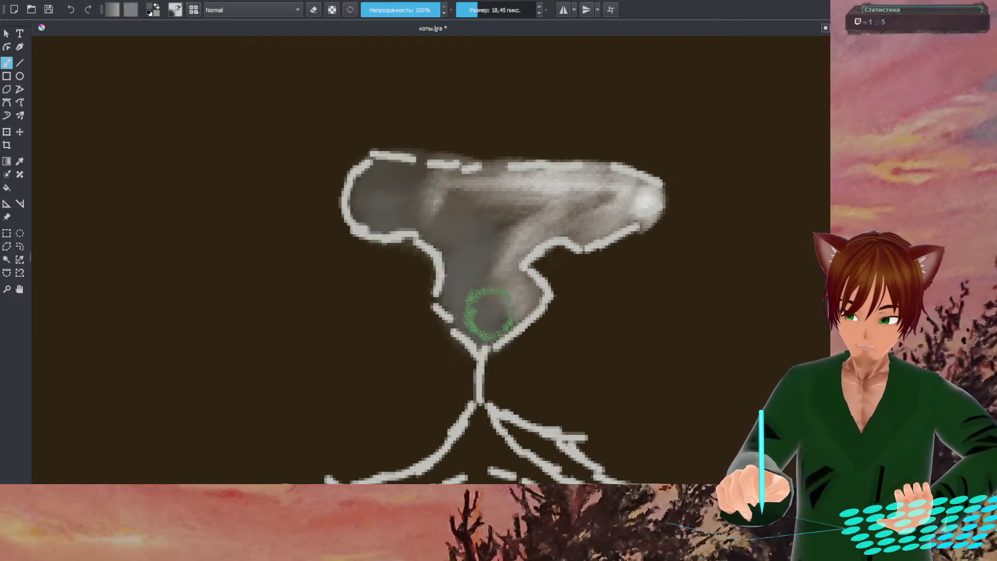
{"action": "right_click", "coordinate": [499, 348]}
{"action": "left_click", "coordinate": [326, 227]}
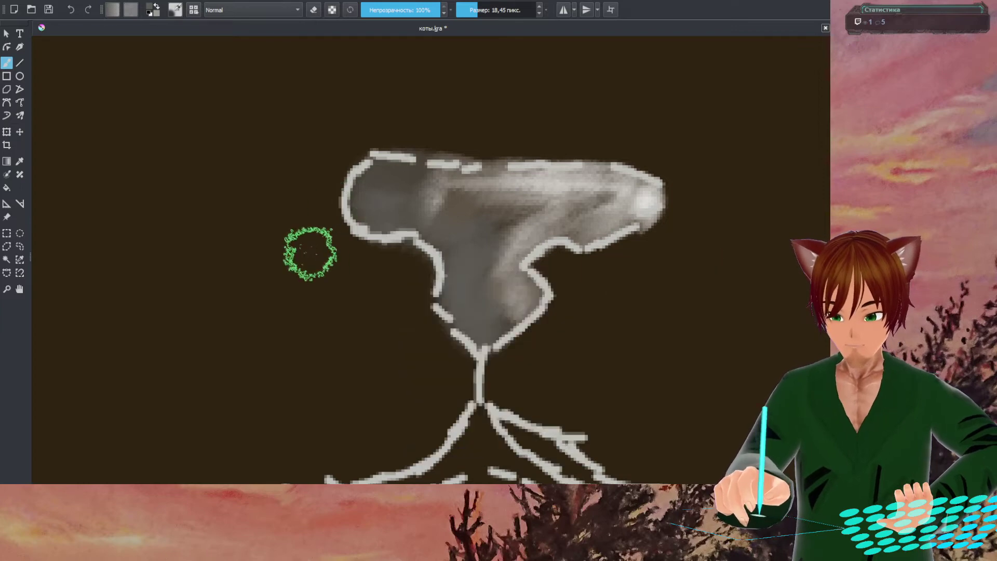
{"action": "mouse_move", "coordinate": [418, 330]}
{"action": "left_mouse_down"}
{"action": "mouse_move", "coordinate": [356, 196]}
{"action": "mouse_move", "coordinate": [380, 213]}
{"action": "mouse_move", "coordinate": [378, 263]}
{"action": "left_mouse_up"}
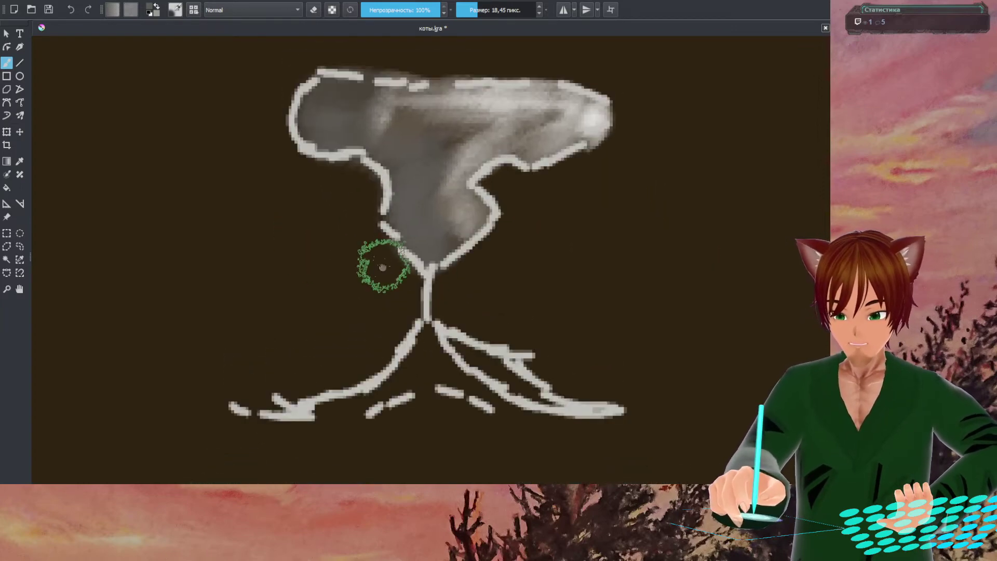
{"action": "scroll", "coordinate": [445, 222], "scroll_direction": "down", "scroll_amount": 5}
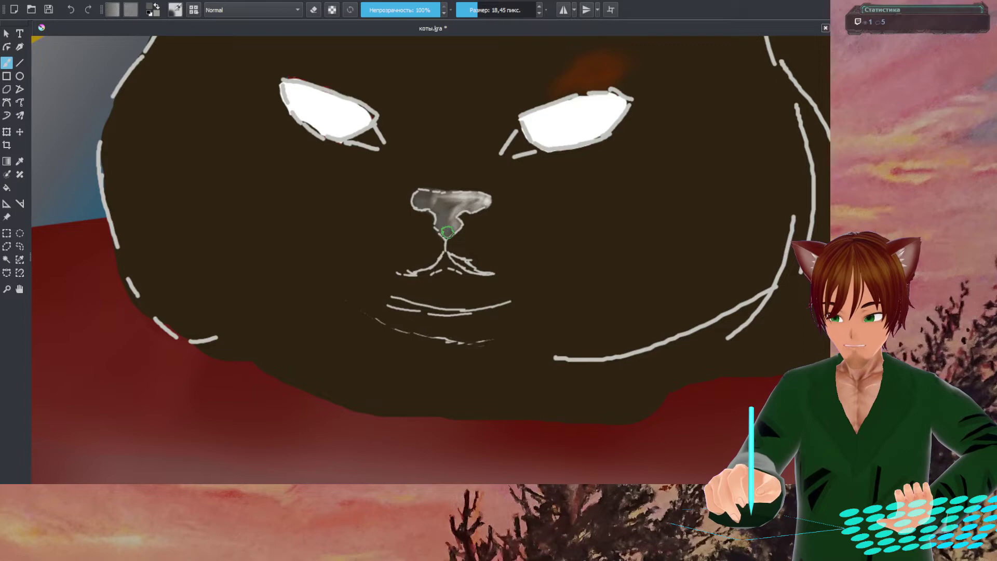
- Move the cat lower in view and switch to the b)_Basic-1 preset at 313.72 px
{"action": "scroll", "coordinate": [448, 232], "scroll_direction": "down", "scroll_amount": 6}
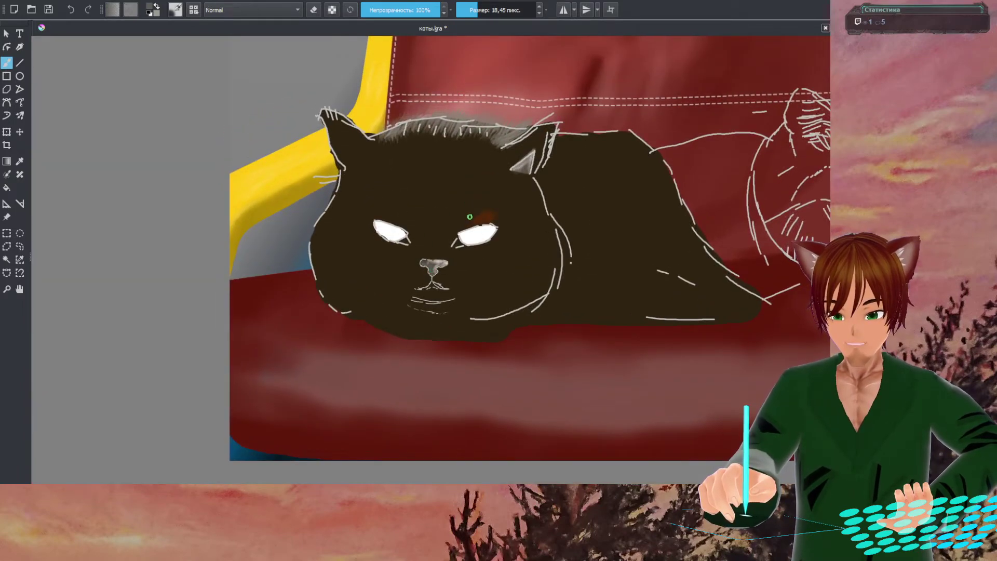
{"action": "left_click_drag", "start_coordinate": [470, 217], "coordinate": [479, 229]}
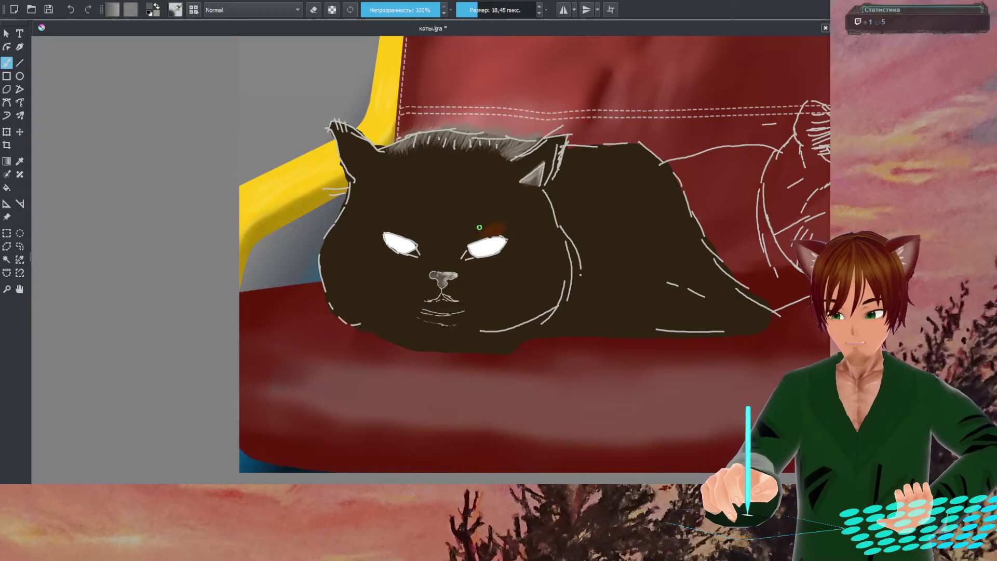
{"action": "left_click_drag", "start_coordinate": [533, 169], "coordinate": [495, 310]}
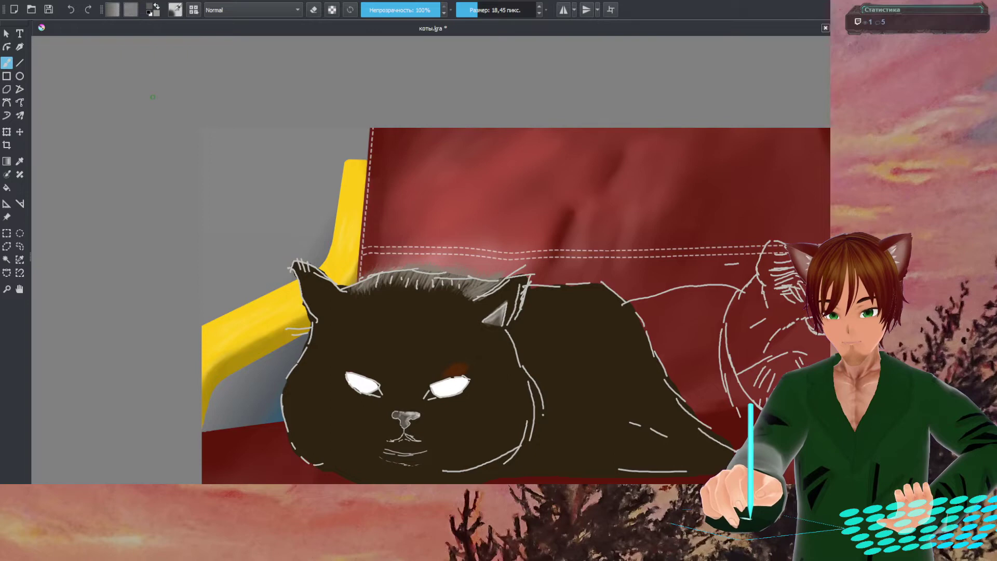
{"action": "right_click", "coordinate": [255, 183]}
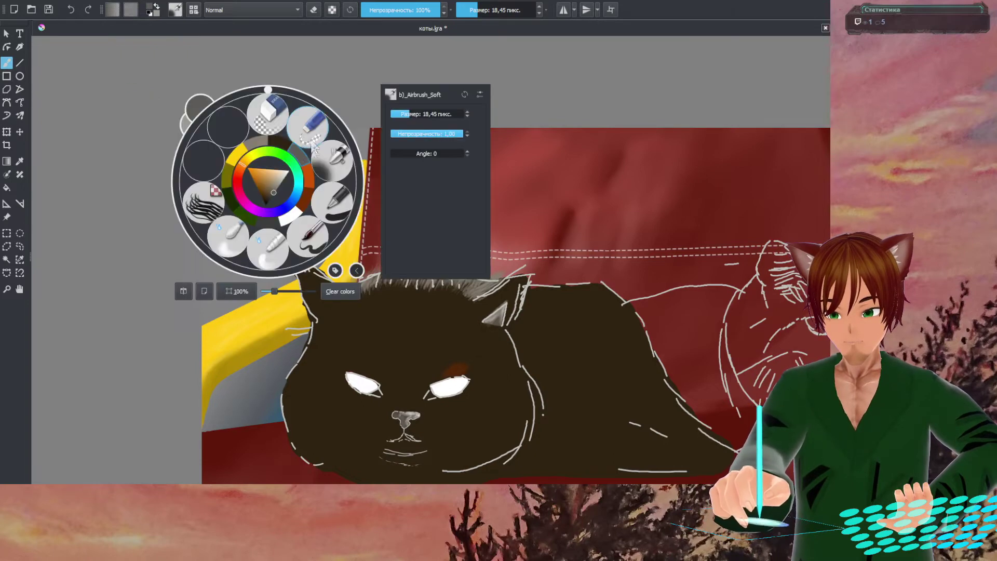
{"action": "right_click", "coordinate": [303, 152]}
{"action": "right_click", "coordinate": [303, 152]}
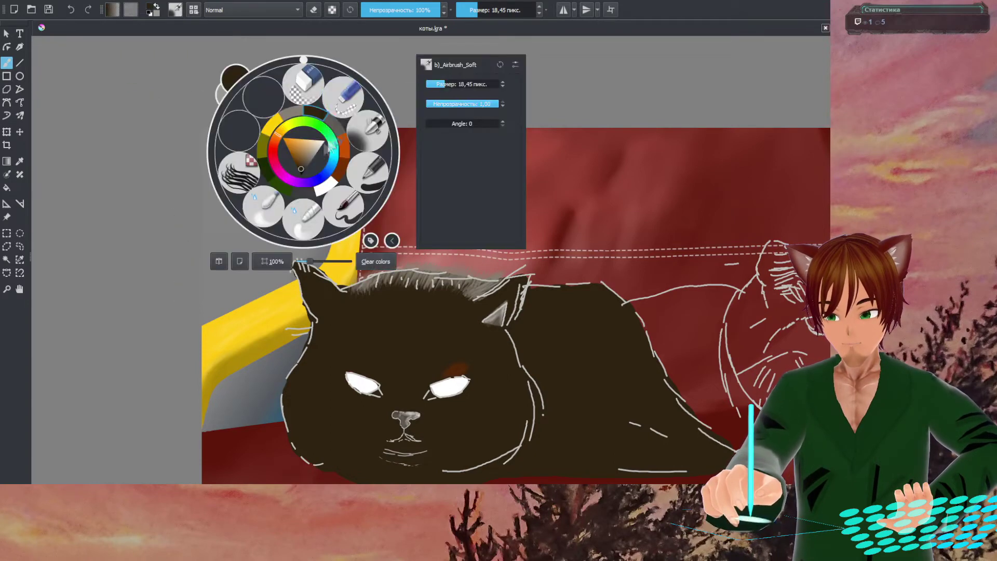
{"action": "left_click", "coordinate": [379, 156]}
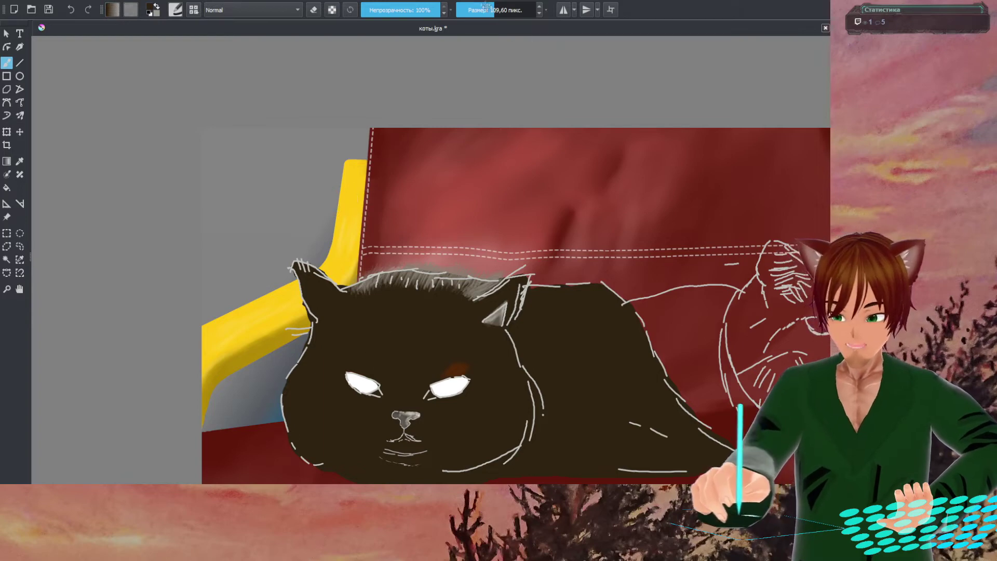
{"action": "left_click", "coordinate": [510, 11]}
- Paint a trial dark-brown stroke over the chair, undo it, and set the colour to white
{"action": "mouse_move", "coordinate": [280, 187]}
{"action": "left_mouse_down"}
{"action": "mouse_move", "coordinate": [309, 196]}
{"action": "mouse_move", "coordinate": [439, 186]}
{"action": "mouse_move", "coordinate": [296, 181]}
{"action": "mouse_move", "coordinate": [278, 206]}
{"action": "mouse_move", "coordinate": [294, 247]}
{"action": "mouse_move", "coordinate": [372, 257]}
{"action": "mouse_move", "coordinate": [443, 233]}
{"action": "mouse_move", "coordinate": [449, 198]}
{"action": "left_mouse_up"}
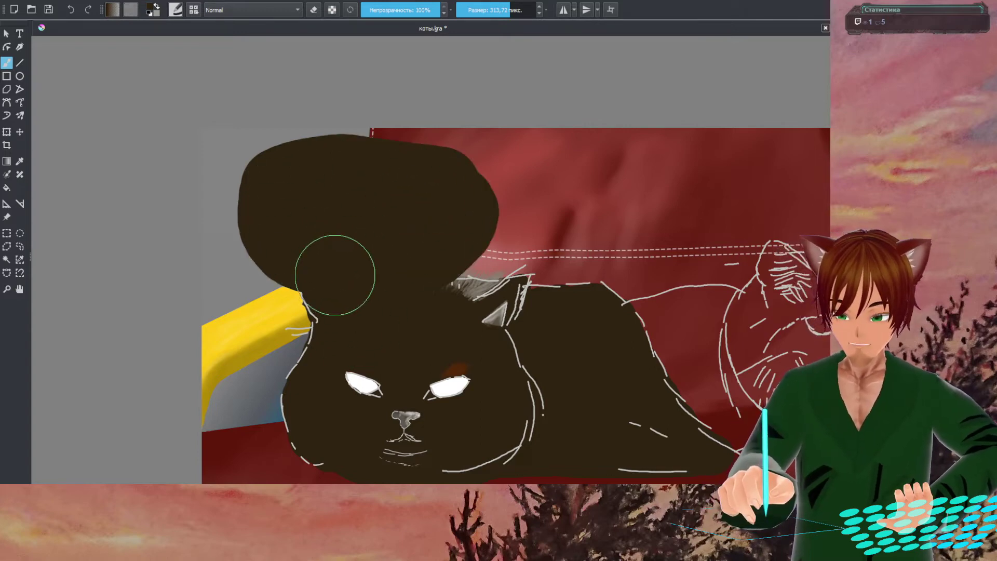
{"action": "key", "text": "ctrl+z"}
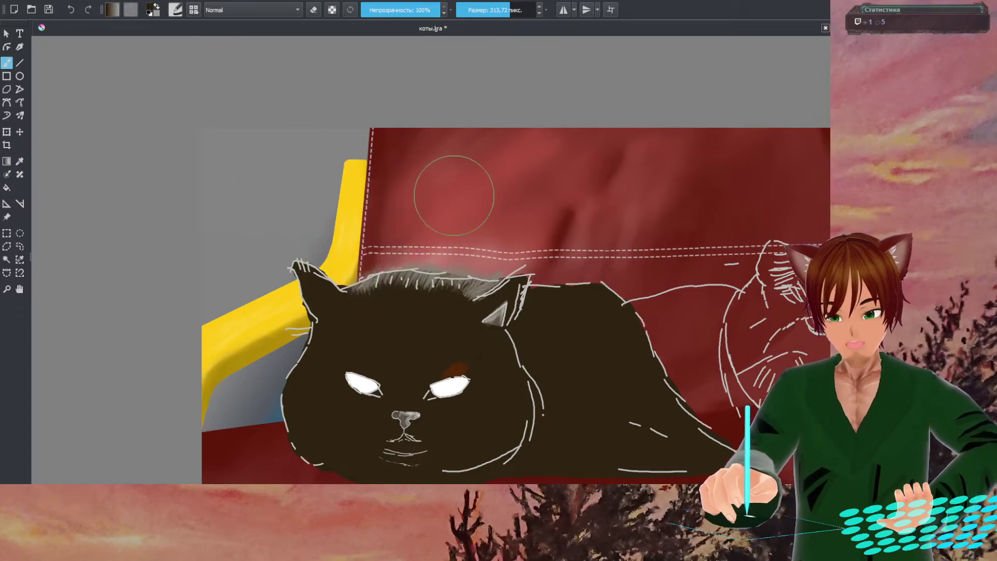
{"action": "right_click", "coordinate": [454, 195]}
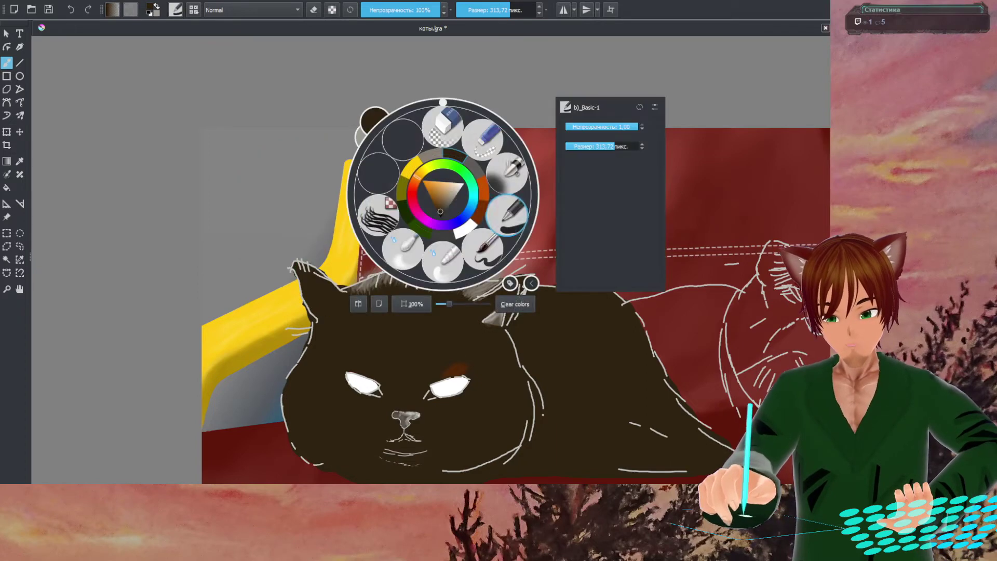
{"action": "left_click", "coordinate": [466, 231]}
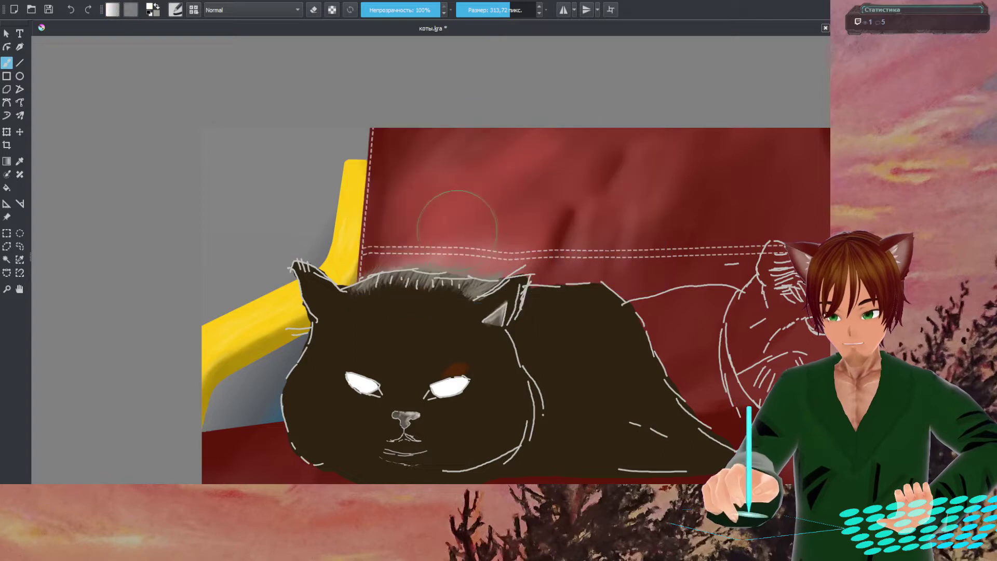
{"action": "right_click", "coordinate": [434, 188]}
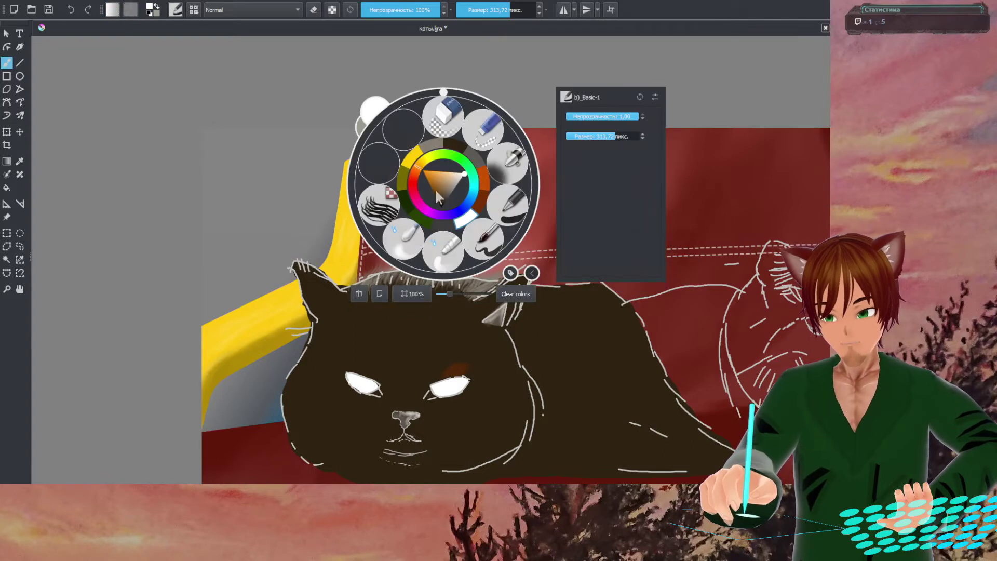
- Paint a large dark green patch over the cat's head
{"action": "left_click", "coordinate": [425, 220]}
{"action": "mouse_move", "coordinate": [337, 201]}
{"action": "left_mouse_down"}
{"action": "mouse_move", "coordinate": [508, 215]}
{"action": "mouse_move", "coordinate": [461, 201]}
{"action": "mouse_move", "coordinate": [341, 202]}
{"action": "mouse_move", "coordinate": [296, 180]}
{"action": "mouse_move", "coordinate": [439, 206]}
{"action": "mouse_move", "coordinate": [375, 226]}
{"action": "mouse_move", "coordinate": [287, 225]}
{"action": "left_mouse_up"}
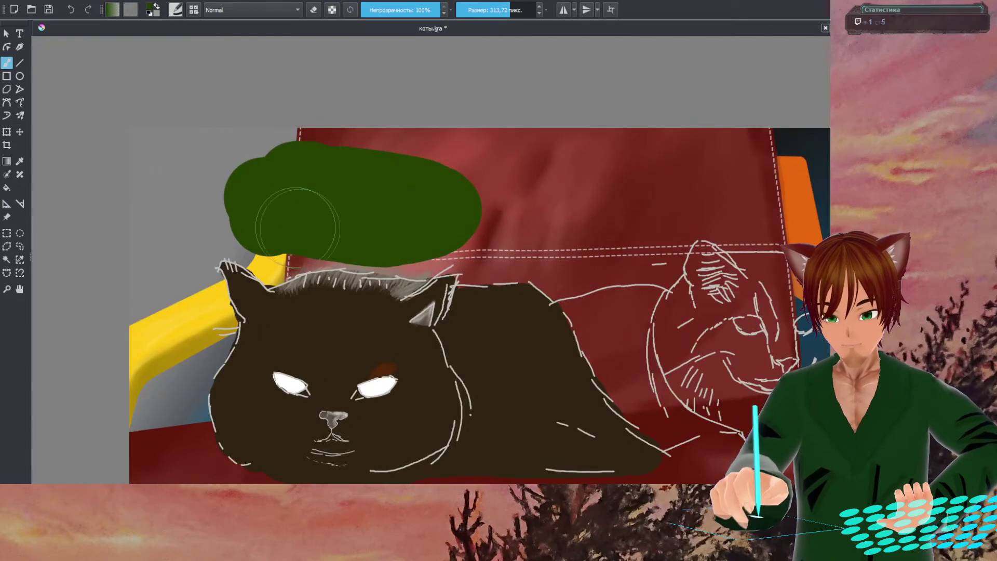
{"action": "mouse_move", "coordinate": [299, 231]}
{"action": "left_mouse_down"}
{"action": "mouse_move", "coordinate": [312, 223]}
{"action": "mouse_move", "coordinate": [434, 229]}
{"action": "mouse_move", "coordinate": [319, 260]}
{"action": "mouse_move", "coordinate": [329, 246]}
{"action": "mouse_move", "coordinate": [329, 291]}
{"action": "mouse_move", "coordinate": [312, 258]}
{"action": "mouse_move", "coordinate": [345, 289]}
{"action": "mouse_move", "coordinate": [367, 278]}
{"action": "mouse_move", "coordinate": [374, 258]}
{"action": "mouse_move", "coordinate": [389, 261]}
{"action": "left_mouse_up"}
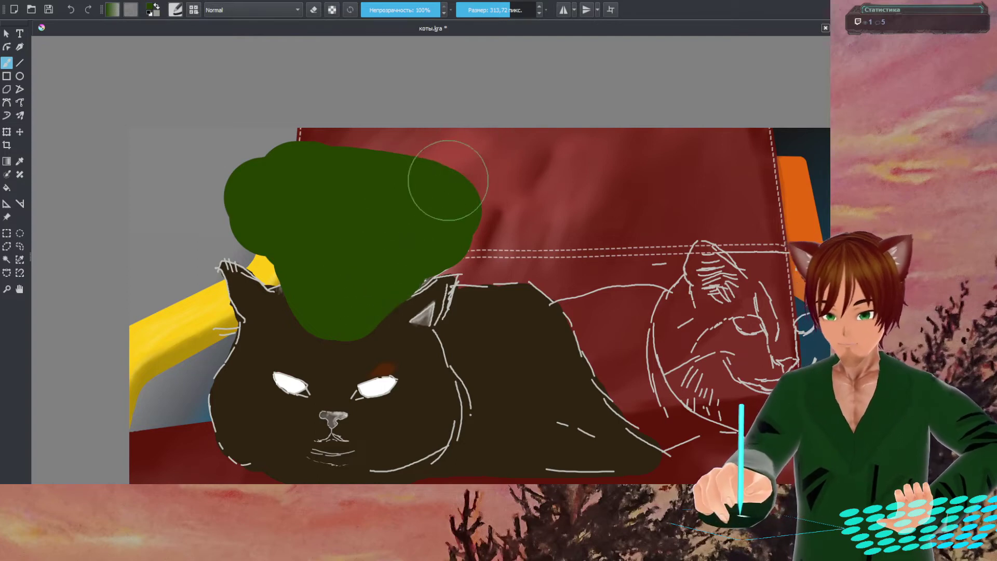
{"action": "mouse_move", "coordinate": [445, 174]}
{"action": "left_mouse_down"}
{"action": "mouse_move", "coordinate": [476, 156]}
{"action": "mouse_move", "coordinate": [456, 185]}
{"action": "left_mouse_up"}
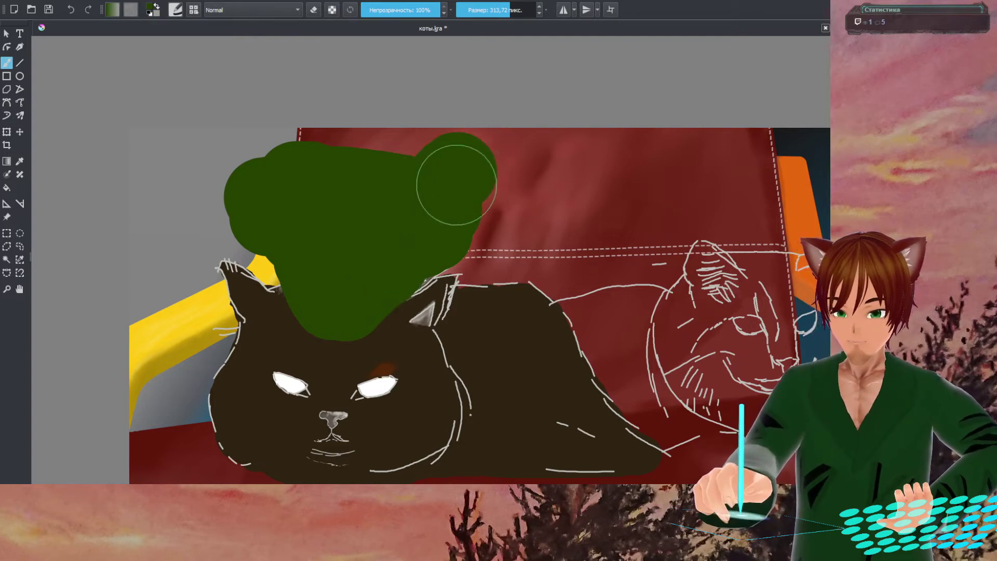
{"action": "left_click_drag", "start_coordinate": [273, 156], "coordinate": [310, 190]}
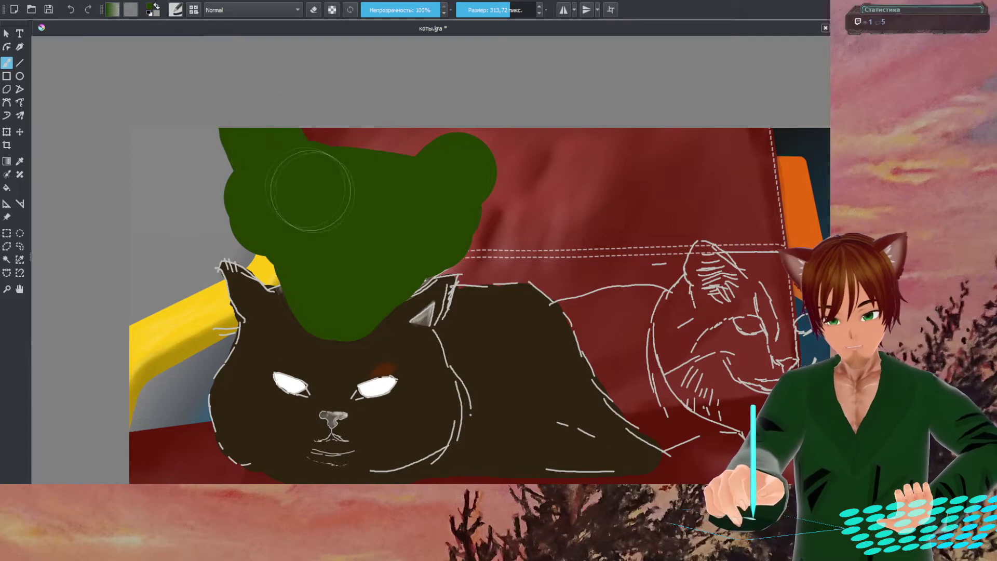
{"action": "left_click_drag", "start_coordinate": [457, 156], "coordinate": [475, 158]}
- Switch to the brown recent colour and shrink the brush to 8.88 px
{"action": "right_click", "coordinate": [388, 244]}
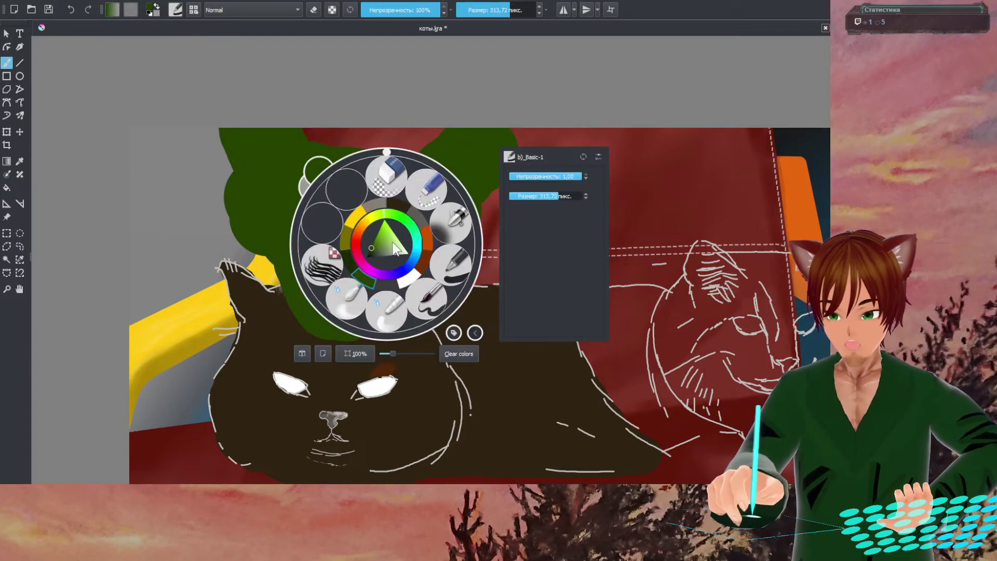
{"action": "left_click", "coordinate": [408, 208]}
{"action": "right_click", "coordinate": [411, 206]}
{"action": "left_click_drag", "start_coordinate": [557, 160], "coordinate": [534, 162]}
{"action": "left_click", "coordinate": [509, 138]}
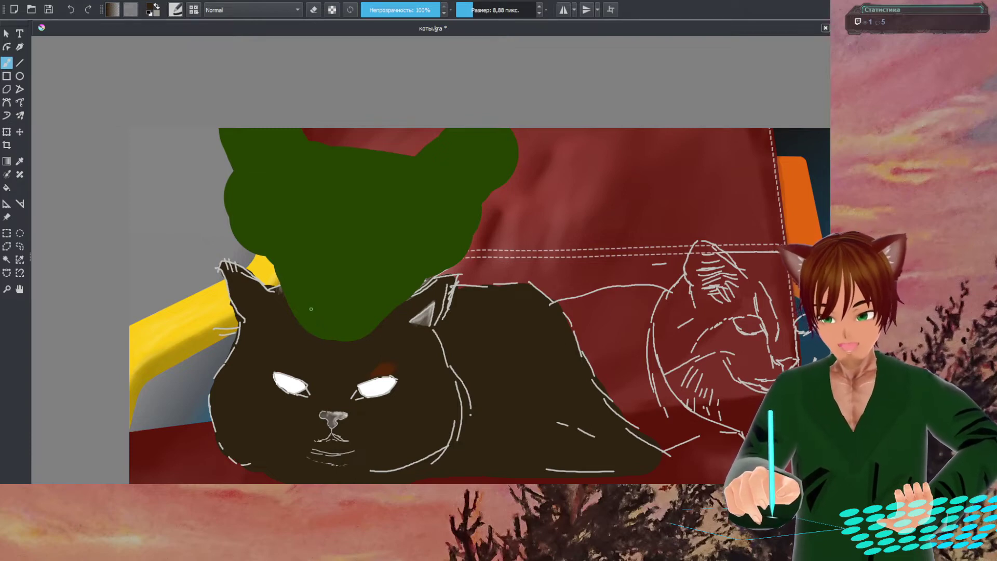
- Draw three short mouth lines on the green head, then hide the green shape
{"action": "left_click_drag", "start_coordinate": [314, 312], "coordinate": [327, 310]}
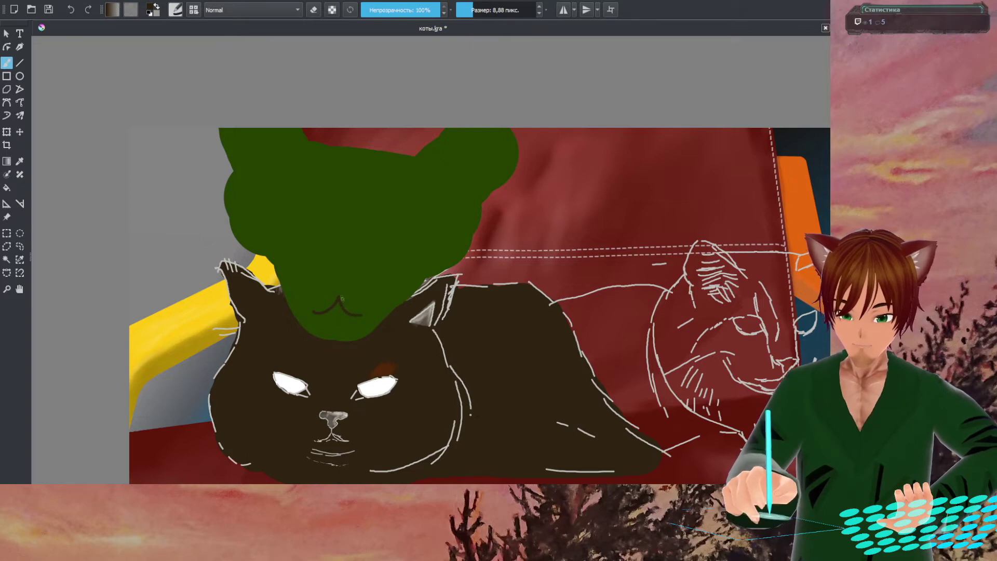
{"action": "left_click_drag", "start_coordinate": [341, 285], "coordinate": [340, 293]}
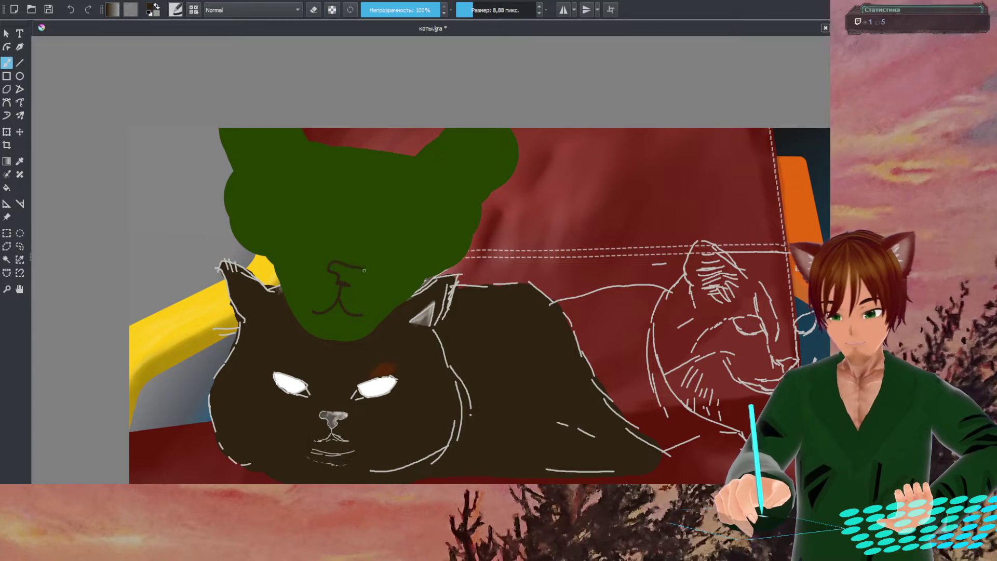
{"action": "left_click_drag", "start_coordinate": [364, 270], "coordinate": [356, 275]}
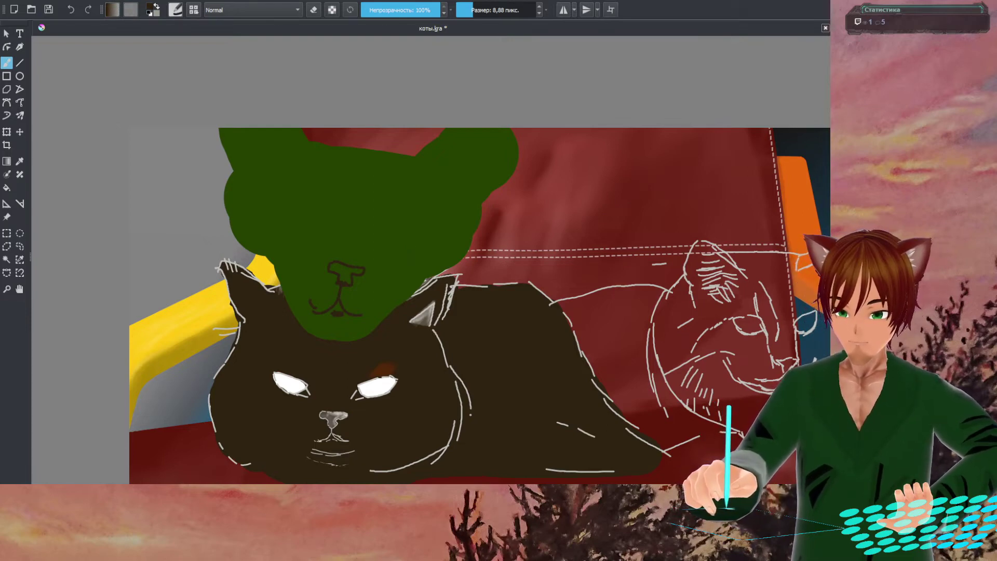
{"action": "key", "text": "ctrl+z"}
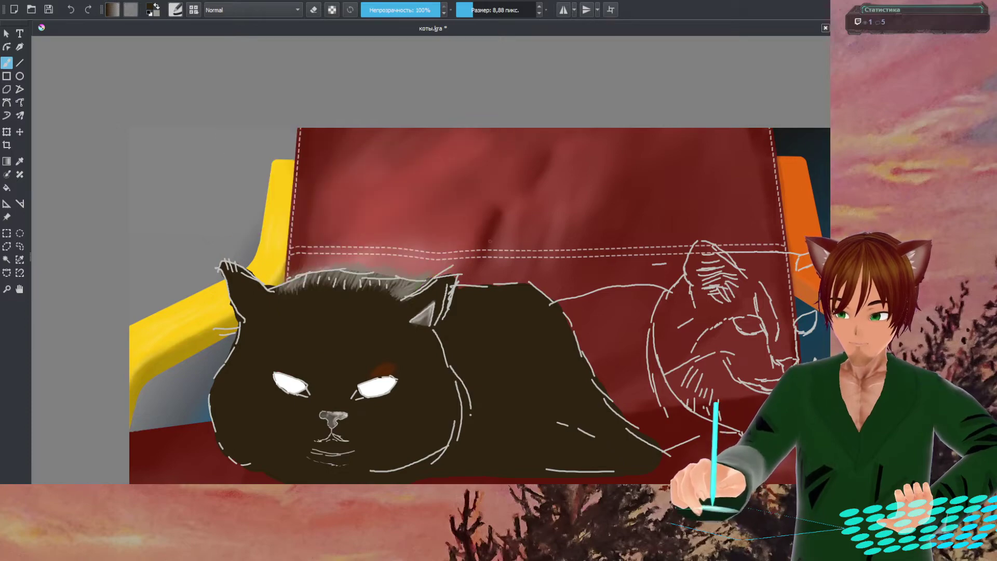
- Zoom in on the face, pick brown, and undo a trial stroke beside the nose
{"action": "left_click_drag", "start_coordinate": [325, 375], "coordinate": [399, 231]}
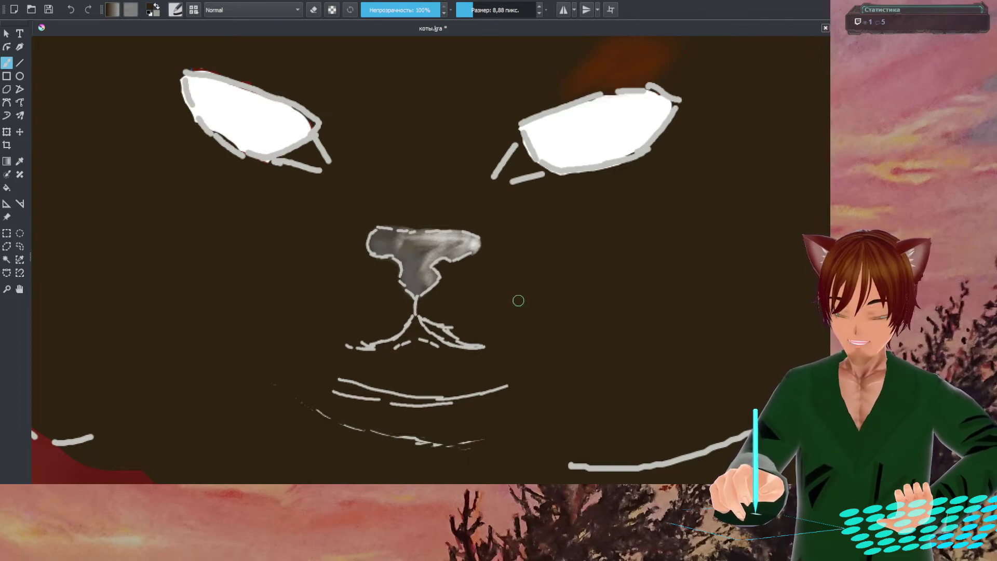
{"action": "right_click", "coordinate": [509, 311]}
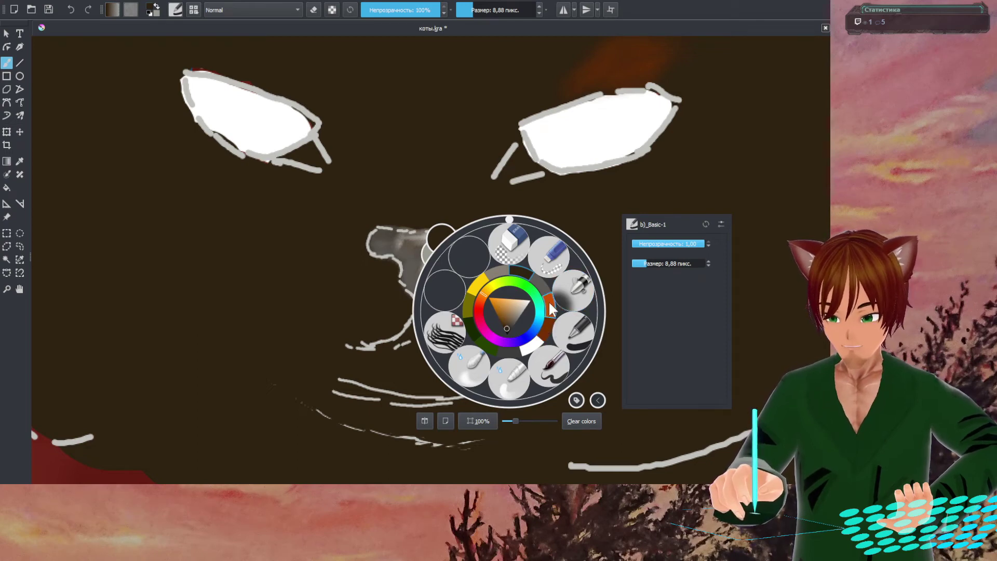
{"action": "left_click", "coordinate": [500, 319]}
{"action": "right_click", "coordinate": [541, 316]}
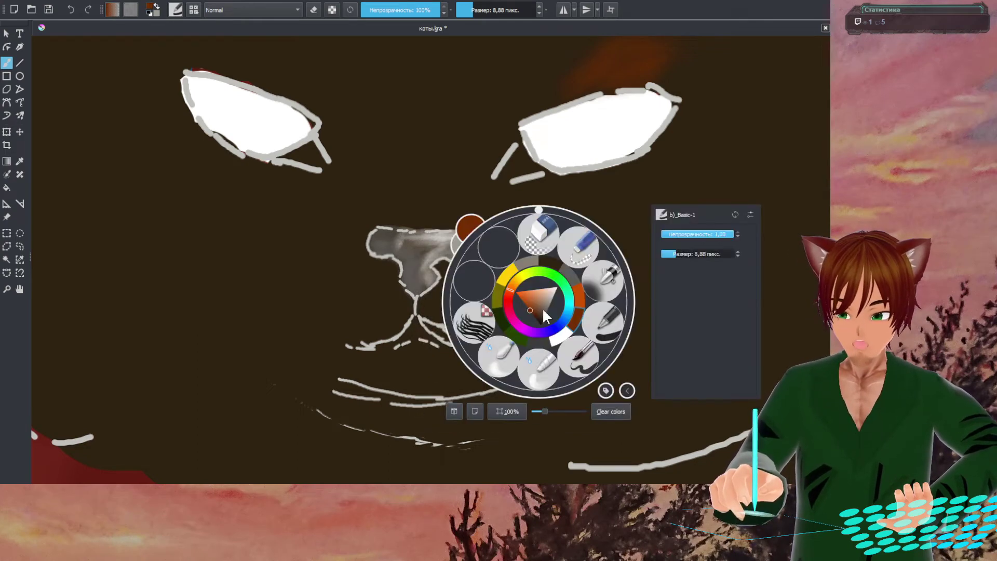
{"action": "left_click", "coordinate": [578, 323]}
{"action": "mouse_move", "coordinate": [505, 269]}
{"action": "left_mouse_down"}
{"action": "mouse_move", "coordinate": [491, 291]}
{"action": "mouse_move", "coordinate": [500, 308]}
{"action": "mouse_move", "coordinate": [514, 275]}
{"action": "left_mouse_up"}
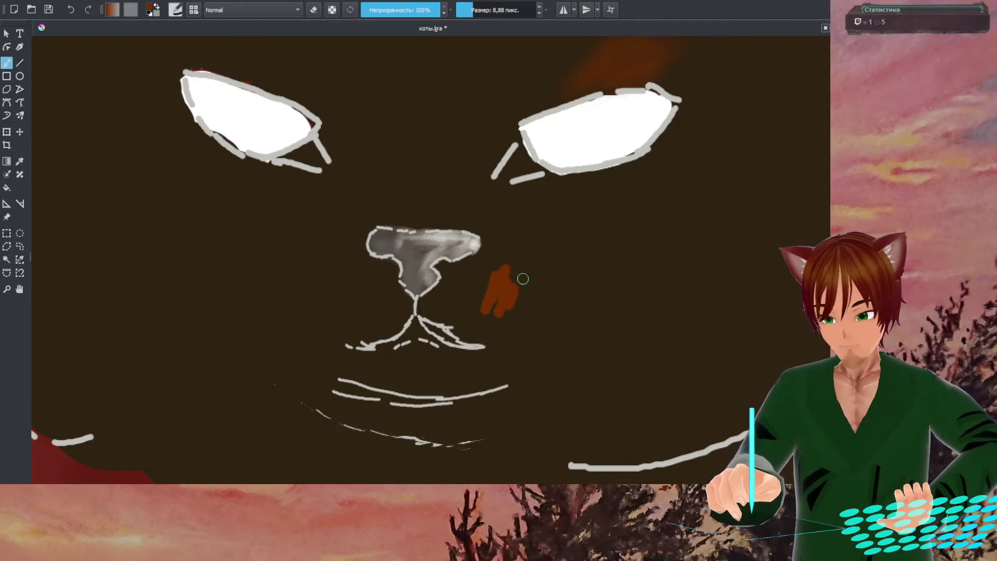
{"action": "key", "text": "ctrl+z"}
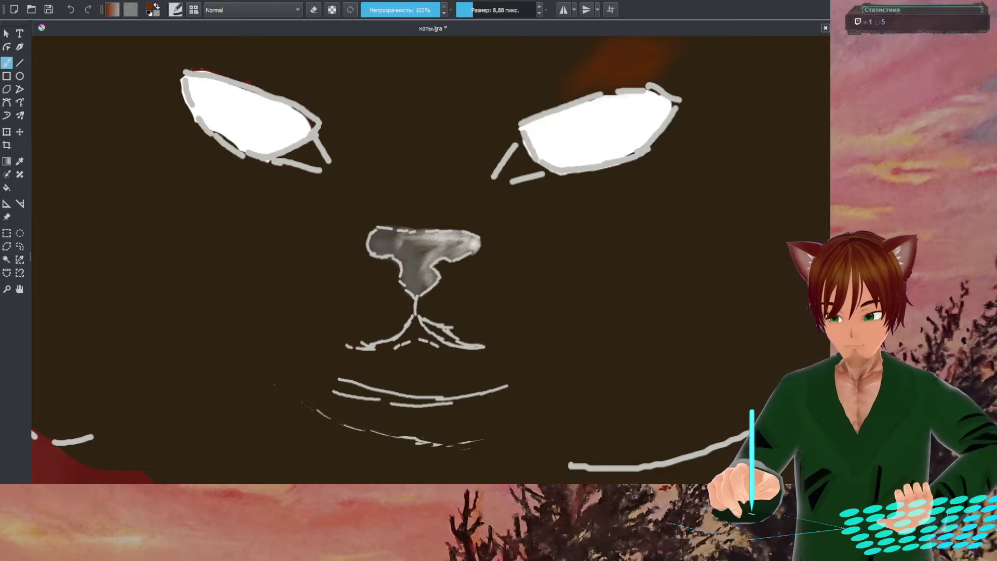
{"action": "left_click_drag", "start_coordinate": [523, 279], "coordinate": [359, 253]}
- Switch to Airbrush_Soft and shade a reddish-brown cheek right of the nose
{"action": "right_click", "coordinate": [374, 189]}
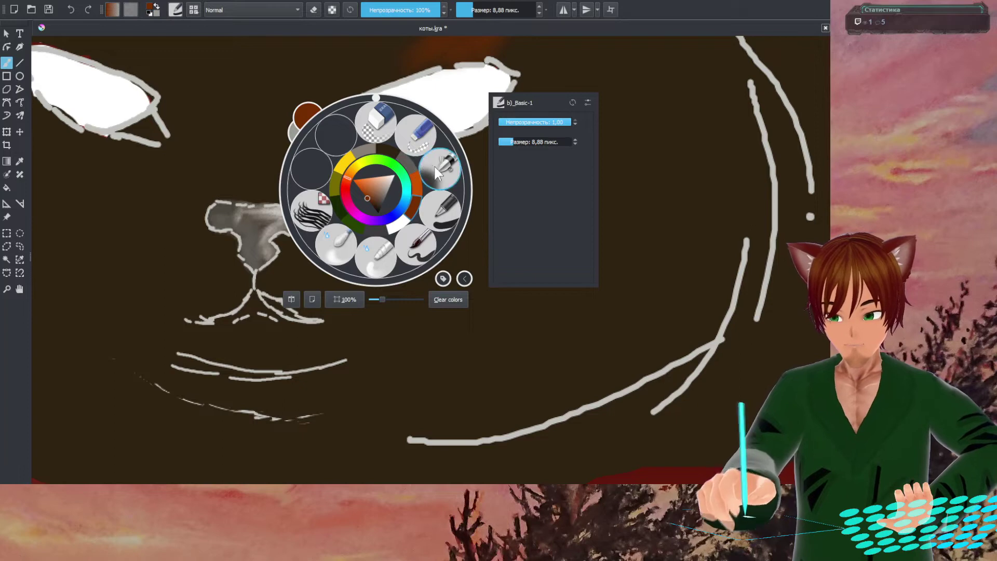
{"action": "left_click", "coordinate": [434, 166]}
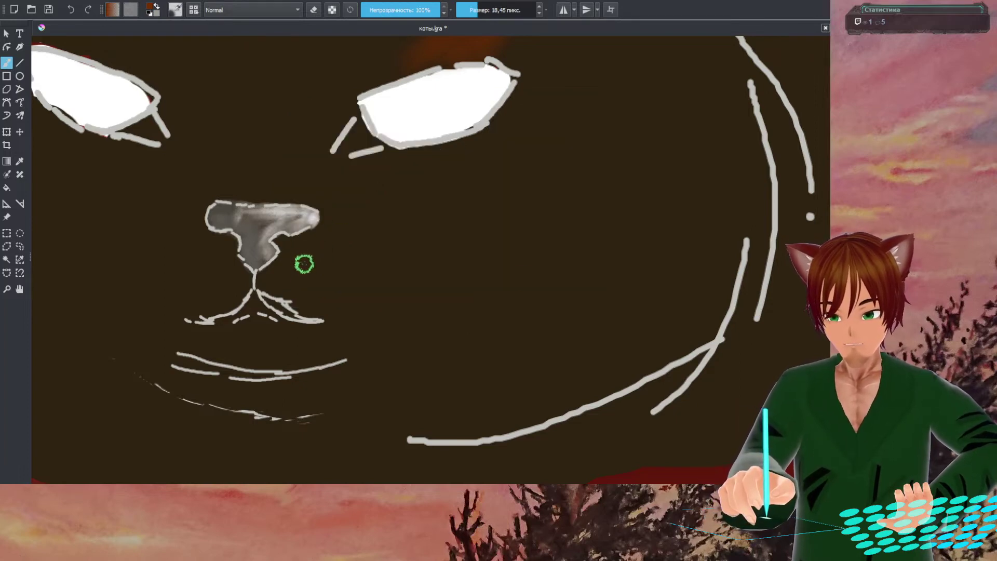
{"action": "left_click_drag", "start_coordinate": [311, 242], "coordinate": [280, 274]}
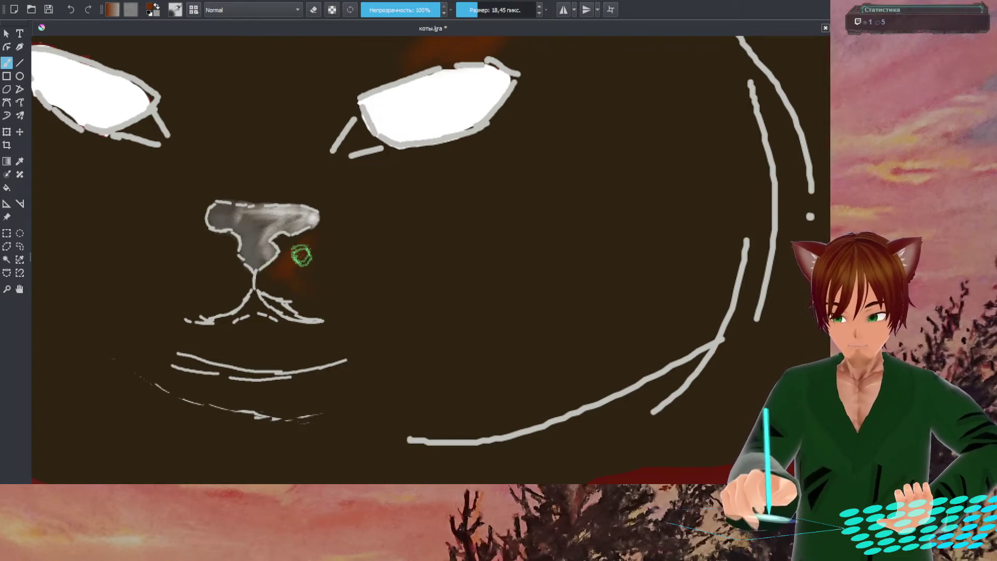
{"action": "mouse_move", "coordinate": [333, 256]}
{"action": "left_mouse_down"}
{"action": "mouse_move", "coordinate": [353, 268]}
{"action": "mouse_move", "coordinate": [329, 253]}
{"action": "mouse_move", "coordinate": [341, 295]}
{"action": "mouse_move", "coordinate": [311, 260]}
{"action": "mouse_move", "coordinate": [314, 289]}
{"action": "left_mouse_up"}
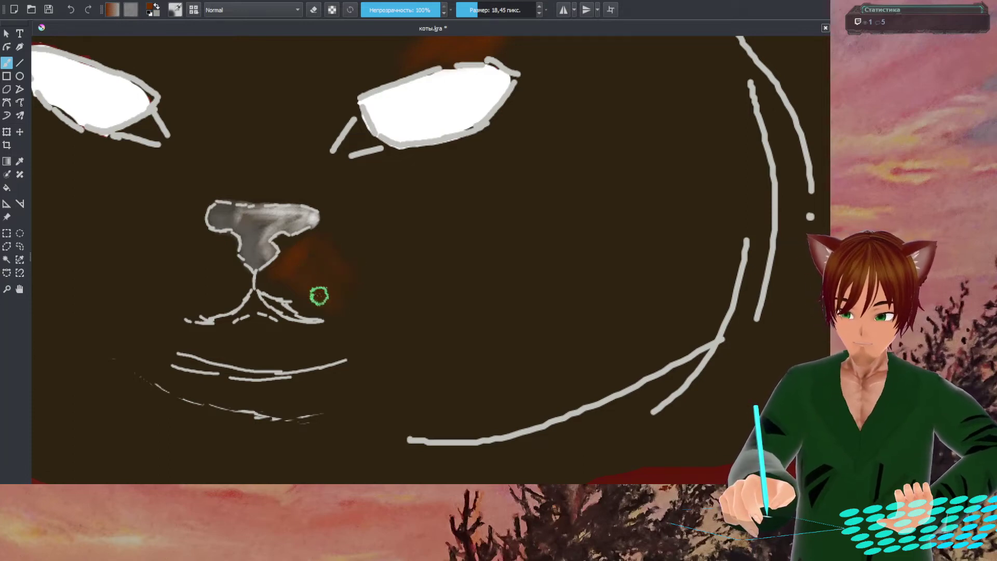
{"action": "mouse_move", "coordinate": [339, 275]}
{"action": "left_mouse_down"}
{"action": "mouse_move", "coordinate": [296, 269]}
{"action": "mouse_move", "coordinate": [315, 282]}
{"action": "mouse_move", "coordinate": [324, 247]}
{"action": "left_mouse_up"}
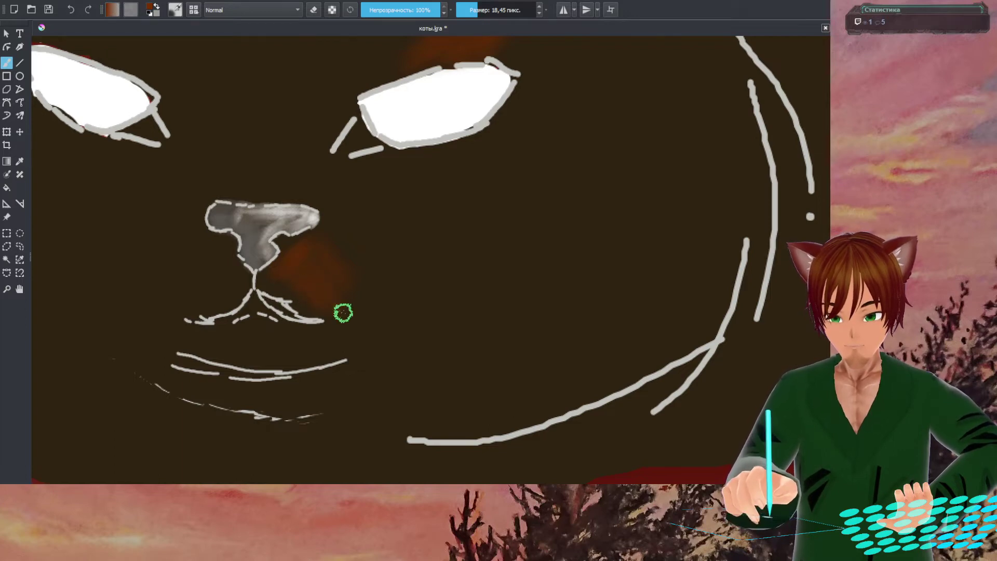
- Zoom out to check the picture and shrink the brush to 5.69 px
{"action": "left_click_drag", "start_coordinate": [303, 296], "coordinate": [511, 333]}
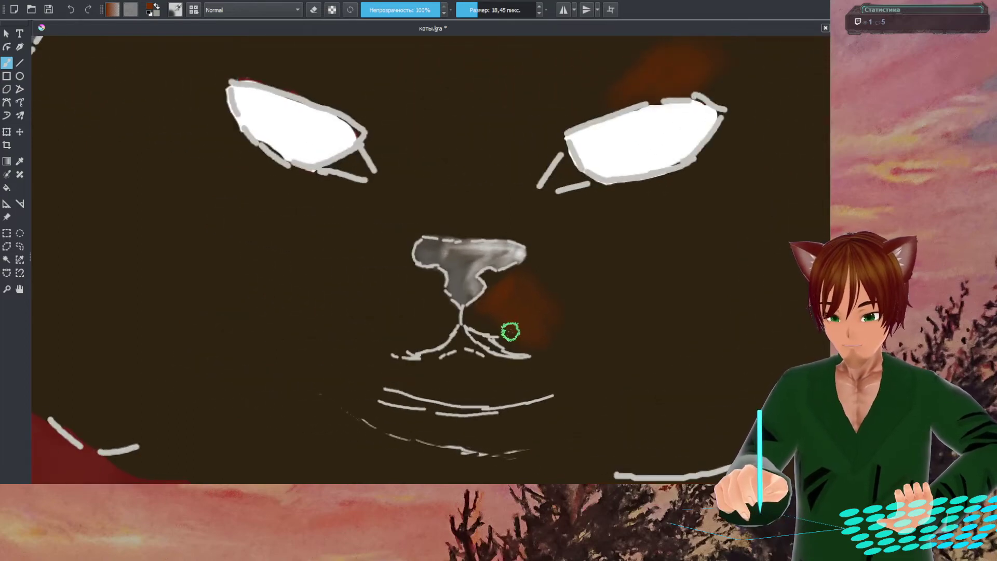
{"action": "key", "text": "2"}
{"action": "scroll", "coordinate": [333, 194], "scroll_direction": "up", "scroll_amount": 5}
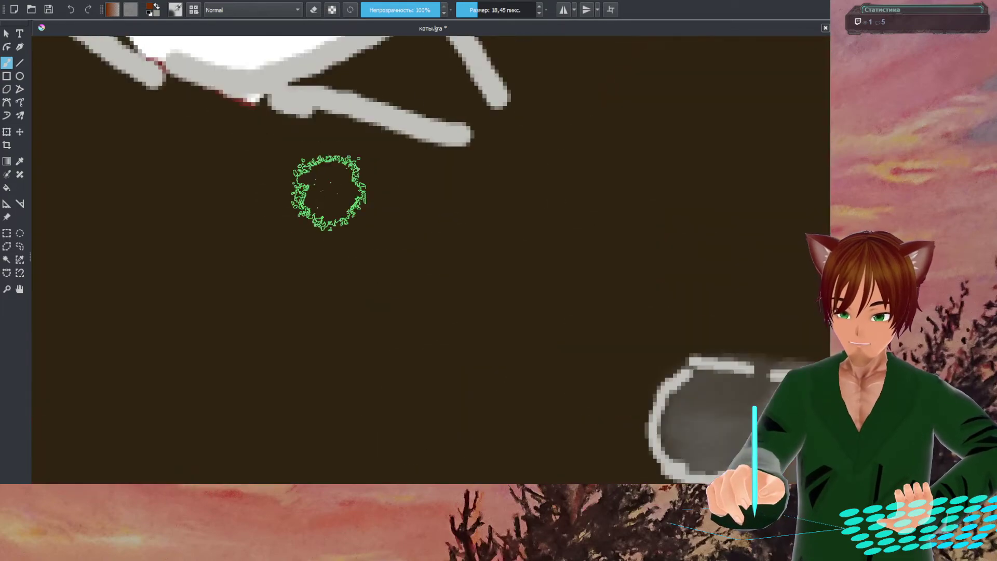
{"action": "scroll", "coordinate": [524, 272], "scroll_direction": "down", "scroll_amount": 6}
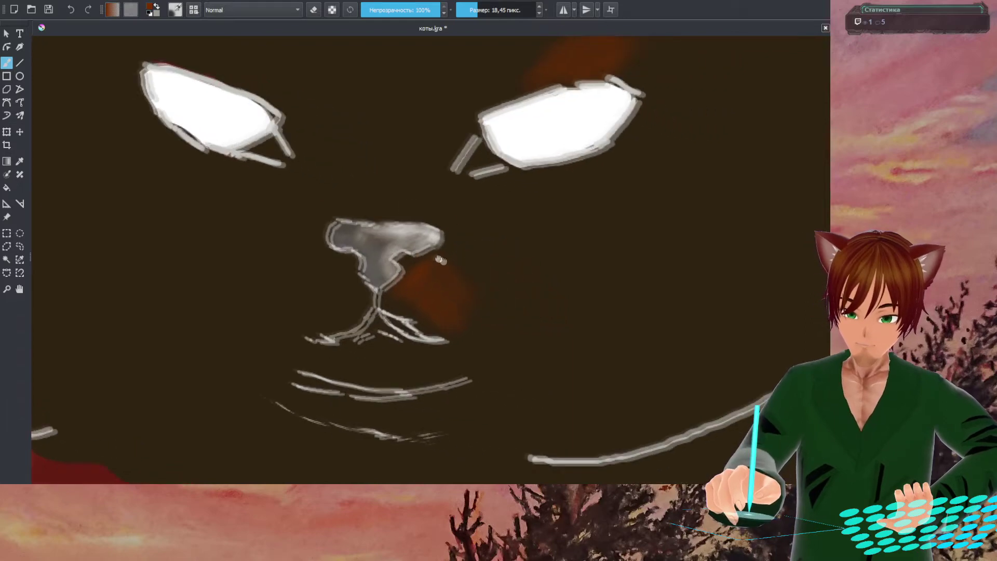
{"action": "scroll", "coordinate": [429, 255], "scroll_direction": "up", "scroll_amount": 10}
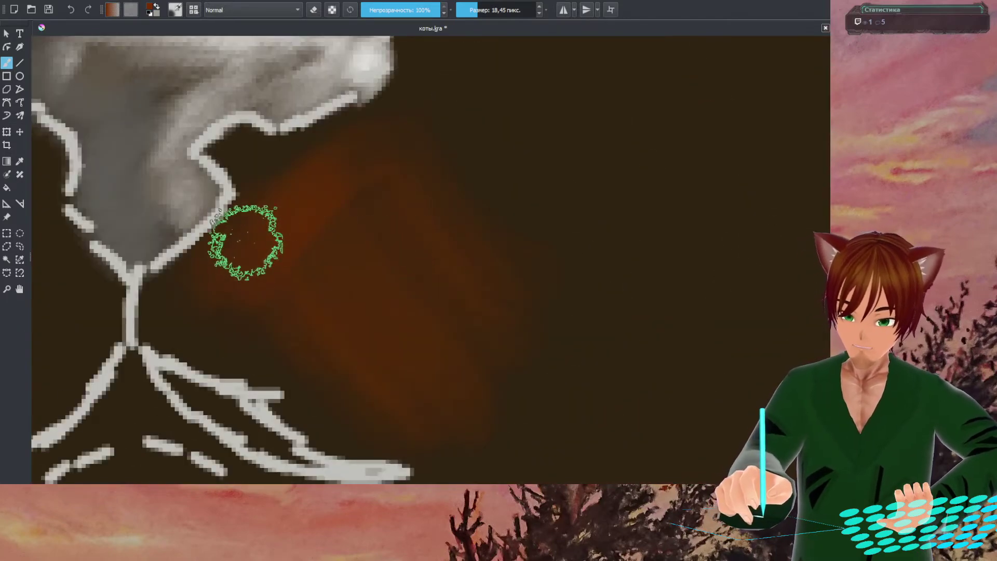
{"action": "right_click", "coordinate": [244, 249]}
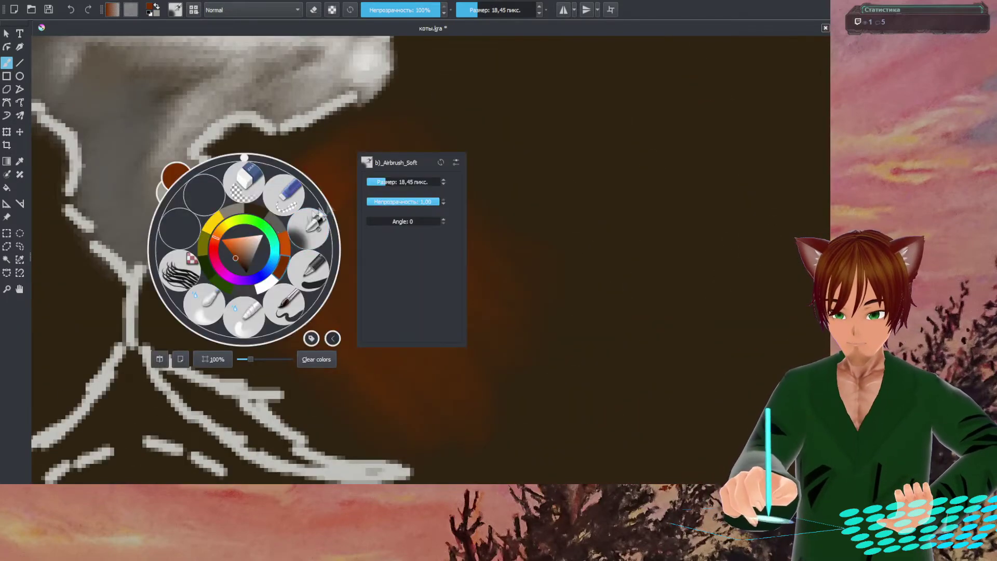
{"action": "left_click_drag", "start_coordinate": [377, 183], "coordinate": [372, 182]}
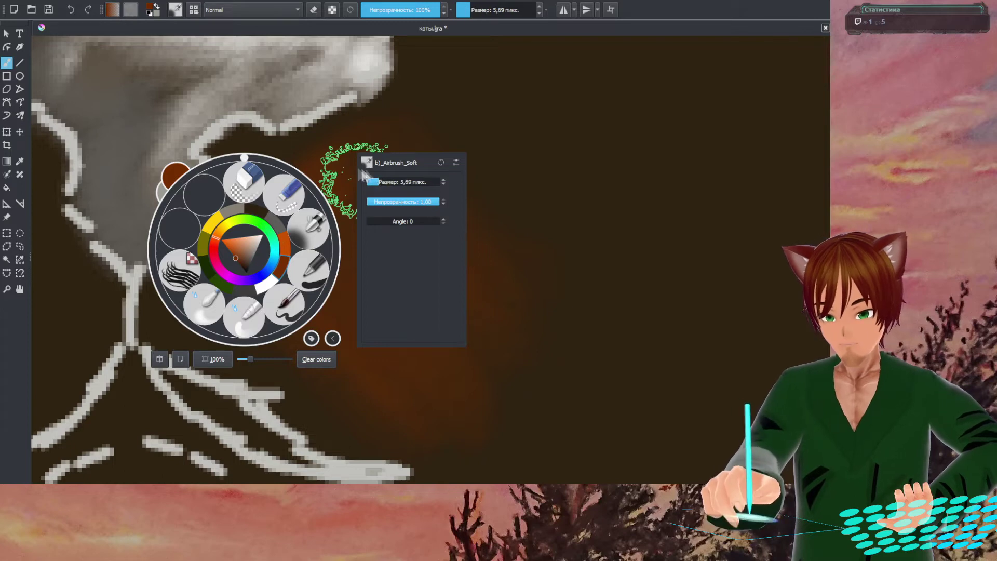
{"action": "left_click", "coordinate": [305, 155]}
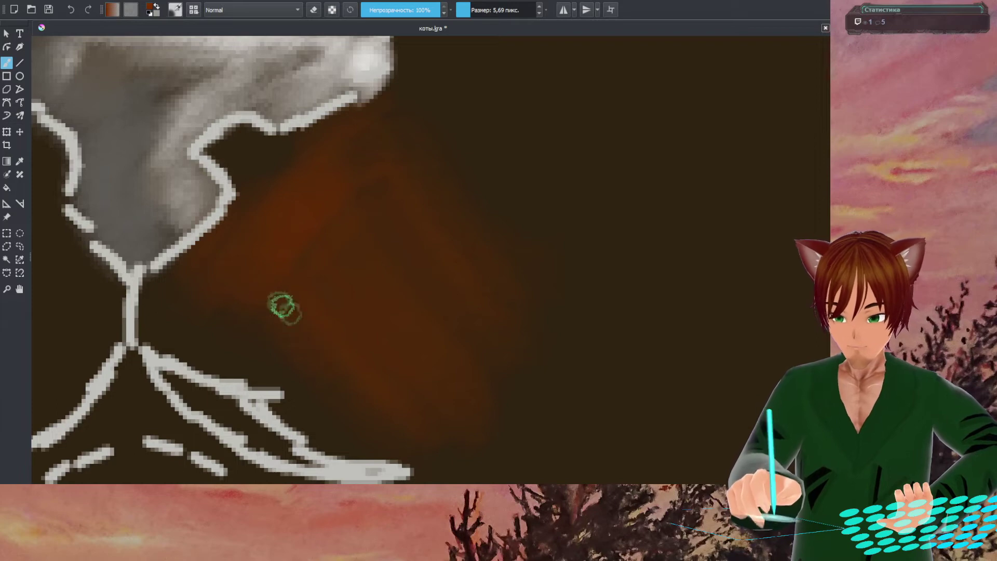
{"action": "right_click", "coordinate": [312, 311]}
- Go from the small eraser back to b)_Airbrush_Soft and enlarge it to 19.99 px
{"action": "left_click", "coordinate": [352, 254]}
{"action": "mouse_move", "coordinate": [356, 189]}
{"action": "left_mouse_down"}
{"action": "mouse_move", "coordinate": [622, 109]}
{"action": "mouse_move", "coordinate": [479, 179]}
{"action": "left_mouse_up"}
{"action": "right_click", "coordinate": [411, 210]}
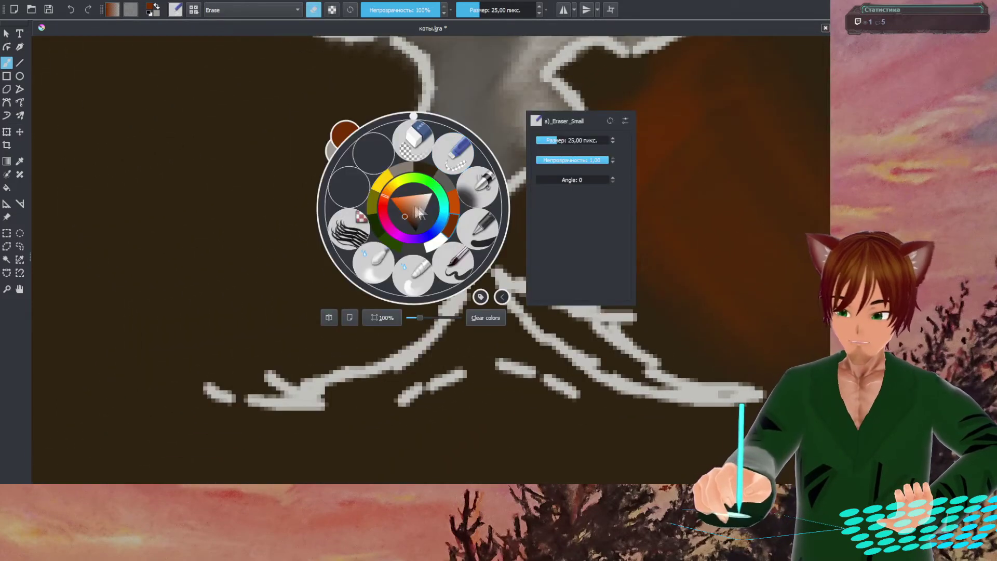
{"action": "left_click", "coordinate": [486, 195]}
{"action": "right_click", "coordinate": [358, 194]}
{"action": "mouse_move", "coordinate": [501, 119]}
{"action": "left_mouse_down"}
{"action": "mouse_move", "coordinate": [523, 119]}
{"action": "mouse_move", "coordinate": [513, 119]}
{"action": "left_mouse_up"}
{"action": "left_click", "coordinate": [213, 270]}
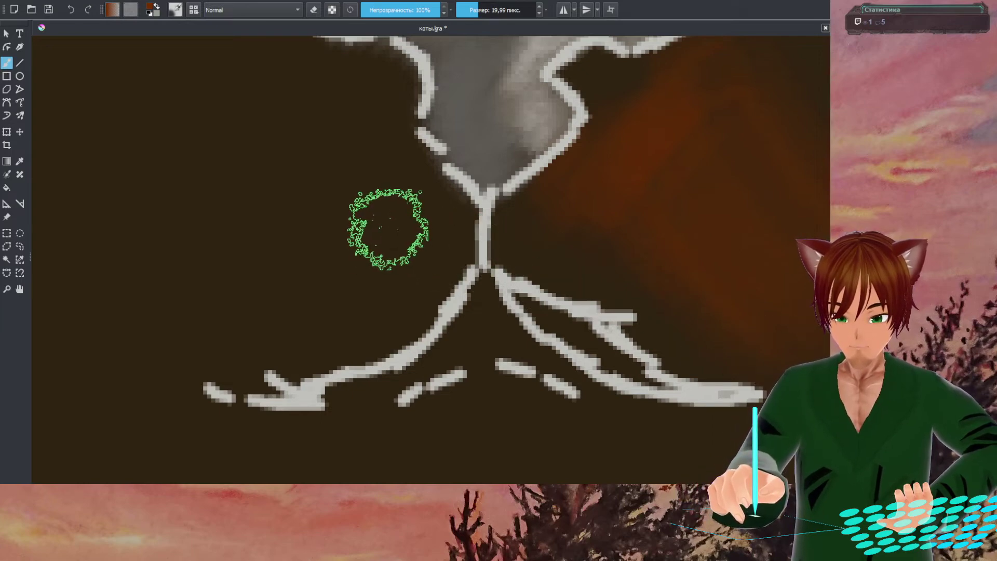
{"action": "mouse_move", "coordinate": [385, 227]}
{"action": "left_mouse_down"}
{"action": "mouse_move", "coordinate": [391, 245]}
{"action": "mouse_move", "coordinate": [371, 278]}
{"action": "left_mouse_up"}
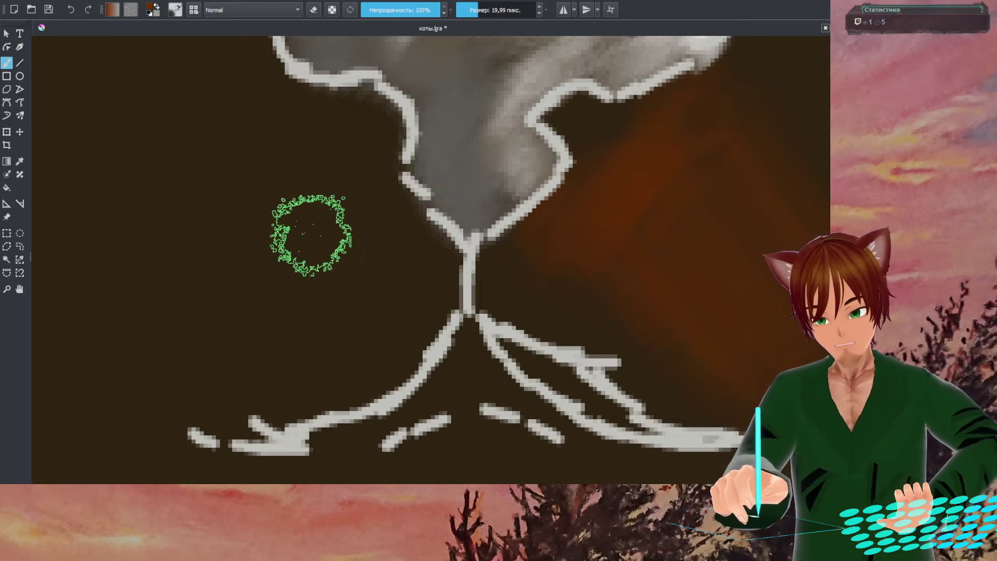
{"action": "left_click_drag", "start_coordinate": [364, 200], "coordinate": [177, 300]}
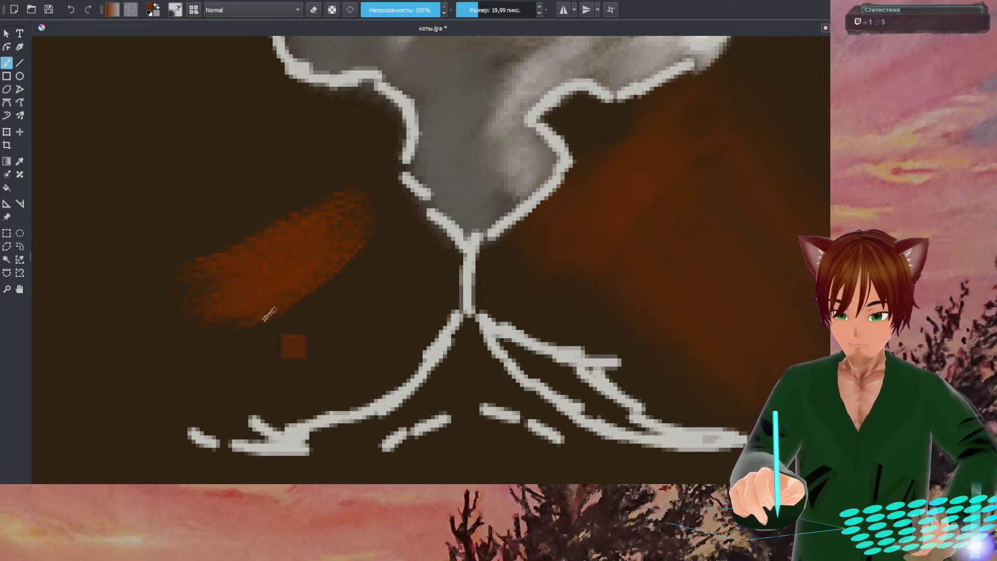
{"action": "key", "text": "ctrl+z"}
{"action": "key", "text": "ctrl+z"}
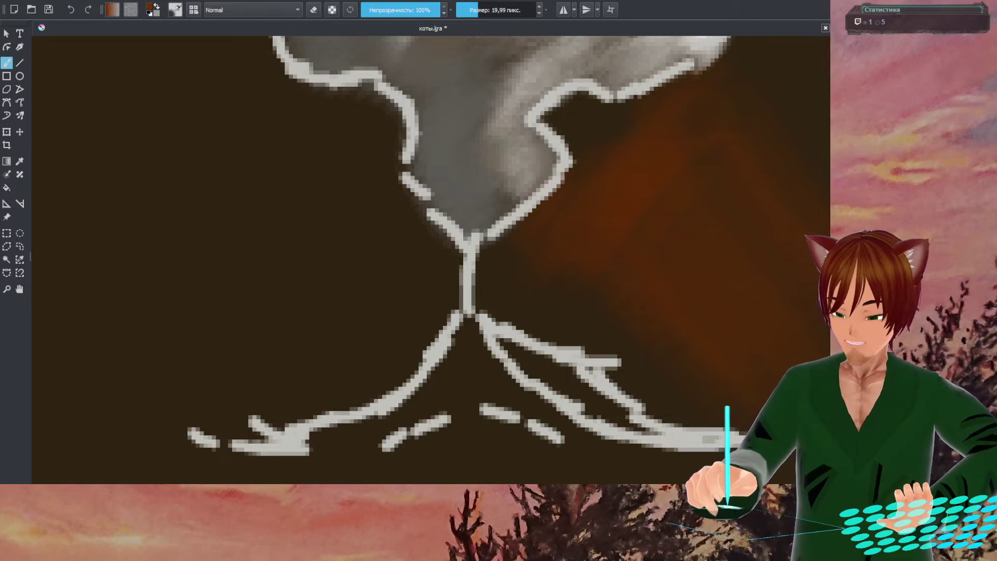
{"action": "right_click", "coordinate": [356, 258]}
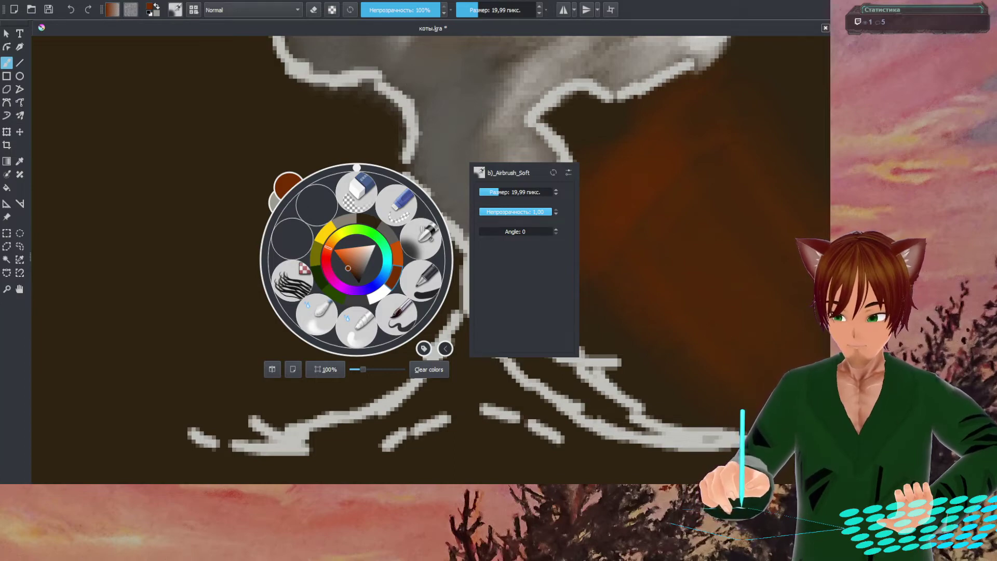
- Dock and then close the Quick Settings panel, and narrow the toolbox to a single column
{"action": "left_click_drag", "start_coordinate": [127, 320], "coordinate": [1, 344]}
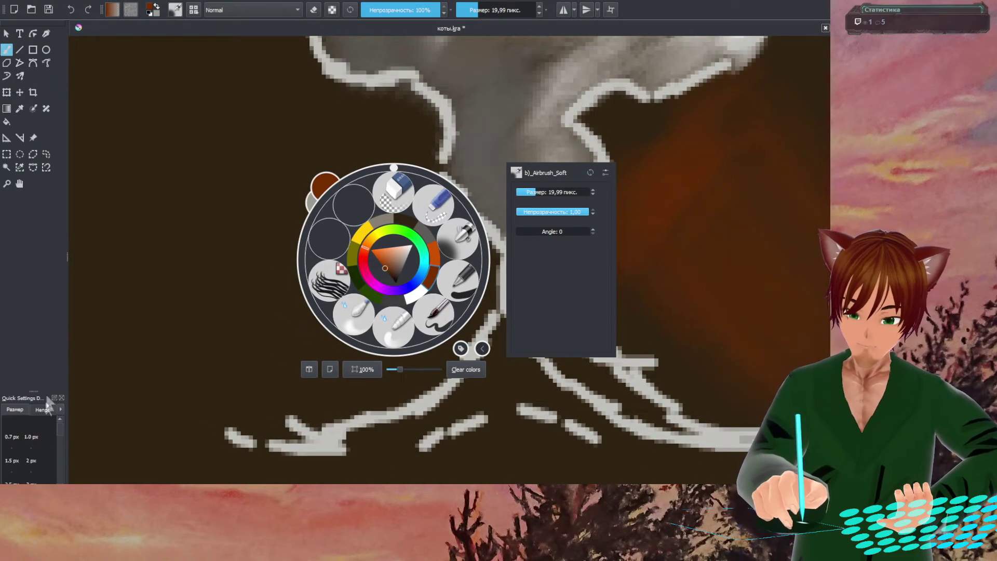
{"action": "left_click_drag", "start_coordinate": [34, 391], "coordinate": [3, 193]}
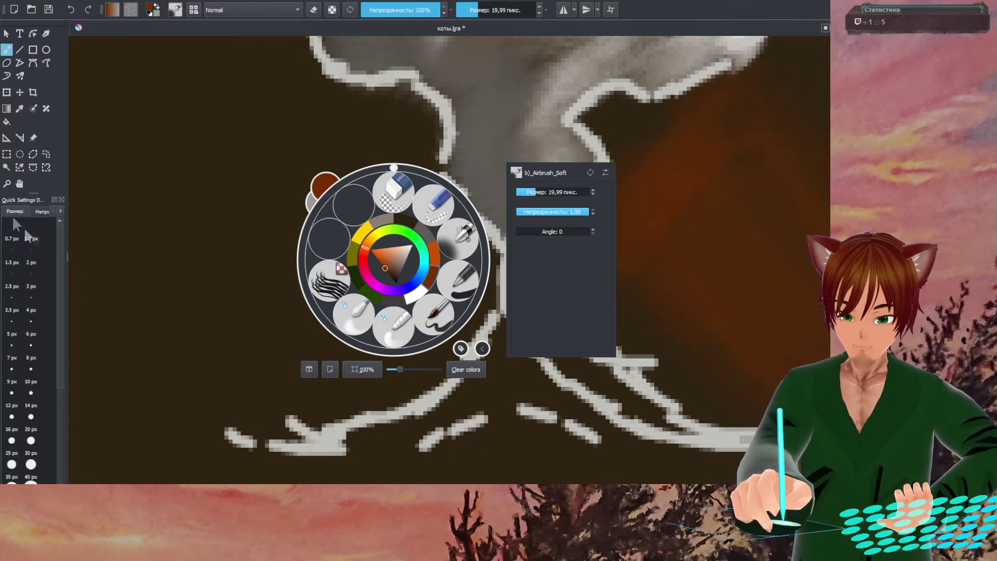
{"action": "scroll", "coordinate": [22, 282], "scroll_direction": "down", "scroll_amount": 3}
{"action": "scroll", "coordinate": [20, 280], "scroll_direction": "up", "scroll_amount": 2}
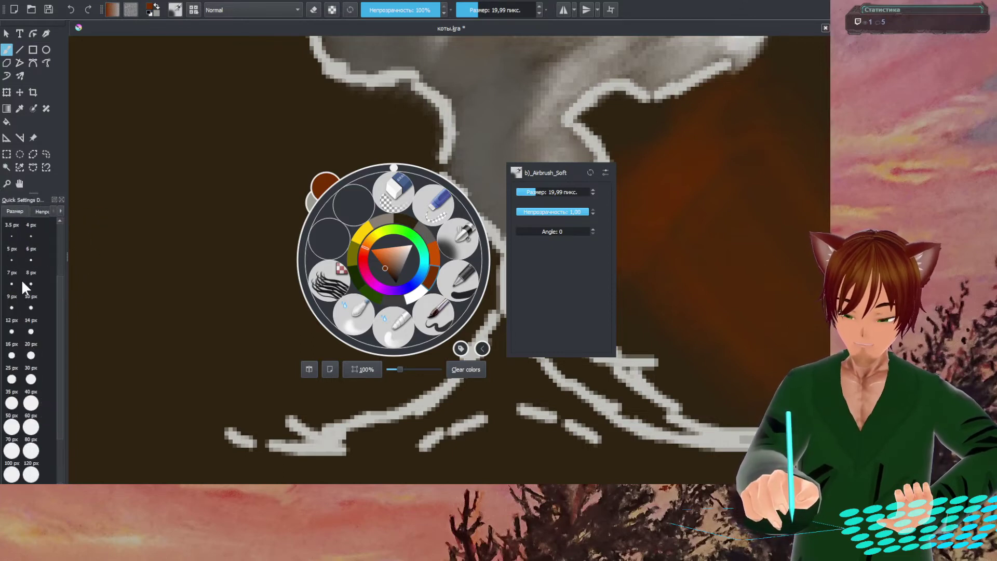
{"action": "left_click", "coordinate": [61, 202]}
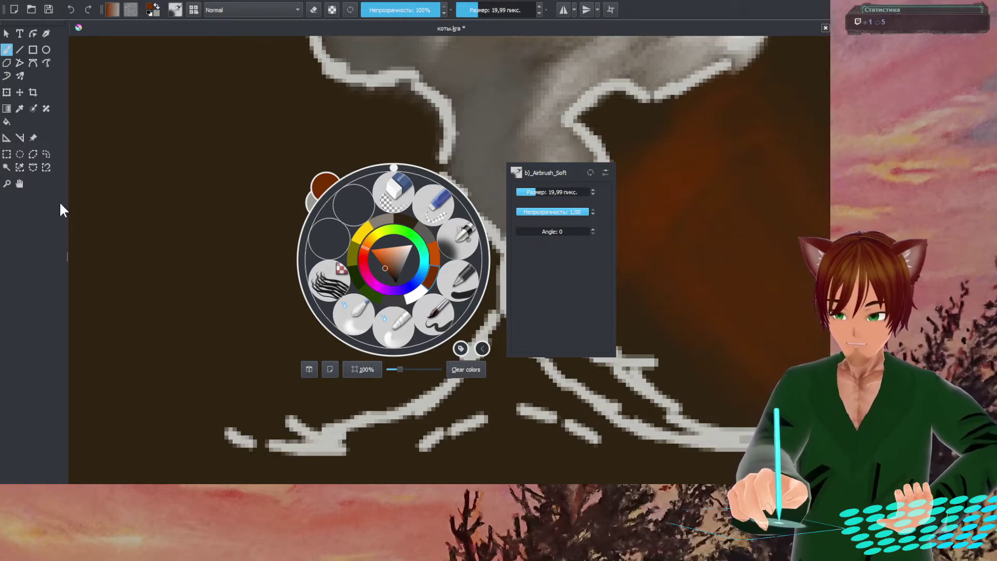
{"action": "left_click_drag", "start_coordinate": [68, 204], "coordinate": [31, 209]}
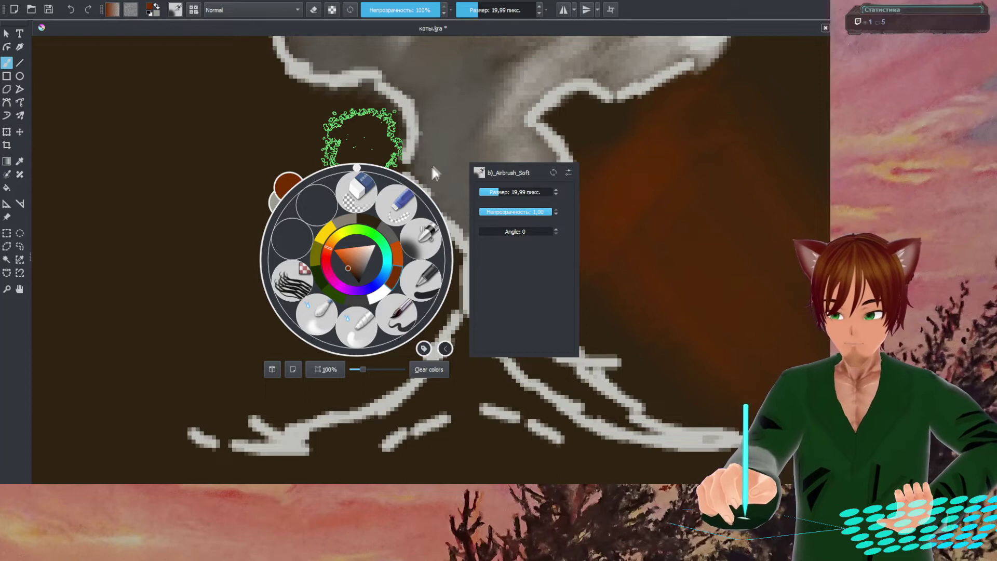
{"action": "left_click", "coordinate": [432, 143]}
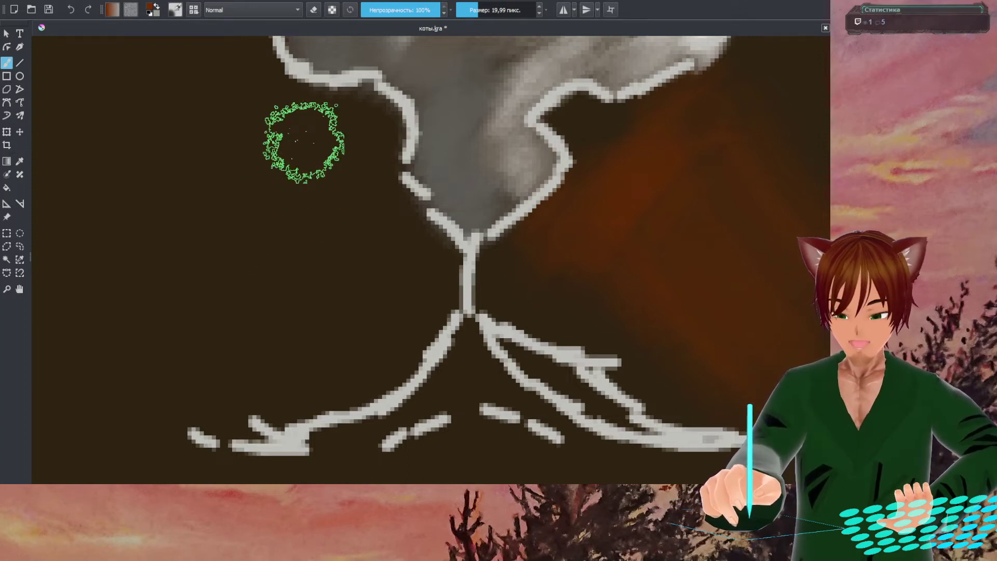
- Airbrush soft reddish-brown warmth onto the cheek beside the nose, then recentre on the nose
{"action": "mouse_move", "coordinate": [324, 185]}
{"action": "left_mouse_down"}
{"action": "mouse_move", "coordinate": [369, 217]}
{"action": "mouse_move", "coordinate": [379, 249]}
{"action": "mouse_move", "coordinate": [375, 238]}
{"action": "mouse_move", "coordinate": [421, 277]}
{"action": "mouse_move", "coordinate": [423, 268]}
{"action": "mouse_move", "coordinate": [419, 291]}
{"action": "mouse_move", "coordinate": [388, 242]}
{"action": "mouse_move", "coordinate": [377, 232]}
{"action": "mouse_move", "coordinate": [390, 252]}
{"action": "mouse_move", "coordinate": [329, 212]}
{"action": "mouse_move", "coordinate": [346, 218]}
{"action": "mouse_move", "coordinate": [335, 189]}
{"action": "mouse_move", "coordinate": [335, 198]}
{"action": "mouse_move", "coordinate": [285, 171]}
{"action": "mouse_move", "coordinate": [253, 125]}
{"action": "mouse_move", "coordinate": [267, 143]}
{"action": "mouse_move", "coordinate": [259, 98]}
{"action": "mouse_move", "coordinate": [271, 85]}
{"action": "mouse_move", "coordinate": [241, 147]}
{"action": "mouse_move", "coordinate": [329, 248]}
{"action": "mouse_move", "coordinate": [270, 203]}
{"action": "mouse_move", "coordinate": [333, 250]}
{"action": "mouse_move", "coordinate": [259, 197]}
{"action": "mouse_move", "coordinate": [385, 296]}
{"action": "mouse_move", "coordinate": [314, 260]}
{"action": "mouse_move", "coordinate": [375, 302]}
{"action": "mouse_move", "coordinate": [317, 254]}
{"action": "mouse_move", "coordinate": [240, 139]}
{"action": "mouse_move", "coordinate": [280, 176]}
{"action": "mouse_move", "coordinate": [259, 116]}
{"action": "mouse_move", "coordinate": [293, 159]}
{"action": "mouse_move", "coordinate": [269, 138]}
{"action": "mouse_move", "coordinate": [286, 172]}
{"action": "mouse_move", "coordinate": [272, 183]}
{"action": "mouse_move", "coordinate": [360, 305]}
{"action": "mouse_move", "coordinate": [374, 311]}
{"action": "mouse_move", "coordinate": [370, 331]}
{"action": "mouse_move", "coordinate": [398, 331]}
{"action": "mouse_move", "coordinate": [436, 286]}
{"action": "mouse_move", "coordinate": [418, 317]}
{"action": "mouse_move", "coordinate": [393, 318]}
{"action": "mouse_move", "coordinate": [335, 288]}
{"action": "mouse_move", "coordinate": [352, 325]}
{"action": "mouse_move", "coordinate": [438, 317]}
{"action": "left_mouse_up"}
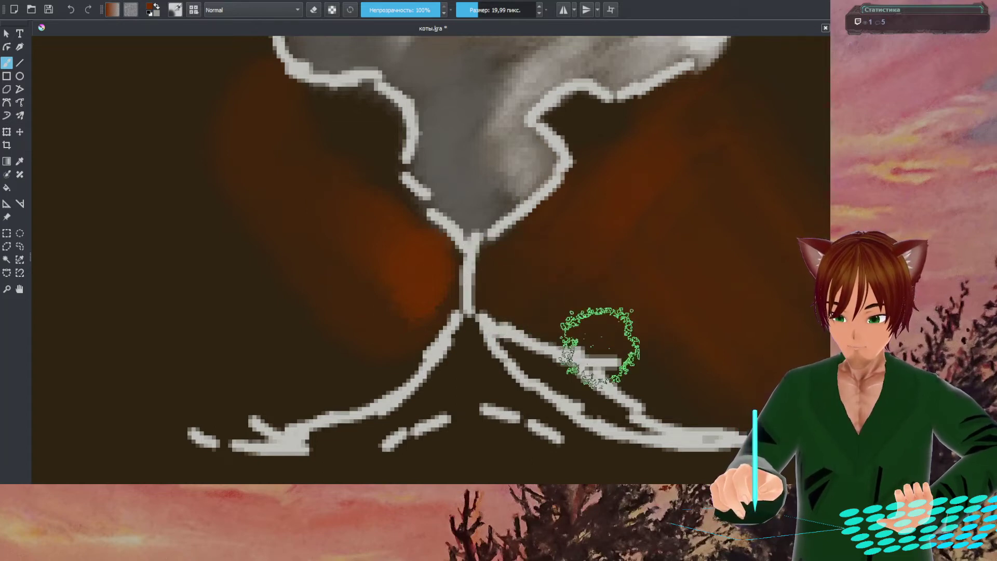
{"action": "left_click_drag", "start_coordinate": [512, 349], "coordinate": [505, 223]}
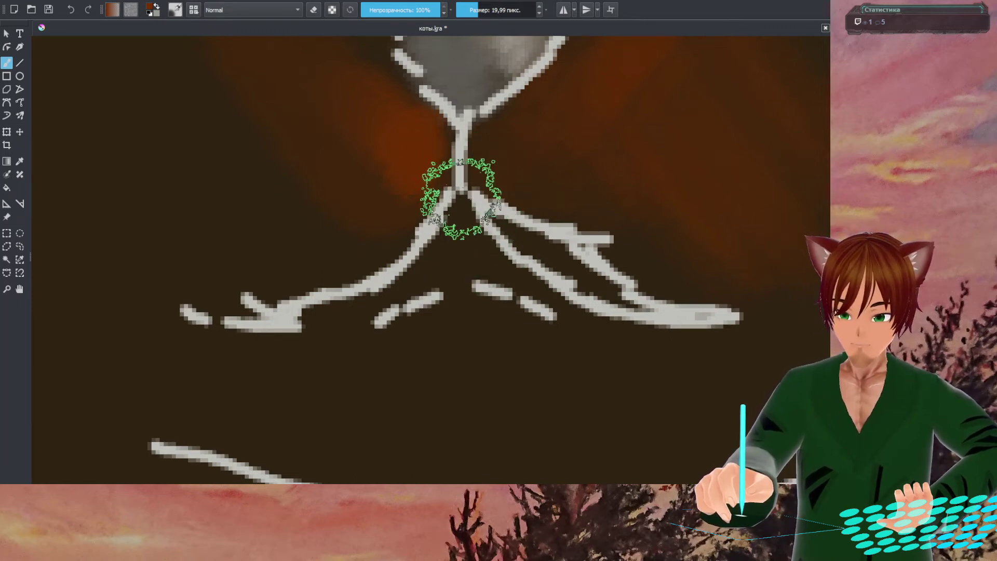
{"action": "left_click_drag", "start_coordinate": [464, 187], "coordinate": [414, 263]}
{"action": "scroll", "coordinate": [414, 263], "scroll_direction": "down", "scroll_amount": 2}
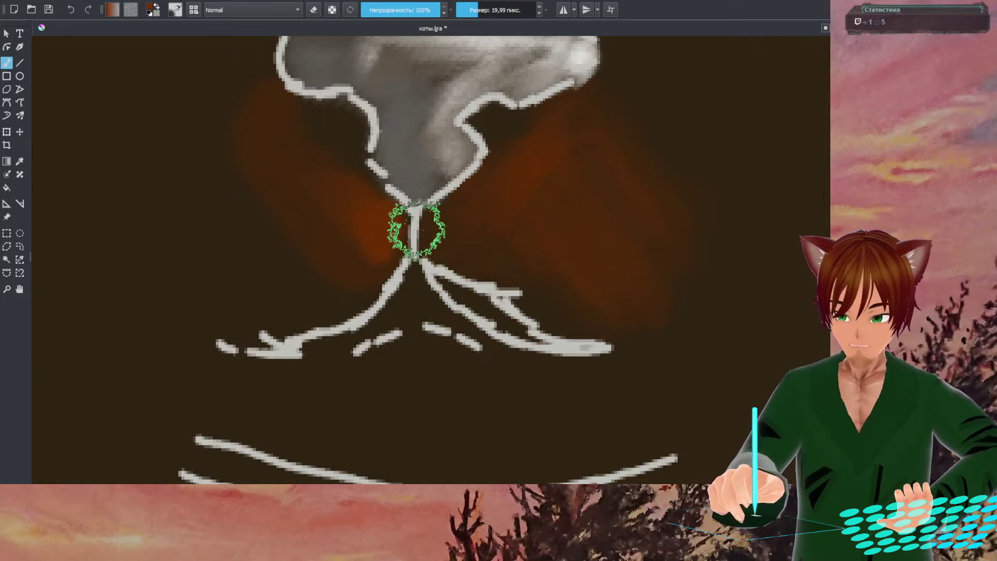
- Bring up the pop-up brush and colour palette over the nose area
{"action": "right_click", "coordinate": [415, 229]}
{"action": "right_click", "coordinate": [413, 224]}
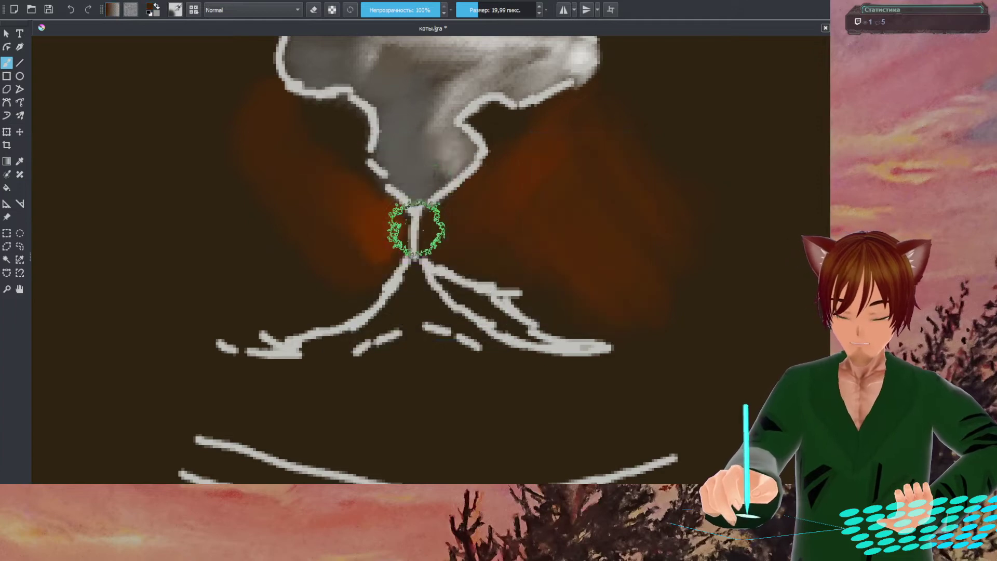
{"action": "right_click", "coordinate": [432, 197]}
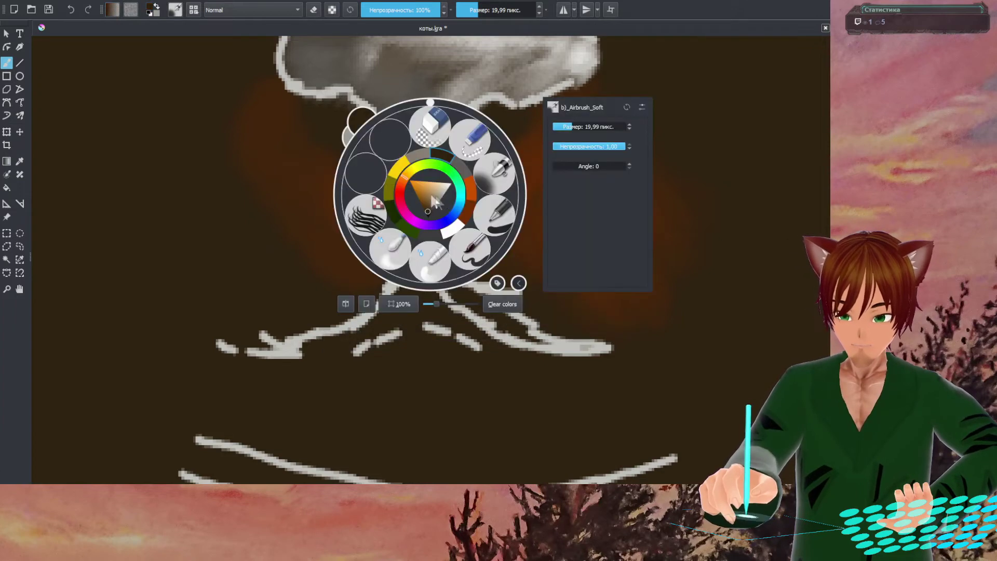
- Switch to the b)_Basic-1 ink preset and shrink it to about 1.08 px
{"action": "left_click", "coordinate": [498, 217]}
{"action": "right_click", "coordinate": [422, 221]}
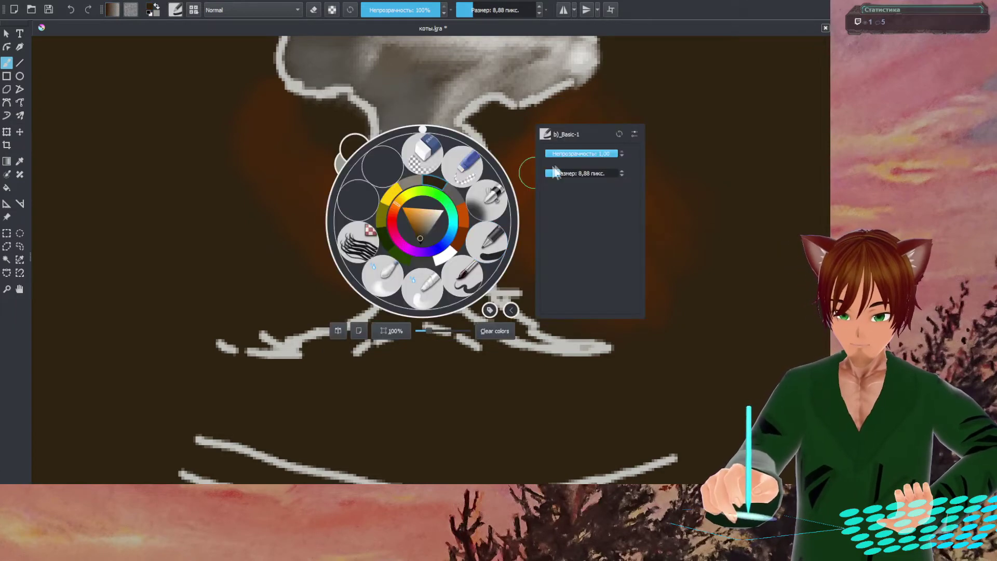
{"action": "left_click_drag", "start_coordinate": [558, 173], "coordinate": [552, 173]}
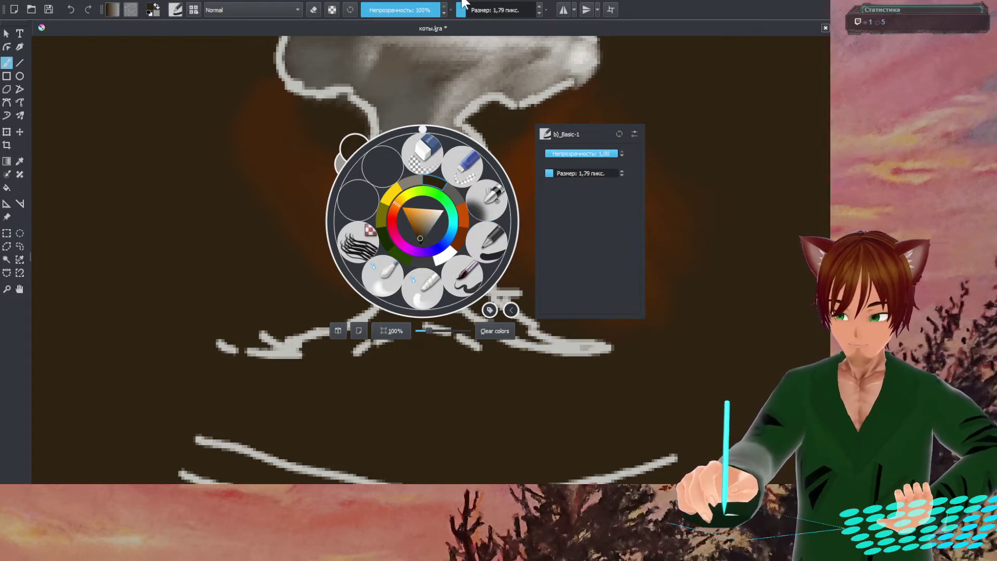
{"action": "left_click_drag", "start_coordinate": [467, 5], "coordinate": [464, 6]}
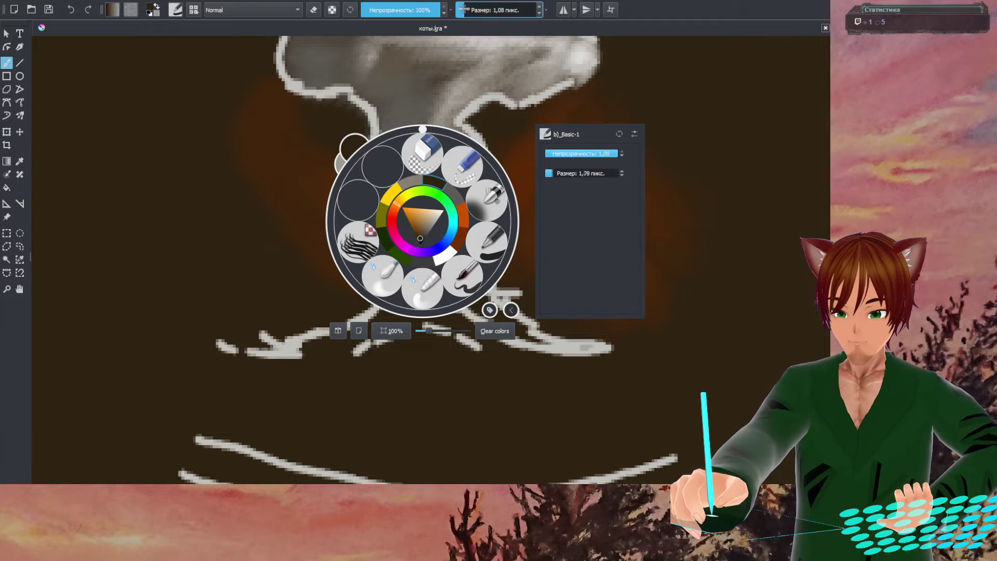
{"action": "left_click", "coordinate": [425, 80]}
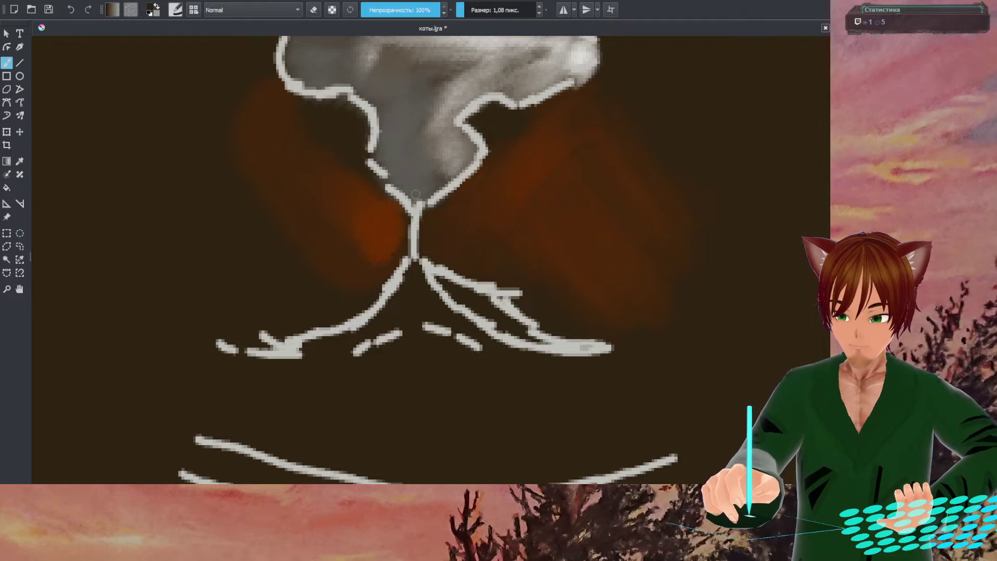
- Set the paint colour to black in the pop-up palette's colour triangle
{"action": "right_click", "coordinate": [434, 173]}
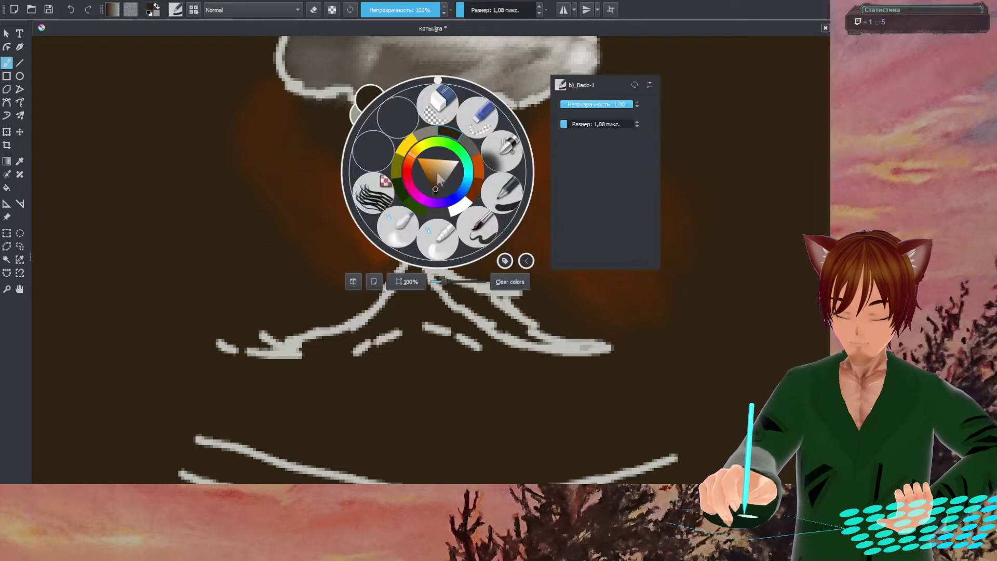
{"action": "left_click_drag", "start_coordinate": [429, 179], "coordinate": [423, 231]}
{"action": "left_click", "coordinate": [311, 258]}
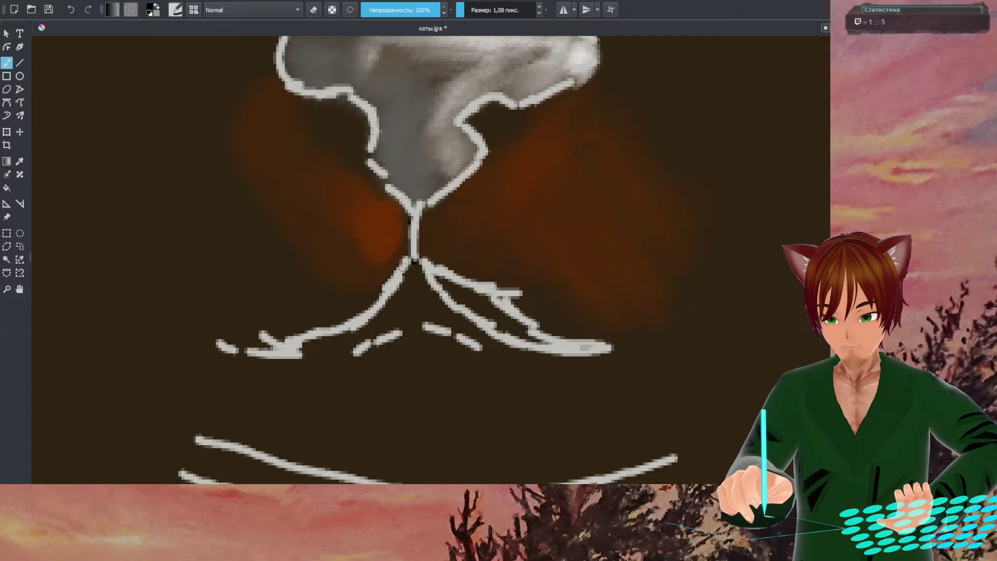
{"action": "right_click", "coordinate": [410, 256]}
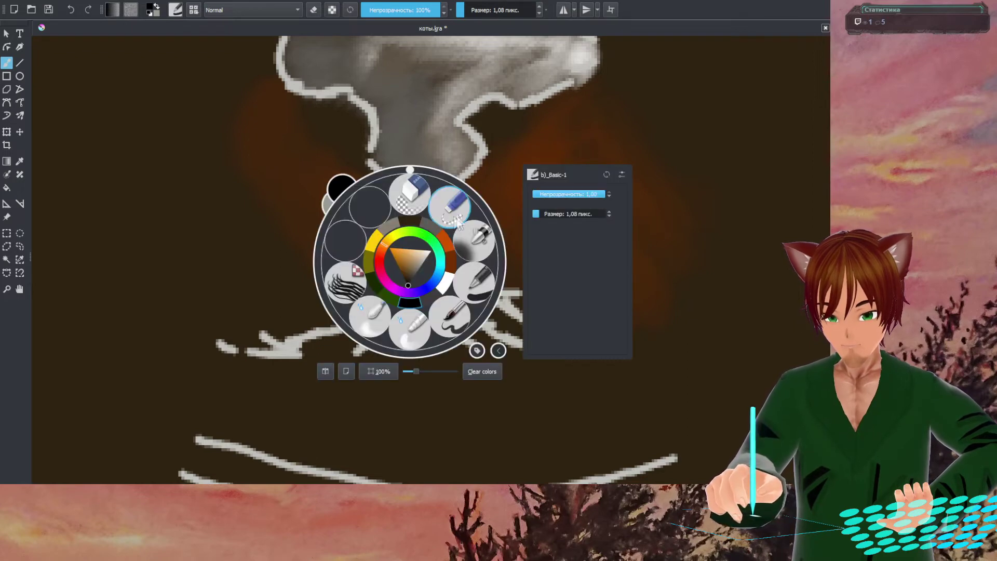
- Switch to the b)_Airbrush_Soft preset sized 3.88 px for shading under the mouth lines
{"action": "left_click", "coordinate": [478, 237]}
{"action": "right_click", "coordinate": [487, 227]}
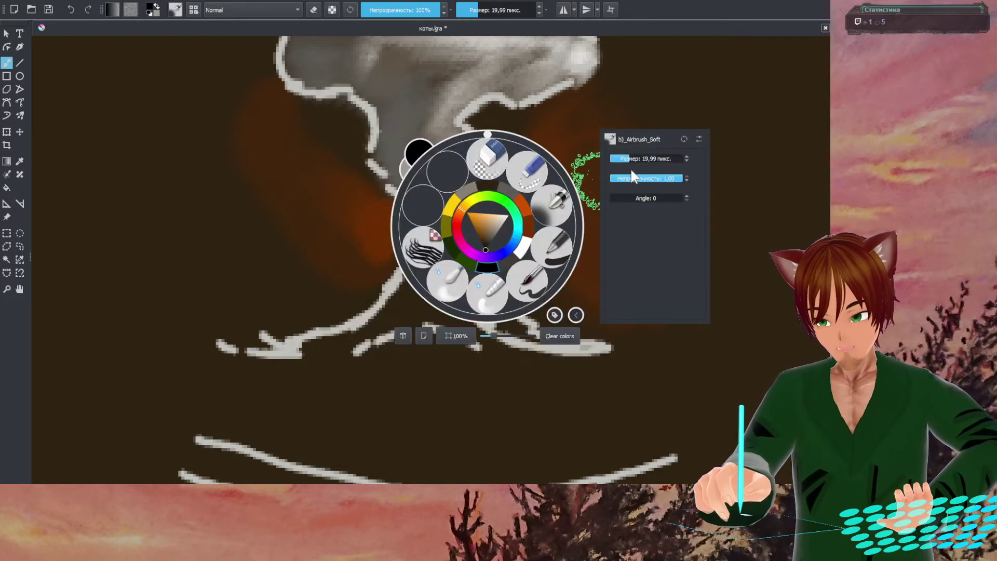
{"action": "left_click_drag", "start_coordinate": [625, 158], "coordinate": [612, 159]}
{"action": "left_click", "coordinate": [574, 106]}
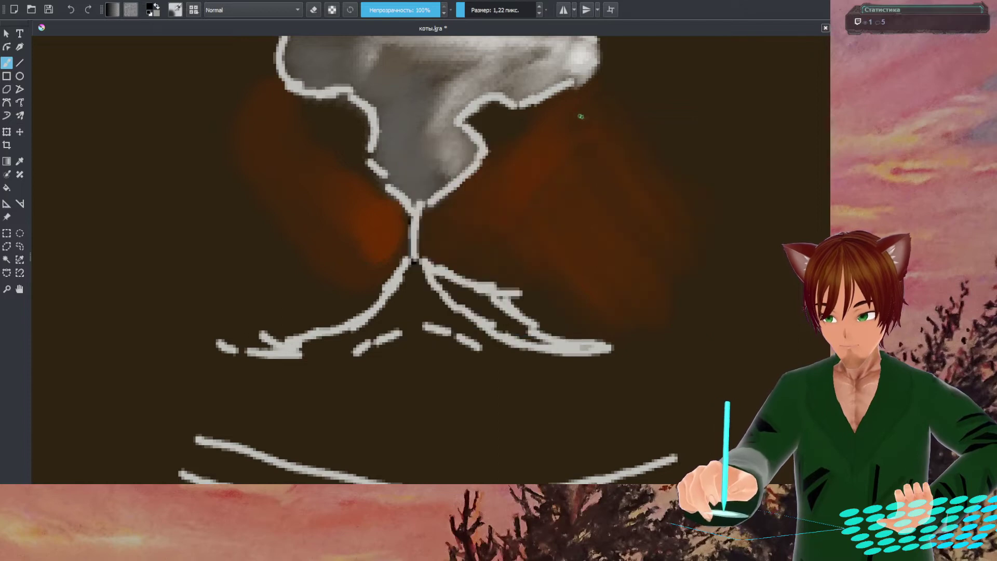
{"action": "right_click", "coordinate": [569, 153]}
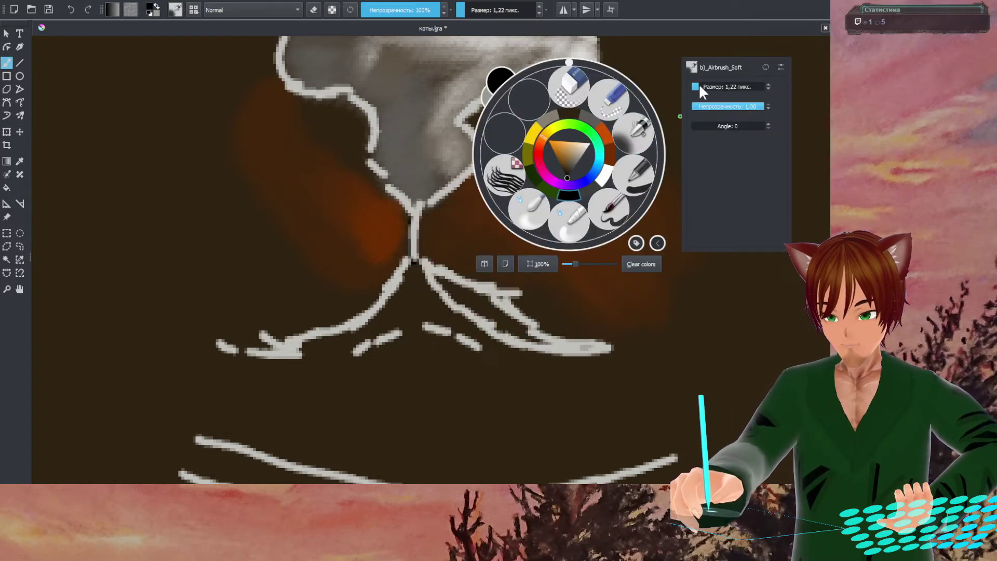
{"action": "left_click_drag", "start_coordinate": [700, 86], "coordinate": [706, 86]}
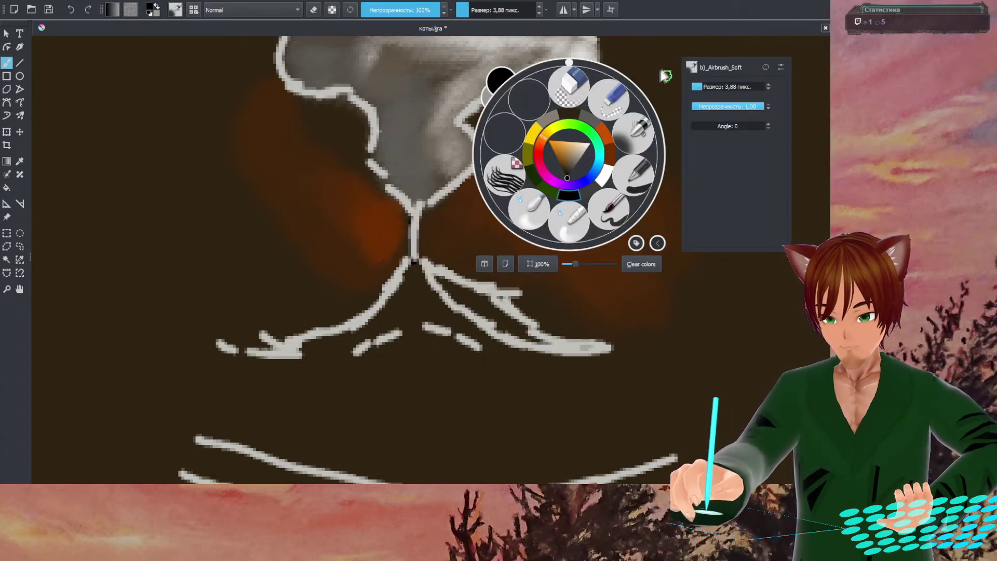
{"action": "left_click", "coordinate": [663, 75]}
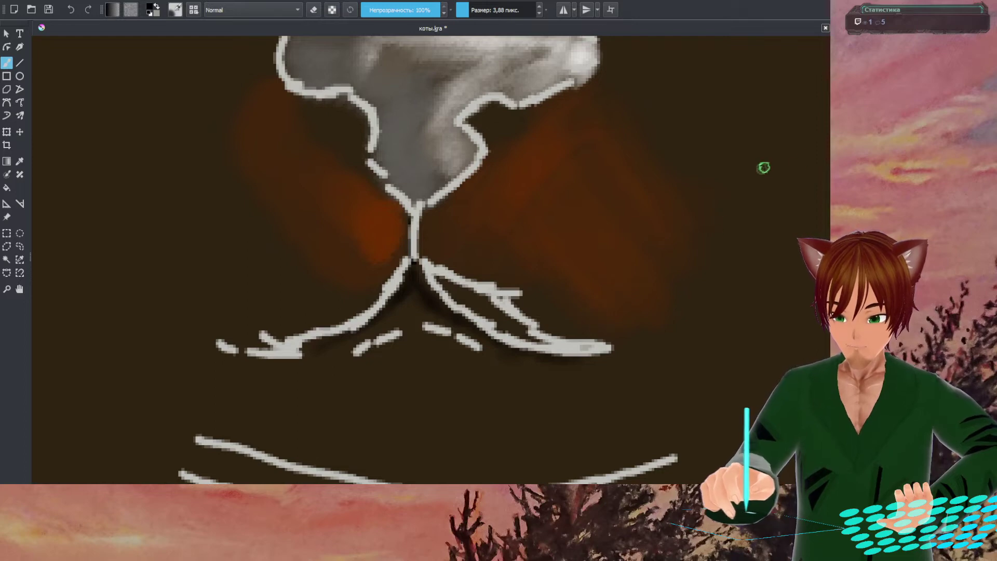
{"action": "scroll", "coordinate": [550, 260], "scroll_direction": "down", "scroll_amount": 6}
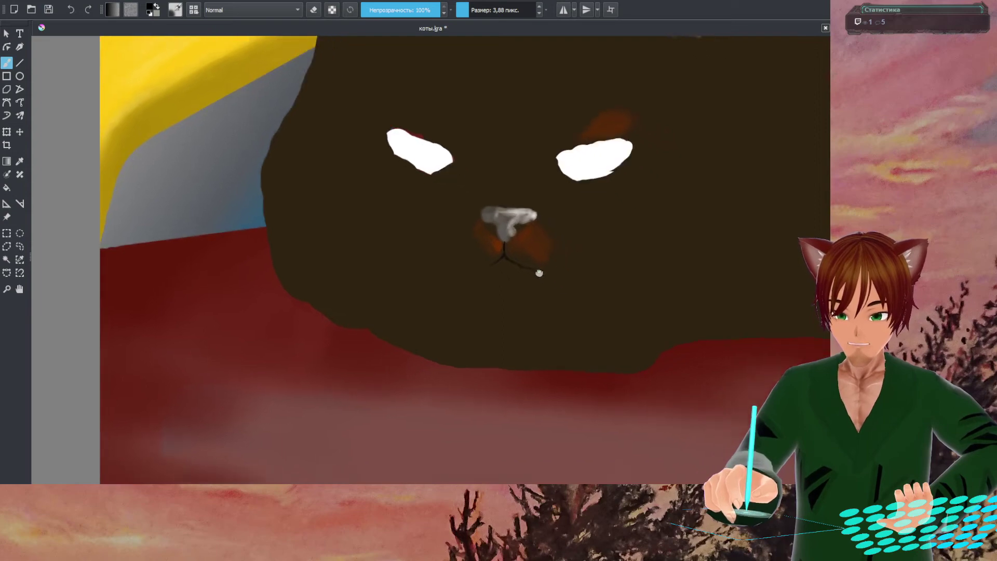
{"action": "scroll", "coordinate": [544, 270], "scroll_direction": "up", "scroll_amount": 3}
{"action": "scroll", "coordinate": [549, 271], "scroll_direction": "down", "scroll_amount": 3}
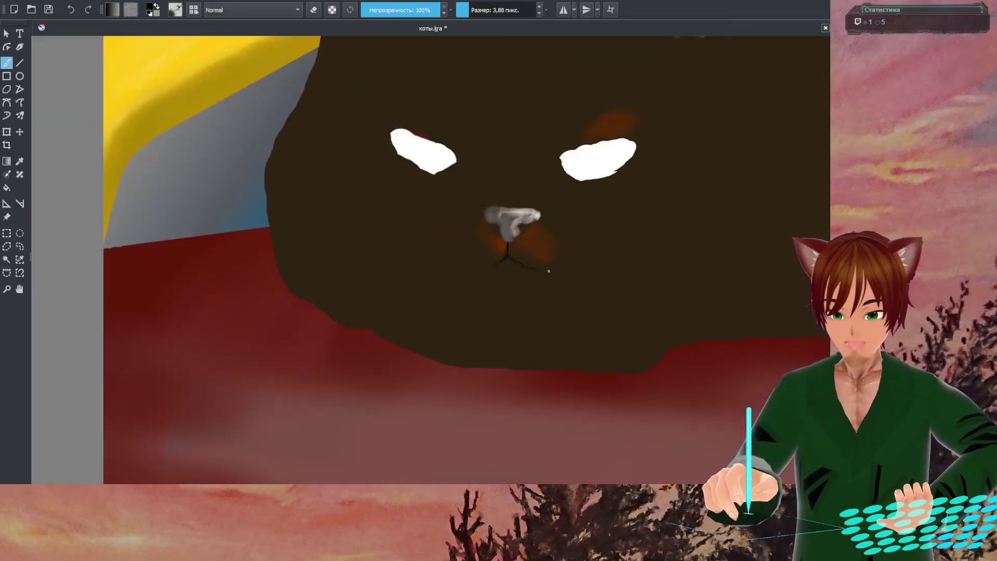
{"action": "scroll", "coordinate": [548, 271], "scroll_direction": "up", "scroll_amount": 3}
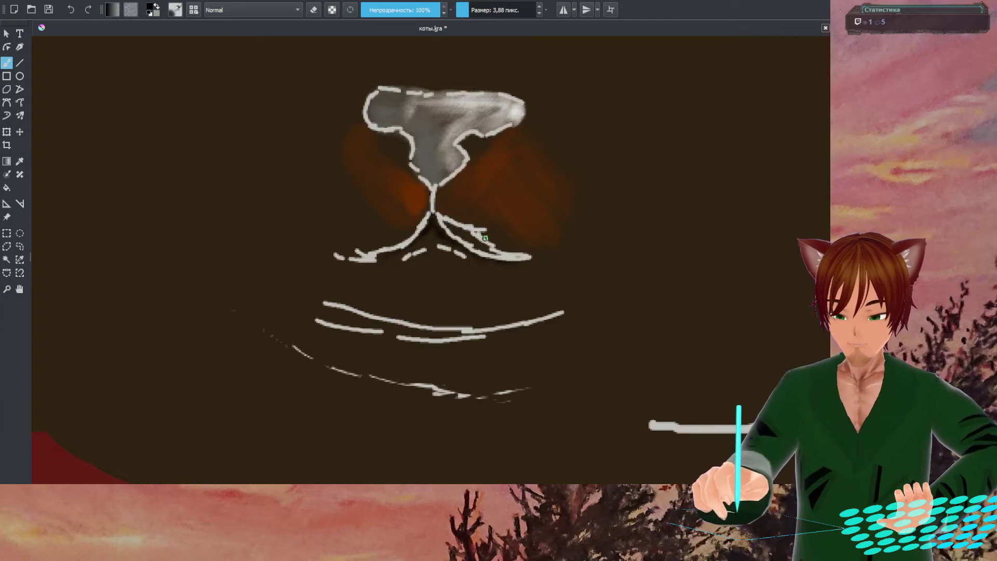
{"action": "scroll", "coordinate": [478, 266], "scroll_direction": "down", "scroll_amount": 1}
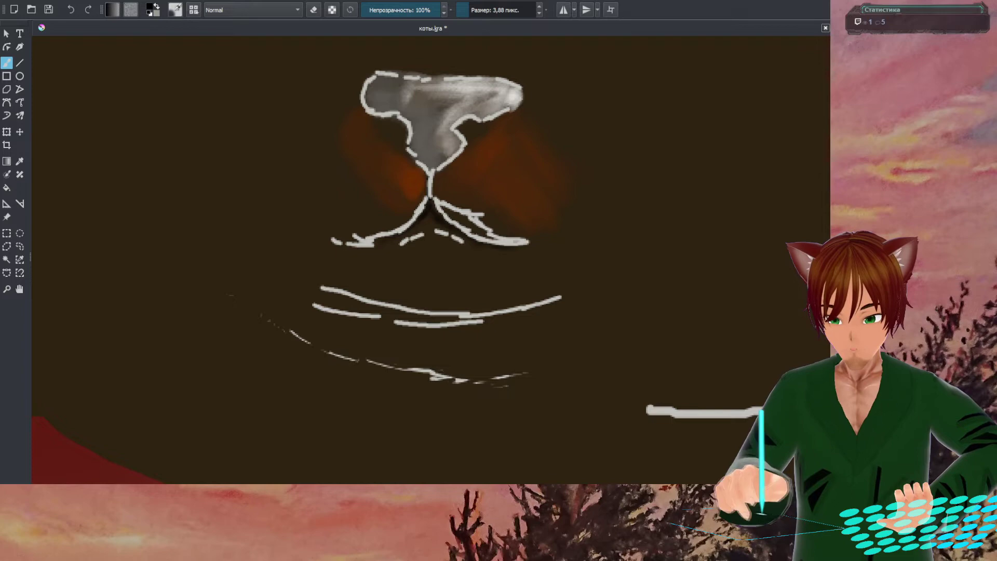
{"action": "scroll", "coordinate": [515, 222], "scroll_direction": "down", "scroll_amount": 4}
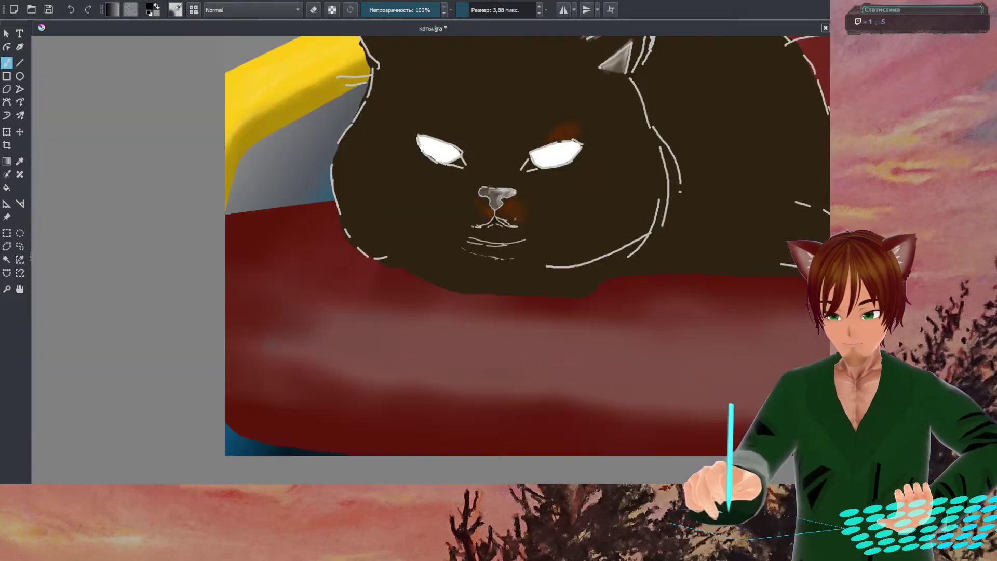
{"action": "scroll", "coordinate": [516, 214], "scroll_direction": "up", "scroll_amount": 1}
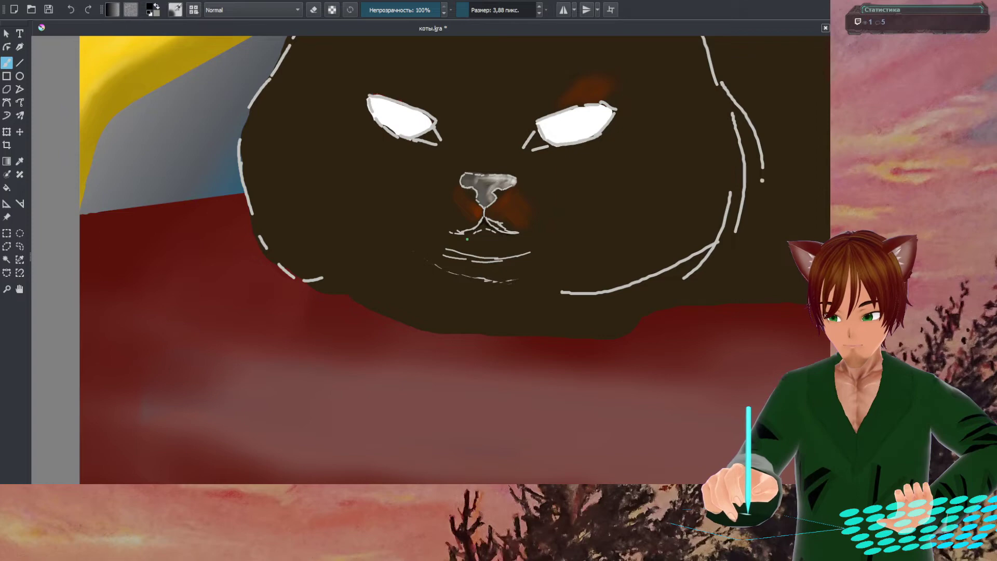
{"action": "scroll", "coordinate": [466, 240], "scroll_direction": "up", "scroll_amount": 3}
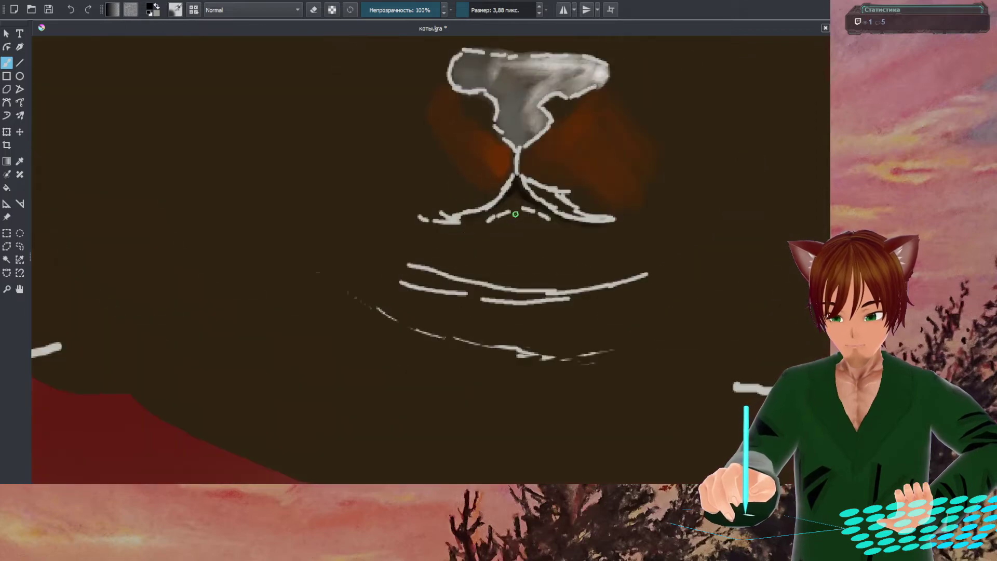
- Pick grey from the colour triangle and enlarge the soft airbrush to 13.09 px
{"action": "right_click", "coordinate": [522, 199]}
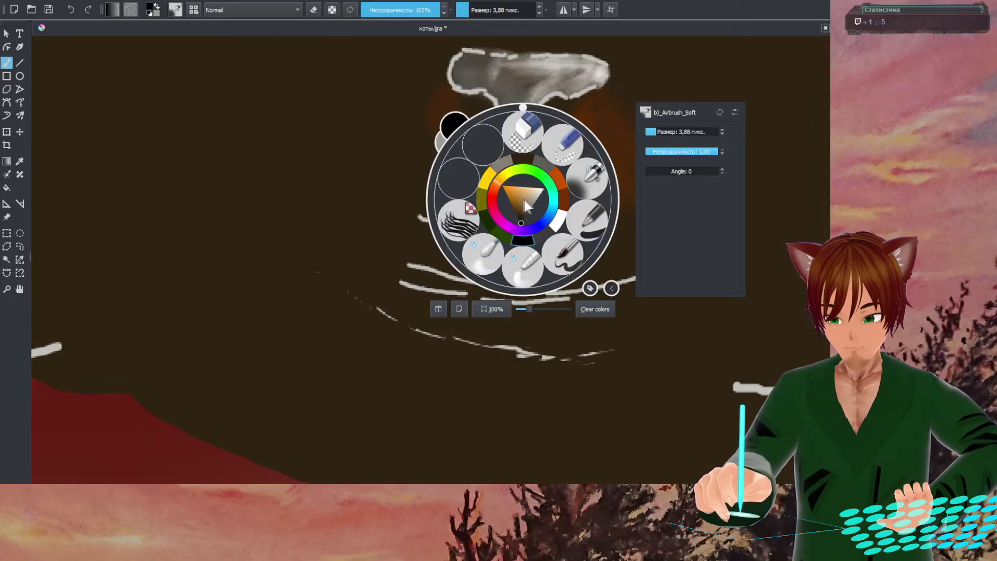
{"action": "left_click", "coordinate": [506, 163]}
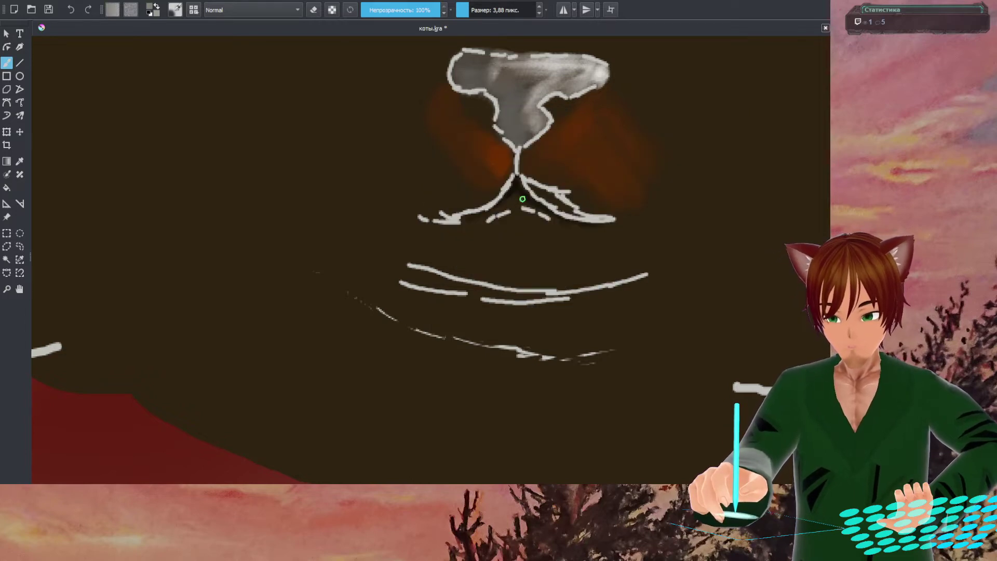
{"action": "right_click", "coordinate": [494, 187]}
{"action": "left_click_drag", "start_coordinate": [637, 123], "coordinate": [642, 121]}
{"action": "left_click", "coordinate": [581, 84]}
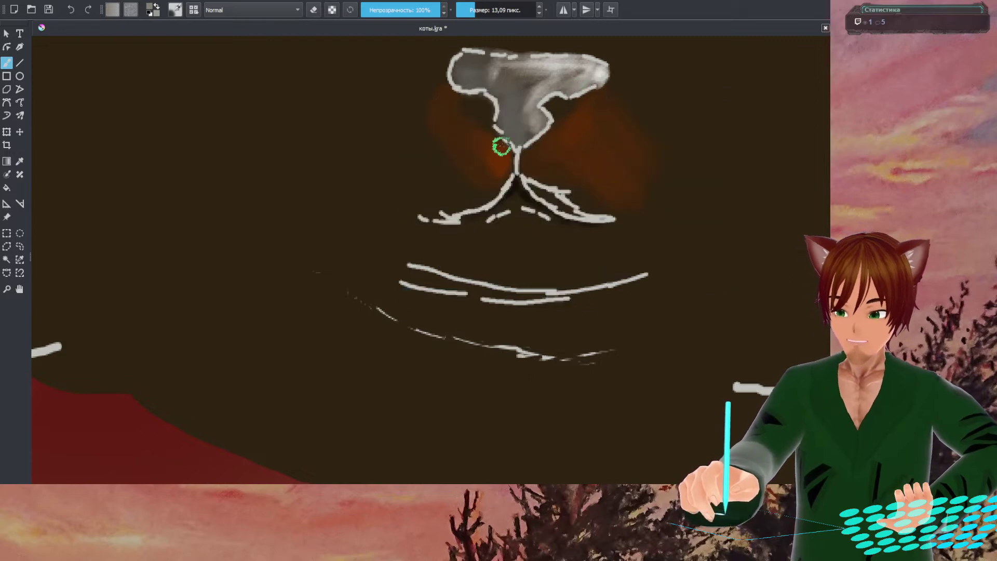
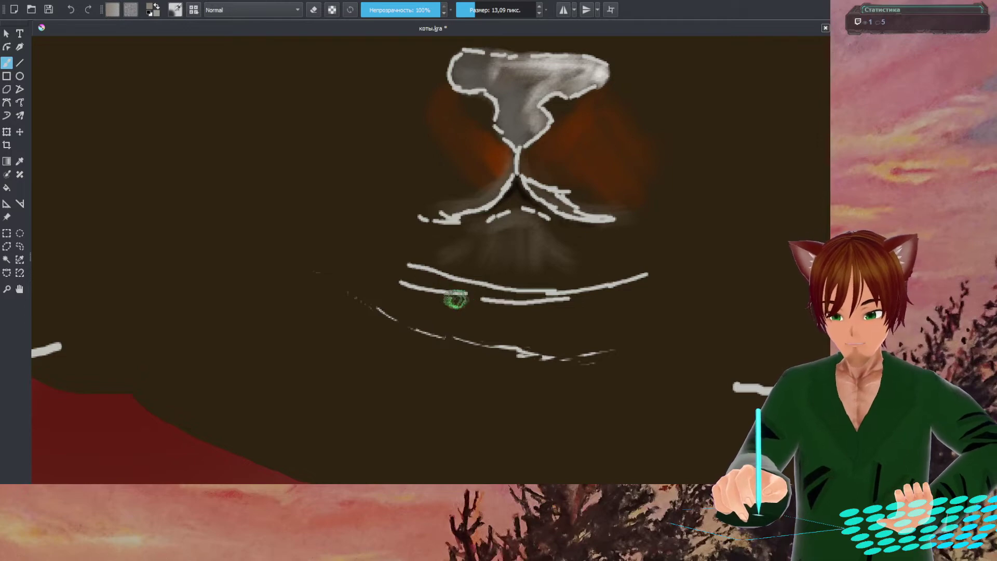
- Airbrush a light grey haze right and back left along the chin lines below the mouth
{"action": "mouse_move", "coordinate": [498, 289]}
{"action": "left_mouse_down"}
{"action": "mouse_move", "coordinate": [582, 301]}
{"action": "mouse_move", "coordinate": [552, 298]}
{"action": "mouse_move", "coordinate": [651, 294]}
{"action": "mouse_move", "coordinate": [507, 296]}
{"action": "mouse_move", "coordinate": [357, 261]}
{"action": "mouse_move", "coordinate": [530, 301]}
{"action": "mouse_move", "coordinate": [613, 304]}
{"action": "mouse_move", "coordinate": [571, 302]}
{"action": "mouse_move", "coordinate": [703, 283]}
{"action": "mouse_move", "coordinate": [677, 283]}
{"action": "left_mouse_up"}
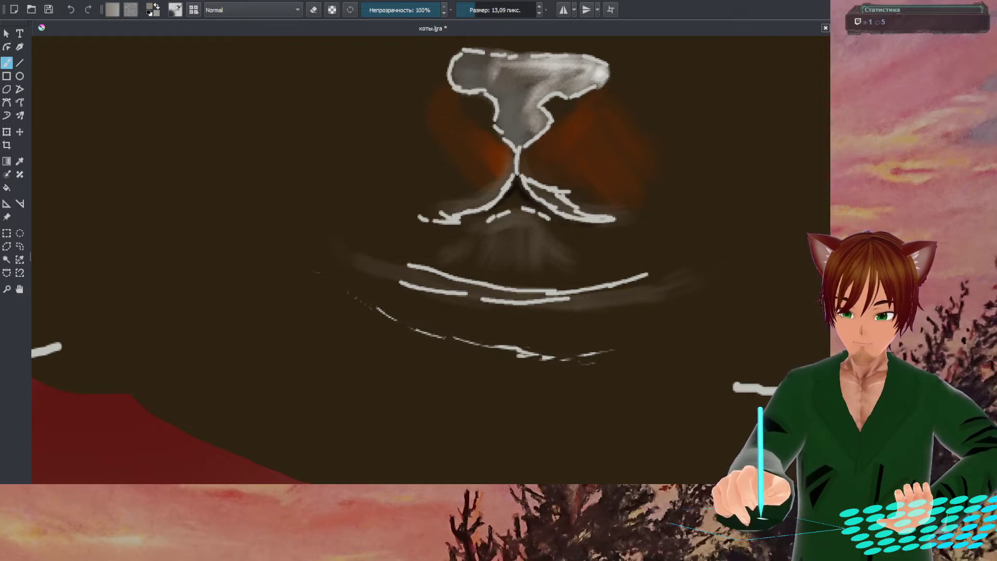
{"action": "scroll", "coordinate": [569, 254], "scroll_direction": "down", "scroll_amount": 5}
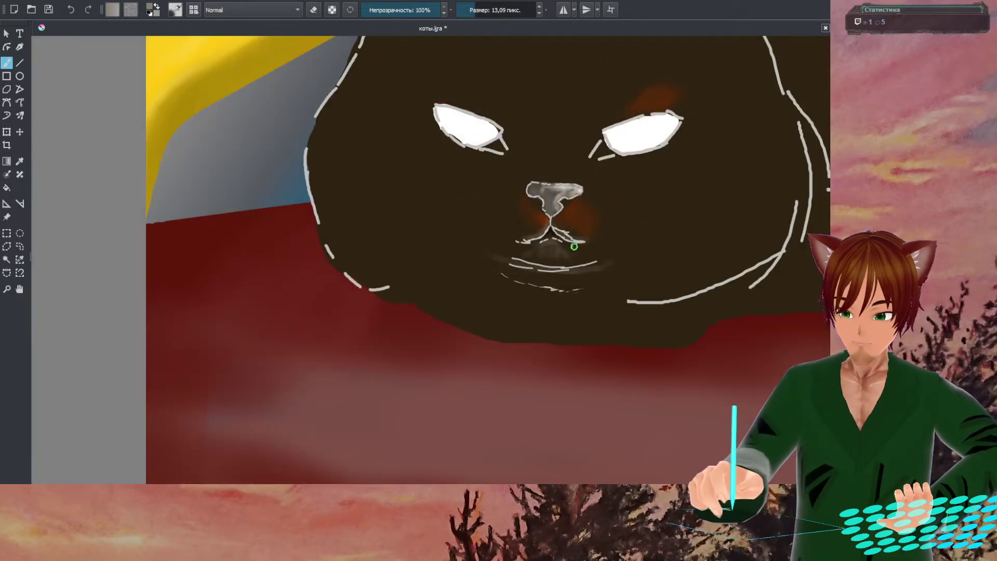
{"action": "scroll", "coordinate": [575, 246], "scroll_direction": "up", "scroll_amount": 4}
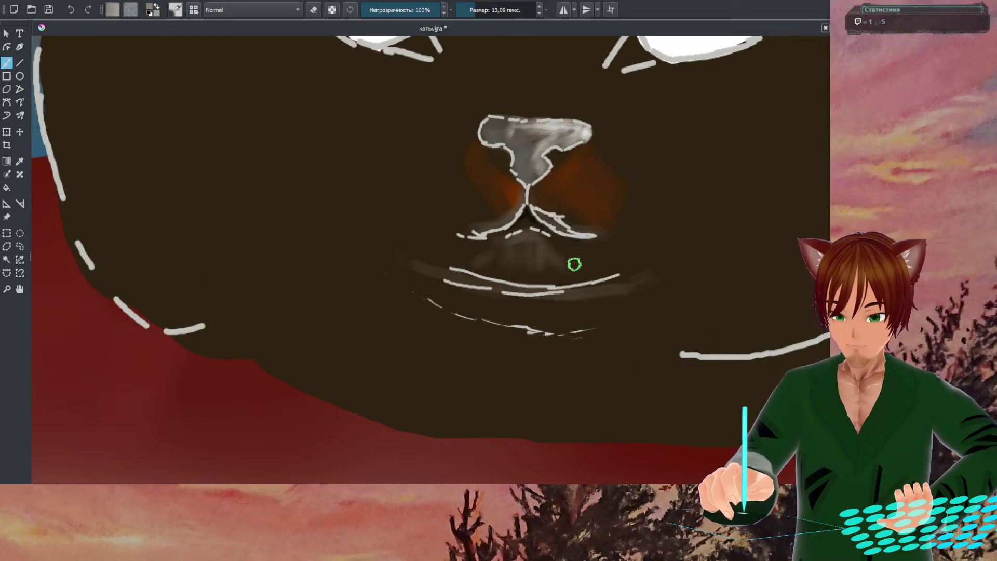
{"action": "scroll", "coordinate": [574, 264], "scroll_direction": "down", "scroll_amount": 4}
{"action": "scroll", "coordinate": [574, 264], "scroll_direction": "up", "scroll_amount": 2}
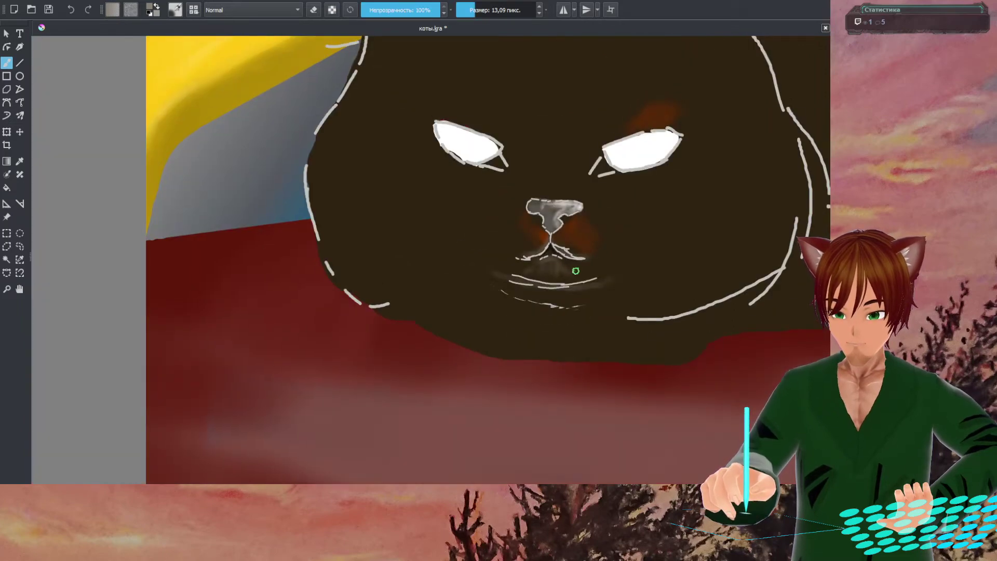
{"action": "scroll", "coordinate": [575, 271], "scroll_direction": "up", "scroll_amount": 1}
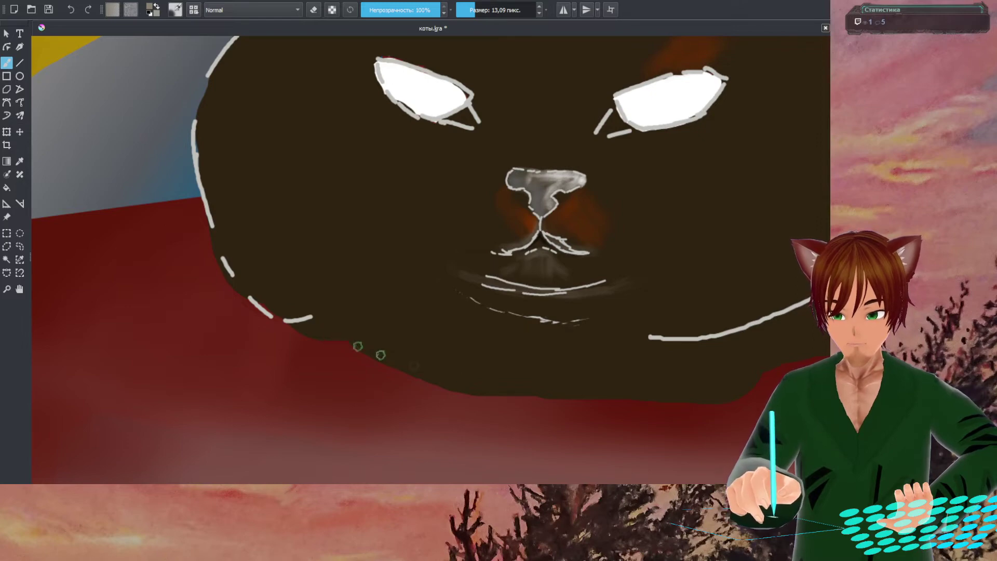
{"action": "scroll", "coordinate": [442, 306], "scroll_direction": "down", "scroll_amount": 2}
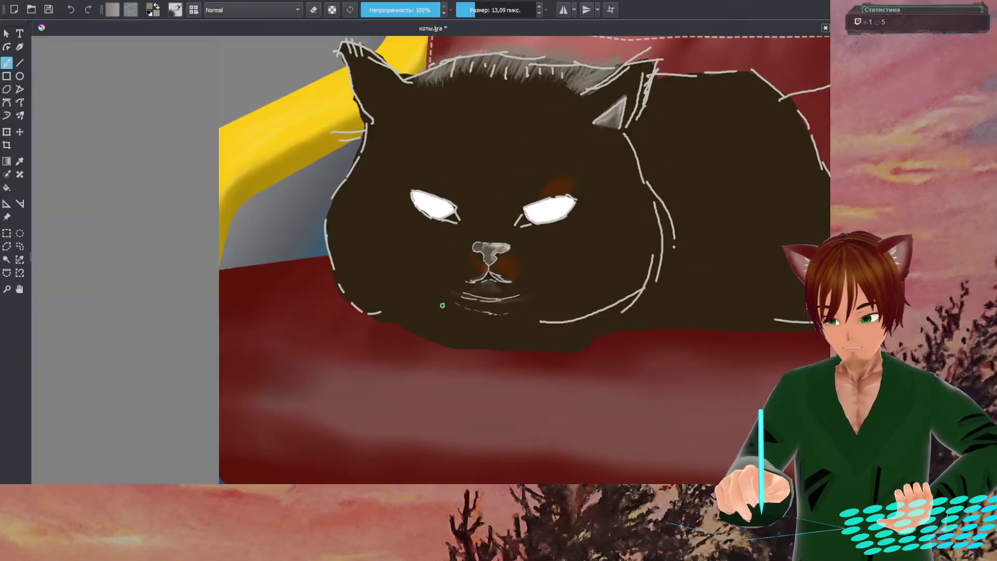
{"action": "scroll", "coordinate": [442, 305], "scroll_direction": "up", "scroll_amount": 4}
{"action": "left_click_drag", "start_coordinate": [507, 331], "coordinate": [418, 330]}
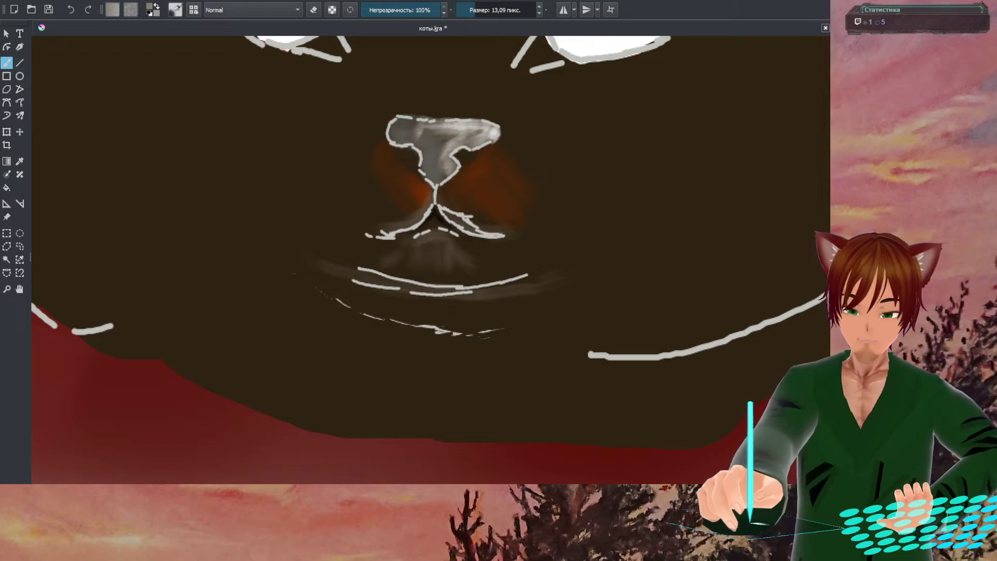
- Set the Airbrush_Soft brush to 64 px with a 90° angle in the pop-up palette
{"action": "right_click", "coordinate": [232, 144]}
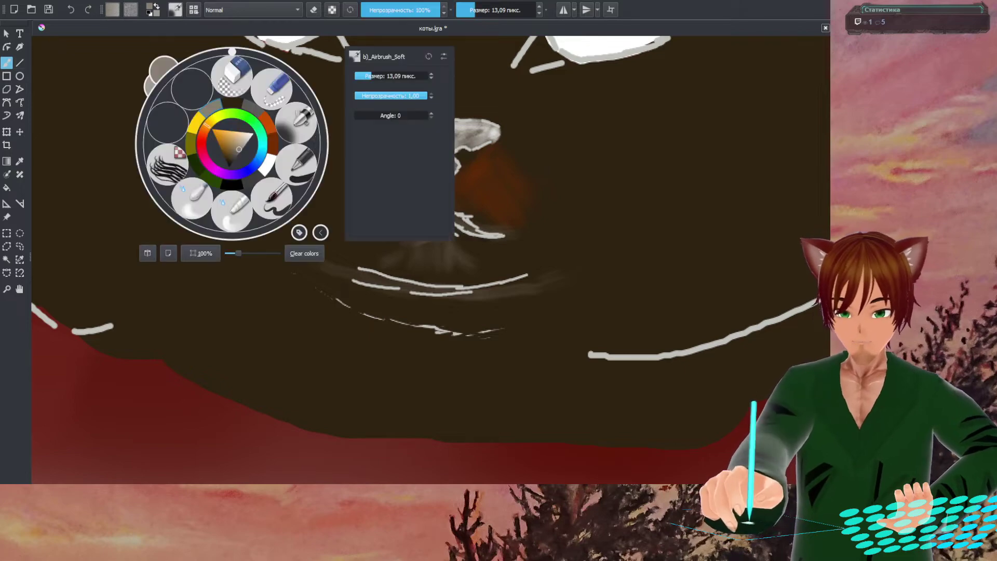
{"action": "left_click", "coordinate": [300, 125]}
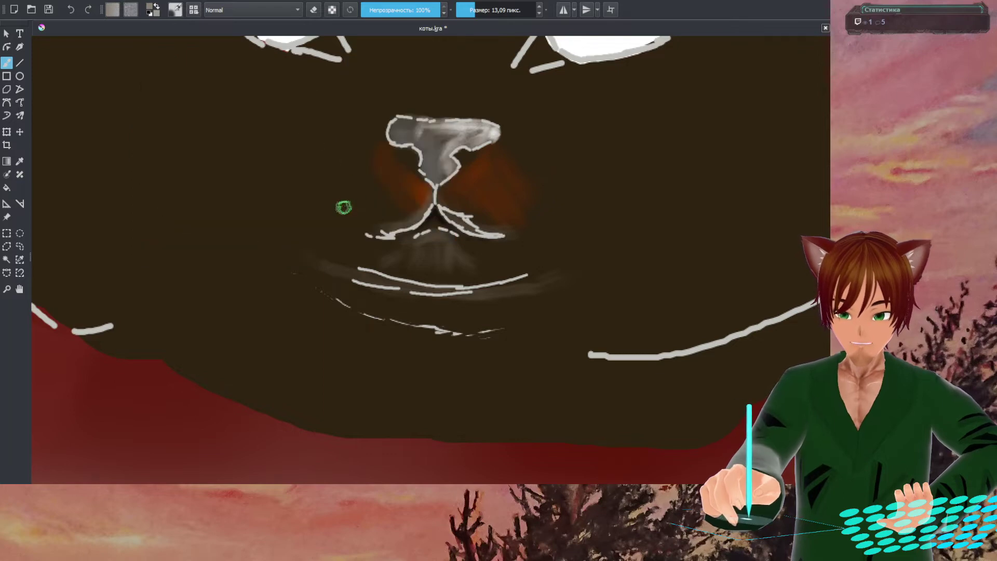
{"action": "right_click", "coordinate": [343, 207]}
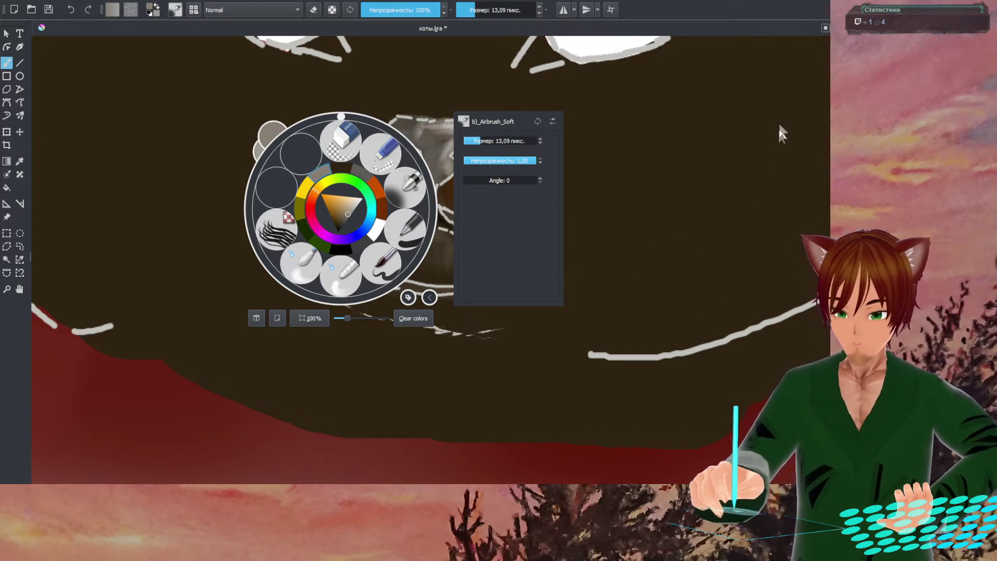
{"action": "left_click", "coordinate": [735, 400]}
{"action": "right_click", "coordinate": [485, 304]}
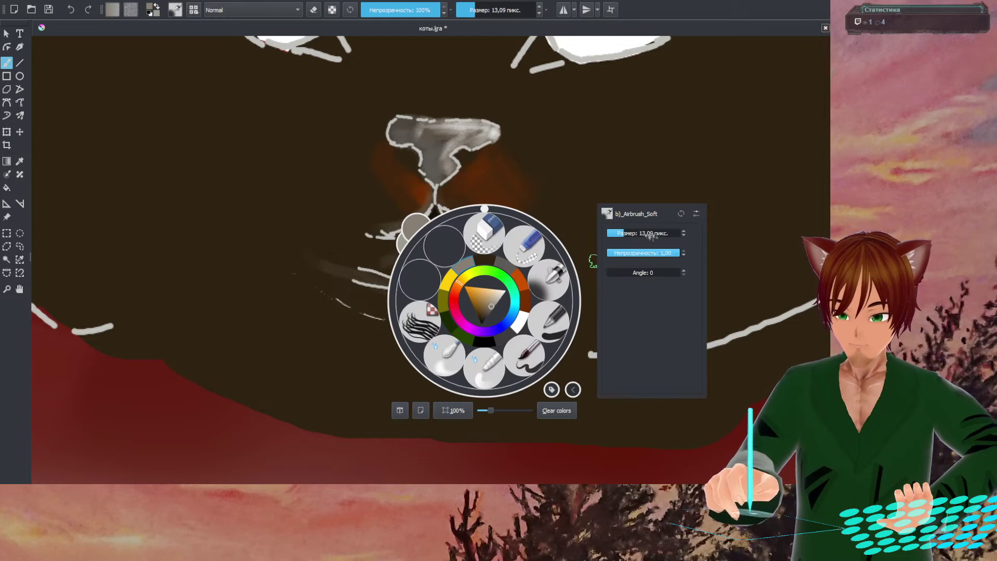
{"action": "left_click", "coordinate": [633, 160]}
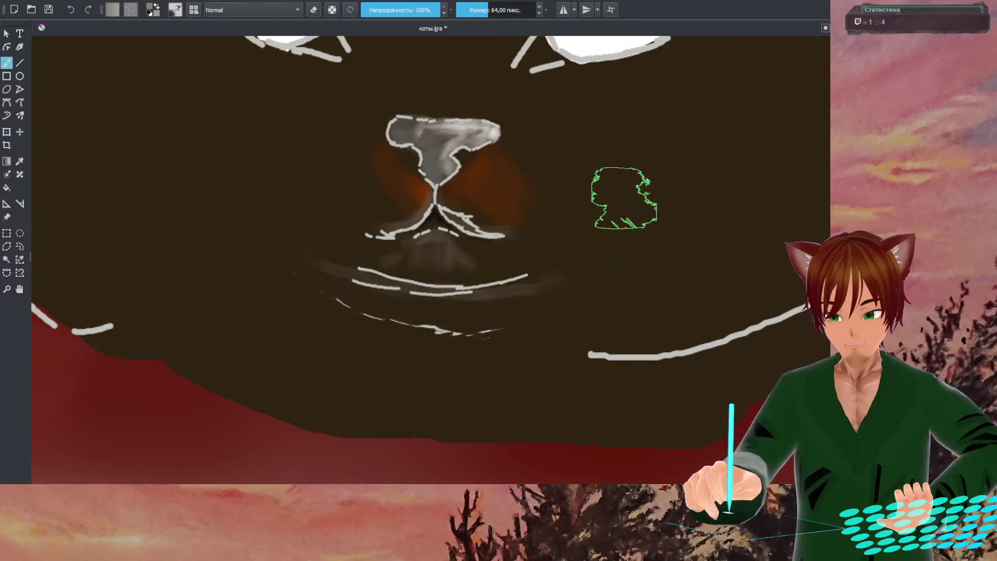
{"action": "right_click", "coordinate": [583, 220]}
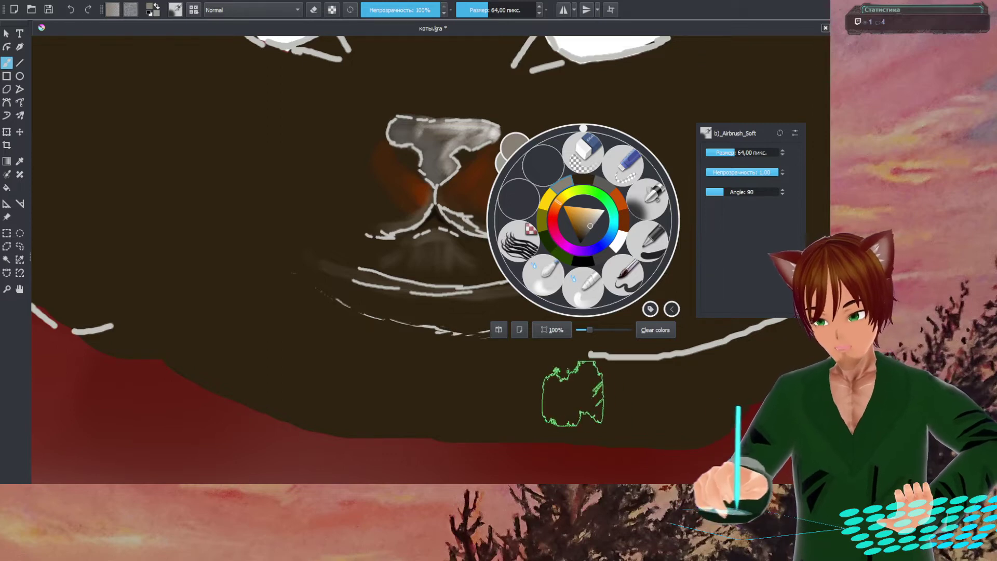
{"action": "left_click", "coordinate": [571, 396]}
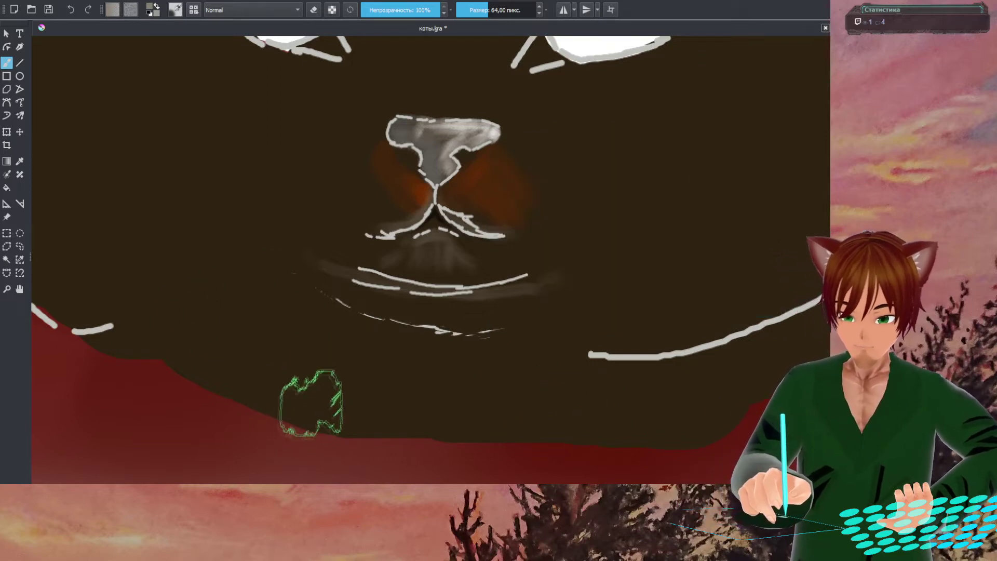
{"action": "right_click", "coordinate": [313, 395]}
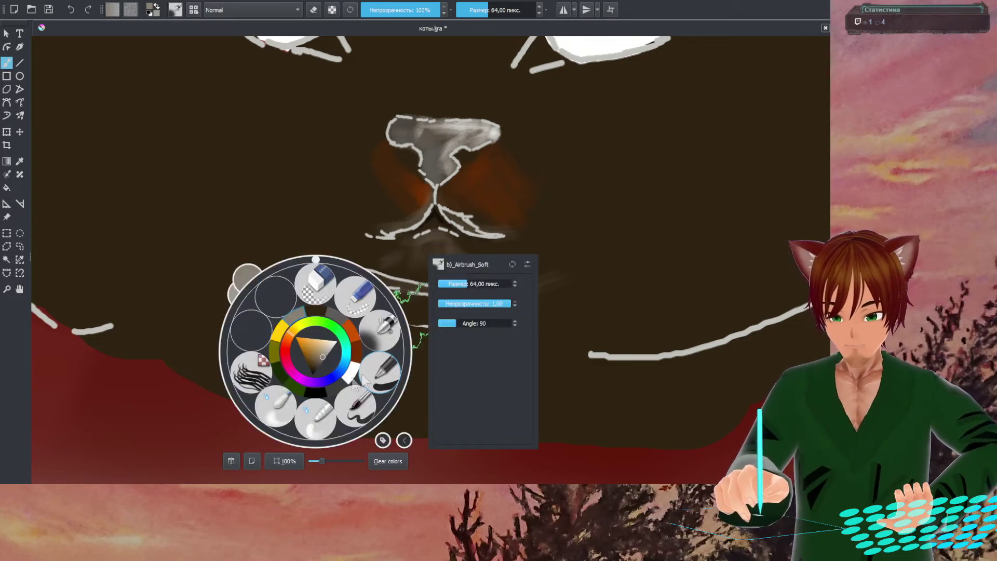
{"action": "left_click", "coordinate": [195, 406]}
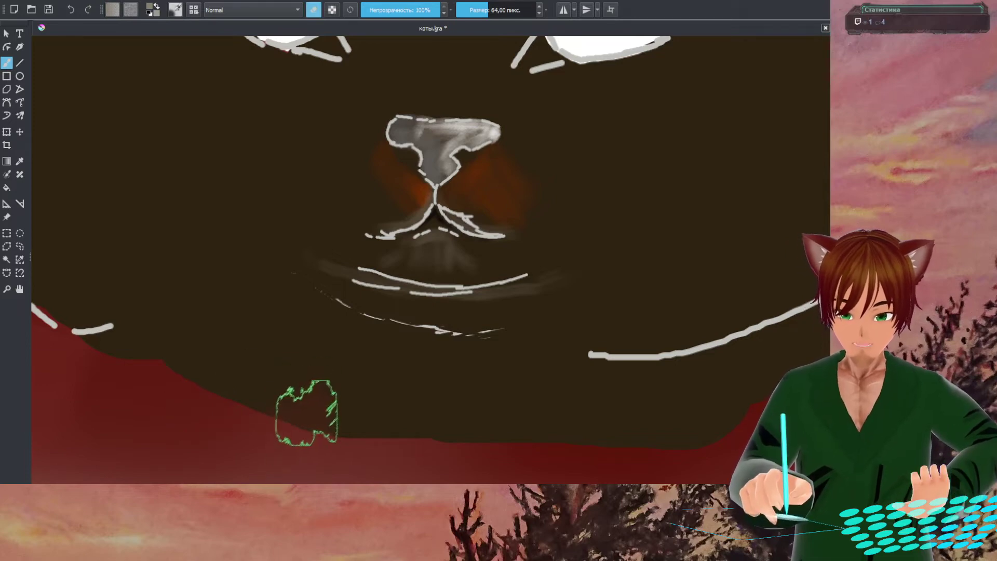
- Soften the red blanket just below the cat's lower body edge with the airbrush
{"action": "mouse_move", "coordinate": [317, 412]}
{"action": "left_mouse_down"}
{"action": "mouse_move", "coordinate": [315, 440]}
{"action": "mouse_move", "coordinate": [344, 451]}
{"action": "left_mouse_up"}
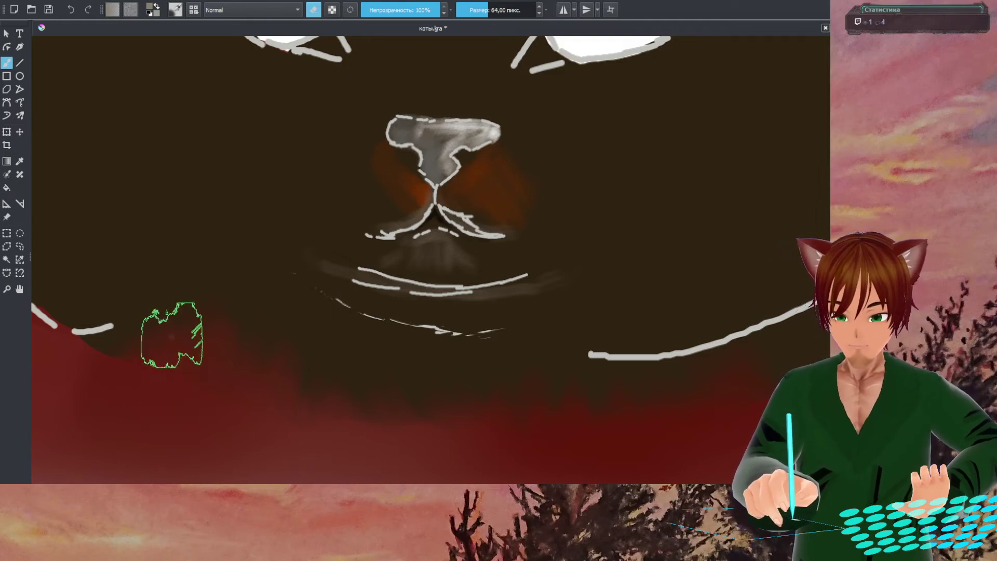
{"action": "scroll", "coordinate": [173, 334], "scroll_direction": "down", "scroll_amount": 5}
{"action": "left_click_drag", "start_coordinate": [340, 430], "coordinate": [367, 423]}
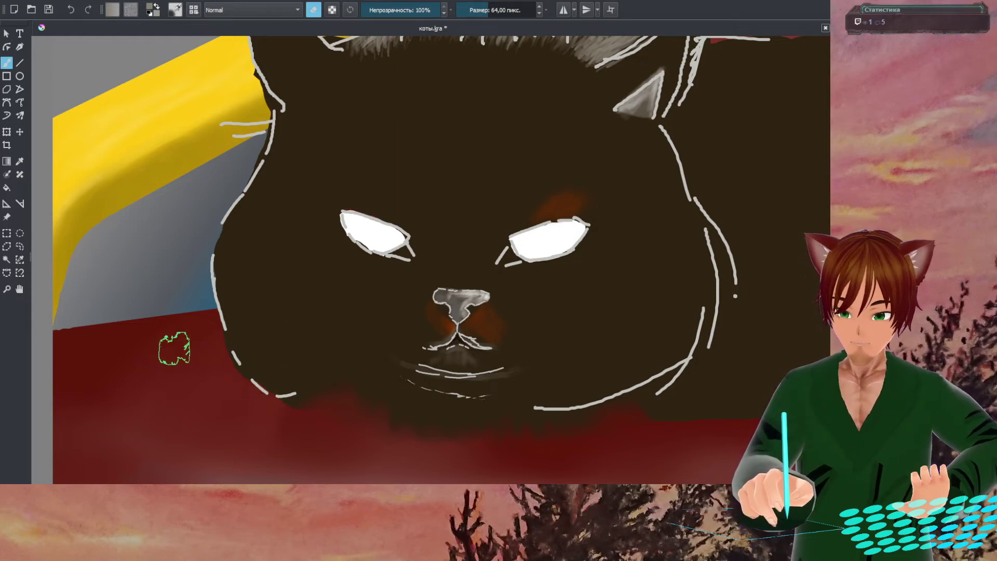
{"action": "right_click", "coordinate": [215, 359]}
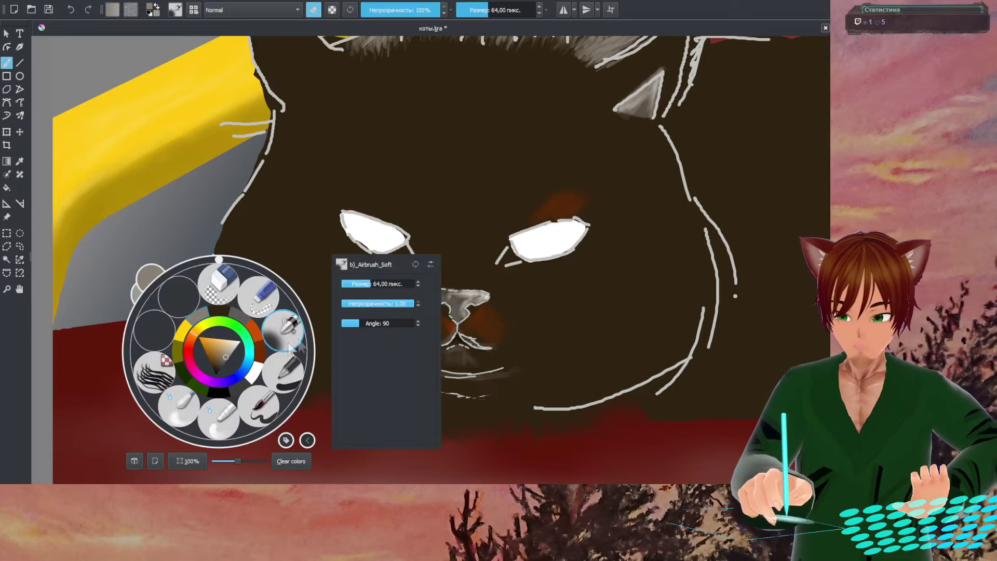
- Switch to the b)_Basic-1 solid brush at about 87 px
{"action": "left_click", "coordinate": [290, 379]}
{"action": "right_click", "coordinate": [275, 340]}
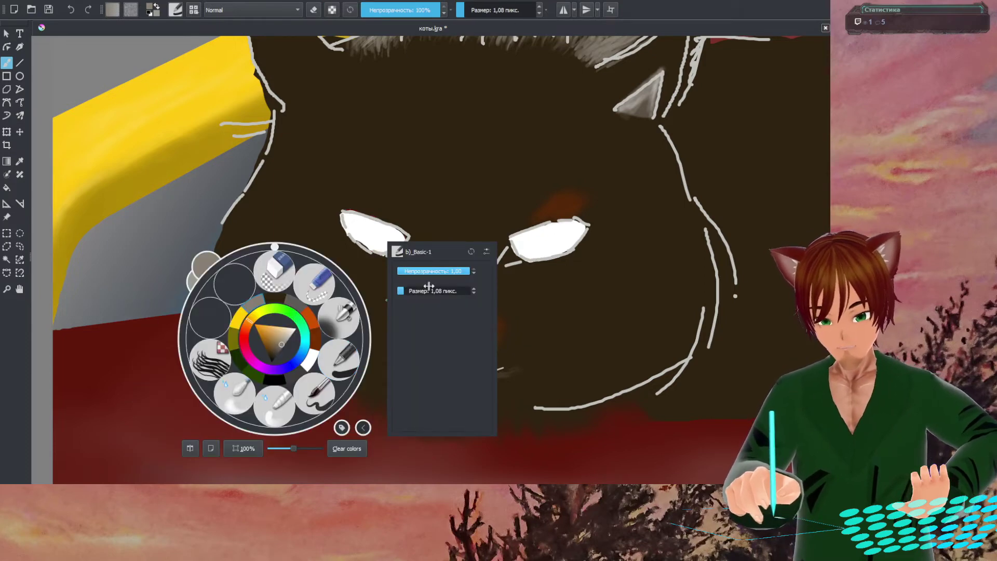
{"action": "left_click_drag", "start_coordinate": [430, 292], "coordinate": [452, 291]}
{"action": "left_click", "coordinate": [319, 221]}
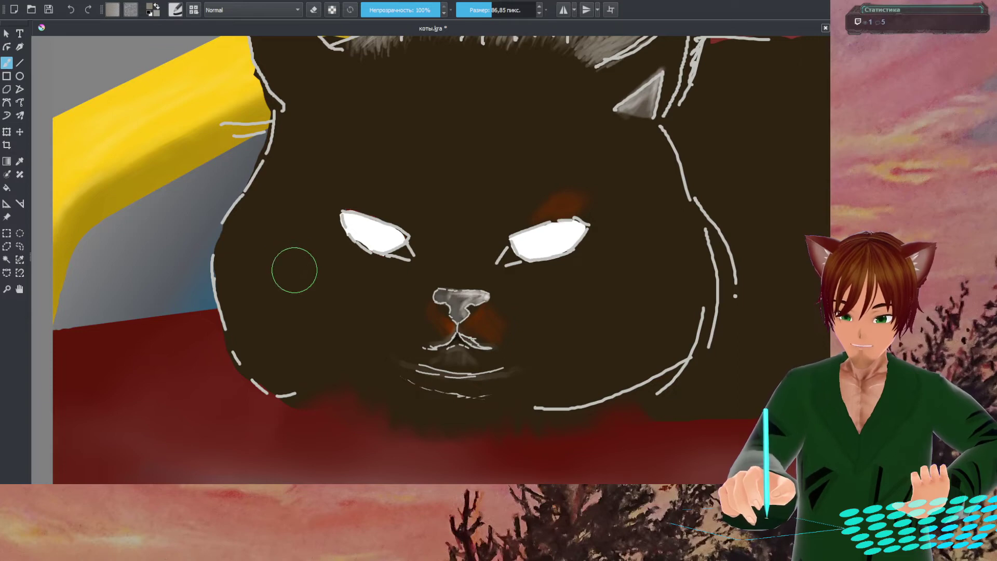
{"action": "right_click", "coordinate": [295, 270]}
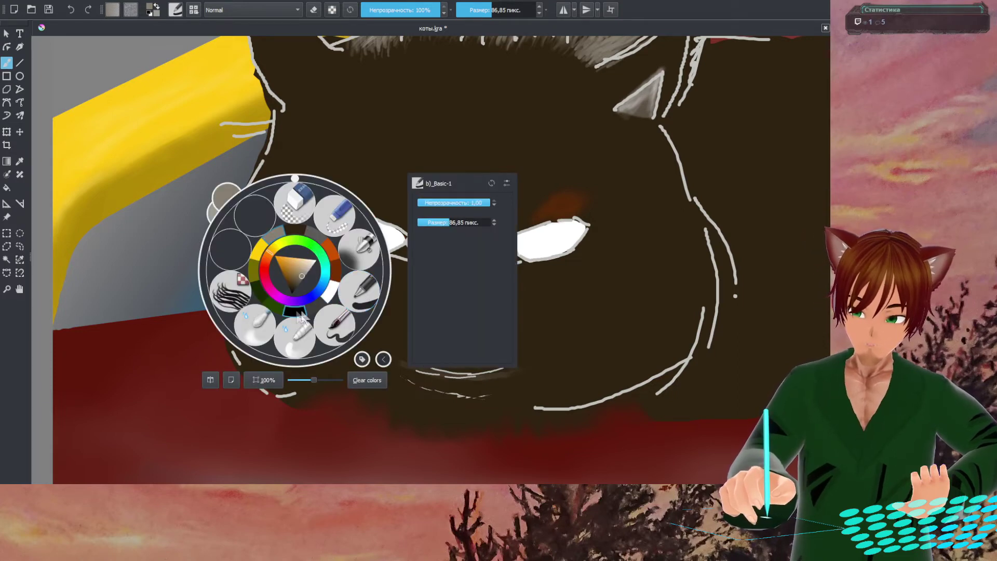
{"action": "left_click", "coordinate": [349, 145]}
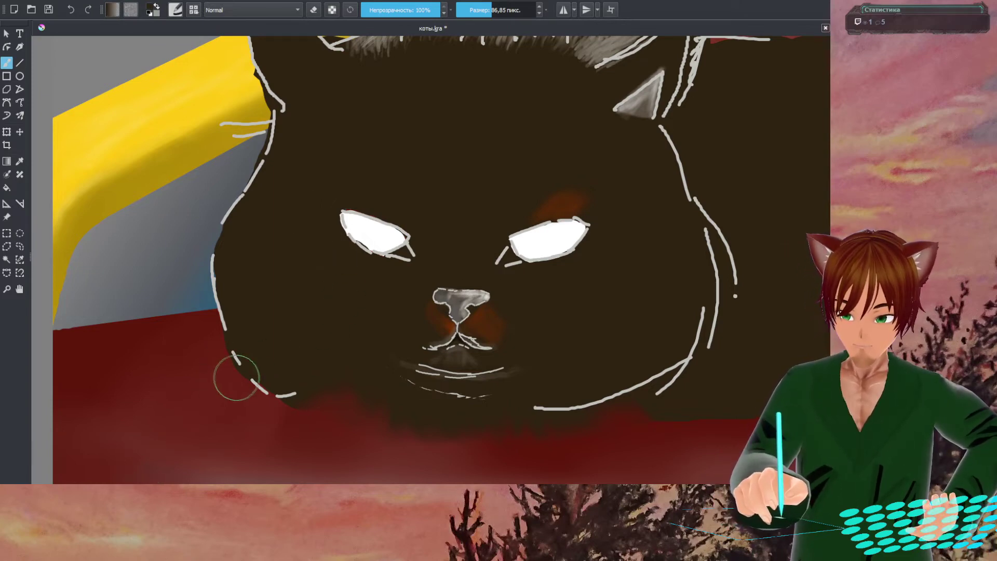
- Dab dark brown fur over the blanket at lower left and erase the excess along the edge
{"action": "mouse_move", "coordinate": [225, 382]}
{"action": "left_mouse_down"}
{"action": "mouse_move", "coordinate": [227, 357]}
{"action": "mouse_move", "coordinate": [222, 380]}
{"action": "mouse_move", "coordinate": [235, 392]}
{"action": "mouse_move", "coordinate": [277, 399]}
{"action": "mouse_move", "coordinate": [273, 407]}
{"action": "mouse_move", "coordinate": [283, 400]}
{"action": "mouse_move", "coordinate": [284, 409]}
{"action": "mouse_move", "coordinate": [251, 417]}
{"action": "mouse_move", "coordinate": [220, 400]}
{"action": "mouse_move", "coordinate": [241, 407]}
{"action": "mouse_move", "coordinate": [289, 391]}
{"action": "mouse_move", "coordinate": [224, 385]}
{"action": "mouse_move", "coordinate": [221, 371]}
{"action": "mouse_move", "coordinate": [210, 377]}
{"action": "mouse_move", "coordinate": [213, 395]}
{"action": "mouse_move", "coordinate": [211, 367]}
{"action": "mouse_move", "coordinate": [232, 386]}
{"action": "mouse_move", "coordinate": [249, 386]}
{"action": "mouse_move", "coordinate": [237, 402]}
{"action": "mouse_move", "coordinate": [196, 388]}
{"action": "mouse_move", "coordinate": [184, 398]}
{"action": "mouse_move", "coordinate": [165, 380]}
{"action": "mouse_move", "coordinate": [206, 427]}
{"action": "mouse_move", "coordinate": [265, 454]}
{"action": "left_mouse_up"}
{"action": "key", "text": "e"}
{"action": "mouse_move", "coordinate": [164, 384]}
{"action": "left_mouse_down"}
{"action": "mouse_move", "coordinate": [185, 330]}
{"action": "mouse_move", "coordinate": [181, 355]}
{"action": "left_mouse_up"}
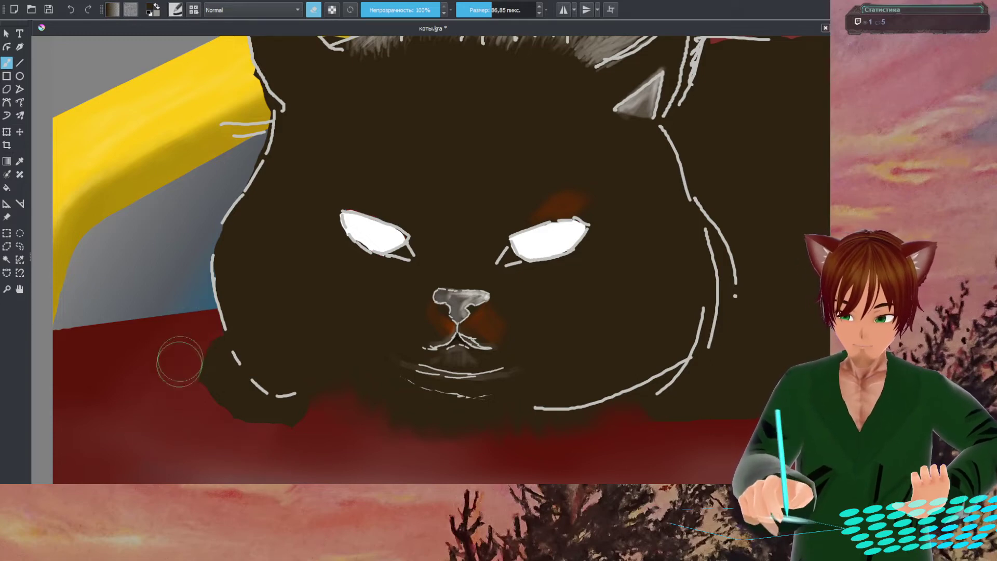
{"action": "right_click", "coordinate": [197, 418]}
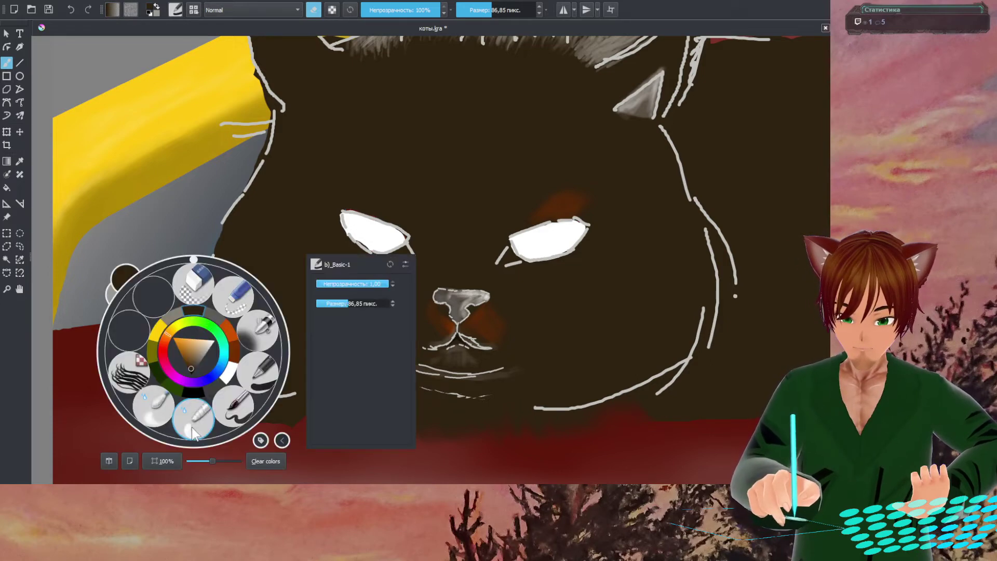
{"action": "left_click", "coordinate": [244, 333]}
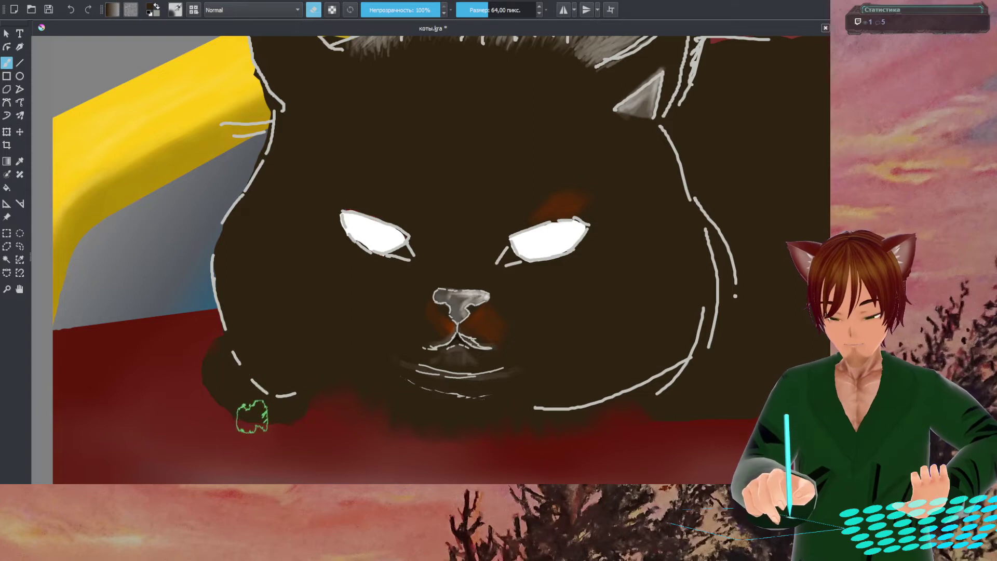
- Pick a brown-orange paint colour and bring the cat's body into view
{"action": "right_click", "coordinate": [250, 413]}
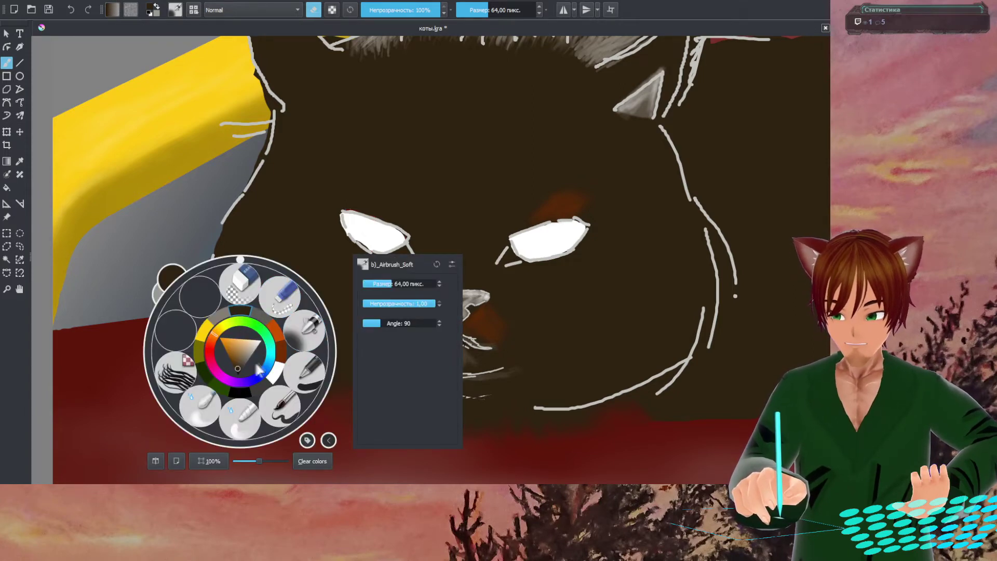
{"action": "left_click", "coordinate": [282, 355]}
{"action": "right_click", "coordinate": [281, 336]}
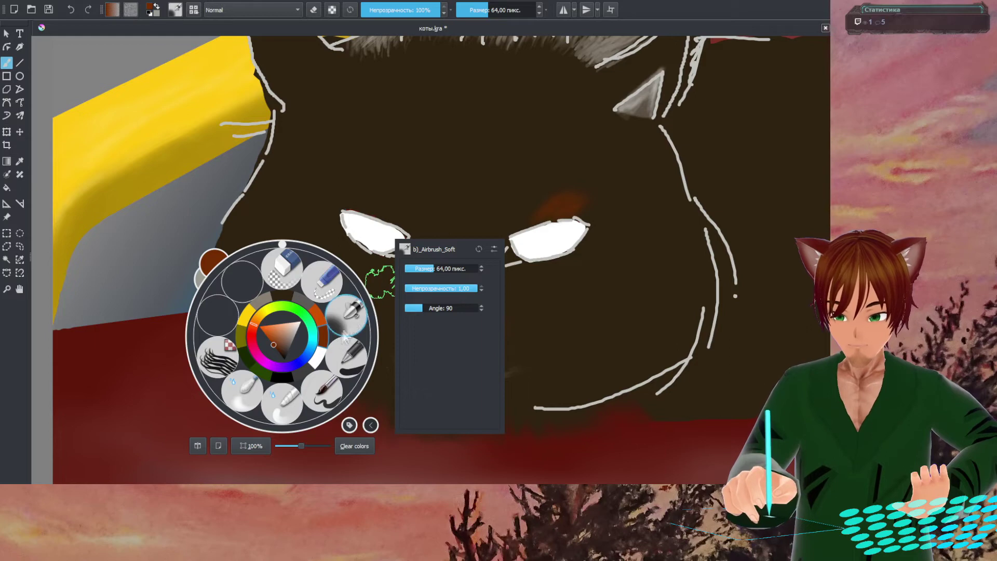
{"action": "left_click", "coordinate": [356, 325]}
{"action": "right_click", "coordinate": [363, 274]}
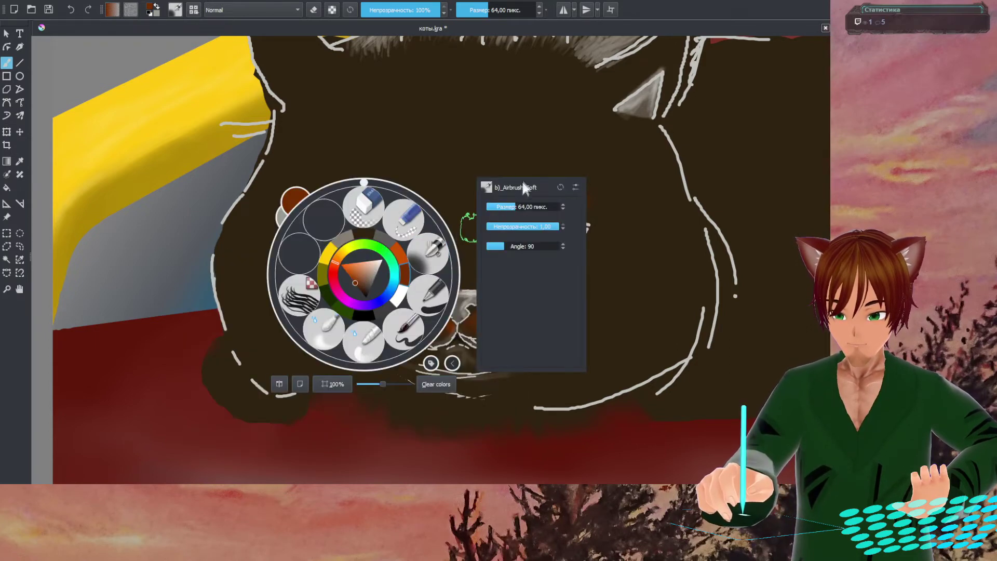
{"action": "left_click", "coordinate": [540, 156]}
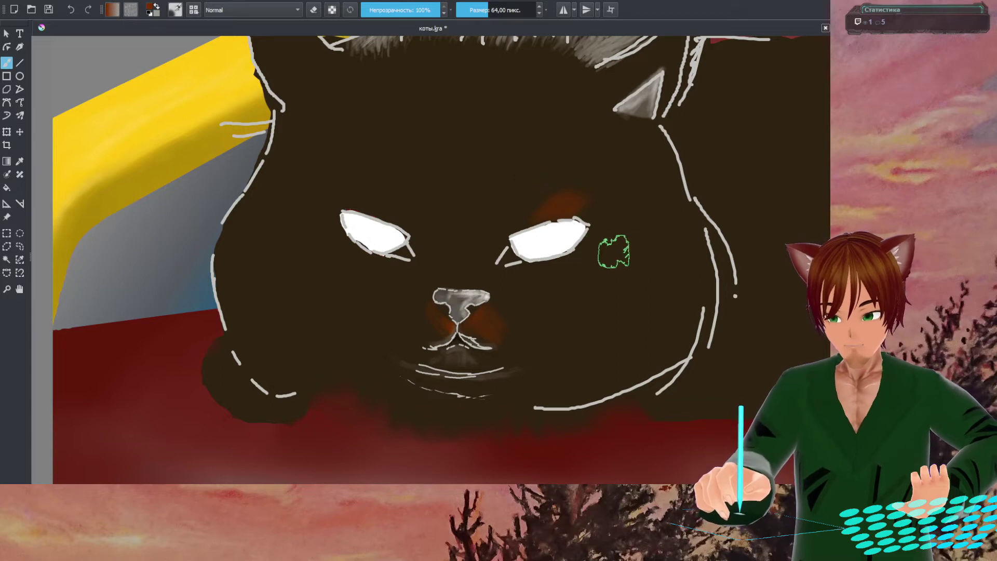
{"action": "left_click_drag", "start_coordinate": [633, 347], "coordinate": [351, 310]}
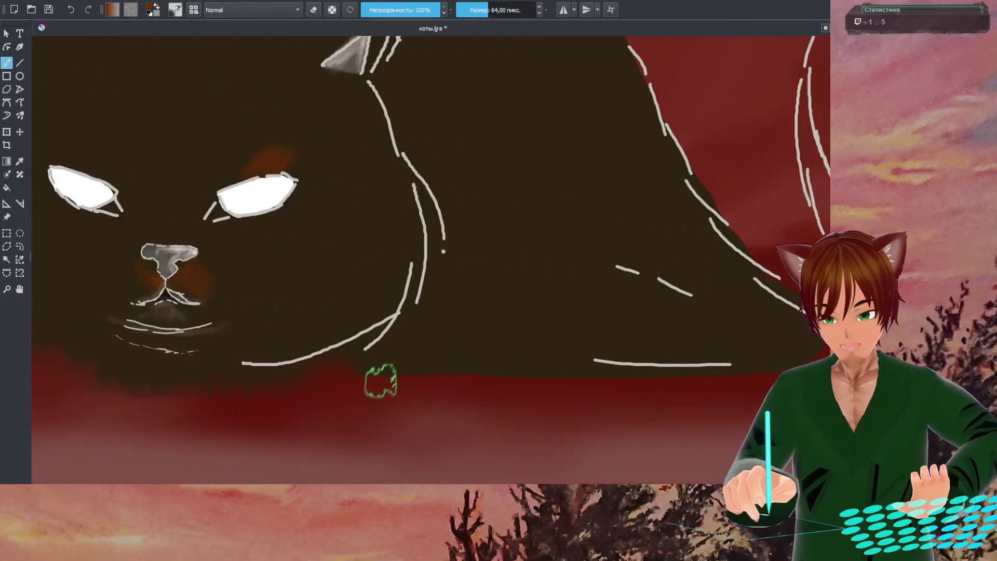
{"action": "left_click_drag", "start_coordinate": [523, 363], "coordinate": [356, 363]}
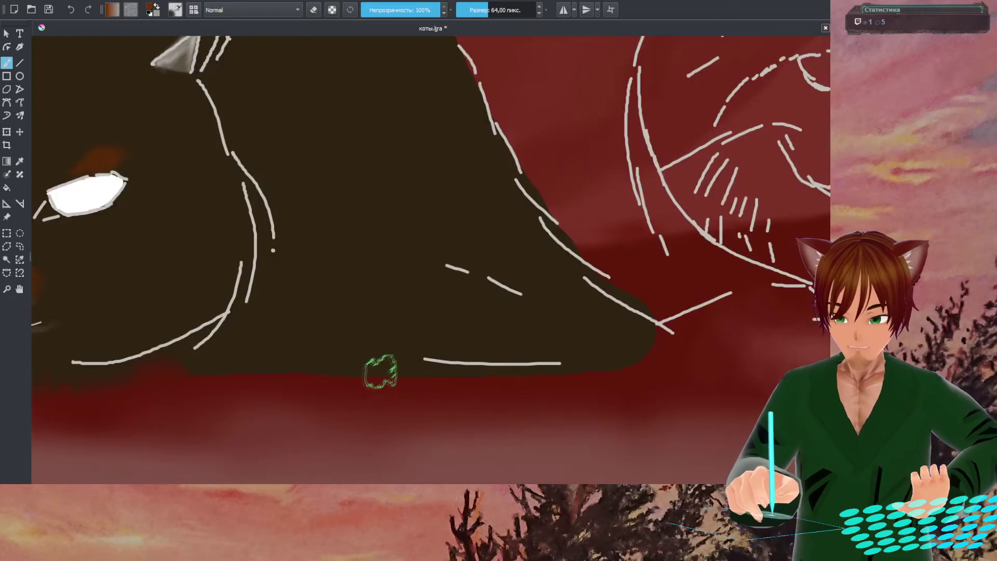
{"action": "left_click_drag", "start_coordinate": [412, 292], "coordinate": [403, 352]}
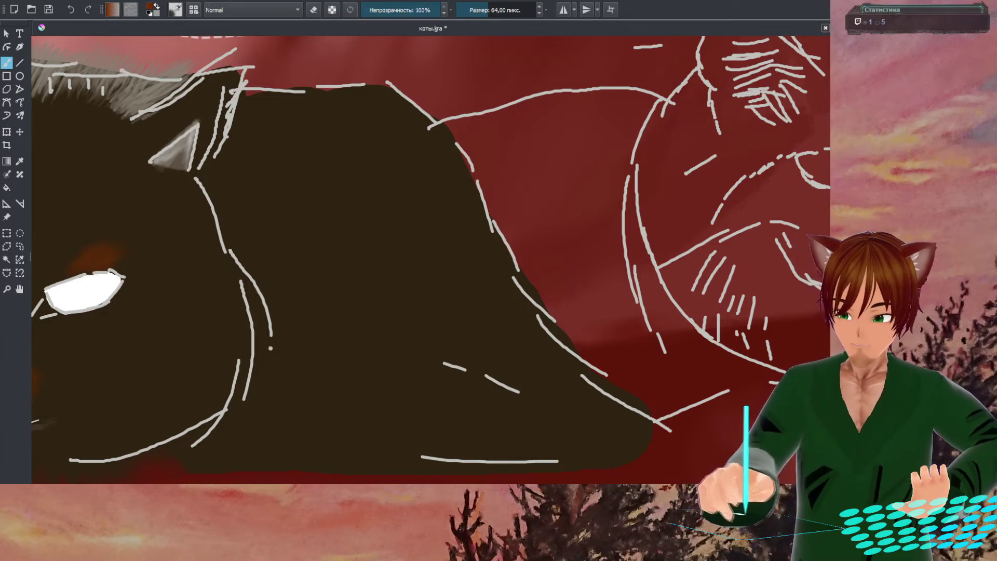
{"action": "mouse_move", "coordinate": [401, 290]}
{"action": "left_mouse_down"}
{"action": "mouse_move", "coordinate": [422, 276]}
{"action": "mouse_move", "coordinate": [410, 245]}
{"action": "left_mouse_up"}
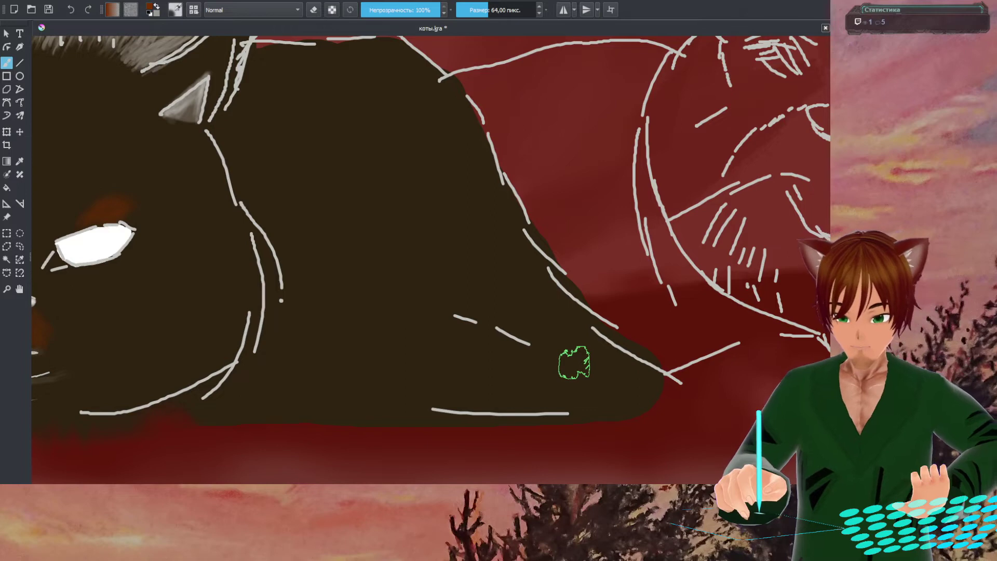
- Airbrush orange-brown along the lower body edge and erase its lower-right lobe back to red
{"action": "mouse_move", "coordinate": [607, 420]}
{"action": "left_mouse_down"}
{"action": "mouse_move", "coordinate": [623, 405]}
{"action": "mouse_move", "coordinate": [647, 405]}
{"action": "mouse_move", "coordinate": [635, 401]}
{"action": "left_mouse_up"}
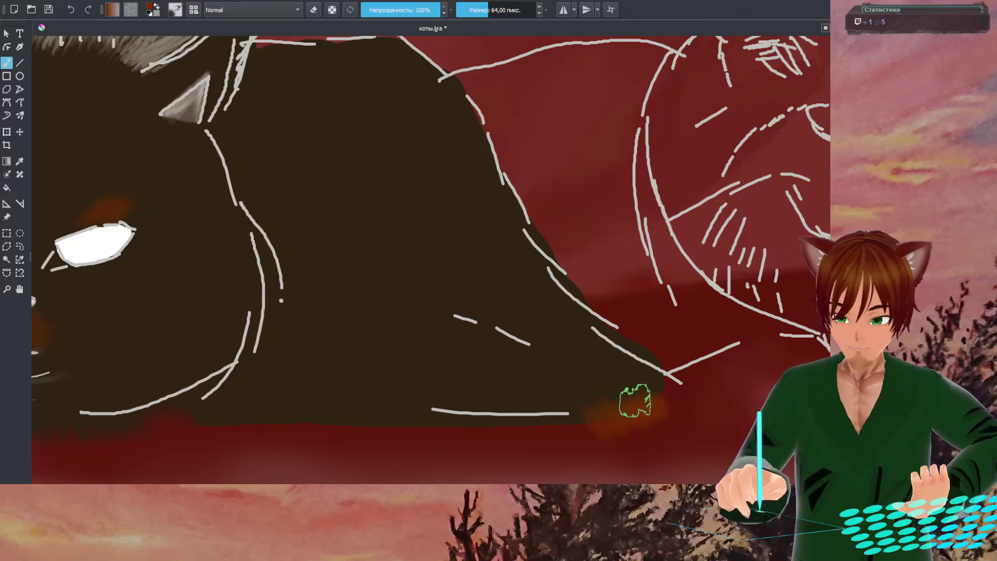
{"action": "left_click", "coordinate": [630, 399], "text": "ctrl"}
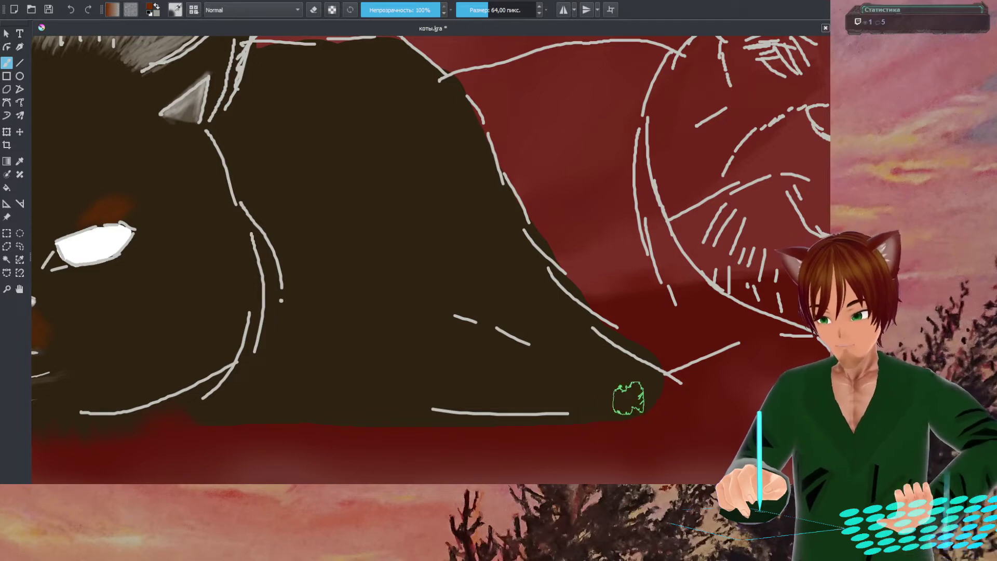
{"action": "key", "text": "e"}
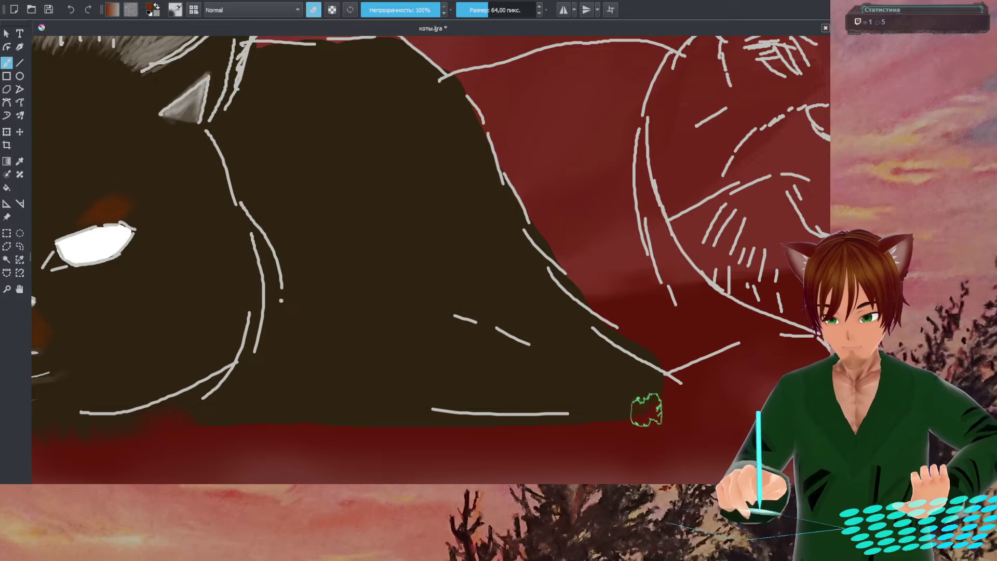
{"action": "mouse_move", "coordinate": [656, 399]}
{"action": "left_mouse_down"}
{"action": "mouse_move", "coordinate": [672, 397]}
{"action": "mouse_move", "coordinate": [659, 439]}
{"action": "left_mouse_up"}
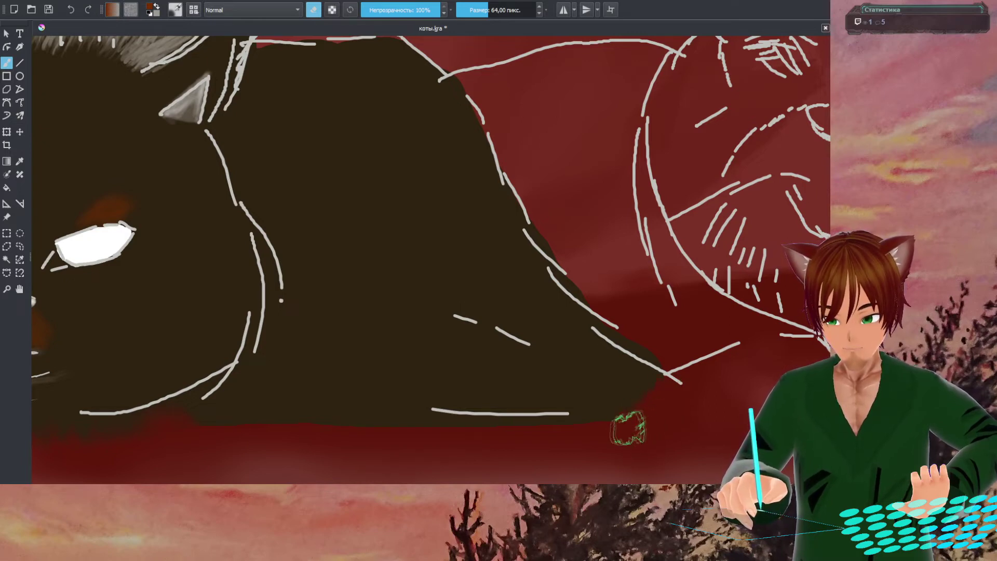
{"action": "mouse_move", "coordinate": [612, 419]}
{"action": "left_mouse_down"}
{"action": "mouse_move", "coordinate": [597, 419]}
{"action": "mouse_move", "coordinate": [650, 414]}
{"action": "mouse_move", "coordinate": [647, 401]}
{"action": "mouse_move", "coordinate": [677, 398]}
{"action": "left_mouse_up"}
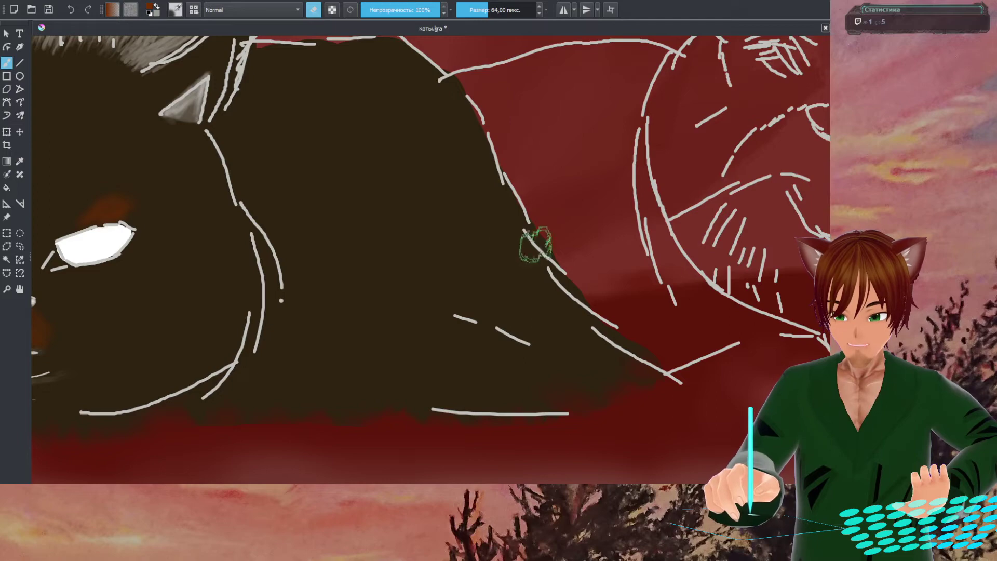
{"action": "right_click", "coordinate": [526, 241]}
{"action": "left_click", "coordinate": [463, 254]}
- Pan the canvas from the cat's back to centre its face in view
{"action": "scroll", "coordinate": [390, 260], "scroll_direction": "up", "scroll_amount": 5}
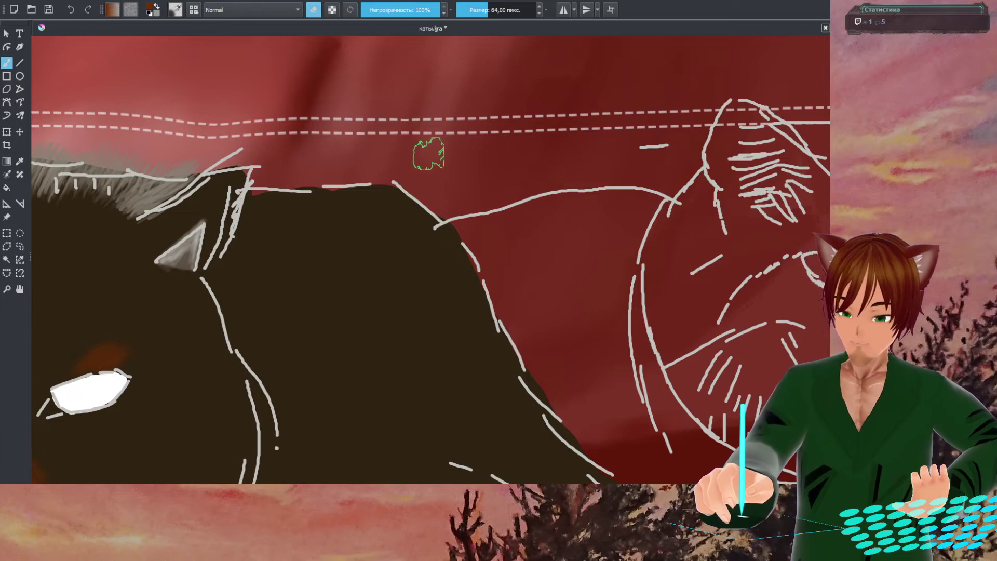
{"action": "right_click", "coordinate": [427, 154]}
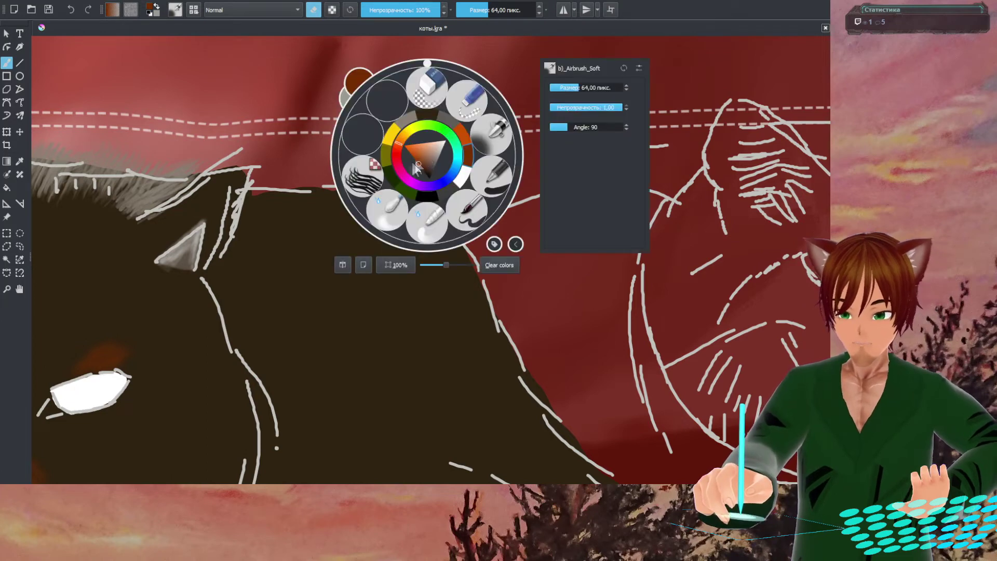
{"action": "left_click", "coordinate": [407, 281]}
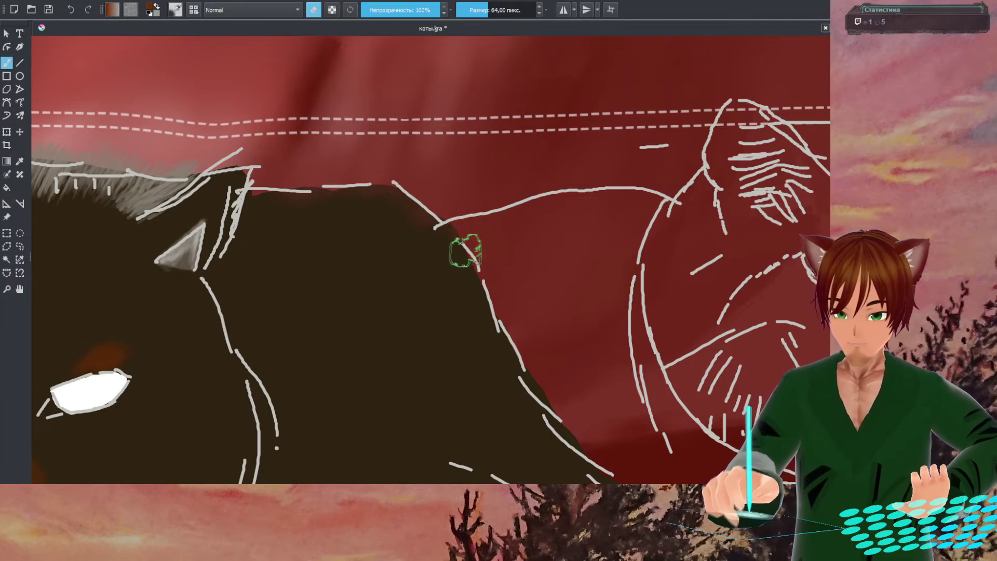
{"action": "right_click", "coordinate": [472, 296]}
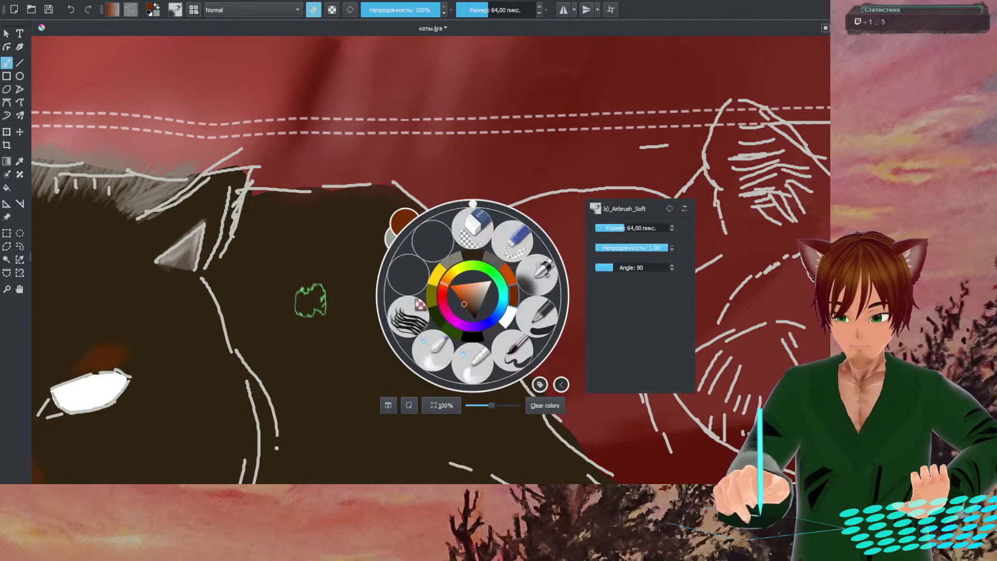
{"action": "left_click_drag", "start_coordinate": [322, 323], "coordinate": [452, 195]}
{"action": "mouse_move", "coordinate": [394, 298]}
{"action": "left_mouse_down"}
{"action": "mouse_move", "coordinate": [434, 249]}
{"action": "mouse_move", "coordinate": [638, 276]}
{"action": "left_mouse_up"}
{"action": "mouse_move", "coordinate": [335, 285]}
{"action": "left_mouse_down"}
{"action": "mouse_move", "coordinate": [520, 312]}
{"action": "mouse_move", "coordinate": [531, 290]}
{"action": "mouse_move", "coordinate": [522, 302]}
{"action": "left_mouse_up"}
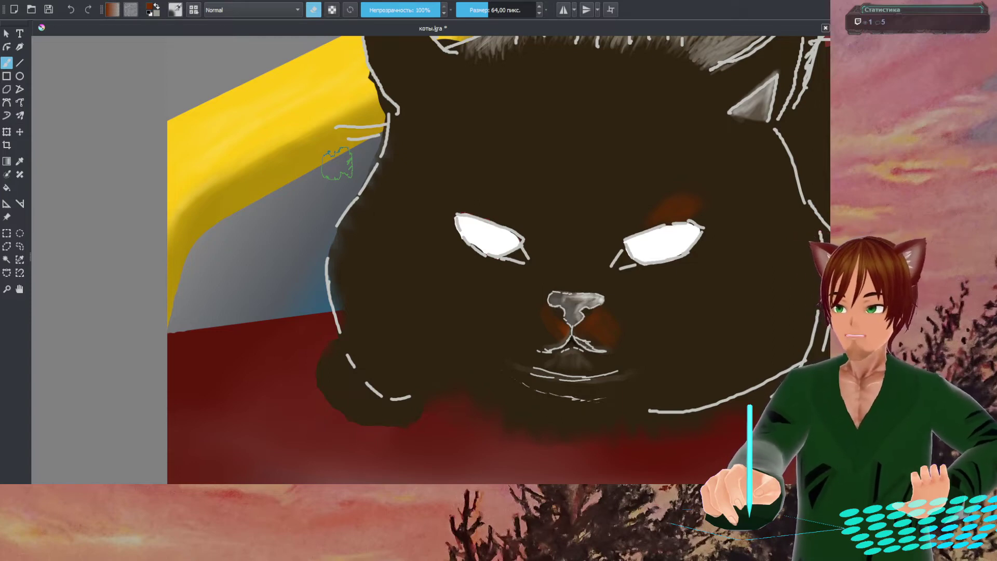
- Reset the b)_Airbrush_Soft preset, shrink it to 7.17 px, and turn off eraser mode
{"action": "right_click", "coordinate": [294, 401]}
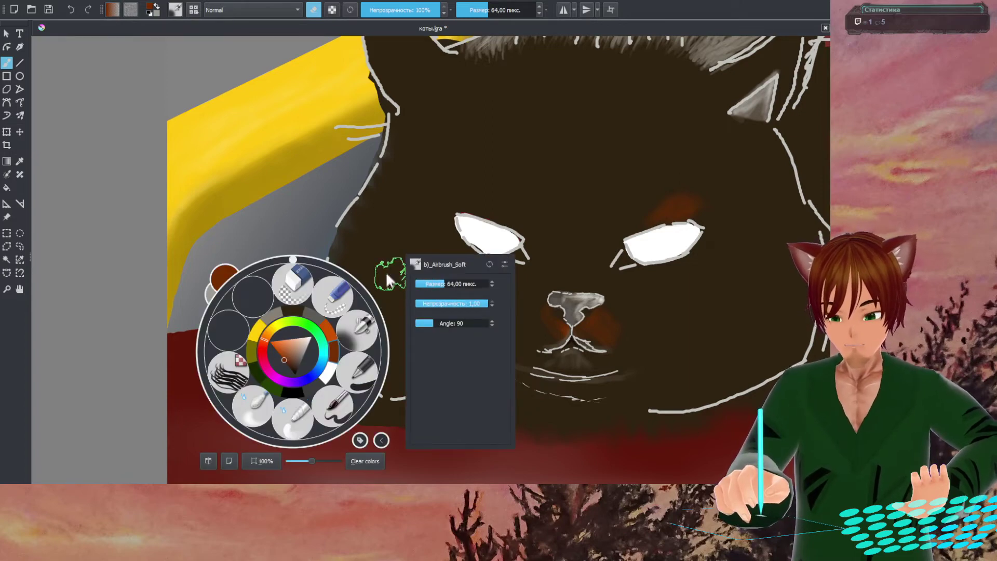
{"action": "right_click", "coordinate": [379, 231]}
{"action": "right_click", "coordinate": [385, 254]}
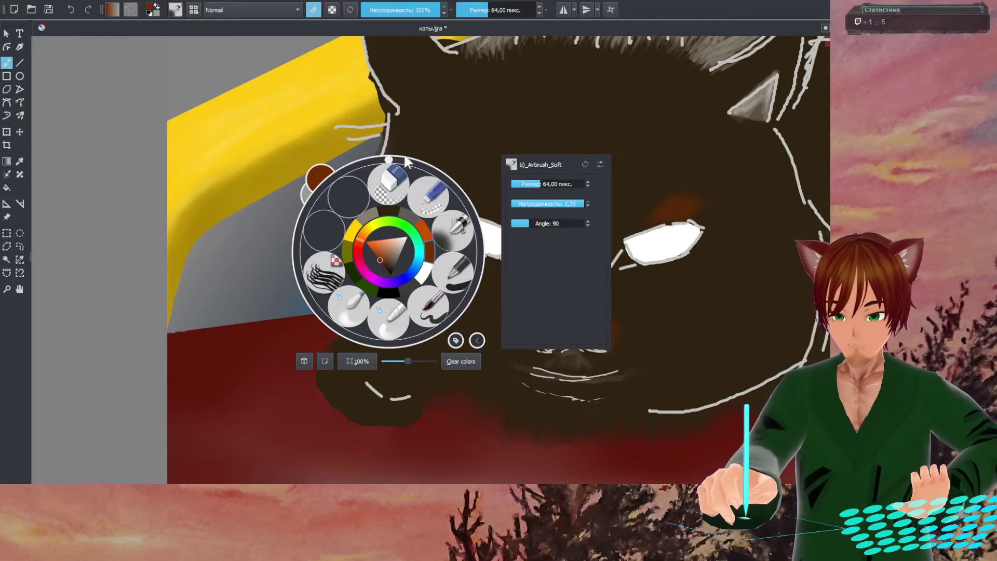
{"action": "key", "text": "bracketleft"}
{"action": "key", "text": "bracketleft"}
{"action": "key", "text": "bracketleft"}
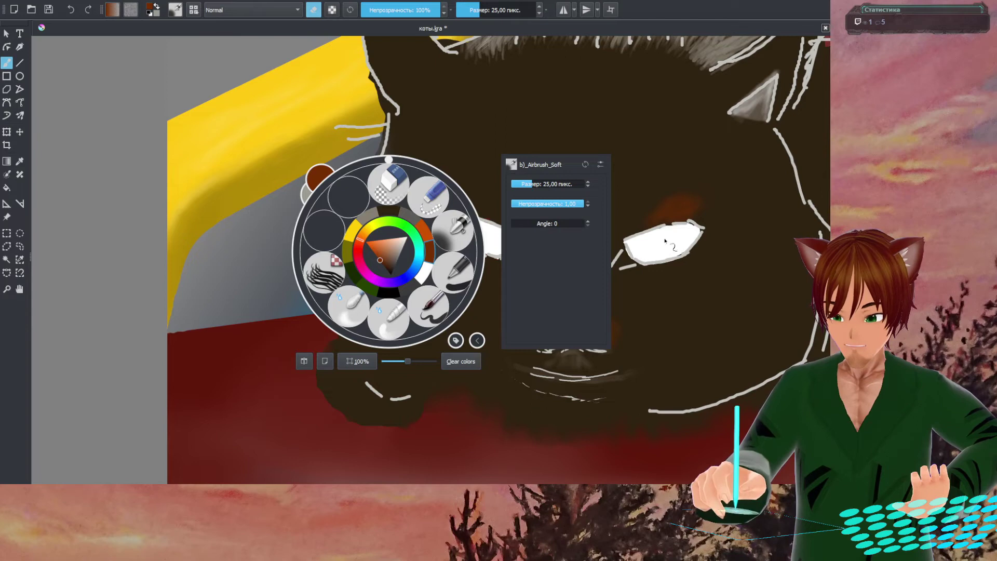
{"action": "left_click", "coordinate": [373, 367]}
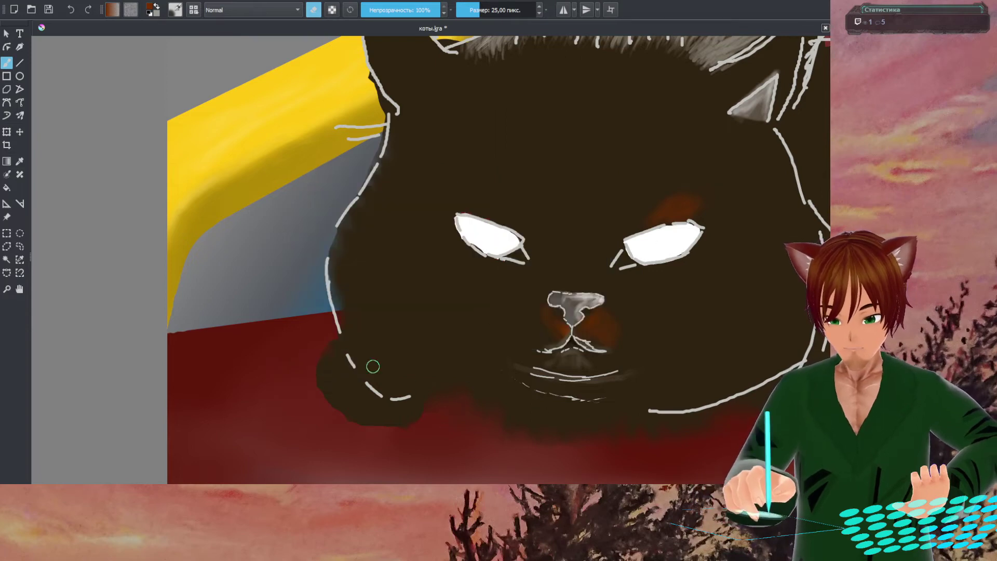
{"action": "right_click", "coordinate": [386, 327]}
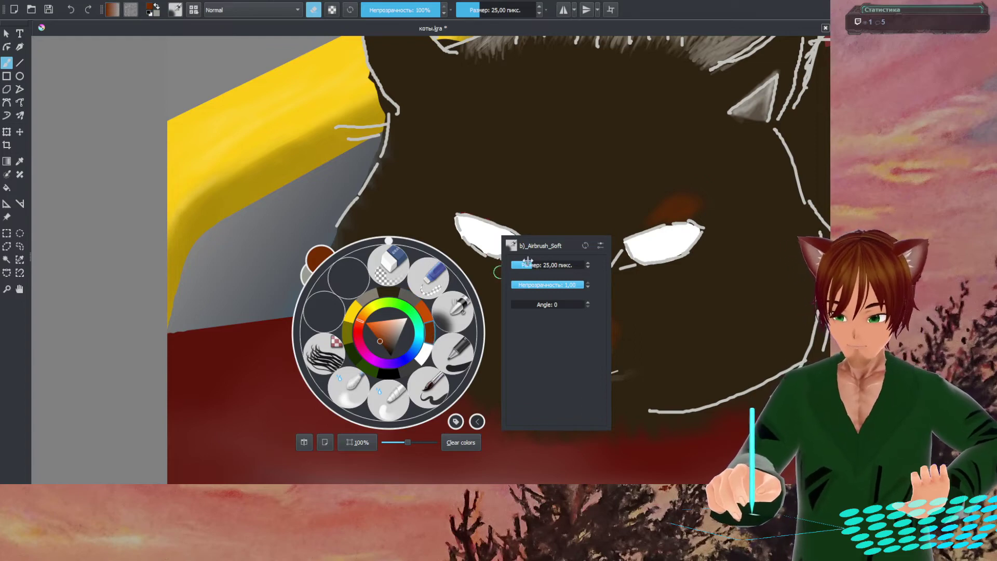
{"action": "left_click_drag", "start_coordinate": [527, 266], "coordinate": [475, 203]}
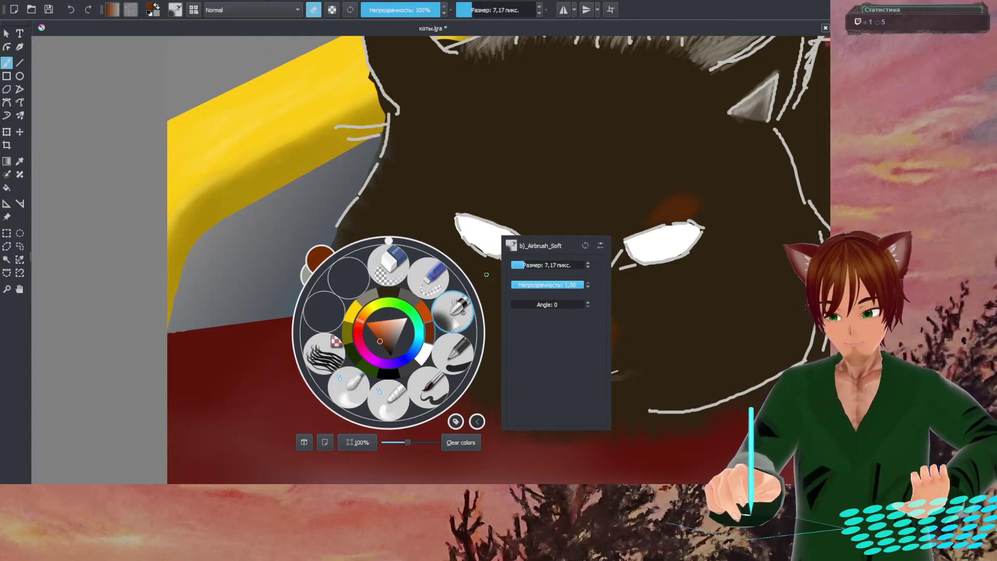
{"action": "left_click", "coordinate": [435, 337]}
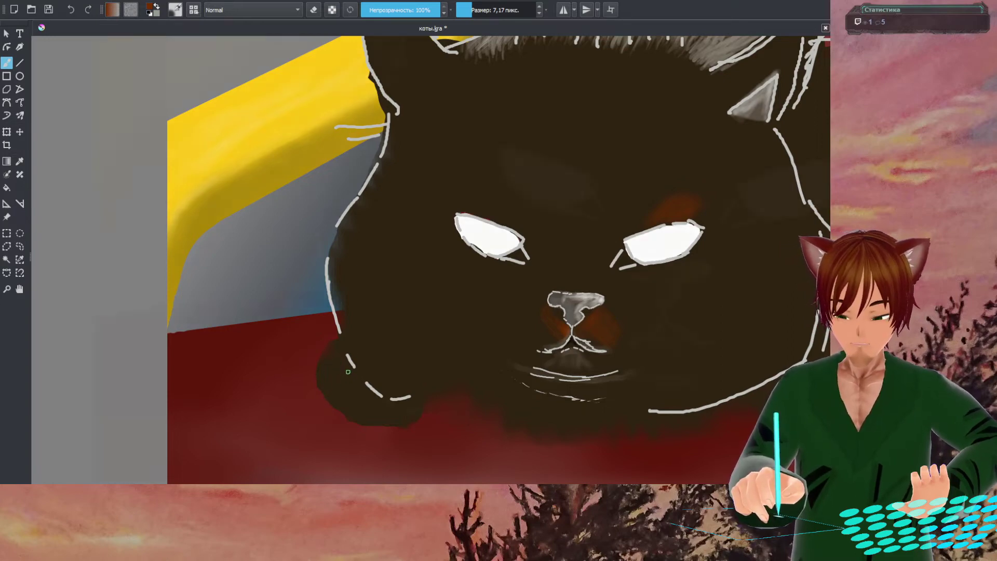
- Zoom in on the lower-left front paw and mark its toe divisions with thin brown strokes
{"action": "scroll", "coordinate": [348, 372], "scroll_direction": "up", "scroll_amount": 3}
{"action": "left_click_drag", "start_coordinate": [358, 374], "coordinate": [309, 277]}
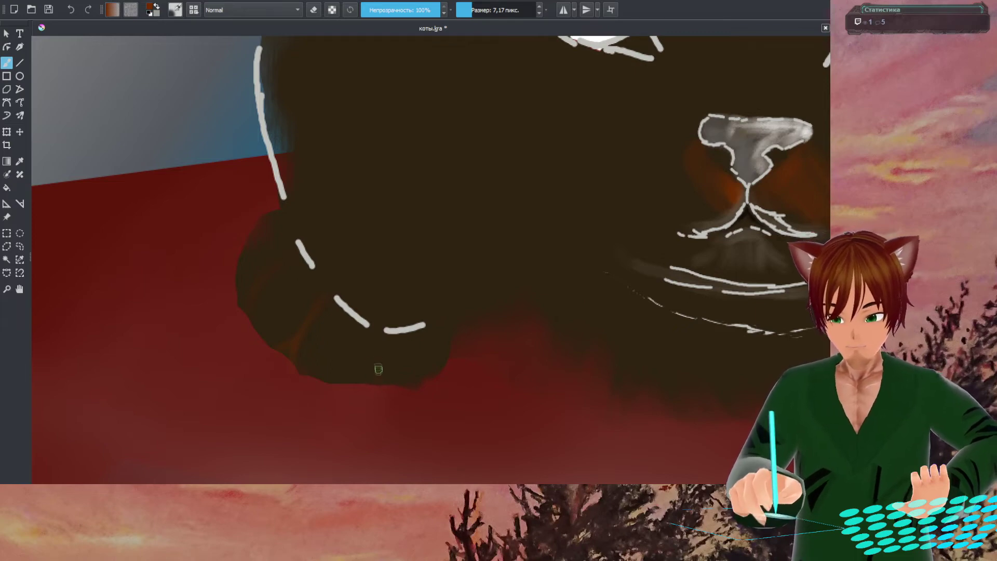
{"action": "left_click_drag", "start_coordinate": [379, 359], "coordinate": [381, 372]}
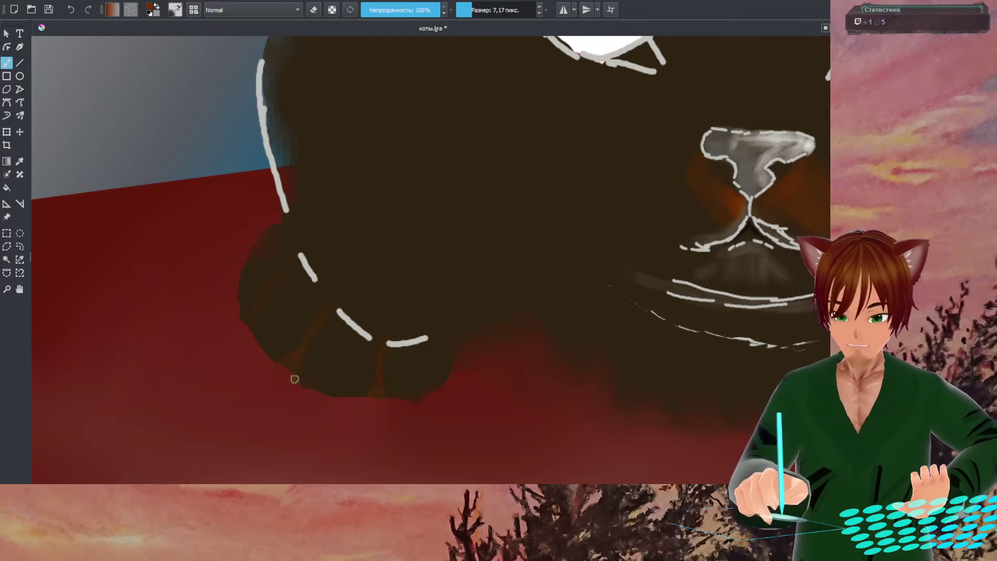
{"action": "right_click", "coordinate": [340, 332]}
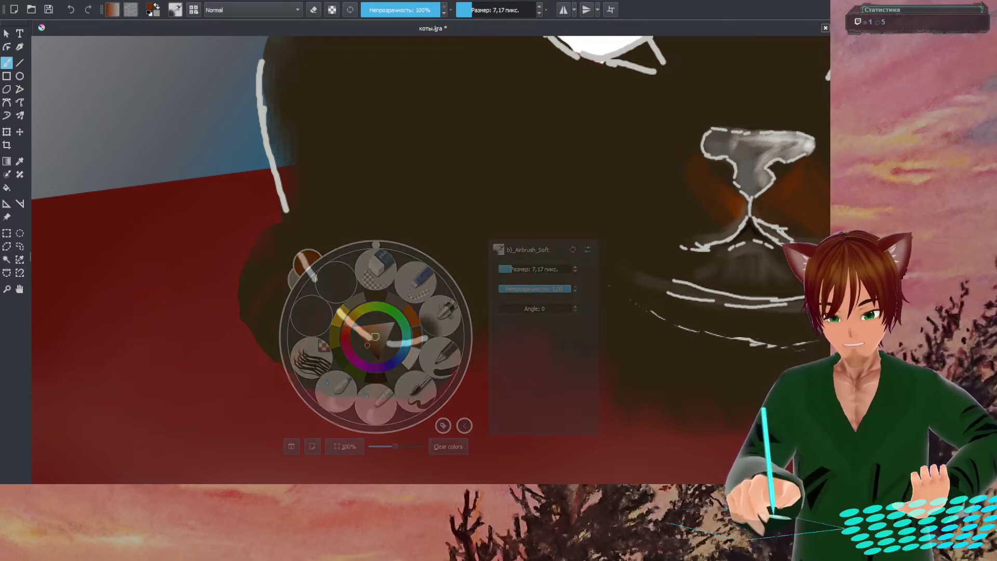
{"action": "left_click_drag", "start_coordinate": [470, 207], "coordinate": [371, 203]}
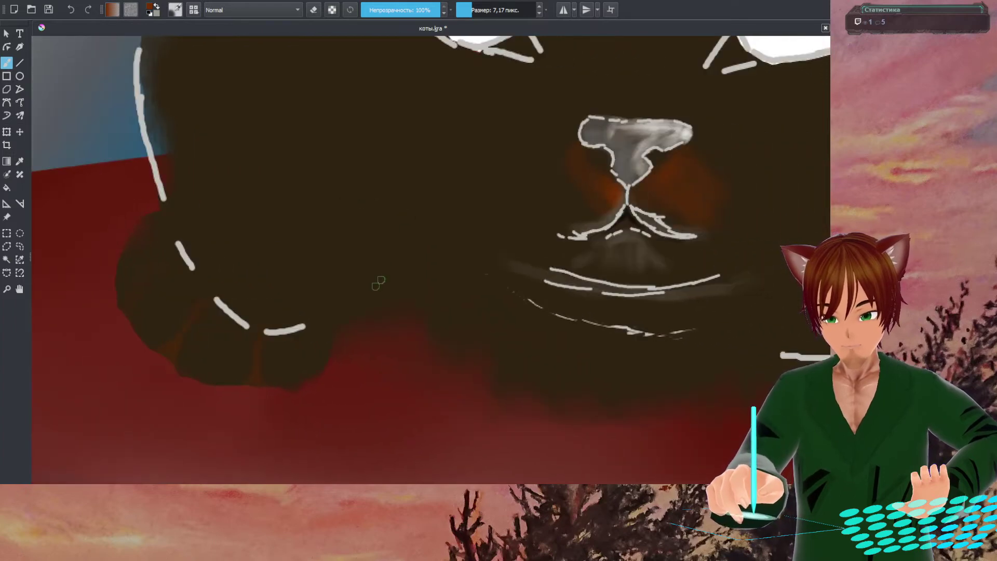
{"action": "mouse_move", "coordinate": [356, 302]}
{"action": "left_mouse_down"}
{"action": "mouse_move", "coordinate": [357, 381]}
{"action": "mouse_move", "coordinate": [393, 272]}
{"action": "mouse_move", "coordinate": [350, 298]}
{"action": "mouse_move", "coordinate": [341, 323]}
{"action": "left_mouse_up"}
{"action": "right_click", "coordinate": [310, 417]}
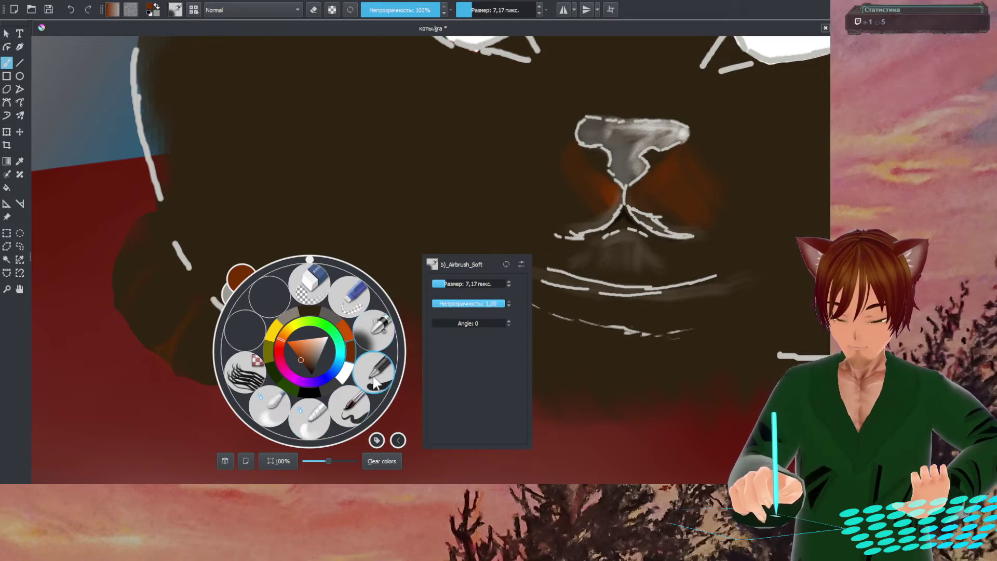
{"action": "left_click", "coordinate": [392, 275]}
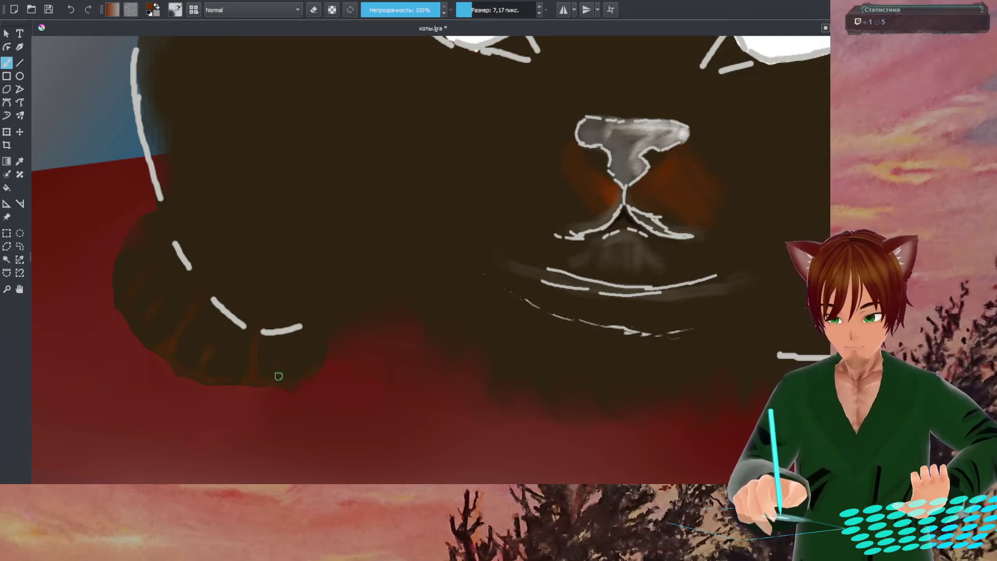
{"action": "right_click", "coordinate": [218, 295]}
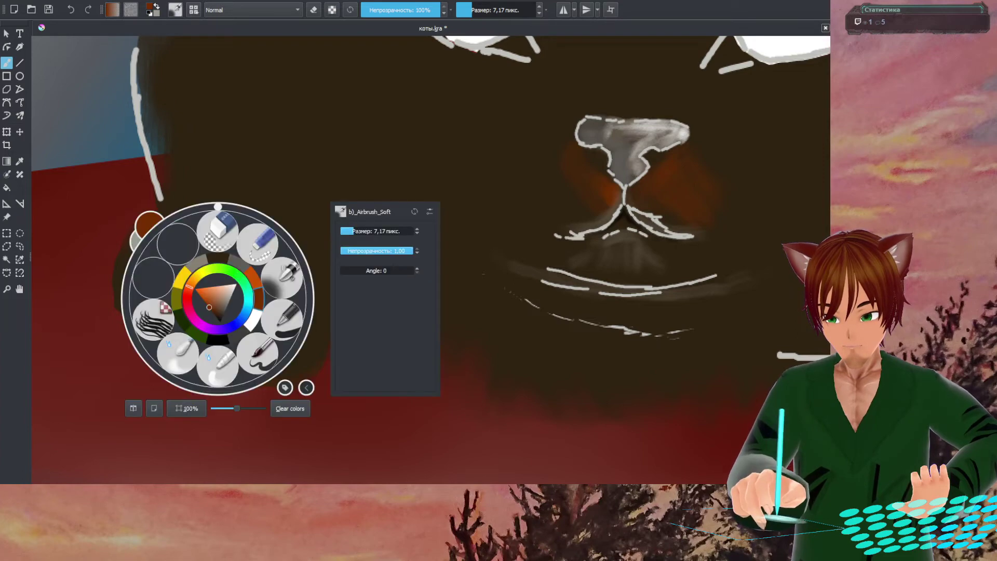
{"action": "left_click", "coordinate": [312, 187]}
{"action": "left_click_drag", "start_coordinate": [312, 187], "coordinate": [431, 245]}
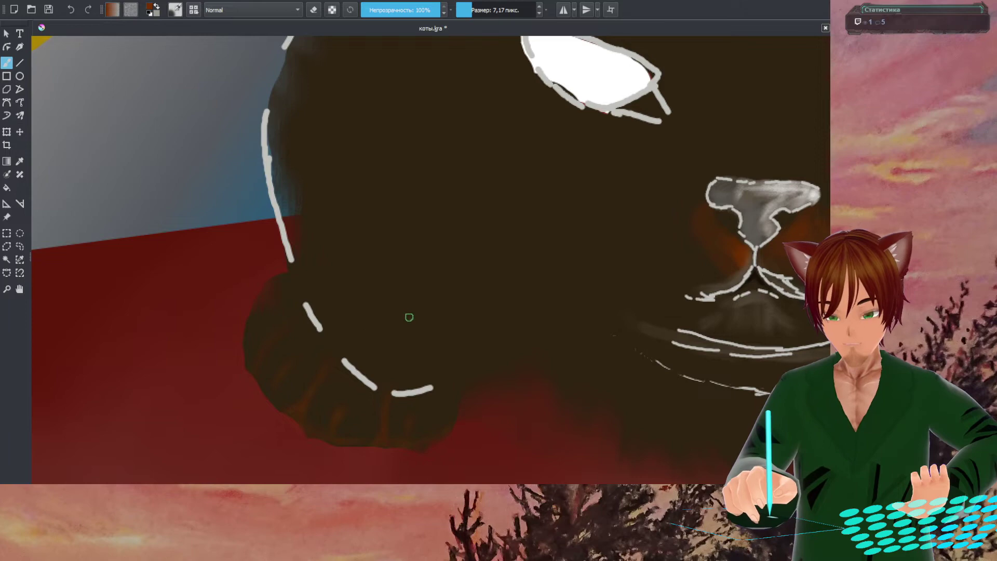
- Use a large 86.85 px eraser to clear the dark brown beneath the paw
{"action": "scroll", "coordinate": [409, 316], "scroll_direction": "down", "scroll_amount": 5}
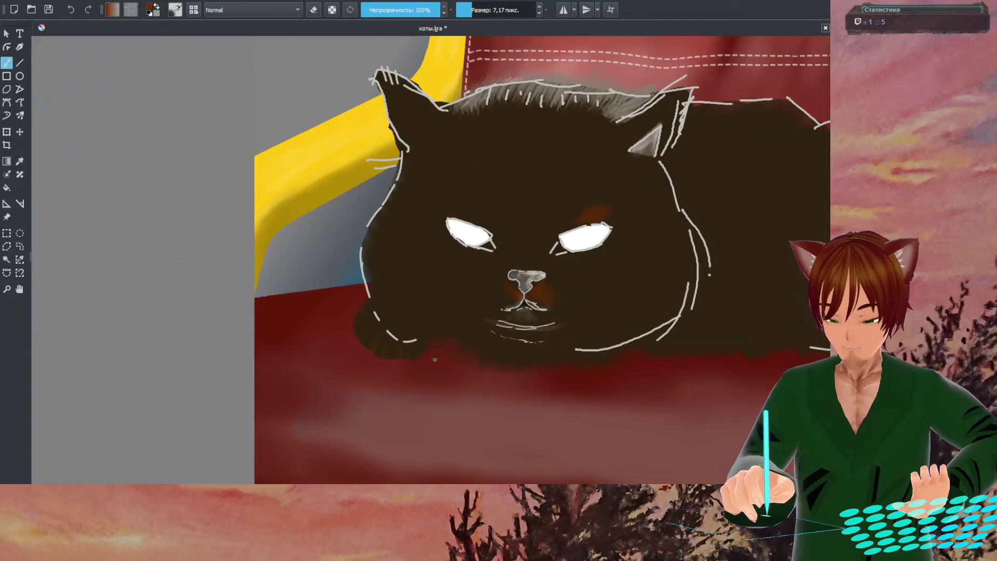
{"action": "left_click_drag", "start_coordinate": [448, 365], "coordinate": [361, 412]}
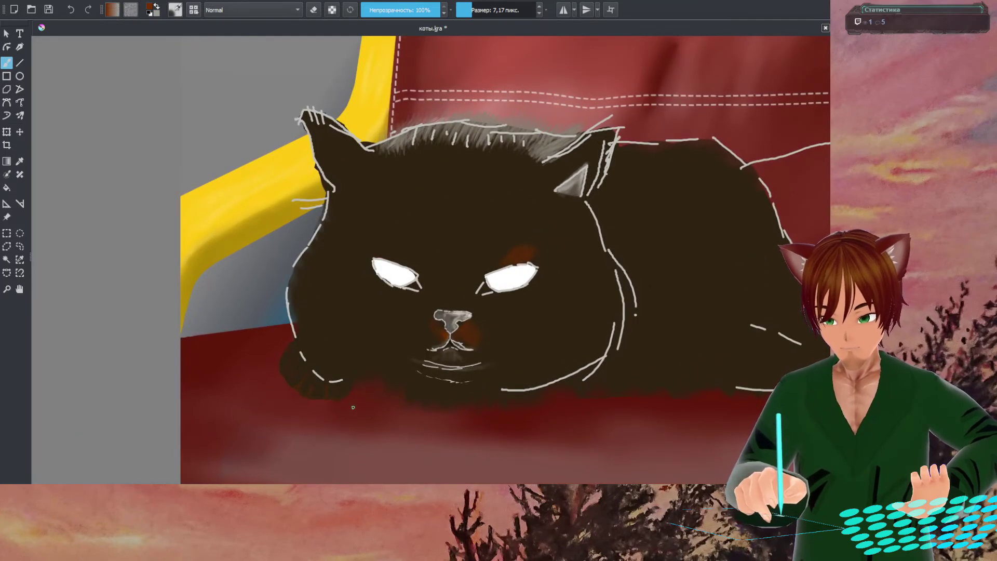
{"action": "scroll", "coordinate": [351, 403], "scroll_direction": "up", "scroll_amount": 8}
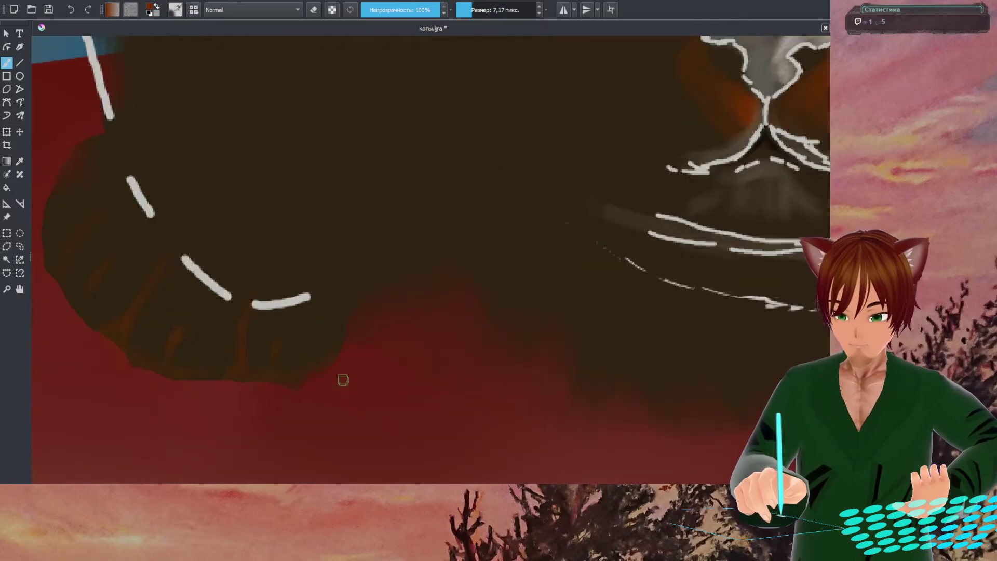
{"action": "right_click", "coordinate": [342, 356]}
{"action": "left_click", "coordinate": [407, 318]}
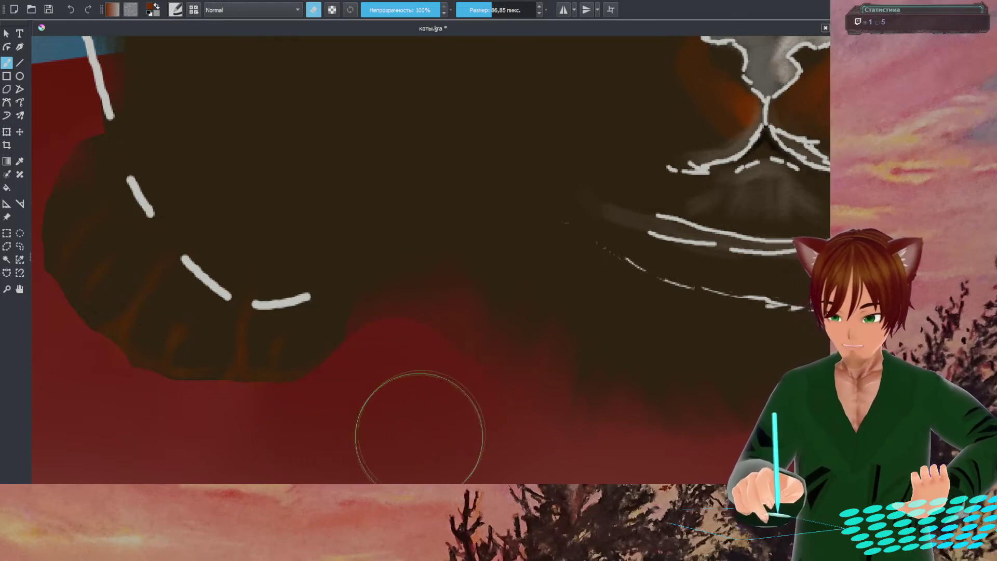
{"action": "left_click_drag", "start_coordinate": [404, 359], "coordinate": [392, 369]}
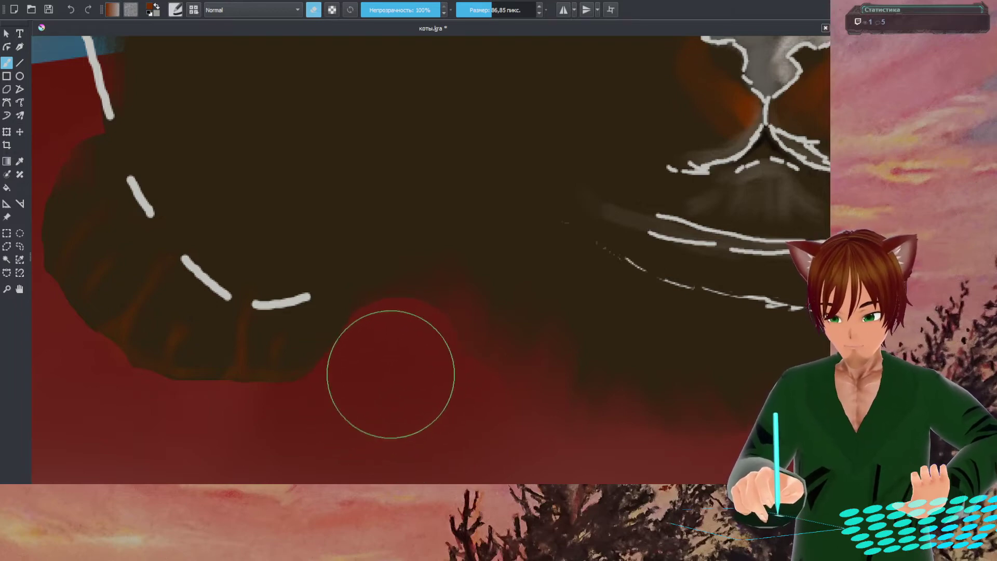
{"action": "key", "text": "minus"}
{"action": "key", "text": "minus"}
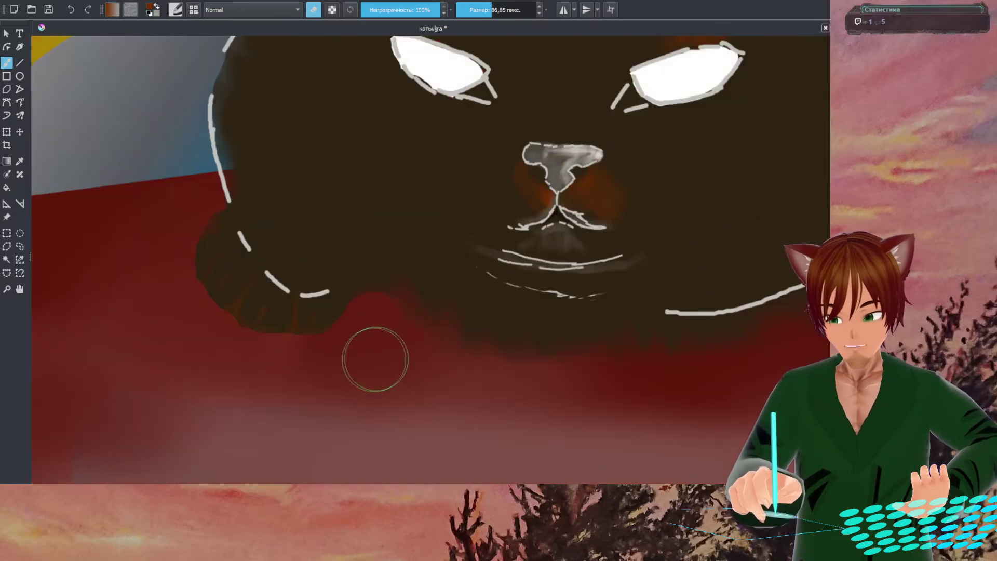
{"action": "key", "text": "minus"}
{"action": "key", "text": "minus"}
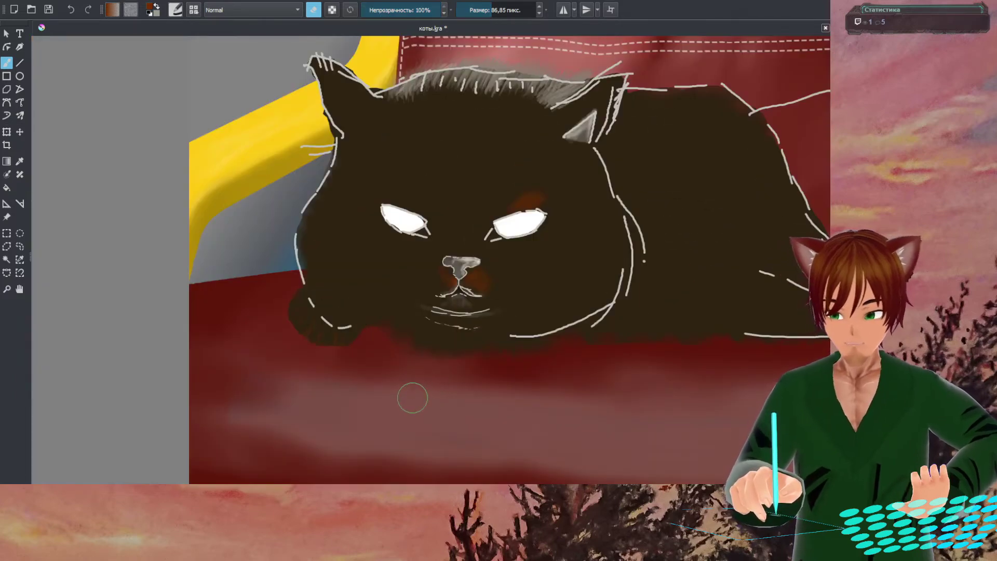
{"action": "left_click_drag", "start_coordinate": [383, 374], "coordinate": [420, 407]}
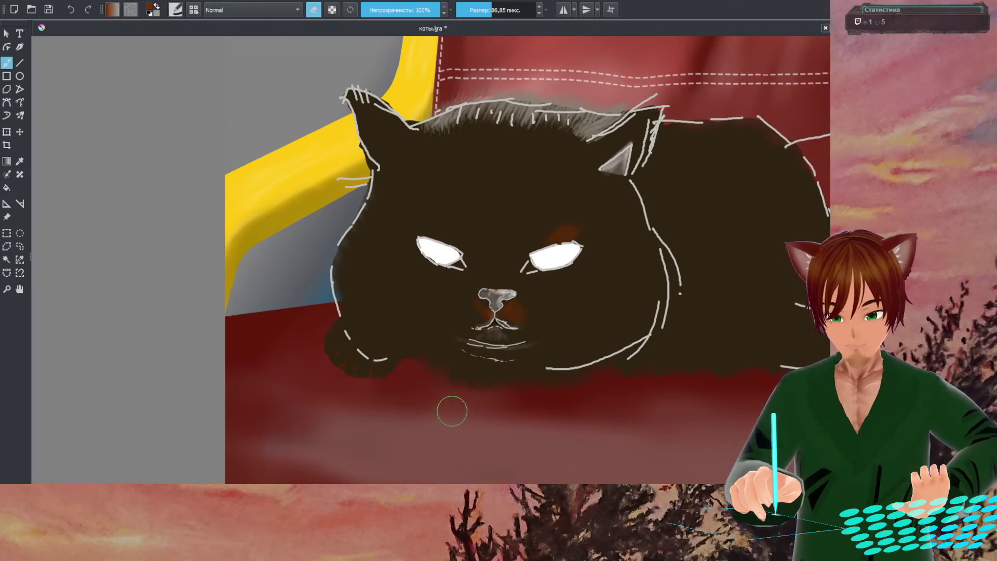
{"action": "scroll", "coordinate": [415, 389], "scroll_direction": "up", "scroll_amount": 5}
{"action": "scroll", "coordinate": [518, 406], "scroll_direction": "down", "scroll_amount": 1}
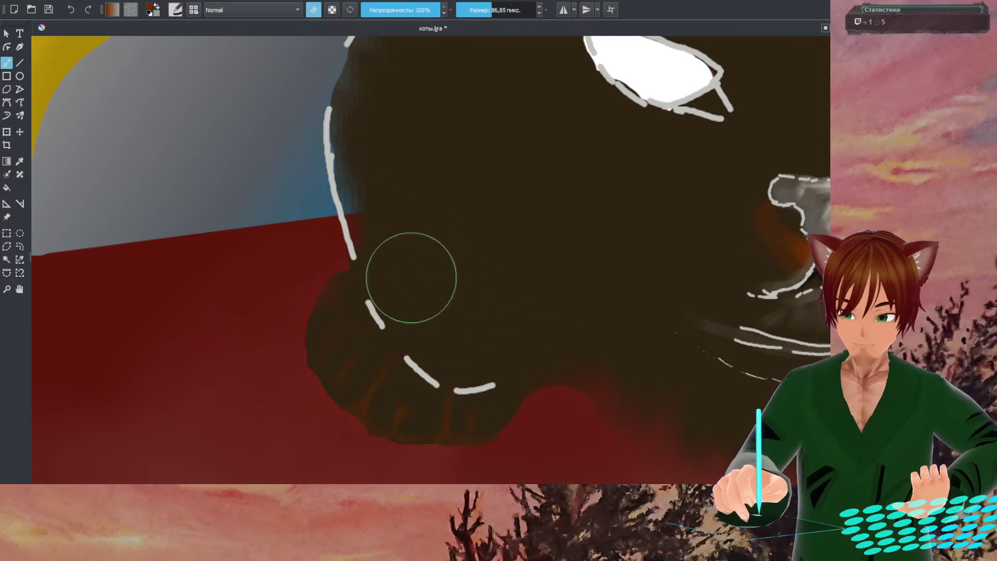
- Choose black paint and the b)_Airbrush_Soft brush from the pop-up palette
{"action": "right_click", "coordinate": [347, 199]}
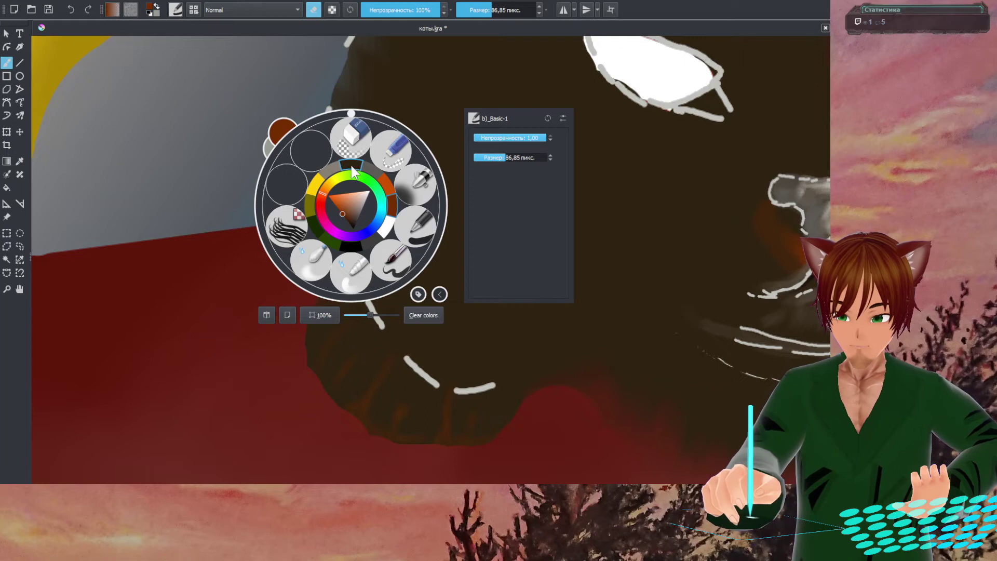
{"action": "left_click", "coordinate": [353, 247]}
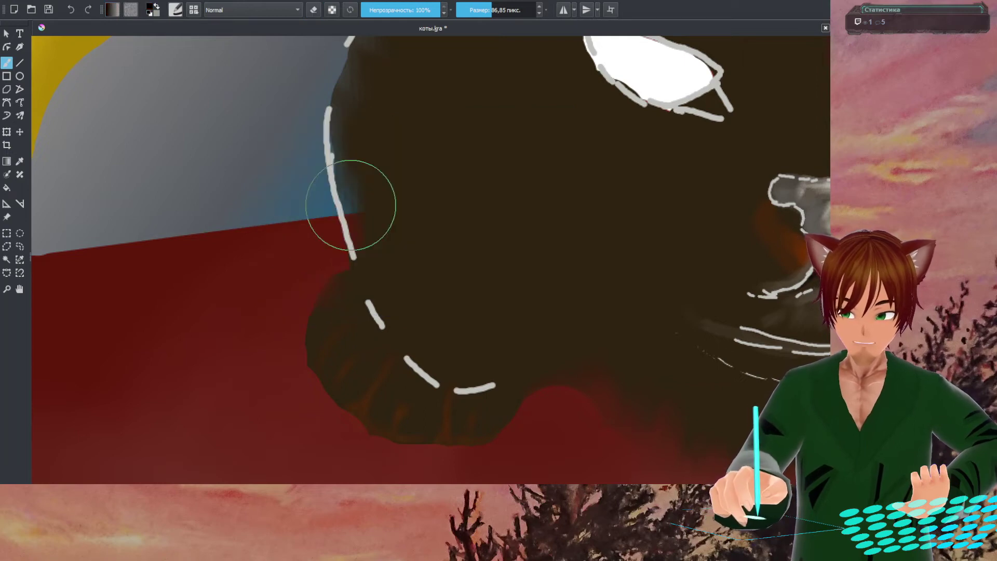
{"action": "right_click", "coordinate": [340, 208]}
{"action": "left_click", "coordinate": [402, 185]}
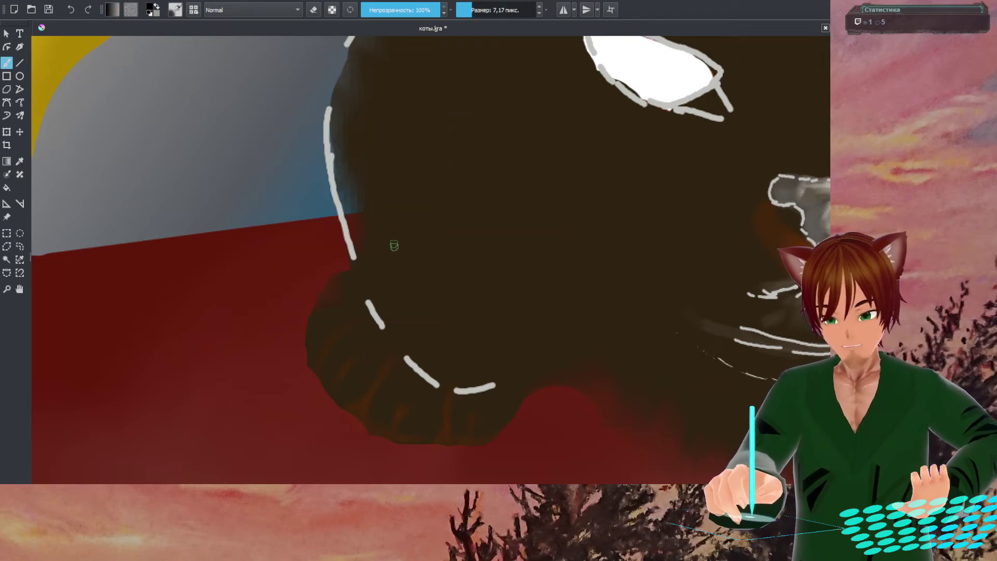
- Set the soft airbrush to 33.20 px with a 90° angle
{"action": "right_click", "coordinate": [394, 239]}
{"action": "left_click", "coordinate": [536, 172]}
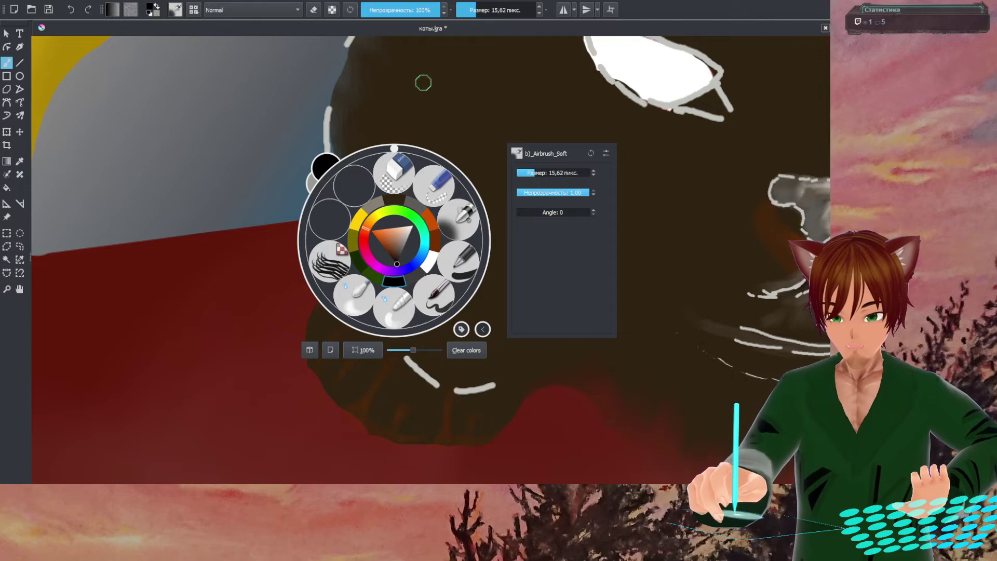
{"action": "left_click_drag", "start_coordinate": [548, 172], "coordinate": [542, 172]}
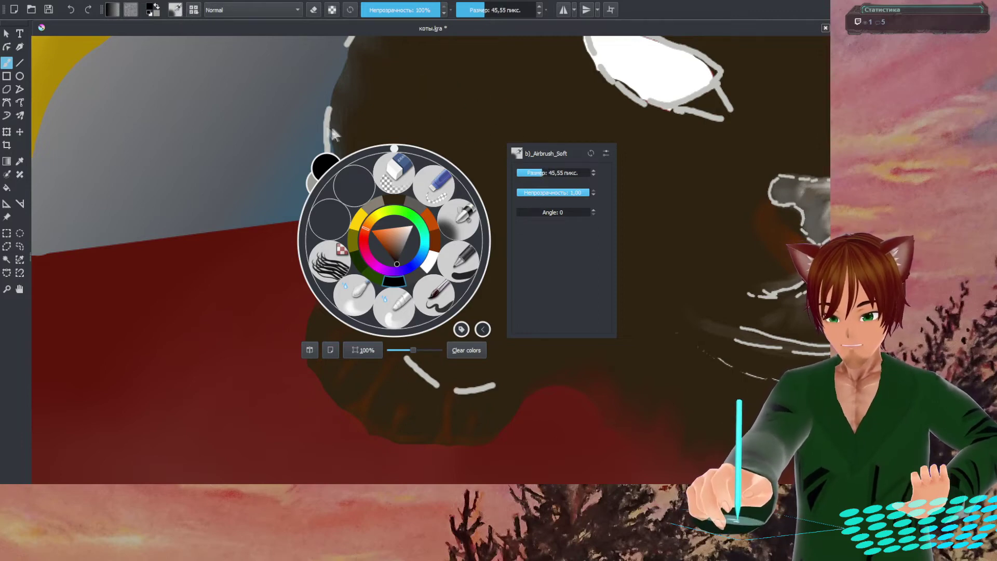
{"action": "key", "text": "]"}
{"action": "key", "text": "ctrl+]"}
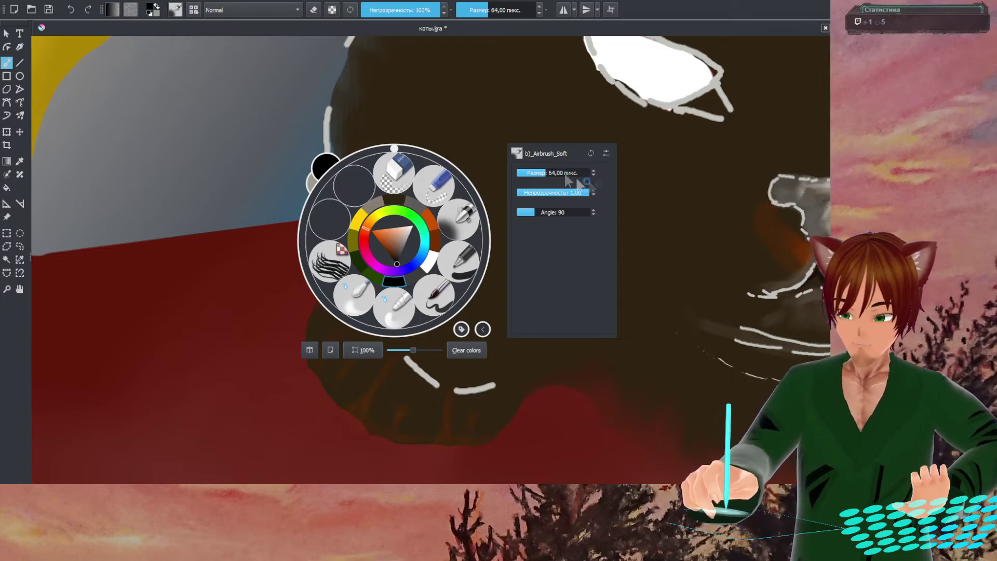
{"action": "left_click", "coordinate": [645, 416]}
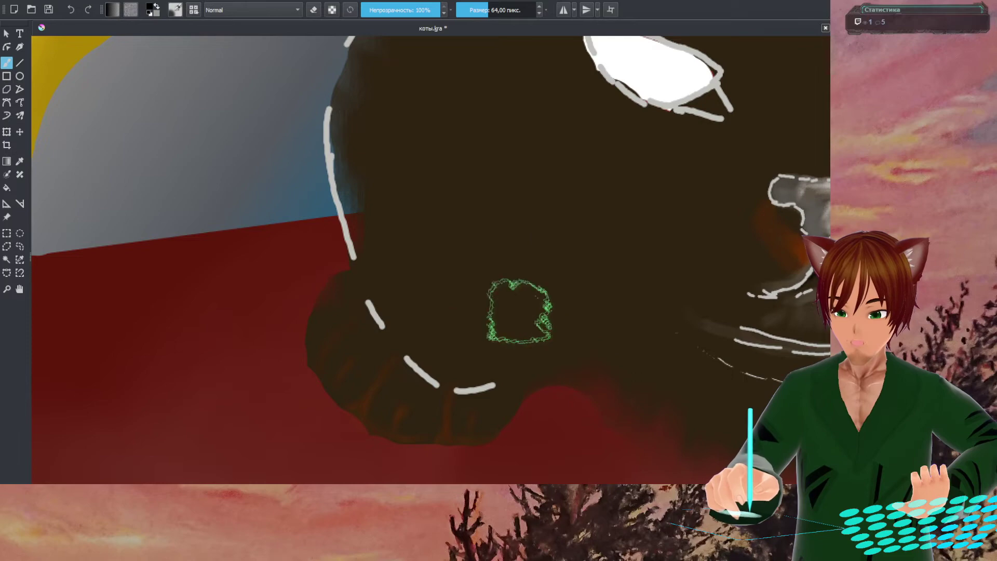
{"action": "right_click", "coordinate": [453, 274]}
{"action": "left_click_drag", "start_coordinate": [600, 206], "coordinate": [597, 207]}
{"action": "left_click", "coordinate": [505, 145]}
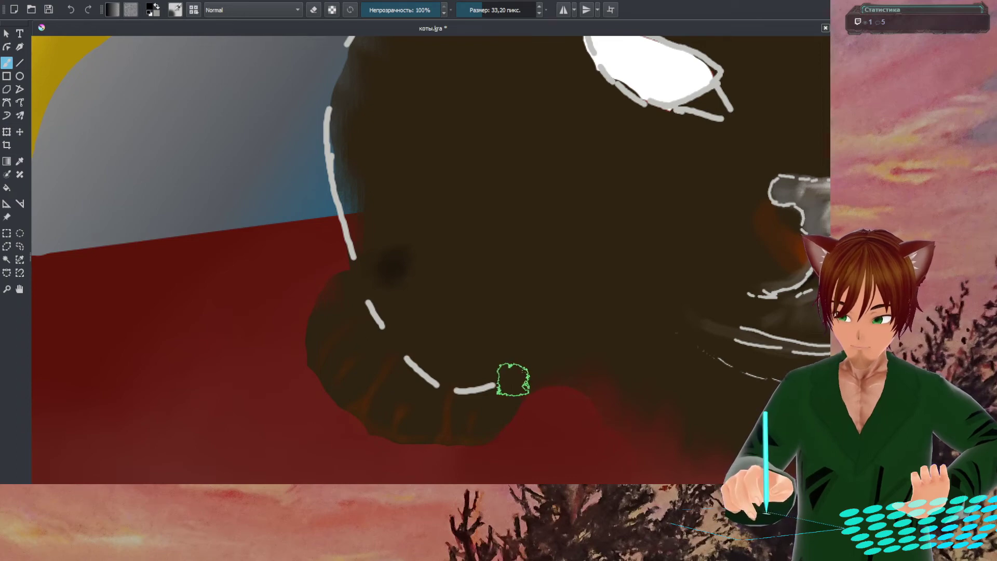
- Airbrush soft black shadow widely across the cat's lower-left body above the front paw
{"action": "right_click", "coordinate": [453, 369]}
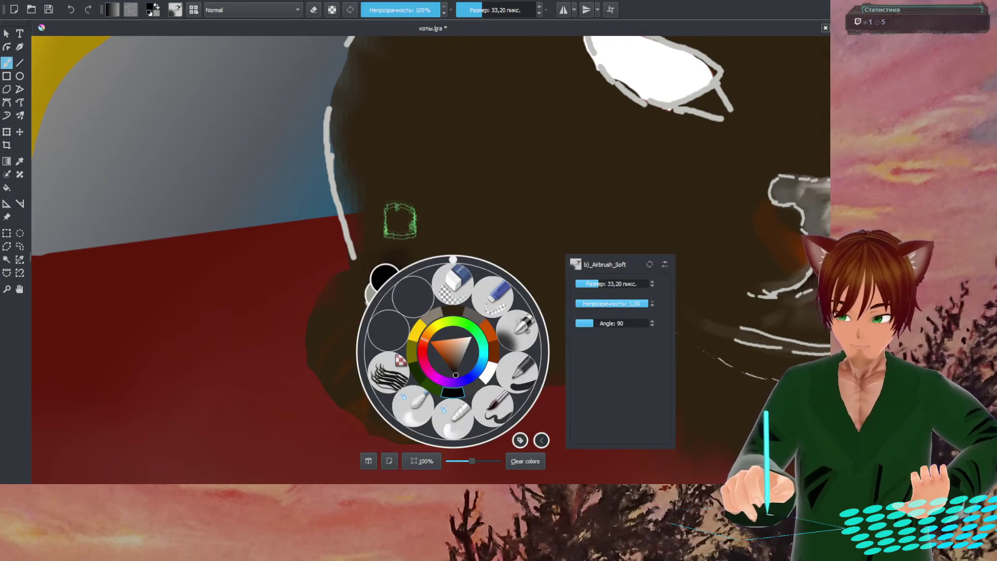
{"action": "left_click", "coordinate": [399, 216]}
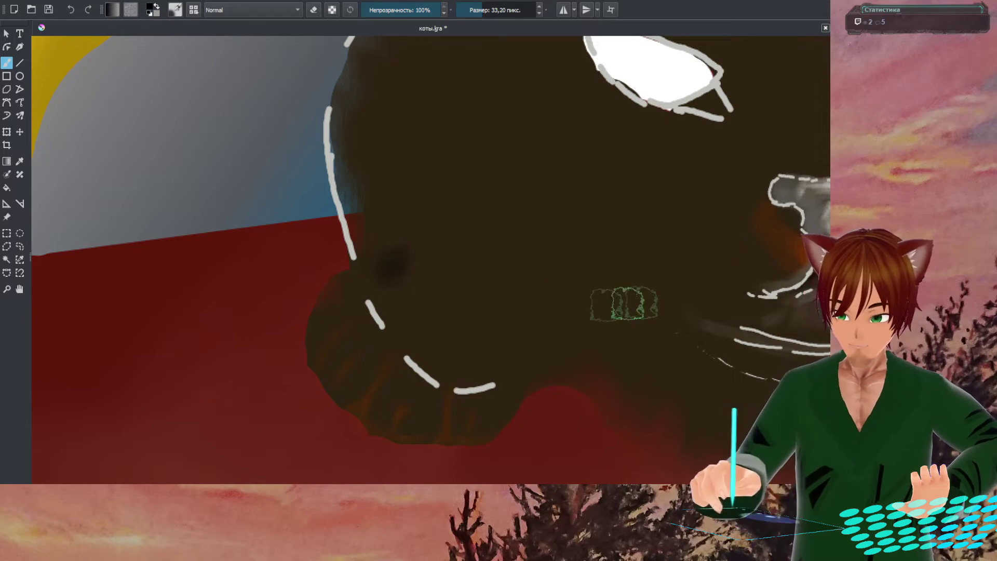
{"action": "right_click", "coordinate": [411, 287]}
{"action": "left_click", "coordinate": [286, 173]}
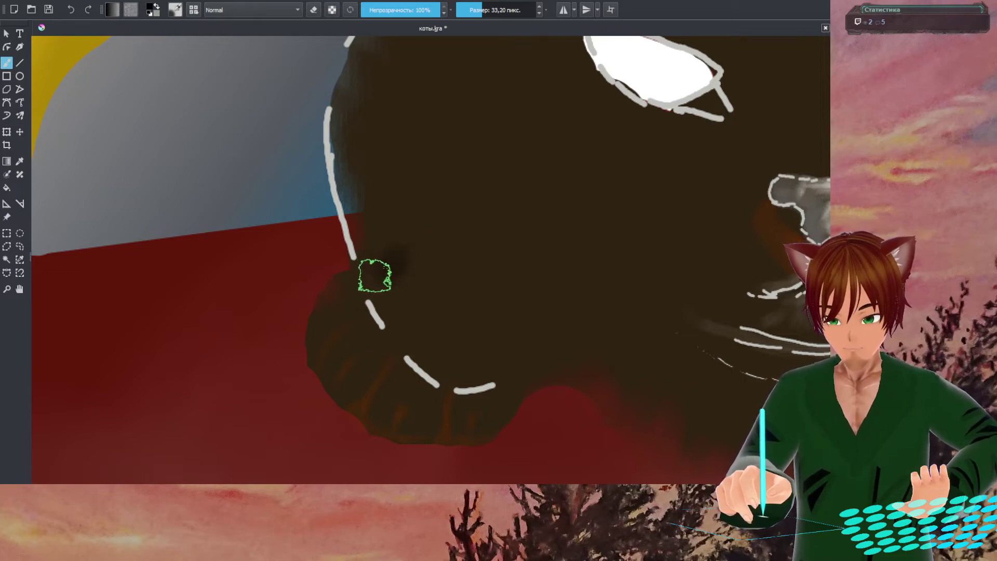
{"action": "mouse_move", "coordinate": [380, 289]}
{"action": "left_mouse_down"}
{"action": "mouse_move", "coordinate": [412, 285]}
{"action": "mouse_move", "coordinate": [394, 298]}
{"action": "mouse_move", "coordinate": [413, 293]}
{"action": "mouse_move", "coordinate": [396, 312]}
{"action": "mouse_move", "coordinate": [418, 304]}
{"action": "mouse_move", "coordinate": [404, 317]}
{"action": "mouse_move", "coordinate": [424, 313]}
{"action": "mouse_move", "coordinate": [408, 332]}
{"action": "mouse_move", "coordinate": [428, 329]}
{"action": "mouse_move", "coordinate": [419, 338]}
{"action": "mouse_move", "coordinate": [434, 351]}
{"action": "mouse_move", "coordinate": [446, 344]}
{"action": "mouse_move", "coordinate": [443, 363]}
{"action": "mouse_move", "coordinate": [467, 358]}
{"action": "mouse_move", "coordinate": [450, 364]}
{"action": "mouse_move", "coordinate": [465, 361]}
{"action": "mouse_move", "coordinate": [455, 377]}
{"action": "mouse_move", "coordinate": [477, 363]}
{"action": "mouse_move", "coordinate": [494, 374]}
{"action": "mouse_move", "coordinate": [539, 359]}
{"action": "mouse_move", "coordinate": [463, 356]}
{"action": "mouse_move", "coordinate": [501, 355]}
{"action": "mouse_move", "coordinate": [411, 306]}
{"action": "mouse_move", "coordinate": [517, 354]}
{"action": "mouse_move", "coordinate": [506, 366]}
{"action": "mouse_move", "coordinate": [551, 362]}
{"action": "mouse_move", "coordinate": [499, 366]}
{"action": "mouse_move", "coordinate": [548, 364]}
{"action": "left_mouse_up"}
{"action": "mouse_move", "coordinate": [362, 234]}
{"action": "left_mouse_down"}
{"action": "mouse_move", "coordinate": [386, 238]}
{"action": "mouse_move", "coordinate": [395, 273]}
{"action": "mouse_move", "coordinate": [403, 231]}
{"action": "mouse_move", "coordinate": [417, 251]}
{"action": "mouse_move", "coordinate": [409, 275]}
{"action": "mouse_move", "coordinate": [432, 254]}
{"action": "mouse_move", "coordinate": [434, 308]}
{"action": "mouse_move", "coordinate": [473, 274]}
{"action": "mouse_move", "coordinate": [459, 326]}
{"action": "mouse_move", "coordinate": [475, 291]}
{"action": "mouse_move", "coordinate": [463, 322]}
{"action": "mouse_move", "coordinate": [480, 300]}
{"action": "mouse_move", "coordinate": [493, 327]}
{"action": "mouse_move", "coordinate": [477, 292]}
{"action": "mouse_move", "coordinate": [492, 314]}
{"action": "mouse_move", "coordinate": [484, 317]}
{"action": "mouse_move", "coordinate": [491, 304]}
{"action": "mouse_move", "coordinate": [482, 324]}
{"action": "mouse_move", "coordinate": [494, 321]}
{"action": "mouse_move", "coordinate": [494, 297]}
{"action": "mouse_move", "coordinate": [482, 347]}
{"action": "mouse_move", "coordinate": [488, 327]}
{"action": "mouse_move", "coordinate": [478, 325]}
{"action": "mouse_move", "coordinate": [493, 321]}
{"action": "mouse_move", "coordinate": [474, 310]}
{"action": "mouse_move", "coordinate": [458, 333]}
{"action": "mouse_move", "coordinate": [456, 290]}
{"action": "mouse_move", "coordinate": [442, 342]}
{"action": "mouse_move", "coordinate": [470, 310]}
{"action": "mouse_move", "coordinate": [484, 349]}
{"action": "mouse_move", "coordinate": [502, 355]}
{"action": "mouse_move", "coordinate": [478, 360]}
{"action": "mouse_move", "coordinate": [507, 363]}
{"action": "mouse_move", "coordinate": [491, 311]}
{"action": "mouse_move", "coordinate": [531, 315]}
{"action": "mouse_move", "coordinate": [527, 356]}
{"action": "mouse_move", "coordinate": [508, 338]}
{"action": "mouse_move", "coordinate": [382, 284]}
{"action": "mouse_move", "coordinate": [460, 370]}
{"action": "left_mouse_up"}
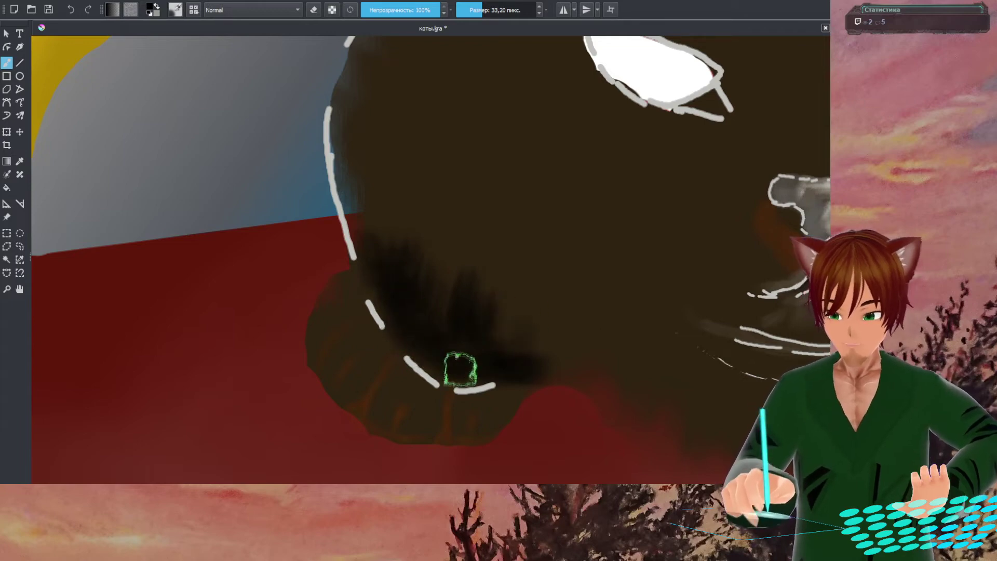
{"action": "mouse_move", "coordinate": [356, 229]}
{"action": "left_mouse_down"}
{"action": "mouse_move", "coordinate": [386, 272]}
{"action": "mouse_move", "coordinate": [391, 234]}
{"action": "mouse_move", "coordinate": [412, 220]}
{"action": "mouse_move", "coordinate": [386, 252]}
{"action": "mouse_move", "coordinate": [426, 220]}
{"action": "mouse_move", "coordinate": [387, 264]}
{"action": "mouse_move", "coordinate": [431, 232]}
{"action": "mouse_move", "coordinate": [410, 273]}
{"action": "mouse_move", "coordinate": [442, 243]}
{"action": "mouse_move", "coordinate": [439, 268]}
{"action": "mouse_move", "coordinate": [451, 242]}
{"action": "mouse_move", "coordinate": [439, 202]}
{"action": "mouse_move", "coordinate": [418, 233]}
{"action": "mouse_move", "coordinate": [426, 191]}
{"action": "mouse_move", "coordinate": [390, 247]}
{"action": "mouse_move", "coordinate": [421, 237]}
{"action": "mouse_move", "coordinate": [448, 299]}
{"action": "mouse_move", "coordinate": [494, 277]}
{"action": "left_mouse_up"}
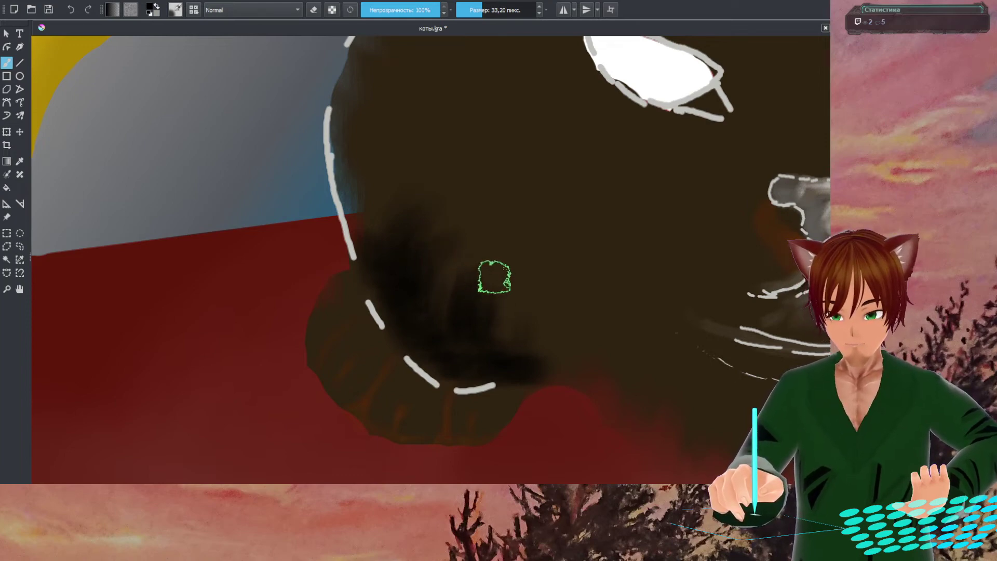
{"action": "right_click", "coordinate": [507, 285]}
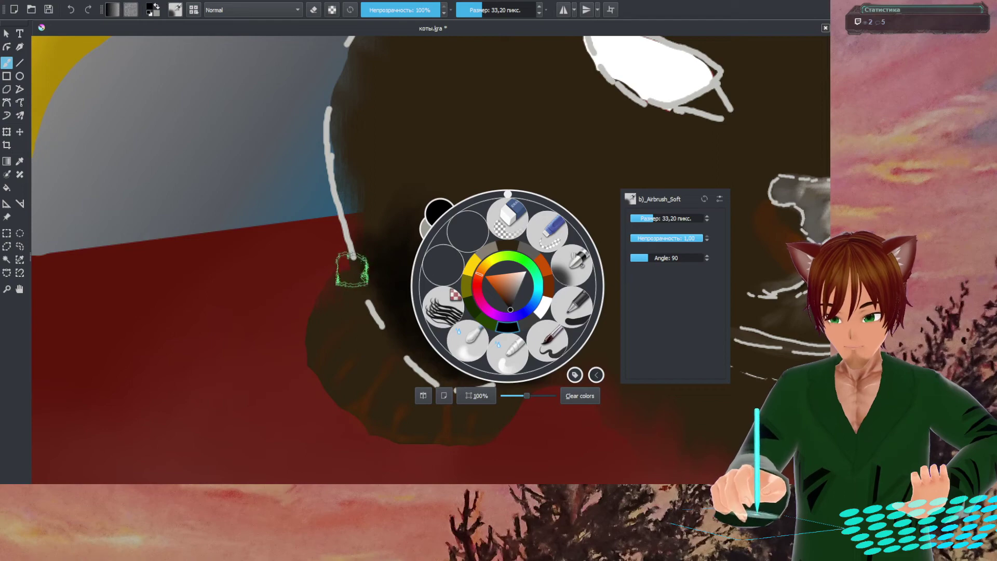
- Pan the canvas until the cat's eyes and nose are centred in view
{"action": "left_click", "coordinate": [369, 314]}
{"action": "left_click_drag", "start_coordinate": [458, 313], "coordinate": [274, 338]}
{"action": "left_click_drag", "start_coordinate": [425, 331], "coordinate": [437, 364]}
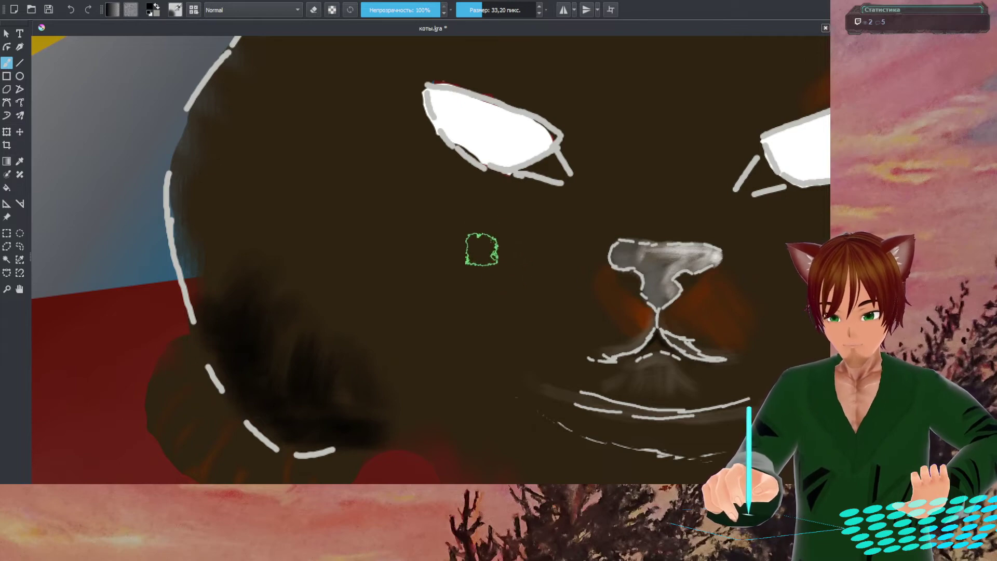
{"action": "right_click", "coordinate": [563, 252]}
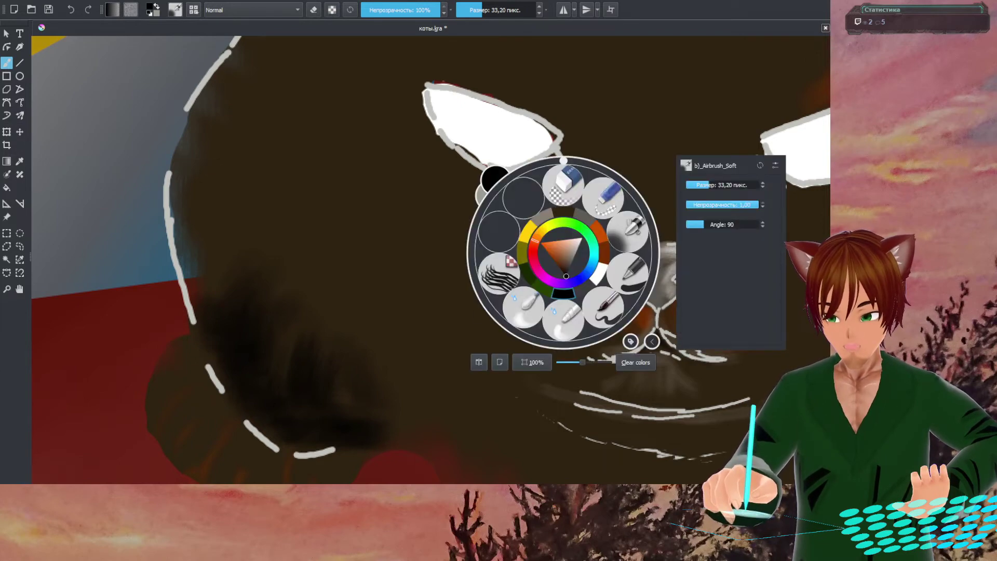
- Airbrush black shading under the left eye and across the left cheek, then reselect black
{"action": "left_click_drag", "start_coordinate": [412, 277], "coordinate": [345, 296]}
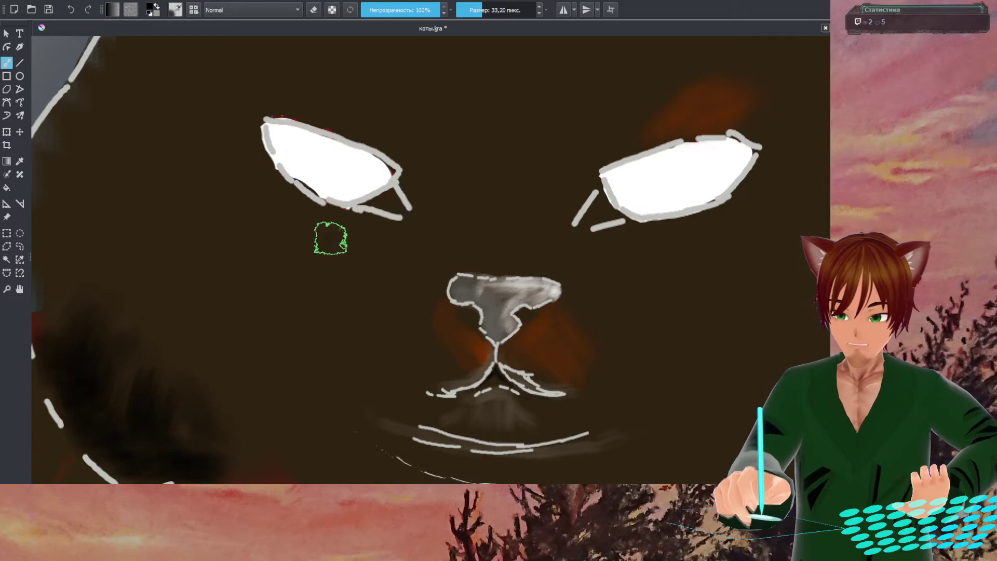
{"action": "mouse_move", "coordinate": [332, 242]}
{"action": "left_mouse_down"}
{"action": "mouse_move", "coordinate": [365, 248]}
{"action": "mouse_move", "coordinate": [323, 230]}
{"action": "mouse_move", "coordinate": [388, 234]}
{"action": "left_mouse_up"}
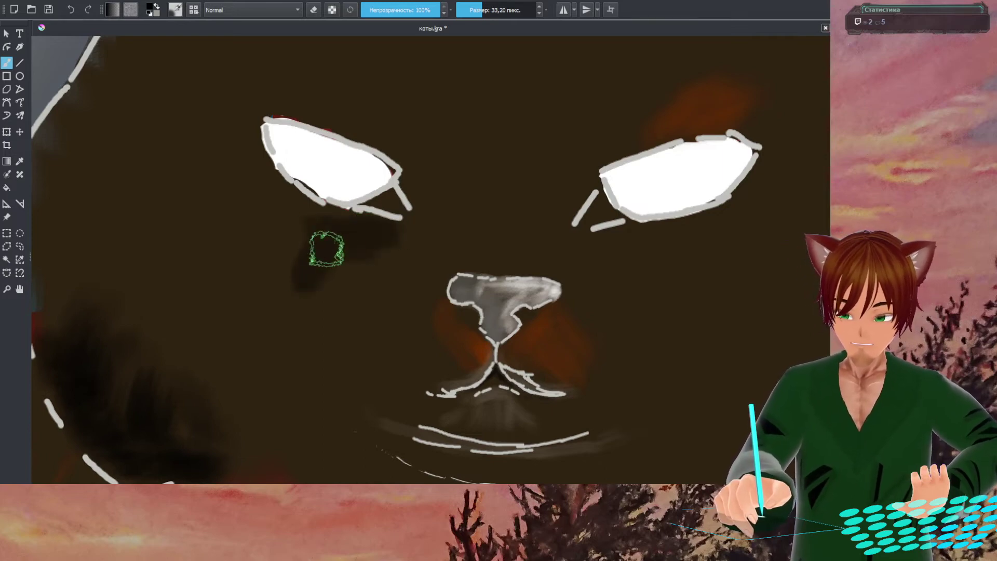
{"action": "mouse_move", "coordinate": [312, 276]}
{"action": "left_mouse_down"}
{"action": "mouse_move", "coordinate": [250, 283]}
{"action": "mouse_move", "coordinate": [258, 271]}
{"action": "mouse_move", "coordinate": [301, 279]}
{"action": "mouse_move", "coordinate": [342, 260]}
{"action": "left_mouse_up"}
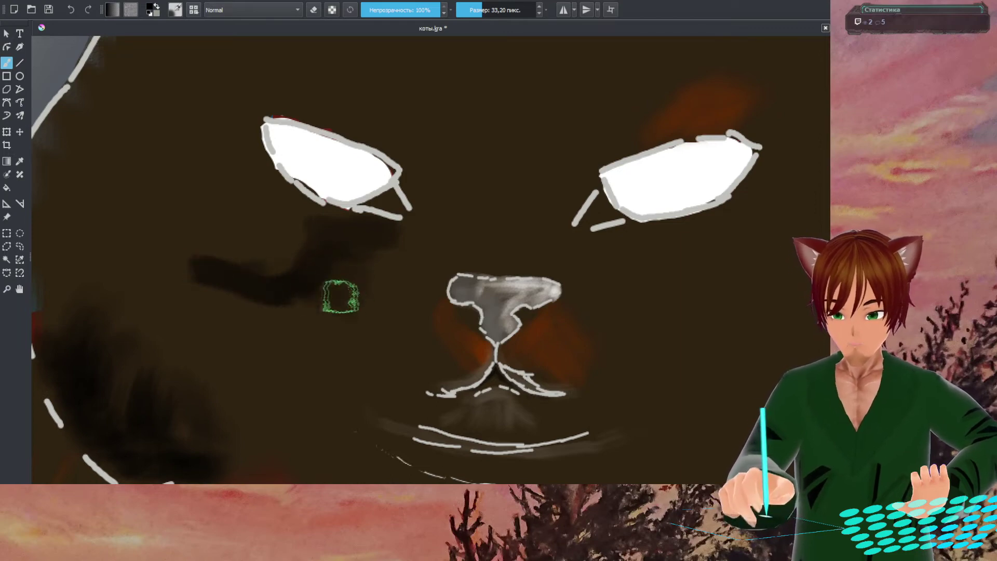
{"action": "mouse_move", "coordinate": [305, 305]}
{"action": "left_mouse_down"}
{"action": "mouse_move", "coordinate": [367, 307]}
{"action": "mouse_move", "coordinate": [345, 317]}
{"action": "mouse_move", "coordinate": [317, 306]}
{"action": "left_mouse_up"}
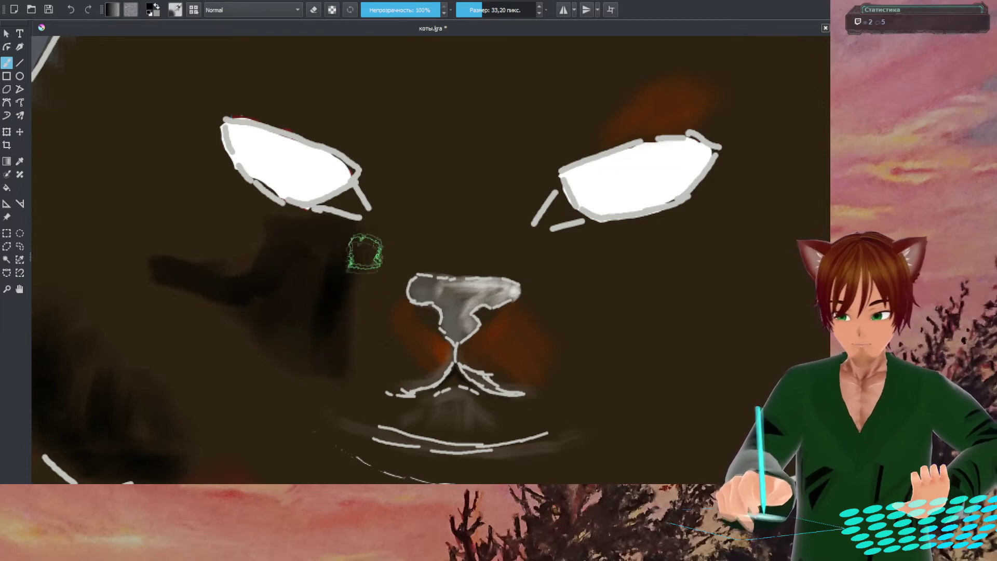
{"action": "mouse_move", "coordinate": [369, 251]}
{"action": "left_mouse_down"}
{"action": "mouse_move", "coordinate": [352, 263]}
{"action": "mouse_move", "coordinate": [334, 322]}
{"action": "mouse_move", "coordinate": [344, 323]}
{"action": "mouse_move", "coordinate": [326, 325]}
{"action": "left_mouse_up"}
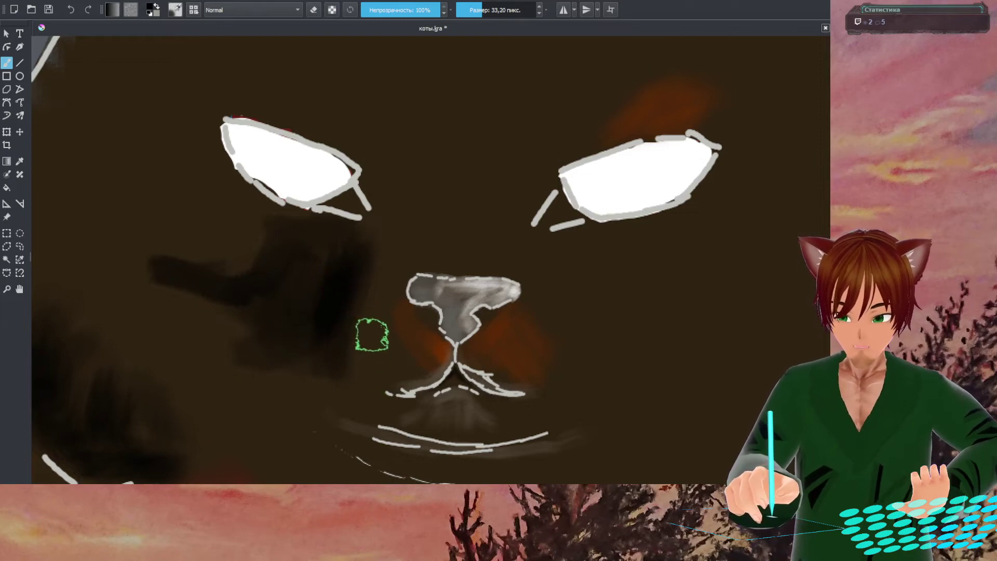
{"action": "left_click_drag", "start_coordinate": [370, 338], "coordinate": [378, 338]}
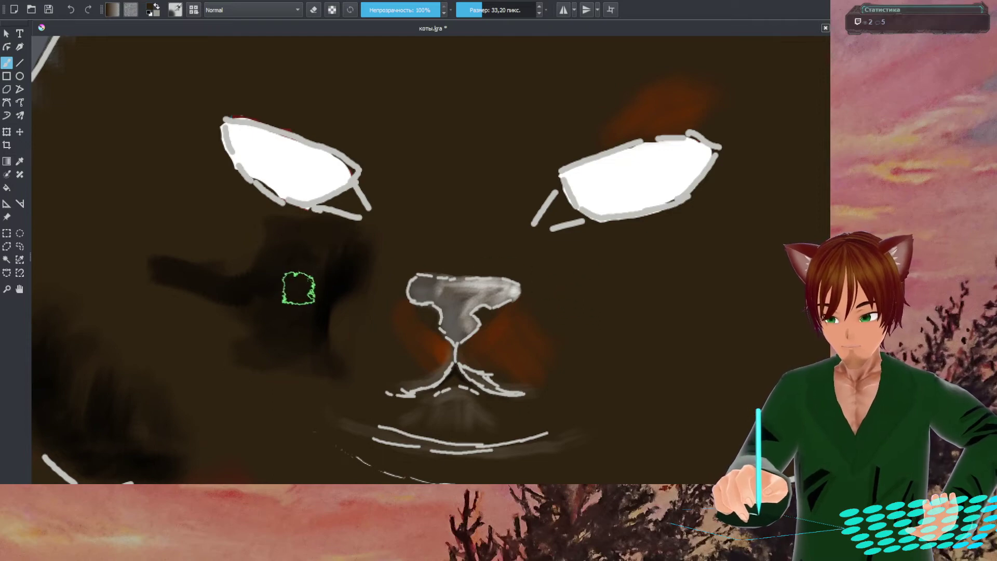
{"action": "right_click", "coordinate": [338, 288]}
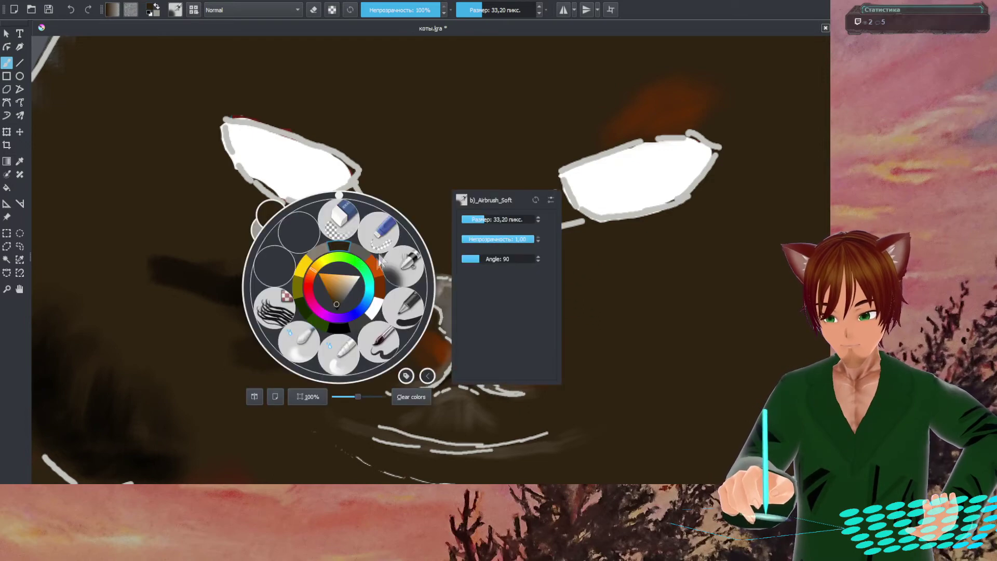
{"action": "left_click", "coordinate": [341, 330]}
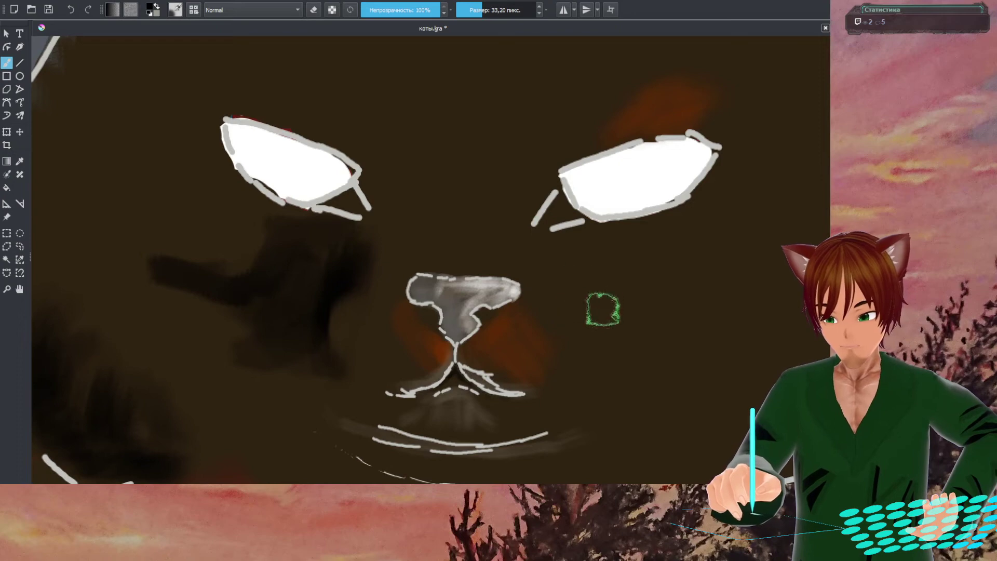
- Darken under and beside the right eye and the bridge between the eyes
{"action": "mouse_move", "coordinate": [537, 254]}
{"action": "left_mouse_down"}
{"action": "mouse_move", "coordinate": [570, 276]}
{"action": "mouse_move", "coordinate": [547, 255]}
{"action": "mouse_move", "coordinate": [576, 269]}
{"action": "mouse_move", "coordinate": [553, 259]}
{"action": "mouse_move", "coordinate": [594, 256]}
{"action": "mouse_move", "coordinate": [557, 248]}
{"action": "mouse_move", "coordinate": [611, 242]}
{"action": "left_mouse_up"}
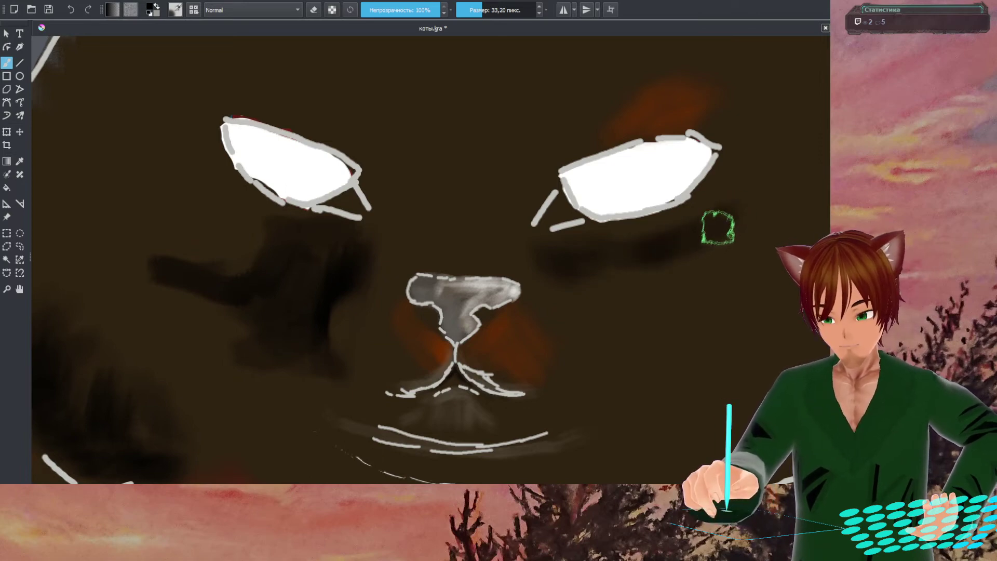
{"action": "left_click_drag", "start_coordinate": [715, 230], "coordinate": [737, 235]}
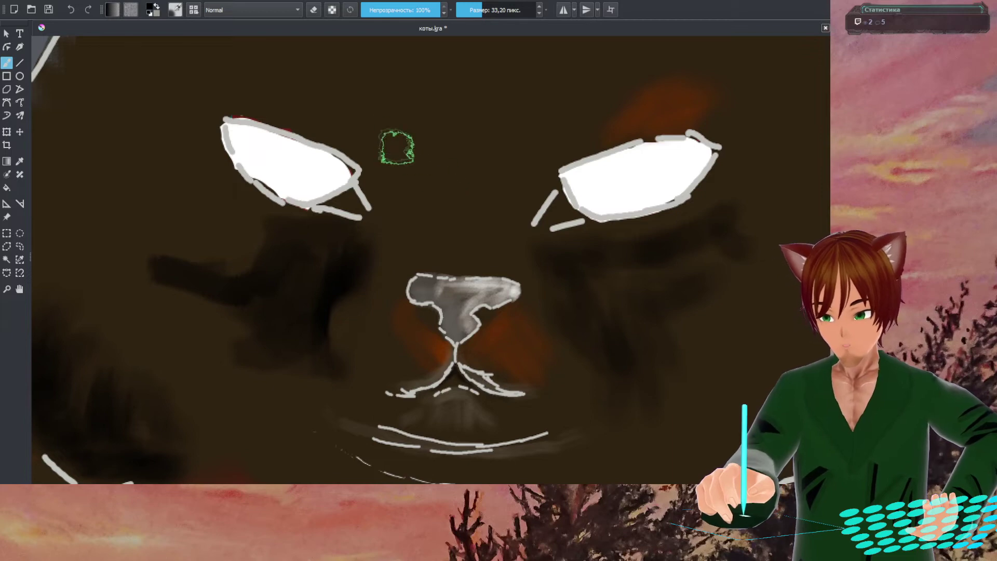
{"action": "mouse_move", "coordinate": [356, 116]}
{"action": "left_mouse_down"}
{"action": "mouse_move", "coordinate": [417, 200]}
{"action": "mouse_move", "coordinate": [386, 156]}
{"action": "mouse_move", "coordinate": [429, 234]}
{"action": "mouse_move", "coordinate": [432, 259]}
{"action": "mouse_move", "coordinate": [420, 219]}
{"action": "mouse_move", "coordinate": [425, 274]}
{"action": "mouse_move", "coordinate": [372, 119]}
{"action": "mouse_move", "coordinate": [442, 192]}
{"action": "mouse_move", "coordinate": [464, 177]}
{"action": "mouse_move", "coordinate": [474, 260]}
{"action": "mouse_move", "coordinate": [498, 255]}
{"action": "mouse_move", "coordinate": [513, 233]}
{"action": "mouse_move", "coordinate": [512, 179]}
{"action": "mouse_move", "coordinate": [533, 109]}
{"action": "mouse_move", "coordinate": [482, 240]}
{"action": "mouse_move", "coordinate": [497, 129]}
{"action": "mouse_move", "coordinate": [489, 133]}
{"action": "mouse_move", "coordinate": [455, 258]}
{"action": "mouse_move", "coordinate": [446, 102]}
{"action": "mouse_move", "coordinate": [430, 198]}
{"action": "left_mouse_up"}
{"action": "mouse_move", "coordinate": [429, 103]}
{"action": "left_mouse_down"}
{"action": "mouse_move", "coordinate": [424, 148]}
{"action": "mouse_move", "coordinate": [422, 86]}
{"action": "mouse_move", "coordinate": [405, 112]}
{"action": "mouse_move", "coordinate": [394, 94]}
{"action": "mouse_move", "coordinate": [411, 76]}
{"action": "mouse_move", "coordinate": [444, 162]}
{"action": "mouse_move", "coordinate": [490, 85]}
{"action": "mouse_move", "coordinate": [480, 160]}
{"action": "mouse_move", "coordinate": [524, 108]}
{"action": "mouse_move", "coordinate": [525, 120]}
{"action": "mouse_move", "coordinate": [571, 97]}
{"action": "mouse_move", "coordinate": [515, 163]}
{"action": "mouse_move", "coordinate": [556, 117]}
{"action": "mouse_move", "coordinate": [535, 140]}
{"action": "mouse_move", "coordinate": [614, 81]}
{"action": "mouse_move", "coordinate": [544, 123]}
{"action": "mouse_move", "coordinate": [542, 109]}
{"action": "mouse_move", "coordinate": [471, 240]}
{"action": "mouse_move", "coordinate": [454, 234]}
{"action": "mouse_move", "coordinate": [423, 250]}
{"action": "mouse_move", "coordinate": [474, 249]}
{"action": "mouse_move", "coordinate": [479, 131]}
{"action": "mouse_move", "coordinate": [462, 206]}
{"action": "mouse_move", "coordinate": [473, 144]}
{"action": "mouse_move", "coordinate": [461, 222]}
{"action": "mouse_move", "coordinate": [500, 102]}
{"action": "mouse_move", "coordinate": [467, 185]}
{"action": "mouse_move", "coordinate": [485, 121]}
{"action": "mouse_move", "coordinate": [507, 151]}
{"action": "mouse_move", "coordinate": [449, 274]}
{"action": "mouse_move", "coordinate": [400, 272]}
{"action": "left_mouse_up"}
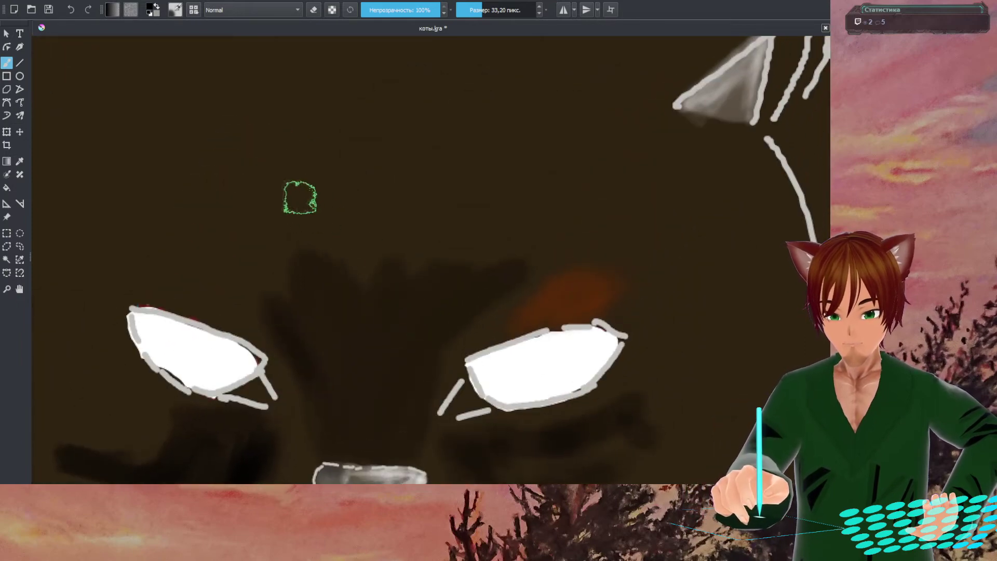
{"action": "left_click_drag", "start_coordinate": [360, 217], "coordinate": [465, 240]}
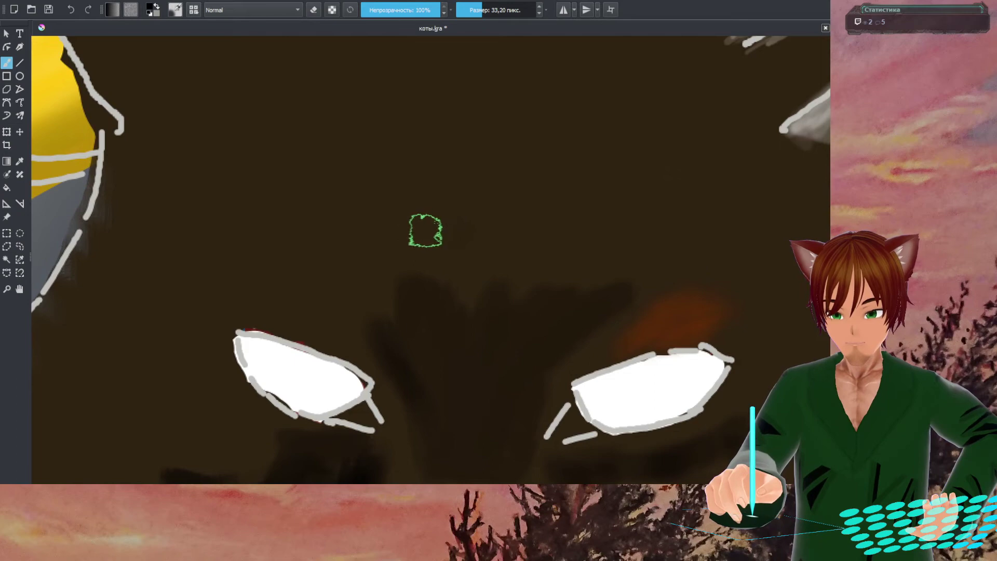
- Zoom out until the cat's whole head is visible
{"action": "scroll", "coordinate": [425, 230], "scroll_direction": "down", "scroll_amount": 4}
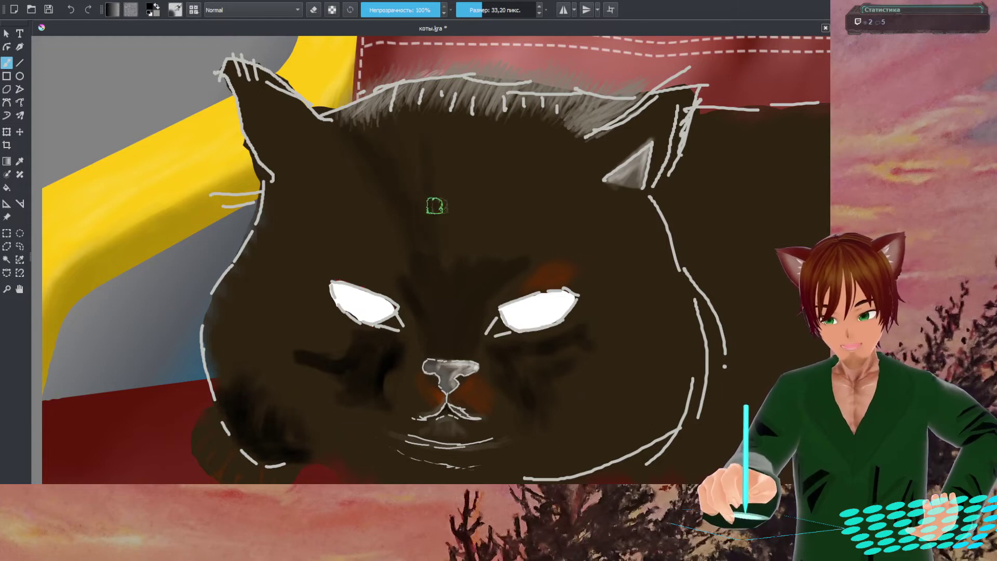
- Airbrush a dark stripe down the middle of the cat's forehead
{"action": "right_click", "coordinate": [432, 206]}
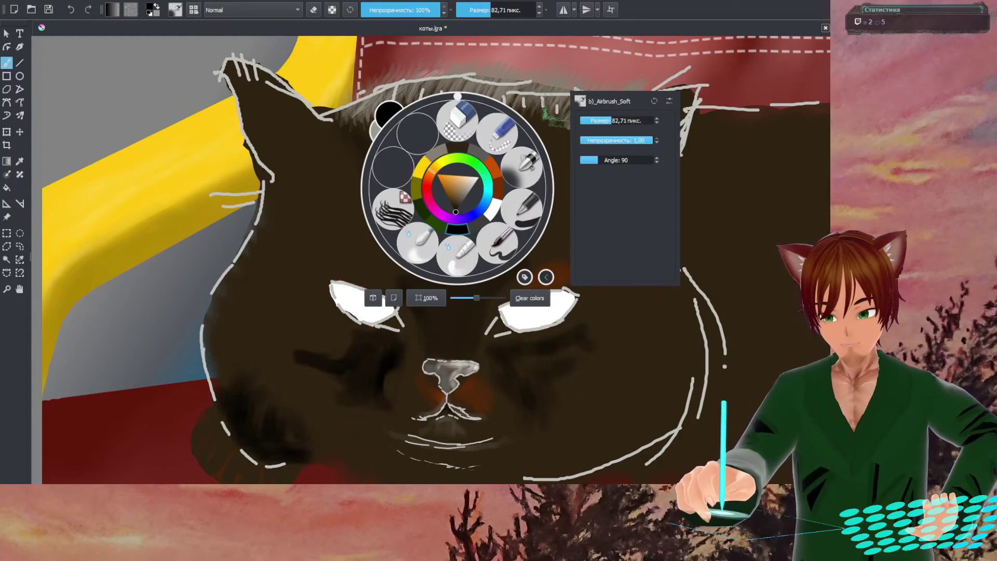
{"action": "left_click", "coordinate": [574, 117]}
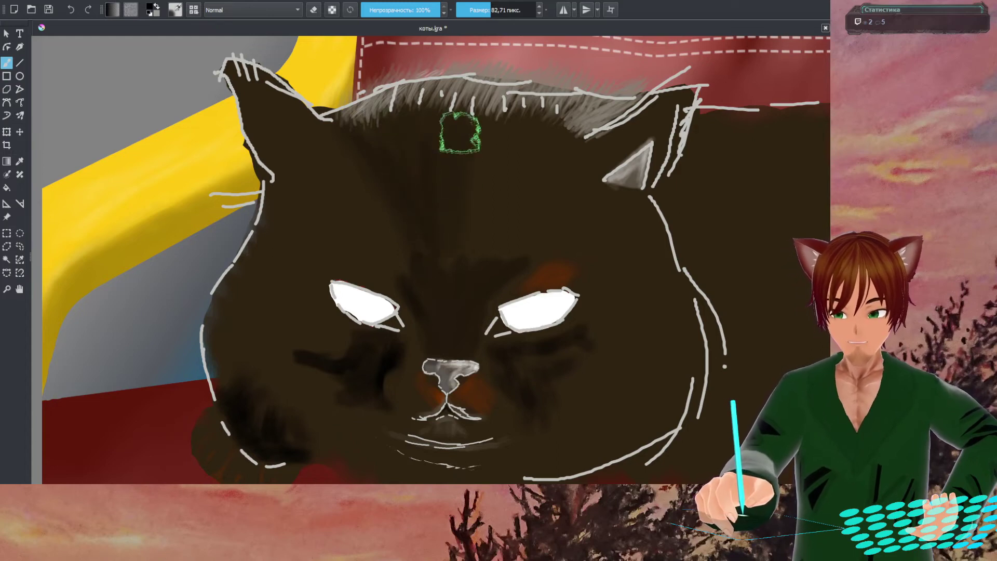
{"action": "mouse_move", "coordinate": [468, 279]}
{"action": "left_mouse_down"}
{"action": "mouse_move", "coordinate": [489, 245]}
{"action": "mouse_move", "coordinate": [458, 304]}
{"action": "mouse_move", "coordinate": [488, 227]}
{"action": "mouse_move", "coordinate": [457, 318]}
{"action": "mouse_move", "coordinate": [493, 216]}
{"action": "mouse_move", "coordinate": [474, 268]}
{"action": "mouse_move", "coordinate": [520, 174]}
{"action": "mouse_move", "coordinate": [498, 217]}
{"action": "mouse_move", "coordinate": [561, 135]}
{"action": "mouse_move", "coordinate": [514, 147]}
{"action": "left_mouse_up"}
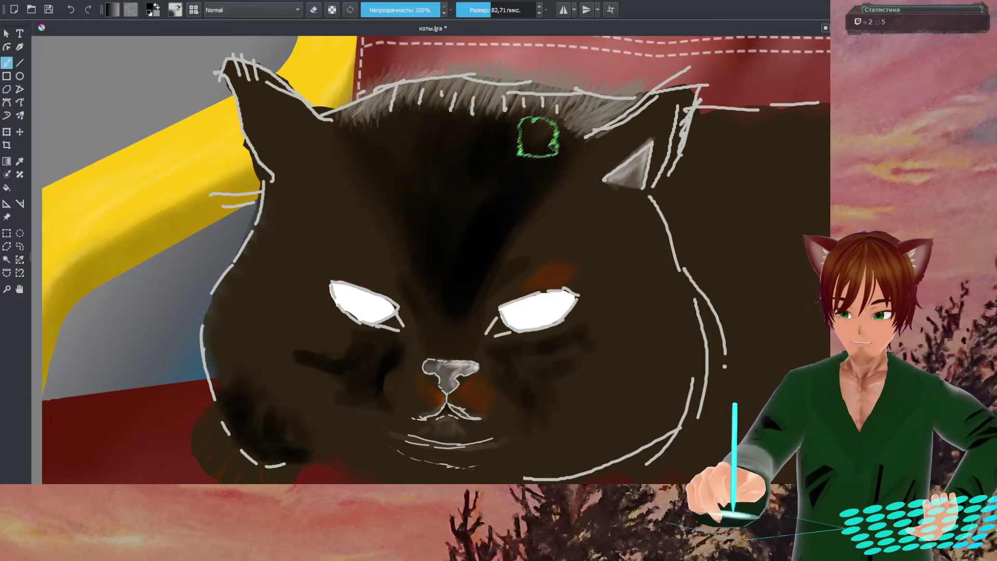
{"action": "mouse_move", "coordinate": [558, 156]}
{"action": "left_mouse_down"}
{"action": "mouse_move", "coordinate": [557, 172]}
{"action": "mouse_move", "coordinate": [584, 142]}
{"action": "mouse_move", "coordinate": [595, 147]}
{"action": "mouse_move", "coordinate": [551, 162]}
{"action": "mouse_move", "coordinate": [530, 156]}
{"action": "mouse_move", "coordinate": [582, 131]}
{"action": "mouse_move", "coordinate": [556, 156]}
{"action": "mouse_move", "coordinate": [470, 181]}
{"action": "mouse_move", "coordinate": [372, 173]}
{"action": "mouse_move", "coordinate": [401, 217]}
{"action": "mouse_move", "coordinate": [405, 191]}
{"action": "left_mouse_up"}
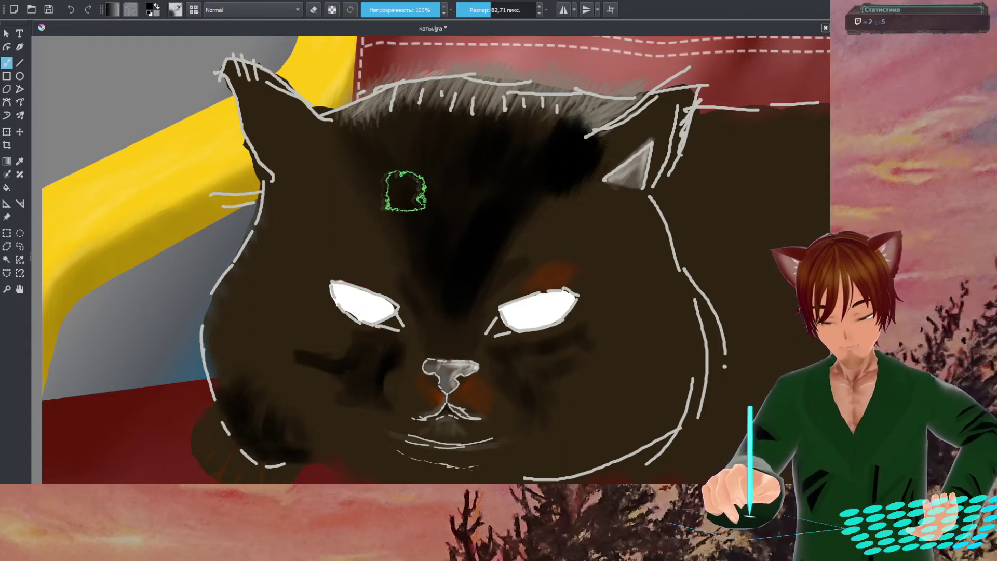
- Shade the cheek below the right eye, then switch the painting colour to orange
{"action": "right_click", "coordinate": [405, 191]}
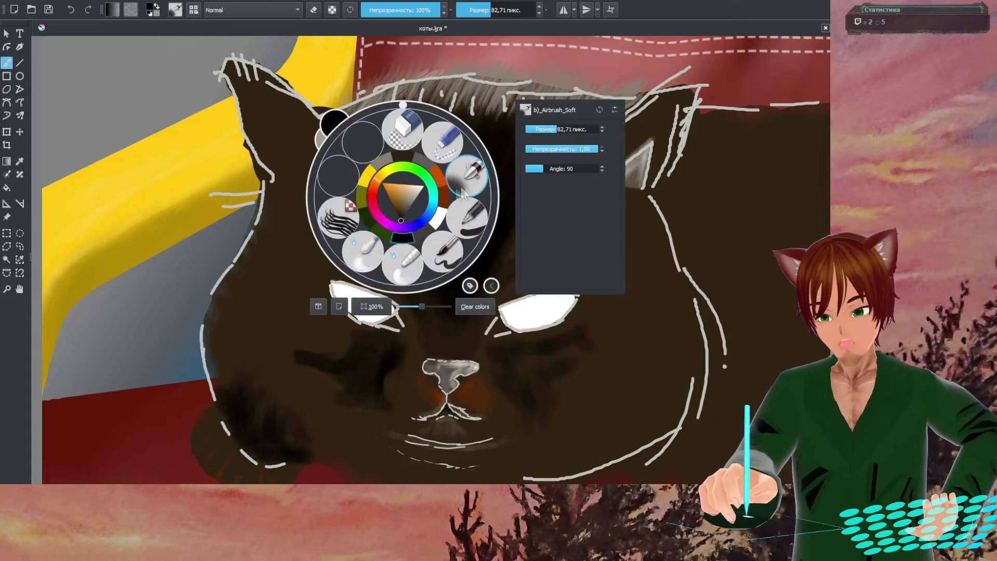
{"action": "left_click", "coordinate": [638, 147]}
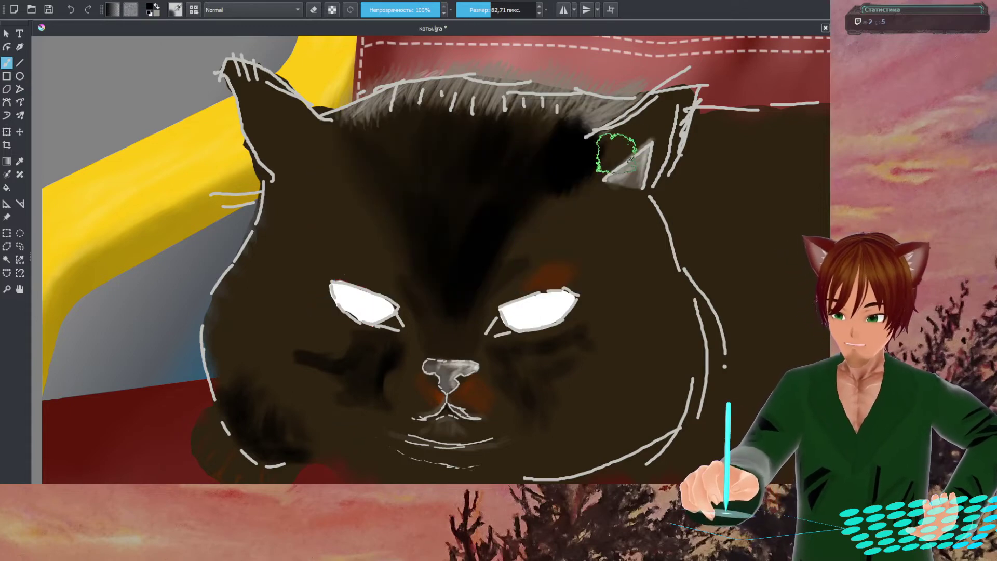
{"action": "mouse_move", "coordinate": [585, 330]}
{"action": "left_mouse_down"}
{"action": "mouse_move", "coordinate": [591, 419]}
{"action": "mouse_move", "coordinate": [571, 437]}
{"action": "mouse_move", "coordinate": [605, 443]}
{"action": "mouse_move", "coordinate": [629, 424]}
{"action": "mouse_move", "coordinate": [608, 419]}
{"action": "mouse_move", "coordinate": [572, 428]}
{"action": "mouse_move", "coordinate": [596, 433]}
{"action": "mouse_move", "coordinate": [587, 438]}
{"action": "mouse_move", "coordinate": [650, 424]}
{"action": "mouse_move", "coordinate": [580, 450]}
{"action": "mouse_move", "coordinate": [660, 419]}
{"action": "mouse_move", "coordinate": [589, 443]}
{"action": "mouse_move", "coordinate": [657, 416]}
{"action": "mouse_move", "coordinate": [596, 437]}
{"action": "mouse_move", "coordinate": [655, 422]}
{"action": "mouse_move", "coordinate": [630, 431]}
{"action": "left_mouse_up"}
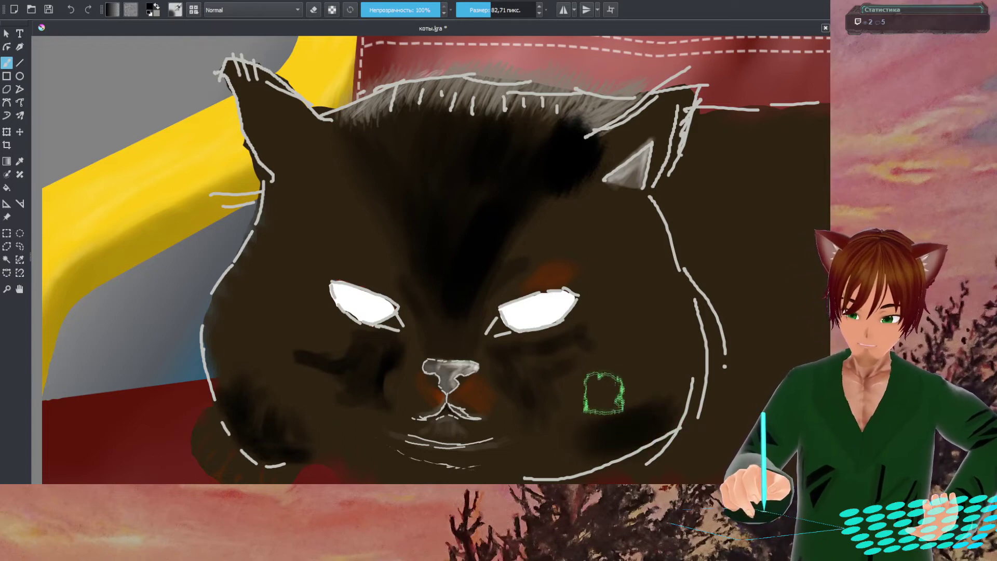
{"action": "right_click", "coordinate": [646, 340]}
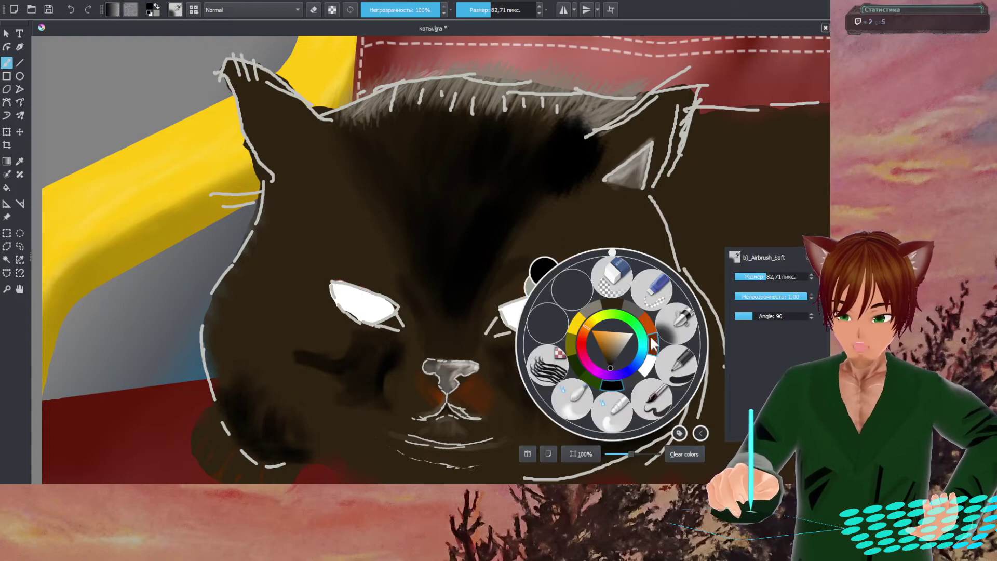
{"action": "left_click", "coordinate": [652, 323]}
{"action": "right_click", "coordinate": [650, 319]}
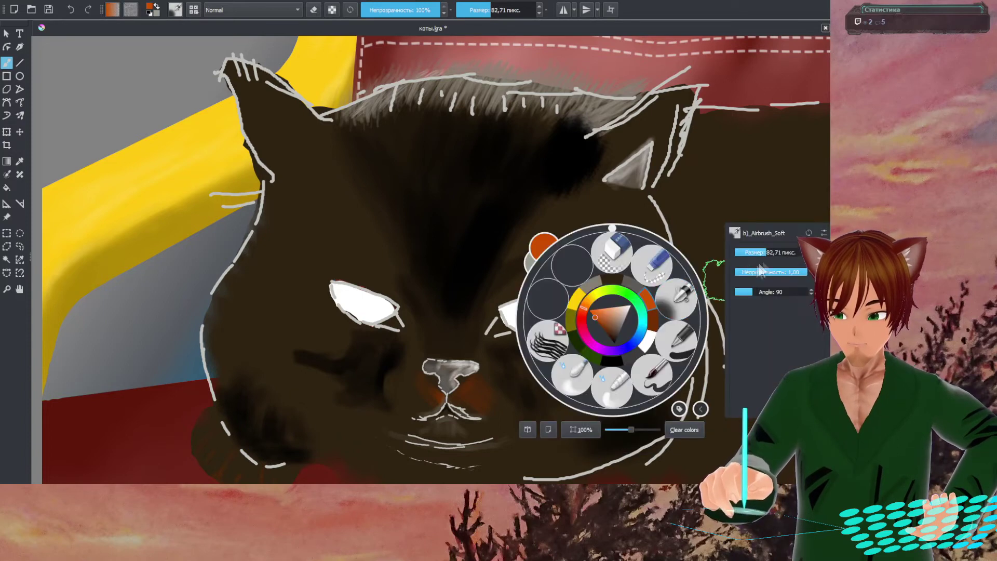
- Make the brush slightly smaller and reposition the view of the cat's head
{"action": "left_click_drag", "start_coordinate": [756, 252], "coordinate": [754, 252]}
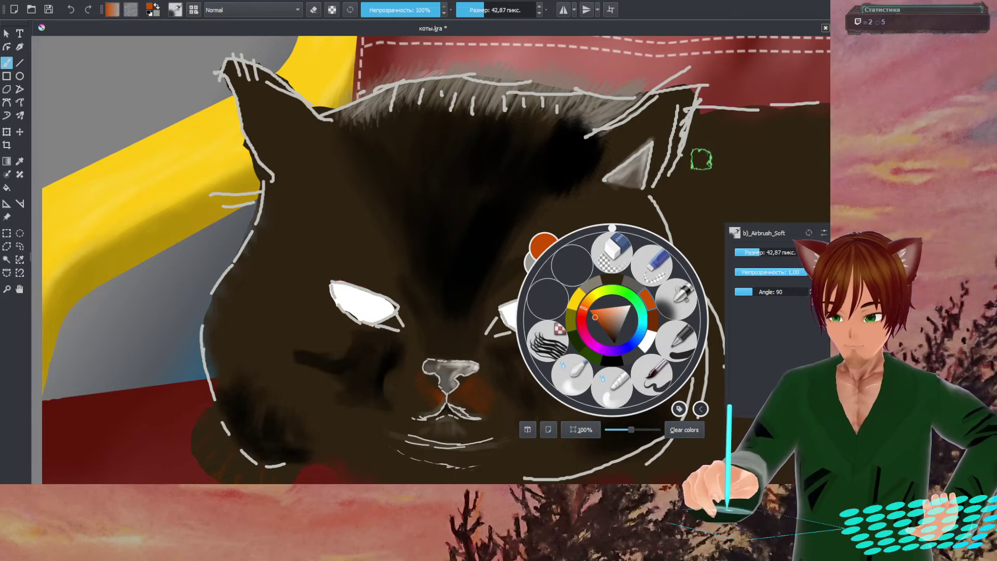
{"action": "left_click", "coordinate": [701, 159]}
{"action": "mouse_move", "coordinate": [639, 357]}
{"action": "left_mouse_down"}
{"action": "mouse_move", "coordinate": [639, 320]}
{"action": "mouse_move", "coordinate": [561, 226]}
{"action": "left_mouse_up"}
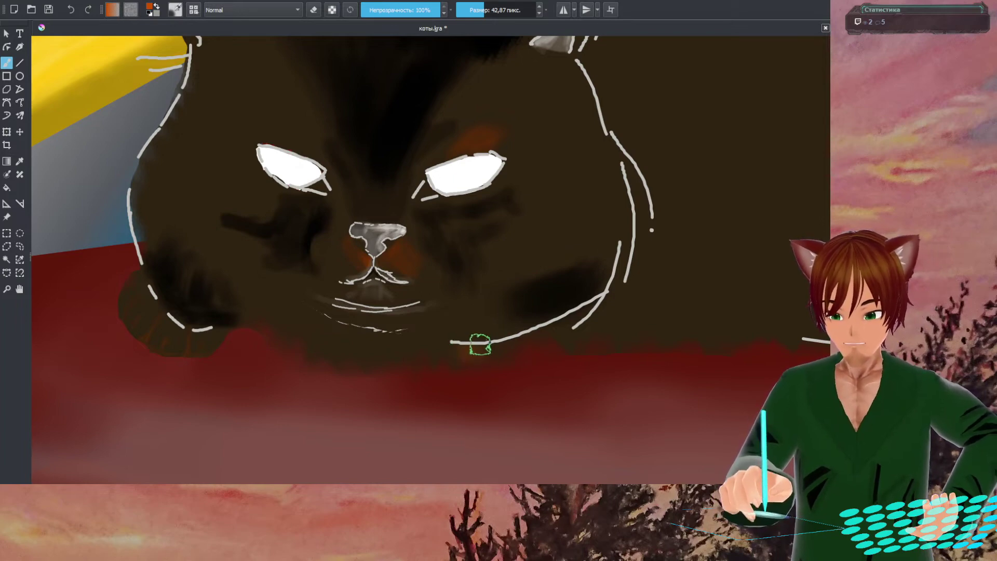
- Airbrush orange rim light along the chin and down the right cheek outline
{"action": "right_click", "coordinate": [529, 291]}
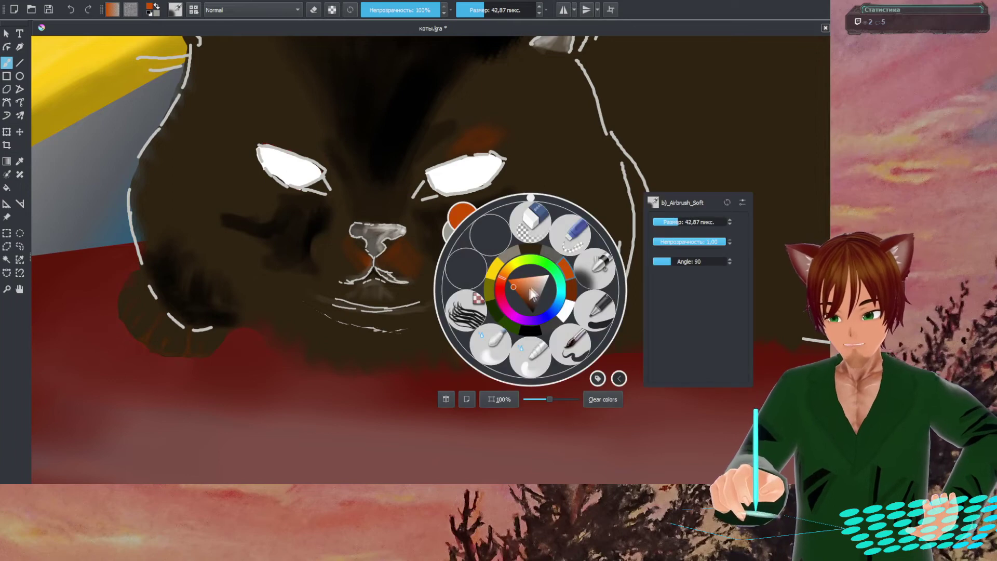
{"action": "left_click", "coordinate": [570, 277]}
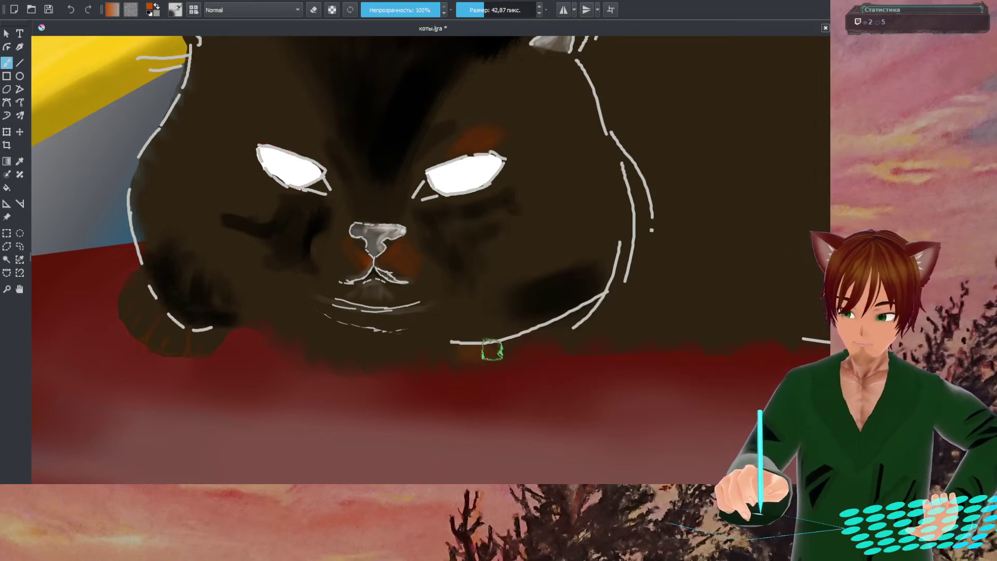
{"action": "mouse_move", "coordinate": [490, 356]}
{"action": "left_mouse_down"}
{"action": "mouse_move", "coordinate": [508, 345]}
{"action": "mouse_move", "coordinate": [457, 357]}
{"action": "mouse_move", "coordinate": [582, 323]}
{"action": "mouse_move", "coordinate": [540, 333]}
{"action": "mouse_move", "coordinate": [603, 293]}
{"action": "left_mouse_up"}
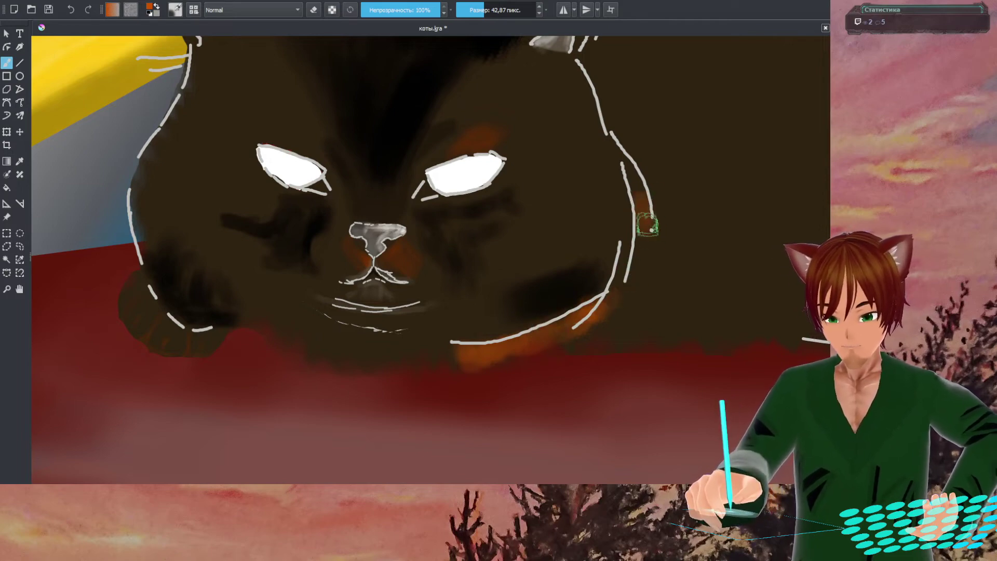
{"action": "mouse_move", "coordinate": [636, 199]}
{"action": "left_mouse_down"}
{"action": "mouse_move", "coordinate": [657, 232]}
{"action": "mouse_move", "coordinate": [652, 245]}
{"action": "mouse_move", "coordinate": [646, 229]}
{"action": "mouse_move", "coordinate": [617, 275]}
{"action": "left_mouse_up"}
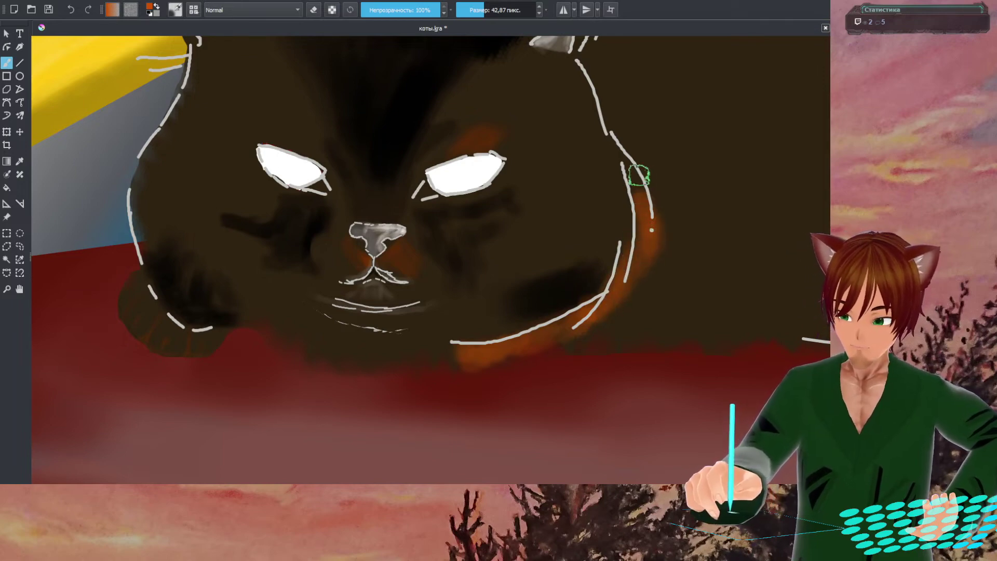
{"action": "right_click", "coordinate": [616, 196]}
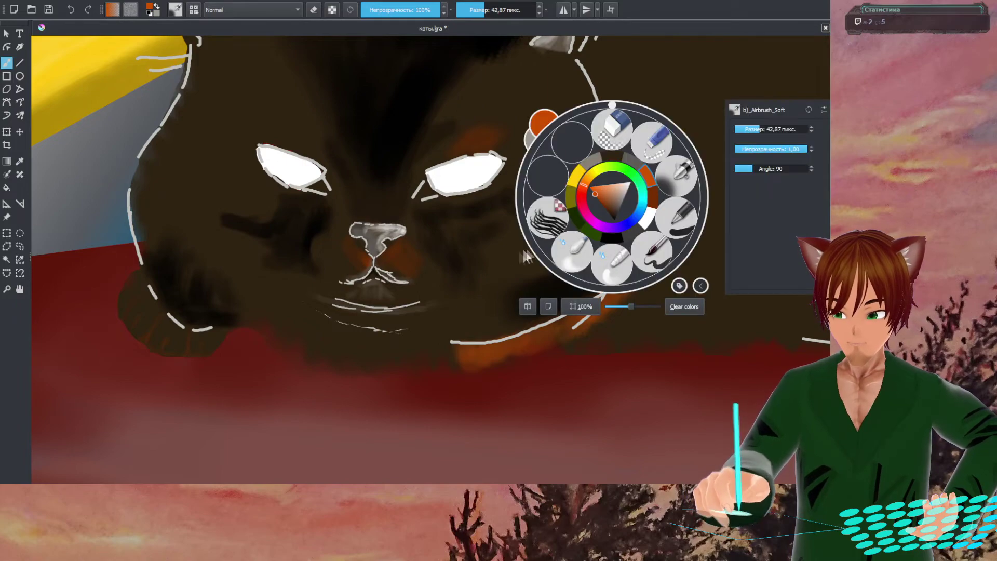
{"action": "left_click", "coordinate": [495, 253]}
{"action": "mouse_move", "coordinate": [602, 177]}
{"action": "left_mouse_down"}
{"action": "mouse_move", "coordinate": [456, 293]}
{"action": "mouse_move", "coordinate": [457, 312]}
{"action": "mouse_move", "coordinate": [695, 329]}
{"action": "left_mouse_up"}
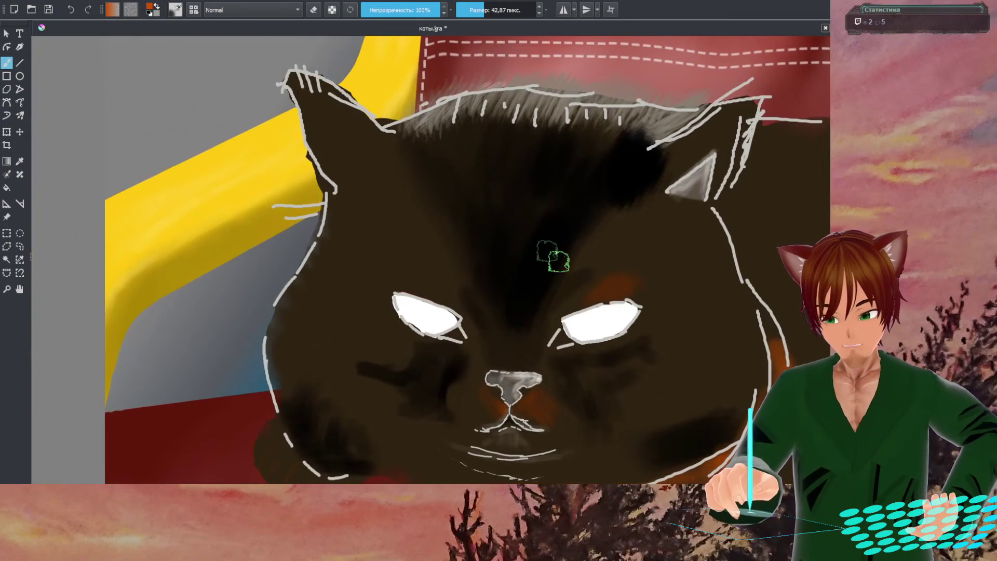
- Pick the recent grey-brown colour and paint a lighter patch inside the cat's left ear
{"action": "right_click", "coordinate": [416, 157]}
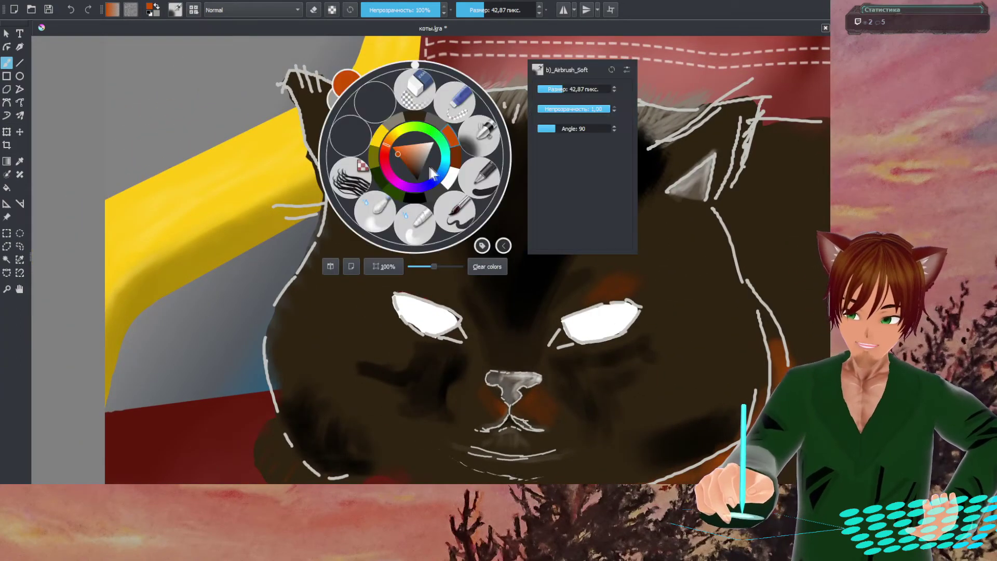
{"action": "left_click", "coordinate": [397, 124]}
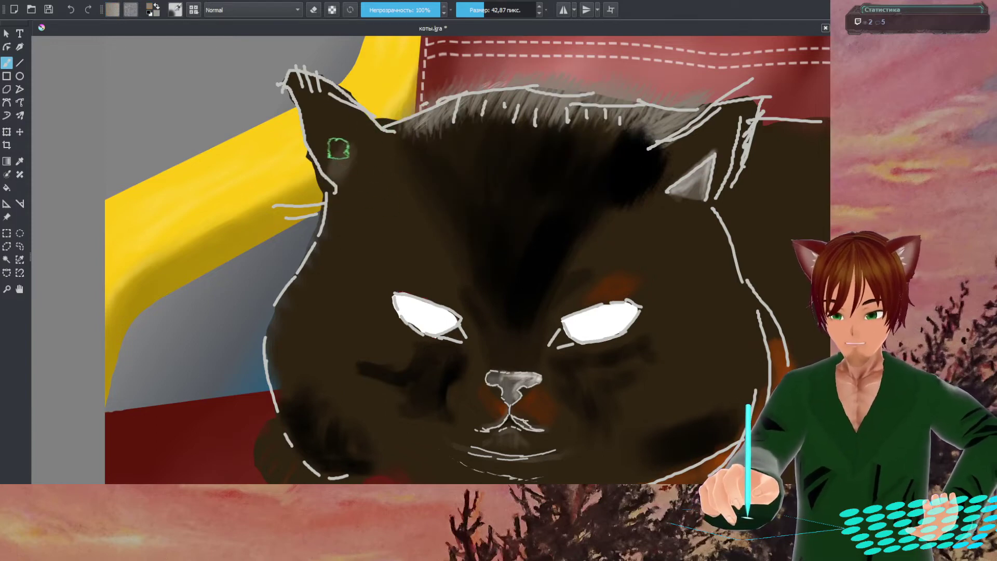
{"action": "left_click_drag", "start_coordinate": [332, 152], "coordinate": [345, 149]}
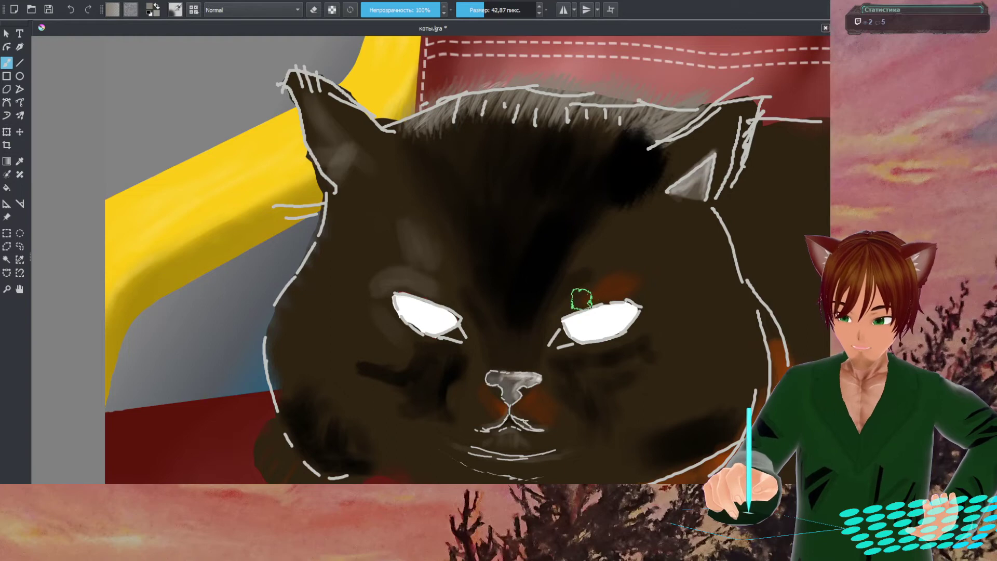
{"action": "right_click", "coordinate": [577, 297]}
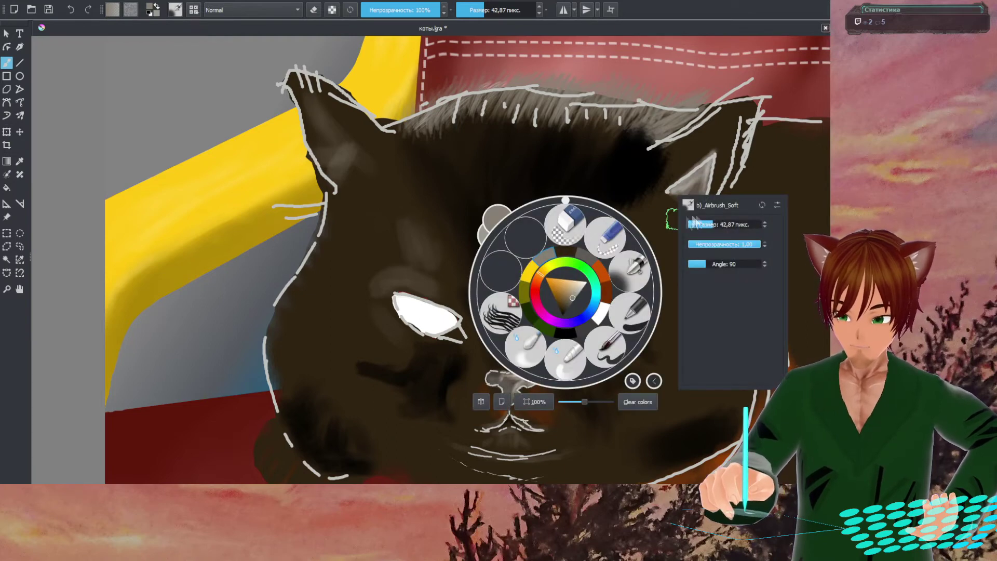
{"action": "left_click", "coordinate": [627, 169]}
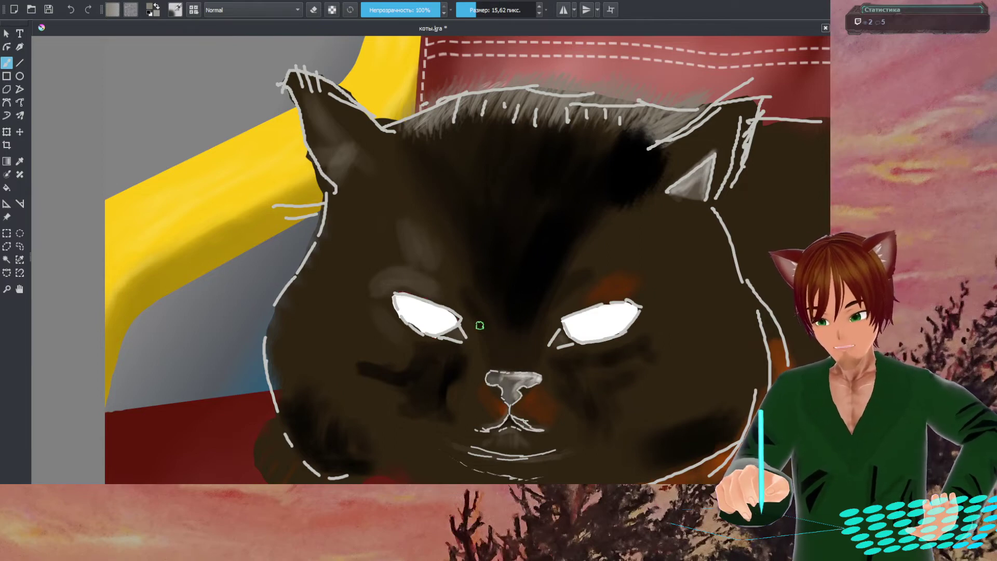
{"action": "right_click", "coordinate": [452, 249]}
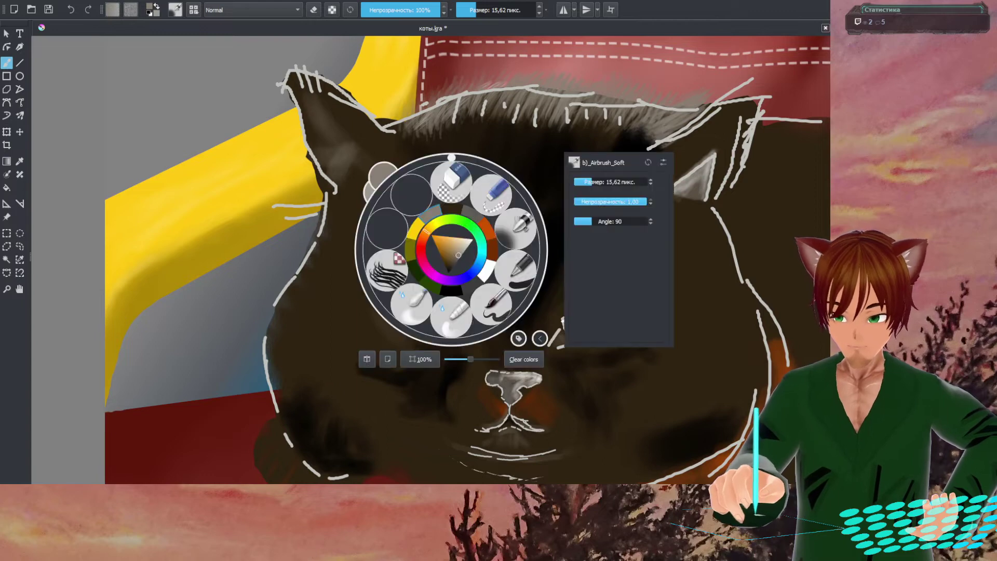
- Enlarge the soft airbrush to about 100 px with the pop-up palette's Size slider
{"action": "left_click", "coordinate": [434, 215]}
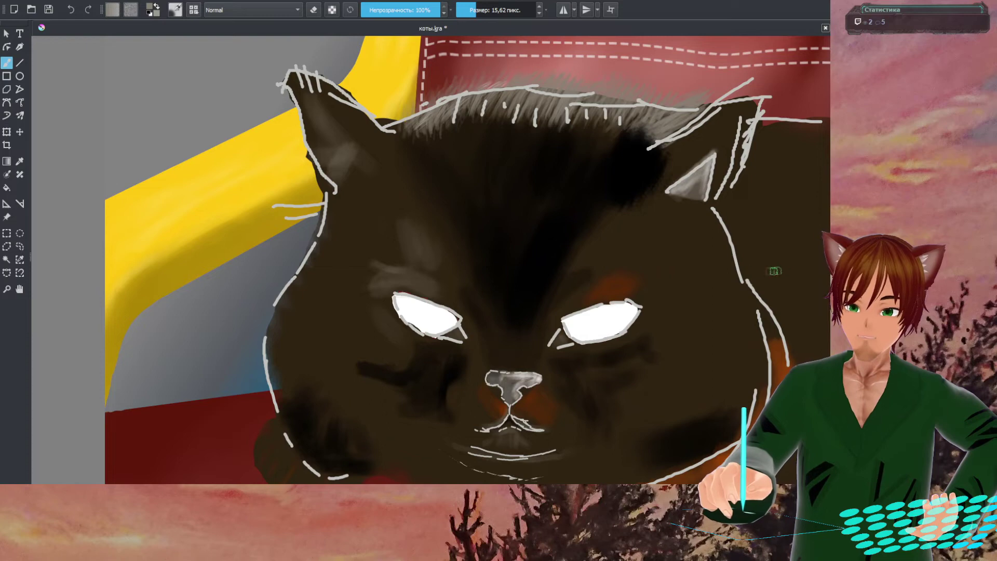
{"action": "right_click", "coordinate": [613, 269]}
{"action": "left_click_drag", "start_coordinate": [771, 205], "coordinate": [777, 144]}
{"action": "left_click", "coordinate": [776, 144]}
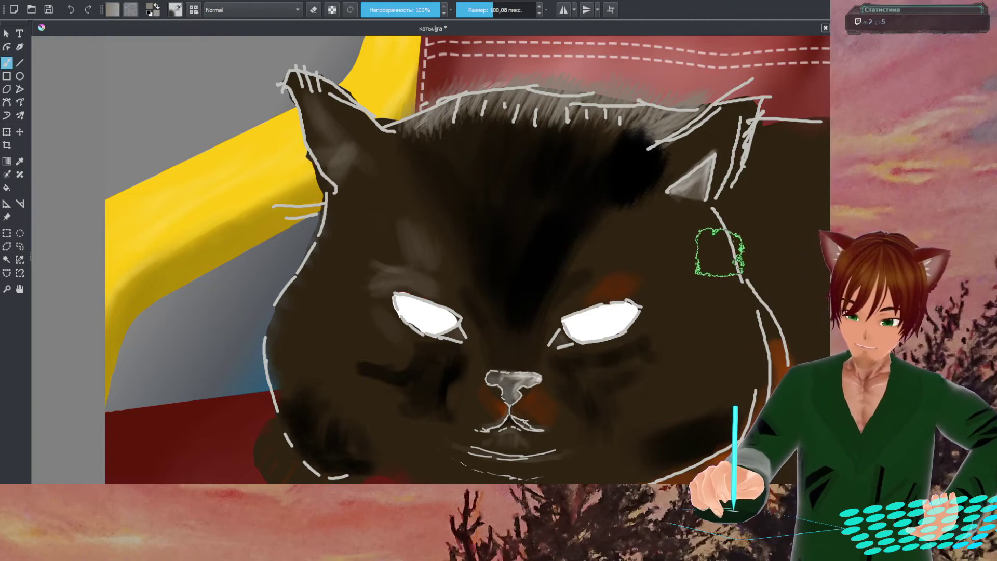
- Pan to the cat's body and set a warm dark orange-brown painting colour
{"action": "left_click_drag", "start_coordinate": [745, 278], "coordinate": [434, 223]}
{"action": "right_click", "coordinate": [477, 213]}
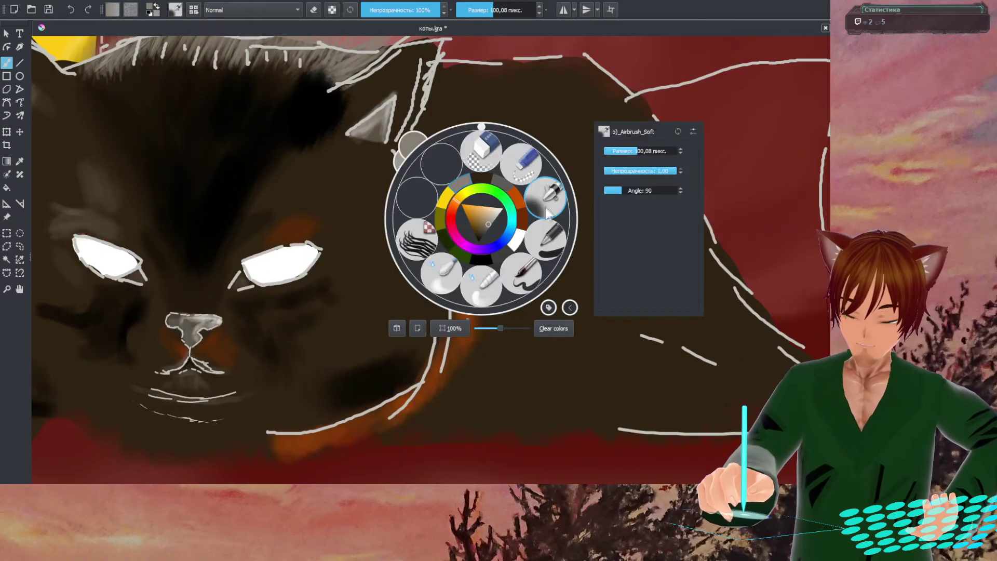
{"action": "left_click", "coordinate": [524, 221]}
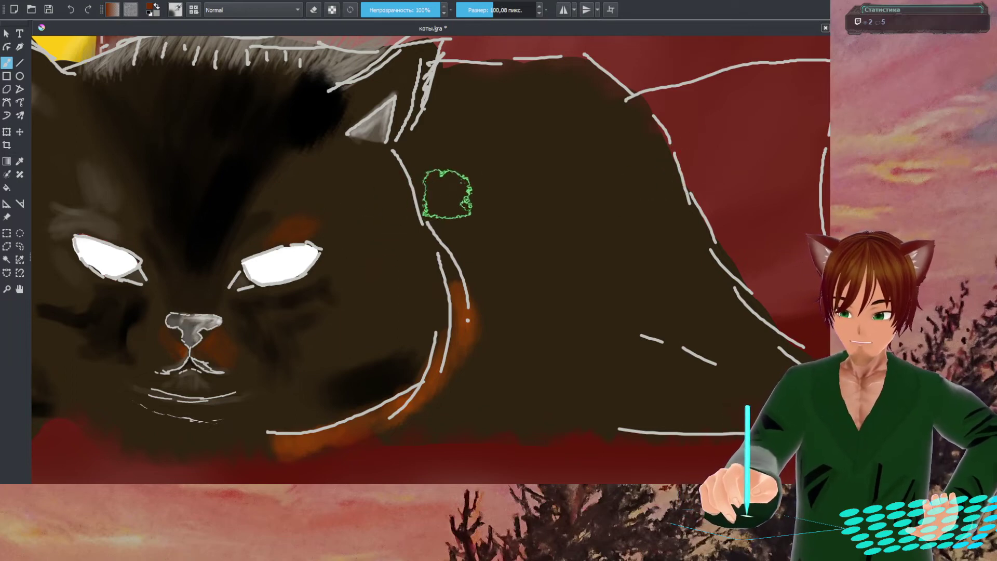
{"action": "right_click", "coordinate": [493, 170]}
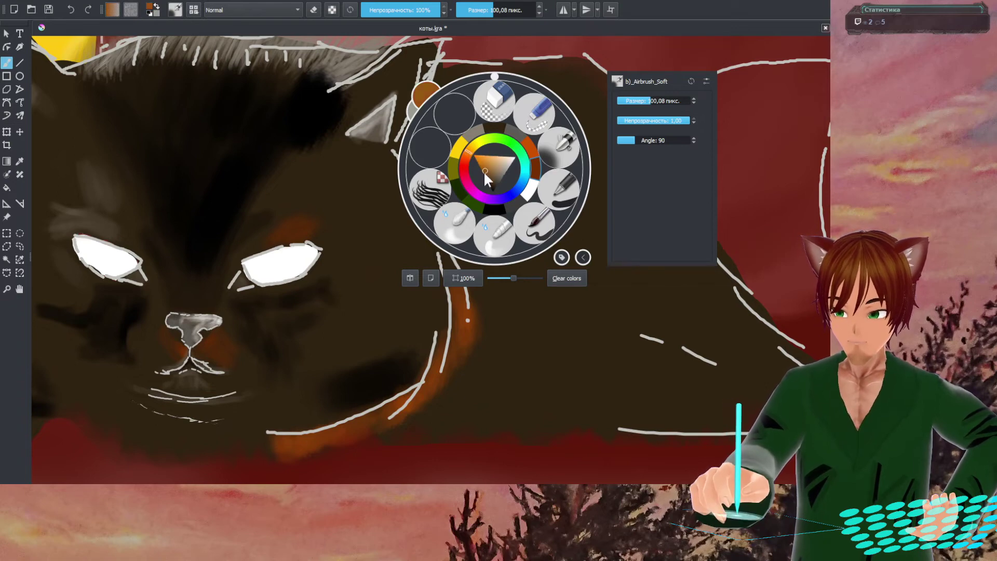
{"action": "left_click", "coordinate": [484, 168]}
{"action": "left_click_drag", "start_coordinate": [484, 167], "coordinate": [484, 174]}
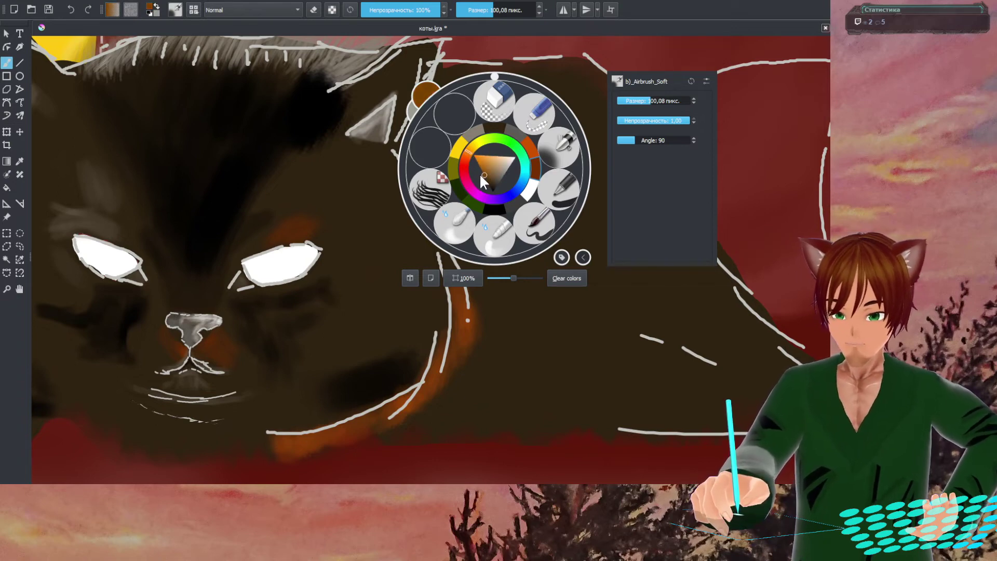
{"action": "left_click", "coordinate": [585, 101]}
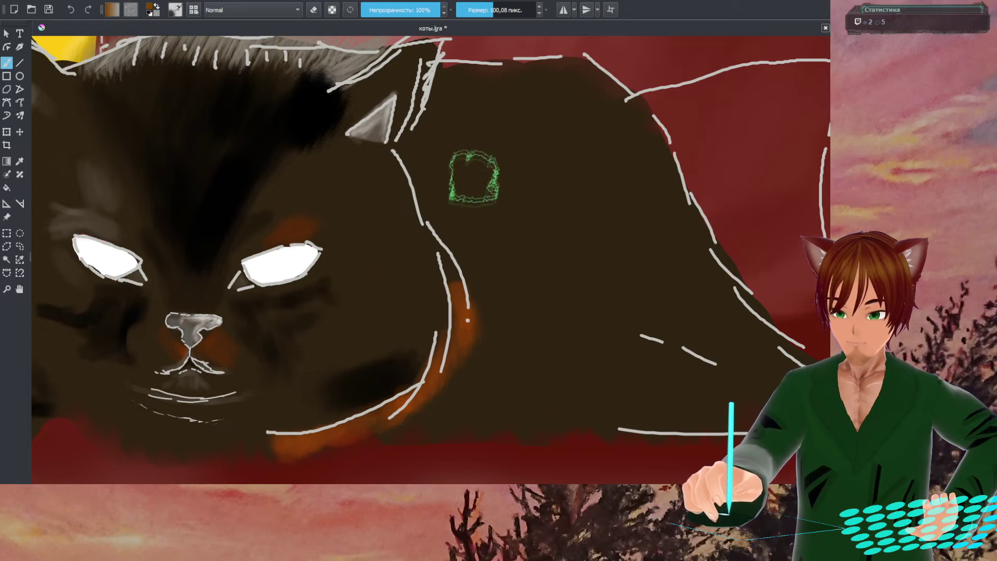
- Airbrush soft orange-brown across the cat's back and flank
{"action": "mouse_move", "coordinate": [500, 179]}
{"action": "left_mouse_down"}
{"action": "mouse_move", "coordinate": [464, 196]}
{"action": "mouse_move", "coordinate": [504, 191]}
{"action": "mouse_move", "coordinate": [448, 188]}
{"action": "mouse_move", "coordinate": [513, 188]}
{"action": "mouse_move", "coordinate": [444, 201]}
{"action": "mouse_move", "coordinate": [518, 204]}
{"action": "mouse_move", "coordinate": [446, 212]}
{"action": "mouse_move", "coordinate": [527, 225]}
{"action": "mouse_move", "coordinate": [452, 219]}
{"action": "mouse_move", "coordinate": [502, 232]}
{"action": "mouse_move", "coordinate": [441, 171]}
{"action": "mouse_move", "coordinate": [516, 165]}
{"action": "mouse_move", "coordinate": [443, 161]}
{"action": "mouse_move", "coordinate": [428, 141]}
{"action": "mouse_move", "coordinate": [500, 133]}
{"action": "mouse_move", "coordinate": [433, 145]}
{"action": "mouse_move", "coordinate": [478, 150]}
{"action": "mouse_move", "coordinate": [443, 159]}
{"action": "mouse_move", "coordinate": [472, 167]}
{"action": "mouse_move", "coordinate": [448, 162]}
{"action": "mouse_move", "coordinate": [491, 125]}
{"action": "mouse_move", "coordinate": [483, 117]}
{"action": "mouse_move", "coordinate": [443, 128]}
{"action": "mouse_move", "coordinate": [502, 74]}
{"action": "mouse_move", "coordinate": [443, 121]}
{"action": "mouse_move", "coordinate": [515, 60]}
{"action": "mouse_move", "coordinate": [478, 144]}
{"action": "mouse_move", "coordinate": [555, 84]}
{"action": "mouse_move", "coordinate": [494, 162]}
{"action": "mouse_move", "coordinate": [600, 113]}
{"action": "mouse_move", "coordinate": [523, 168]}
{"action": "mouse_move", "coordinate": [616, 149]}
{"action": "mouse_move", "coordinate": [537, 184]}
{"action": "mouse_move", "coordinate": [580, 185]}
{"action": "mouse_move", "coordinate": [533, 225]}
{"action": "mouse_move", "coordinate": [628, 200]}
{"action": "mouse_move", "coordinate": [546, 232]}
{"action": "mouse_move", "coordinate": [648, 217]}
{"action": "mouse_move", "coordinate": [570, 229]}
{"action": "mouse_move", "coordinate": [562, 272]}
{"action": "mouse_move", "coordinate": [573, 238]}
{"action": "mouse_move", "coordinate": [563, 205]}
{"action": "mouse_move", "coordinate": [600, 257]}
{"action": "mouse_move", "coordinate": [529, 183]}
{"action": "mouse_move", "coordinate": [536, 151]}
{"action": "mouse_move", "coordinate": [621, 195]}
{"action": "mouse_move", "coordinate": [561, 122]}
{"action": "mouse_move", "coordinate": [583, 94]}
{"action": "mouse_move", "coordinate": [647, 178]}
{"action": "mouse_move", "coordinate": [599, 123]}
{"action": "mouse_move", "coordinate": [615, 218]}
{"action": "mouse_move", "coordinate": [526, 214]}
{"action": "mouse_move", "coordinate": [603, 297]}
{"action": "mouse_move", "coordinate": [543, 262]}
{"action": "mouse_move", "coordinate": [616, 301]}
{"action": "mouse_move", "coordinate": [567, 285]}
{"action": "mouse_move", "coordinate": [633, 351]}
{"action": "mouse_move", "coordinate": [610, 378]}
{"action": "mouse_move", "coordinate": [621, 384]}
{"action": "mouse_move", "coordinate": [609, 355]}
{"action": "mouse_move", "coordinate": [664, 382]}
{"action": "mouse_move", "coordinate": [607, 339]}
{"action": "mouse_move", "coordinate": [683, 364]}
{"action": "mouse_move", "coordinate": [629, 391]}
{"action": "mouse_move", "coordinate": [648, 410]}
{"action": "mouse_move", "coordinate": [597, 400]}
{"action": "mouse_move", "coordinate": [618, 407]}
{"action": "mouse_move", "coordinate": [645, 356]}
{"action": "mouse_move", "coordinate": [695, 402]}
{"action": "mouse_move", "coordinate": [724, 407]}
{"action": "mouse_move", "coordinate": [664, 379]}
{"action": "left_mouse_up"}
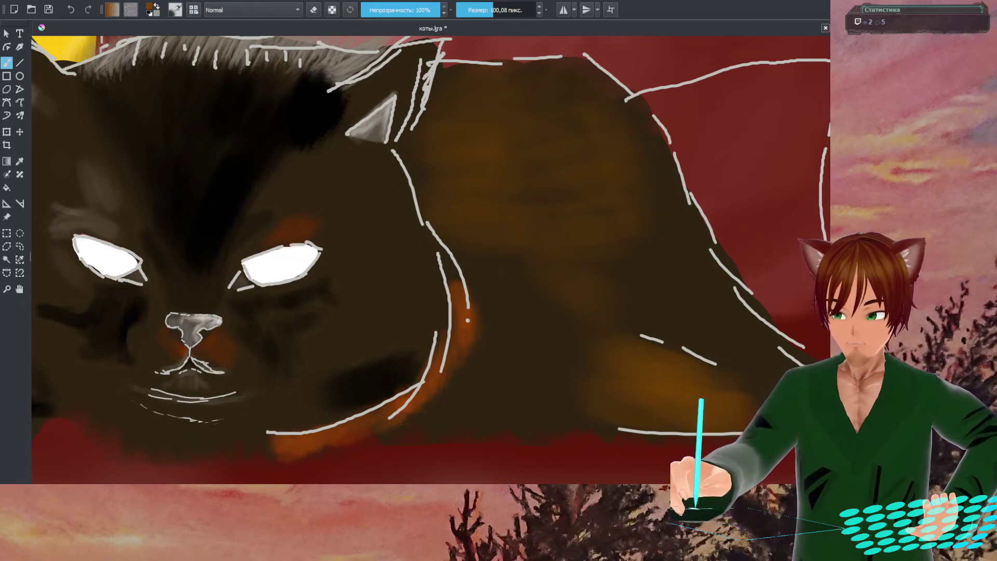
{"action": "right_click", "coordinate": [650, 254]}
{"action": "left_click", "coordinate": [652, 153]}
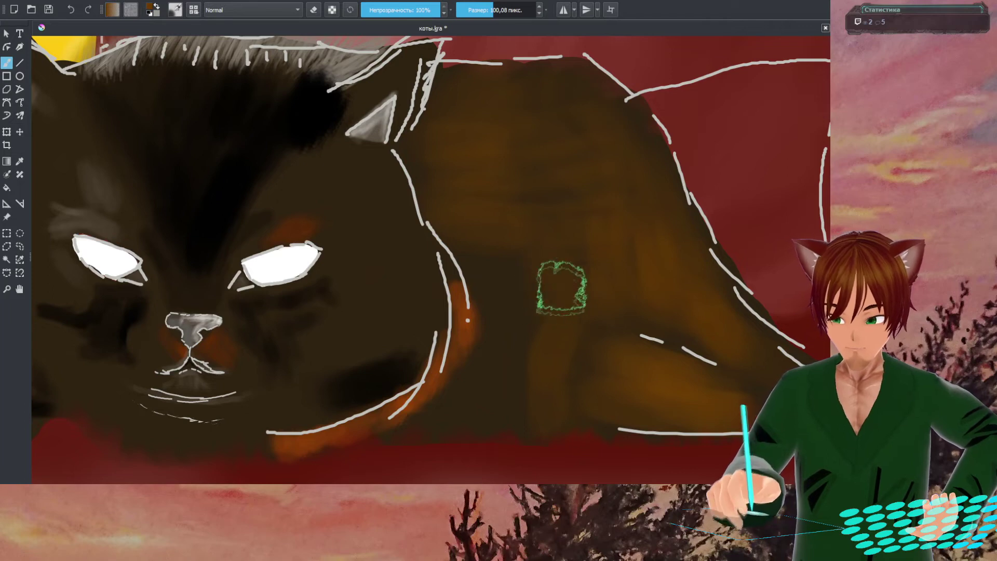
- Switch the colour to black and paint a darker streak across the cat's body
{"action": "right_click", "coordinate": [587, 252]}
{"action": "left_click", "coordinate": [590, 288]}
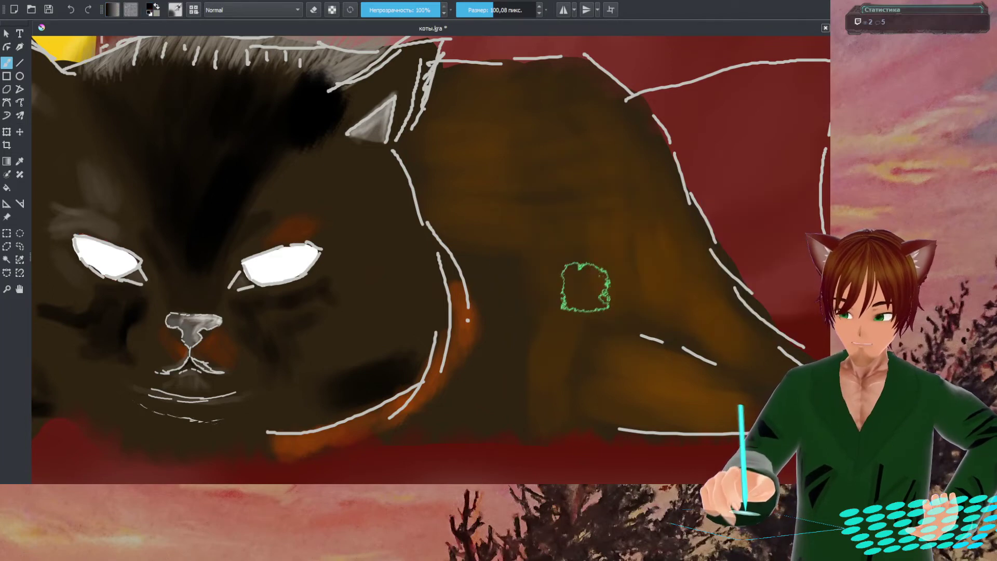
{"action": "mouse_move", "coordinate": [519, 298]}
{"action": "left_mouse_down"}
{"action": "mouse_move", "coordinate": [473, 394]}
{"action": "mouse_move", "coordinate": [443, 417]}
{"action": "left_mouse_up"}
- Shrink the airbrush size to 10,85 px
{"action": "right_click", "coordinate": [612, 275]}
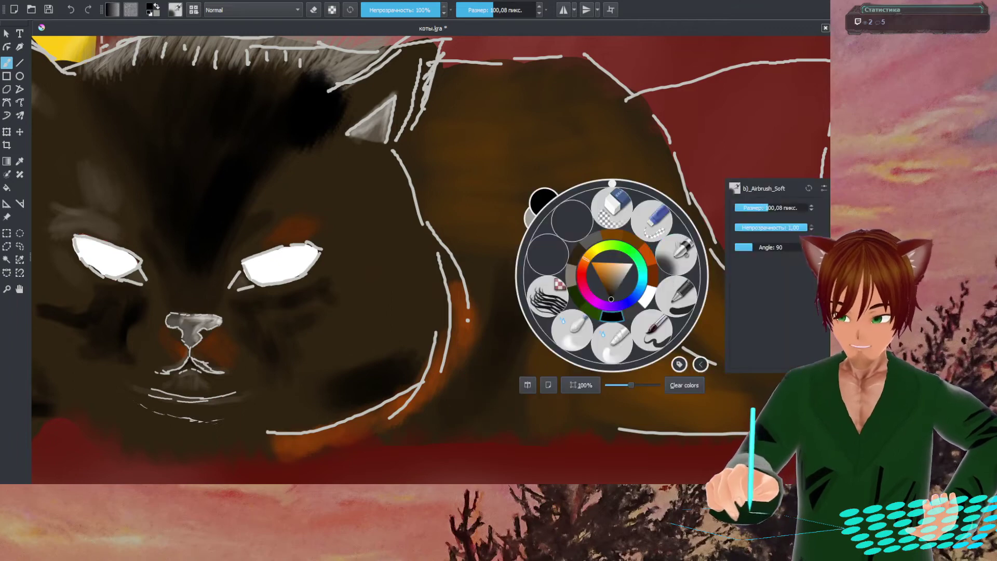
{"action": "left_click_drag", "start_coordinate": [767, 207], "coordinate": [738, 207]}
{"action": "left_click", "coordinate": [695, 144]}
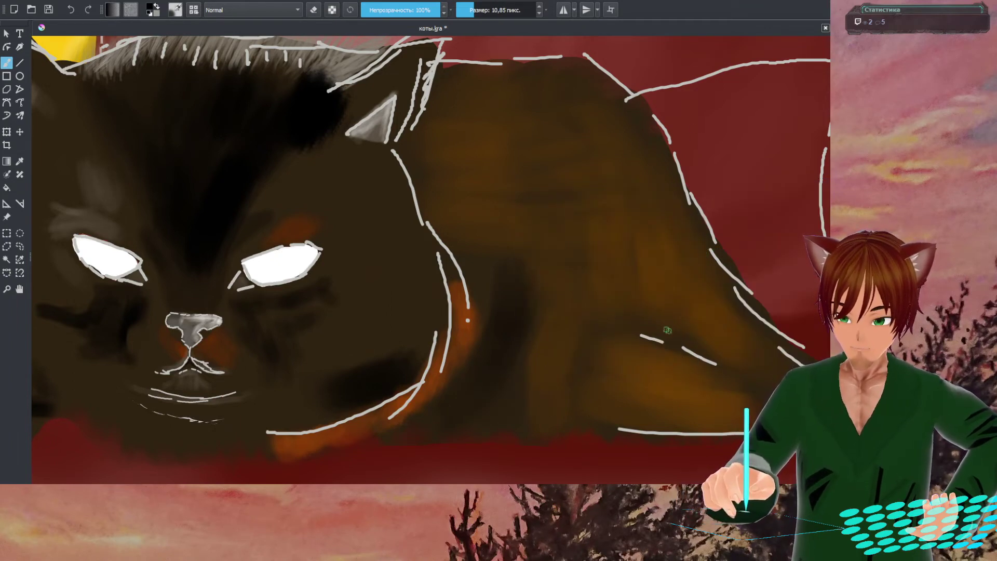
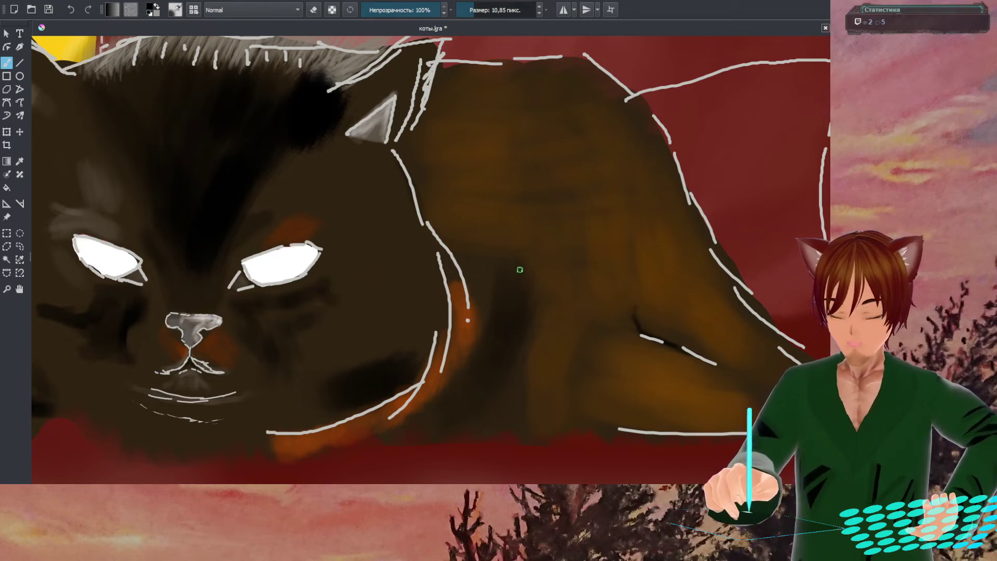
- Zoom out over the cat's back and switch the paint colour to brown from the recent colours
{"action": "key", "text": "minus"}
{"action": "key", "text": "minus"}
{"action": "key", "text": "minus"}
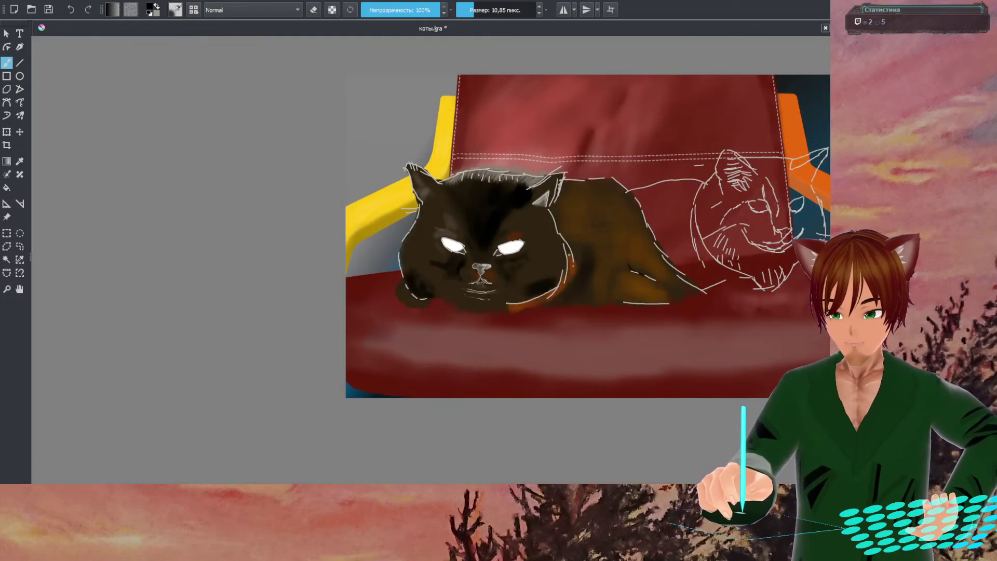
{"action": "scroll", "coordinate": [572, 252], "scroll_direction": "up", "scroll_amount": 4}
{"action": "scroll", "coordinate": [568, 249], "scroll_direction": "down", "scroll_amount": 2}
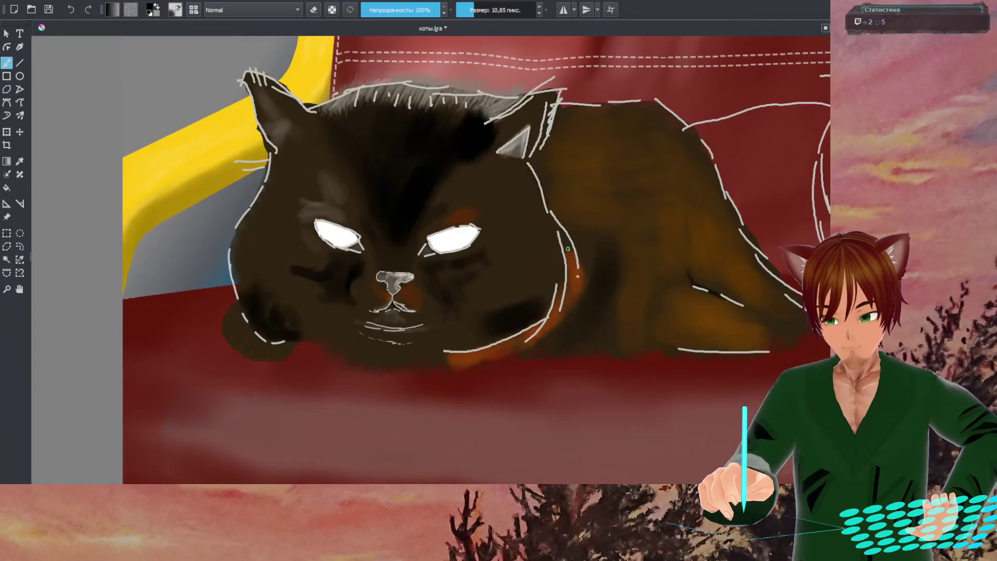
{"action": "scroll", "coordinate": [568, 250], "scroll_direction": "up", "scroll_amount": 1}
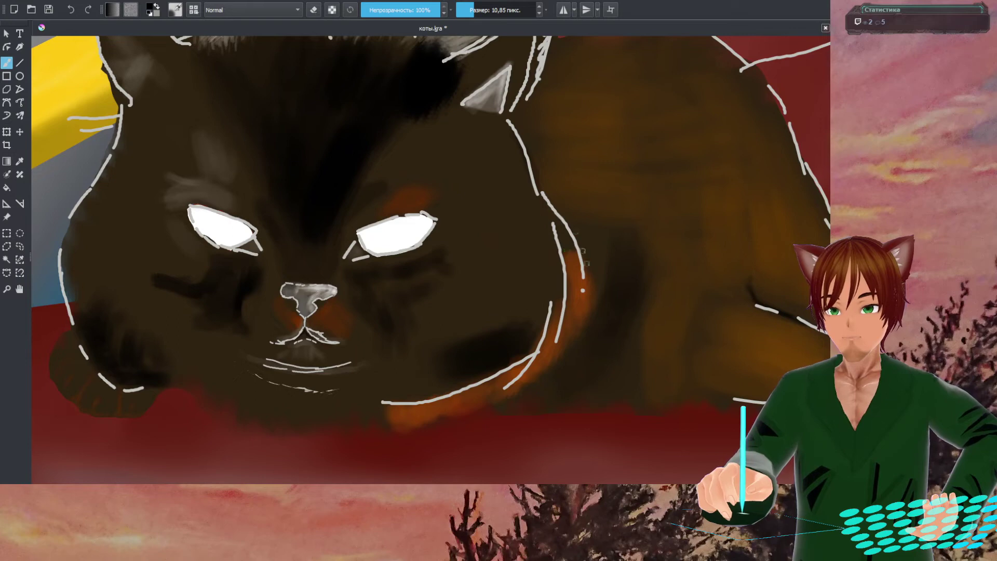
{"action": "left_click_drag", "start_coordinate": [629, 272], "coordinate": [452, 325]}
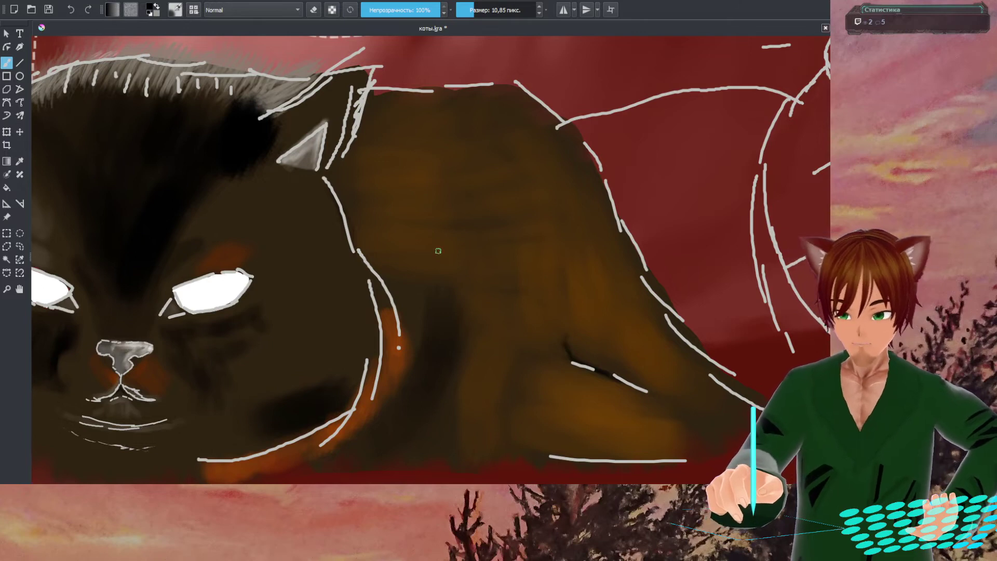
{"action": "right_click", "coordinate": [546, 231]}
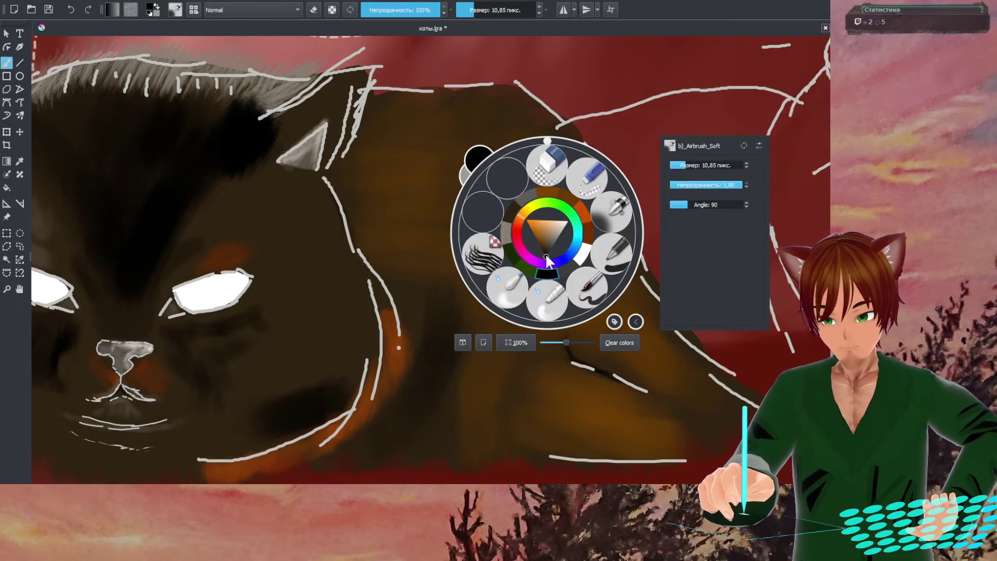
{"action": "left_click", "coordinate": [320, 121]}
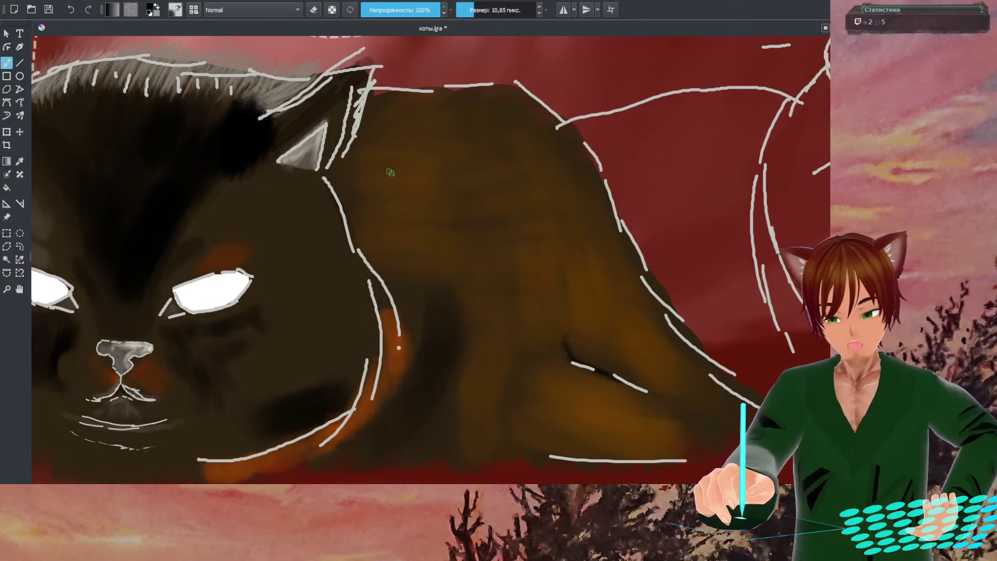
{"action": "right_click", "coordinate": [403, 176]}
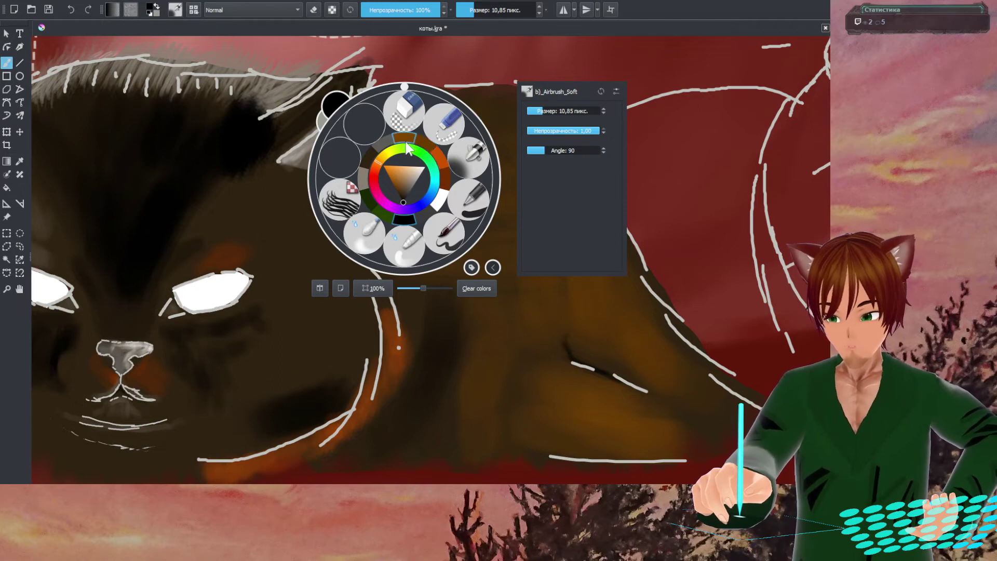
{"action": "left_click", "coordinate": [410, 145]}
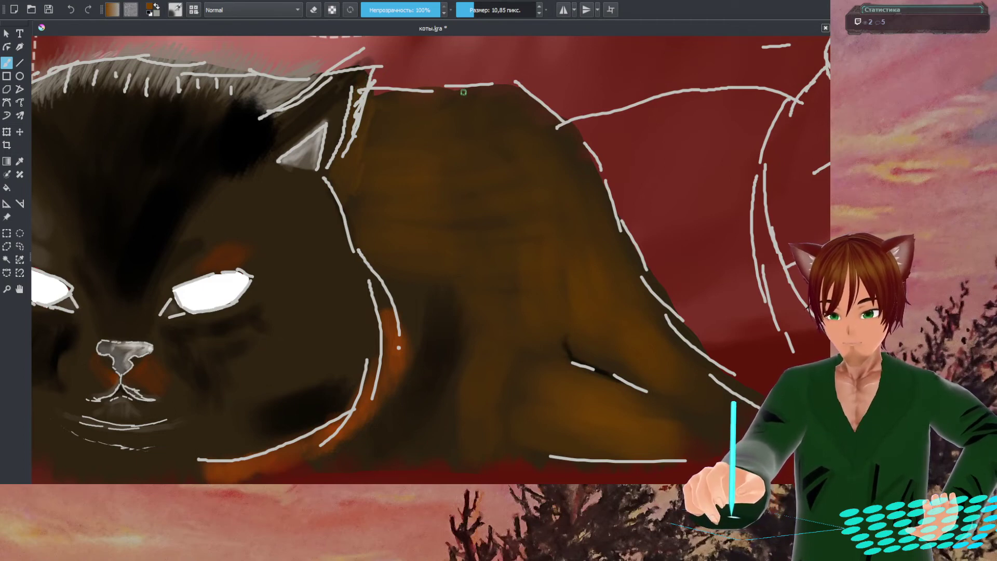
- Enlarge the brush to about 123 px
{"action": "right_click", "coordinate": [501, 119]}
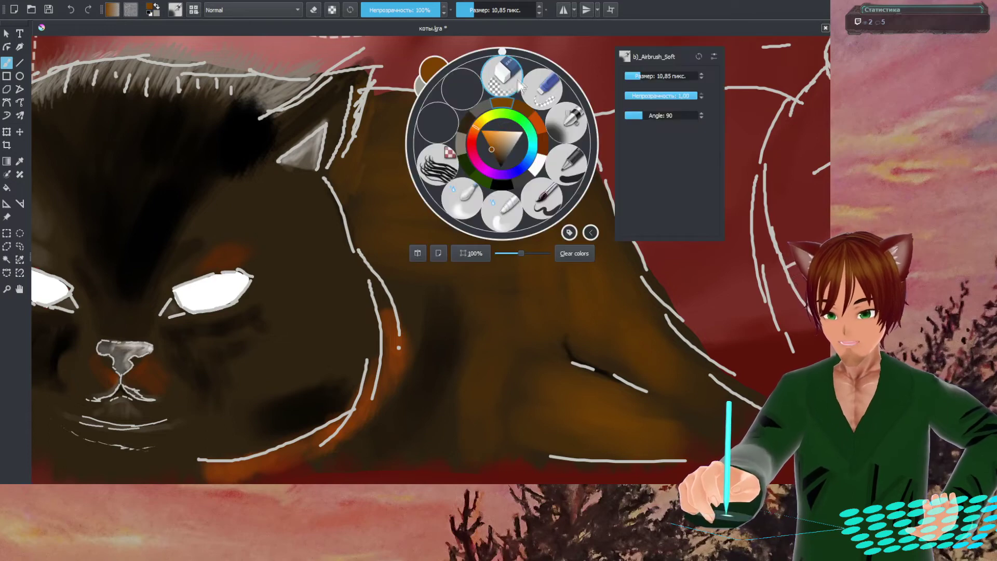
{"action": "left_click", "coordinate": [565, 121]}
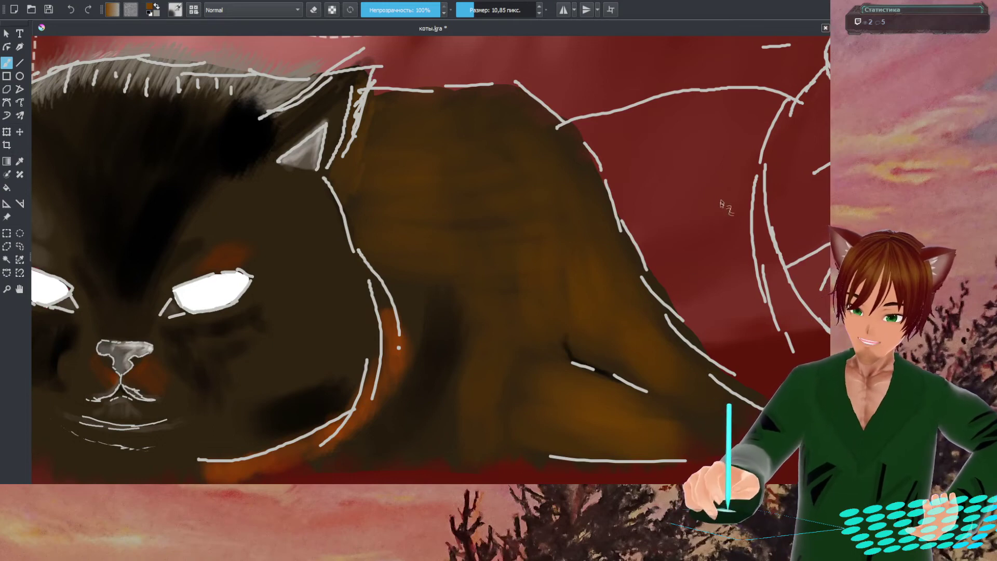
{"action": "left_click_drag", "start_coordinate": [525, 125], "coordinate": [721, 208], "text": "shift"}
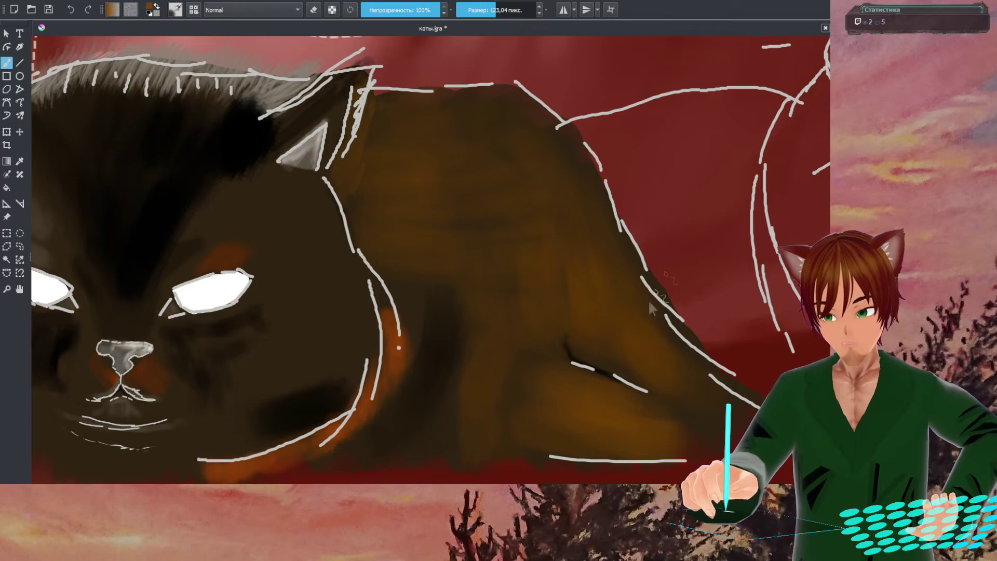
- Switch to a spray-dot brush, streak the back faintly, and sample the fur's orange
{"action": "right_click", "coordinate": [582, 413]}
{"action": "left_click", "coordinate": [582, 413]}
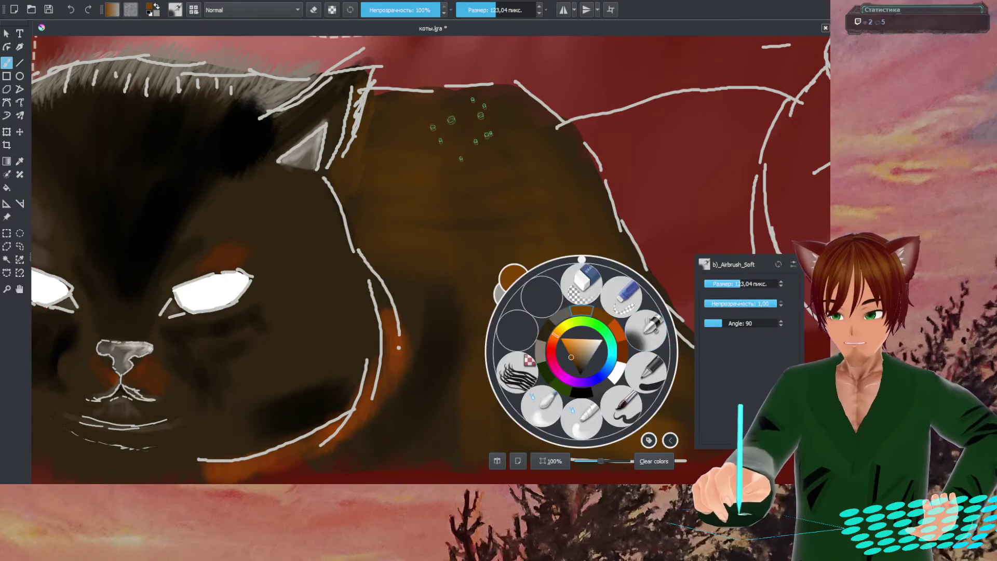
{"action": "left_click", "coordinate": [470, 153]}
{"action": "mouse_move", "coordinate": [472, 154]}
{"action": "left_mouse_down"}
{"action": "mouse_move", "coordinate": [487, 135]}
{"action": "mouse_move", "coordinate": [445, 228]}
{"action": "mouse_move", "coordinate": [490, 134]}
{"action": "mouse_move", "coordinate": [475, 208]}
{"action": "left_mouse_up"}
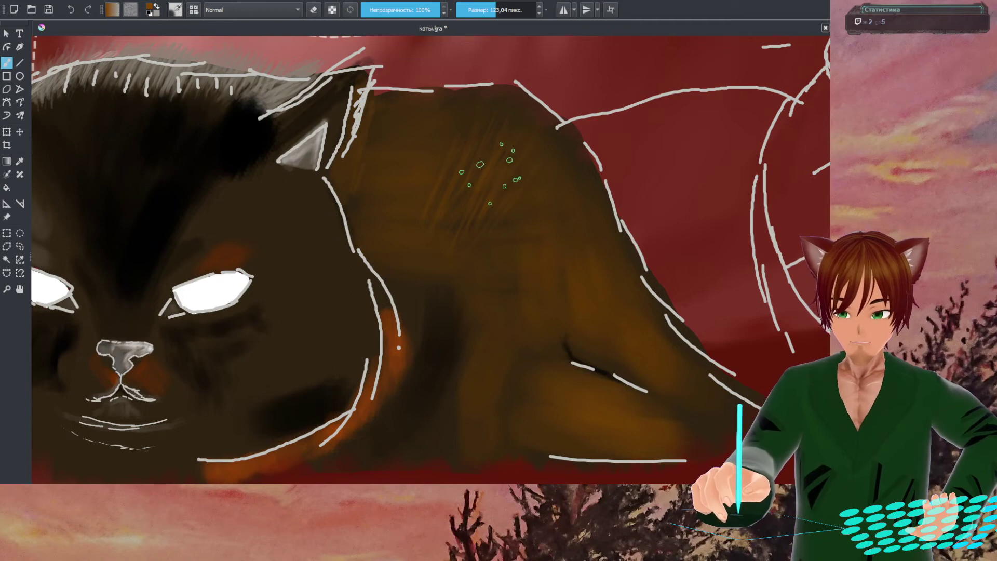
{"action": "left_click", "coordinate": [489, 174], "text": "ctrl"}
{"action": "left_click", "coordinate": [488, 174], "text": "ctrl"}
- Set the brush size to 45,55 px and paint orange fur strokes near the ear
{"action": "right_click", "coordinate": [457, 152]}
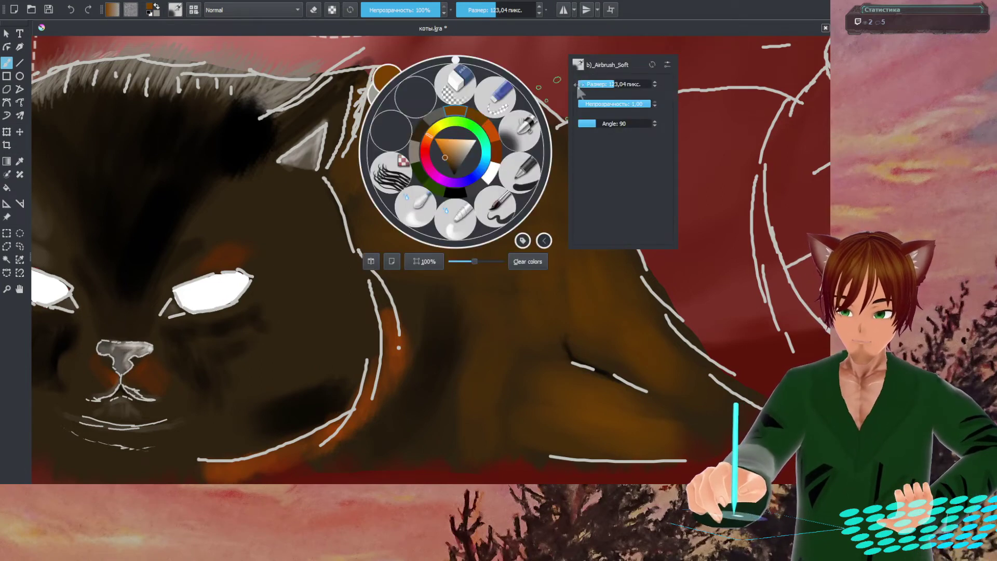
{"action": "left_click_drag", "start_coordinate": [606, 88], "coordinate": [592, 82]}
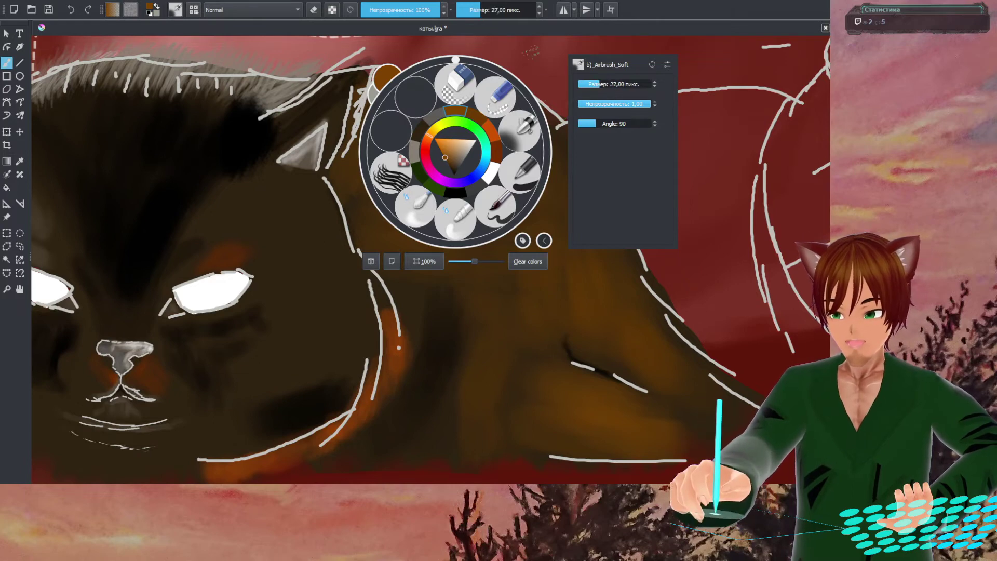
{"action": "left_click", "coordinate": [603, 83]}
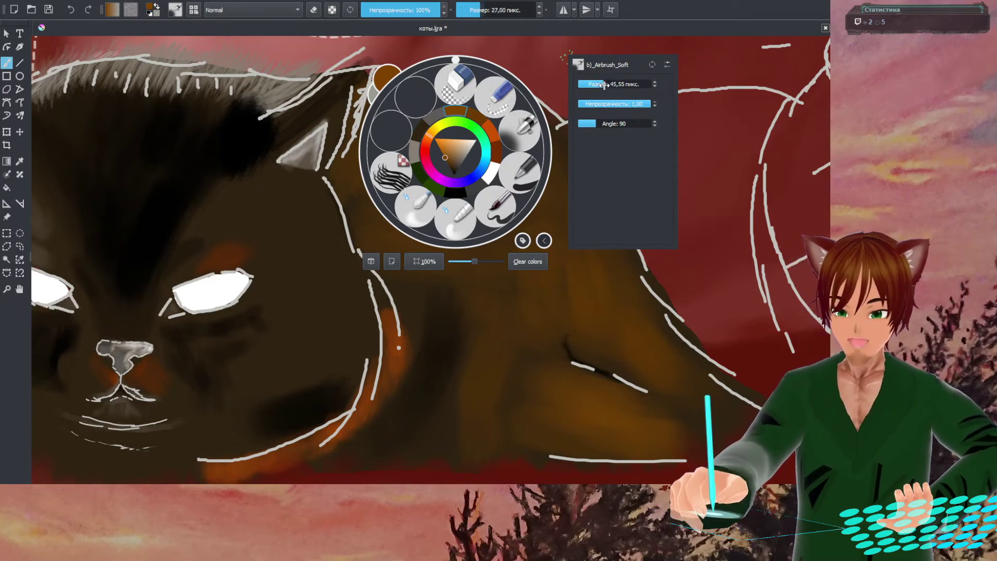
{"action": "left_click", "coordinate": [541, 57]}
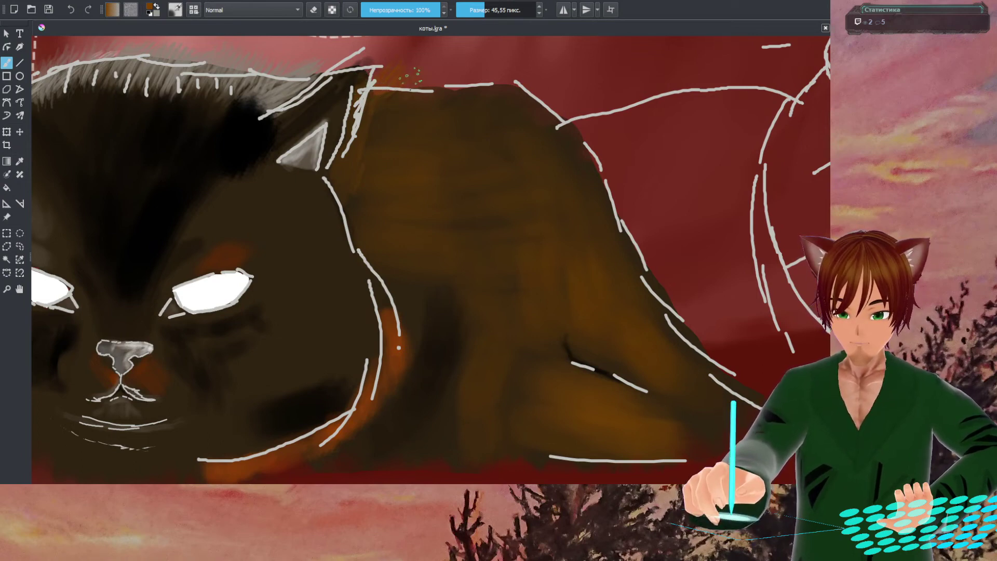
{"action": "left_click_drag", "start_coordinate": [403, 75], "coordinate": [382, 107]}
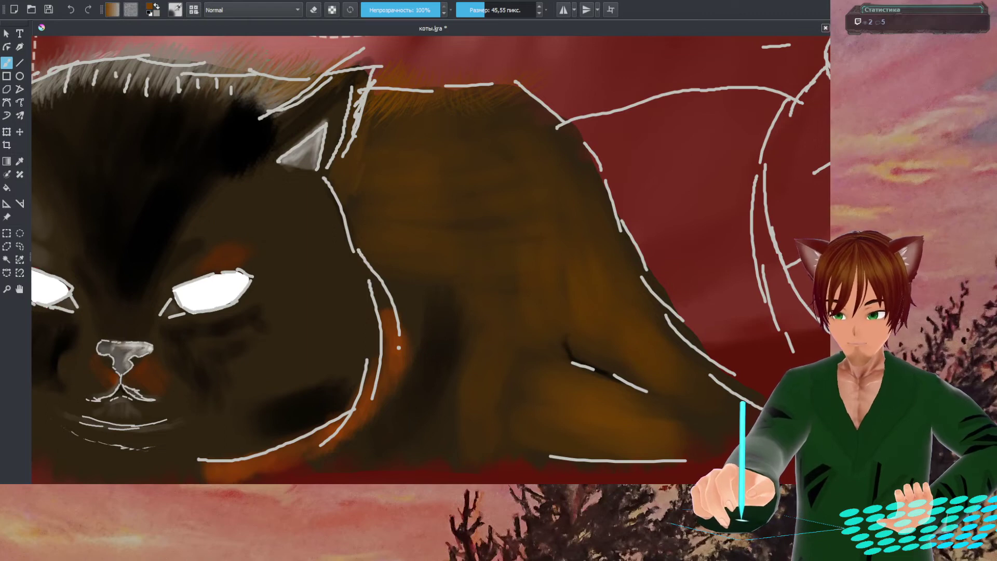
{"action": "right_click", "coordinate": [263, 117]}
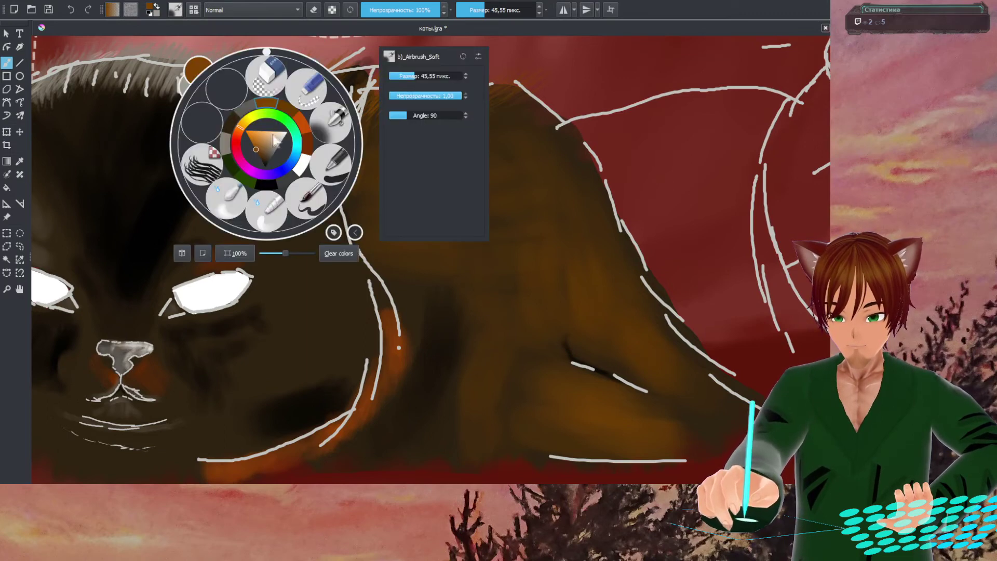
- Darken fur near the ear in black, then paint grey hair strokes across the head top
{"action": "left_click", "coordinate": [263, 179]}
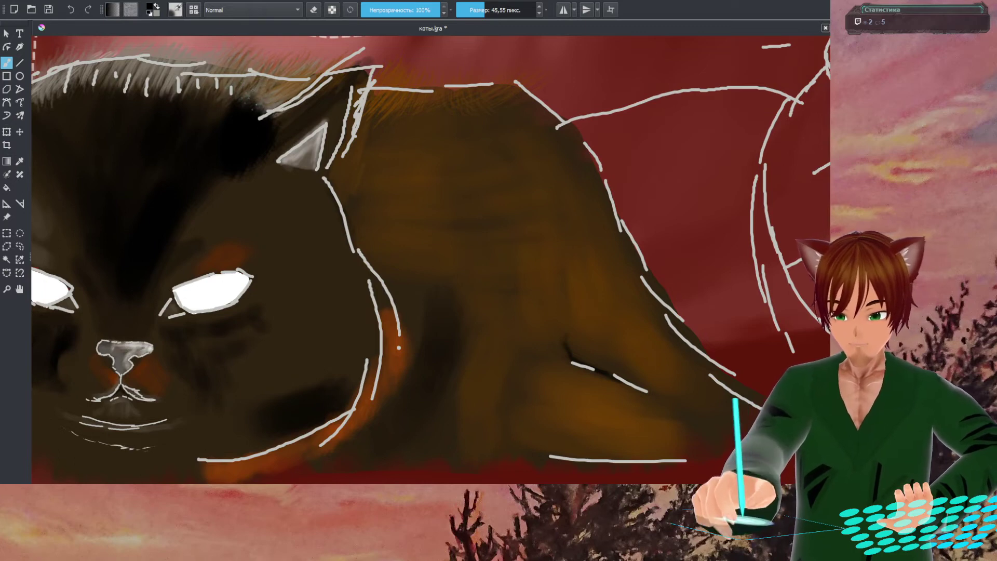
{"action": "left_click_drag", "start_coordinate": [268, 98], "coordinate": [296, 86]}
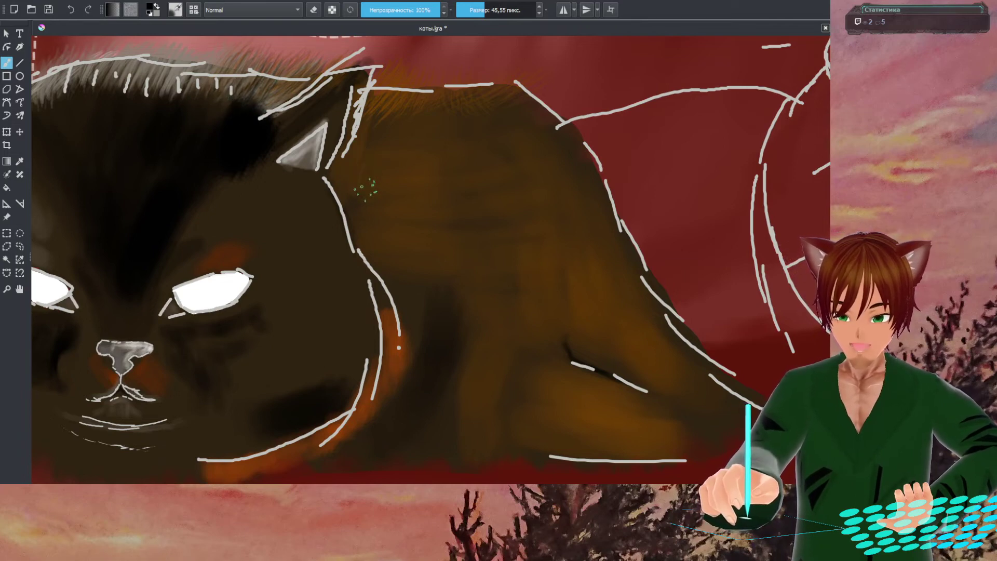
{"action": "right_click", "coordinate": [248, 111]}
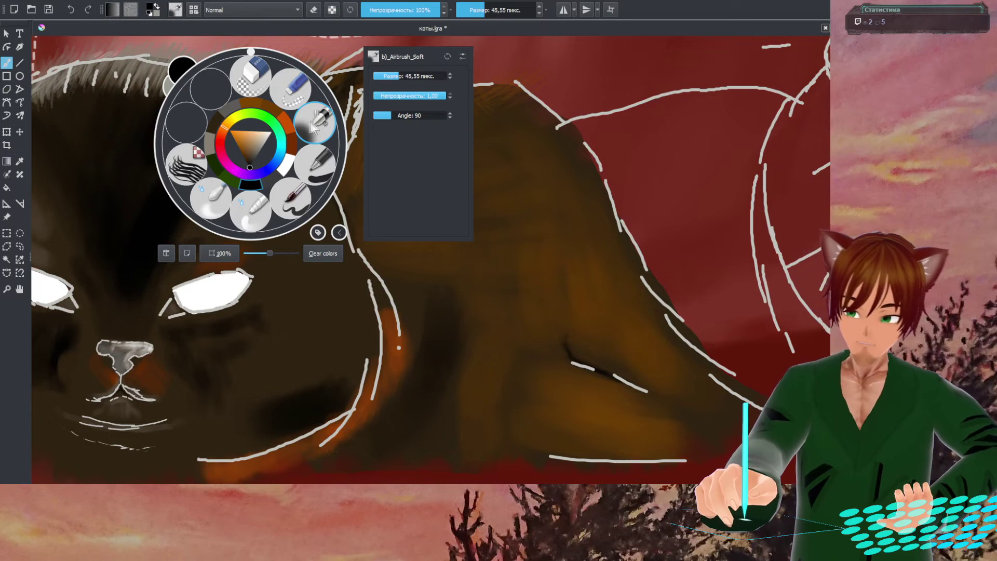
{"action": "left_click", "coordinate": [222, 144]}
{"action": "mouse_move", "coordinate": [247, 104]}
{"action": "left_mouse_down"}
{"action": "mouse_move", "coordinate": [244, 115]}
{"action": "mouse_move", "coordinate": [232, 103]}
{"action": "mouse_move", "coordinate": [249, 107]}
{"action": "mouse_move", "coordinate": [208, 96]}
{"action": "left_mouse_up"}
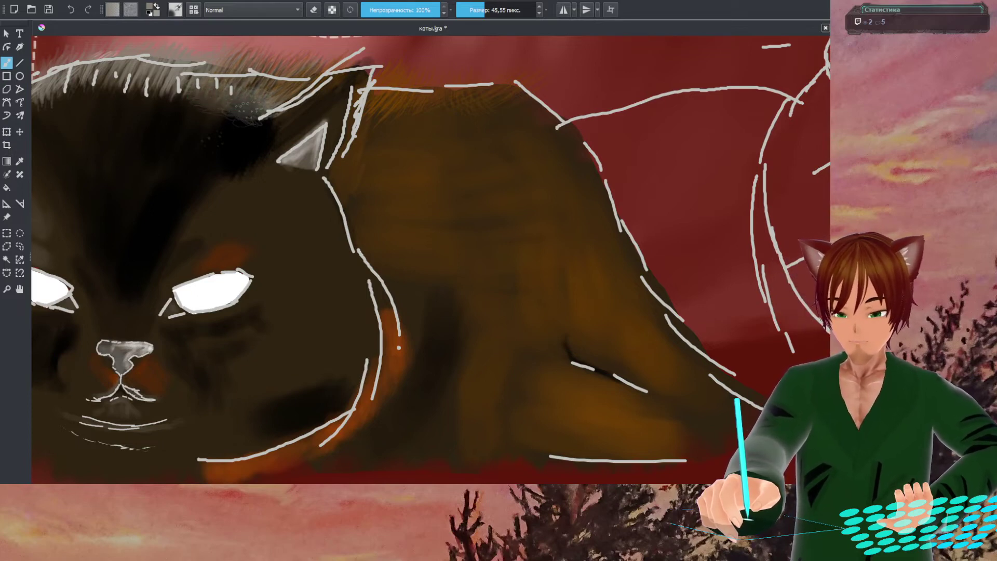
{"action": "left_click_drag", "start_coordinate": [182, 95], "coordinate": [175, 101]}
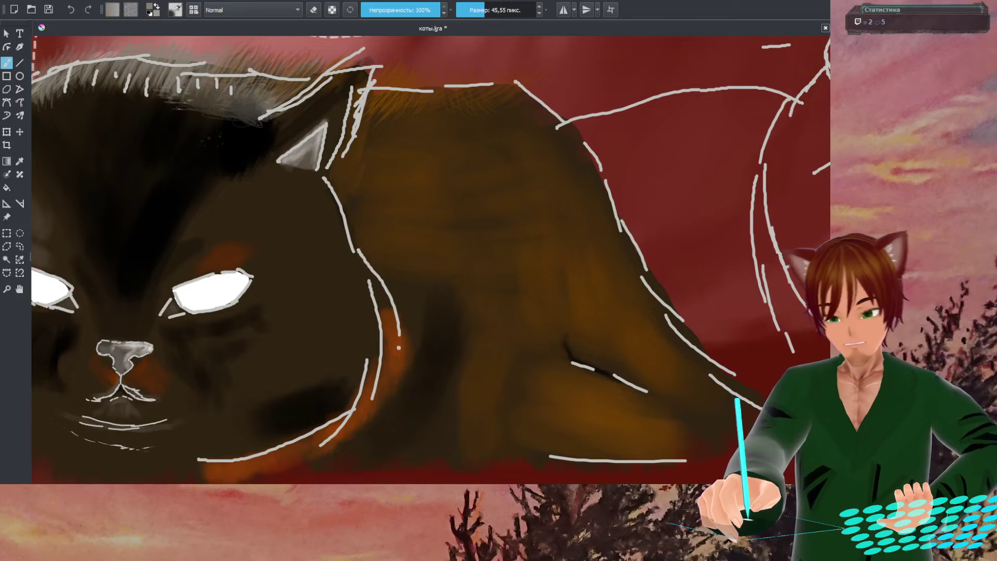
{"action": "left_click_drag", "start_coordinate": [167, 101], "coordinate": [159, 98]}
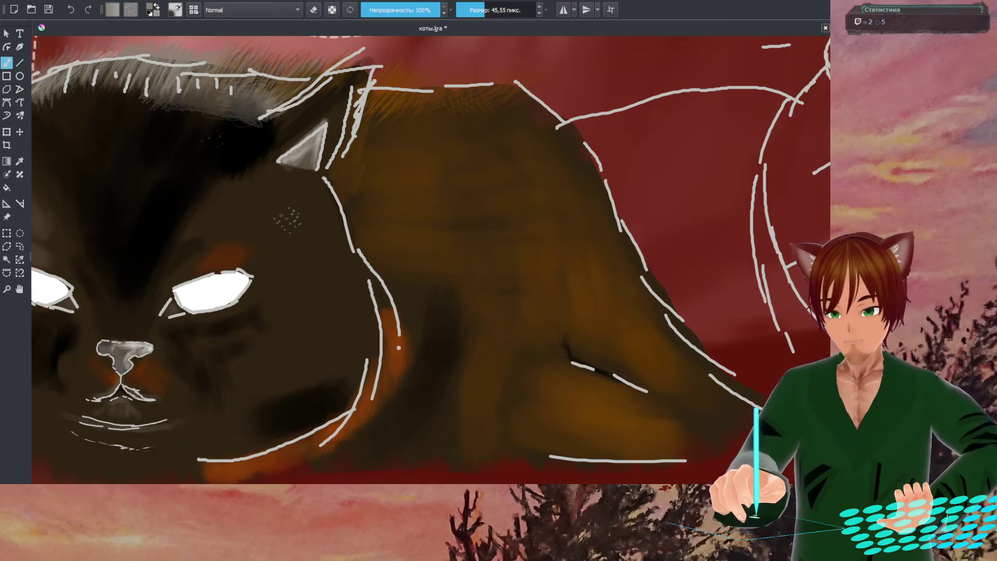
- Switch the colour to black, then brown, and pan to show the head and chair
{"action": "right_click", "coordinate": [400, 172]}
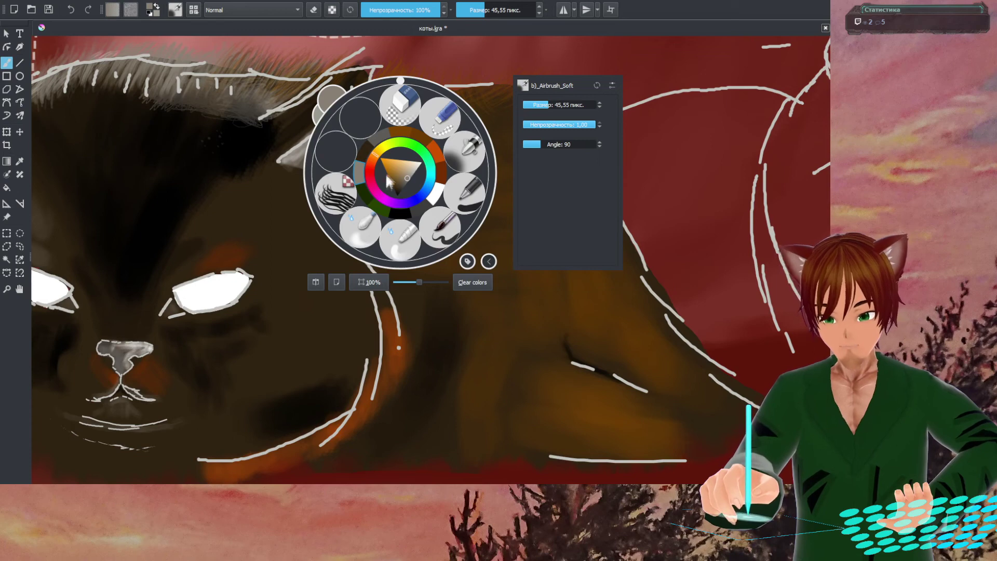
{"action": "left_click", "coordinate": [407, 220]}
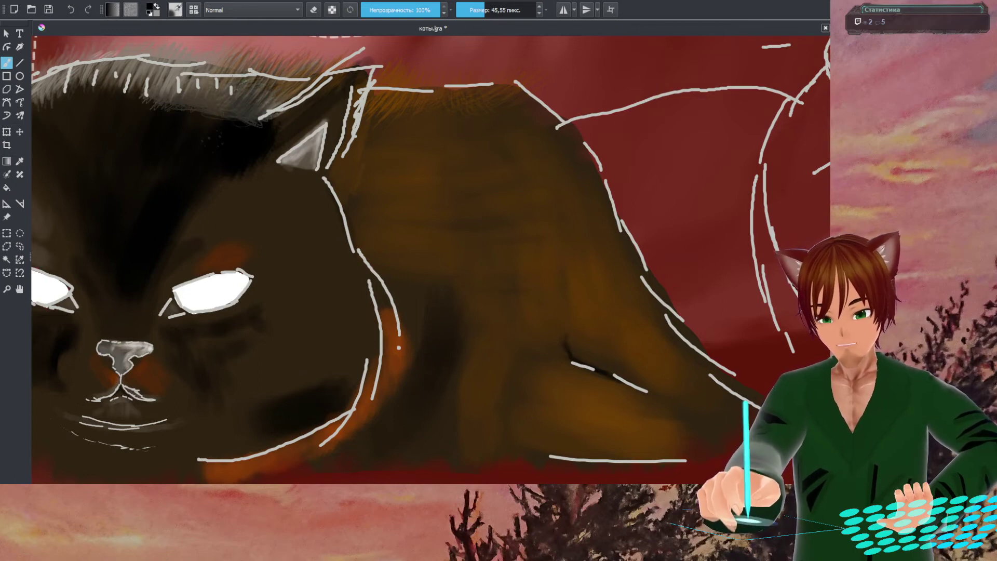
{"action": "right_click", "coordinate": [258, 144]}
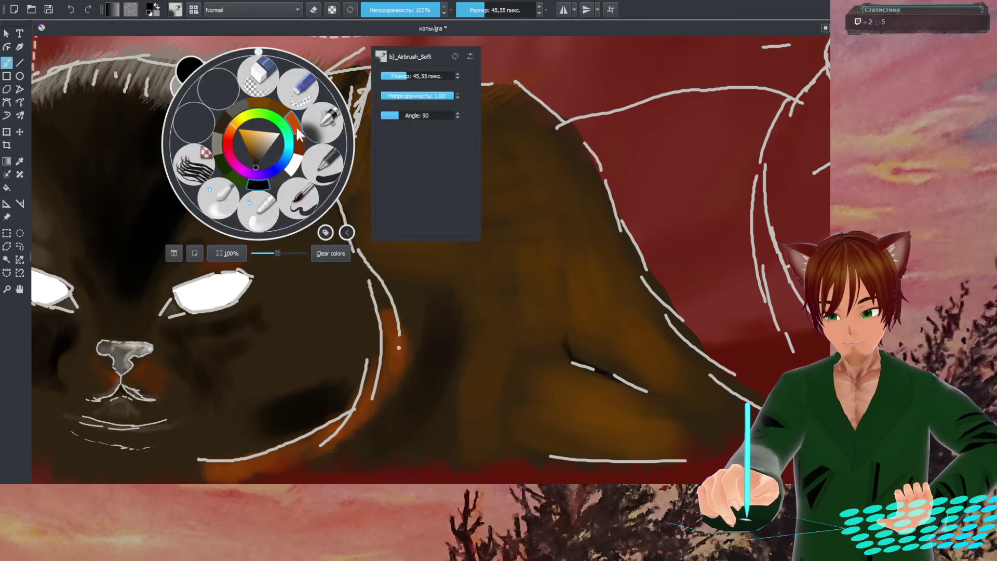
{"action": "left_click", "coordinate": [300, 147]}
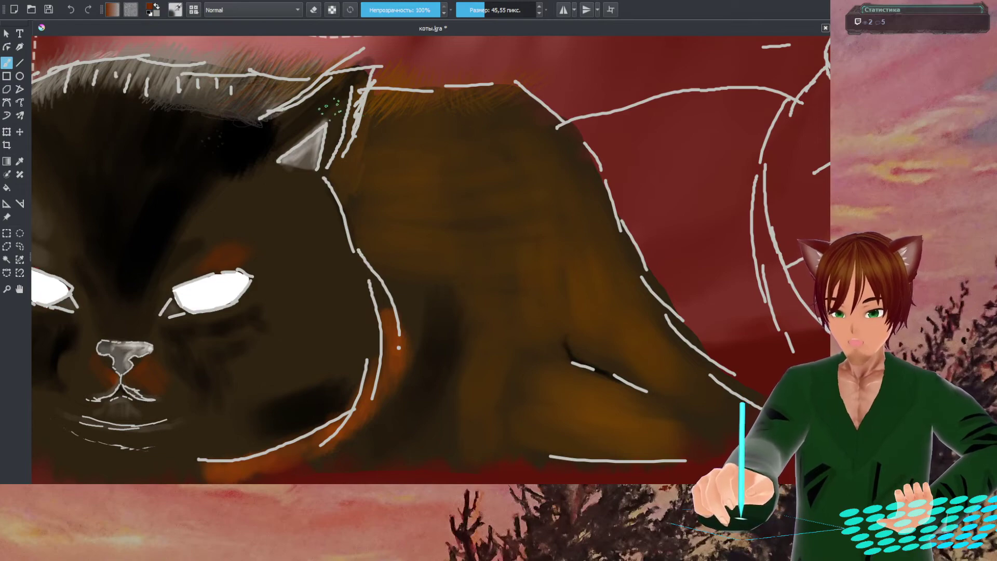
{"action": "left_click_drag", "start_coordinate": [216, 192], "coordinate": [407, 322]}
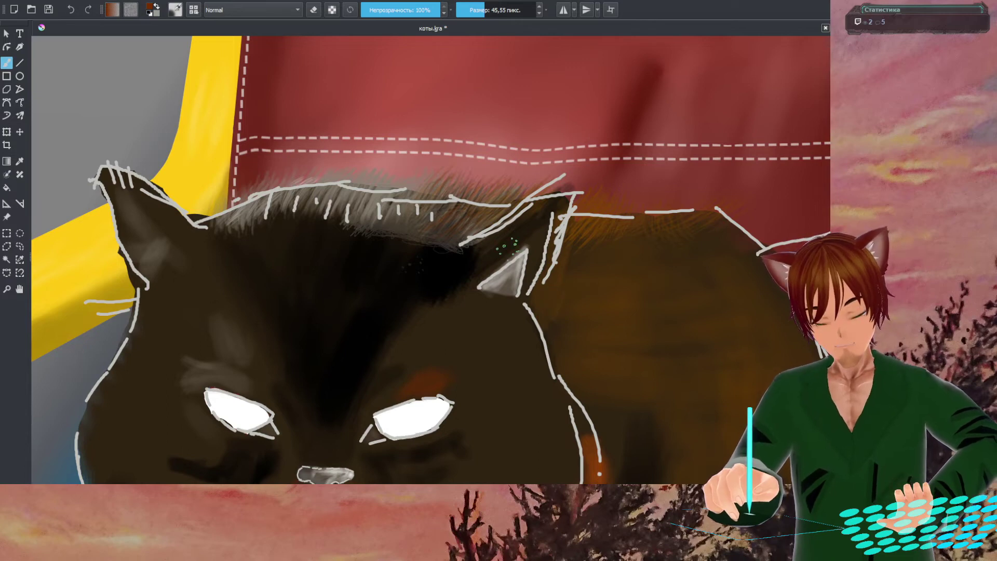
- Load a different blending brush preset at 50 px from the pop-up palette
{"action": "right_click", "coordinate": [504, 247]}
{"action": "left_click", "coordinate": [476, 297]}
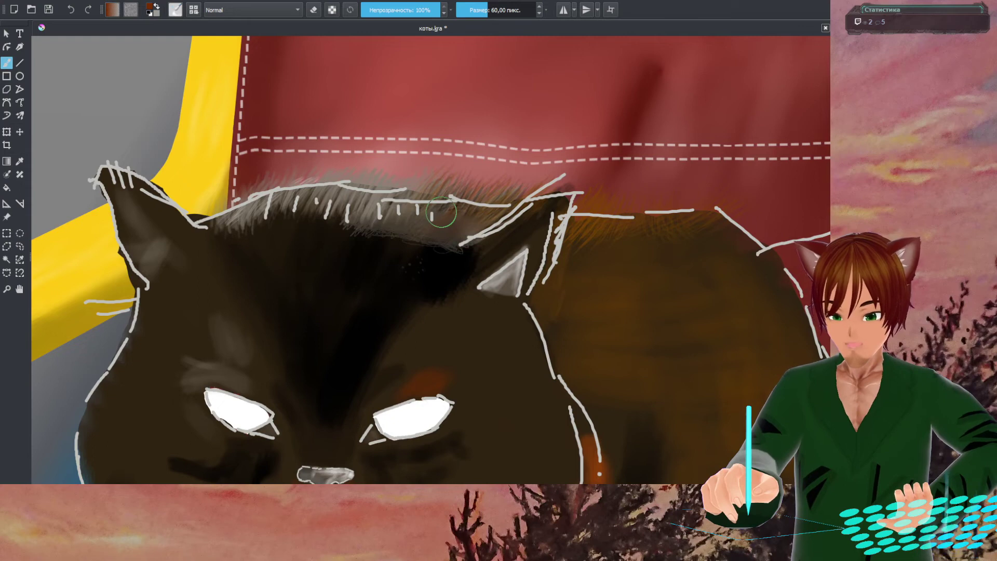
{"action": "right_click", "coordinate": [483, 213]}
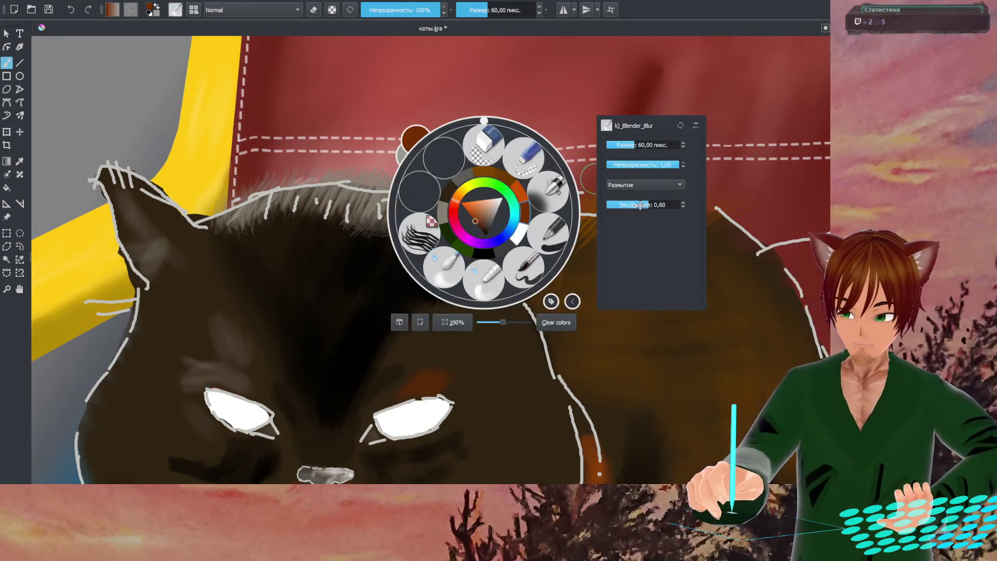
{"action": "left_click", "coordinate": [359, 246]}
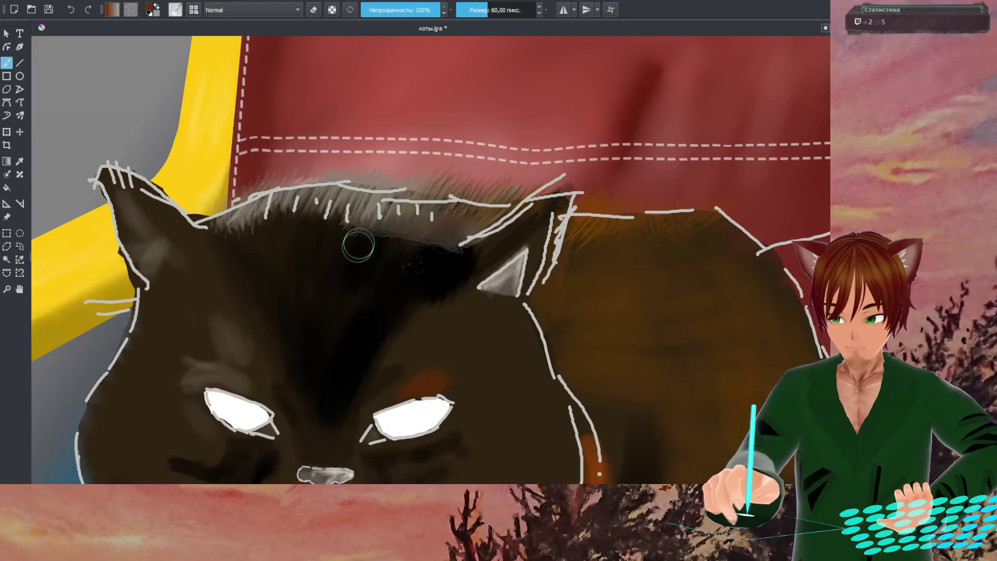
{"action": "right_click", "coordinate": [447, 204]}
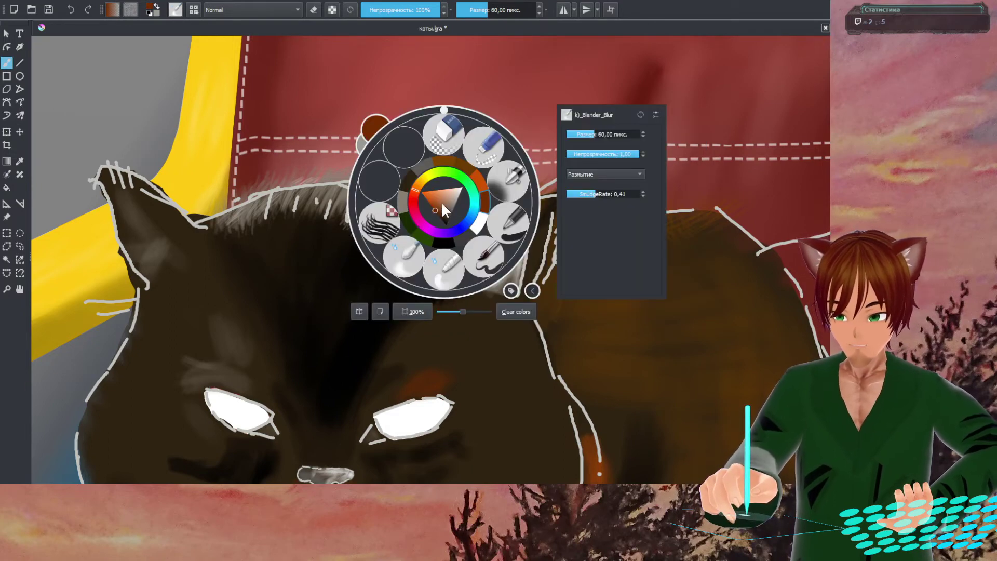
{"action": "left_click", "coordinate": [444, 261]}
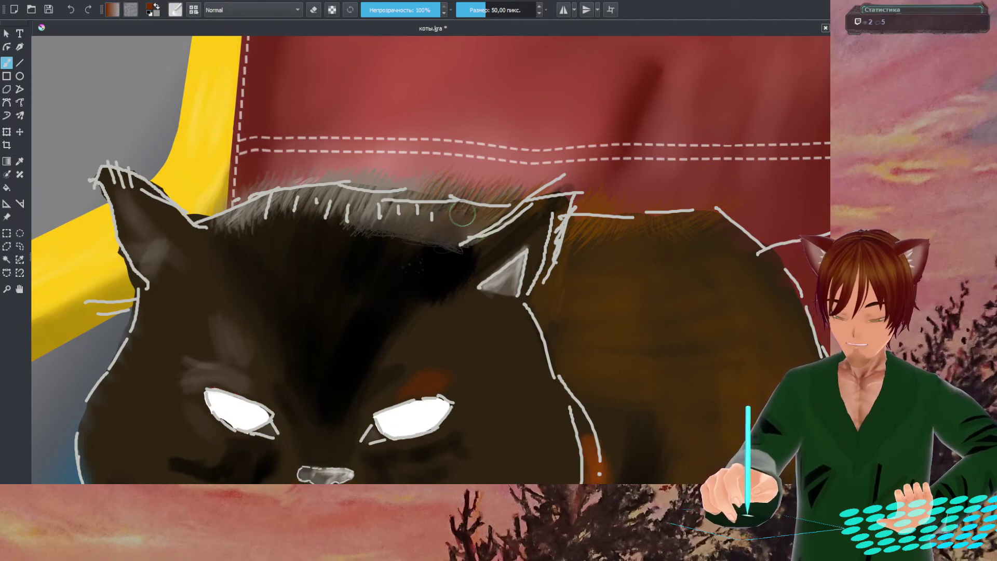
{"action": "scroll", "coordinate": [448, 209], "scroll_direction": "up", "scroll_amount": 8}
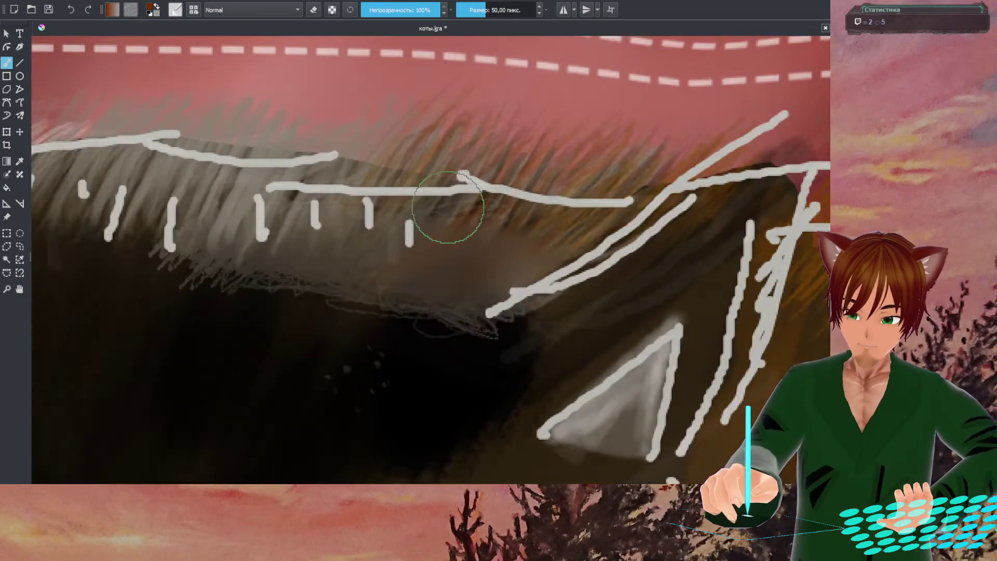
- Blend the grey strands into the dark lower fur with a 60 px blending brush
{"action": "scroll", "coordinate": [432, 197], "scroll_direction": "down", "scroll_amount": 8}
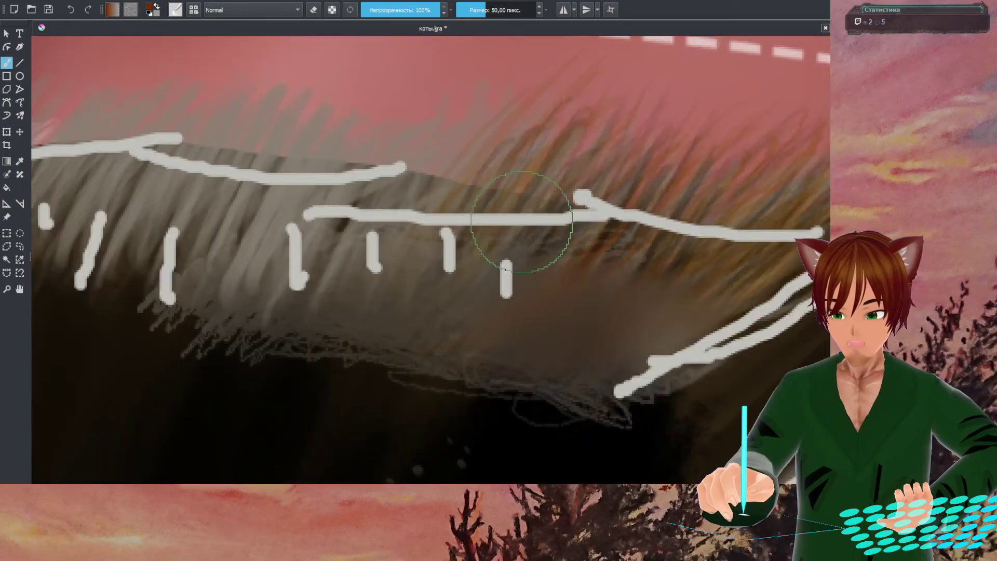
{"action": "left_click_drag", "start_coordinate": [499, 221], "coordinate": [390, 224]}
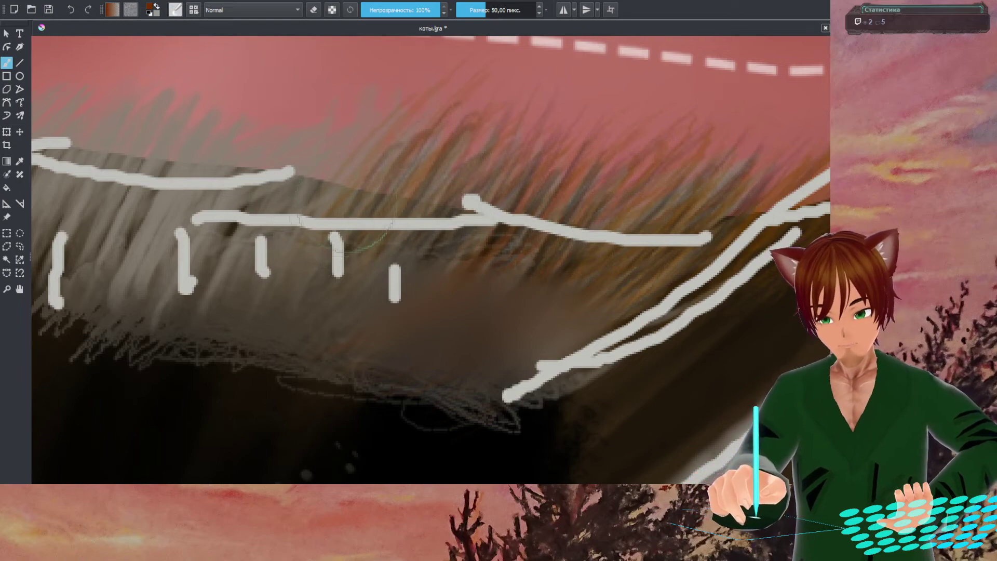
{"action": "left_click_drag", "start_coordinate": [311, 268], "coordinate": [517, 296]}
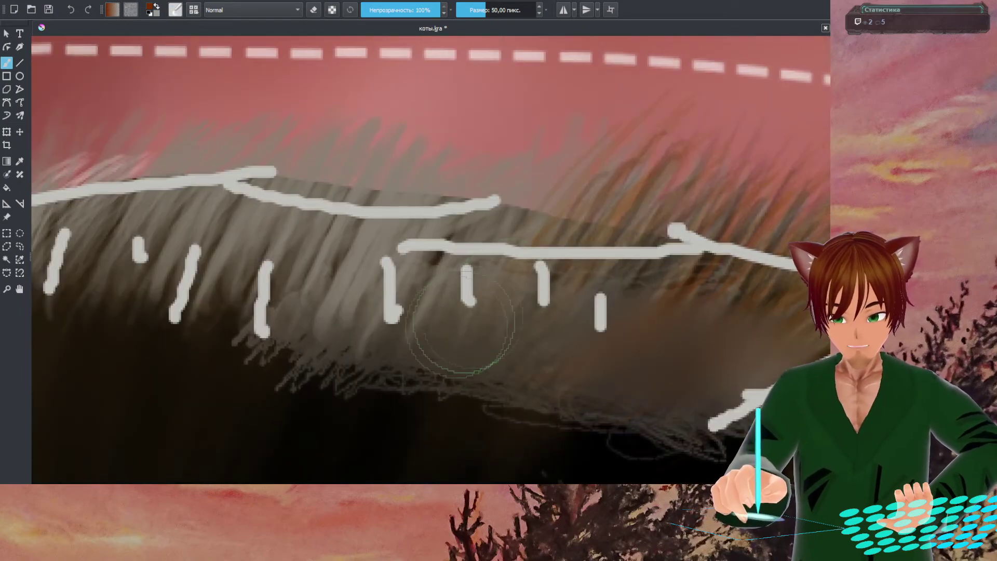
{"action": "left_click_drag", "start_coordinate": [497, 355], "coordinate": [467, 167]}
{"action": "scroll", "coordinate": [541, 216], "scroll_direction": "up", "scroll_amount": 3}
{"action": "scroll", "coordinate": [543, 187], "scroll_direction": "down", "scroll_amount": 3}
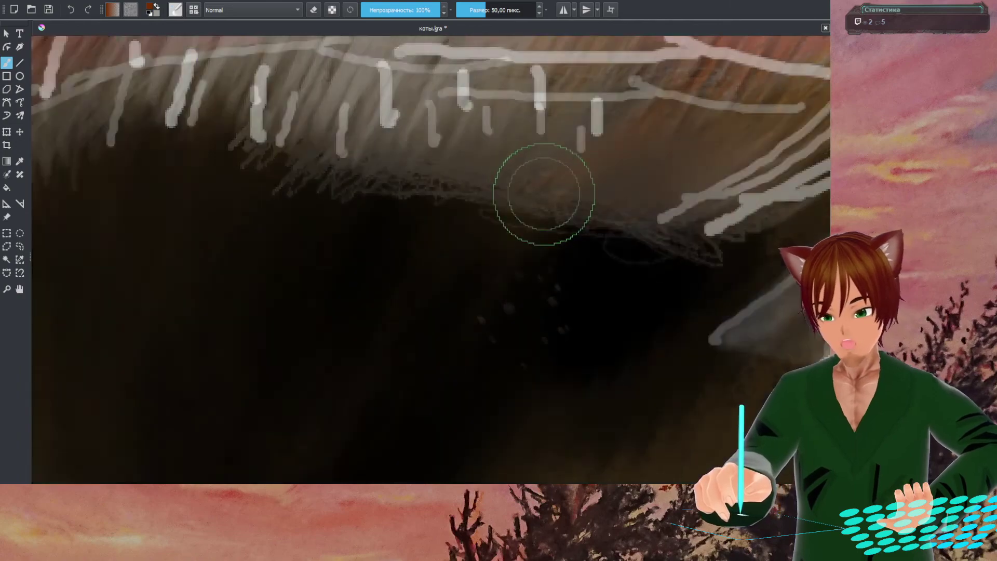
{"action": "left_click_drag", "start_coordinate": [597, 212], "coordinate": [310, 258]}
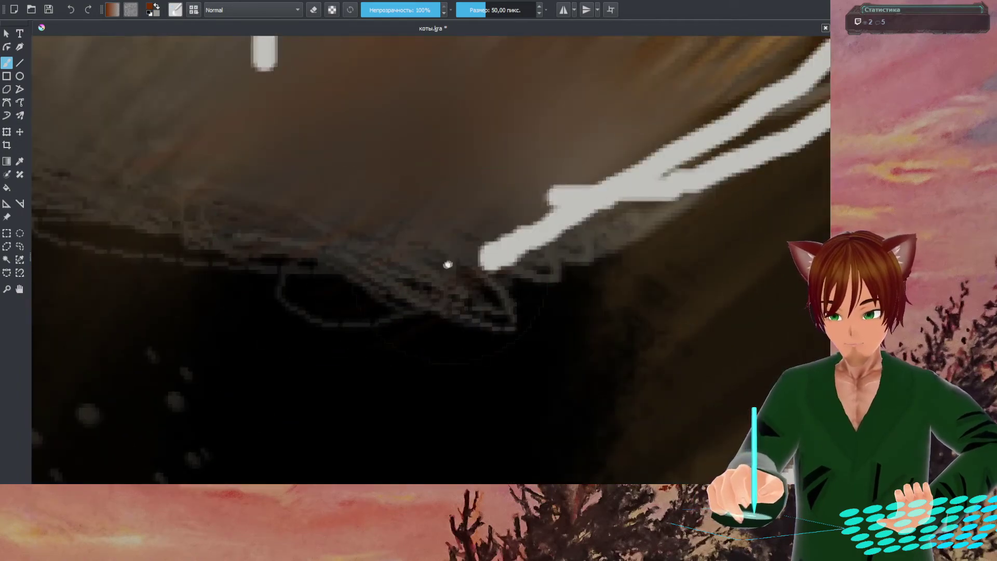
{"action": "left_click_drag", "start_coordinate": [451, 249], "coordinate": [337, 315]}
{"action": "scroll", "coordinate": [337, 314], "scroll_direction": "down", "scroll_amount": 3}
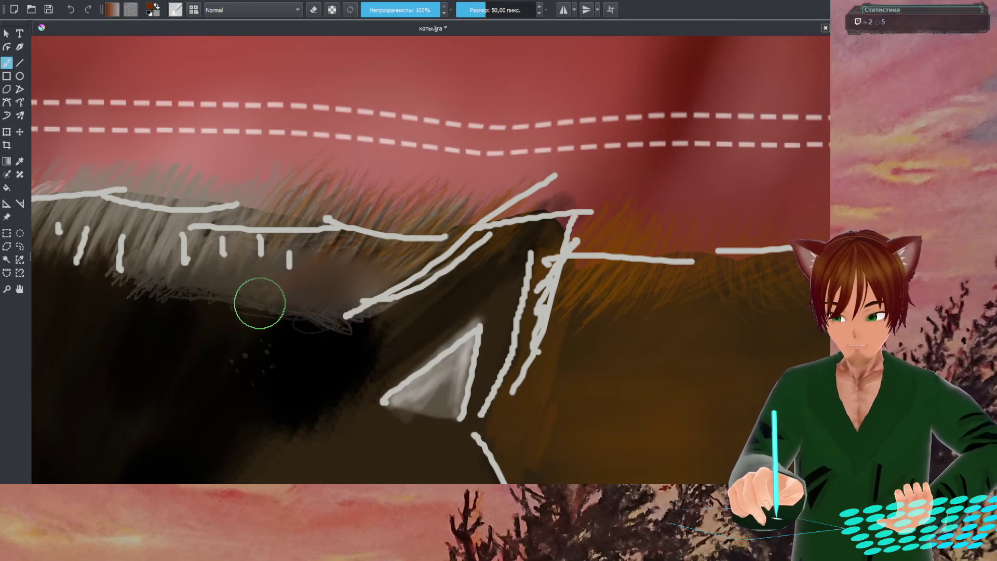
{"action": "right_click", "coordinate": [294, 272]}
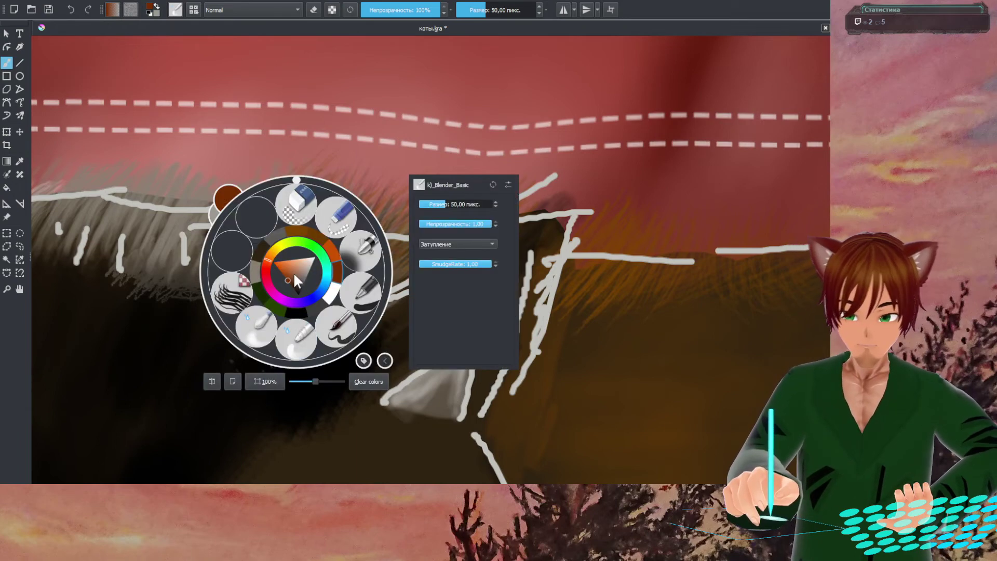
{"action": "left_click", "coordinate": [270, 331]}
{"action": "mouse_move", "coordinate": [265, 325]}
{"action": "left_mouse_down"}
{"action": "mouse_move", "coordinate": [296, 319]}
{"action": "mouse_move", "coordinate": [322, 334]}
{"action": "mouse_move", "coordinate": [367, 290]}
{"action": "mouse_move", "coordinate": [323, 300]}
{"action": "left_mouse_up"}
{"action": "mouse_move", "coordinate": [255, 308]}
{"action": "left_mouse_down"}
{"action": "mouse_move", "coordinate": [189, 295]}
{"action": "mouse_move", "coordinate": [206, 286]}
{"action": "mouse_move", "coordinate": [196, 293]}
{"action": "mouse_move", "coordinate": [225, 295]}
{"action": "mouse_move", "coordinate": [192, 313]}
{"action": "mouse_move", "coordinate": [203, 306]}
{"action": "mouse_move", "coordinate": [133, 284]}
{"action": "mouse_move", "coordinate": [168, 291]}
{"action": "mouse_move", "coordinate": [155, 295]}
{"action": "mouse_move", "coordinate": [244, 302]}
{"action": "mouse_move", "coordinate": [242, 314]}
{"action": "mouse_move", "coordinate": [286, 330]}
{"action": "left_mouse_up"}
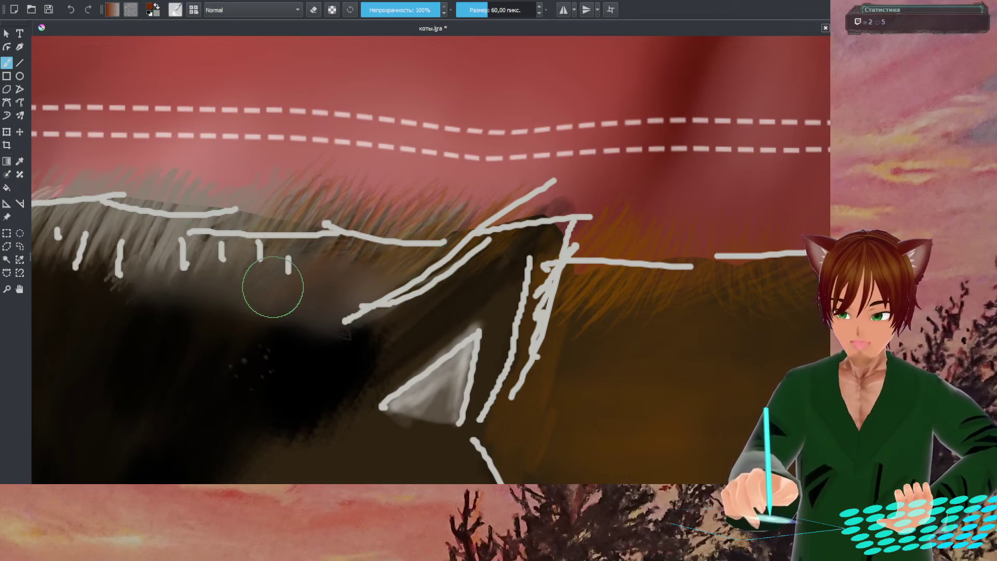
- Switch to the soft airbrush preset with black paint
{"action": "left_click_drag", "start_coordinate": [71, 350], "coordinate": [515, 382]}
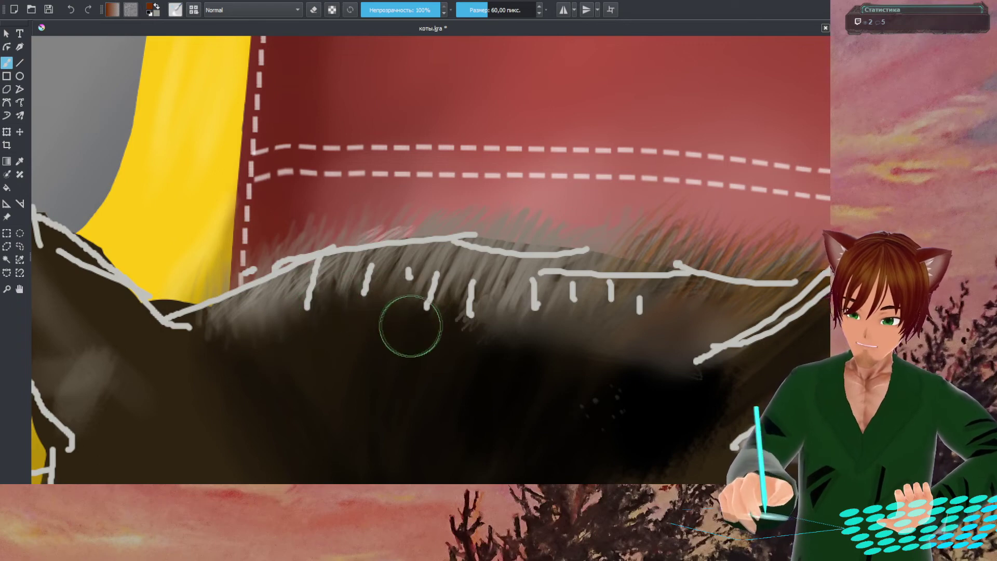
{"action": "right_click", "coordinate": [547, 289]}
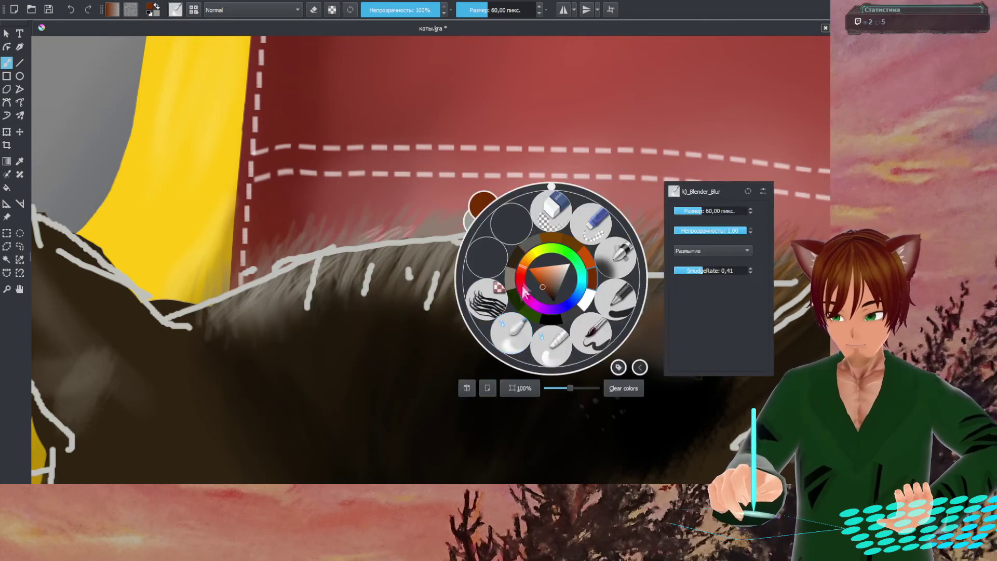
{"action": "left_click", "coordinate": [613, 260]}
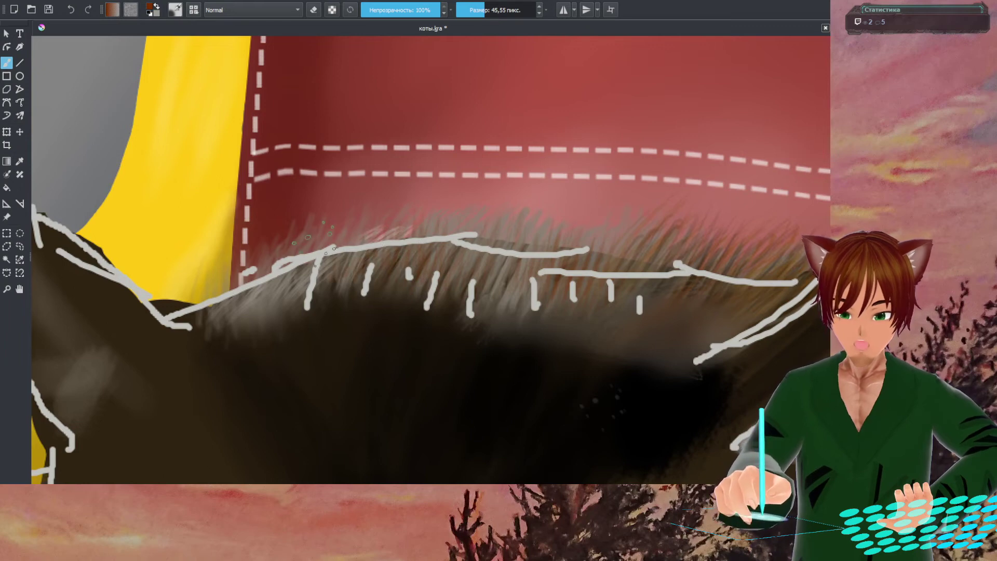
{"action": "left_click_drag", "start_coordinate": [236, 264], "coordinate": [241, 284]}
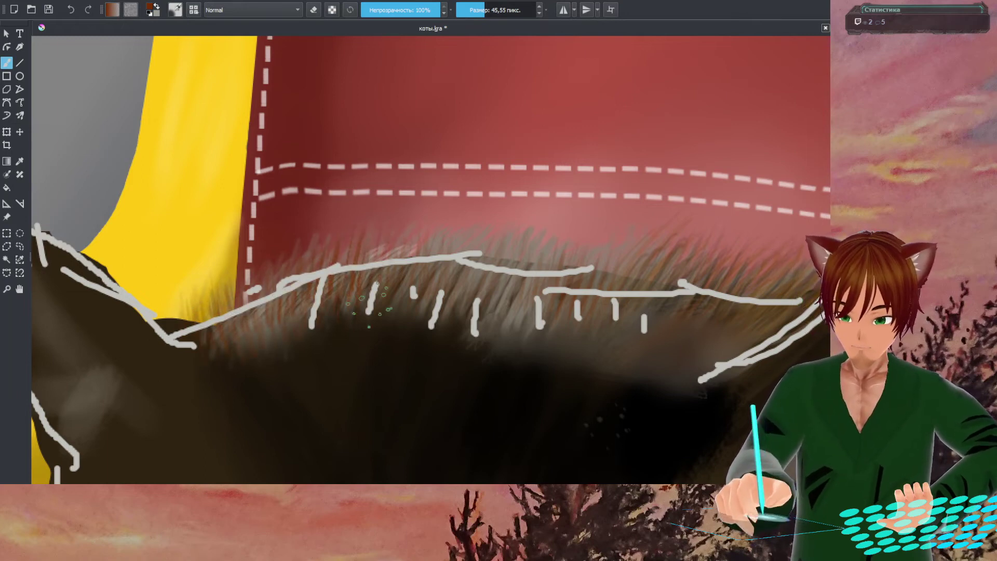
{"action": "right_click", "coordinate": [406, 257]}
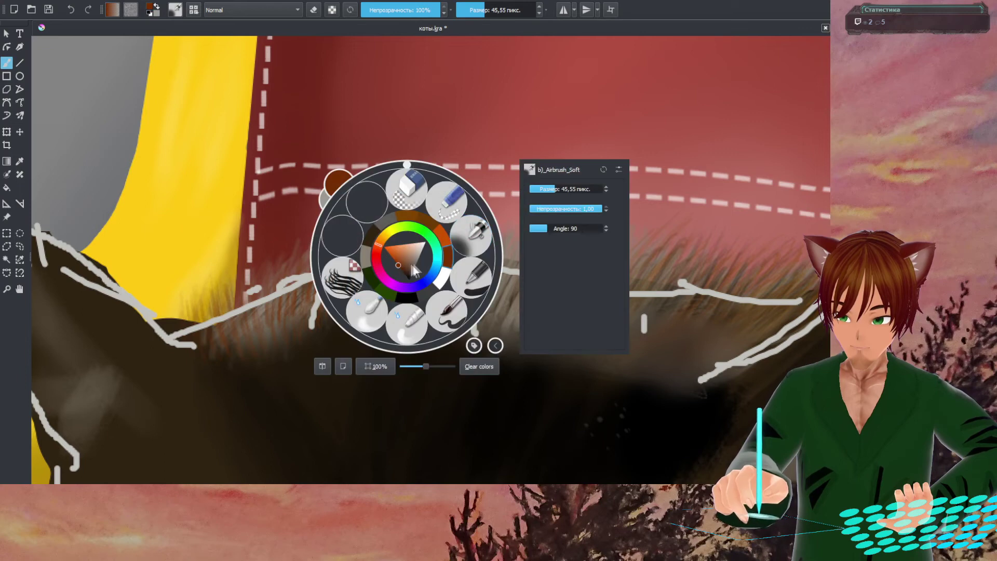
{"action": "left_click", "coordinate": [427, 296]}
- Airbrush dark fur along the back's edge, comparing before and after with undo/redo
{"action": "mouse_move", "coordinate": [222, 341]}
{"action": "left_mouse_down"}
{"action": "mouse_move", "coordinate": [191, 296]}
{"action": "mouse_move", "coordinate": [215, 353]}
{"action": "mouse_move", "coordinate": [182, 297]}
{"action": "mouse_move", "coordinate": [214, 353]}
{"action": "mouse_move", "coordinate": [193, 311]}
{"action": "mouse_move", "coordinate": [233, 348]}
{"action": "mouse_move", "coordinate": [225, 294]}
{"action": "mouse_move", "coordinate": [254, 342]}
{"action": "mouse_move", "coordinate": [238, 278]}
{"action": "mouse_move", "coordinate": [264, 336]}
{"action": "mouse_move", "coordinate": [249, 275]}
{"action": "mouse_move", "coordinate": [266, 260]}
{"action": "left_mouse_up"}
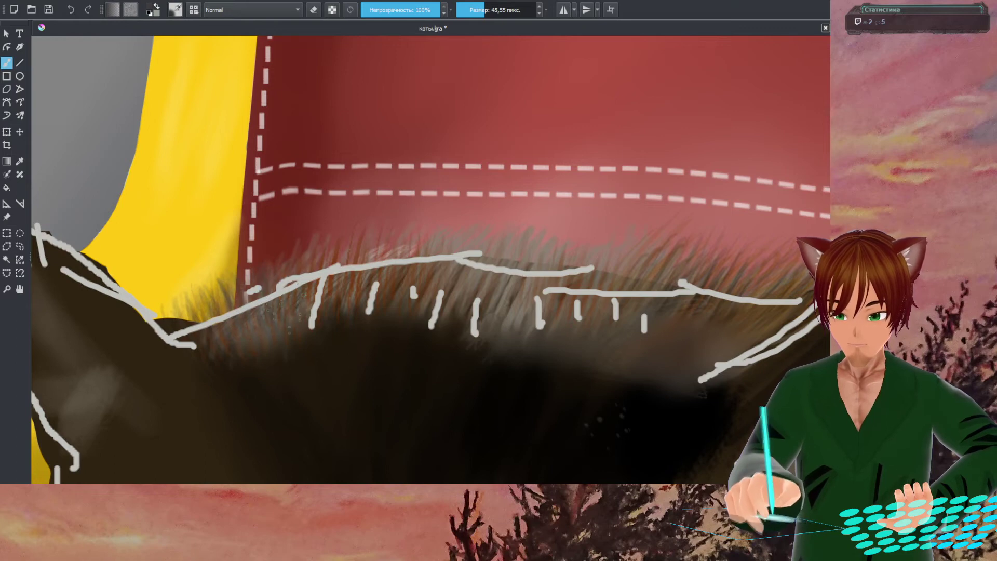
{"action": "mouse_move", "coordinate": [345, 249]}
{"action": "left_mouse_down"}
{"action": "mouse_move", "coordinate": [421, 249]}
{"action": "mouse_move", "coordinate": [436, 263]}
{"action": "mouse_move", "coordinate": [483, 265]}
{"action": "left_mouse_up"}
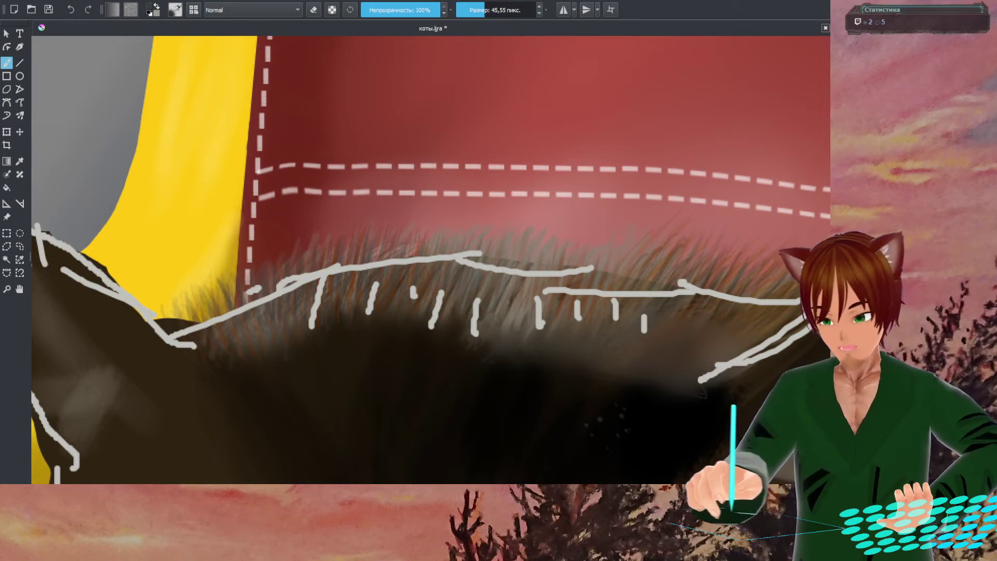
{"action": "key", "text": "ctrl+z"}
{"action": "key", "text": "ctrl+shift+z"}
{"action": "key", "text": "ctrl+z"}
{"action": "key", "text": "ctrl+shift+z"}
{"action": "key", "text": "ctrl+z"}
{"action": "key", "text": "ctrl+shift+z"}
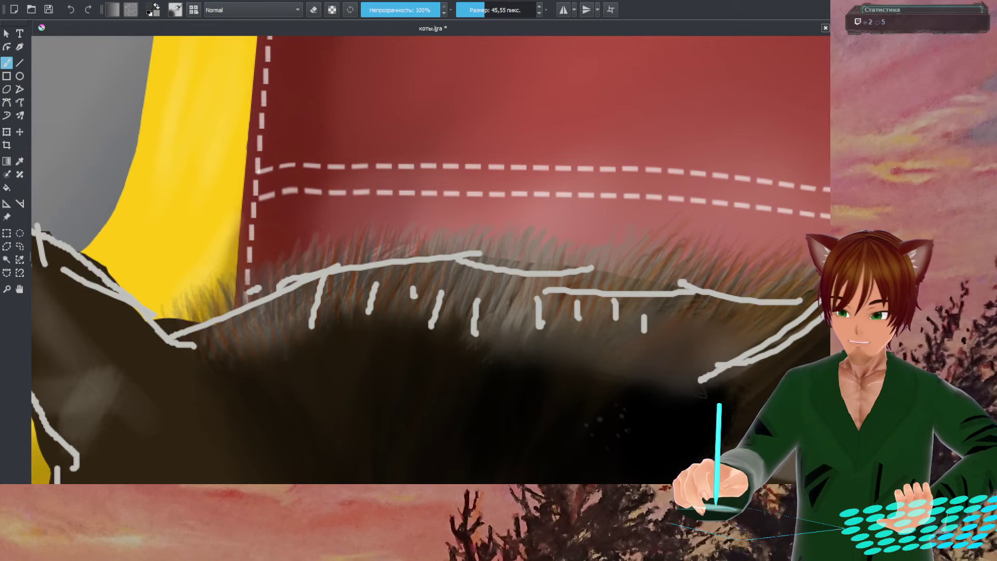
- Paint grey fur strands along the back's edge, at both its left and right ends
{"action": "right_click", "coordinate": [289, 235]}
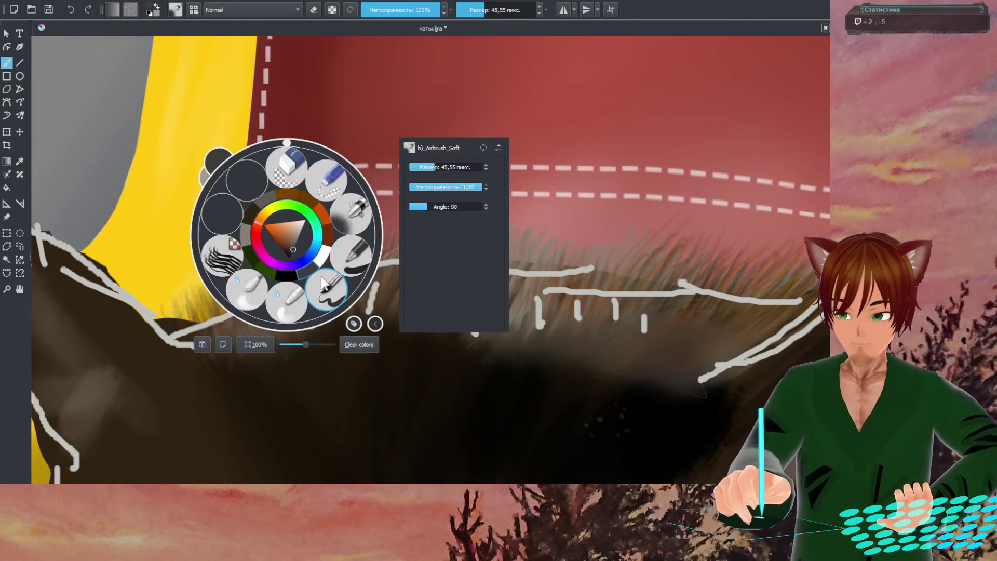
{"action": "left_click", "coordinate": [347, 210]}
{"action": "right_click", "coordinate": [353, 197]}
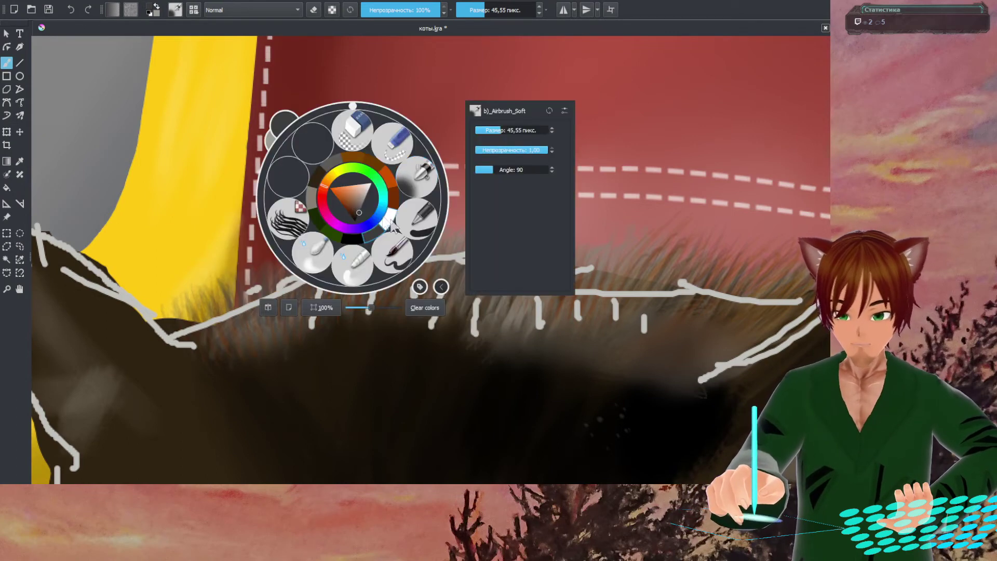
{"action": "left_click", "coordinate": [413, 179]}
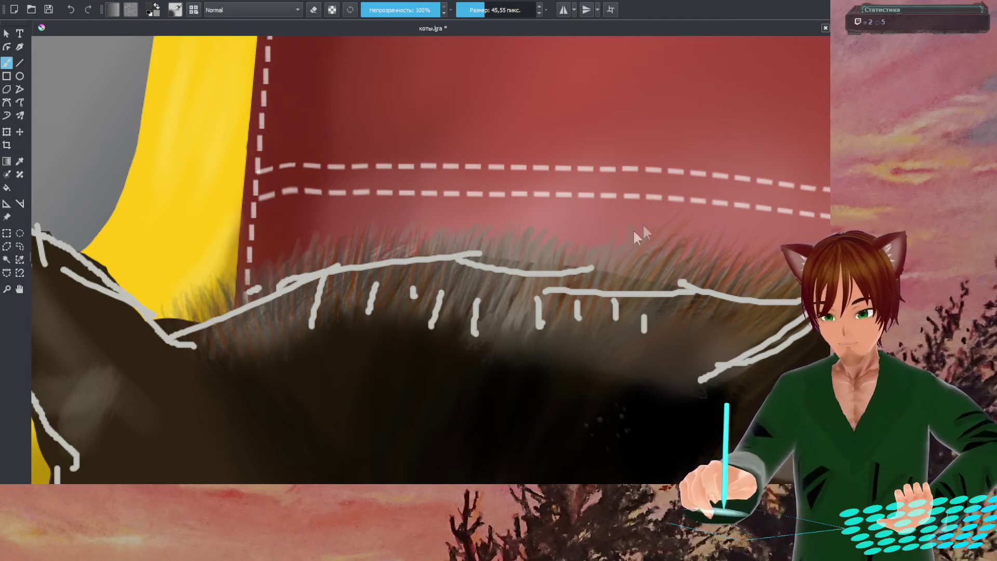
{"action": "right_click", "coordinate": [613, 351]}
{"action": "left_click", "coordinate": [347, 290]}
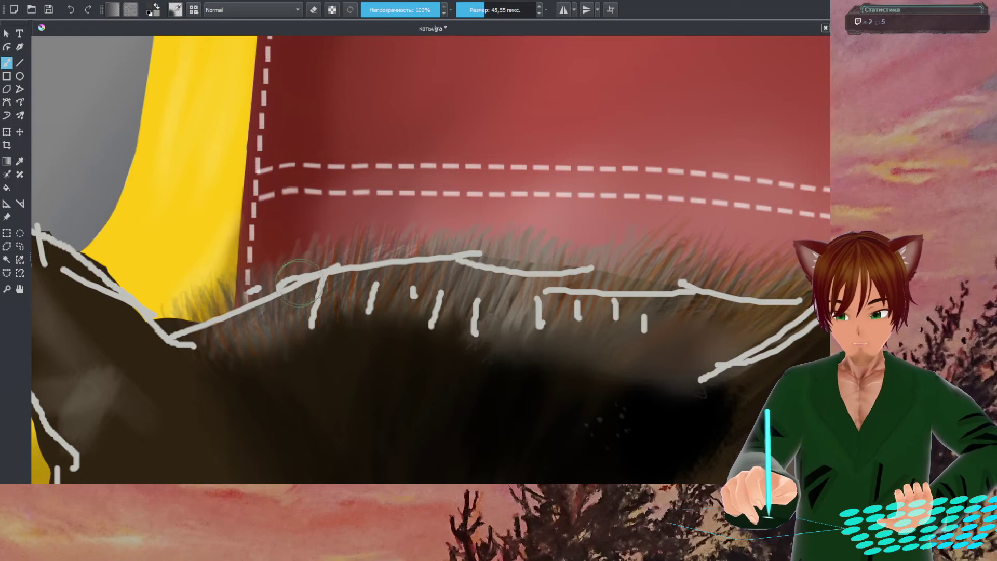
{"action": "left_click_drag", "start_coordinate": [327, 260], "coordinate": [465, 262]}
{"action": "mouse_move", "coordinate": [569, 278]}
{"action": "left_mouse_down"}
{"action": "mouse_move", "coordinate": [605, 290]}
{"action": "mouse_move", "coordinate": [654, 279]}
{"action": "left_mouse_up"}
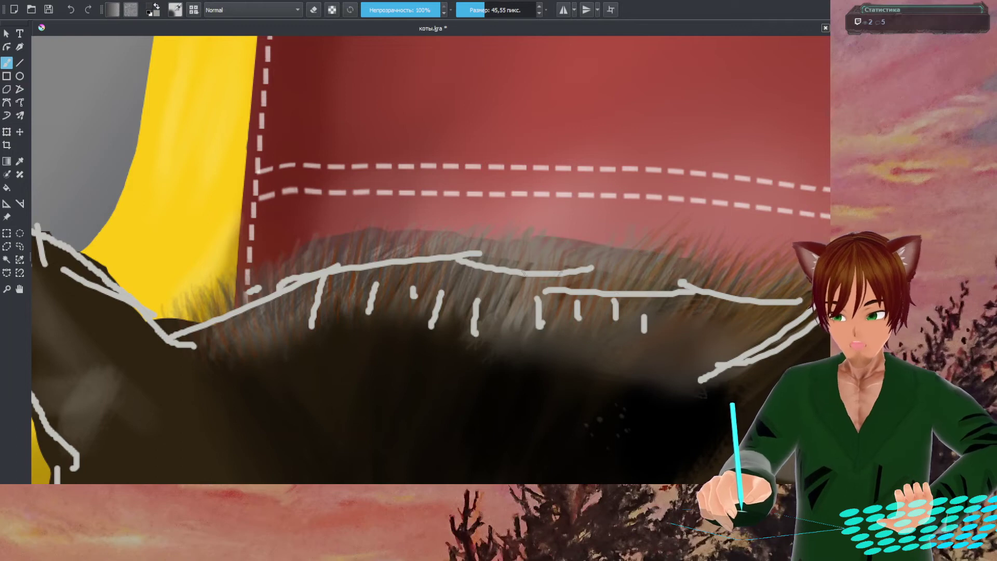
{"action": "mouse_move", "coordinate": [263, 296]}
{"action": "left_mouse_down"}
{"action": "mouse_move", "coordinate": [213, 306]}
{"action": "mouse_move", "coordinate": [208, 333]}
{"action": "mouse_move", "coordinate": [270, 291]}
{"action": "left_mouse_up"}
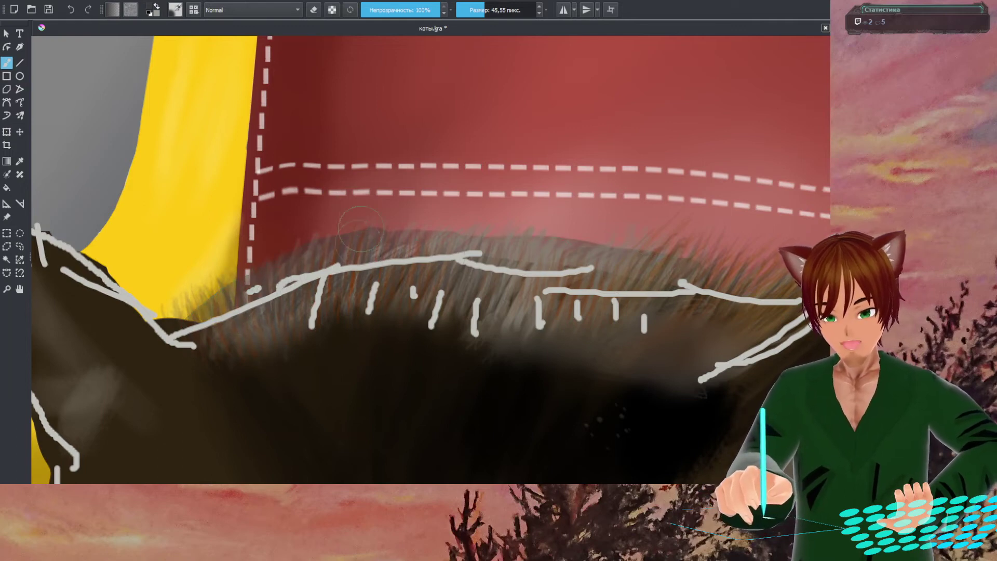
- Choose a different brush preset and set it to eraser mode
{"action": "right_click", "coordinate": [262, 152]}
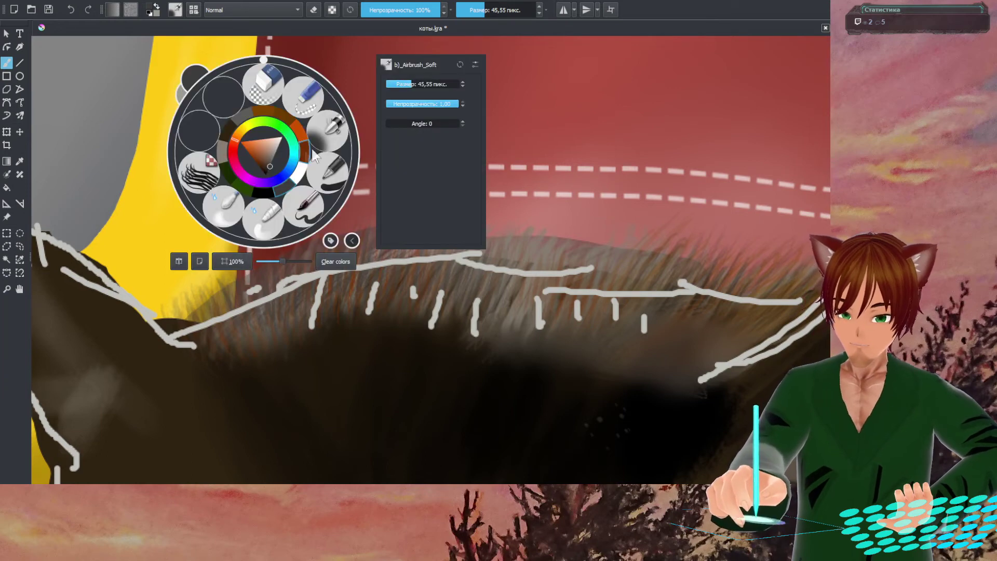
{"action": "left_click", "coordinate": [331, 128]}
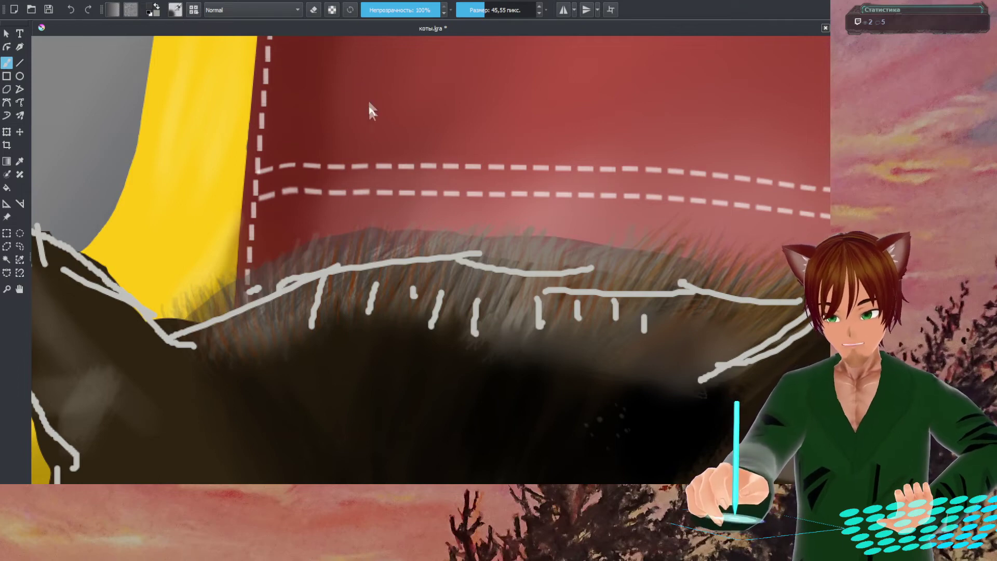
{"action": "right_click", "coordinate": [389, 370]}
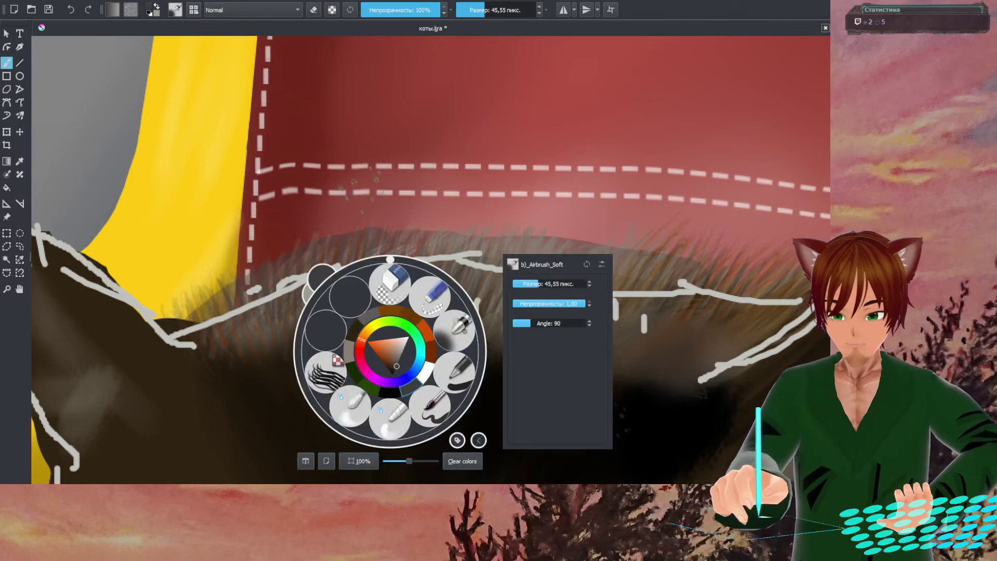
{"action": "left_click", "coordinate": [314, 9]}
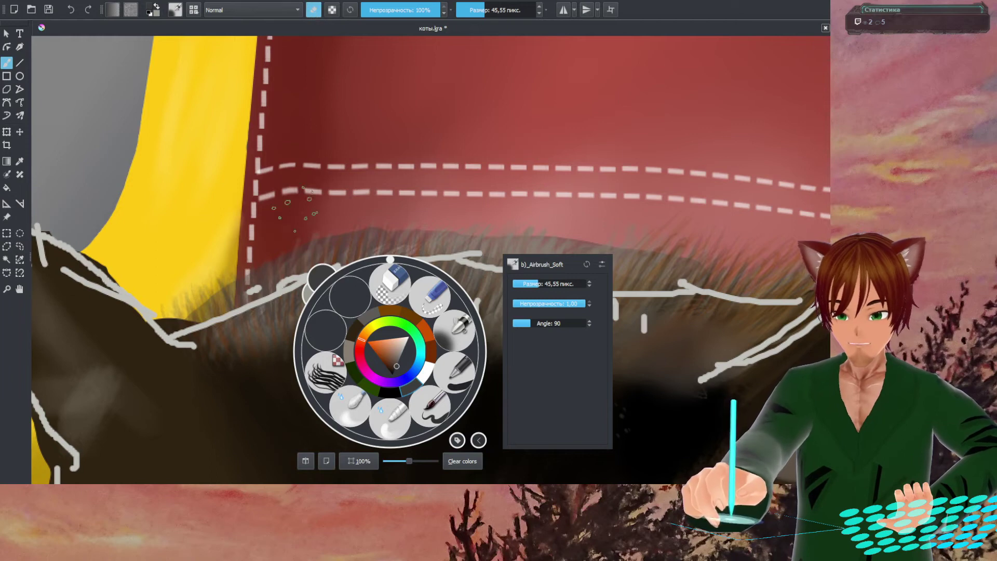
{"action": "left_click", "coordinate": [243, 265]}
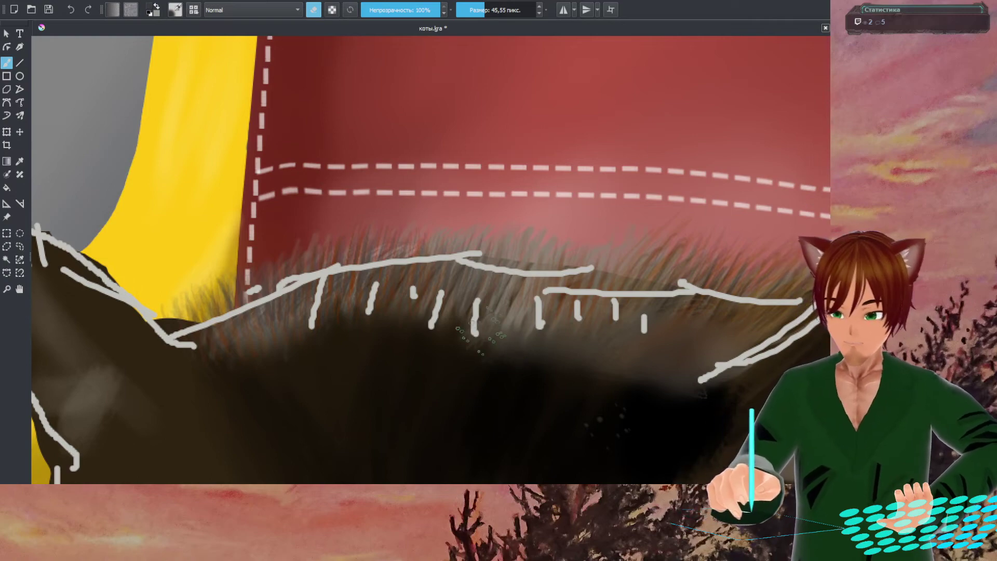
- Turn eraser mode off
{"action": "scroll", "coordinate": [470, 304], "scroll_direction": "down", "scroll_amount": 3}
{"action": "scroll", "coordinate": [466, 307], "scroll_direction": "up", "scroll_amount": 3}
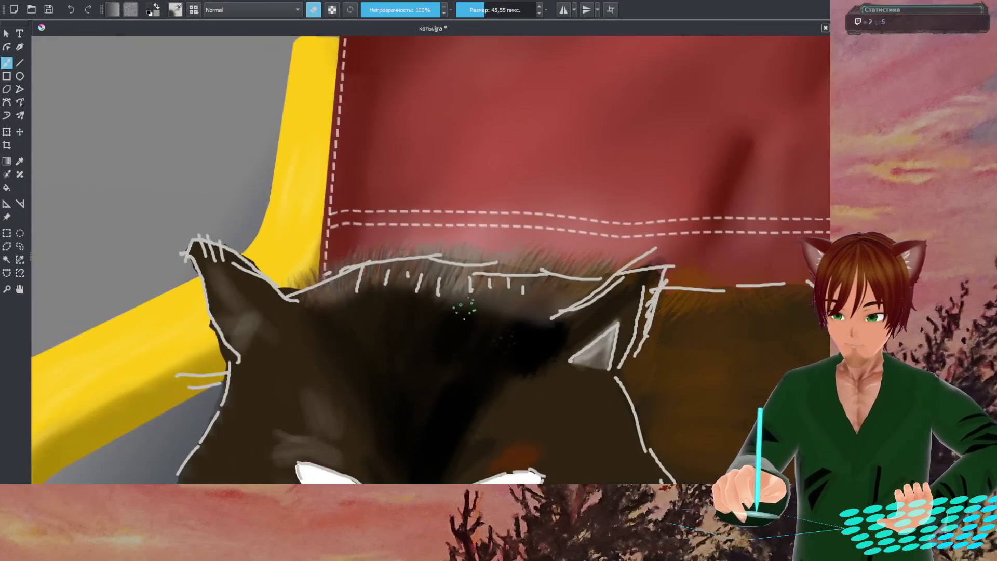
{"action": "scroll", "coordinate": [468, 307], "scroll_direction": "down", "scroll_amount": 4}
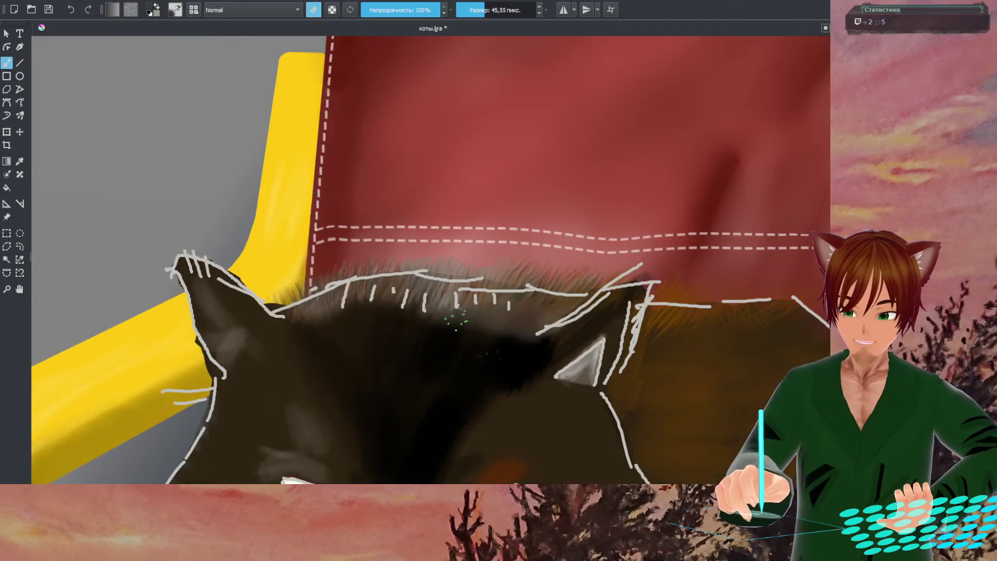
{"action": "mouse_move", "coordinate": [470, 309]}
{"action": "left_mouse_down"}
{"action": "mouse_move", "coordinate": [459, 322]}
{"action": "mouse_move", "coordinate": [454, 313]}
{"action": "left_mouse_up"}
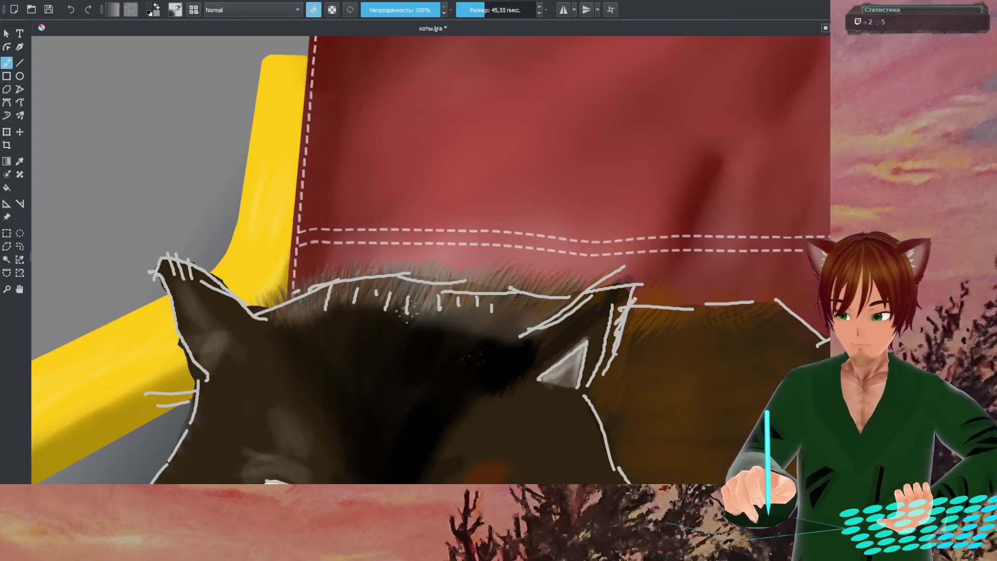
{"action": "right_click", "coordinate": [407, 318]}
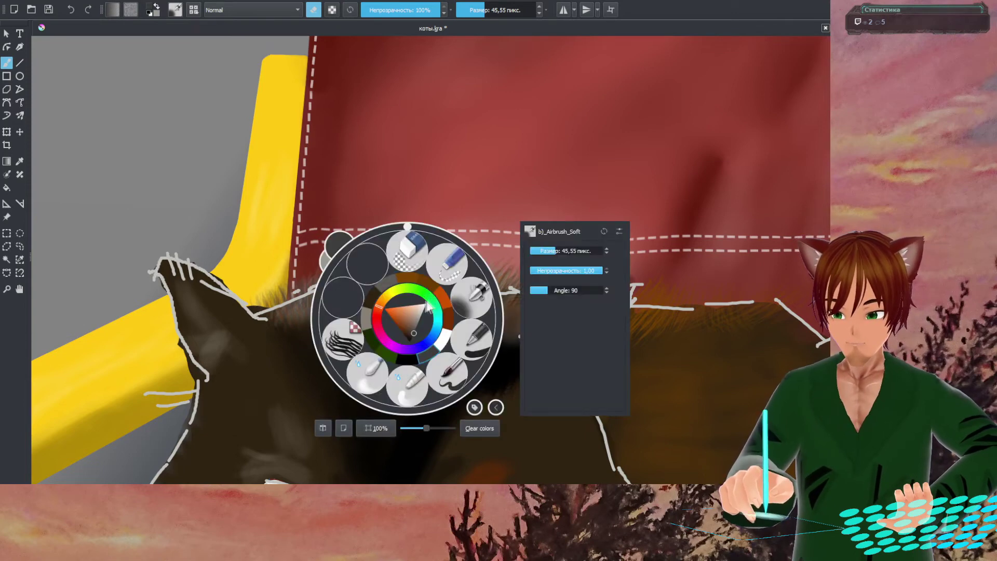
{"action": "left_click", "coordinate": [390, 291]}
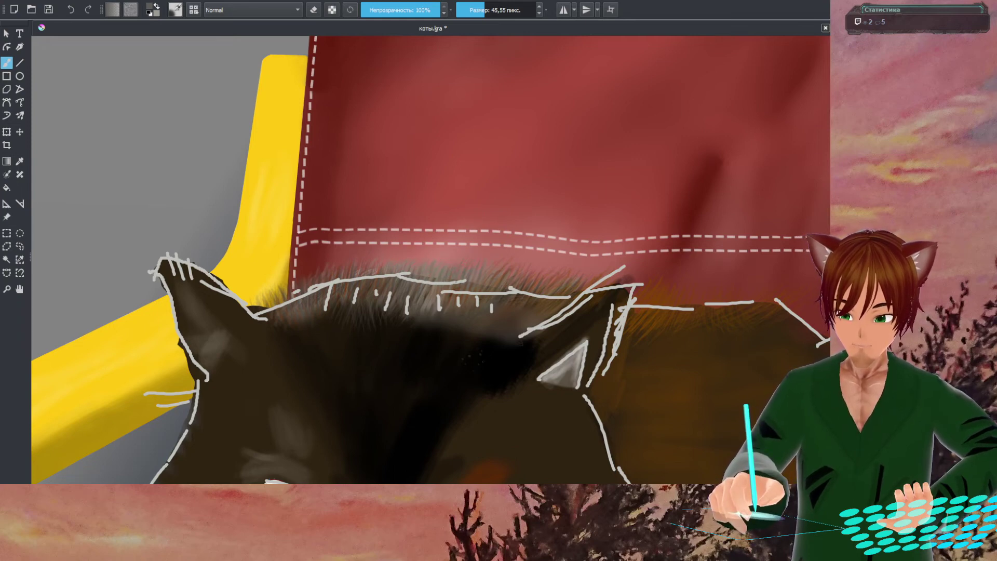
- Paint short dark fur strokes along the cat's back edge
{"action": "scroll", "coordinate": [402, 260], "scroll_direction": "up", "scroll_amount": 1}
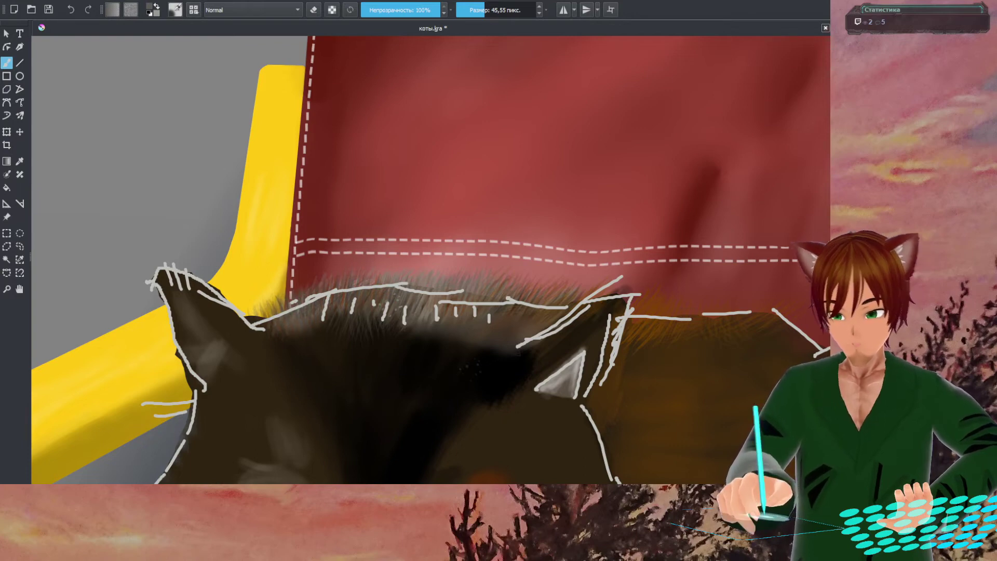
{"action": "right_click", "coordinate": [448, 305]}
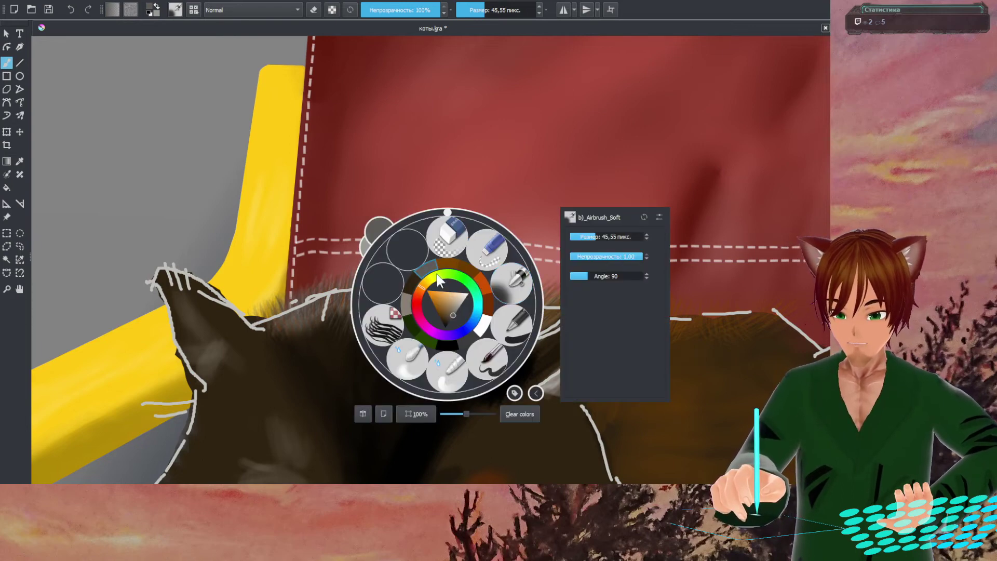
{"action": "left_click", "coordinate": [449, 354]}
{"action": "mouse_move", "coordinate": [350, 283]}
{"action": "left_mouse_down"}
{"action": "mouse_move", "coordinate": [346, 301]}
{"action": "mouse_move", "coordinate": [315, 308]}
{"action": "left_mouse_up"}
{"action": "mouse_move", "coordinate": [309, 306]}
{"action": "left_mouse_down"}
{"action": "mouse_move", "coordinate": [260, 303]}
{"action": "mouse_move", "coordinate": [270, 323]}
{"action": "left_mouse_up"}
{"action": "left_click_drag", "start_coordinate": [260, 306], "coordinate": [258, 317]}
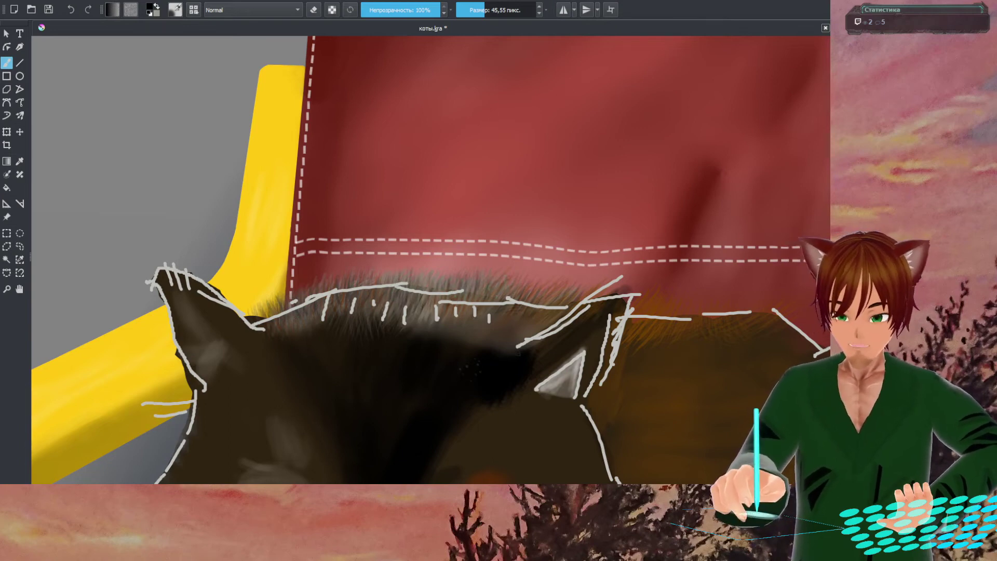
{"action": "left_click_drag", "start_coordinate": [521, 285], "coordinate": [517, 296]}
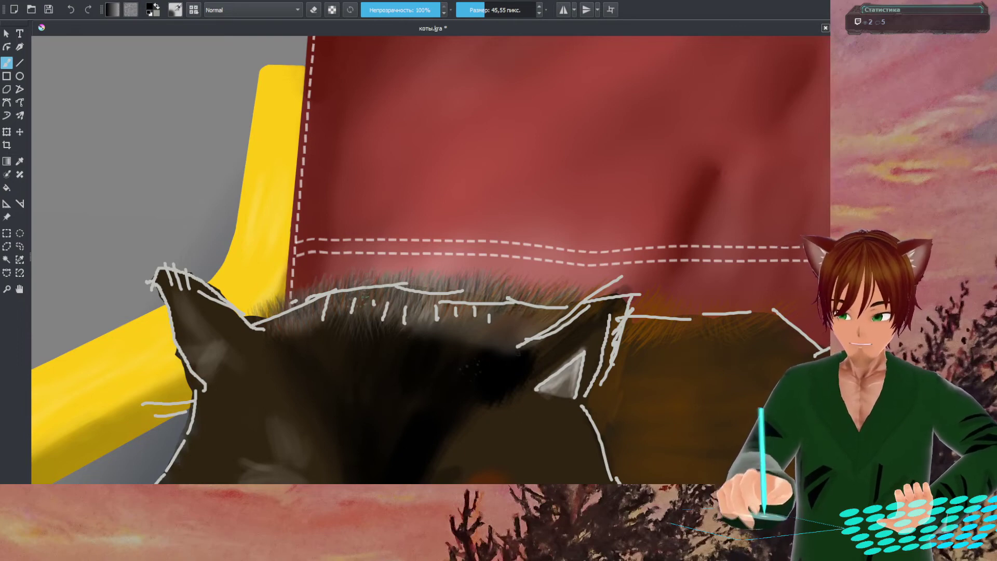
- Switch to the 60 px k)_Blender_Blur brush and pan toward the cat's eyes
{"action": "right_click", "coordinate": [405, 324]}
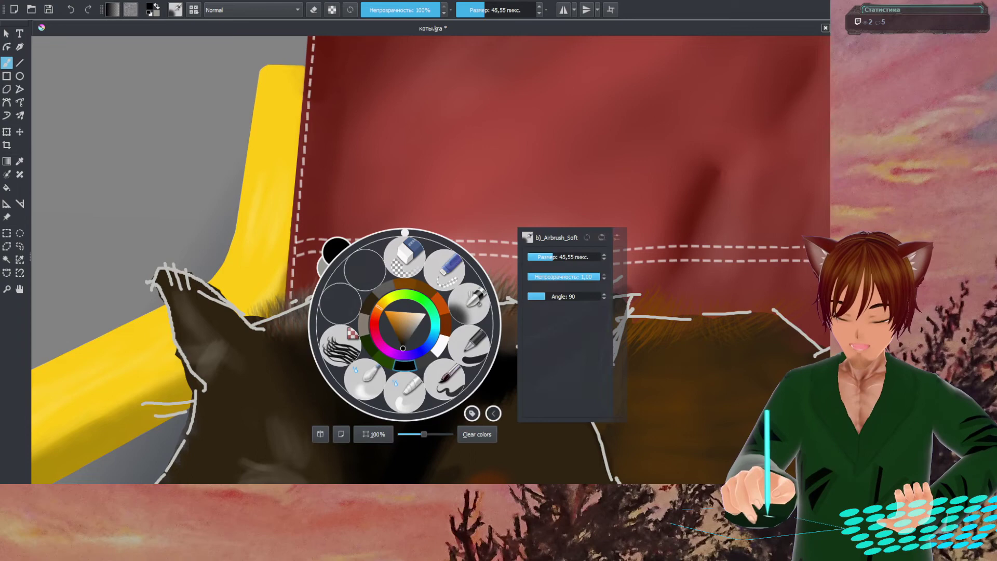
{"action": "left_click", "coordinate": [366, 383]}
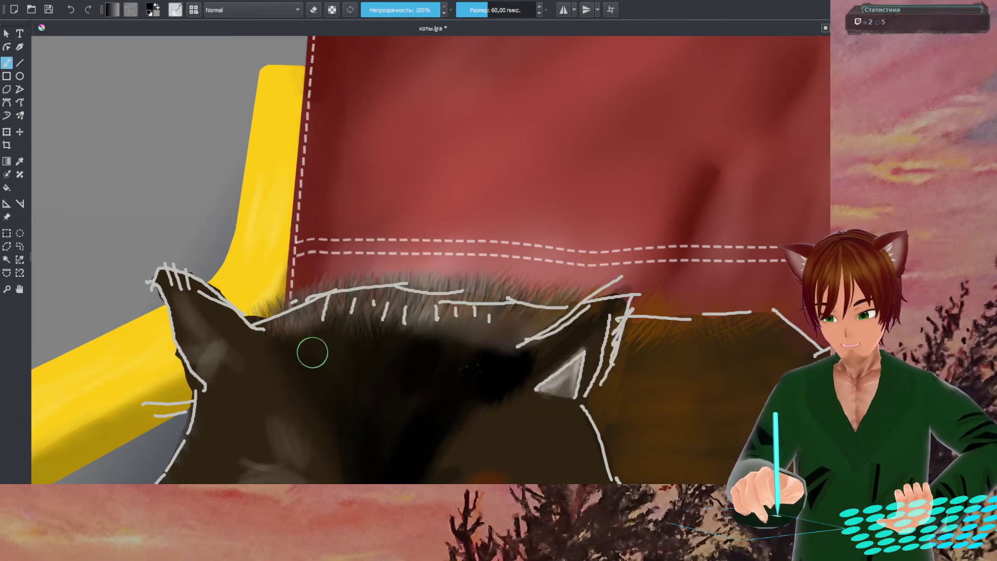
{"action": "scroll", "coordinate": [318, 329], "scroll_direction": "up", "scroll_amount": 1}
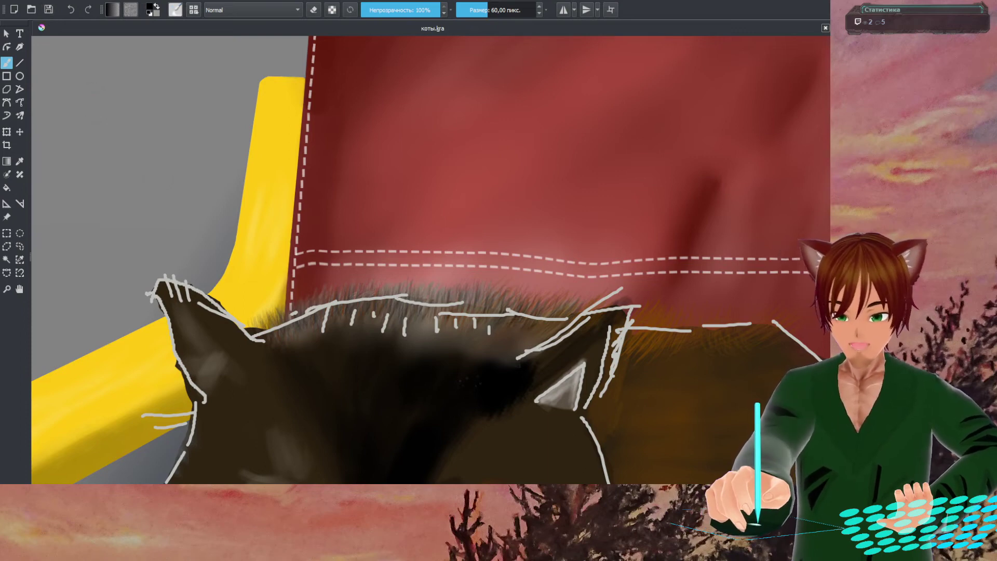
{"action": "left_click_drag", "start_coordinate": [373, 337], "coordinate": [374, 290]}
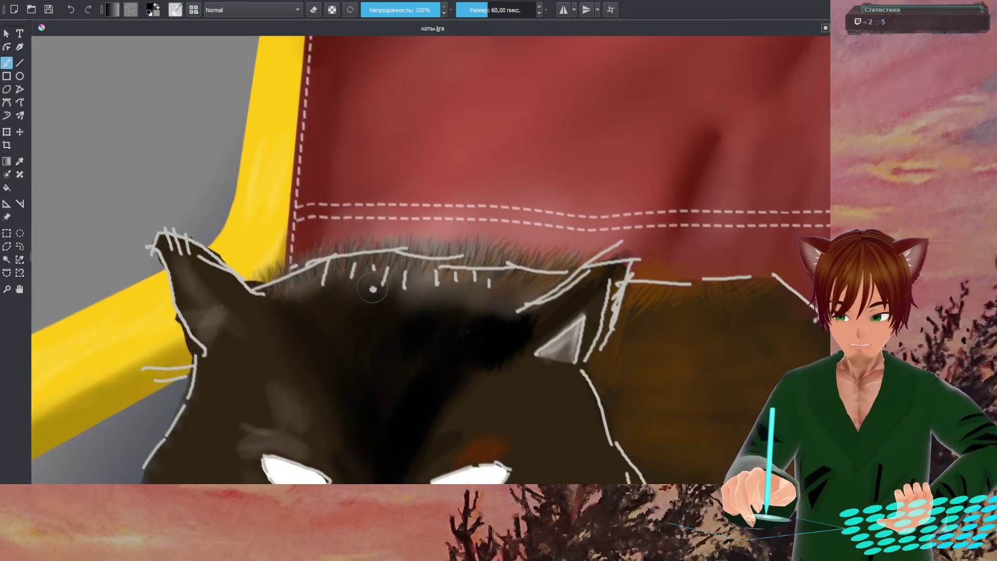
- Blur-blend the fur along the back edge, saving with Ctrl+S midway, then zoom out
{"action": "scroll", "coordinate": [412, 311], "scroll_direction": "up", "scroll_amount": 5}
{"action": "mouse_move", "coordinate": [440, 215]}
{"action": "left_mouse_down"}
{"action": "mouse_move", "coordinate": [423, 234]}
{"action": "mouse_move", "coordinate": [457, 207]}
{"action": "mouse_move", "coordinate": [483, 223]}
{"action": "left_mouse_up"}
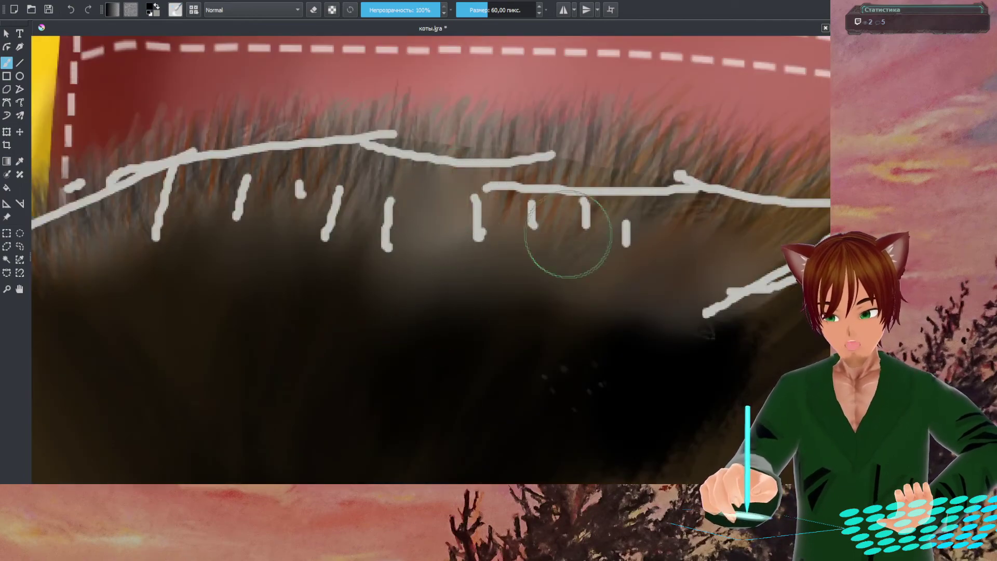
{"action": "key", "text": "ctrl+s"}
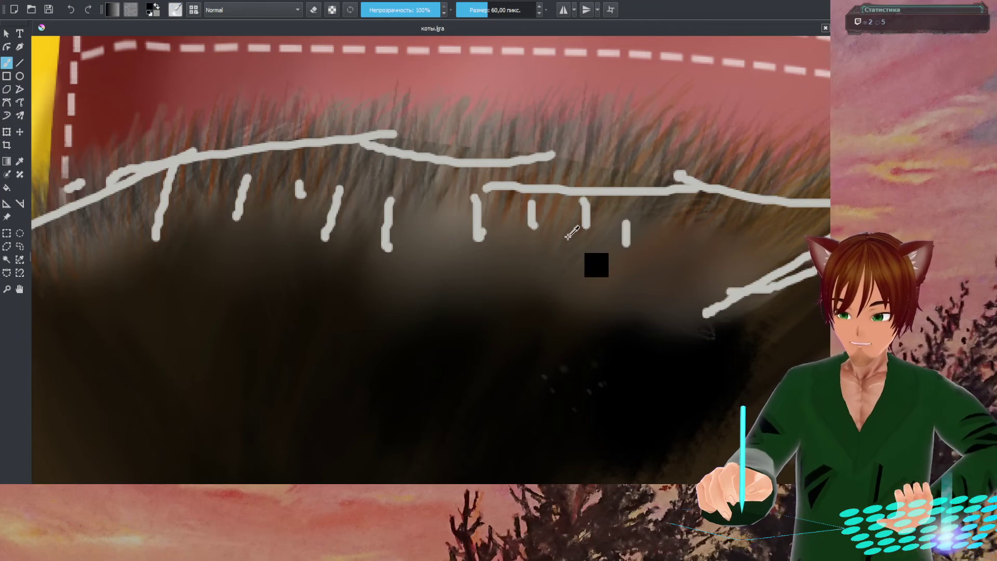
{"action": "mouse_move", "coordinate": [364, 198]}
{"action": "left_mouse_down"}
{"action": "mouse_move", "coordinate": [428, 197]}
{"action": "mouse_move", "coordinate": [448, 185]}
{"action": "mouse_move", "coordinate": [460, 204]}
{"action": "mouse_move", "coordinate": [494, 189]}
{"action": "mouse_move", "coordinate": [516, 194]}
{"action": "mouse_move", "coordinate": [519, 208]}
{"action": "mouse_move", "coordinate": [561, 190]}
{"action": "mouse_move", "coordinate": [559, 214]}
{"action": "mouse_move", "coordinate": [605, 194]}
{"action": "mouse_move", "coordinate": [619, 243]}
{"action": "mouse_move", "coordinate": [685, 217]}
{"action": "mouse_move", "coordinate": [655, 240]}
{"action": "mouse_move", "coordinate": [608, 203]}
{"action": "mouse_move", "coordinate": [350, 168]}
{"action": "mouse_move", "coordinate": [273, 173]}
{"action": "mouse_move", "coordinate": [216, 210]}
{"action": "mouse_move", "coordinate": [170, 207]}
{"action": "left_mouse_up"}
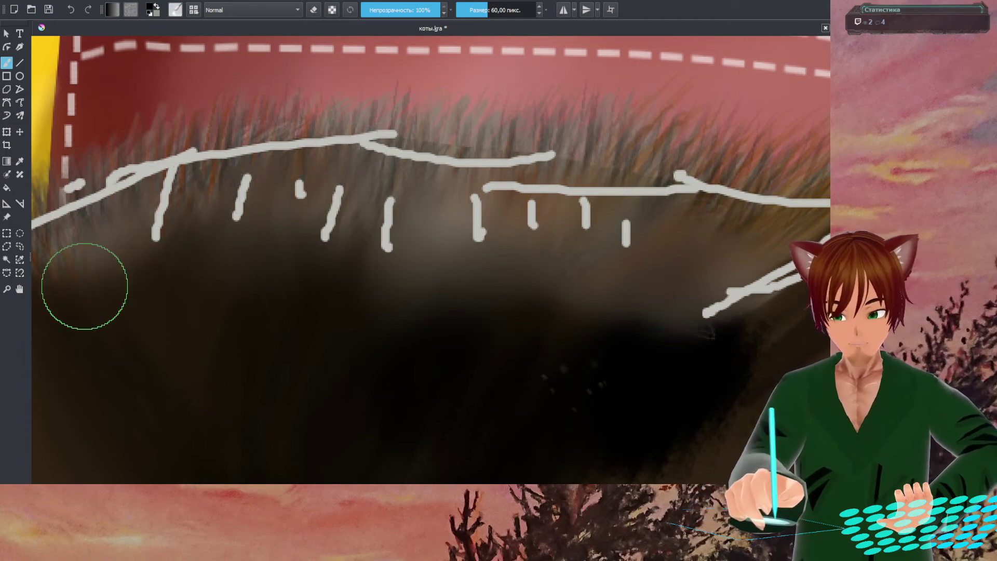
{"action": "key", "text": "1"}
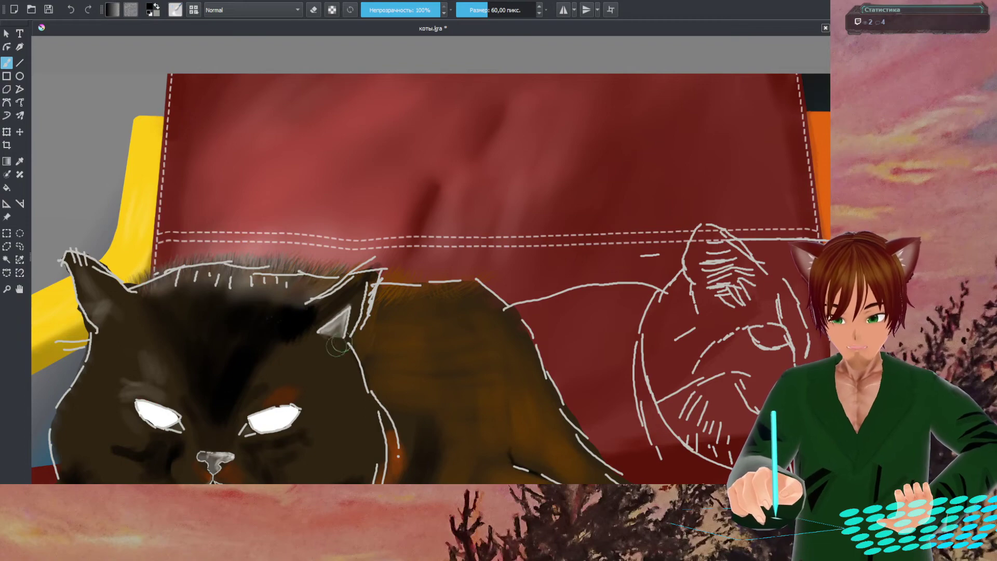
- Return to the soft airbrush and undo a stray dark stroke over the inner ear
{"action": "right_click", "coordinate": [311, 312]}
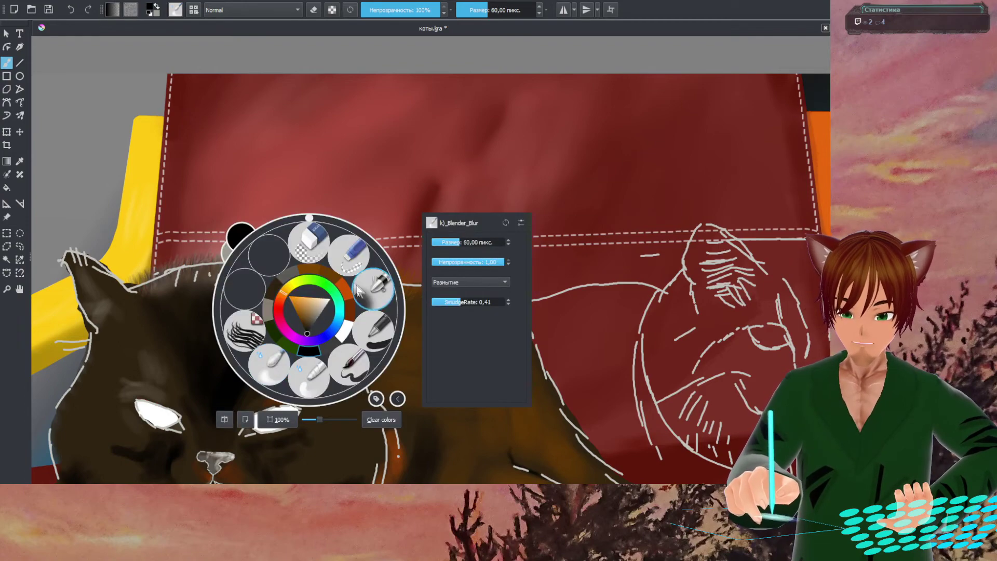
{"action": "left_click", "coordinate": [301, 242]}
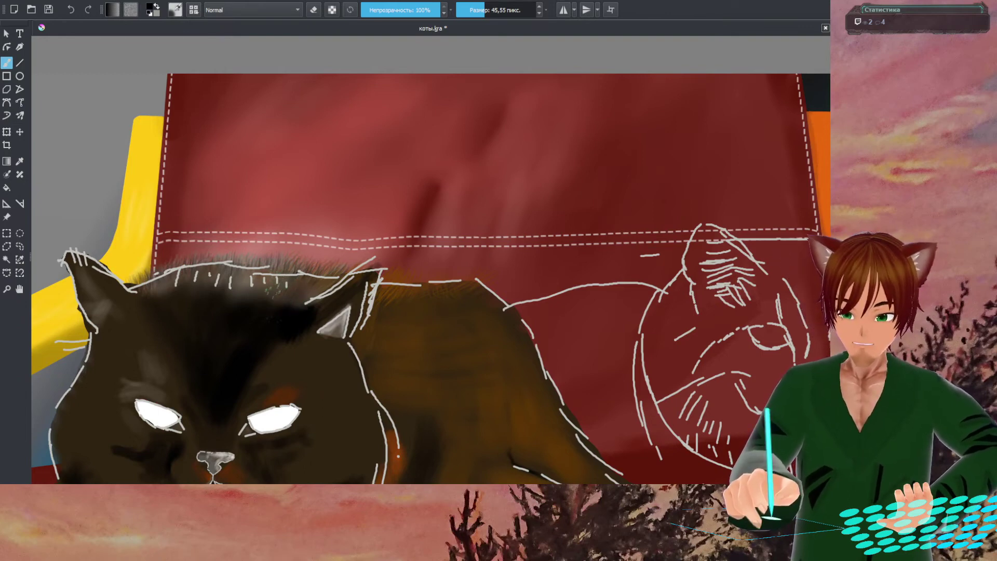
{"action": "left_click_drag", "start_coordinate": [319, 318], "coordinate": [345, 312]}
{"action": "key", "text": "ctrl+z"}
{"action": "right_click", "coordinate": [340, 327]}
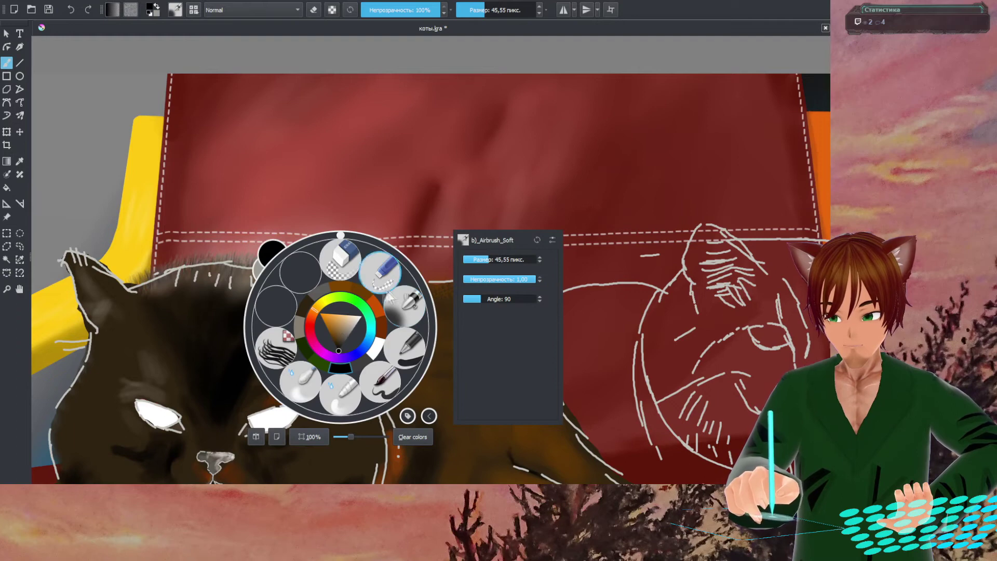
{"action": "left_click", "coordinate": [363, 363]}
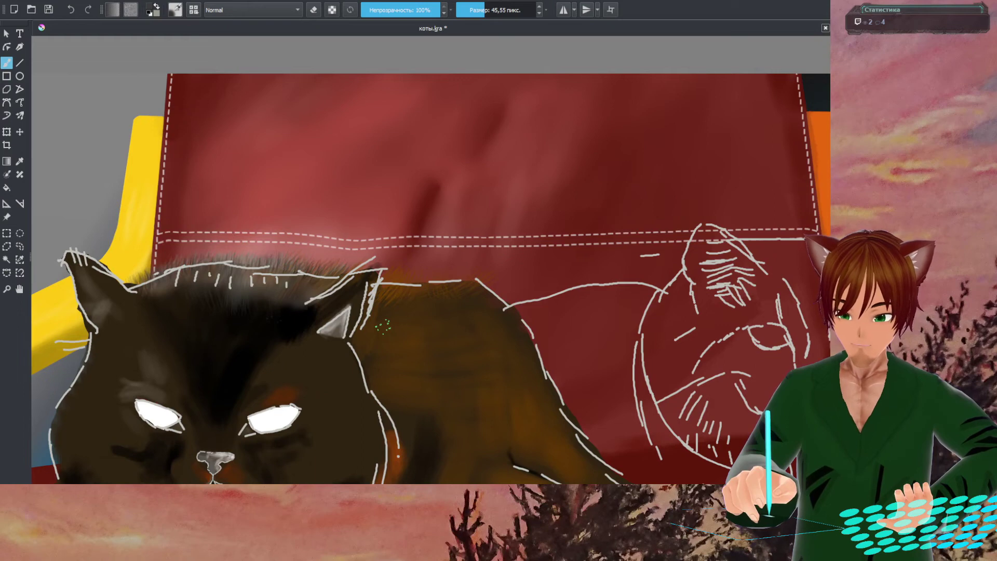
- Set the paint colour to the orange-brown recent colour, briefly trying white first
{"action": "right_click", "coordinate": [363, 330]}
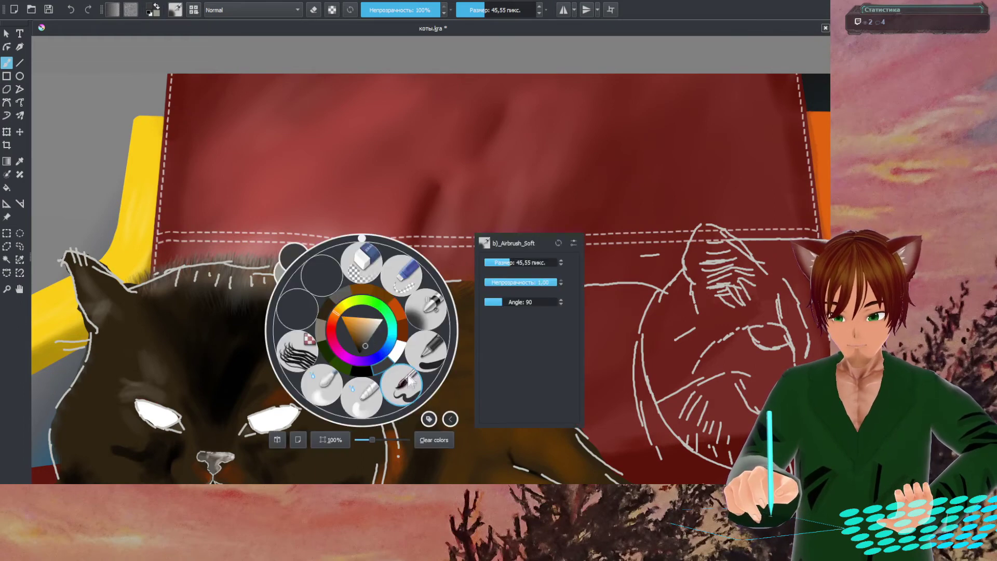
{"action": "left_click", "coordinate": [397, 357]}
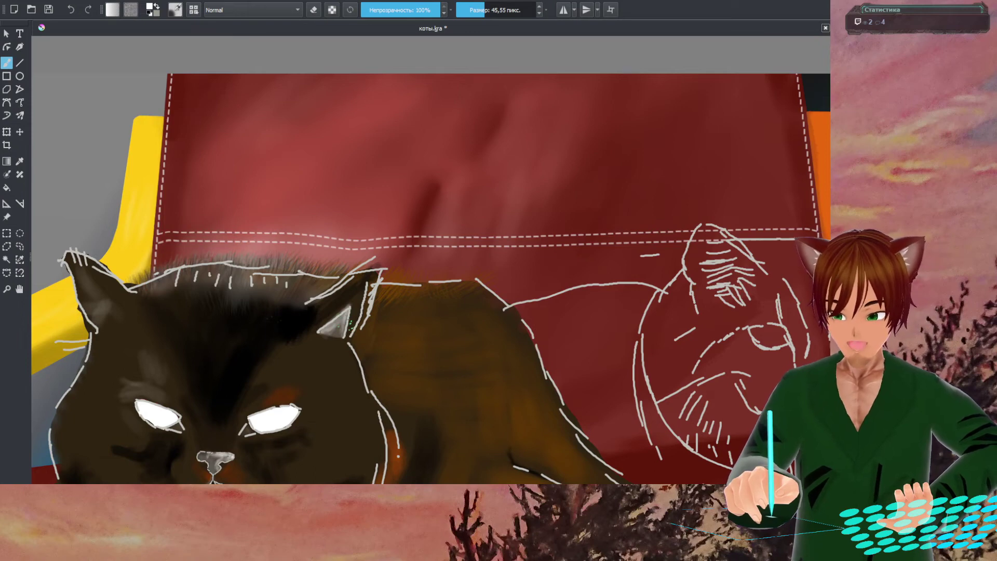
{"action": "right_click", "coordinate": [364, 334]}
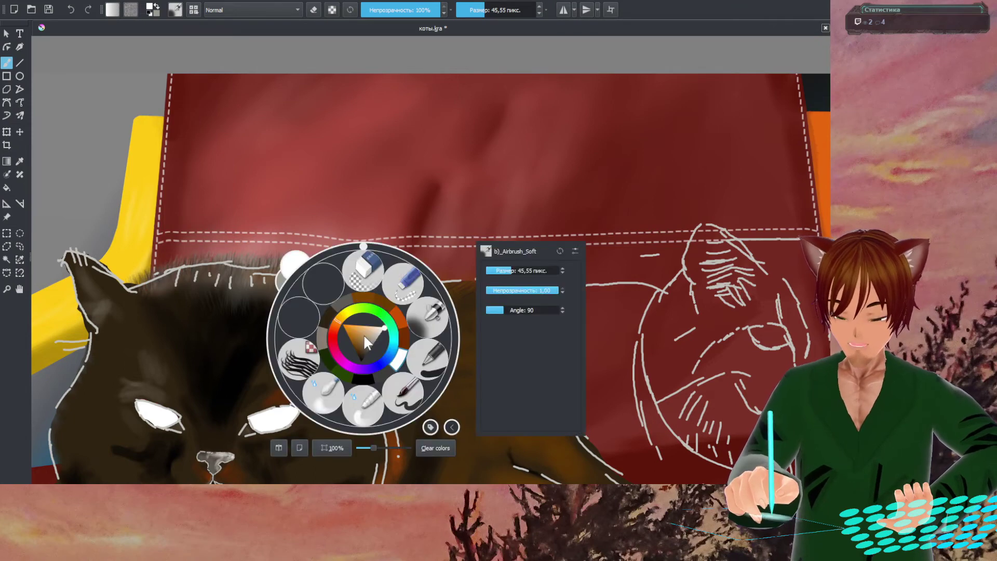
{"action": "left_click", "coordinate": [405, 331]}
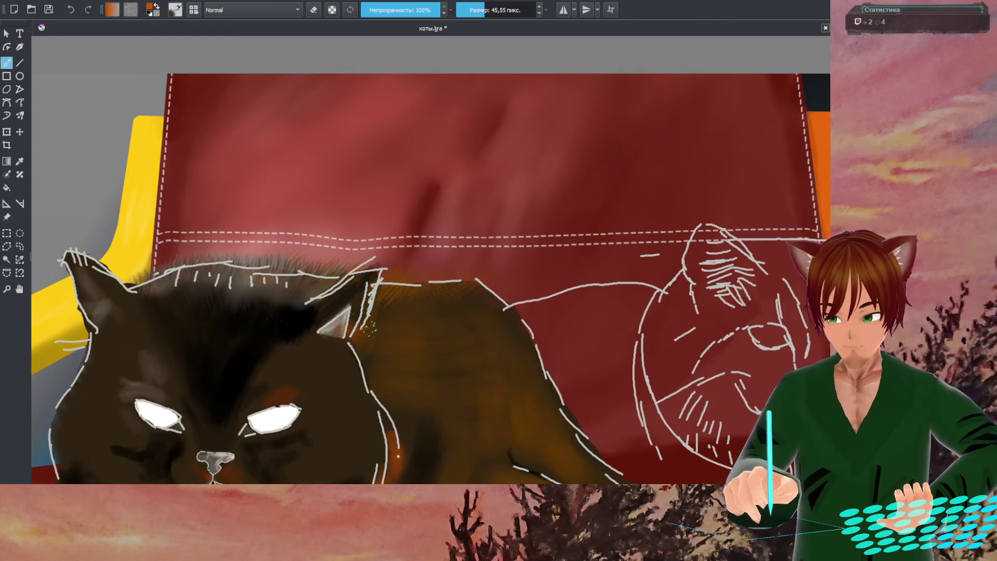
{"action": "scroll", "coordinate": [419, 358], "scroll_direction": "up", "scroll_amount": 3}
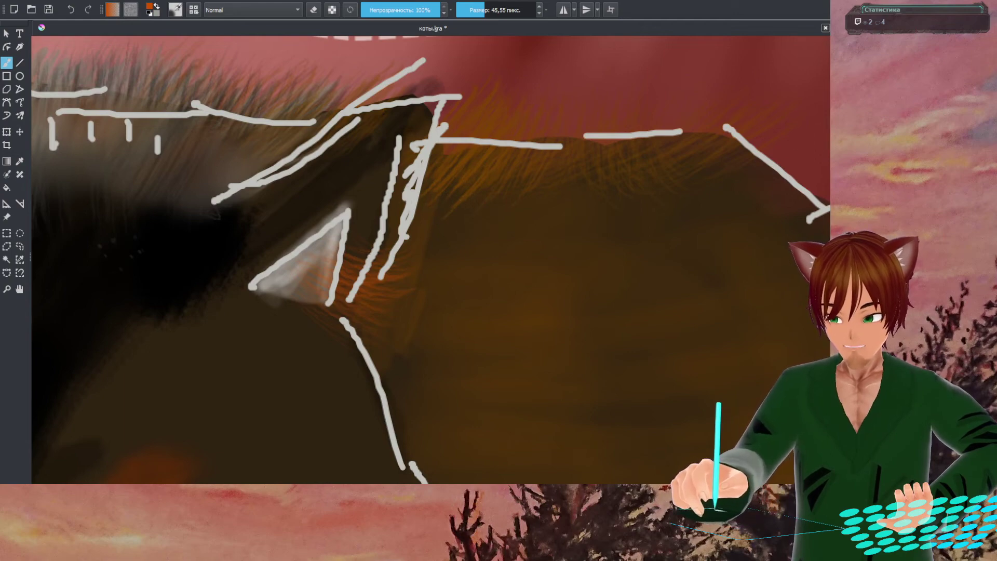
- Hide the white sketch guide lines, then delete the painting inside the selection
{"action": "key", "text": "Delete"}
{"action": "scroll", "coordinate": [600, 238], "scroll_direction": "down", "scroll_amount": 5}
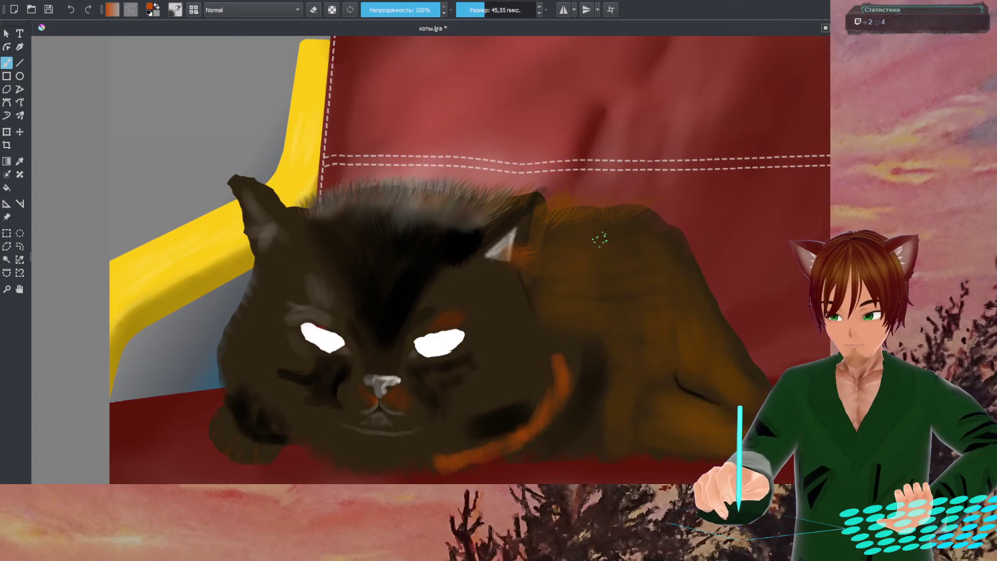
{"action": "scroll", "coordinate": [600, 239], "scroll_direction": "up", "scroll_amount": 3}
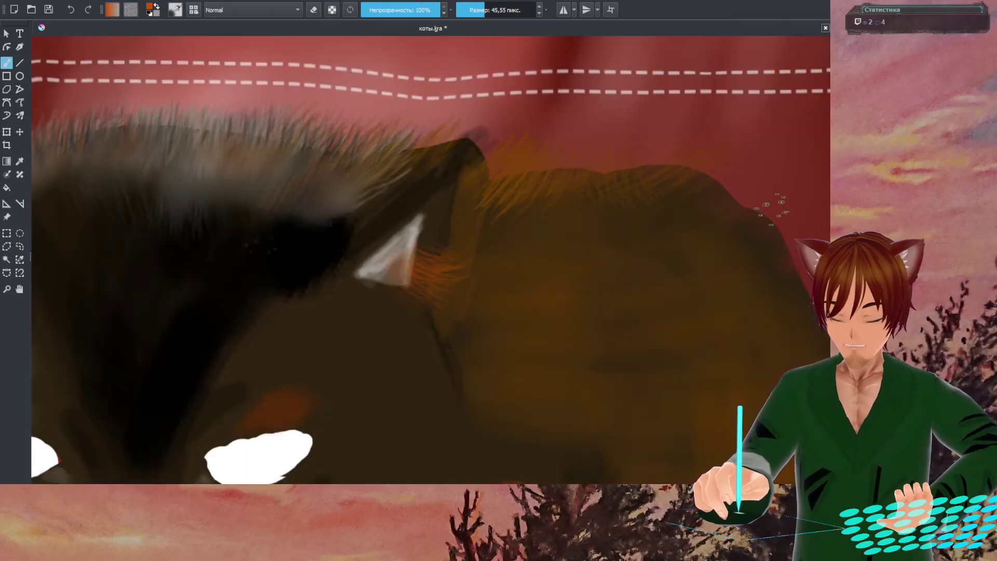
{"action": "key", "text": "Delete"}
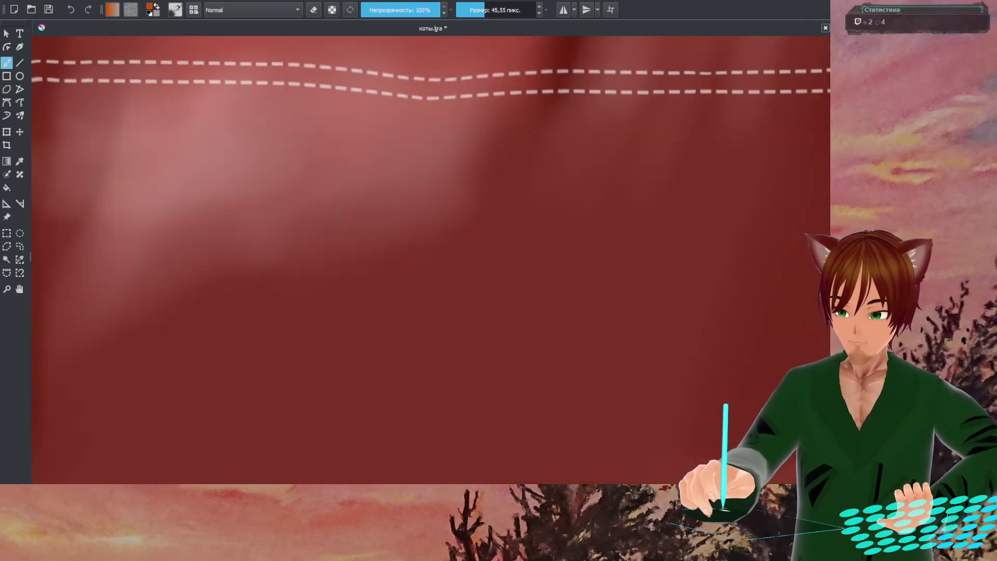
- Undo the deletion to restore the cat painting
{"action": "key", "text": "ctrl+z"}
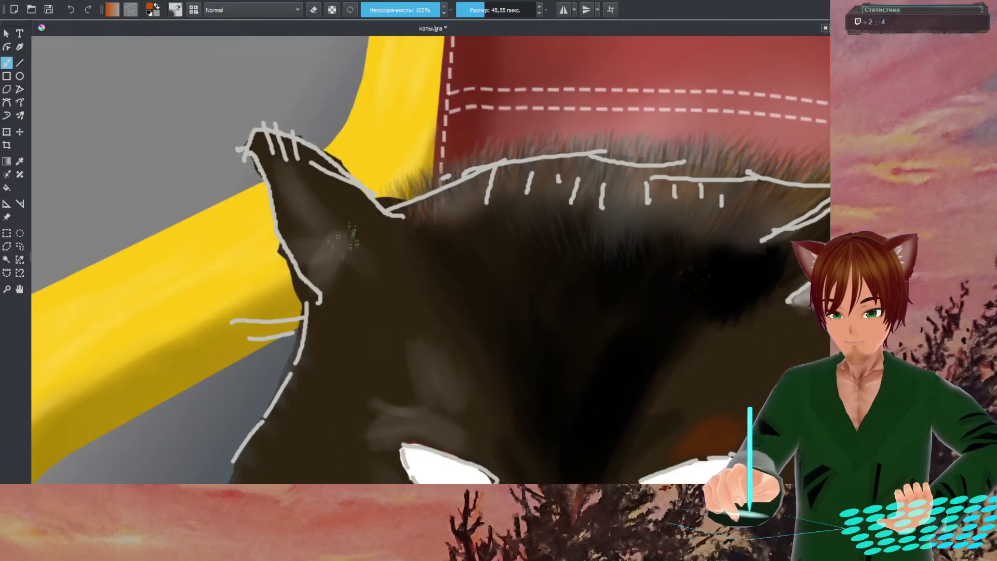
{"action": "scroll", "coordinate": [404, 171], "scroll_direction": "up", "scroll_amount": 5}
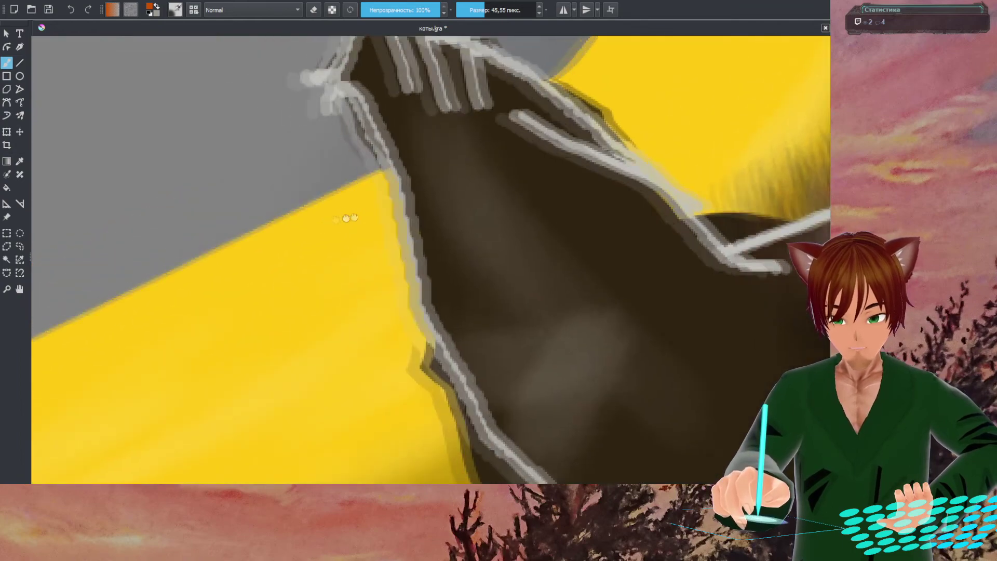
{"action": "scroll", "coordinate": [436, 207], "scroll_direction": "up", "scroll_amount": 3}
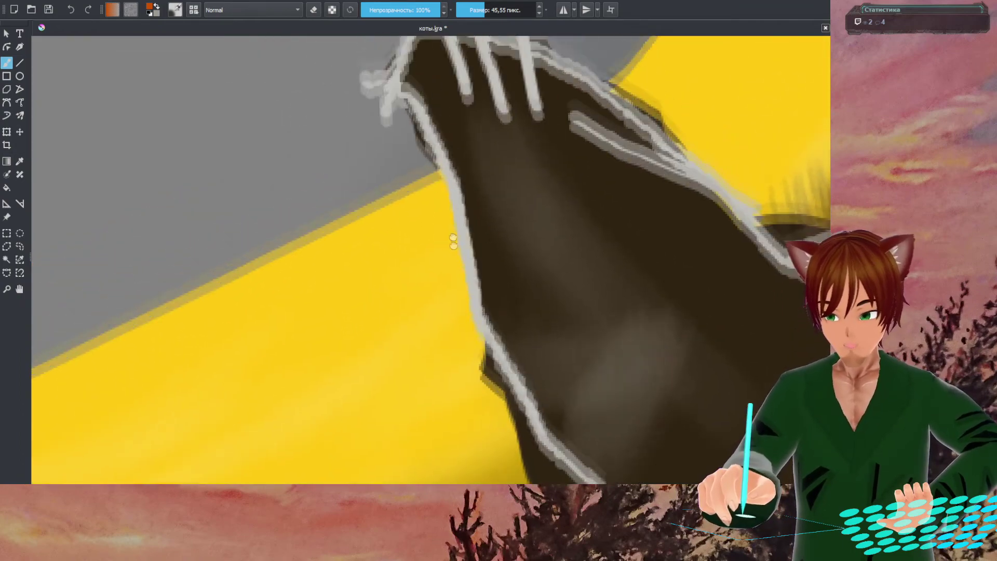
- Load the 86.85 px brush preset, undo a test dab, and switch it to eraser mode
{"action": "right_click", "coordinate": [367, 222]}
{"action": "left_click", "coordinate": [306, 223]}
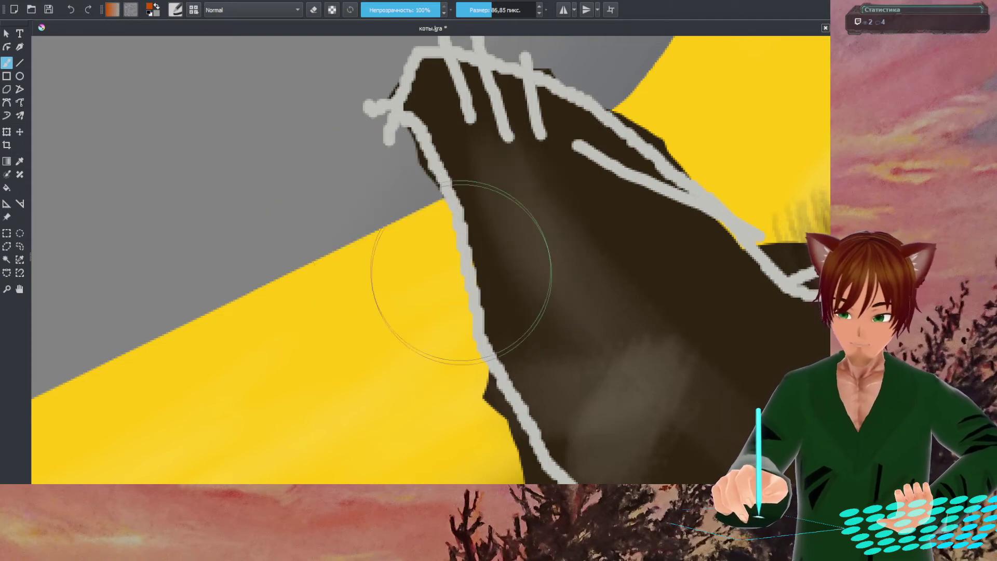
{"action": "left_click", "coordinate": [352, 195]}
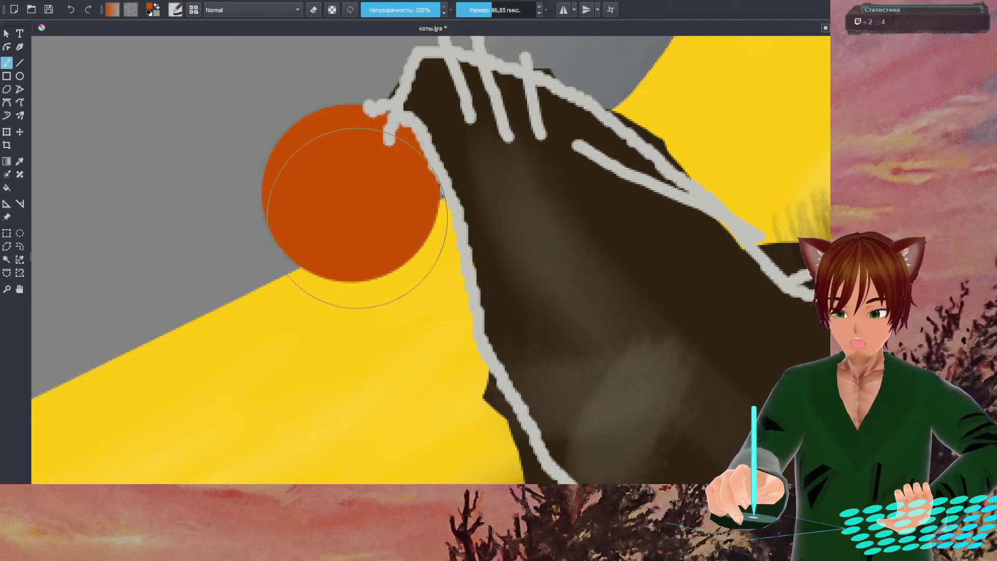
{"action": "key", "text": "ctrl+z"}
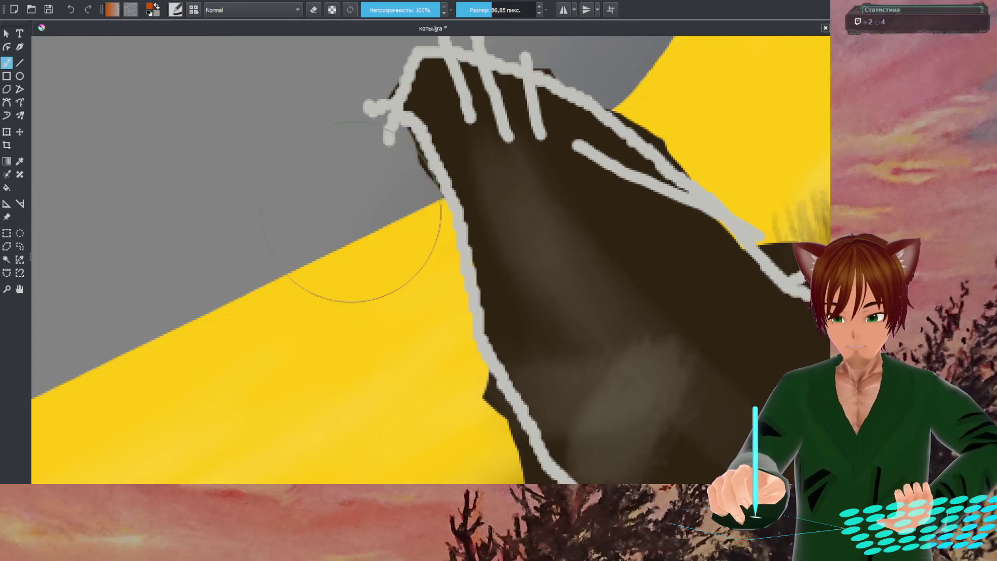
{"action": "right_click", "coordinate": [350, 214]}
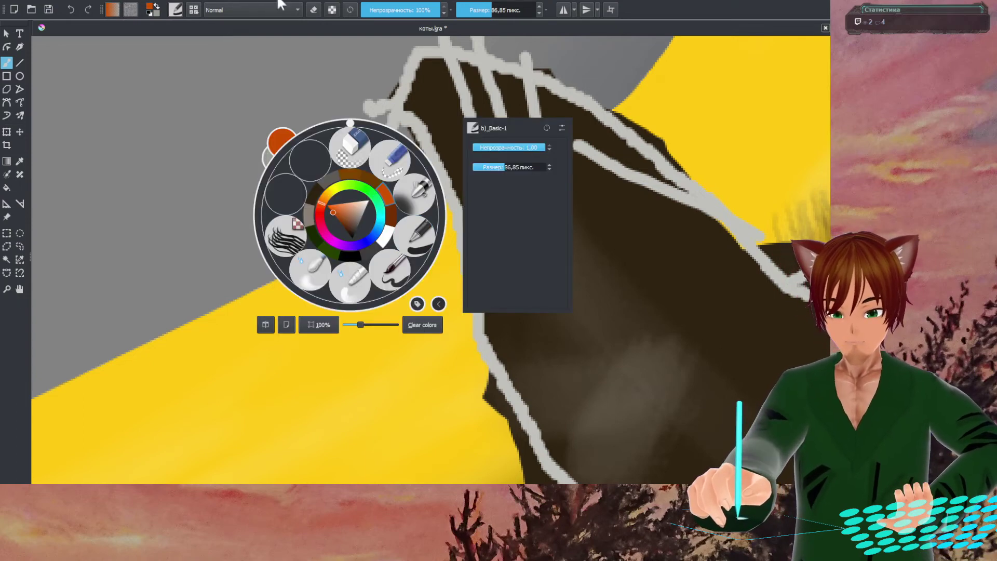
{"action": "left_click", "coordinate": [315, 10]}
{"action": "left_click", "coordinate": [319, 161]}
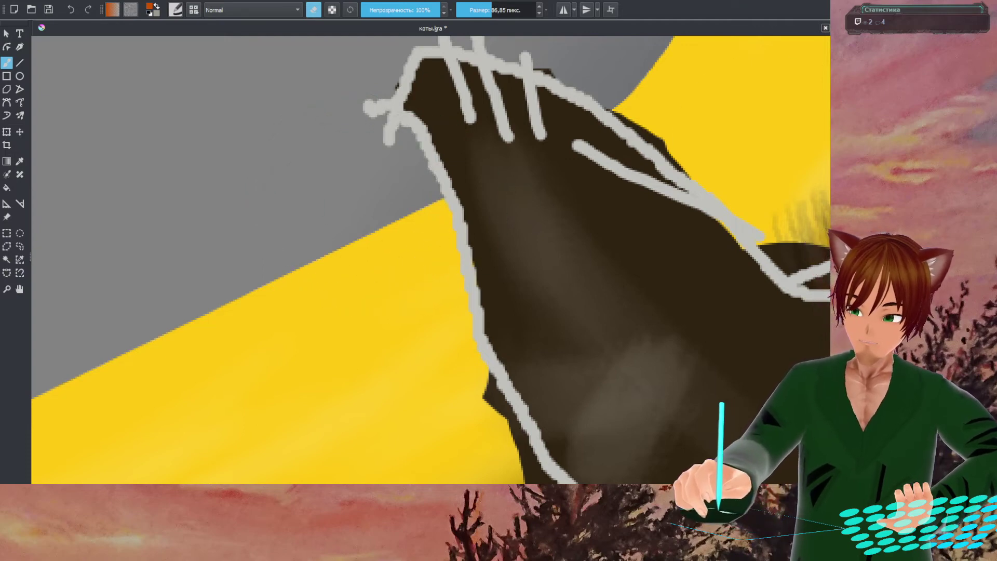
- Hide the grey outline strokes over the cat and pan up along the ear
{"action": "key", "text": "ctrl+z"}
{"action": "left_click_drag", "start_coordinate": [378, 283], "coordinate": [372, 223]}
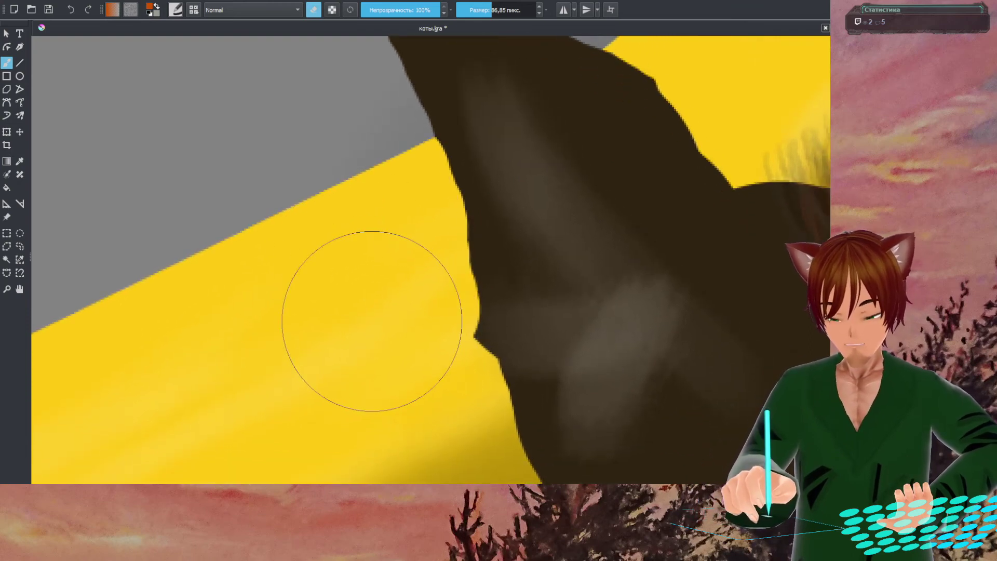
{"action": "scroll", "coordinate": [413, 250], "scroll_direction": "up", "scroll_amount": 3}
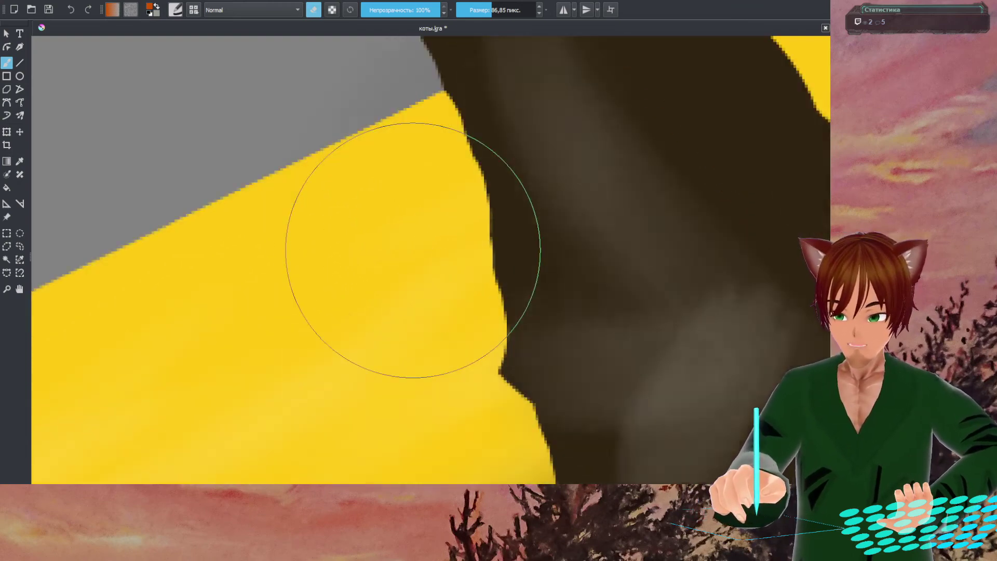
{"action": "scroll", "coordinate": [413, 250], "scroll_direction": "down", "scroll_amount": 4}
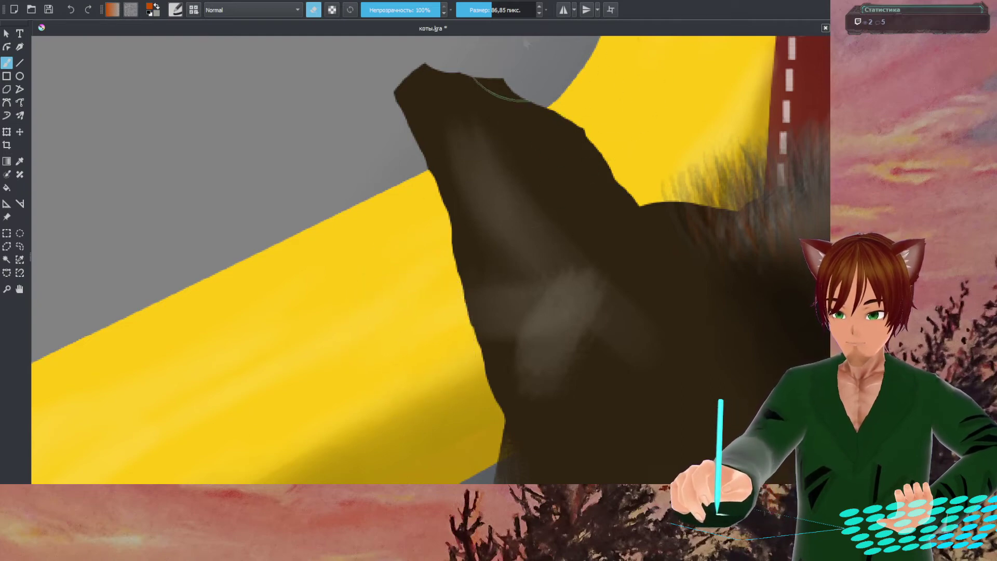
- Try erasing a rounded bite from the ear edge, undo it, then pan to the back fur
{"action": "mouse_move", "coordinate": [501, 100]}
{"action": "left_mouse_down"}
{"action": "mouse_move", "coordinate": [607, 149]}
{"action": "mouse_move", "coordinate": [465, 287]}
{"action": "left_mouse_up"}
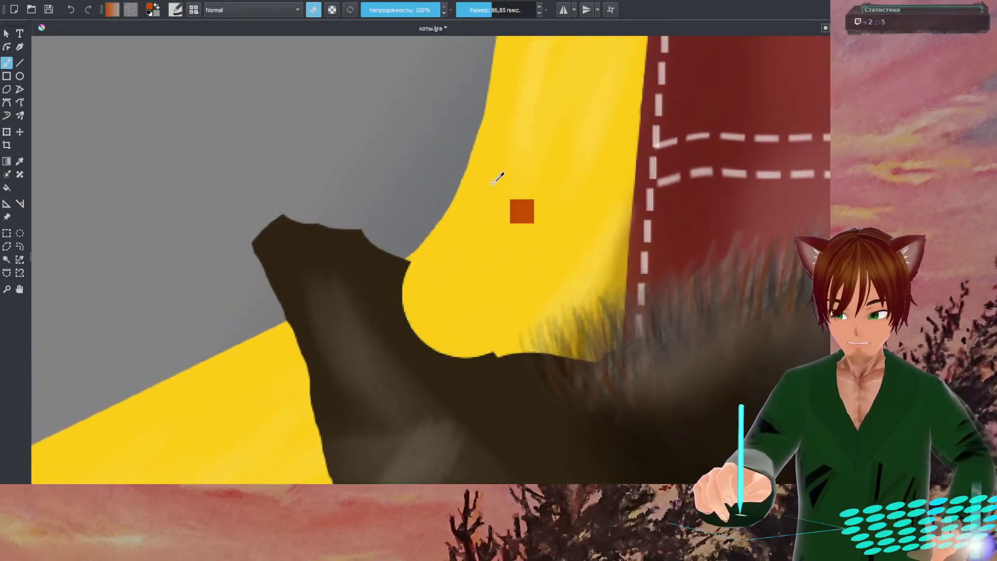
{"action": "key", "text": "ctrl+z"}
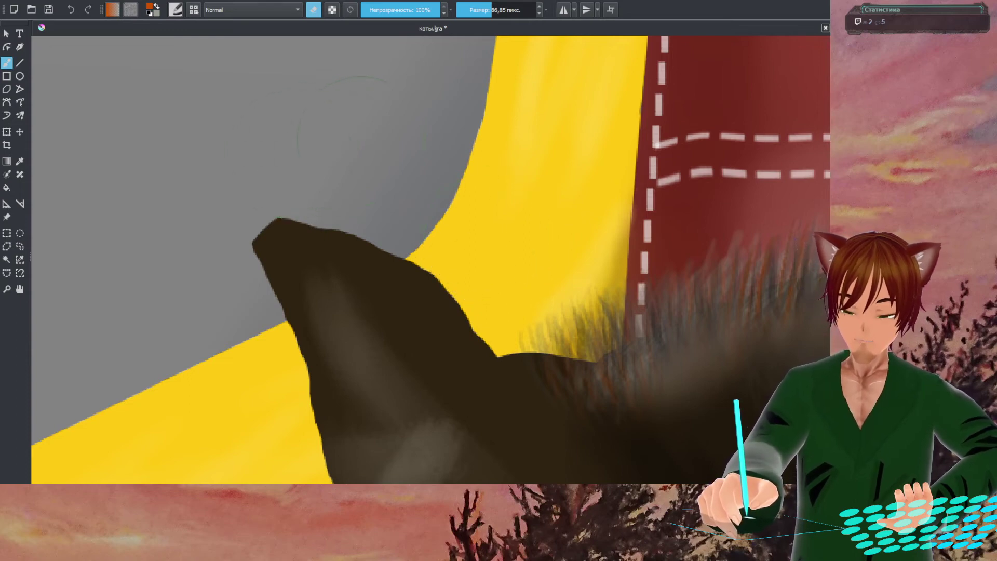
{"action": "right_click", "coordinate": [623, 190]}
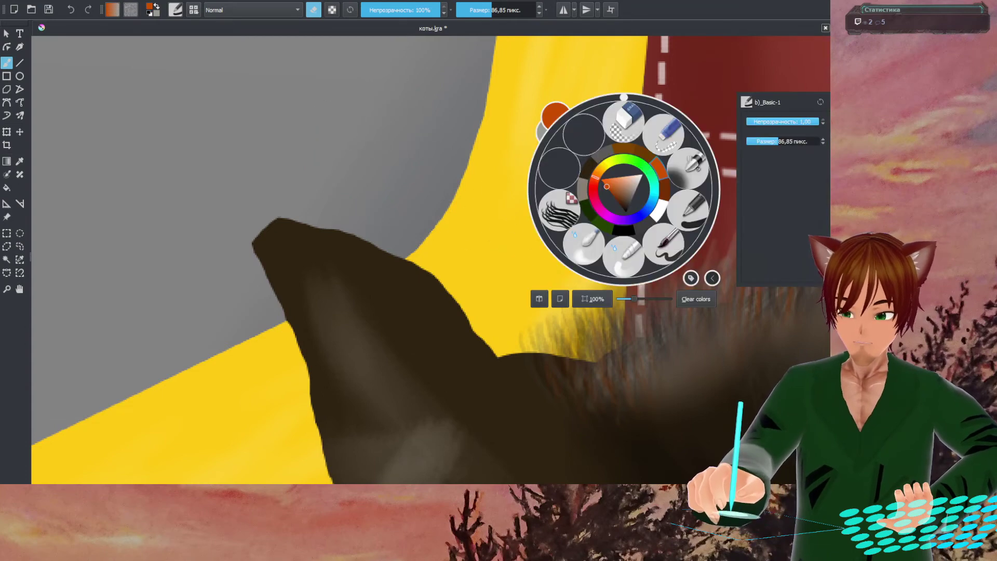
{"action": "left_click", "coordinate": [457, 171]}
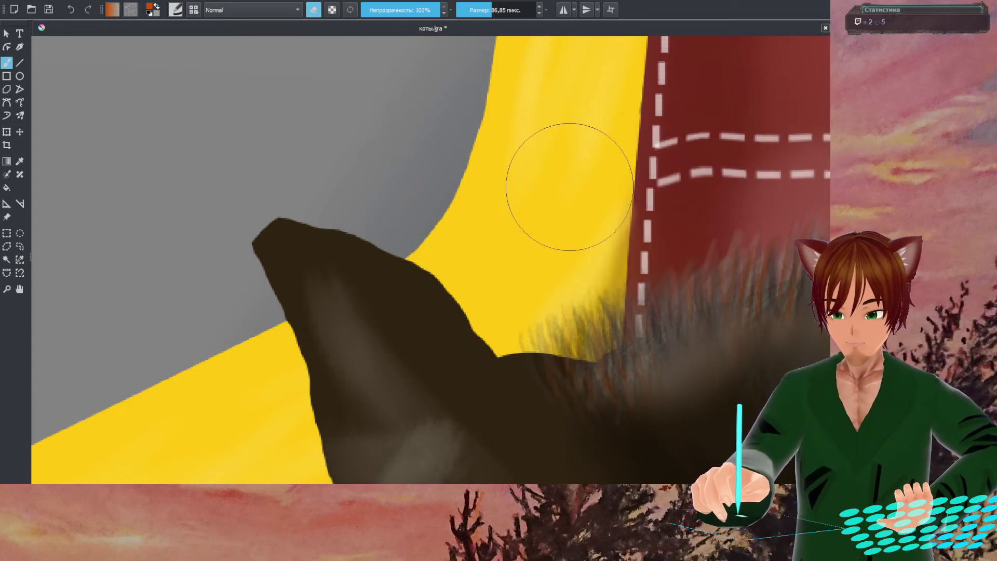
{"action": "mouse_move", "coordinate": [552, 179]}
{"action": "left_mouse_down"}
{"action": "mouse_move", "coordinate": [457, 101]}
{"action": "mouse_move", "coordinate": [233, 100]}
{"action": "mouse_move", "coordinate": [217, 110]}
{"action": "mouse_move", "coordinate": [397, 188]}
{"action": "mouse_move", "coordinate": [409, 73]}
{"action": "left_mouse_up"}
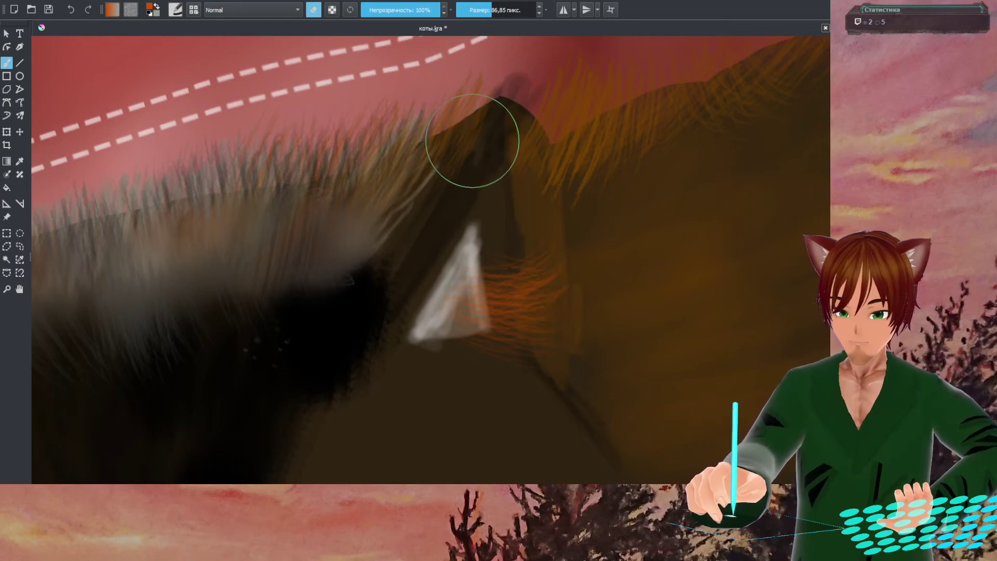
- Switch to the 45.55 px b)_Airbrush_Soft preset from the pop-up palette
{"action": "scroll", "coordinate": [475, 130], "scroll_direction": "down", "scroll_amount": 5}
{"action": "scroll", "coordinate": [475, 111], "scroll_direction": "up", "scroll_amount": 7}
{"action": "scroll", "coordinate": [474, 126], "scroll_direction": "down", "scroll_amount": 2}
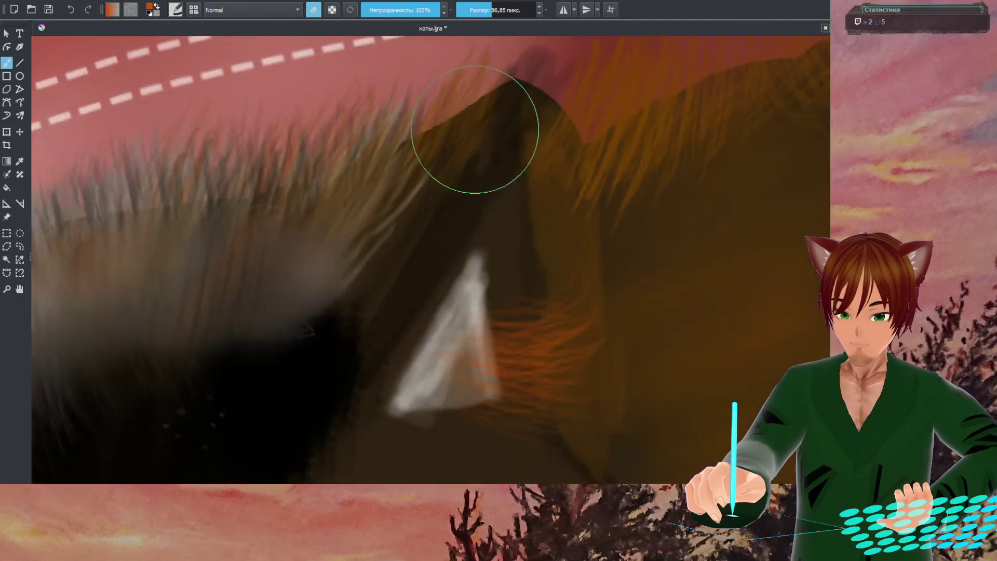
{"action": "right_click", "coordinate": [453, 144]}
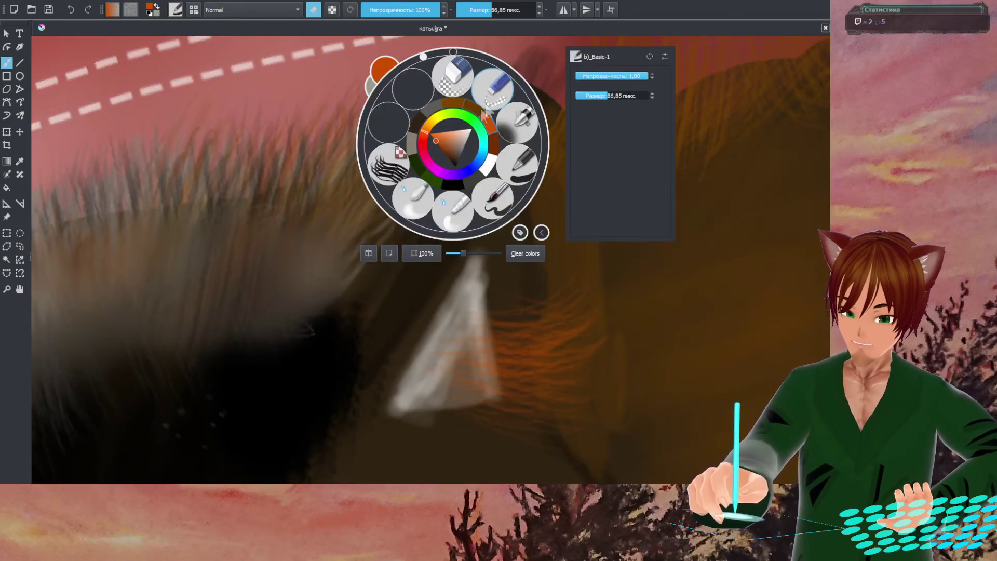
{"action": "left_click", "coordinate": [516, 117]}
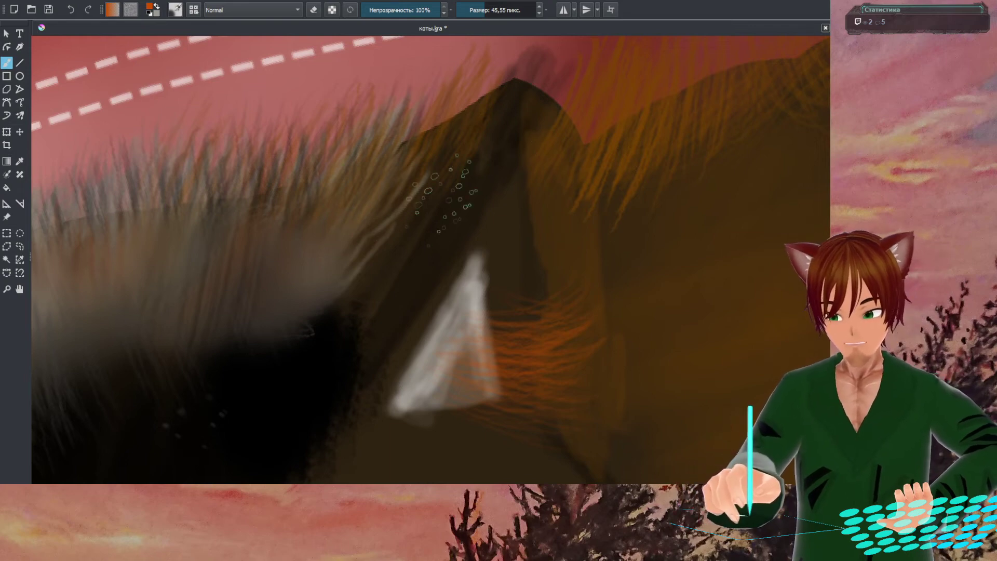
- Pan the view left and up along the cat's ear
{"action": "left_click_drag", "start_coordinate": [624, 359], "coordinate": [582, 372]}
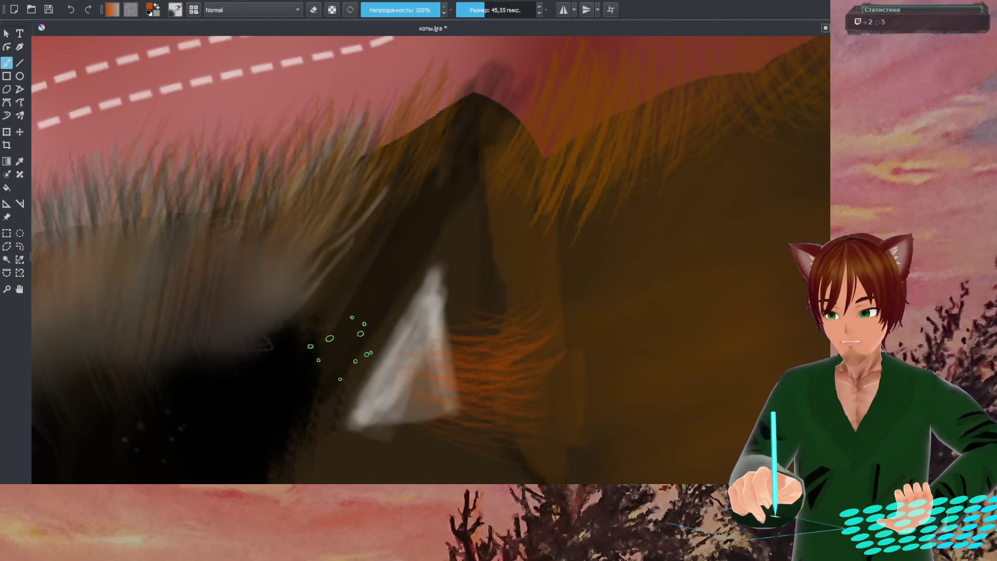
{"action": "mouse_move", "coordinate": [428, 313]}
{"action": "left_mouse_down"}
{"action": "mouse_move", "coordinate": [390, 261]}
{"action": "mouse_move", "coordinate": [390, 357]}
{"action": "left_mouse_up"}
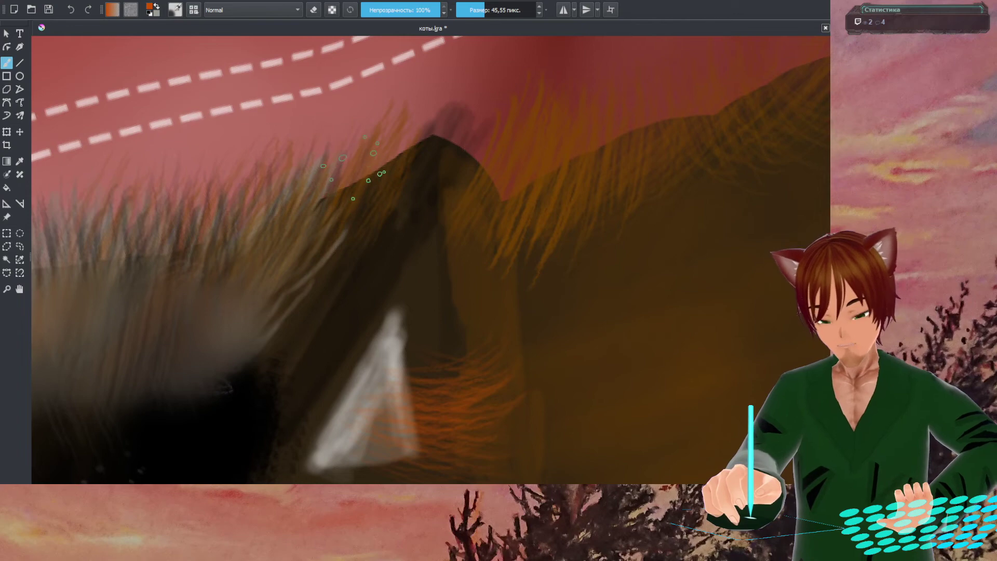
{"action": "right_click", "coordinate": [354, 167]}
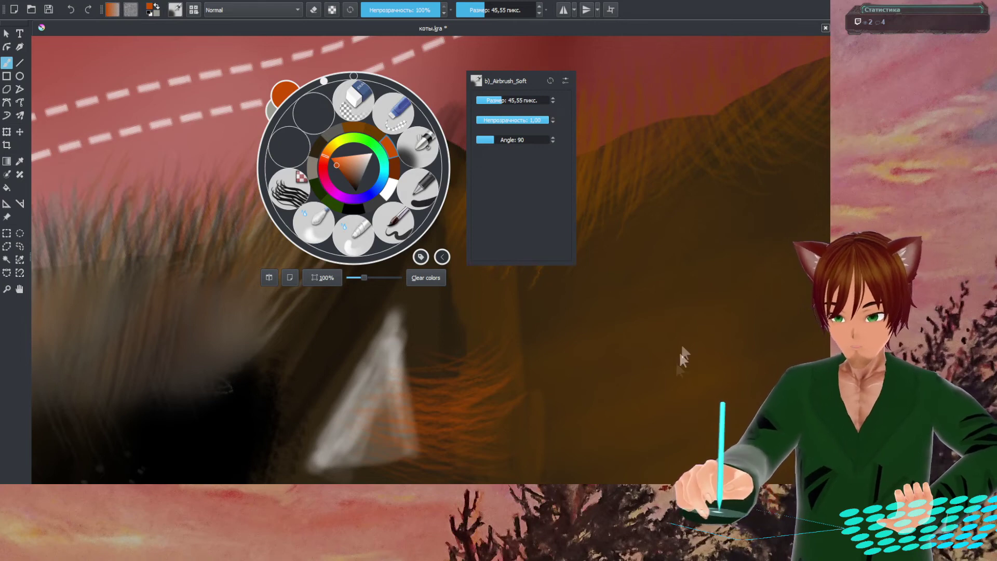
- Pick the recently used brown and lower the brush opacity to 60%
{"action": "left_click", "coordinate": [652, 411]}
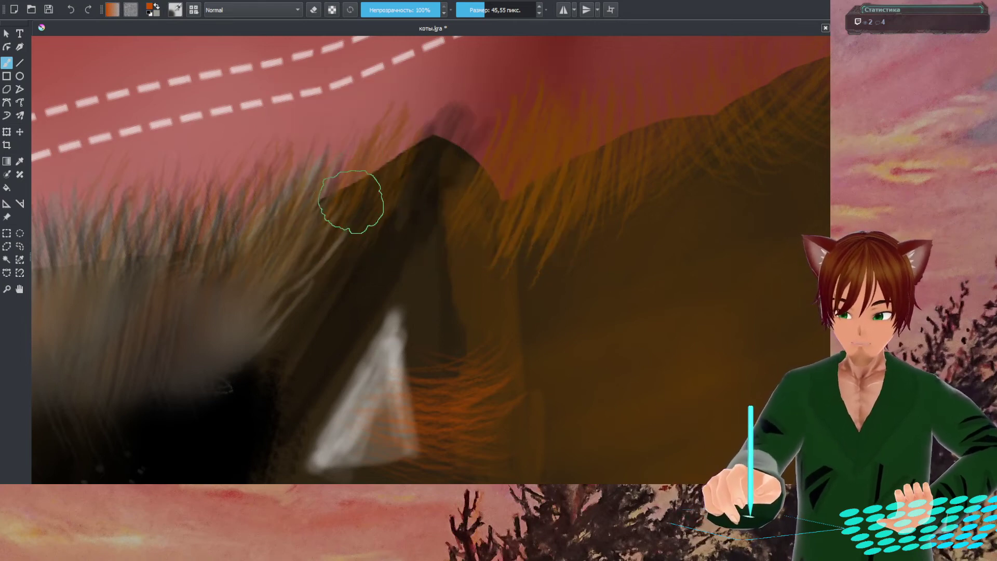
{"action": "right_click", "coordinate": [351, 202]}
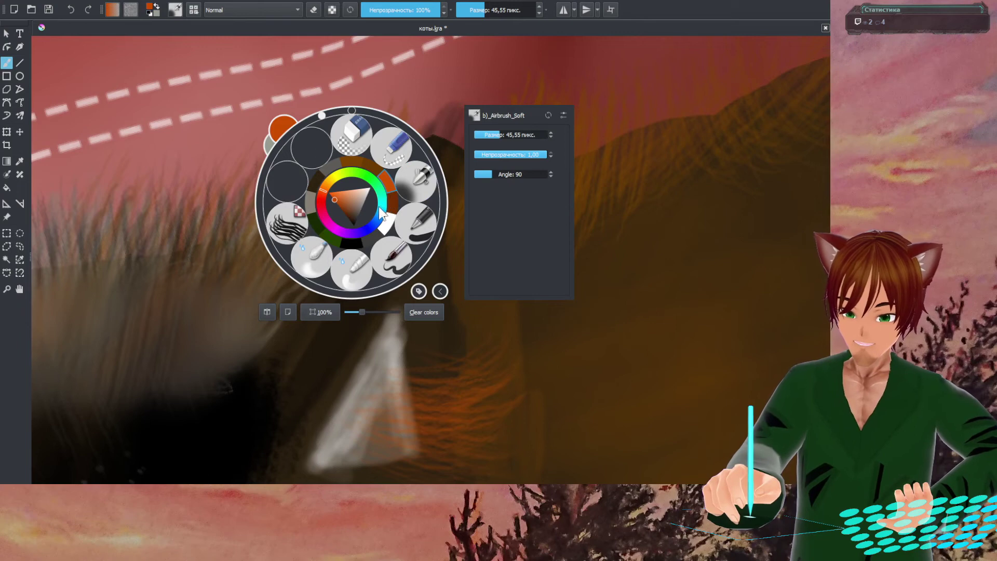
{"action": "left_click", "coordinate": [356, 165]}
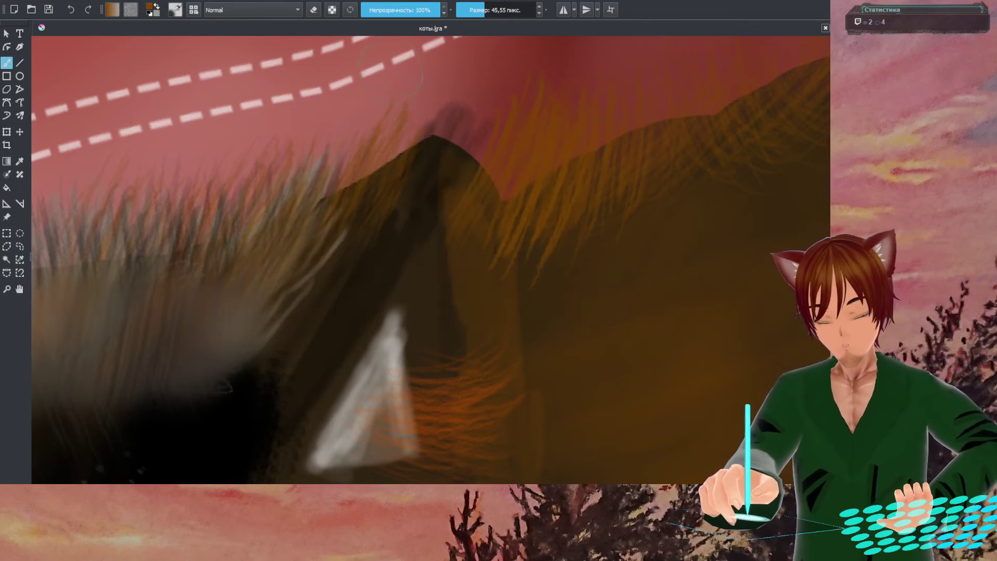
{"action": "left_click", "coordinate": [409, 9]}
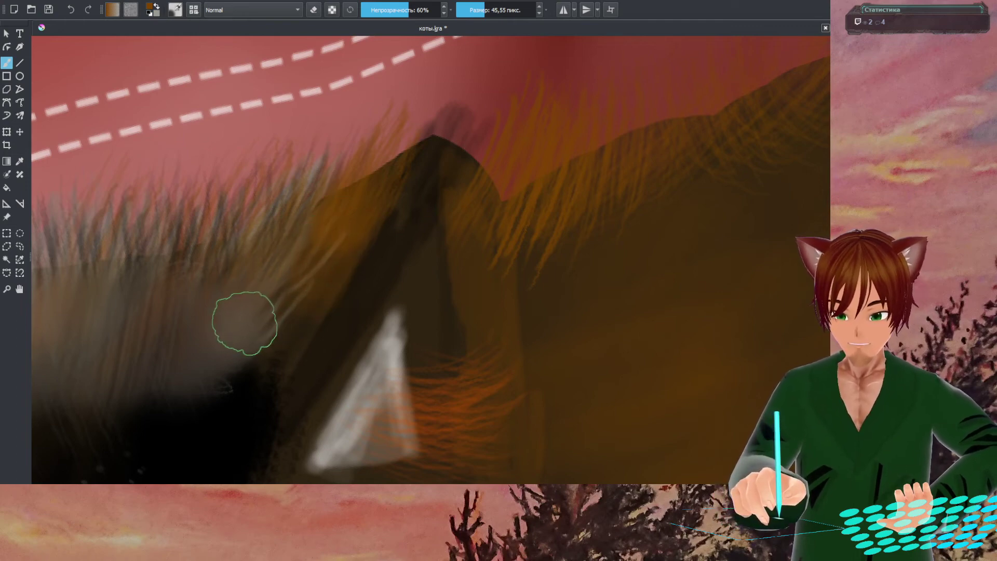
- Airbrush soft orange-brown over the fur left of the ear, then zoom out
{"action": "mouse_move", "coordinate": [248, 318]}
{"action": "left_mouse_down"}
{"action": "mouse_move", "coordinate": [280, 300]}
{"action": "mouse_move", "coordinate": [203, 358]}
{"action": "mouse_move", "coordinate": [282, 284]}
{"action": "mouse_move", "coordinate": [274, 298]}
{"action": "mouse_move", "coordinate": [332, 226]}
{"action": "mouse_move", "coordinate": [305, 278]}
{"action": "mouse_move", "coordinate": [379, 146]}
{"action": "mouse_move", "coordinate": [347, 218]}
{"action": "mouse_move", "coordinate": [321, 237]}
{"action": "mouse_move", "coordinate": [371, 152]}
{"action": "mouse_move", "coordinate": [350, 206]}
{"action": "mouse_move", "coordinate": [278, 284]}
{"action": "mouse_move", "coordinate": [317, 256]}
{"action": "mouse_move", "coordinate": [256, 308]}
{"action": "mouse_move", "coordinate": [284, 297]}
{"action": "mouse_move", "coordinate": [207, 359]}
{"action": "mouse_move", "coordinate": [178, 369]}
{"action": "mouse_move", "coordinate": [278, 286]}
{"action": "mouse_move", "coordinate": [304, 277]}
{"action": "mouse_move", "coordinate": [371, 145]}
{"action": "mouse_move", "coordinate": [353, 179]}
{"action": "mouse_move", "coordinate": [370, 178]}
{"action": "mouse_move", "coordinate": [412, 221]}
{"action": "mouse_move", "coordinate": [359, 106]}
{"action": "mouse_move", "coordinate": [345, 240]}
{"action": "left_mouse_up"}
{"action": "left_click_drag", "start_coordinate": [347, 290], "coordinate": [344, 245]}
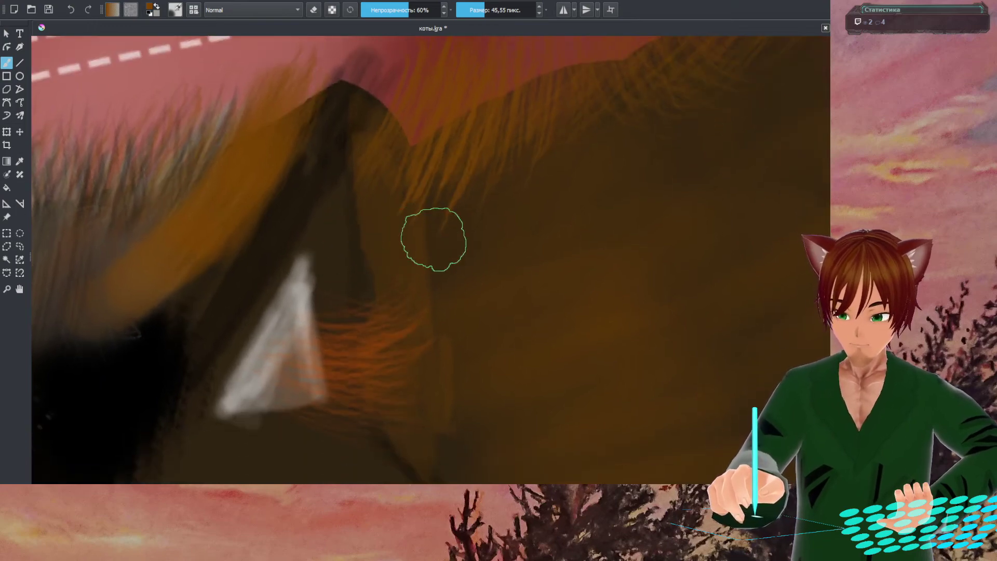
{"action": "left_click_drag", "start_coordinate": [443, 231], "coordinate": [429, 223]}
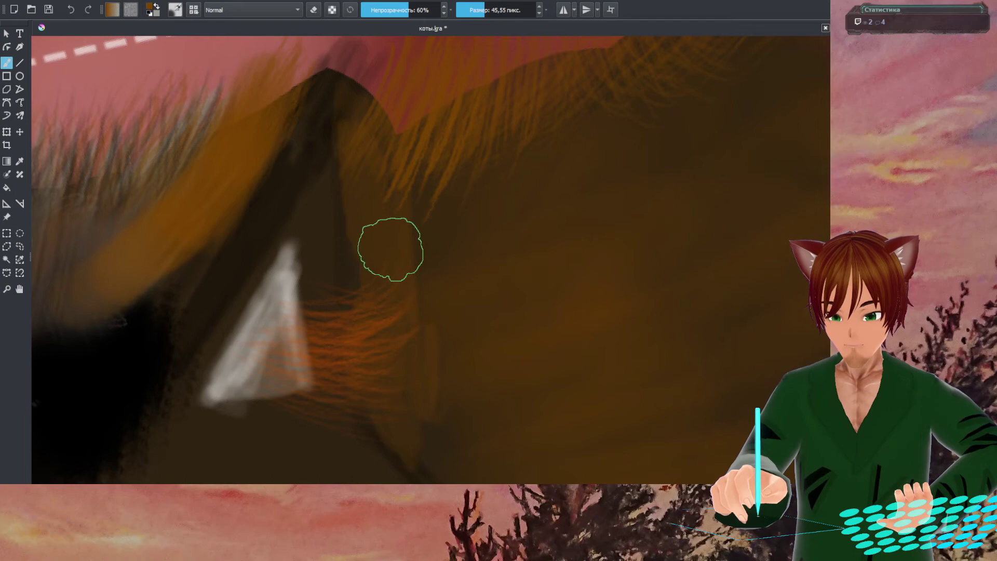
{"action": "scroll", "coordinate": [390, 249], "scroll_direction": "down", "scroll_amount": 5}
{"action": "right_click", "coordinate": [384, 248]}
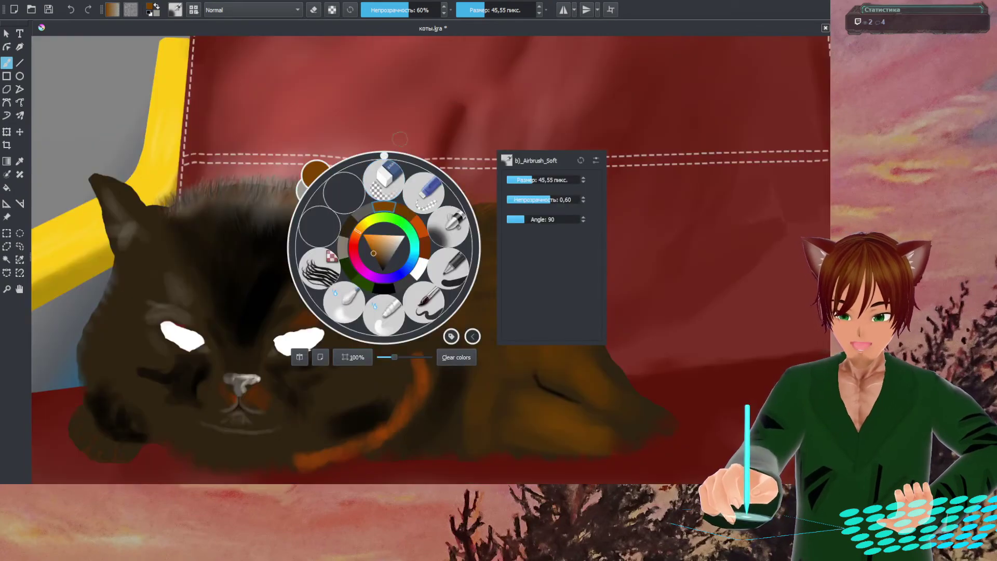
- Soften the ear's right edge with orange paint and recentre the ear
{"action": "left_click", "coordinate": [387, 177]}
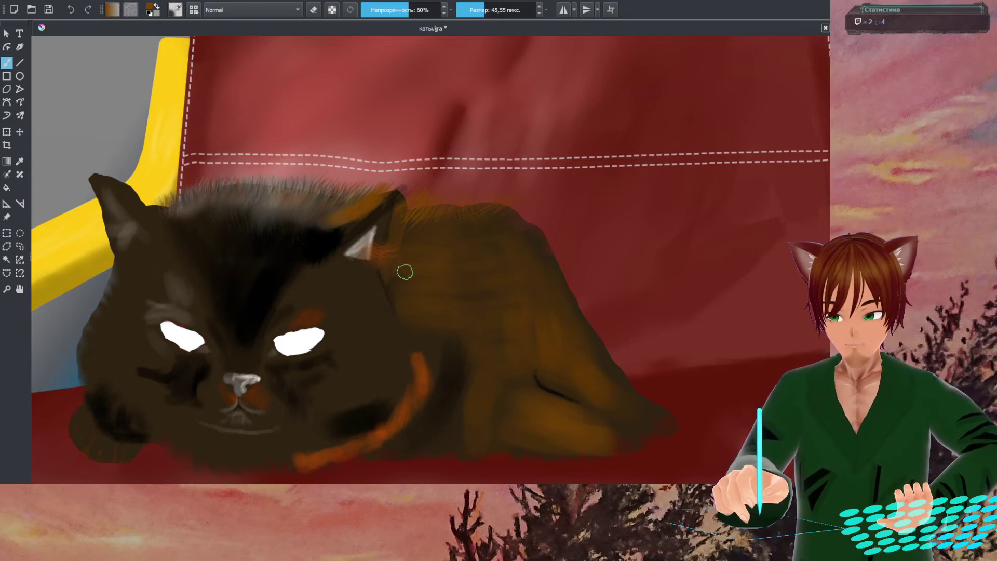
{"action": "scroll", "coordinate": [405, 272], "scroll_direction": "up", "scroll_amount": 2}
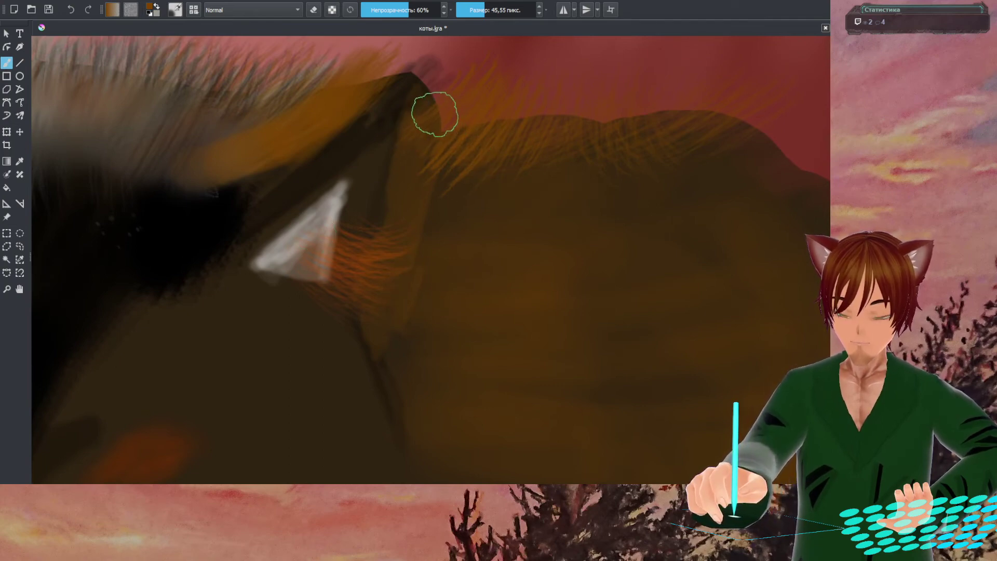
{"action": "mouse_move", "coordinate": [432, 118]}
{"action": "left_mouse_down"}
{"action": "mouse_move", "coordinate": [432, 200]}
{"action": "mouse_move", "coordinate": [430, 147]}
{"action": "mouse_move", "coordinate": [427, 211]}
{"action": "mouse_move", "coordinate": [428, 167]}
{"action": "mouse_move", "coordinate": [405, 281]}
{"action": "mouse_move", "coordinate": [423, 213]}
{"action": "mouse_move", "coordinate": [400, 232]}
{"action": "mouse_move", "coordinate": [374, 315]}
{"action": "mouse_move", "coordinate": [376, 291]}
{"action": "mouse_move", "coordinate": [368, 296]}
{"action": "mouse_move", "coordinate": [372, 309]}
{"action": "mouse_move", "coordinate": [385, 289]}
{"action": "mouse_move", "coordinate": [375, 318]}
{"action": "mouse_move", "coordinate": [427, 187]}
{"action": "mouse_move", "coordinate": [432, 100]}
{"action": "mouse_move", "coordinate": [443, 101]}
{"action": "mouse_move", "coordinate": [452, 198]}
{"action": "mouse_move", "coordinate": [409, 311]}
{"action": "mouse_move", "coordinate": [412, 381]}
{"action": "mouse_move", "coordinate": [441, 349]}
{"action": "mouse_move", "coordinate": [452, 413]}
{"action": "left_mouse_up"}
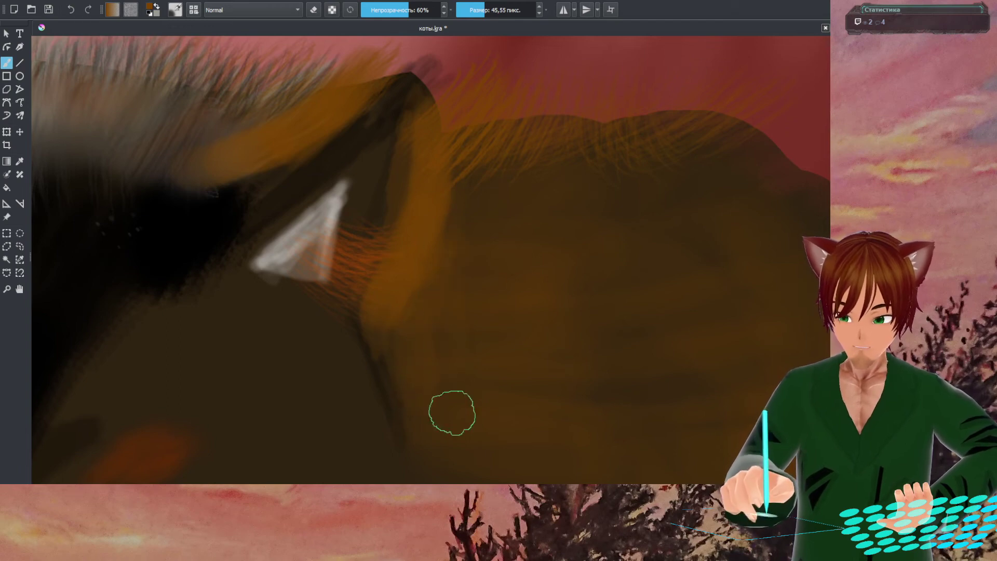
{"action": "mouse_move", "coordinate": [401, 290]}
{"action": "left_mouse_down"}
{"action": "mouse_move", "coordinate": [458, 338]}
{"action": "mouse_move", "coordinate": [517, 310]}
{"action": "left_mouse_up"}
- Load the k)_Blender_Blur preset at 100% opacity and set its size to 18.45 px
{"action": "right_click", "coordinate": [466, 283]}
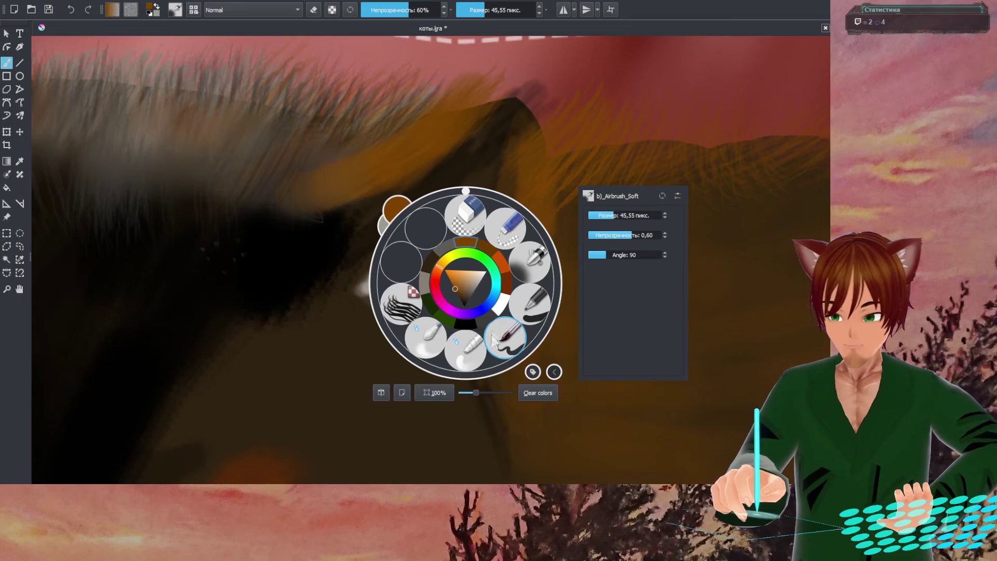
{"action": "left_click", "coordinate": [427, 336]}
{"action": "right_click", "coordinate": [508, 259]}
{"action": "left_click", "coordinate": [646, 191]}
{"action": "left_click", "coordinate": [652, 192]}
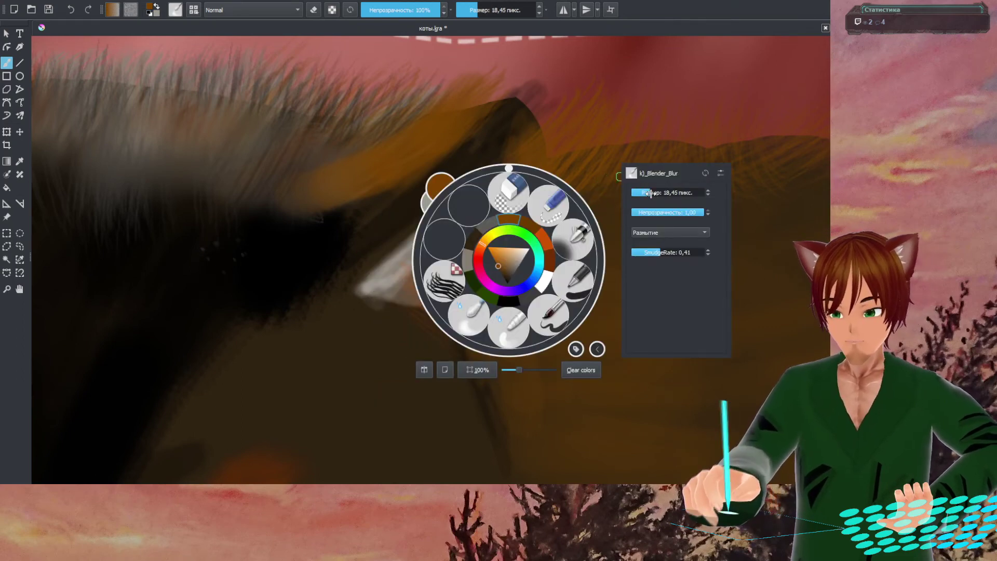
- Paint dark over the grey haze around the ear tip and switch the colour to black
{"action": "left_click", "coordinate": [606, 123]}
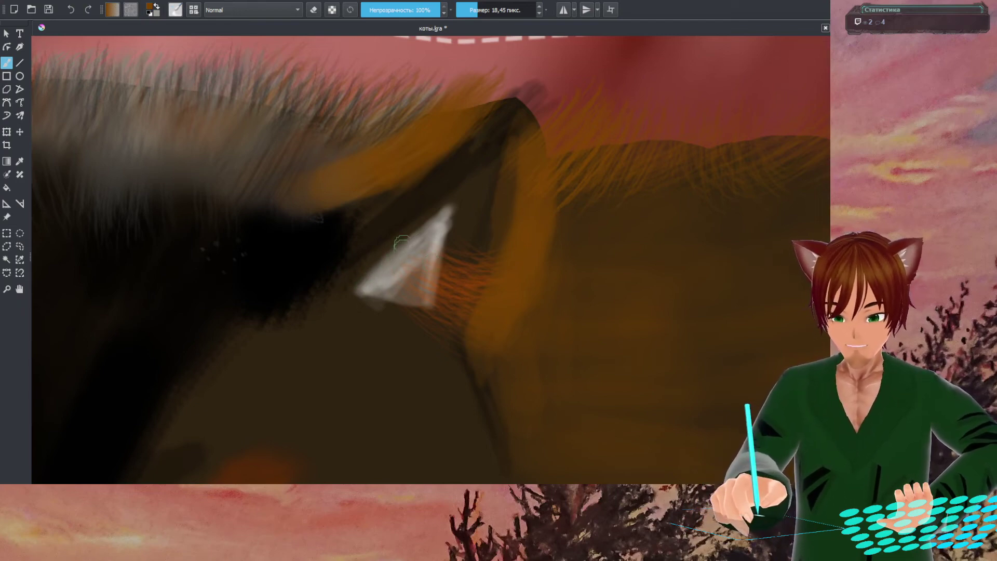
{"action": "left_click_drag", "start_coordinate": [448, 208], "coordinate": [467, 203]}
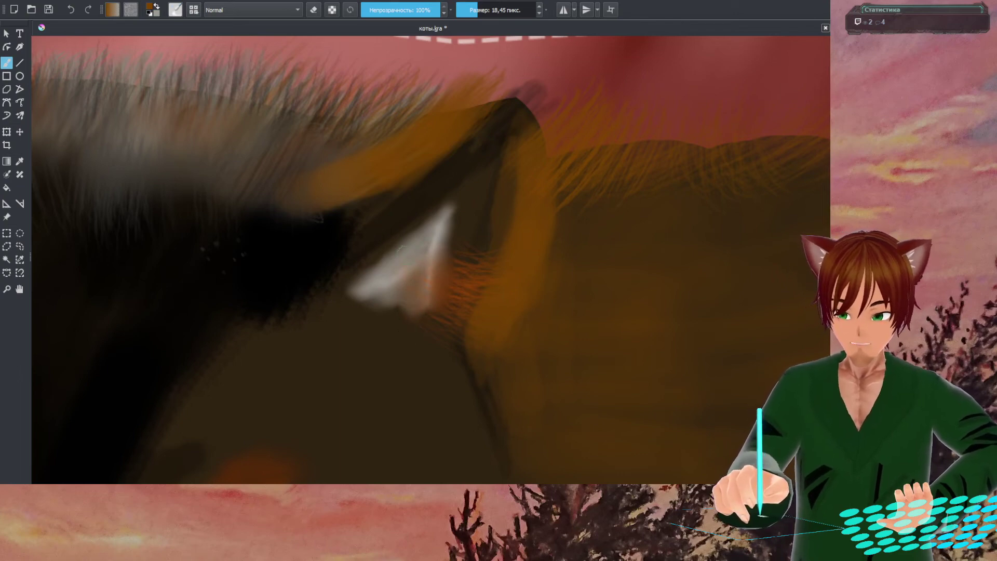
{"action": "right_click", "coordinate": [489, 150]}
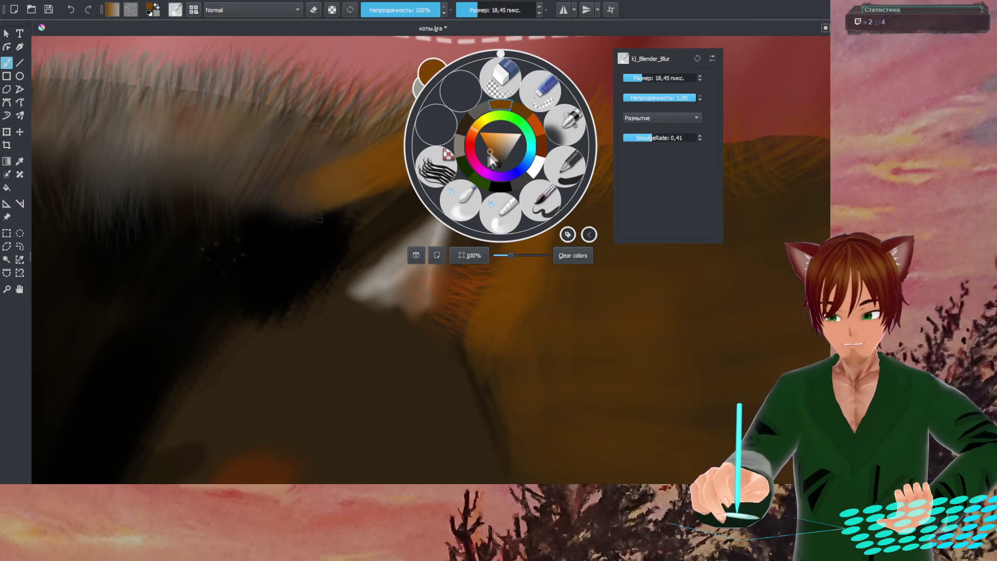
{"action": "left_click", "coordinate": [499, 182]}
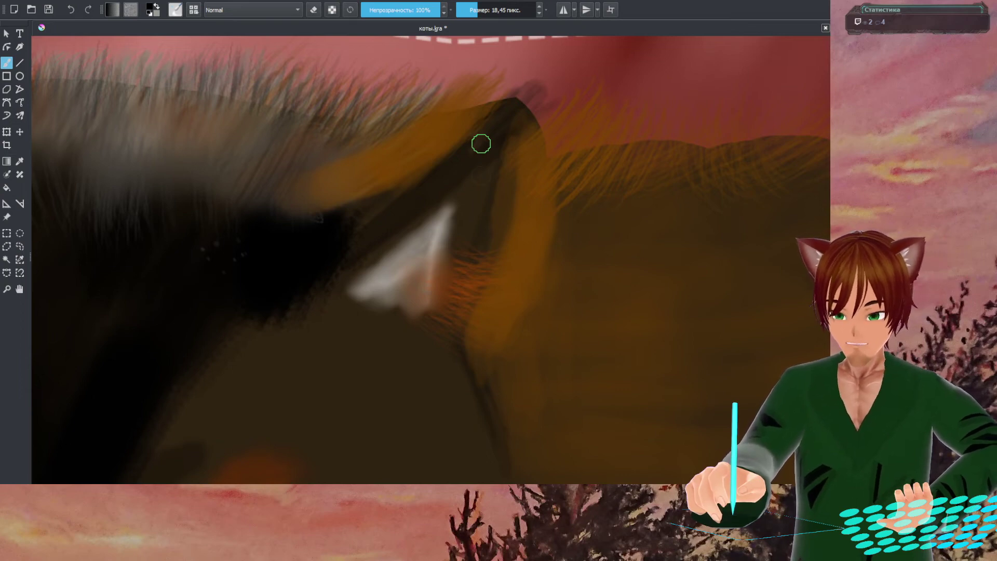
- Shrink the black brush to about 7 px
{"action": "right_click", "coordinate": [492, 145]}
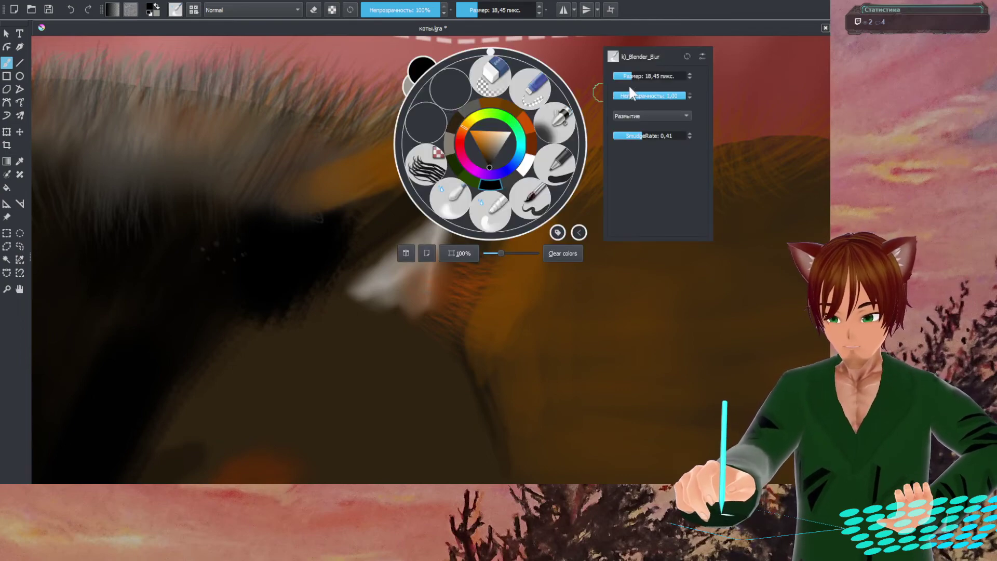
{"action": "left_click_drag", "start_coordinate": [630, 77], "coordinate": [627, 76]}
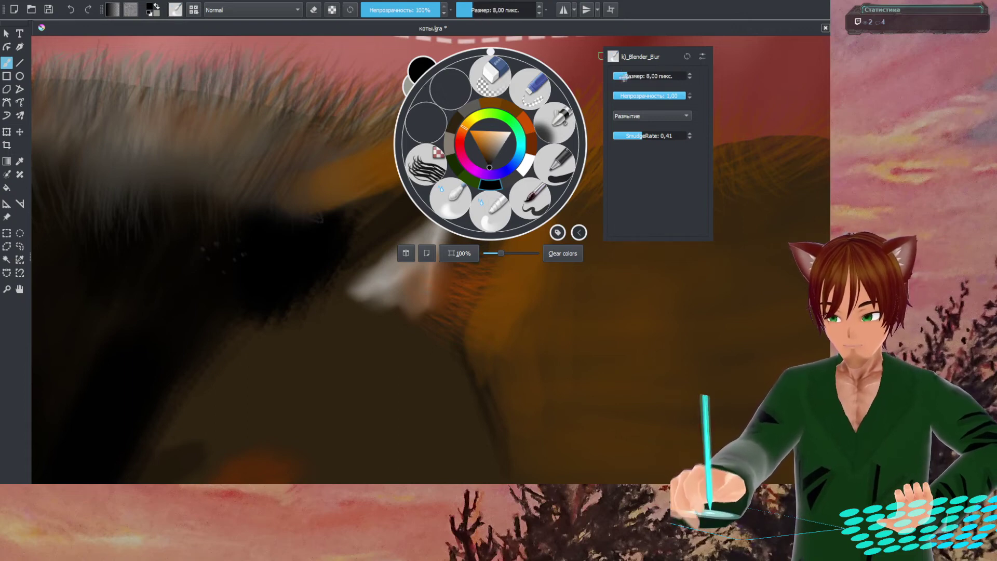
{"action": "left_click", "coordinate": [576, 62]}
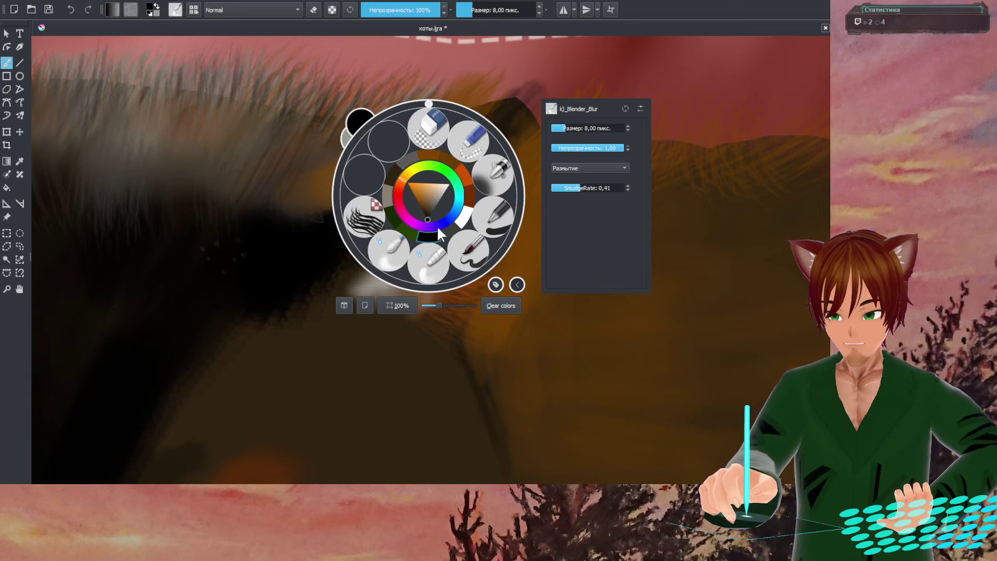
{"action": "left_click", "coordinate": [430, 243]}
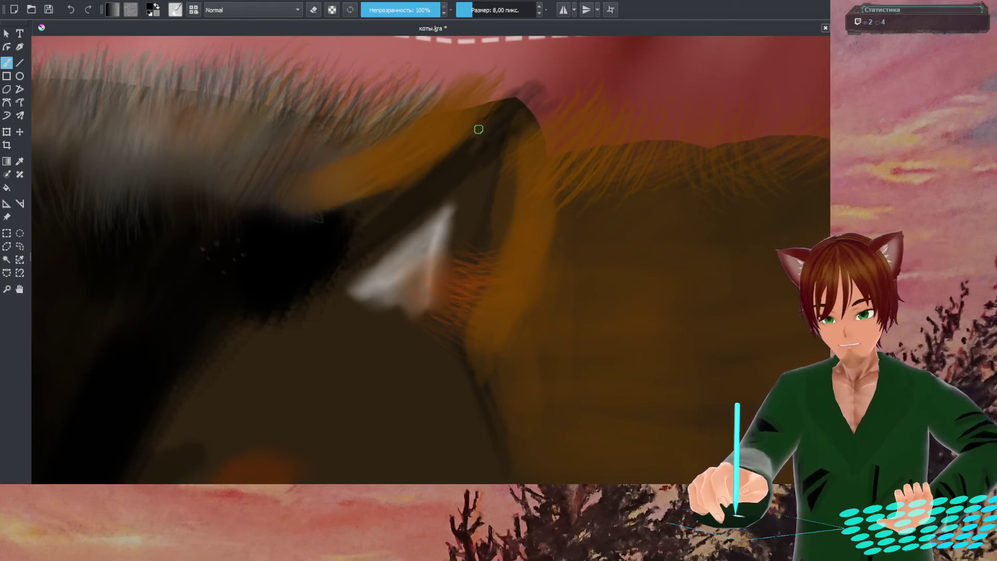
- Switch to b)_Airbrush_Soft at 60% opacity and reduce its size
{"action": "right_click", "coordinate": [479, 140]}
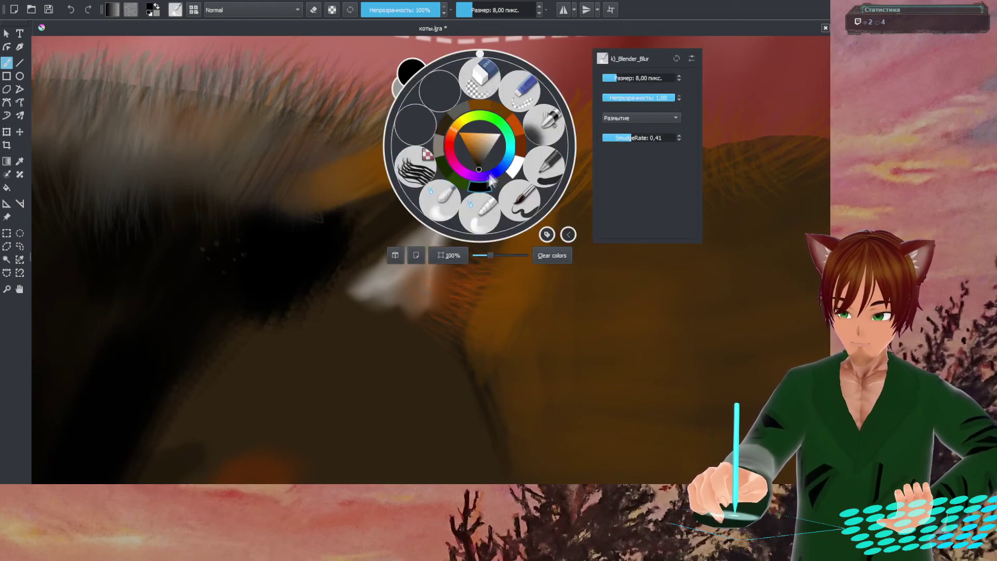
{"action": "left_click", "coordinate": [546, 124]}
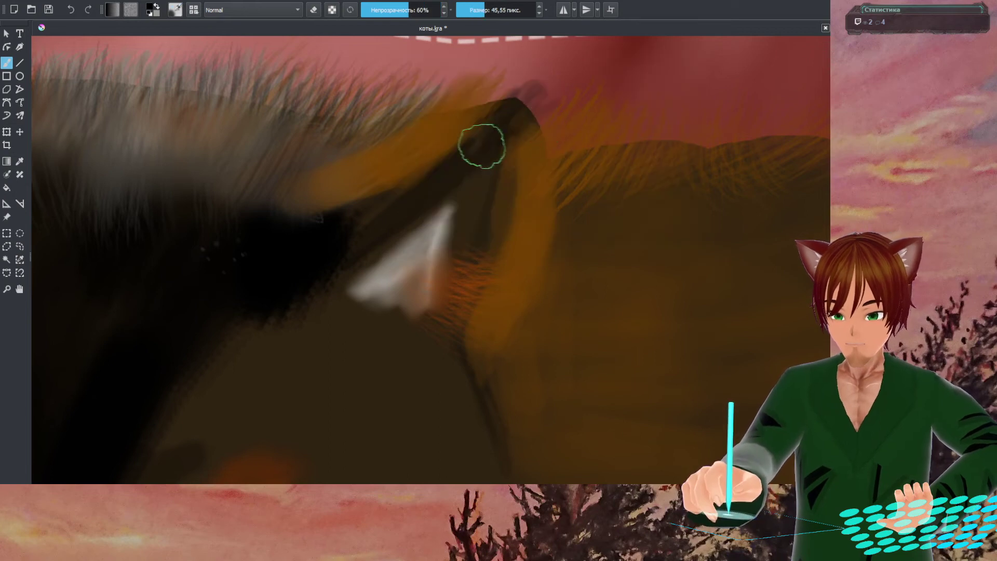
{"action": "right_click", "coordinate": [508, 144]}
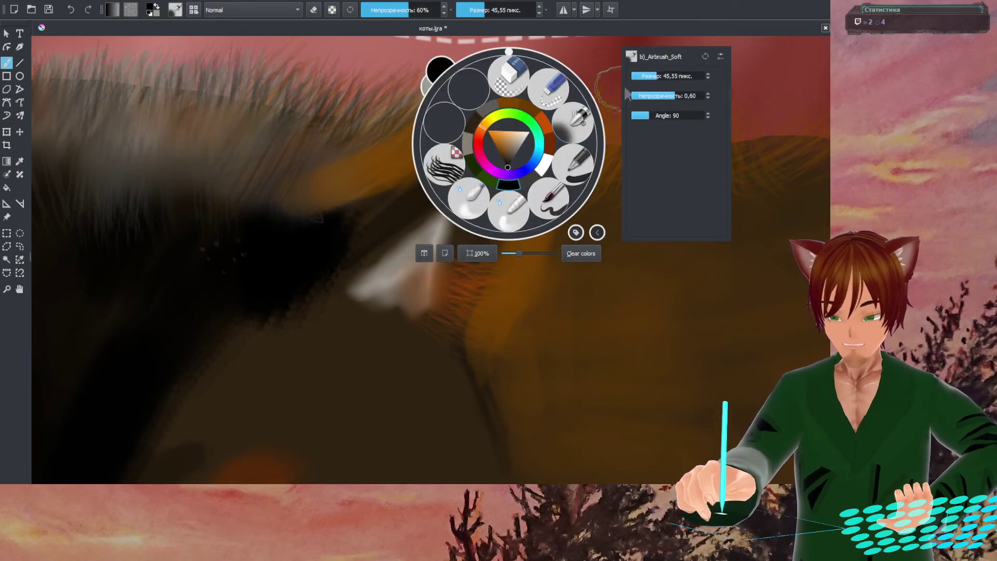
{"action": "mouse_move", "coordinate": [661, 76]}
{"action": "left_mouse_down"}
{"action": "mouse_move", "coordinate": [647, 77]}
{"action": "mouse_move", "coordinate": [656, 77]}
{"action": "left_mouse_up"}
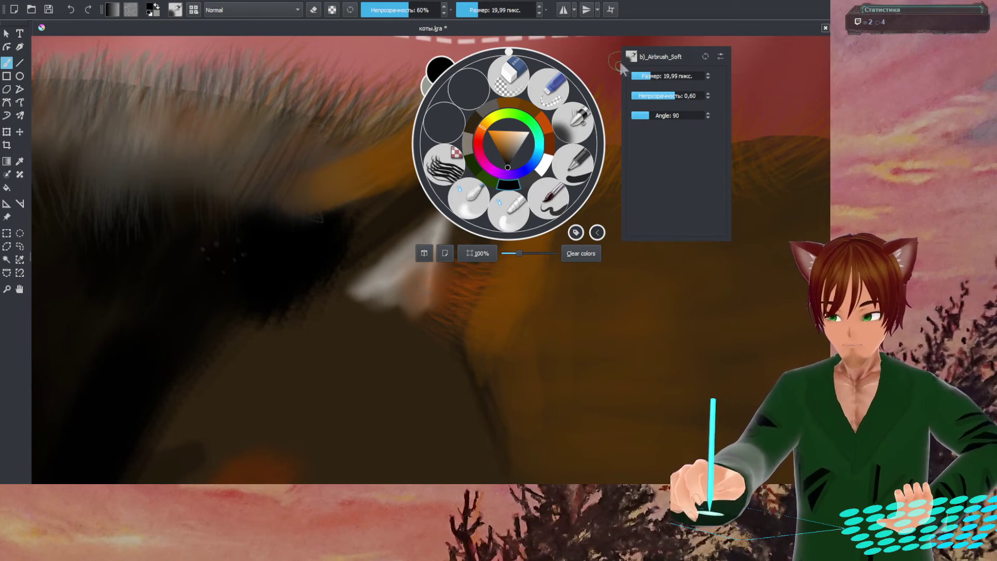
- Set the soft airbrush to 19.99 px and crisp up the black ear-tip edge
{"action": "left_click", "coordinate": [591, 55]}
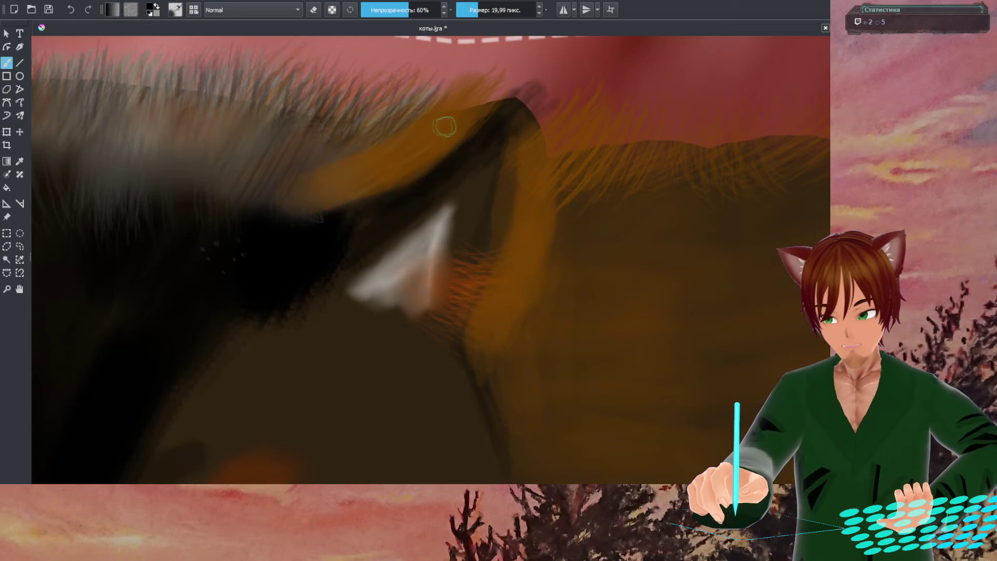
{"action": "right_click", "coordinate": [463, 122]}
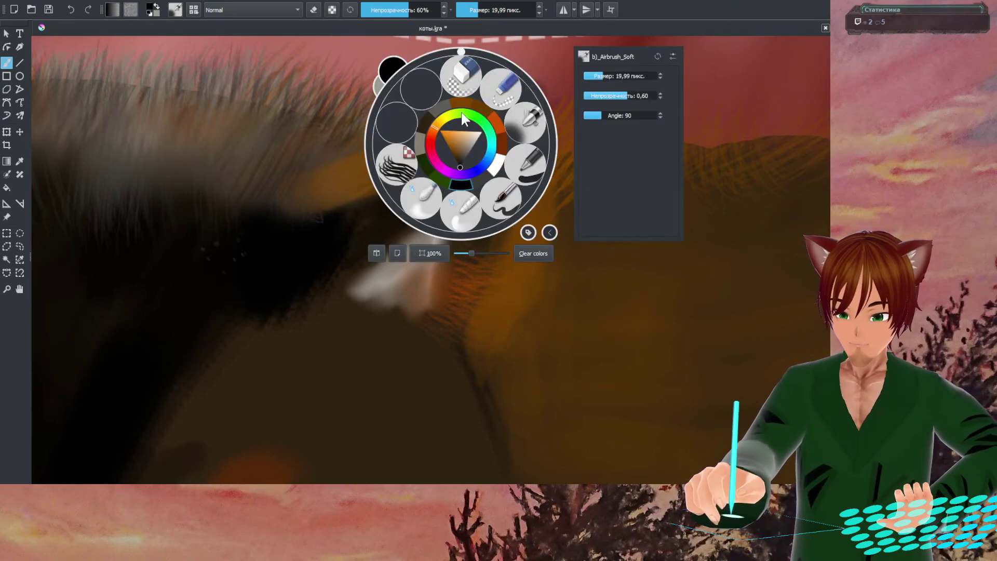
{"action": "left_click", "coordinate": [285, 29]}
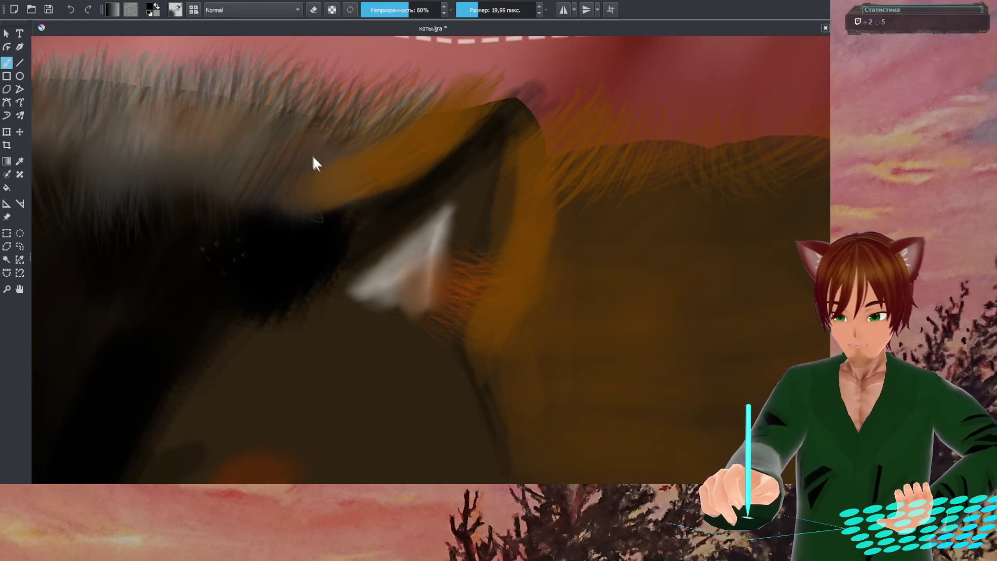
{"action": "right_click", "coordinate": [426, 351]}
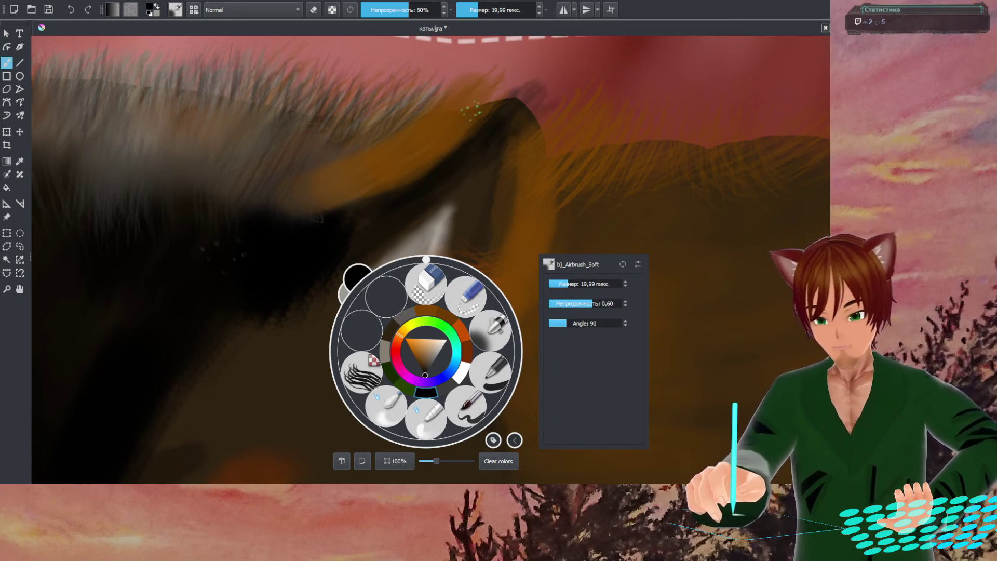
{"action": "left_click", "coordinate": [459, 117]}
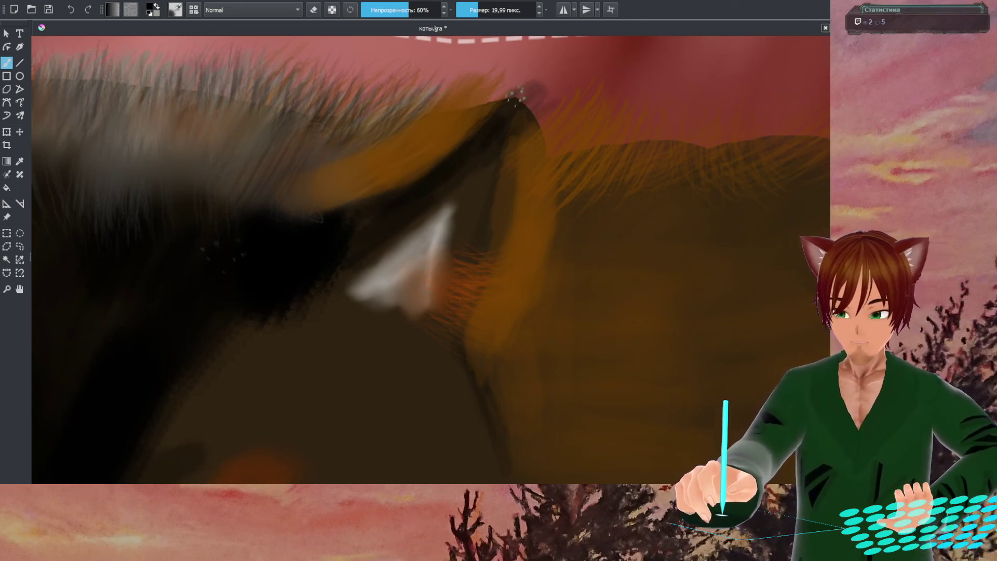
{"action": "right_click", "coordinate": [514, 97]}
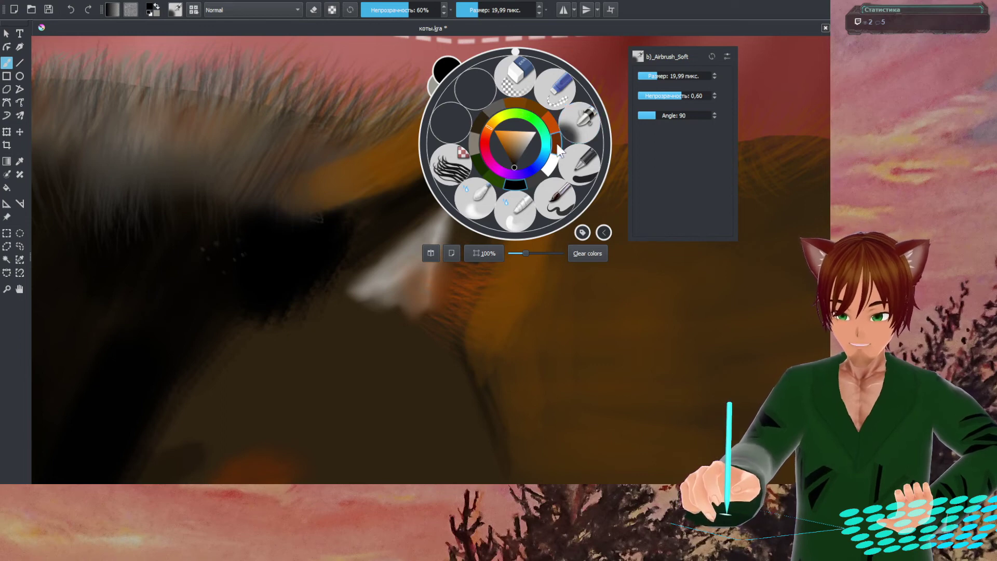
- Switch to brown-orange paint at 100% opacity with eraser mode off
{"action": "left_click", "coordinate": [559, 149]}
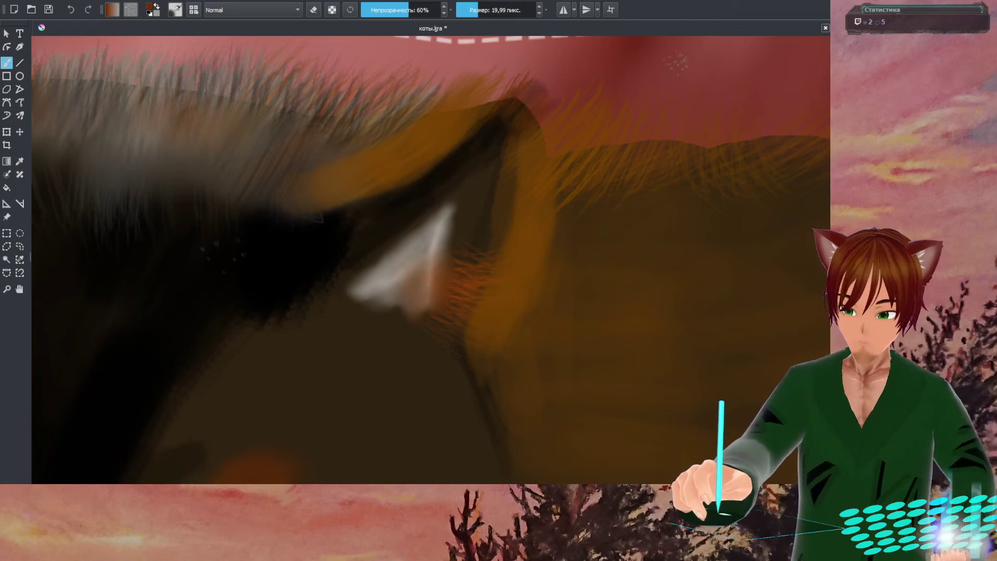
{"action": "left_click_drag", "start_coordinate": [415, 10], "coordinate": [447, 11]}
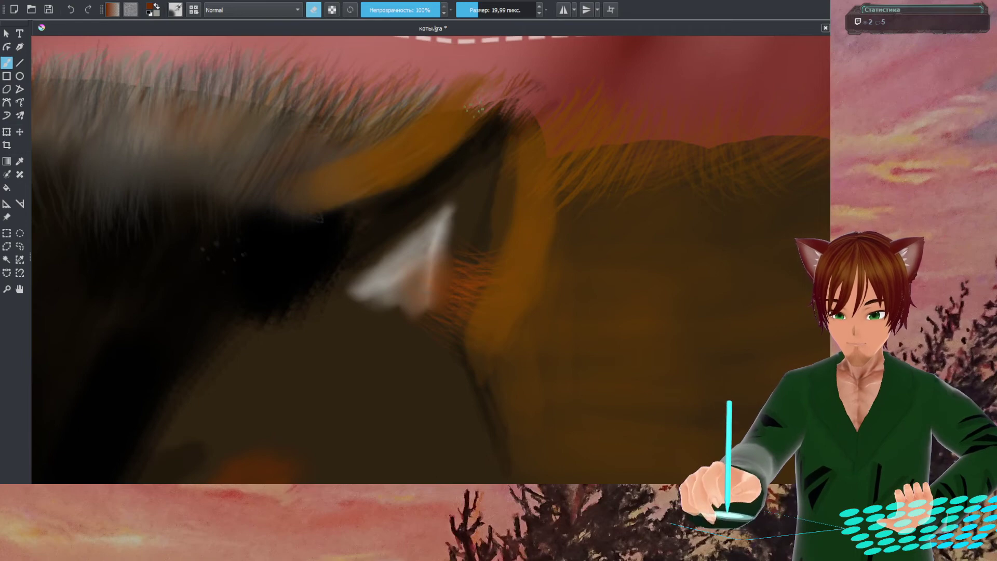
{"action": "right_click", "coordinate": [518, 94]}
{"action": "key", "text": "e"}
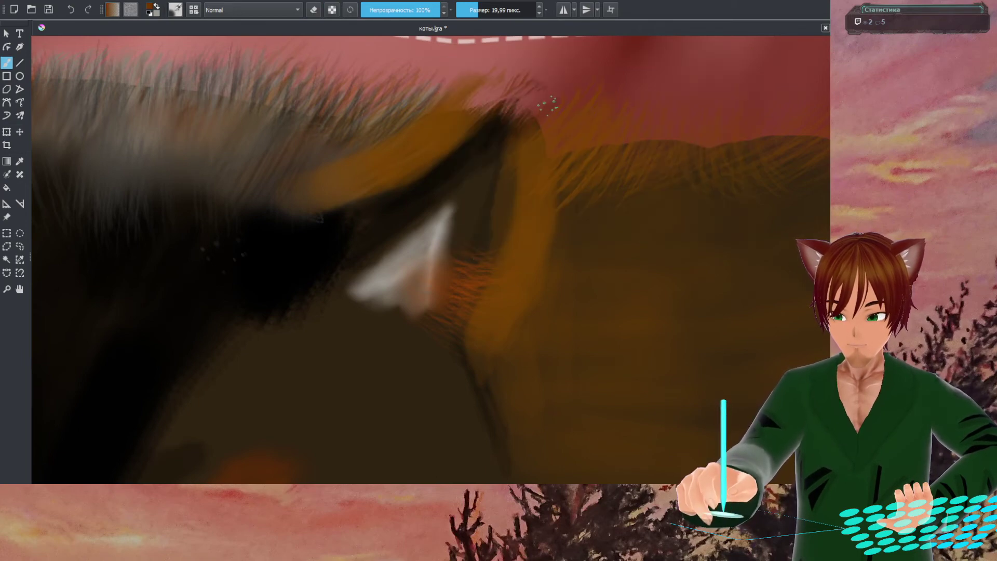
{"action": "left_click_drag", "start_coordinate": [508, 119], "coordinate": [515, 102]}
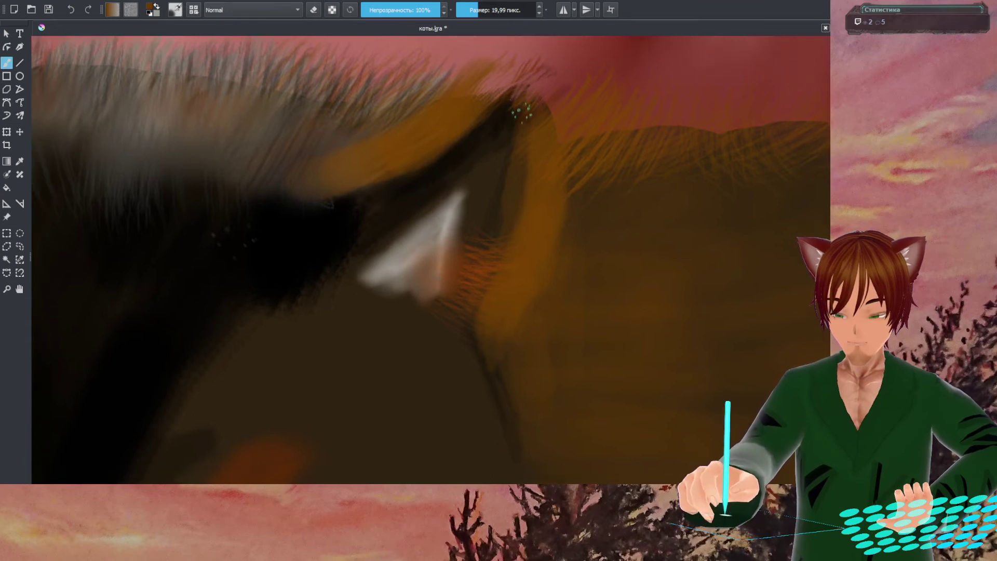
- Load a texture-hair brush preset at 27 px and bring the chair-back stitching into view
{"action": "right_click", "coordinate": [527, 146]}
{"action": "left_click", "coordinate": [416, 196]}
{"action": "left_click_drag", "start_coordinate": [416, 196], "coordinate": [284, 338]}
{"action": "right_click", "coordinate": [454, 169]}
{"action": "mouse_move", "coordinate": [612, 101]}
{"action": "left_mouse_down"}
{"action": "mouse_move", "coordinate": [589, 101]}
{"action": "mouse_move", "coordinate": [602, 102]}
{"action": "left_mouse_up"}
{"action": "left_click", "coordinate": [524, 60]}
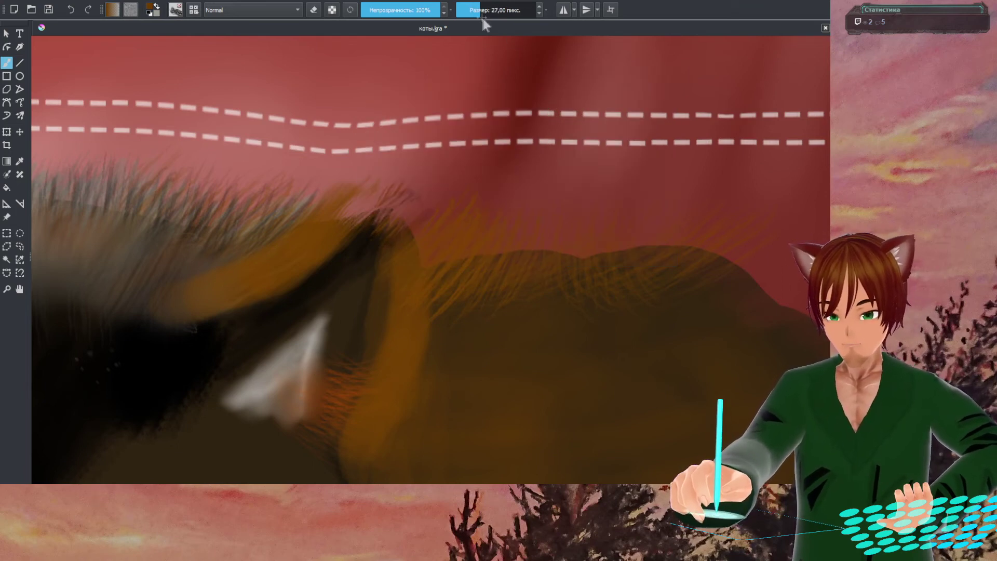
- Paint brown-orange hair strokes on the ear top, then set y)_Texture_Hair to 15.62 px
{"action": "left_click_drag", "start_coordinate": [481, 10], "coordinate": [484, 10]}
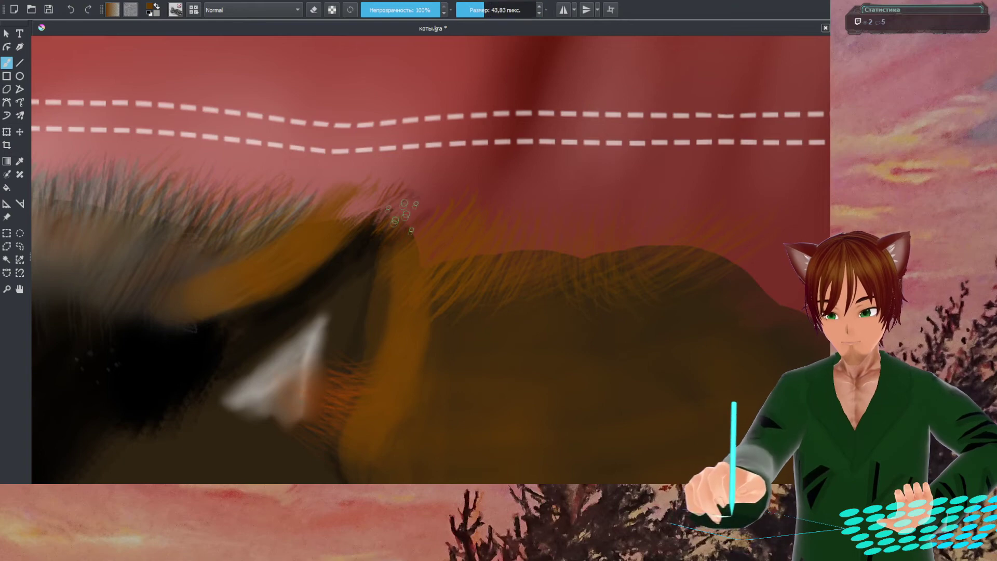
{"action": "left_click_drag", "start_coordinate": [482, 10], "coordinate": [481, 10]}
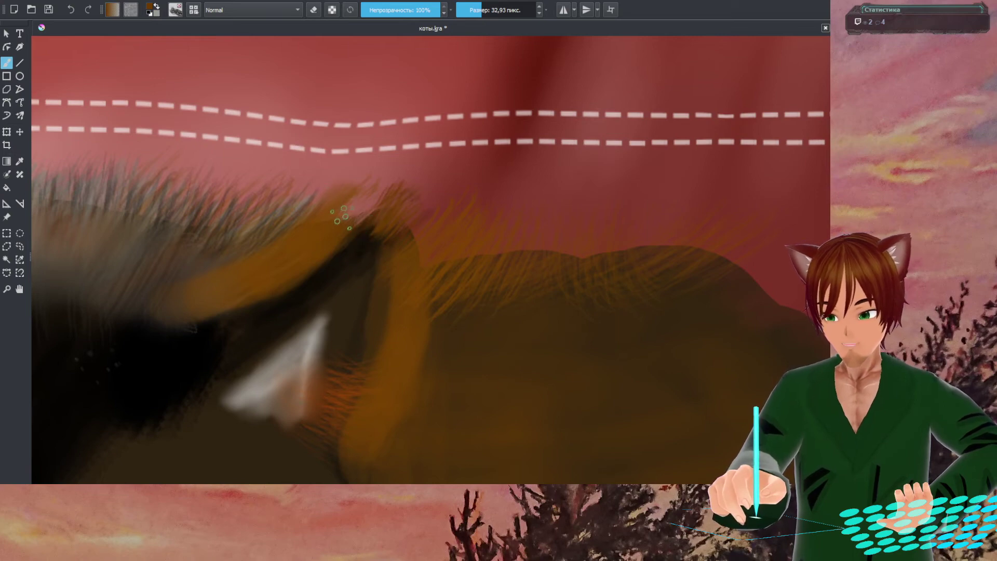
{"action": "right_click", "coordinate": [367, 182]}
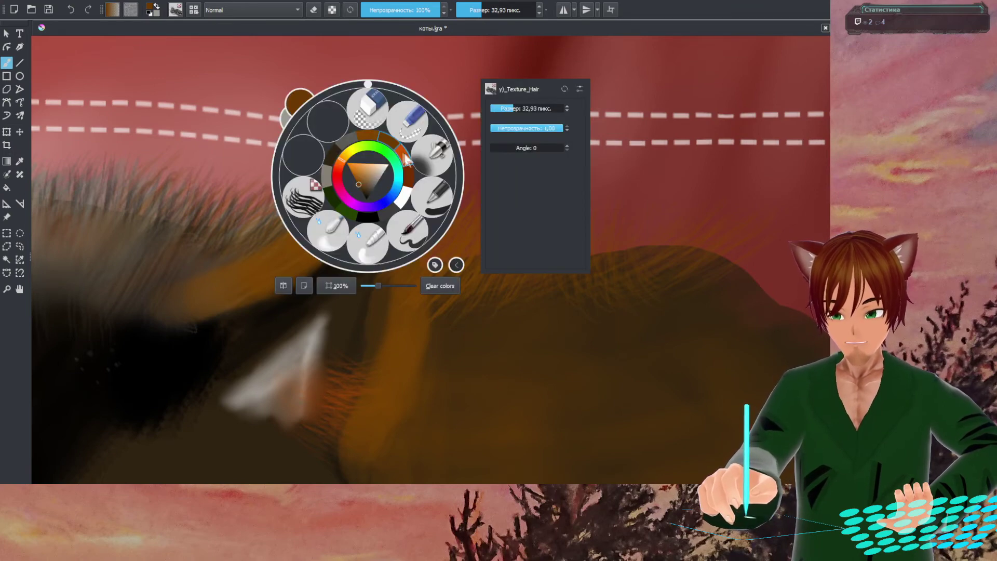
{"action": "left_click_drag", "start_coordinate": [519, 109], "coordinate": [507, 109]}
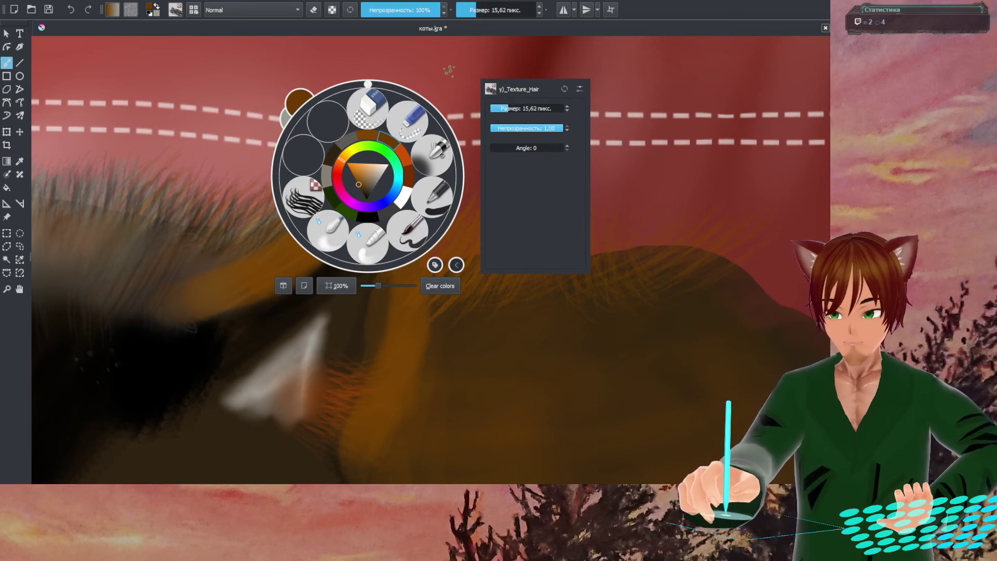
{"action": "left_click", "coordinate": [450, 76]}
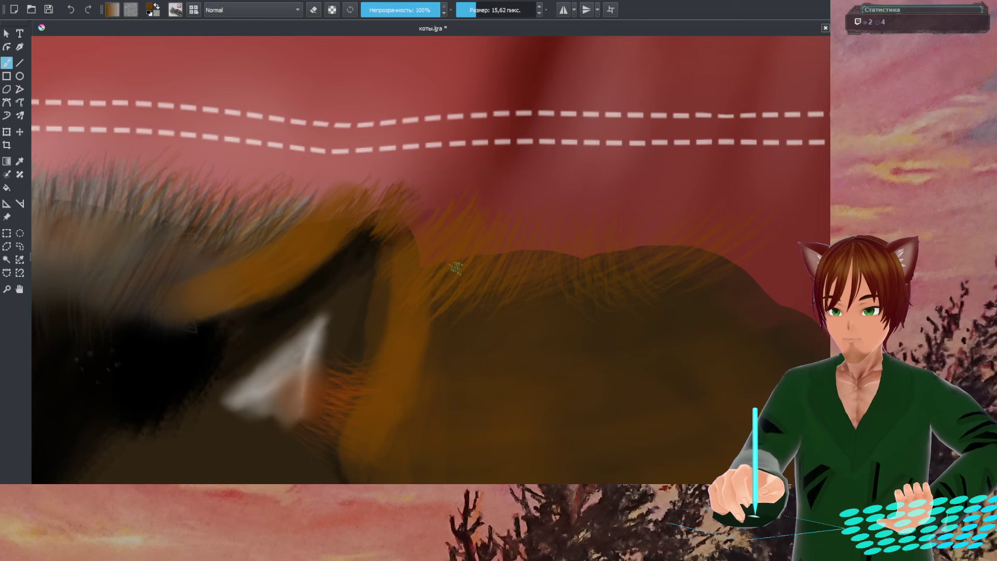
{"action": "right_click", "coordinate": [441, 232]}
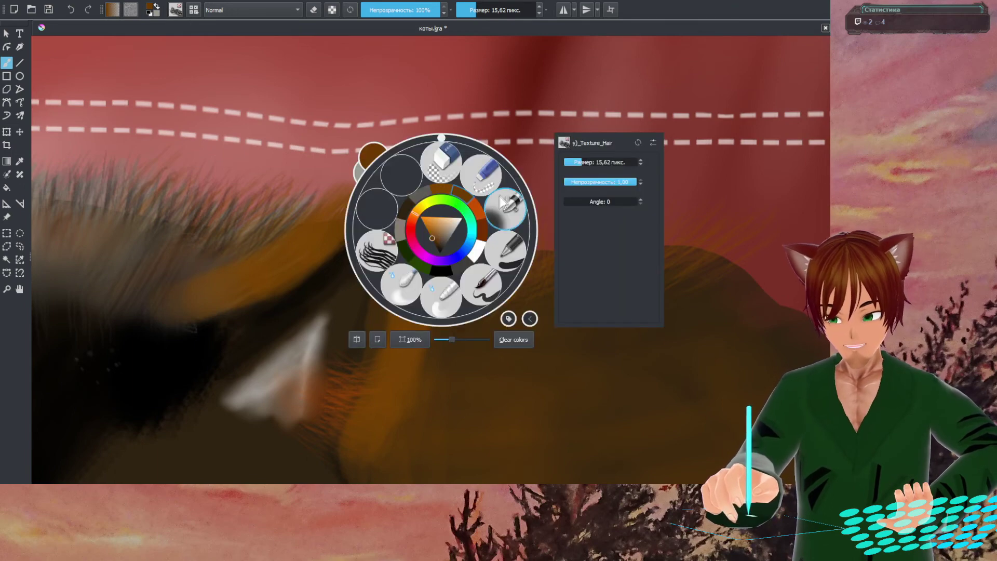
- Paint black hair strokes along the ear edge, enlarging the brush to 25.64 px
{"action": "left_click", "coordinate": [440, 269]}
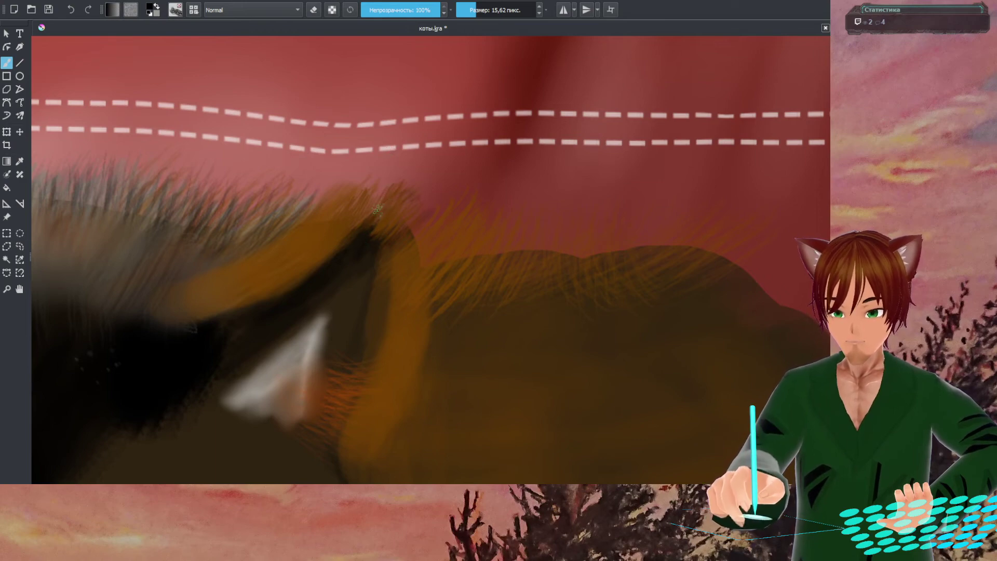
{"action": "left_click_drag", "start_coordinate": [384, 224], "coordinate": [413, 182]}
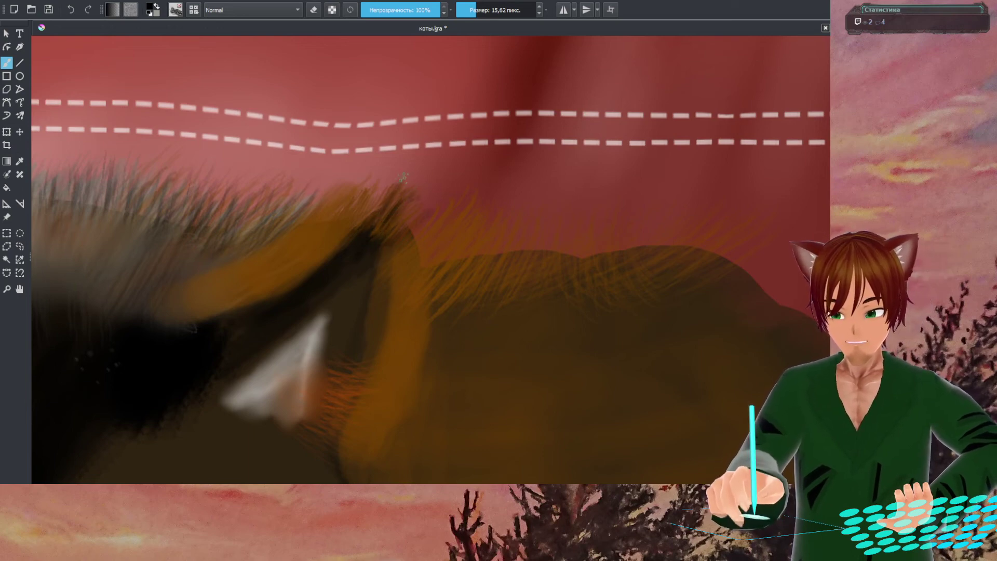
{"action": "left_click_drag", "start_coordinate": [395, 229], "coordinate": [410, 196]}
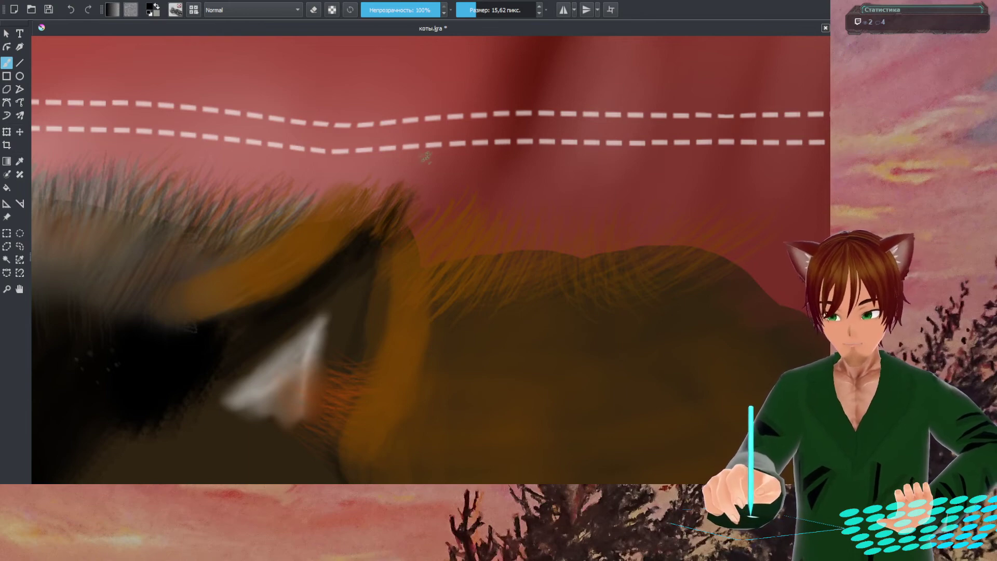
{"action": "left_click", "coordinate": [479, 9]}
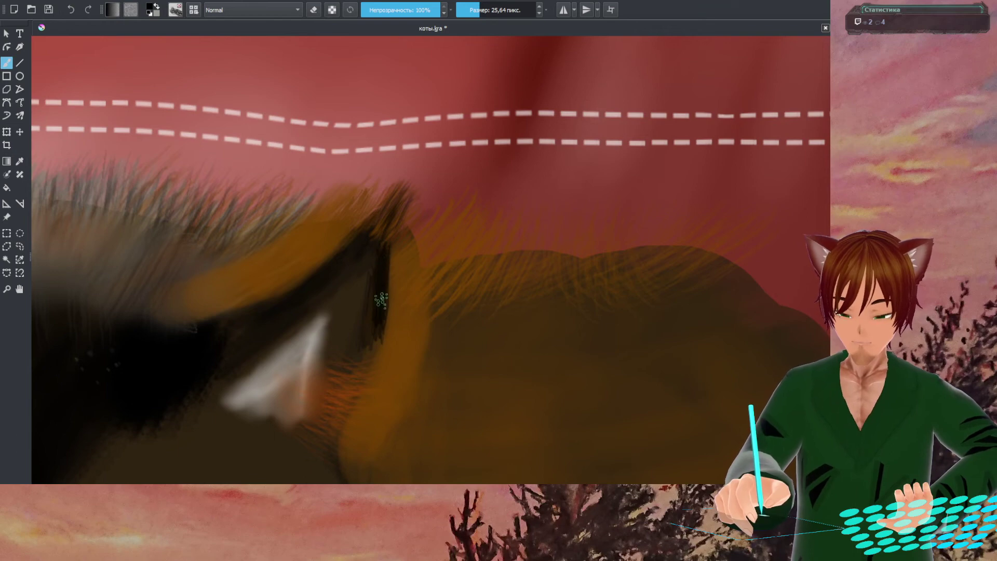
{"action": "mouse_move", "coordinate": [357, 360]}
{"action": "left_mouse_down"}
{"action": "mouse_move", "coordinate": [379, 275]}
{"action": "mouse_move", "coordinate": [376, 249]}
{"action": "mouse_move", "coordinate": [370, 311]}
{"action": "mouse_move", "coordinate": [359, 318]}
{"action": "mouse_move", "coordinate": [366, 263]}
{"action": "mouse_move", "coordinate": [349, 275]}
{"action": "mouse_move", "coordinate": [359, 242]}
{"action": "mouse_move", "coordinate": [356, 309]}
{"action": "mouse_move", "coordinate": [370, 285]}
{"action": "mouse_move", "coordinate": [347, 315]}
{"action": "left_mouse_up"}
{"action": "right_click", "coordinate": [328, 332]}
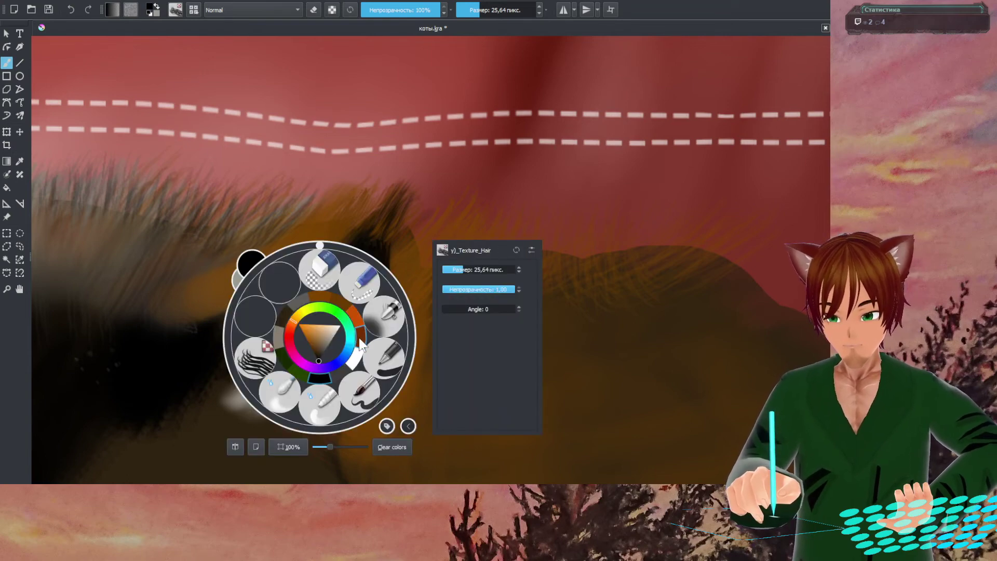
- Pick a brown painting colour and toggle eraser mode
{"action": "left_click", "coordinate": [337, 304]}
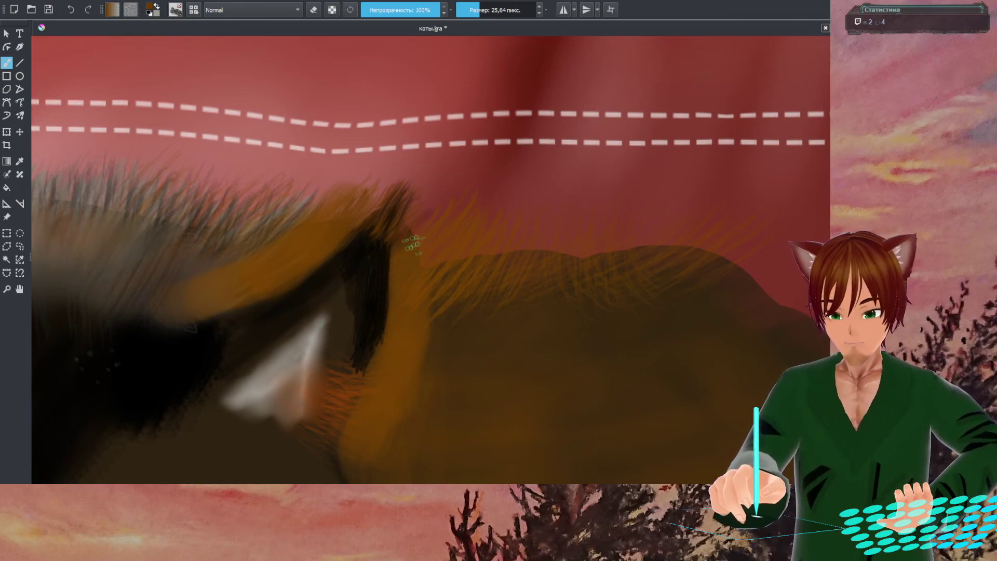
{"action": "right_click", "coordinate": [436, 237]}
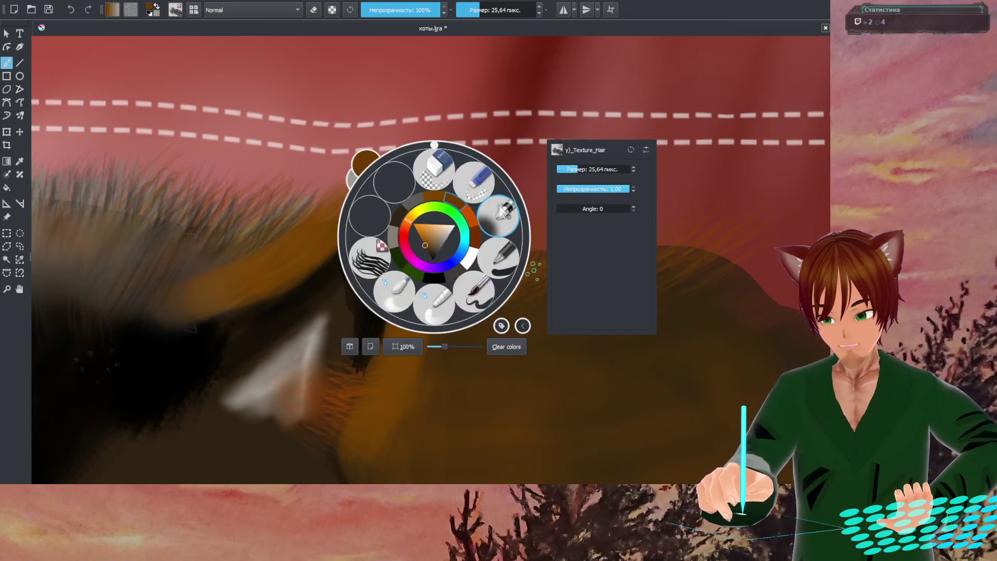
{"action": "left_click", "coordinate": [526, 88]}
{"action": "key", "text": "e"}
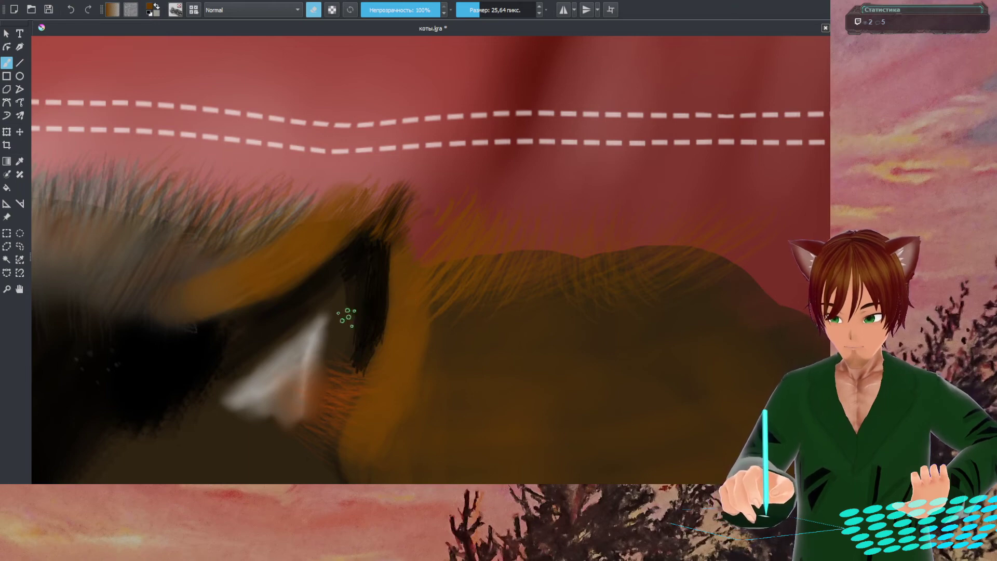
- Choose the 8 px Blender_Blur preset for softening the fur around the ear
{"action": "right_click", "coordinate": [357, 300]}
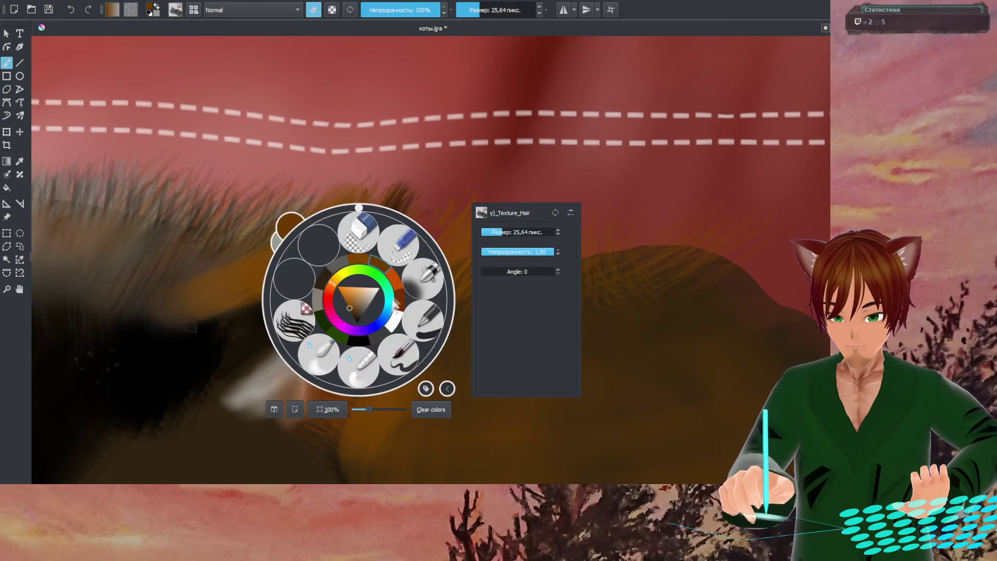
{"action": "left_click", "coordinate": [332, 356]}
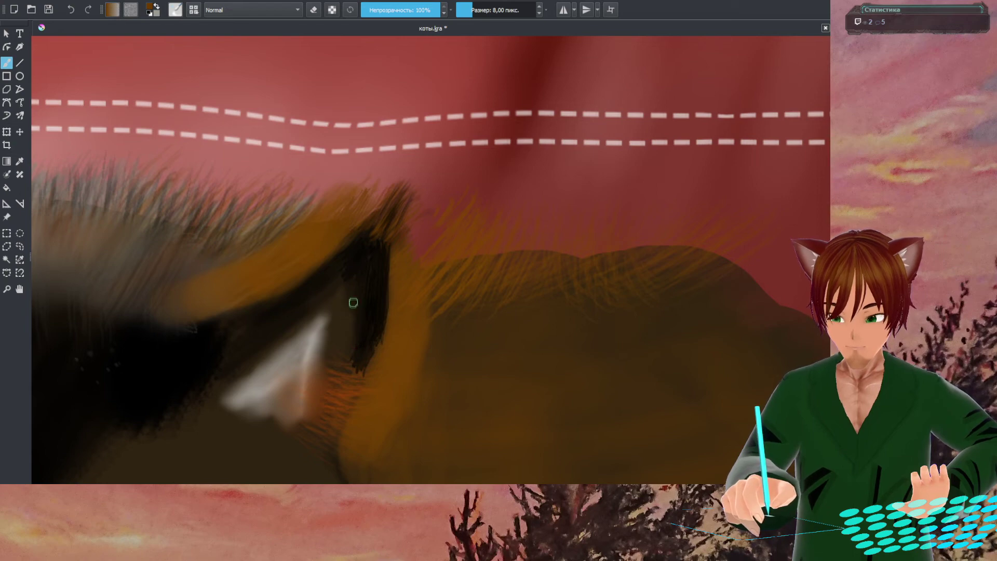
{"action": "left_click_drag", "start_coordinate": [345, 283], "coordinate": [342, 310]}
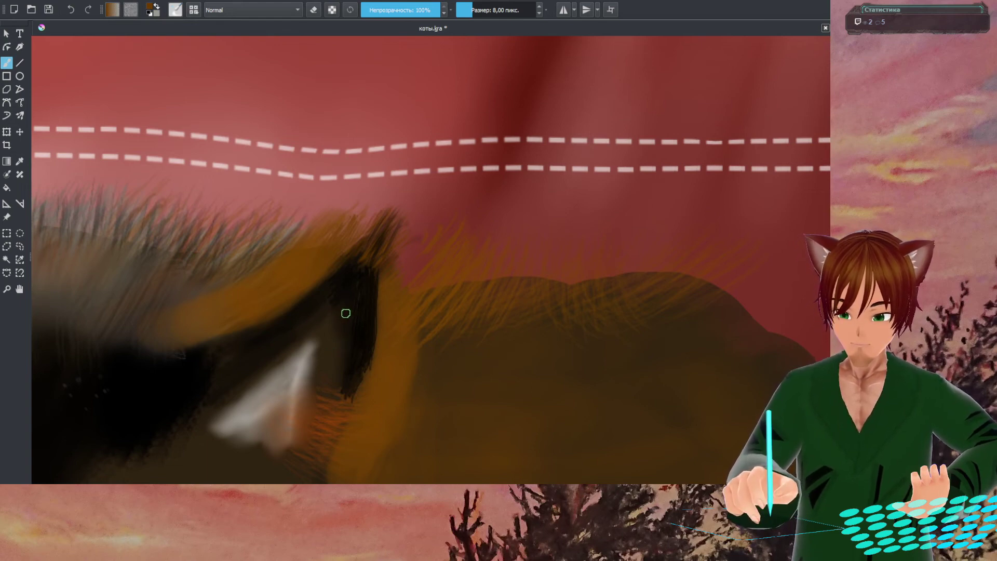
{"action": "scroll", "coordinate": [361, 292], "scroll_direction": "down", "scroll_amount": 6}
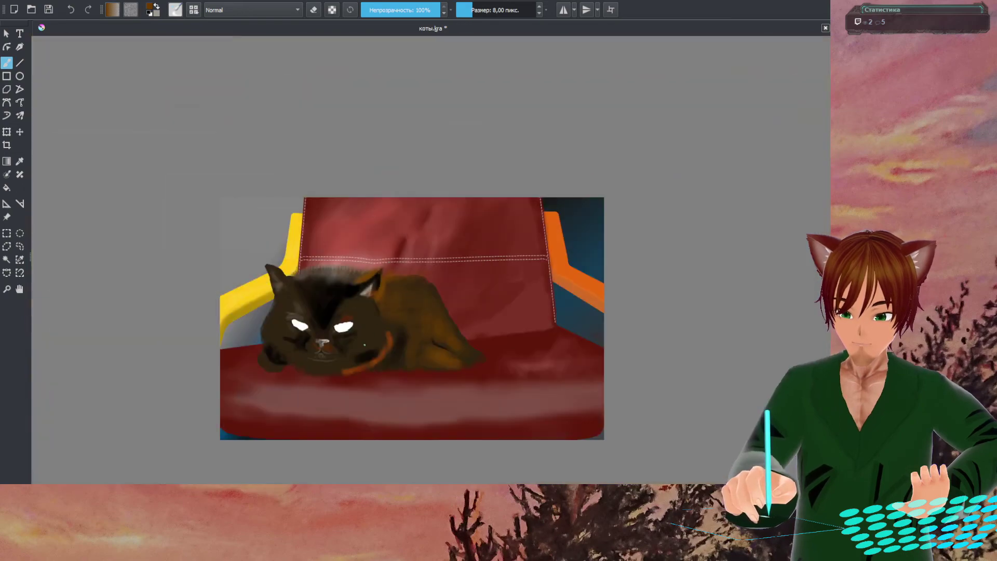
- Zoom out to check the whole painting, then zoom back in on the cat's ear
{"action": "scroll", "coordinate": [365, 344], "scroll_direction": "up", "scroll_amount": 3}
{"action": "left_click_drag", "start_coordinate": [379, 288], "coordinate": [390, 326]}
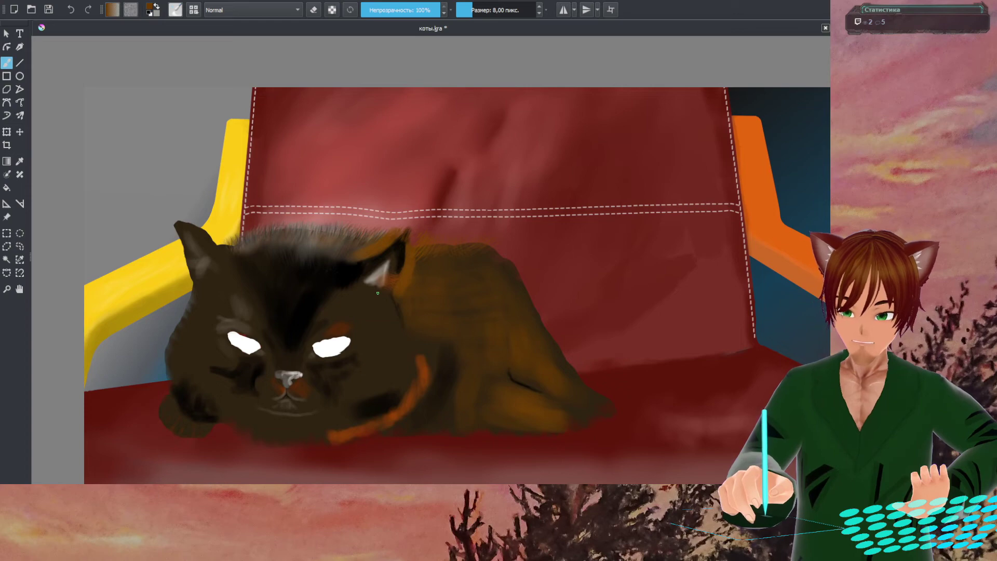
{"action": "scroll", "coordinate": [377, 293], "scroll_direction": "up", "scroll_amount": 5}
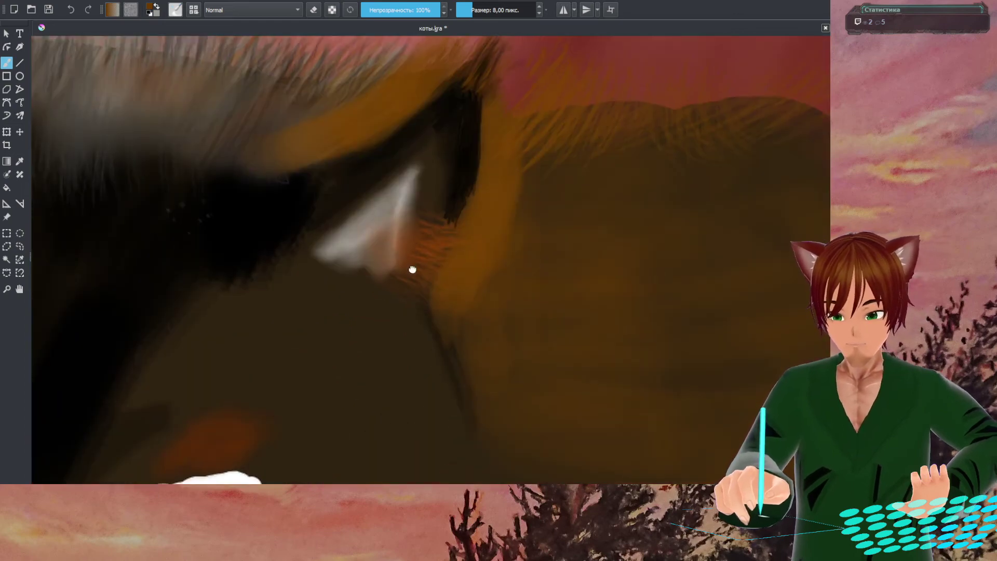
{"action": "left_click_drag", "start_coordinate": [413, 268], "coordinate": [403, 289]}
- Pick a recently used colour and switch to the Airbrush_Soft preset at 19,99 px
{"action": "right_click", "coordinate": [395, 274]}
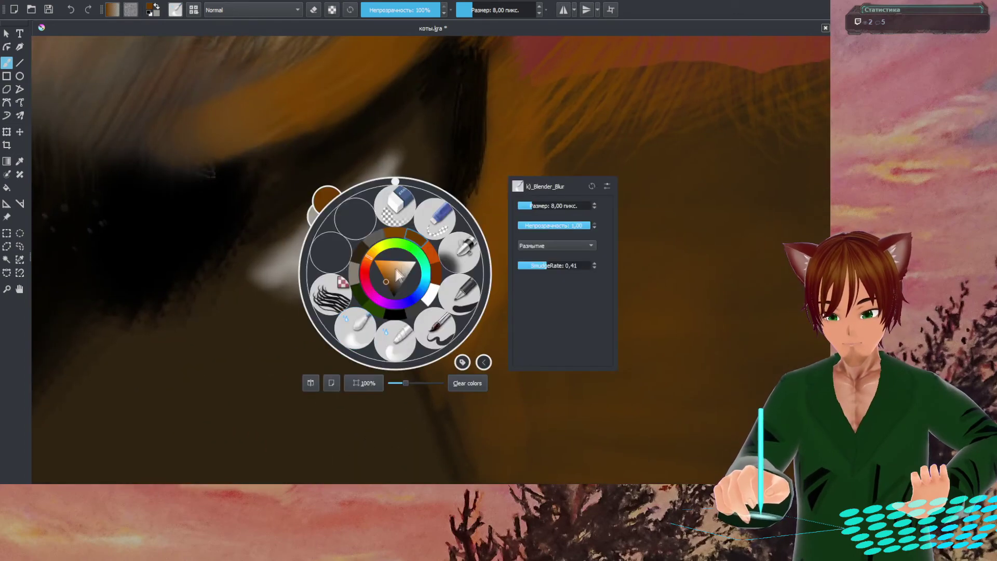
{"action": "left_click", "coordinate": [414, 305]}
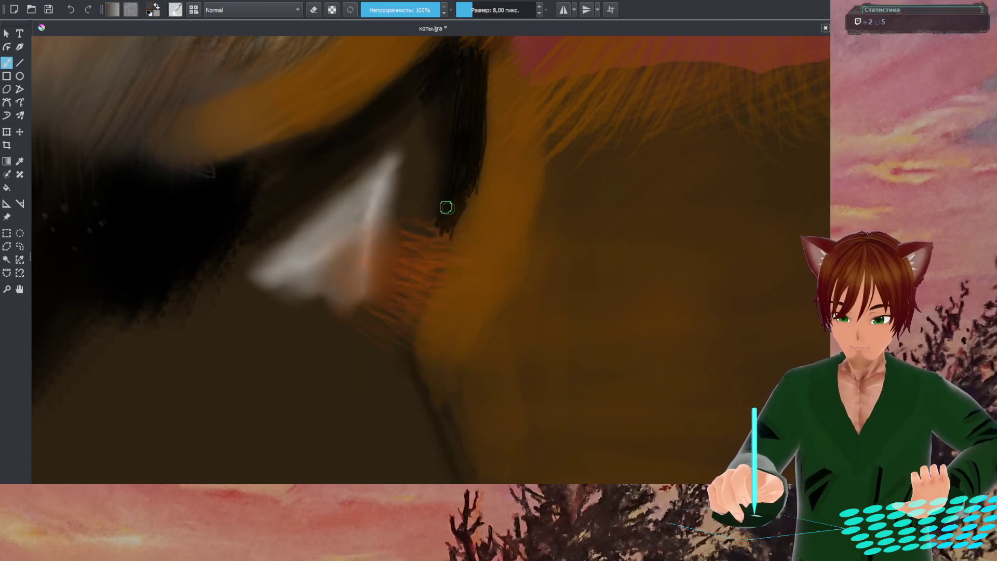
{"action": "right_click", "coordinate": [448, 208]}
{"action": "left_click", "coordinate": [402, 227]}
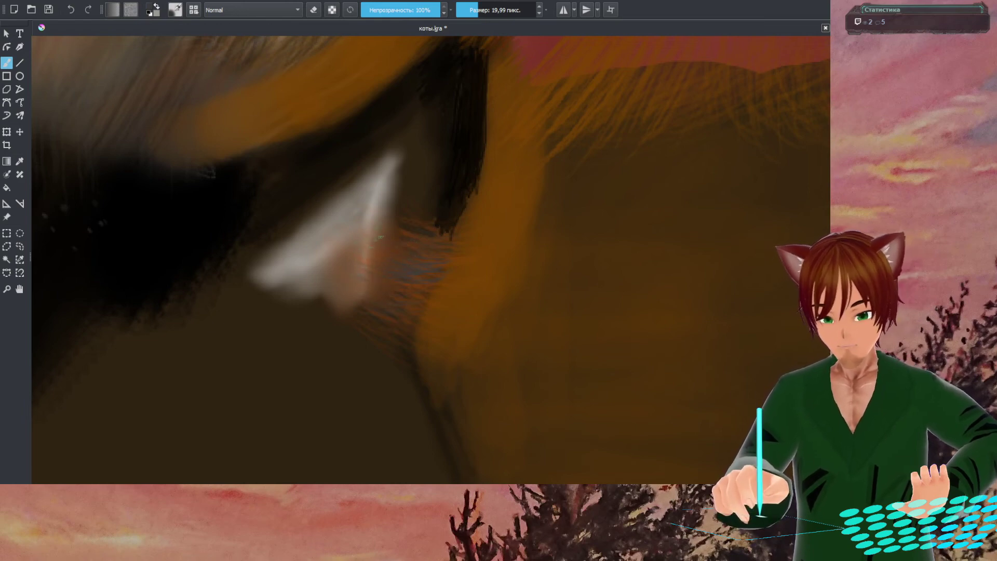
{"action": "left_click_drag", "start_coordinate": [400, 234], "coordinate": [401, 263]}
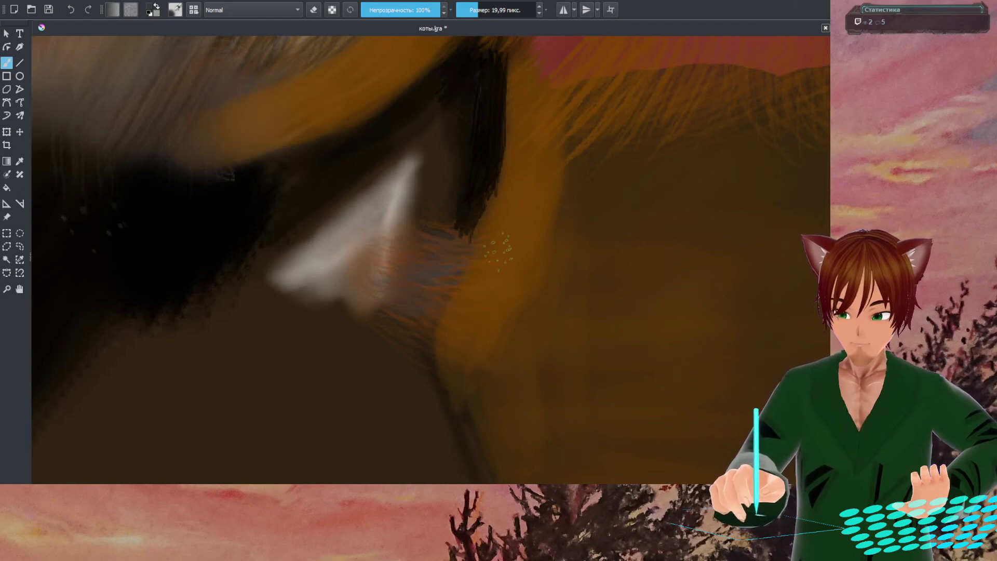
- Choose a light grey painting colour from the pop-up palette's colour triangle
{"action": "right_click", "coordinate": [499, 227]}
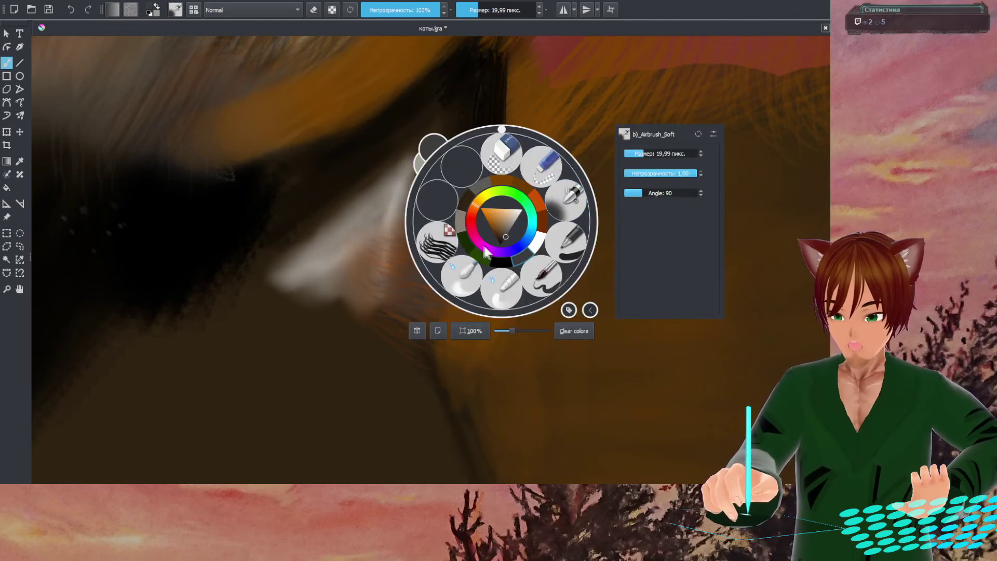
{"action": "left_click", "coordinate": [488, 194]}
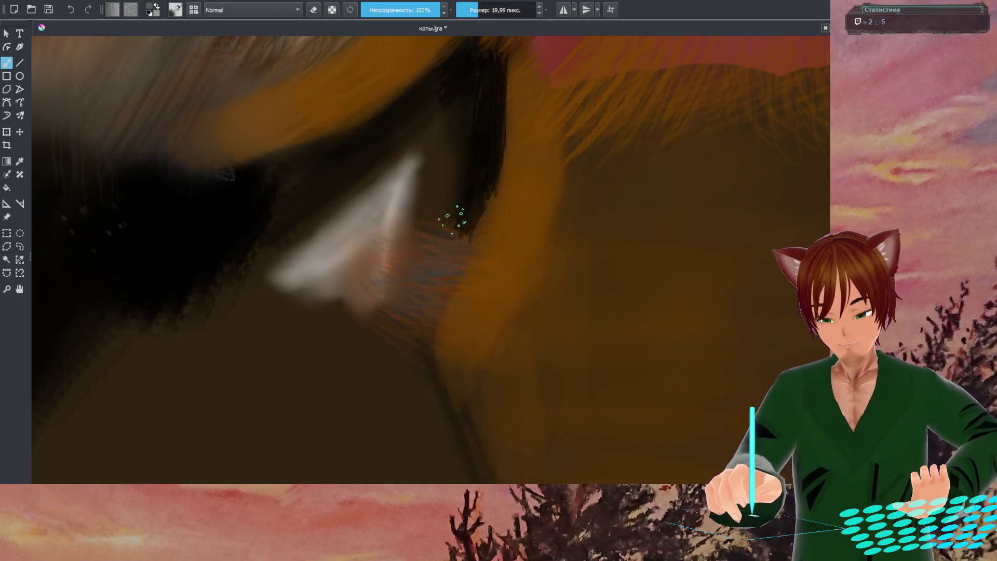
{"action": "right_click", "coordinate": [477, 221]}
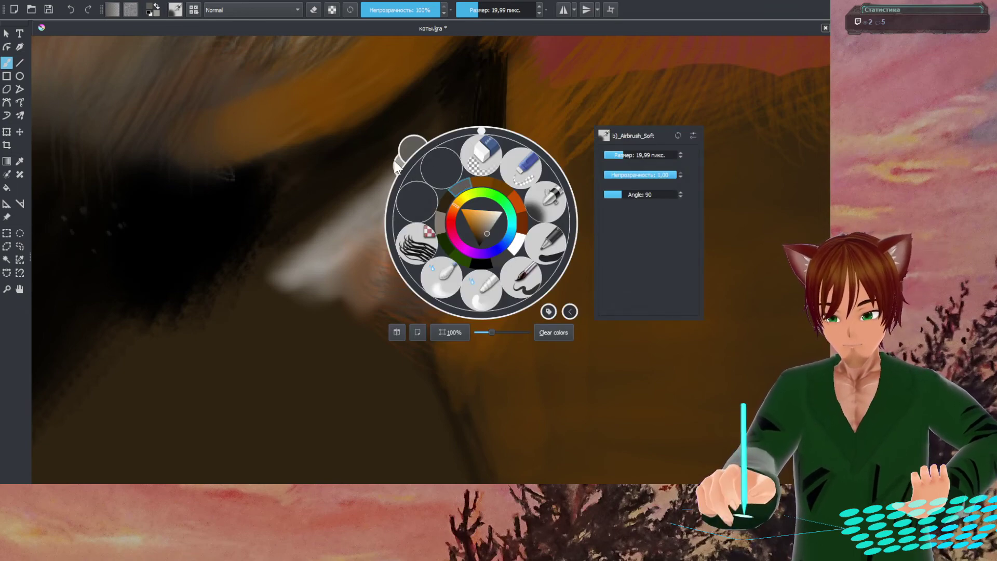
{"action": "left_click", "coordinate": [487, 231]}
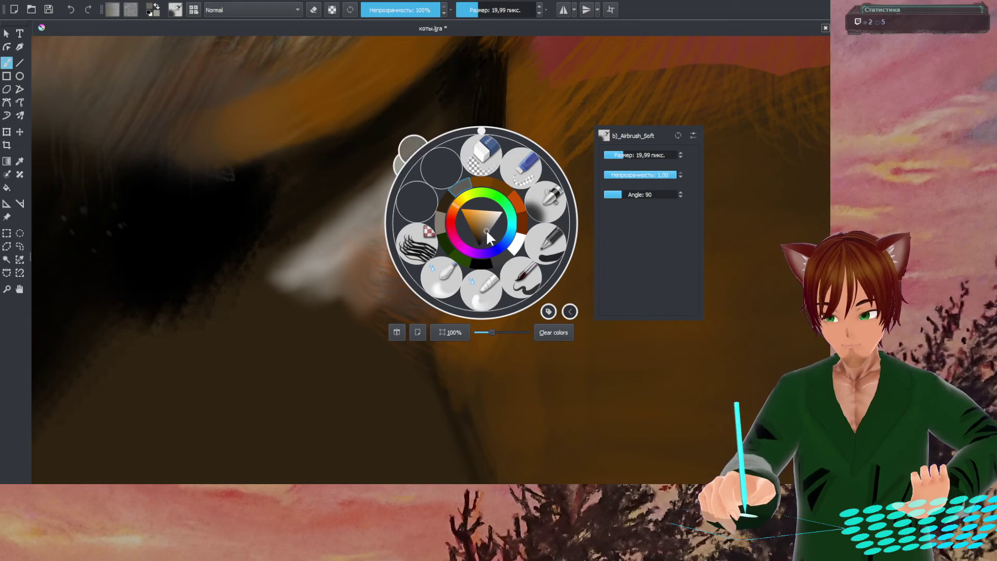
{"action": "right_click", "coordinate": [489, 228]}
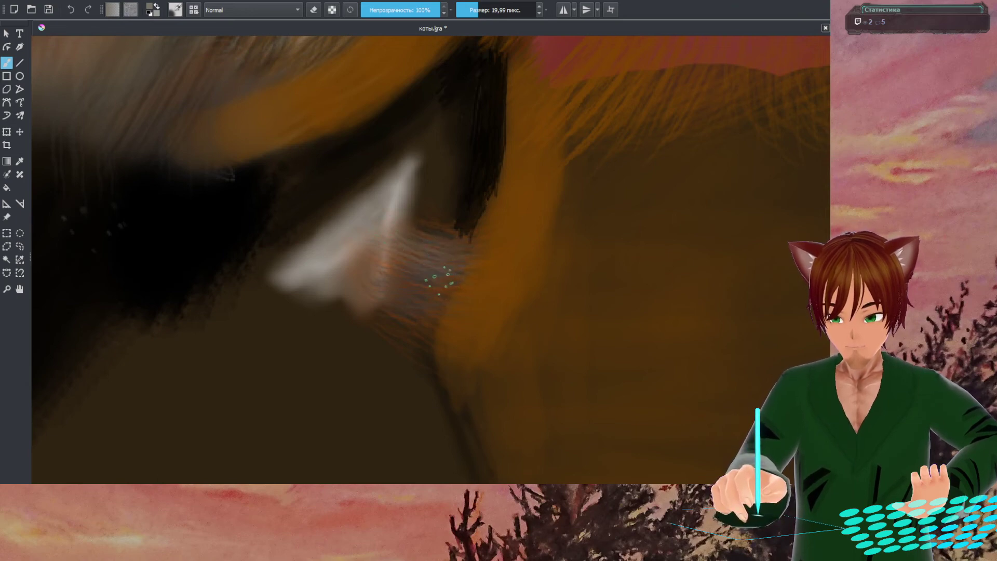
- Paint pale grey hair strokes below the ear, then sample the orange-brown and dark fur colours
{"action": "left_click_drag", "start_coordinate": [387, 296], "coordinate": [430, 330]}
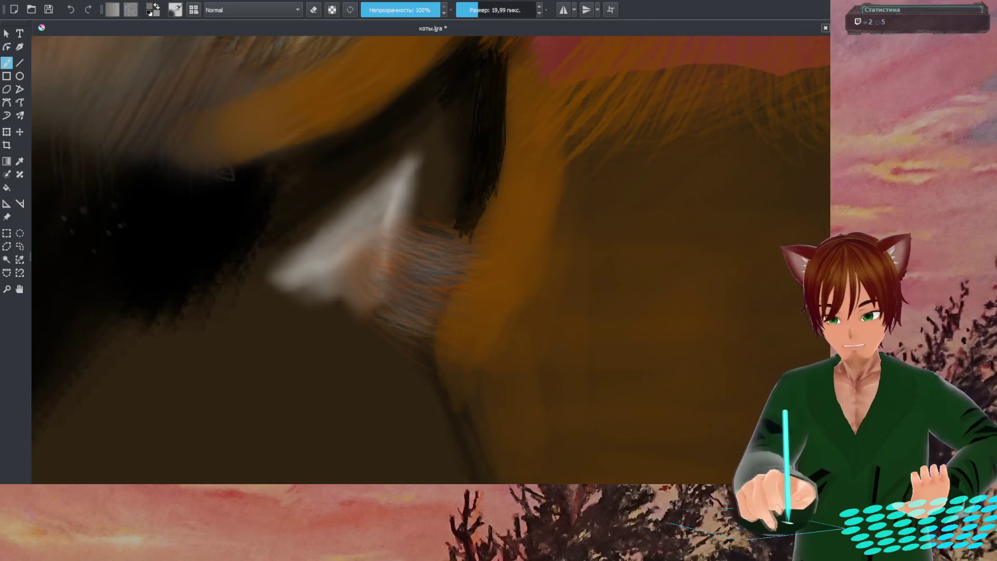
{"action": "left_click_drag", "start_coordinate": [448, 379], "coordinate": [487, 320]}
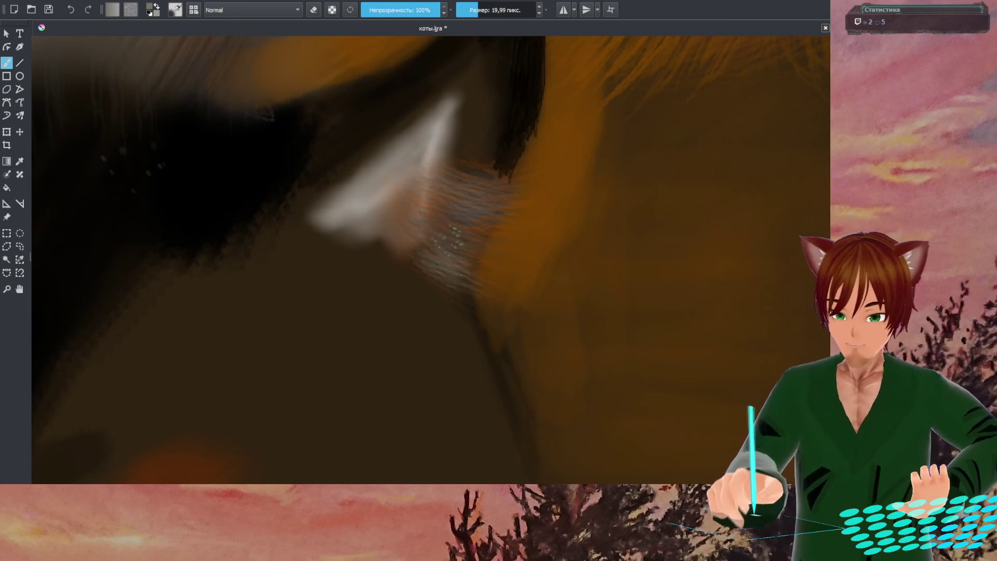
{"action": "left_click_drag", "start_coordinate": [432, 229], "coordinate": [530, 268]}
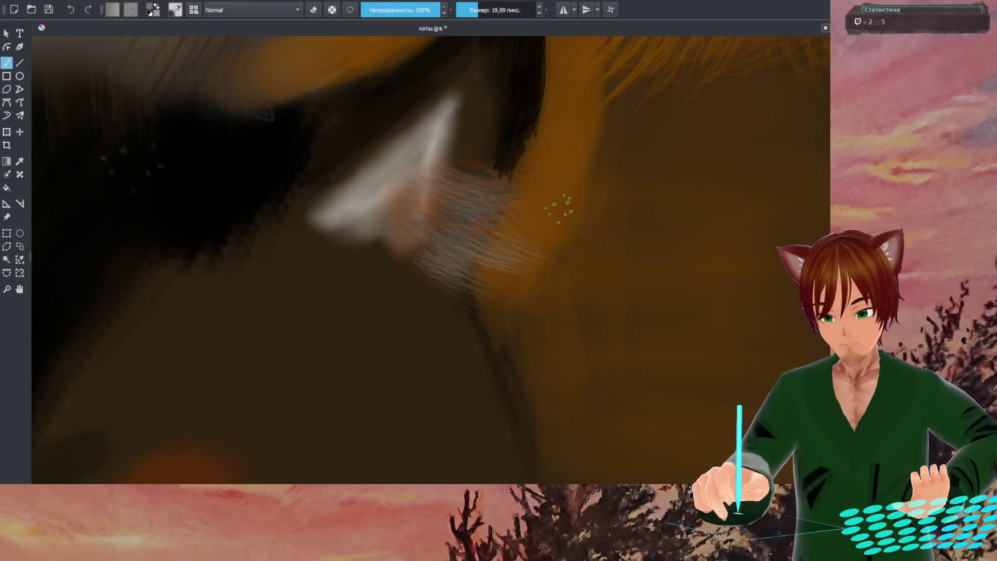
{"action": "left_click", "coordinate": [548, 208], "text": "ctrl"}
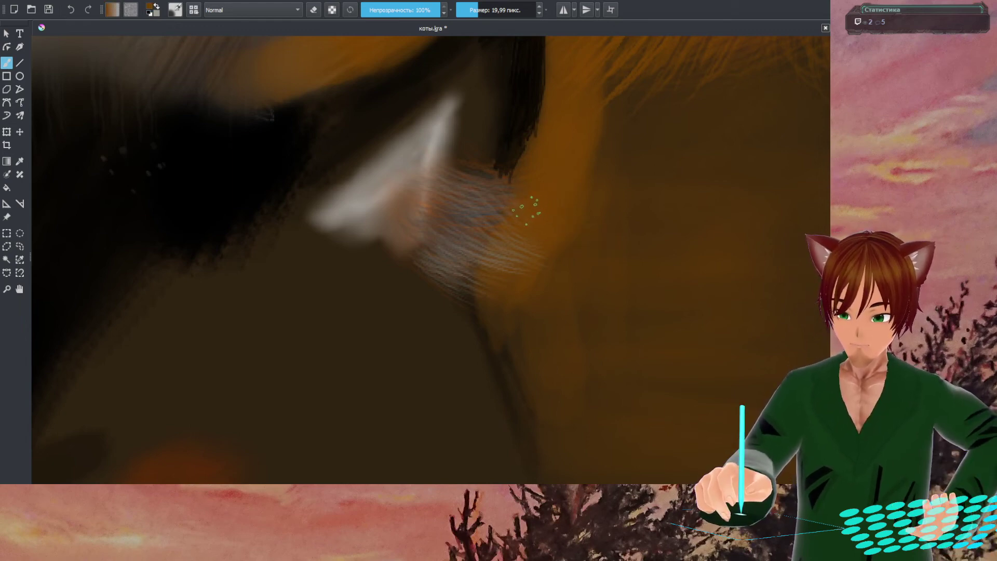
{"action": "left_click", "coordinate": [516, 104], "text": "ctrl"}
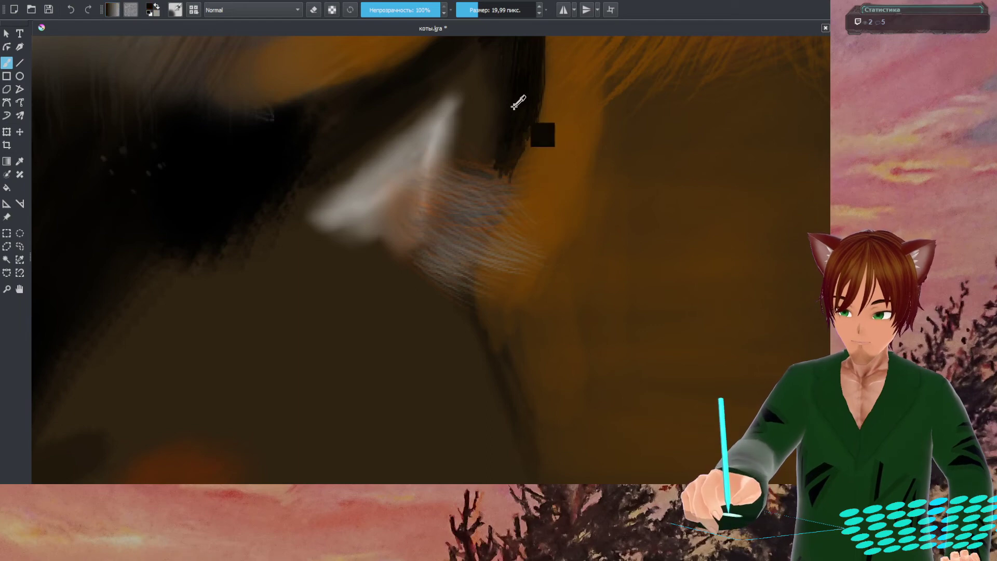
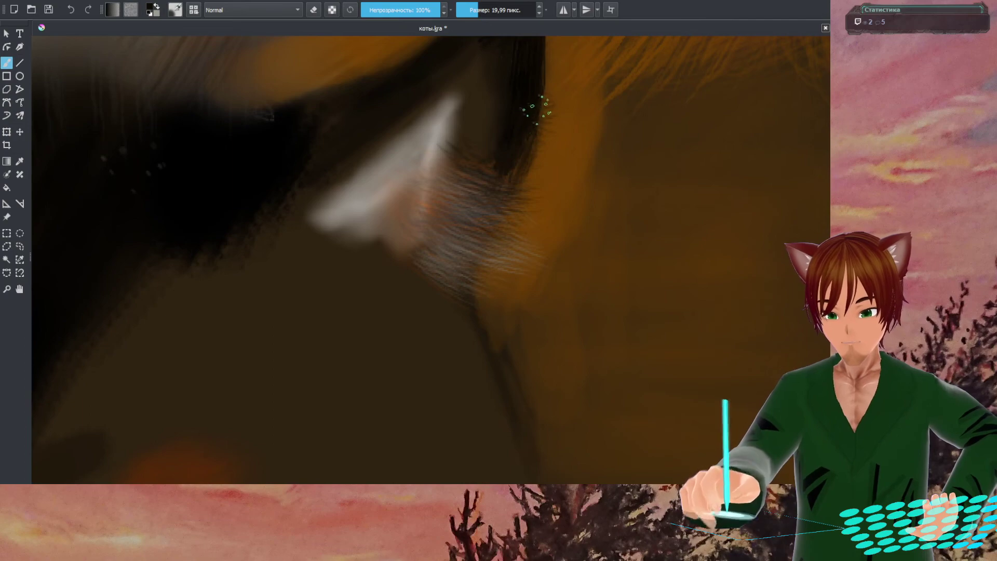
- Select the 8 px k)_Blender_Blur brush preset and zoom out to show the whole cat
{"action": "scroll", "coordinate": [542, 135], "scroll_direction": "up", "scroll_amount": 4}
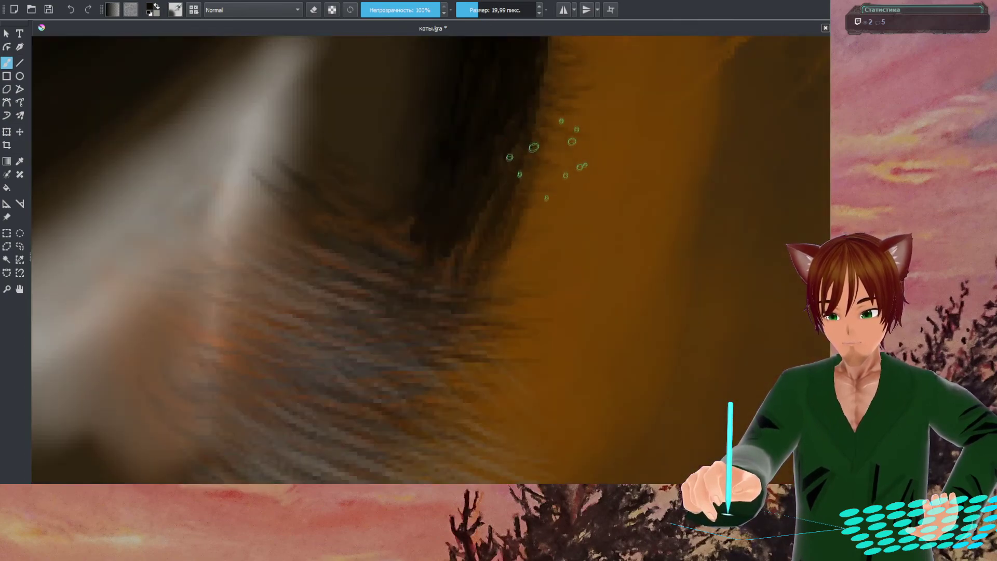
{"action": "mouse_move", "coordinate": [571, 202]}
{"action": "left_mouse_down"}
{"action": "mouse_move", "coordinate": [474, 330]}
{"action": "mouse_move", "coordinate": [392, 288]}
{"action": "left_mouse_up"}
{"action": "right_click", "coordinate": [389, 254]}
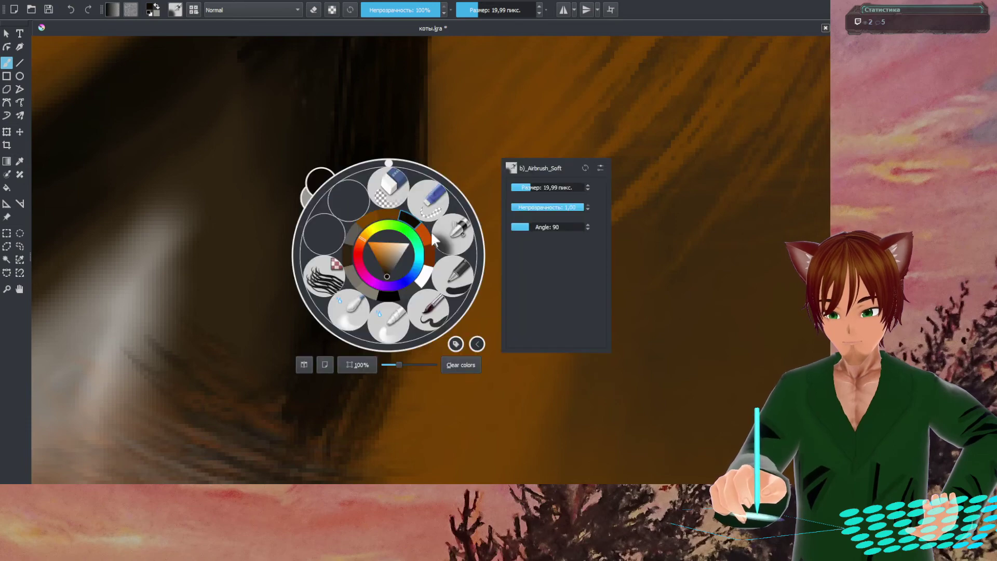
{"action": "left_click", "coordinate": [387, 321]}
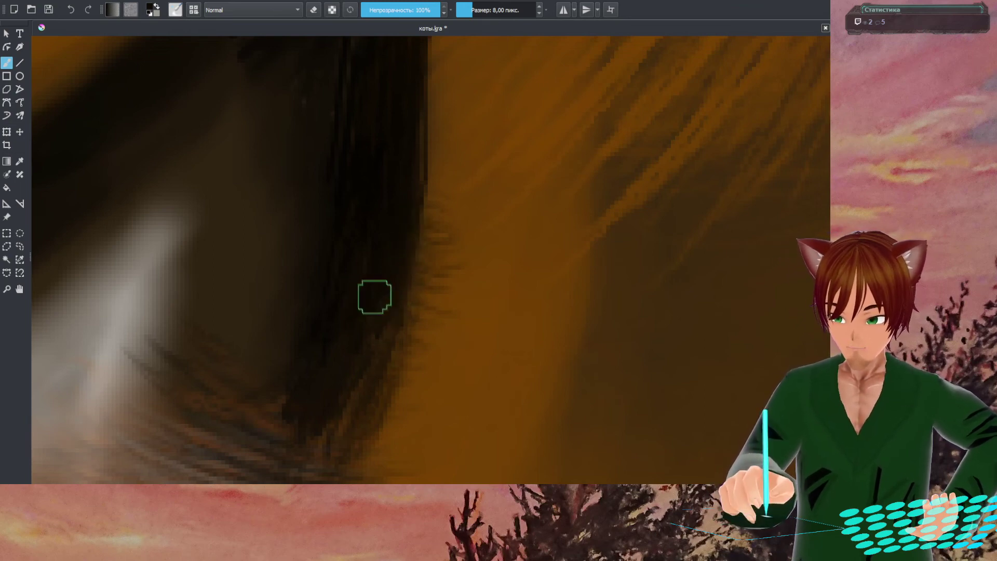
{"action": "right_click", "coordinate": [376, 299]}
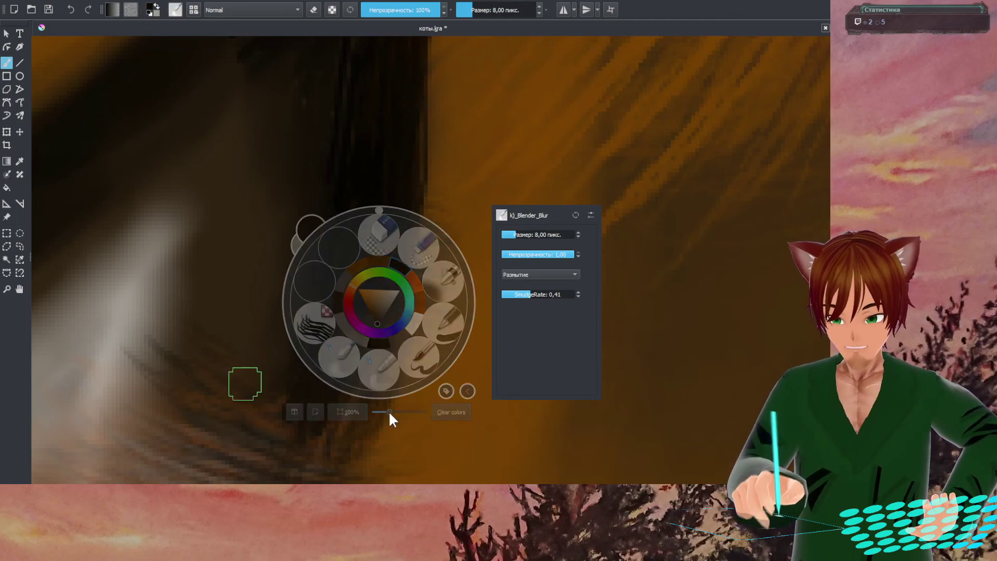
{"action": "left_click_drag", "start_coordinate": [388, 411], "coordinate": [387, 413]}
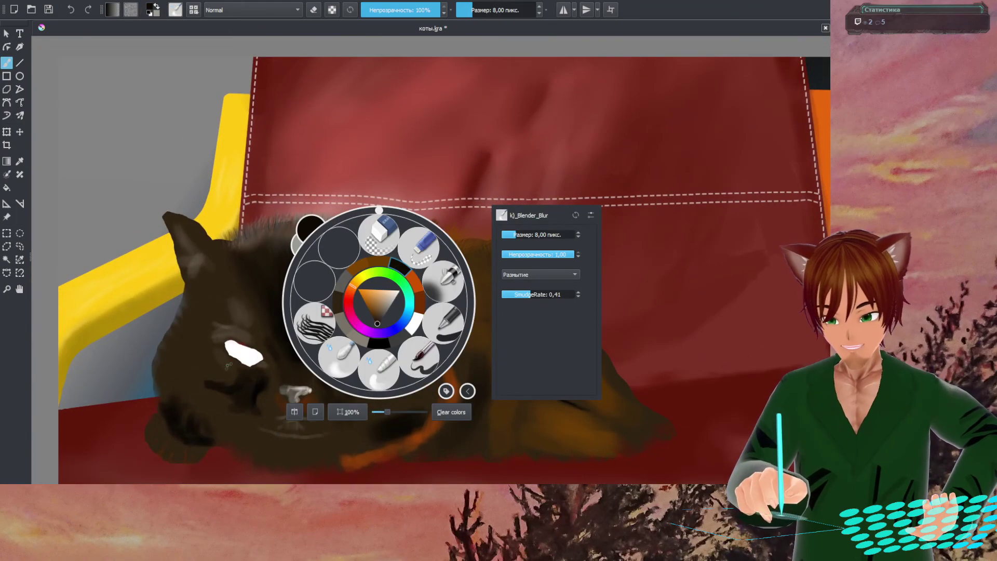
{"action": "left_click", "coordinate": [224, 311]}
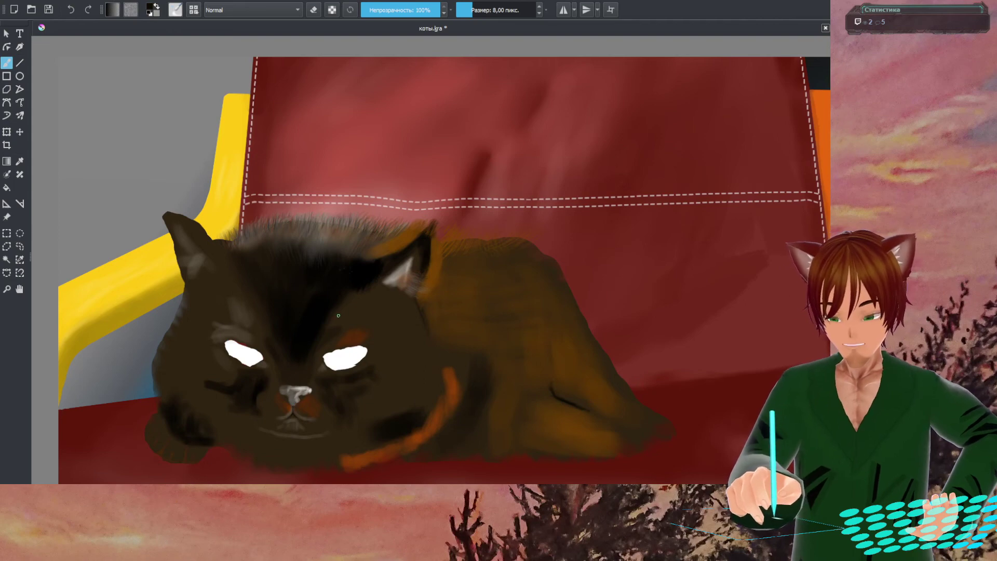
- Zoom and pan the canvas to centre the cat and frame its face
{"action": "scroll", "coordinate": [378, 299], "scroll_direction": "down", "scroll_amount": 1}
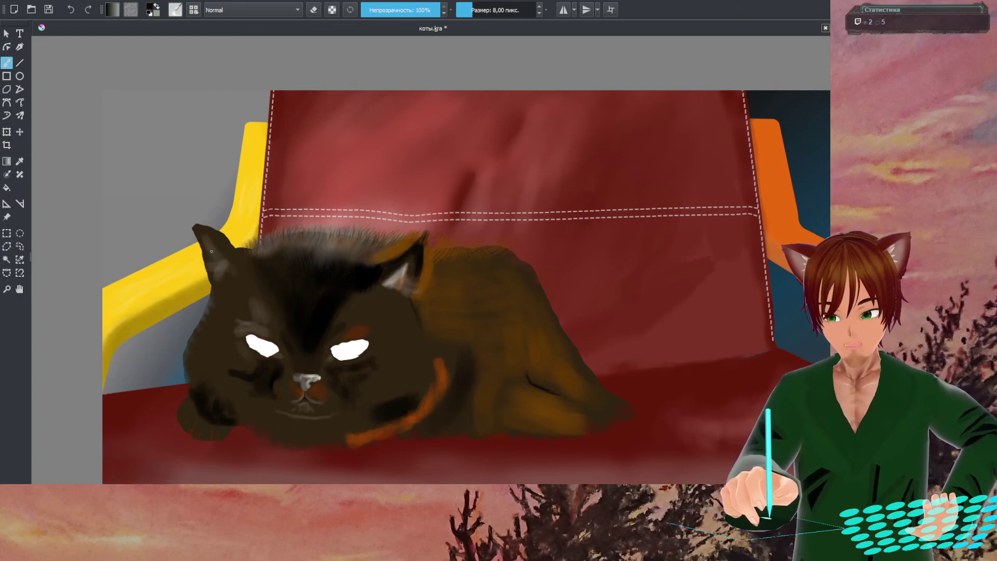
{"action": "mouse_move", "coordinate": [258, 270]}
{"action": "left_mouse_down"}
{"action": "mouse_move", "coordinate": [480, 258]}
{"action": "mouse_move", "coordinate": [433, 279]}
{"action": "left_mouse_up"}
{"action": "scroll", "coordinate": [538, 323], "scroll_direction": "up", "scroll_amount": 2}
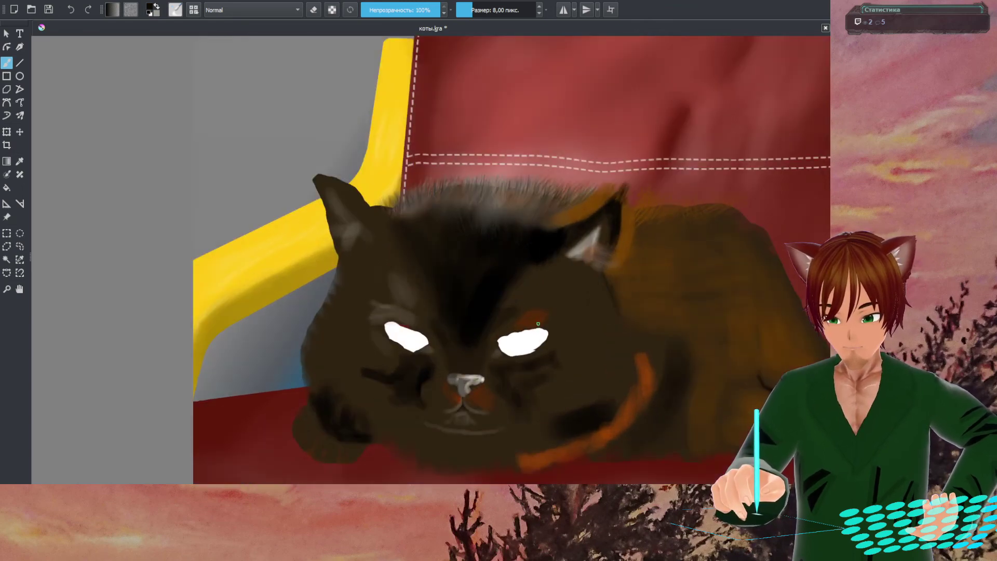
{"action": "left_click_drag", "start_coordinate": [539, 327], "coordinate": [468, 348]}
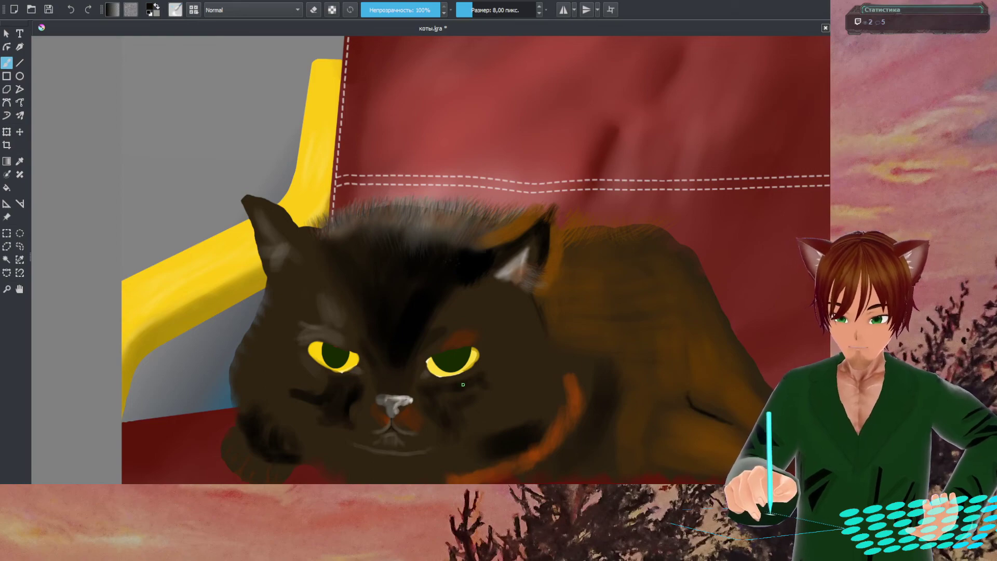
{"action": "scroll", "coordinate": [462, 384], "scroll_direction": "up", "scroll_amount": 5}
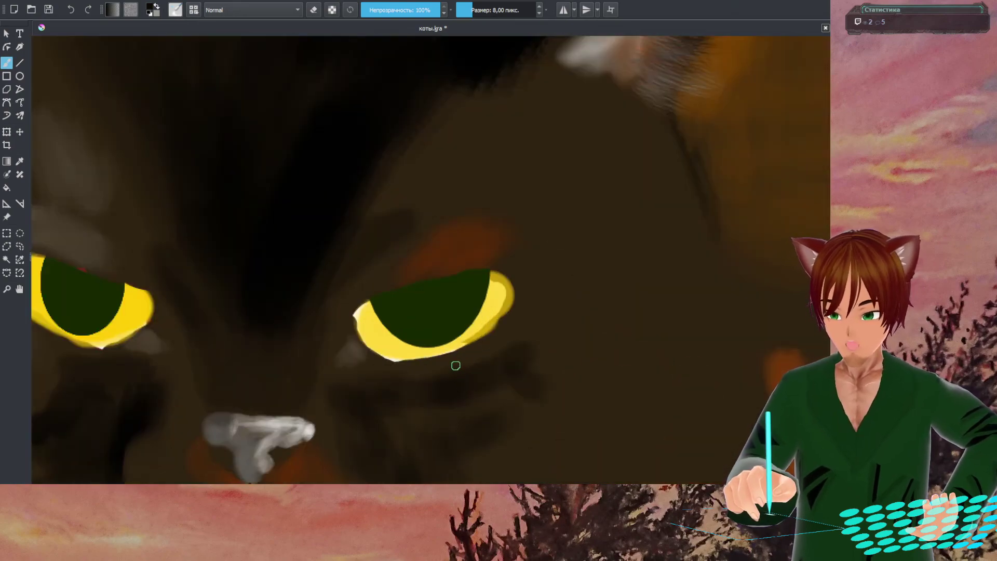
{"action": "scroll", "coordinate": [467, 358], "scroll_direction": "up", "scroll_amount": 5}
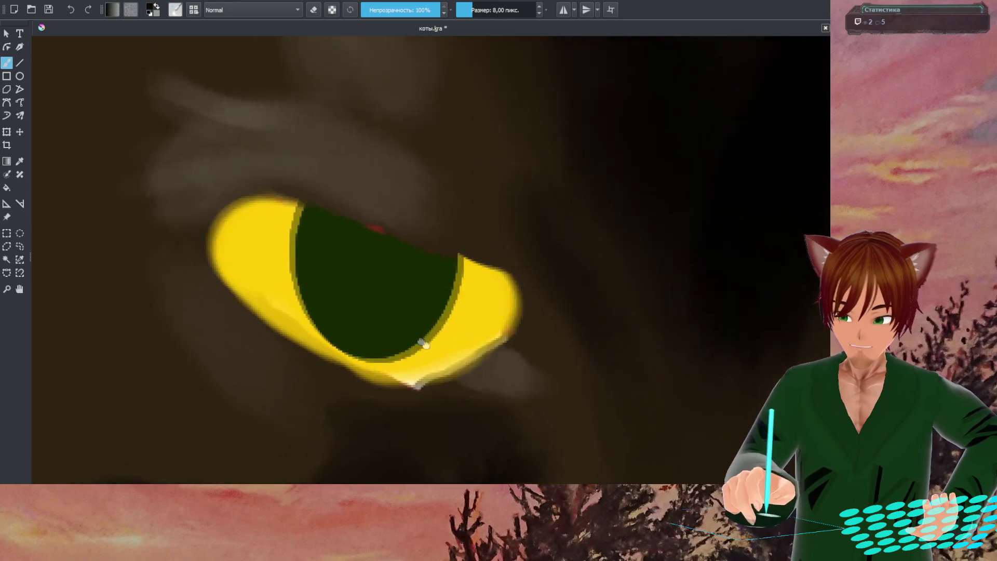
{"action": "key", "text": "ctrl+z"}
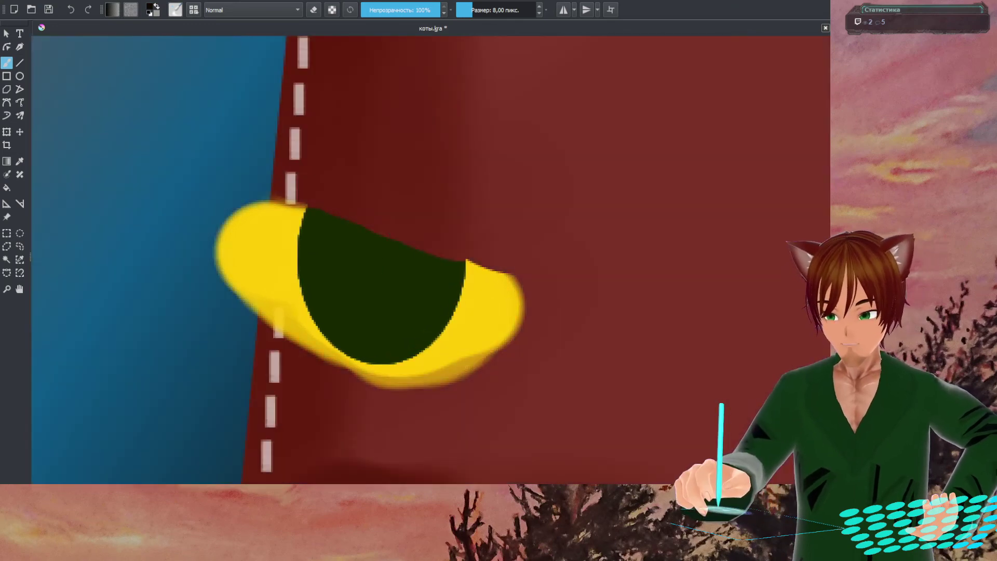
{"action": "key", "text": "ctrl+shift+z"}
{"action": "key", "text": "ctrl+z"}
{"action": "key", "text": "ctrl+shift+z"}
{"action": "key", "text": "ctrl+z"}
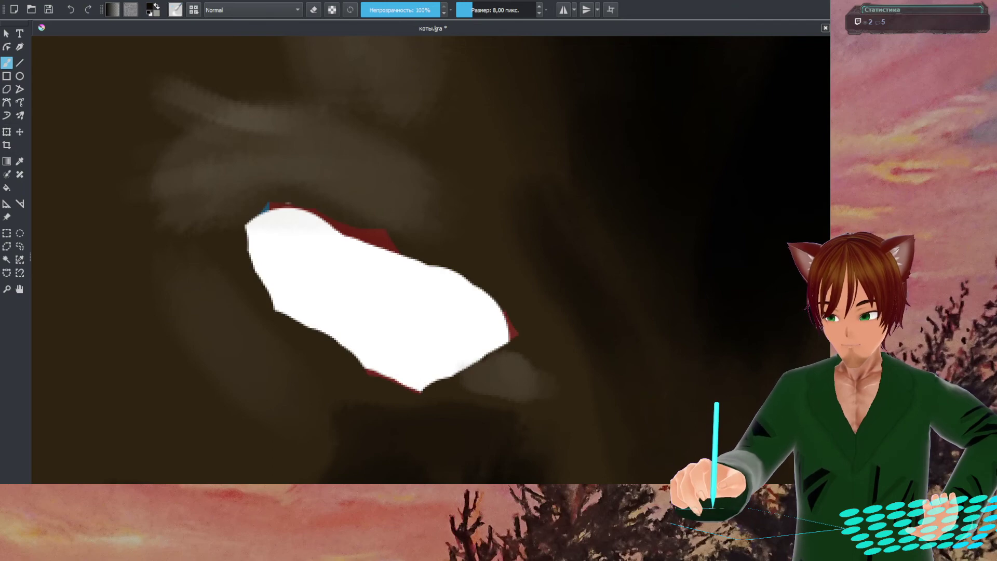
{"action": "key", "text": "ctrl+shift+z"}
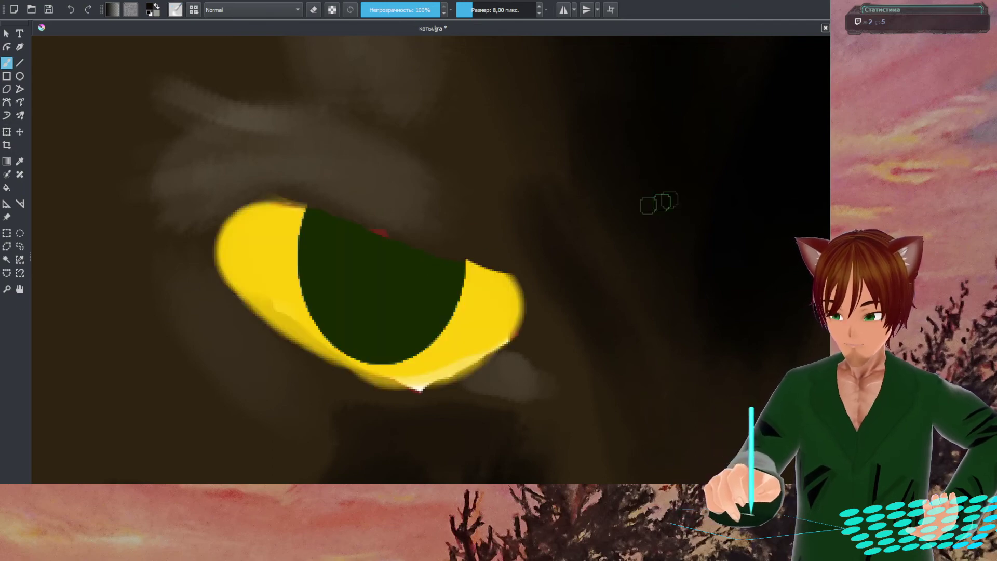
{"action": "key", "text": "ctrl+z"}
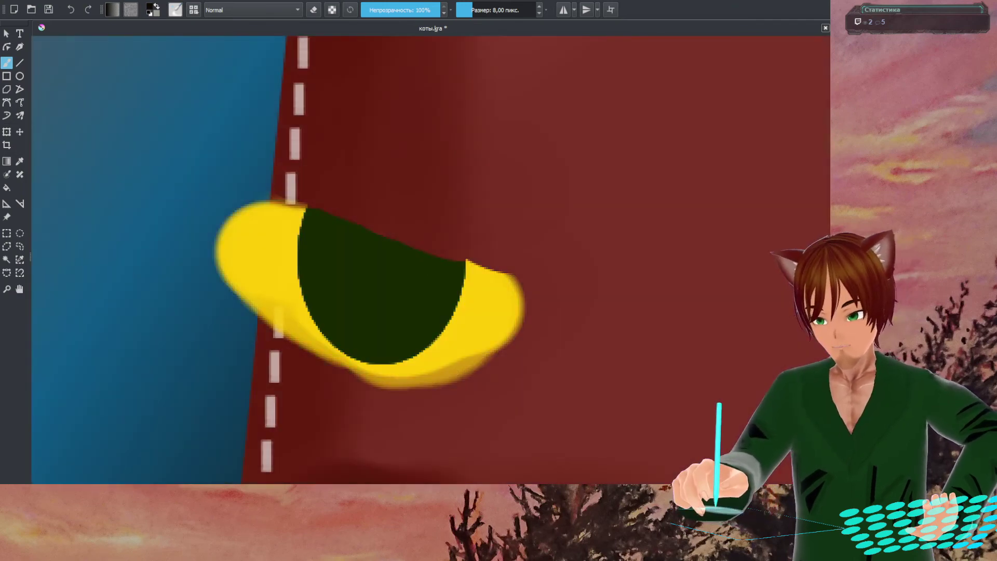
{"action": "key", "text": "ctrl+shift+z"}
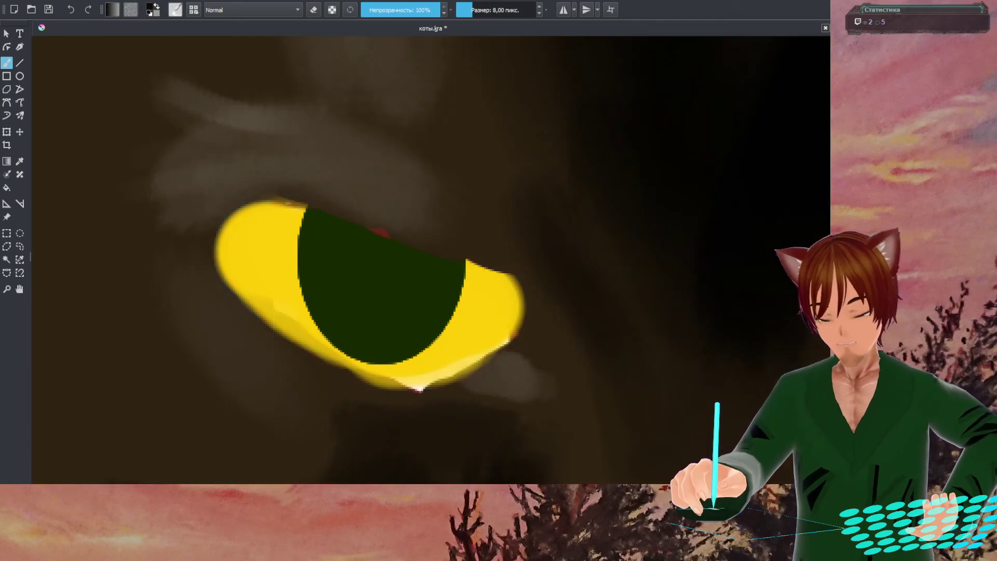
{"action": "key", "text": "ctrl+z"}
{"action": "key", "text": "ctrl+shift+z"}
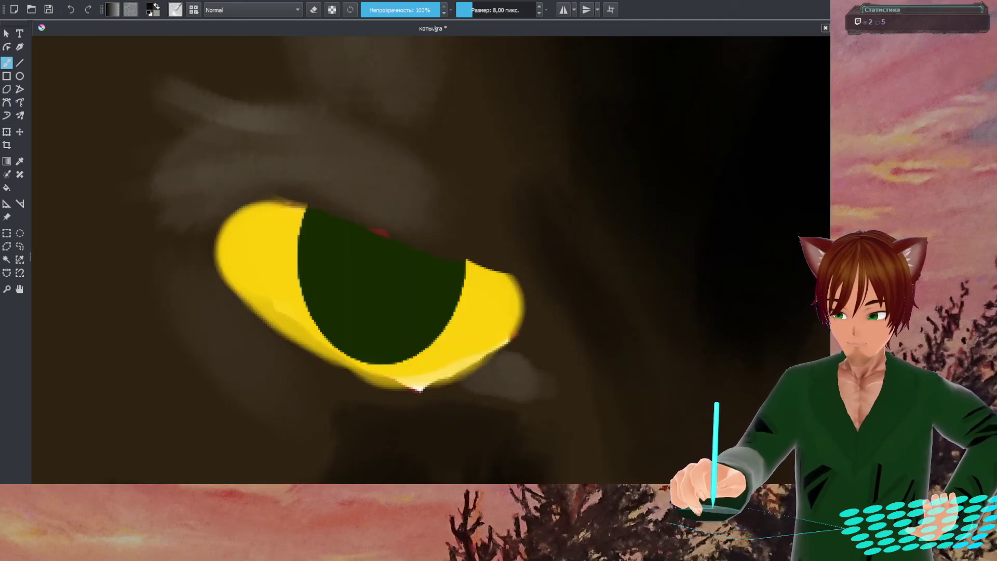
{"action": "key", "text": "ctrl+z"}
{"action": "key", "text": "ctrl+shift+z"}
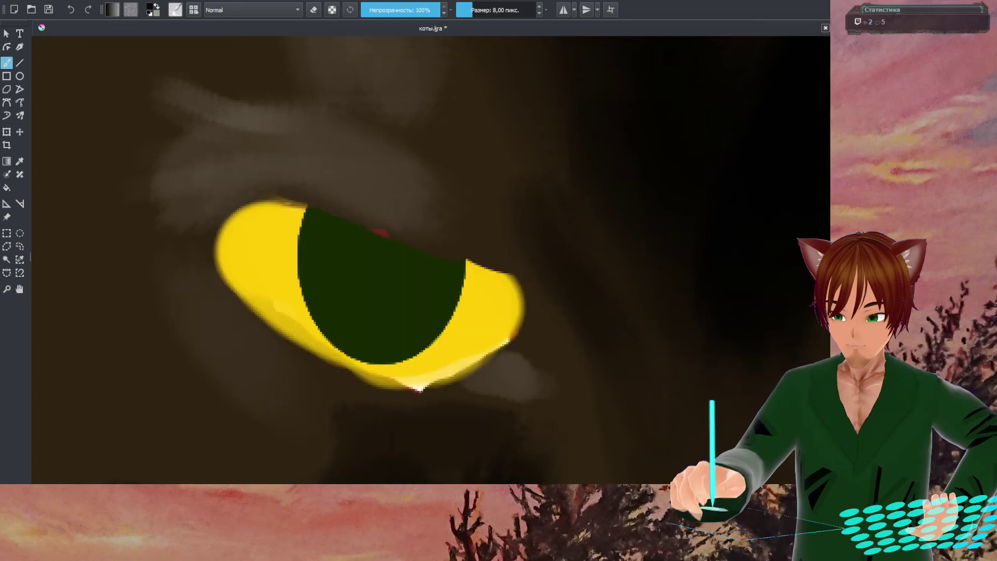
{"action": "scroll", "coordinate": [554, 265], "scroll_direction": "down", "scroll_amount": 5}
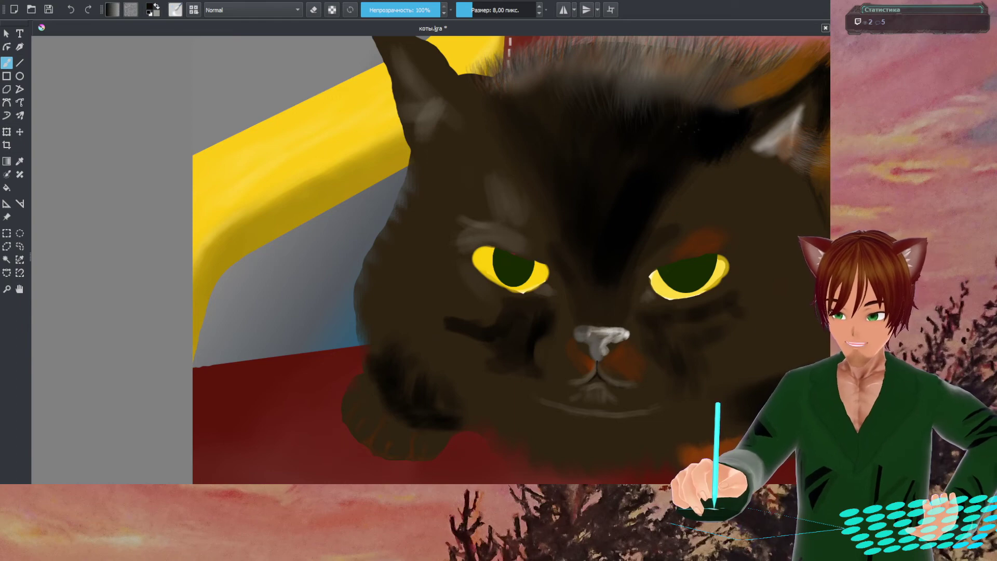
{"action": "key", "text": "ctrl+z"}
{"action": "key", "text": "ctrl+shift+z"}
{"action": "key", "text": "ctrl+z"}
{"action": "key", "text": "ctrl+shift+z"}
{"action": "key", "text": "ctrl+z"}
{"action": "key", "text": "ctrl+shift+z"}
{"action": "key", "text": "ctrl+z"}
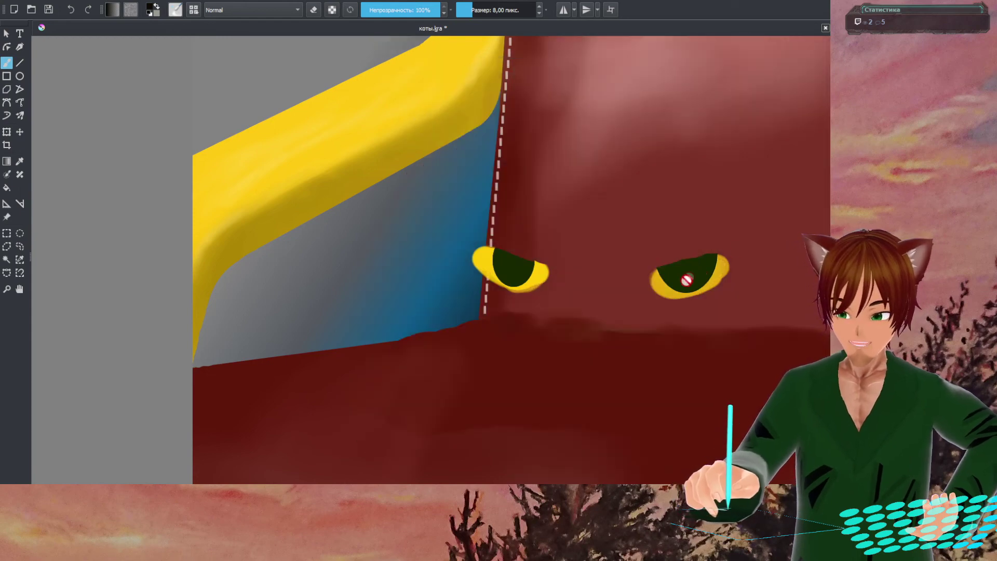
{"action": "key", "text": "ctrl+shift+z"}
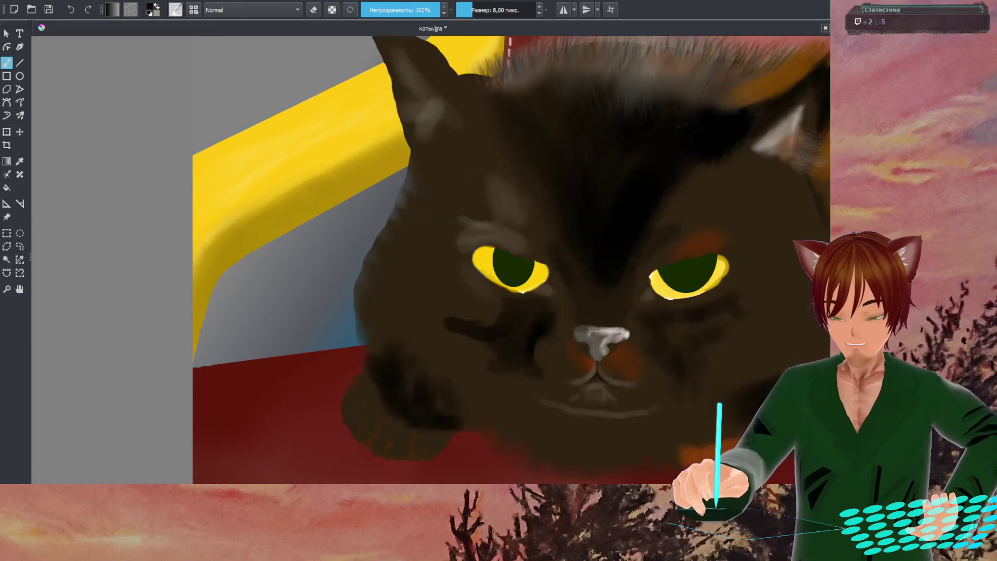
{"action": "key", "text": "ctrl+z"}
{"action": "key", "text": "ctrl+shift+z"}
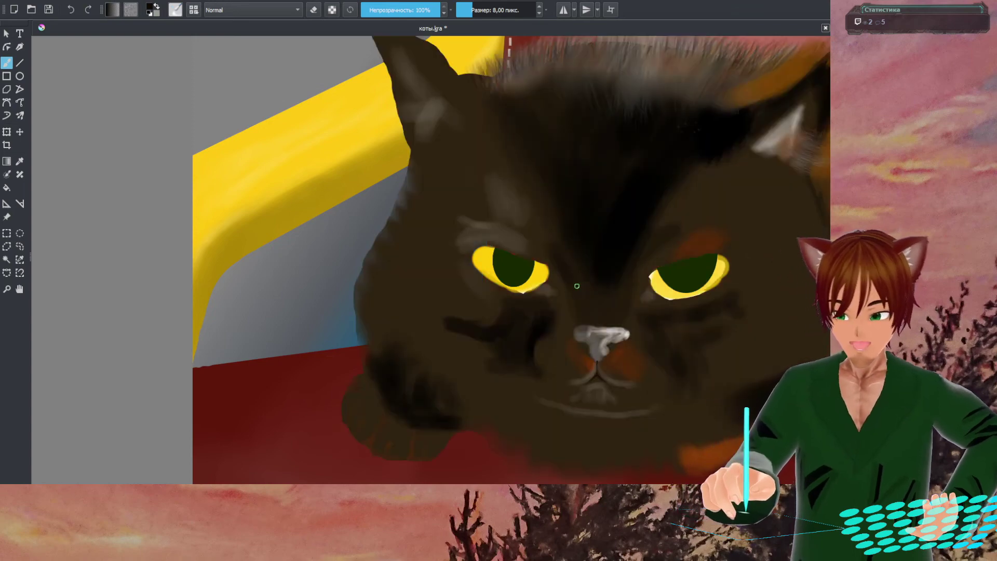
- Centre the view on the cat's right eye and switch to a 19.99 px pen brush, enlarged to about 45 px
{"action": "scroll", "coordinate": [576, 287], "scroll_direction": "down", "scroll_amount": 4}
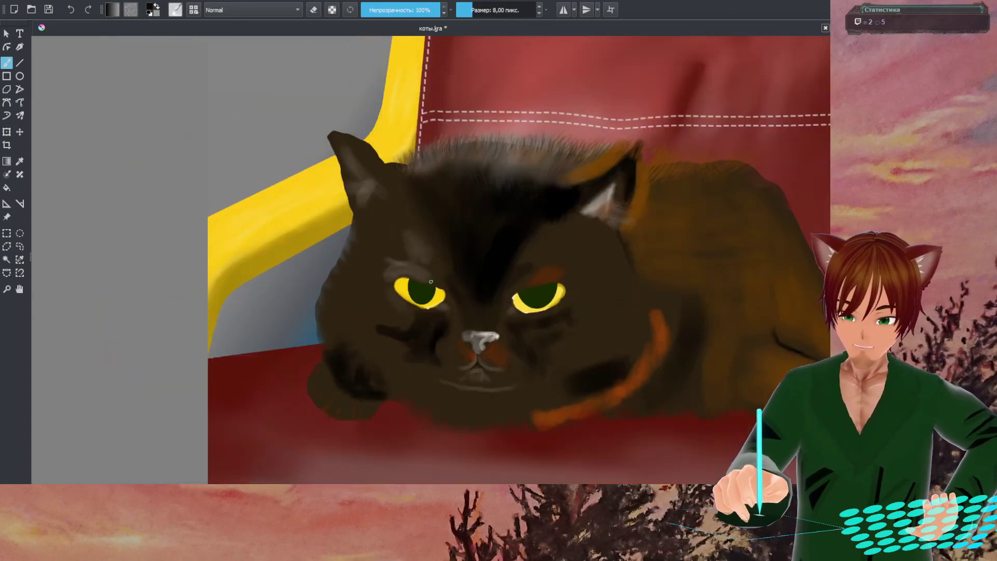
{"action": "scroll", "coordinate": [529, 309], "scroll_direction": "up", "scroll_amount": 6}
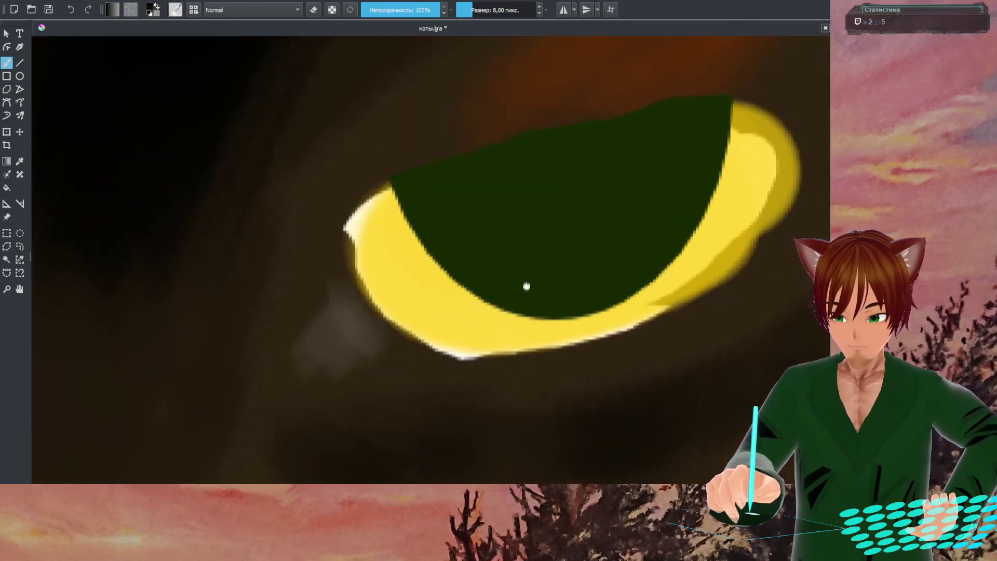
{"action": "left_click_drag", "start_coordinate": [527, 286], "coordinate": [520, 312]}
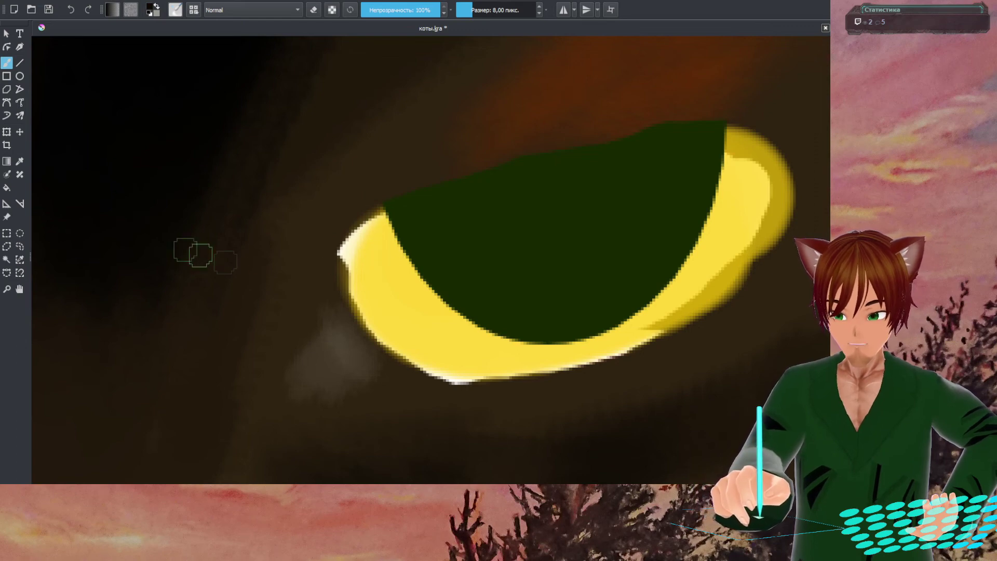
{"action": "right_click", "coordinate": [383, 293]}
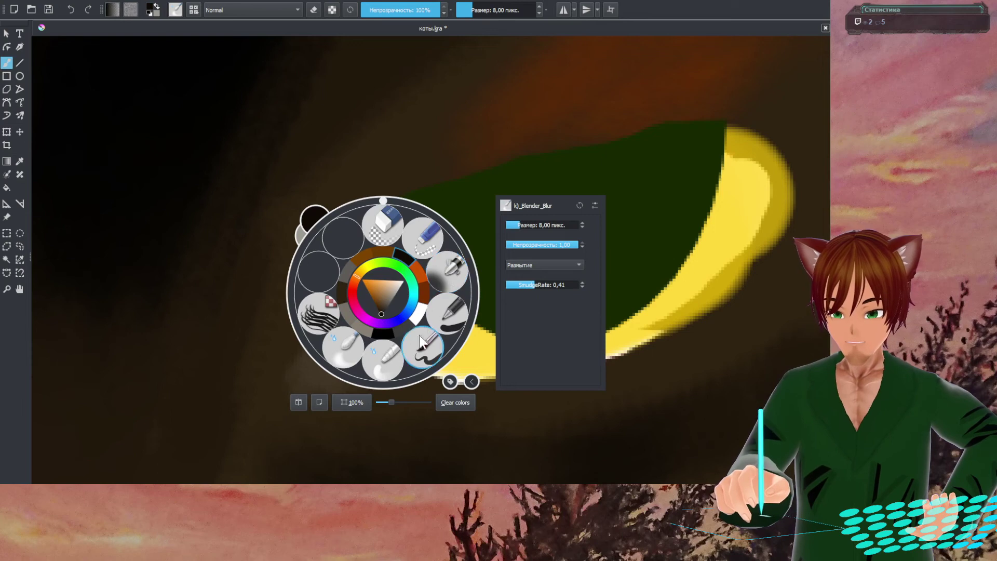
{"action": "left_click", "coordinate": [456, 285]}
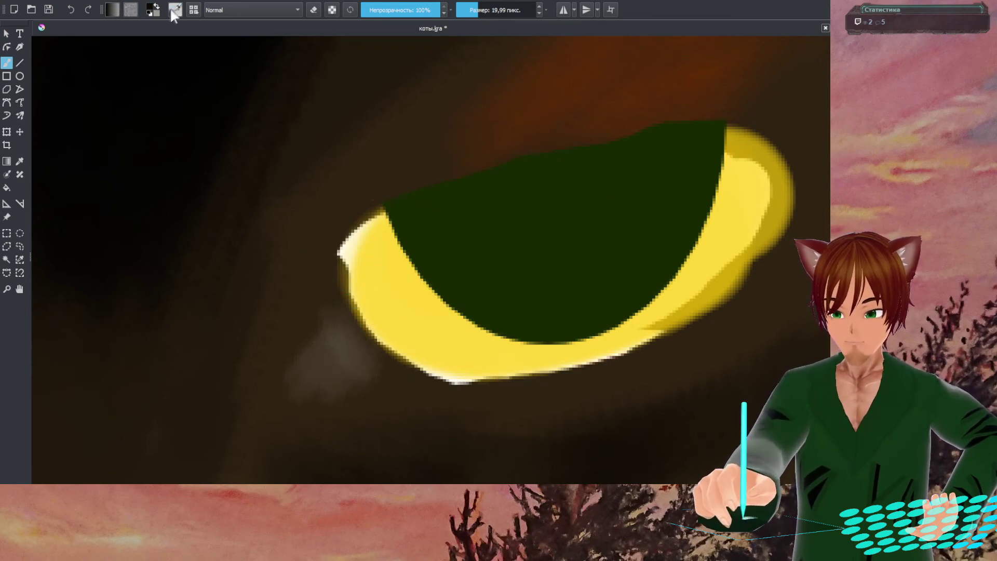
{"action": "left_click_drag", "start_coordinate": [329, 79], "coordinate": [555, 197]}
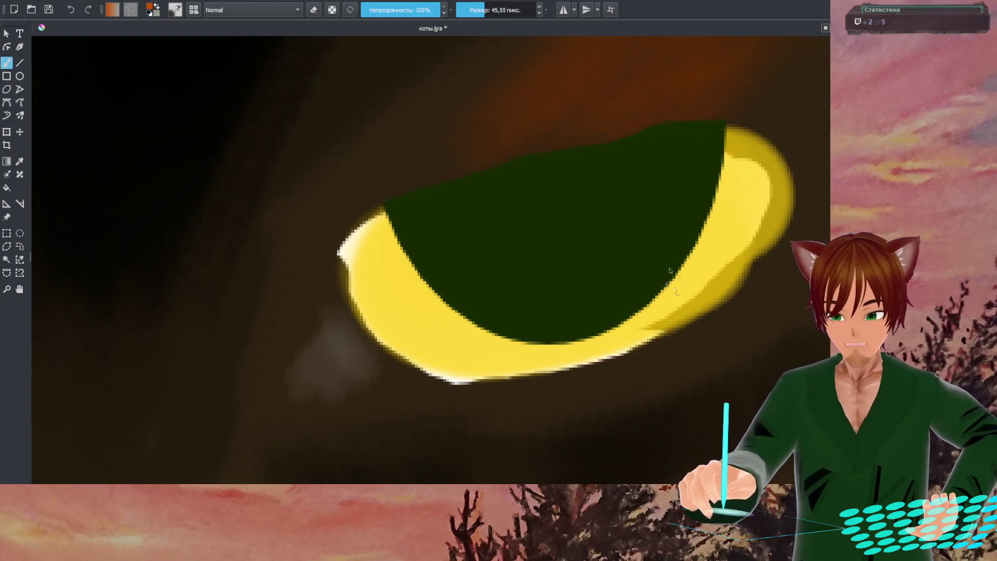
- Sample the iris yellow, shrink the brush to 7.85 px and paint over the pupil's upper-left tip
{"action": "right_click", "coordinate": [622, 375]}
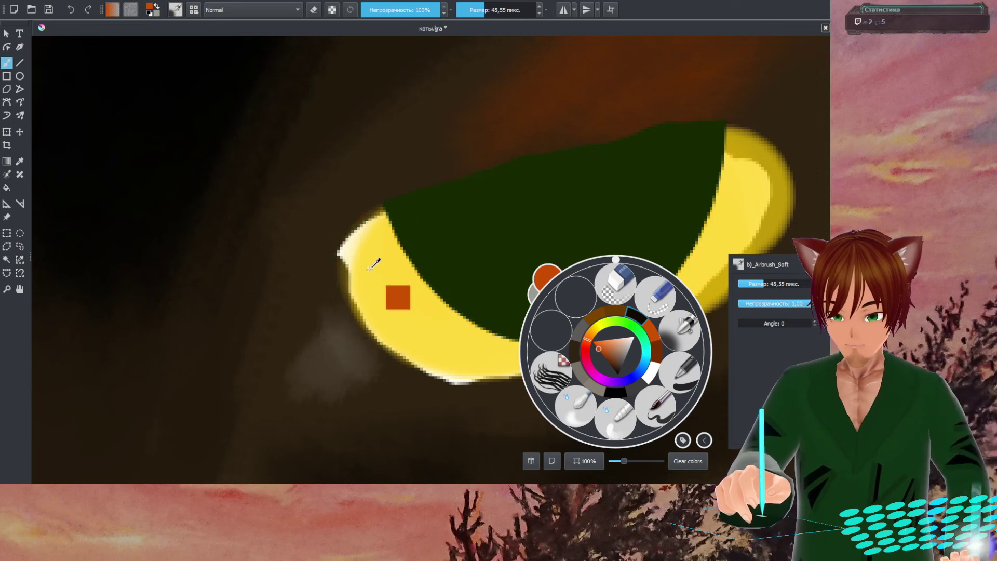
{"action": "left_click", "coordinate": [409, 285], "text": "ctrl"}
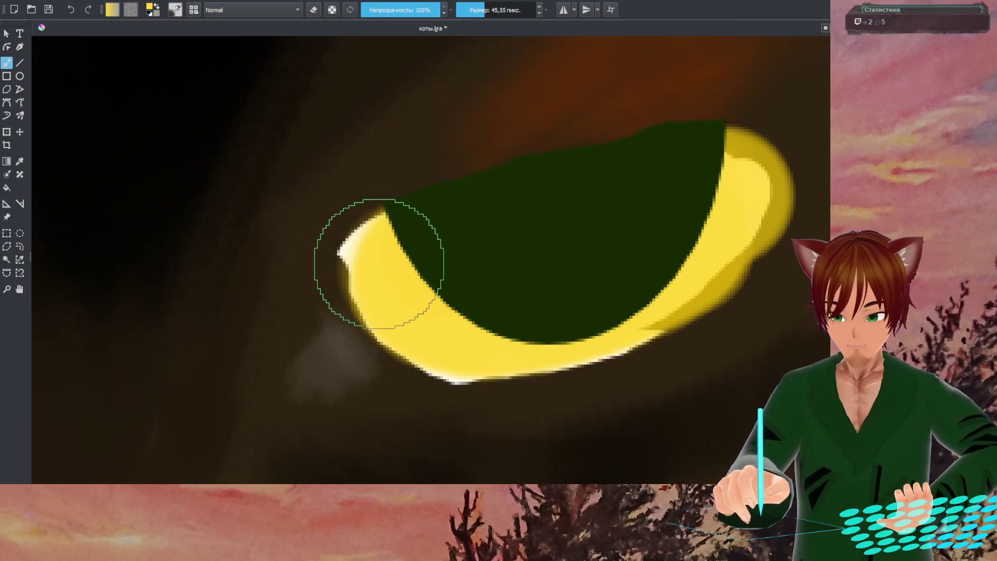
{"action": "left_click", "coordinate": [477, 10]}
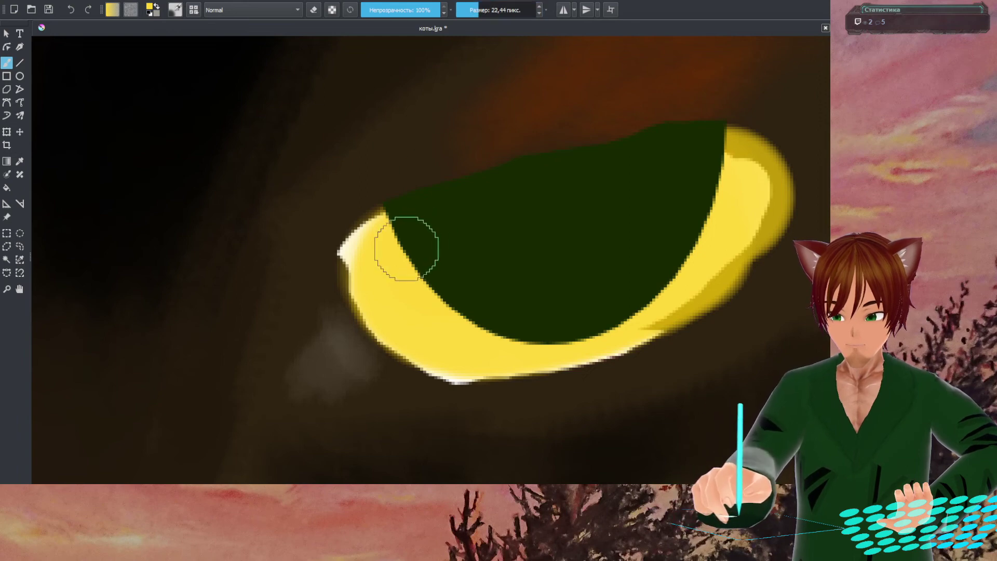
{"action": "left_click", "coordinate": [471, 10]}
{"action": "left_click", "coordinate": [472, 11]}
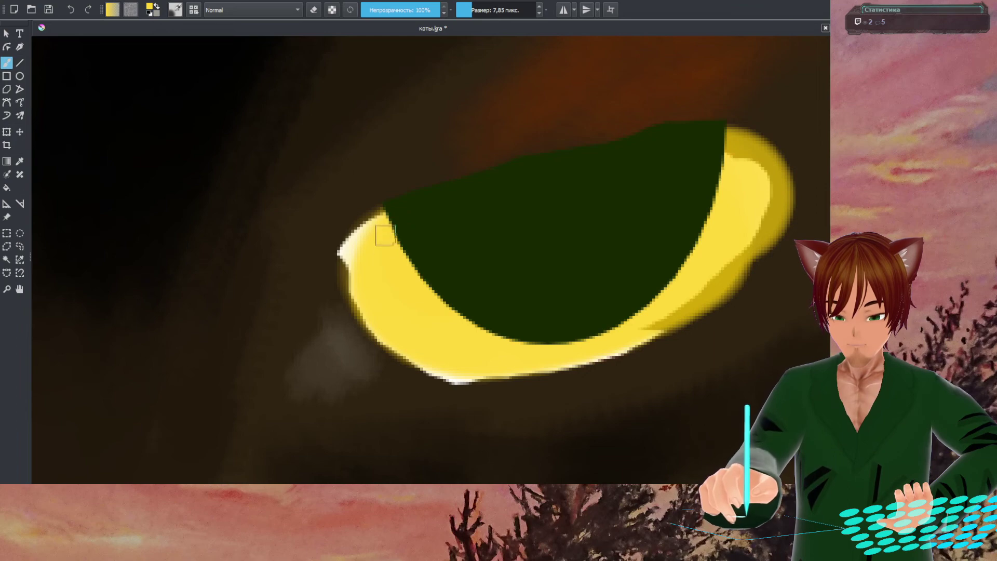
{"action": "mouse_move", "coordinate": [382, 221]}
{"action": "left_mouse_down"}
{"action": "mouse_move", "coordinate": [439, 308]}
{"action": "mouse_move", "coordinate": [407, 259]}
{"action": "mouse_move", "coordinate": [396, 204]}
{"action": "mouse_move", "coordinate": [470, 336]}
{"action": "mouse_move", "coordinate": [400, 241]}
{"action": "mouse_move", "coordinate": [423, 281]}
{"action": "mouse_move", "coordinate": [407, 260]}
{"action": "mouse_move", "coordinate": [399, 240]}
{"action": "mouse_move", "coordinate": [418, 270]}
{"action": "mouse_move", "coordinate": [397, 192]}
{"action": "mouse_move", "coordinate": [431, 287]}
{"action": "left_mouse_up"}
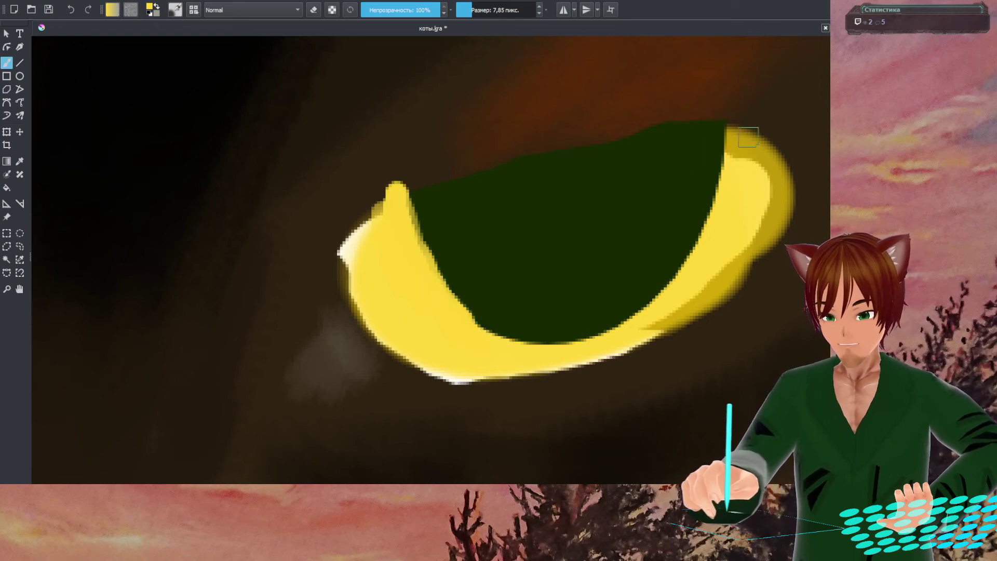
- Paint smooth yellow along the iris's right edge and over the white rim at lower and upper left
{"action": "mouse_move", "coordinate": [732, 121]}
{"action": "left_mouse_down"}
{"action": "mouse_move", "coordinate": [728, 154]}
{"action": "mouse_move", "coordinate": [721, 125]}
{"action": "mouse_move", "coordinate": [723, 179]}
{"action": "mouse_move", "coordinate": [700, 261]}
{"action": "mouse_move", "coordinate": [717, 201]}
{"action": "mouse_move", "coordinate": [719, 122]}
{"action": "mouse_move", "coordinate": [713, 203]}
{"action": "left_mouse_up"}
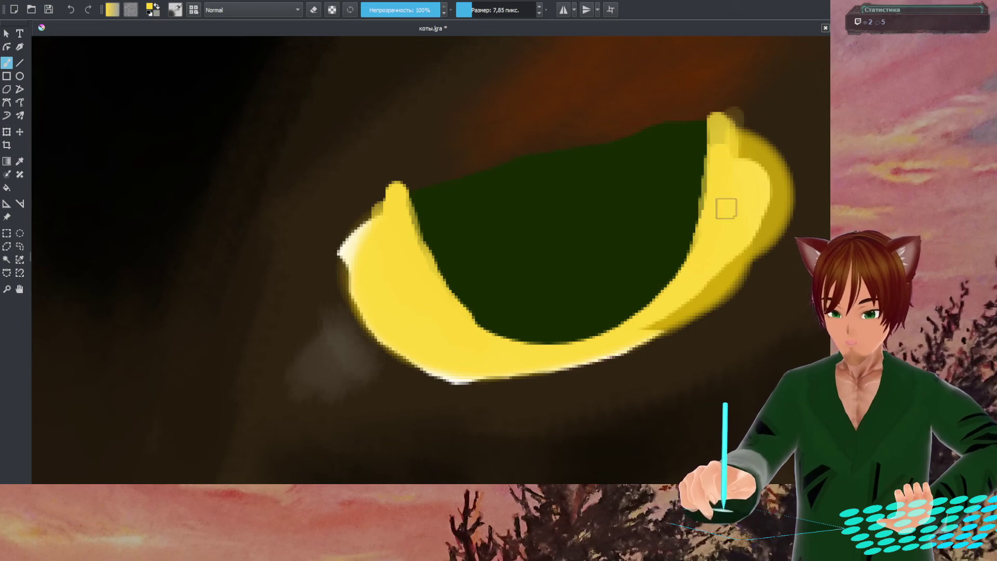
{"action": "left_click_drag", "start_coordinate": [751, 156], "coordinate": [774, 195]}
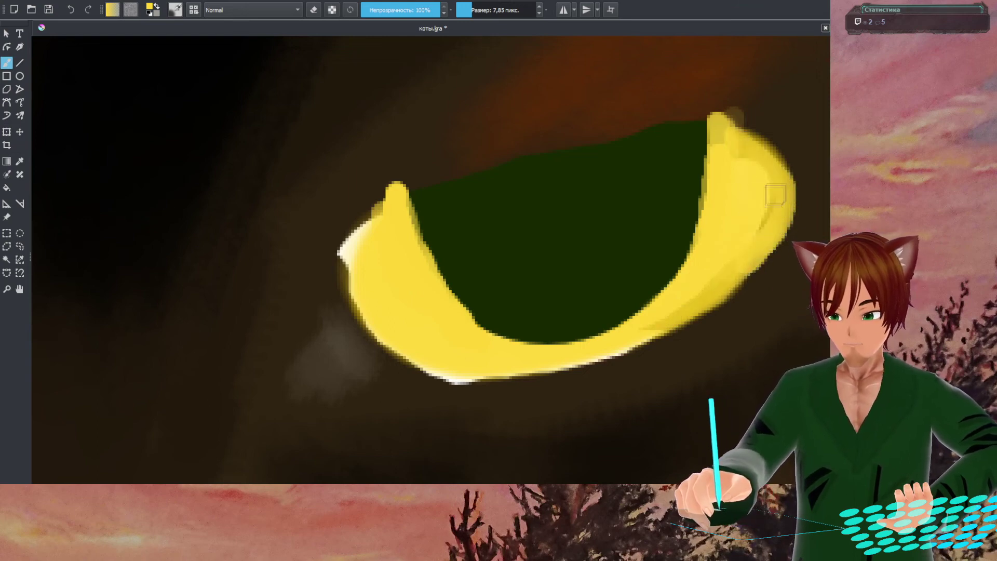
{"action": "mouse_move", "coordinate": [733, 250]}
{"action": "left_mouse_down"}
{"action": "mouse_move", "coordinate": [662, 322]}
{"action": "mouse_move", "coordinate": [733, 287]}
{"action": "mouse_move", "coordinate": [767, 244]}
{"action": "left_mouse_up"}
{"action": "mouse_move", "coordinate": [779, 210]}
{"action": "left_mouse_down"}
{"action": "mouse_move", "coordinate": [766, 163]}
{"action": "mouse_move", "coordinate": [719, 123]}
{"action": "mouse_move", "coordinate": [722, 146]}
{"action": "left_mouse_up"}
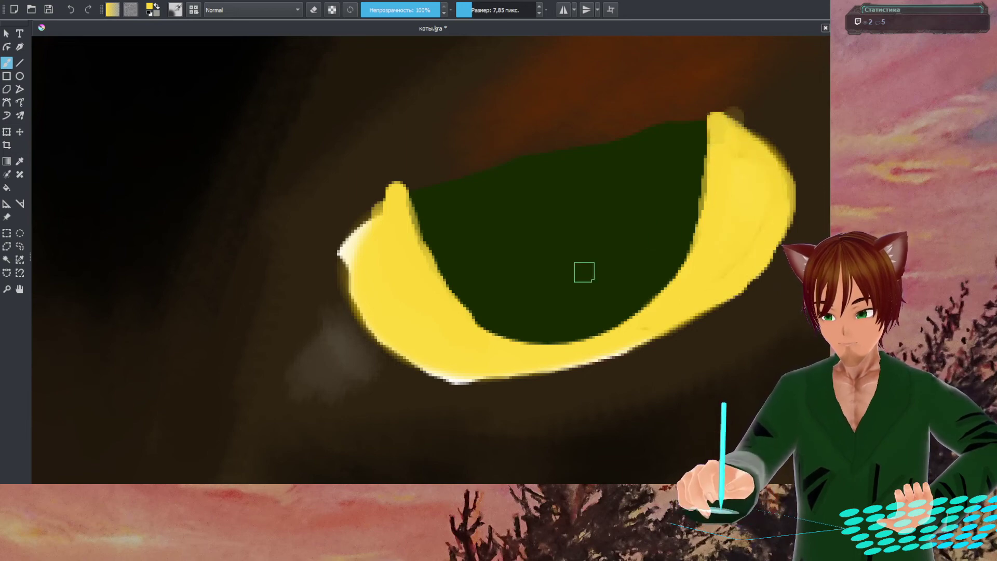
{"action": "mouse_move", "coordinate": [448, 366]}
{"action": "left_mouse_down"}
{"action": "mouse_move", "coordinate": [467, 372]}
{"action": "mouse_move", "coordinate": [438, 366]}
{"action": "mouse_move", "coordinate": [486, 370]}
{"action": "mouse_move", "coordinate": [669, 343]}
{"action": "left_mouse_up"}
{"action": "mouse_move", "coordinate": [367, 252]}
{"action": "left_mouse_down"}
{"action": "mouse_move", "coordinate": [362, 228]}
{"action": "mouse_move", "coordinate": [346, 268]}
{"action": "mouse_move", "coordinate": [387, 193]}
{"action": "mouse_move", "coordinate": [366, 292]}
{"action": "left_mouse_up"}
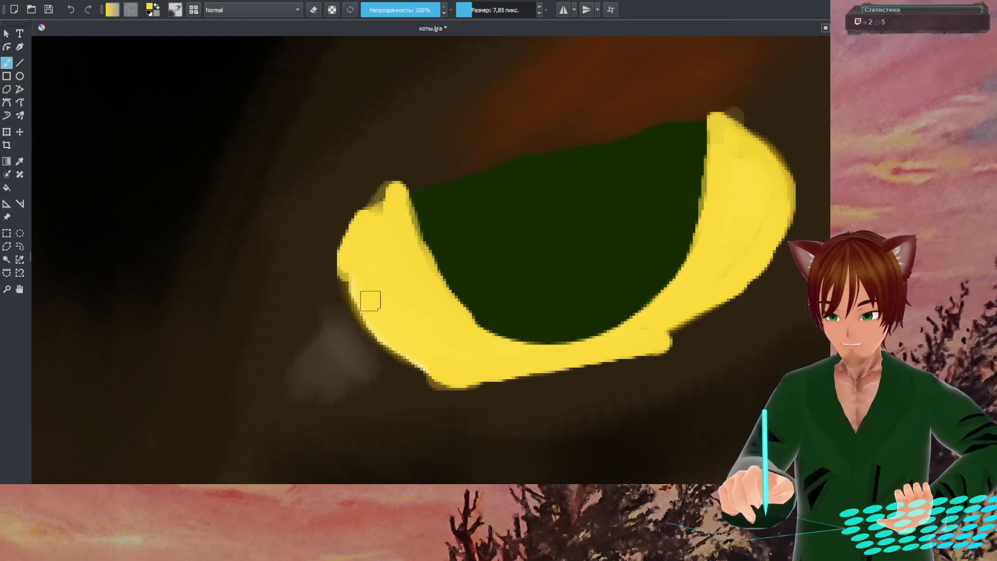
- Set the brush size to 11.94 px in the pop-up palette
{"action": "scroll", "coordinate": [371, 301], "scroll_direction": "up", "scroll_amount": 2}
{"action": "scroll", "coordinate": [370, 301], "scroll_direction": "down", "scroll_amount": 6}
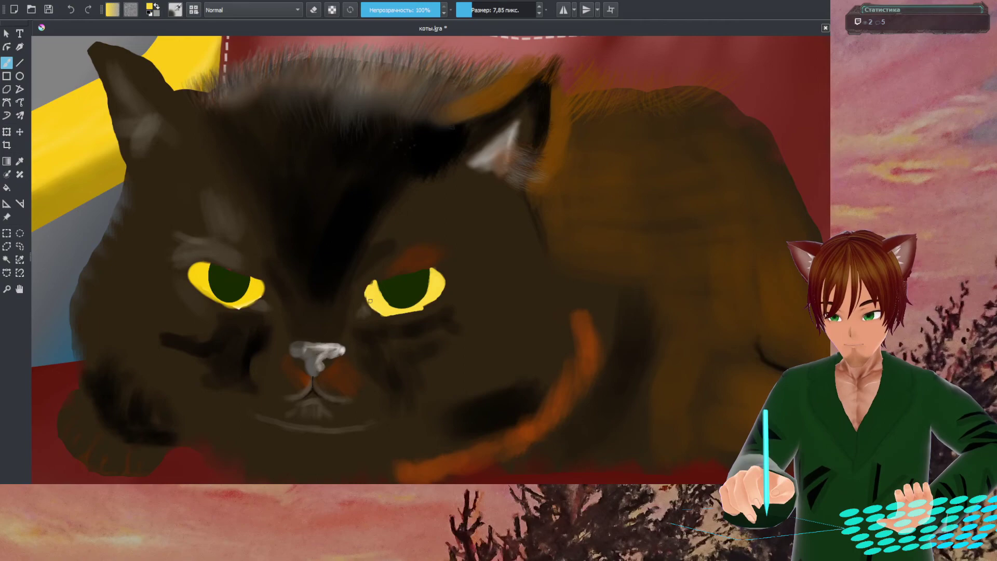
{"action": "scroll", "coordinate": [370, 301], "scroll_direction": "down", "scroll_amount": 3}
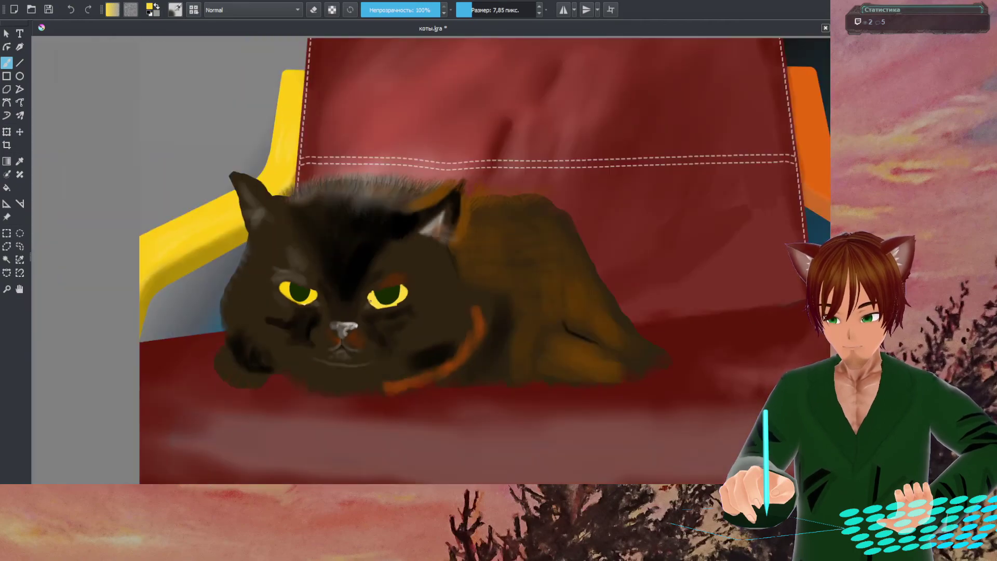
{"action": "scroll", "coordinate": [370, 300], "scroll_direction": "up", "scroll_amount": 7}
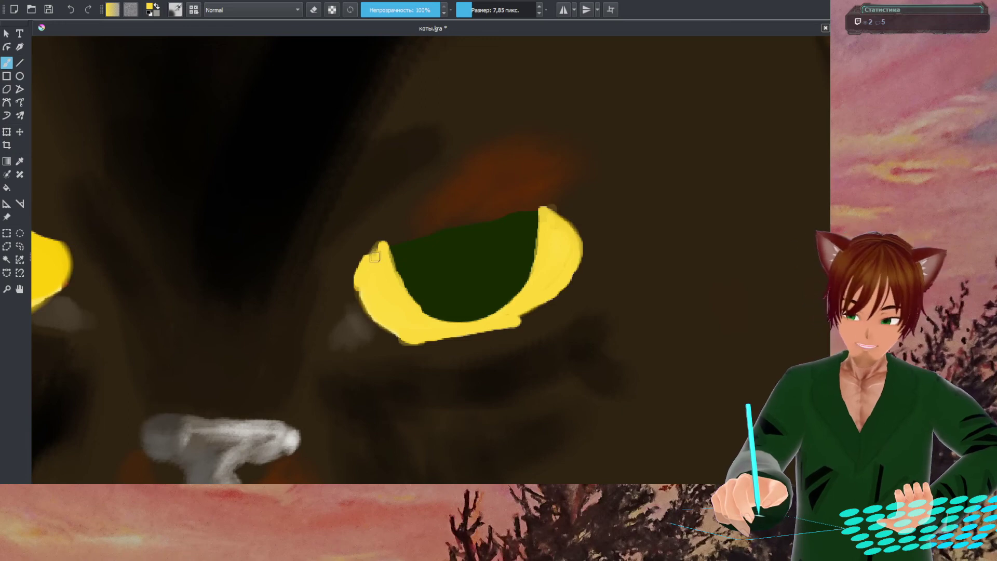
{"action": "right_click", "coordinate": [402, 309]}
{"action": "left_click_drag", "start_coordinate": [561, 225], "coordinate": [571, 225]}
{"action": "left_click", "coordinate": [446, 157]}
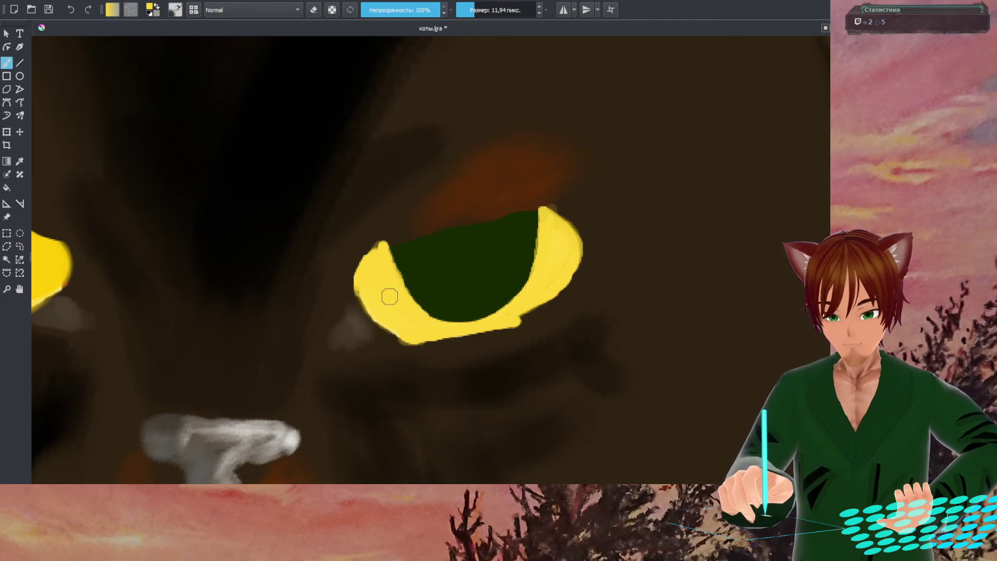
- Paint a lighter yellow band along the eye's lower edge and bottom tip
{"action": "scroll", "coordinate": [389, 296], "scroll_direction": "up", "scroll_amount": 2}
{"action": "scroll", "coordinate": [390, 296], "scroll_direction": "down", "scroll_amount": 5}
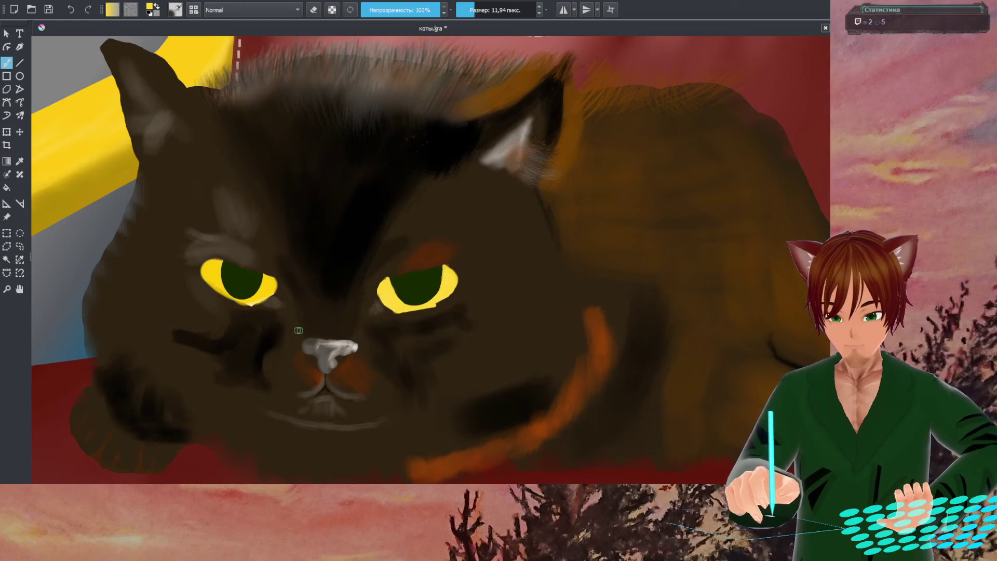
{"action": "scroll", "coordinate": [254, 314], "scroll_direction": "up", "scroll_amount": 4}
{"action": "scroll", "coordinate": [211, 267], "scroll_direction": "down", "scroll_amount": 1}
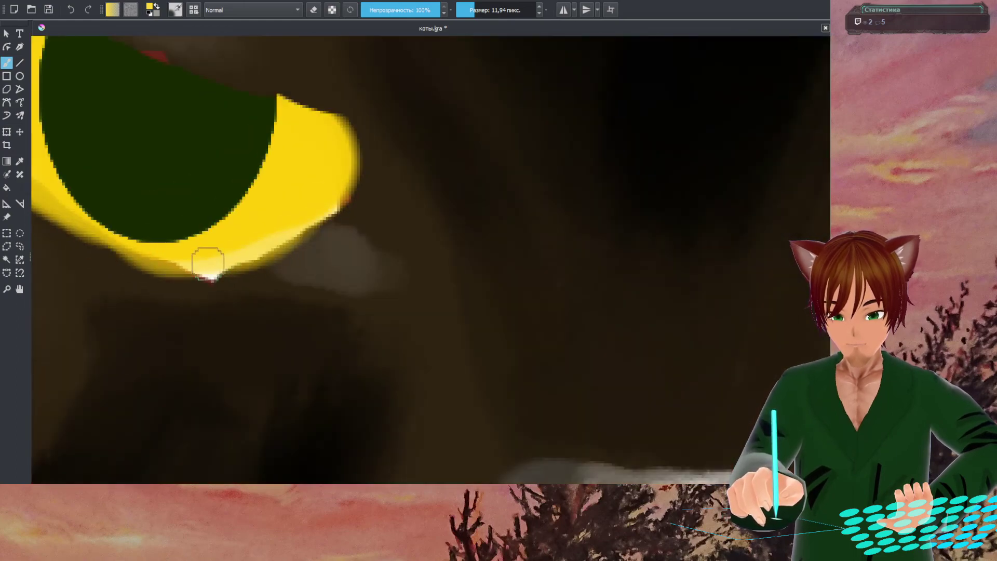
{"action": "left_click_drag", "start_coordinate": [206, 265], "coordinate": [211, 263]}
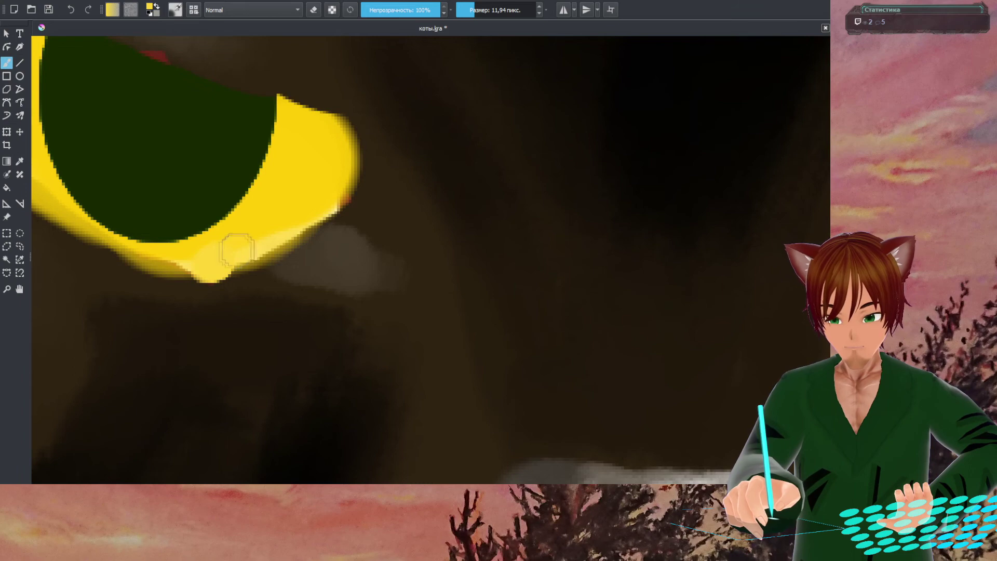
{"action": "mouse_move", "coordinate": [261, 239]}
{"action": "left_mouse_down"}
{"action": "mouse_move", "coordinate": [304, 208]}
{"action": "mouse_move", "coordinate": [241, 247]}
{"action": "mouse_move", "coordinate": [323, 189]}
{"action": "mouse_move", "coordinate": [315, 203]}
{"action": "mouse_move", "coordinate": [323, 199]}
{"action": "mouse_move", "coordinate": [282, 207]}
{"action": "left_mouse_up"}
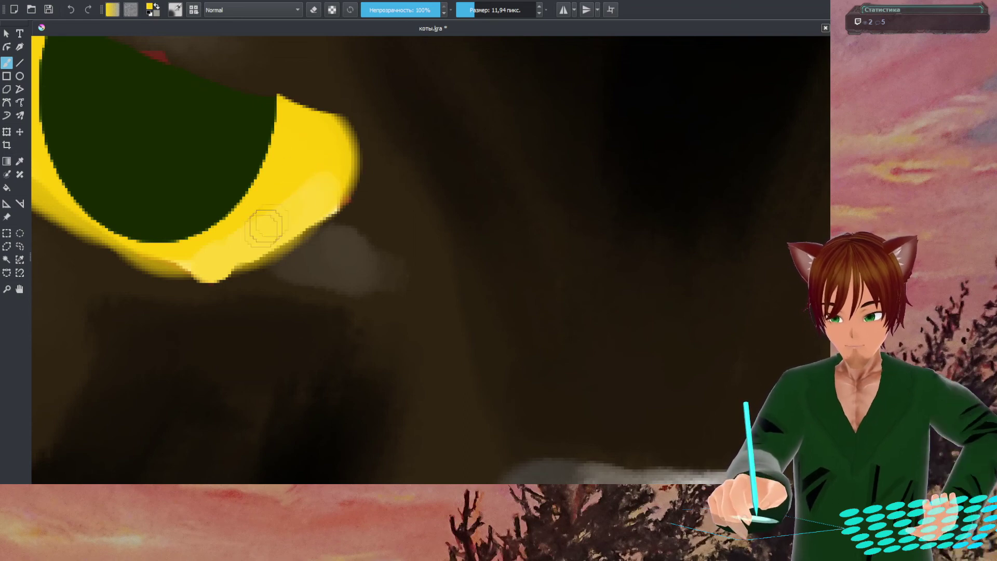
{"action": "mouse_move", "coordinate": [265, 227]}
{"action": "left_mouse_down"}
{"action": "mouse_move", "coordinate": [273, 223]}
{"action": "mouse_move", "coordinate": [209, 263]}
{"action": "mouse_move", "coordinate": [189, 263]}
{"action": "mouse_move", "coordinate": [200, 258]}
{"action": "left_mouse_up"}
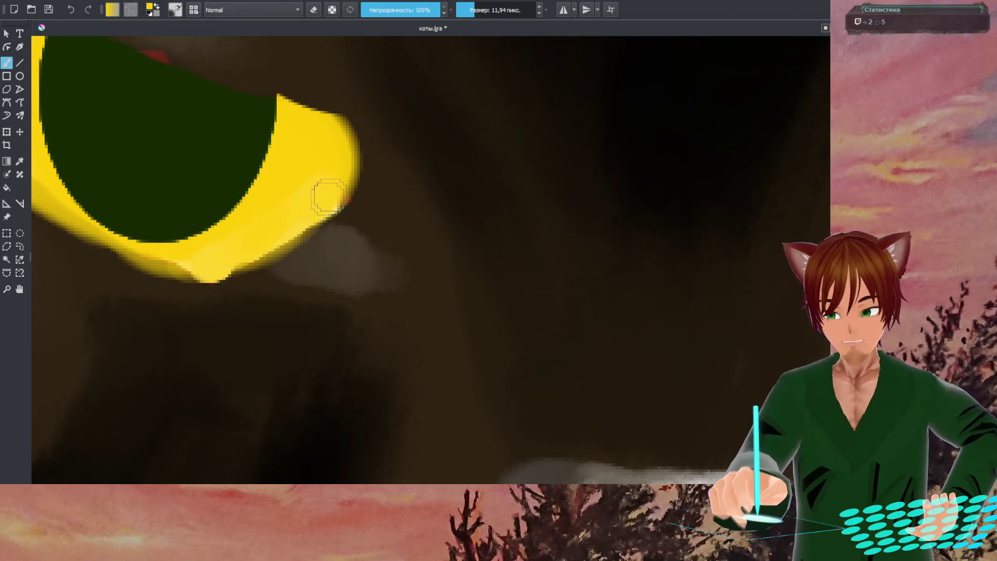
- Sample the pupil's dark green and dab it over the small red spot on the pupil's top edge
{"action": "left_click_drag", "start_coordinate": [363, 229], "coordinate": [533, 316]}
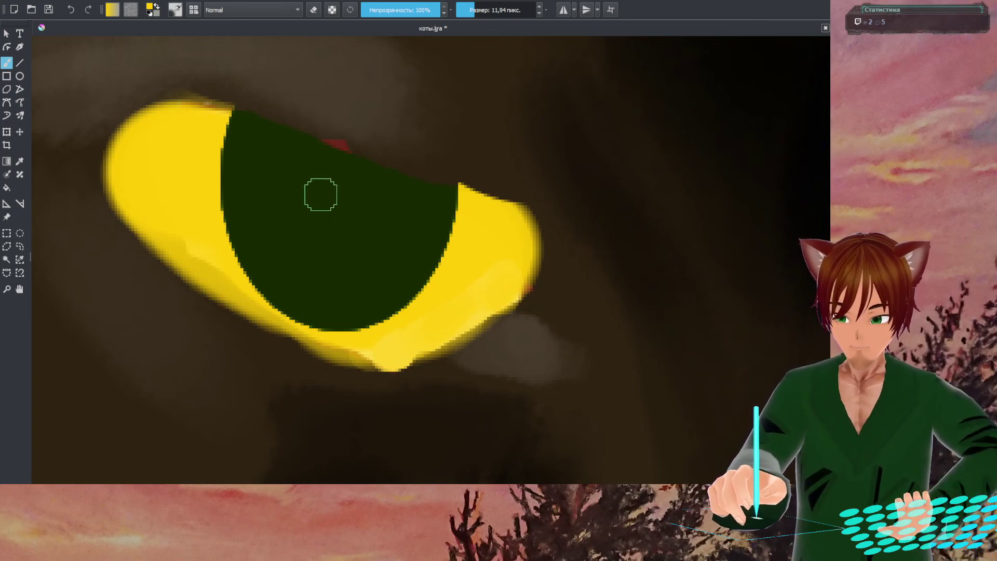
{"action": "left_click", "coordinate": [327, 199], "text": "ctrl"}
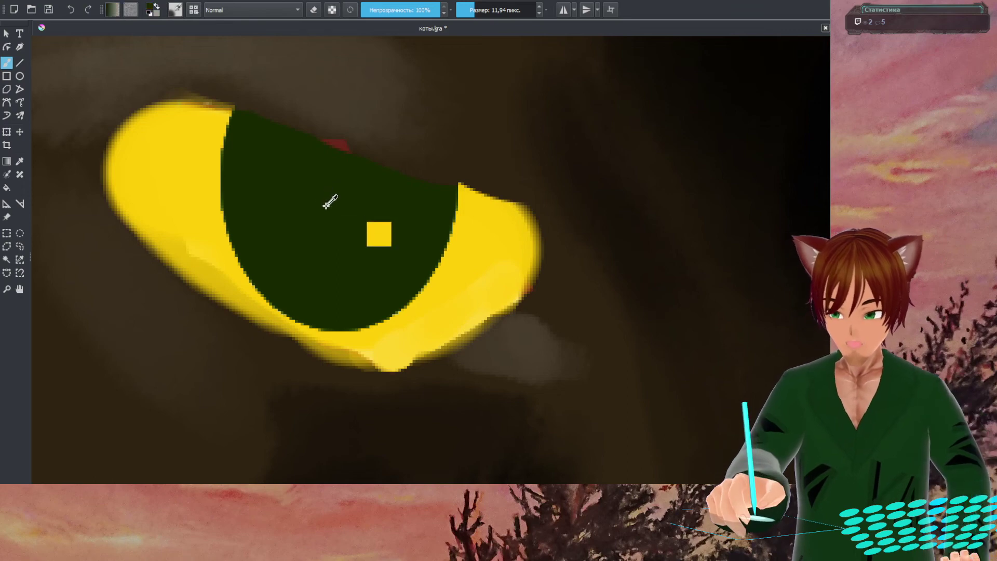
{"action": "left_click_drag", "start_coordinate": [327, 149], "coordinate": [330, 154]}
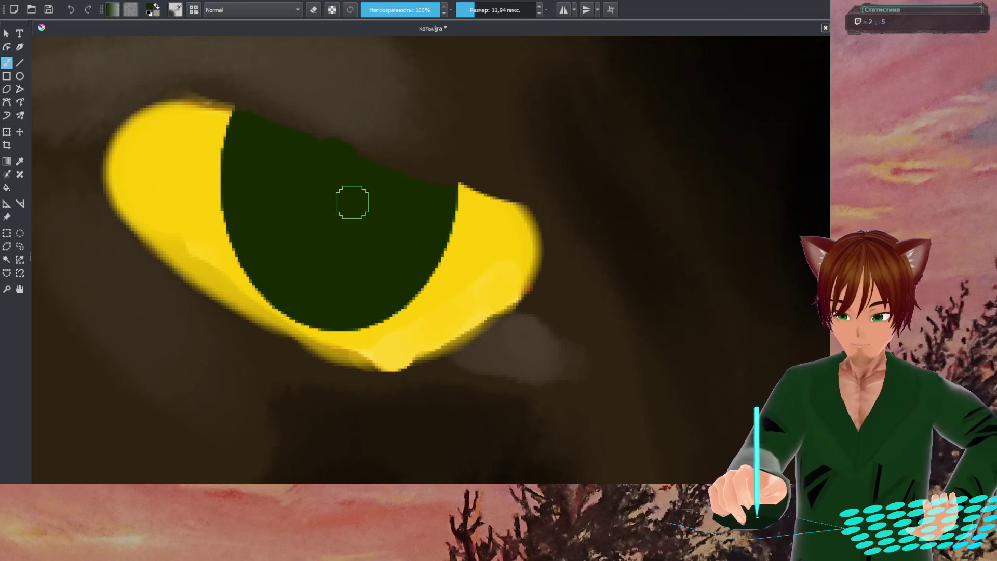
{"action": "scroll", "coordinate": [423, 227], "scroll_direction": "down", "scroll_amount": 5}
{"action": "scroll", "coordinate": [440, 240], "scroll_direction": "down", "scroll_amount": 2}
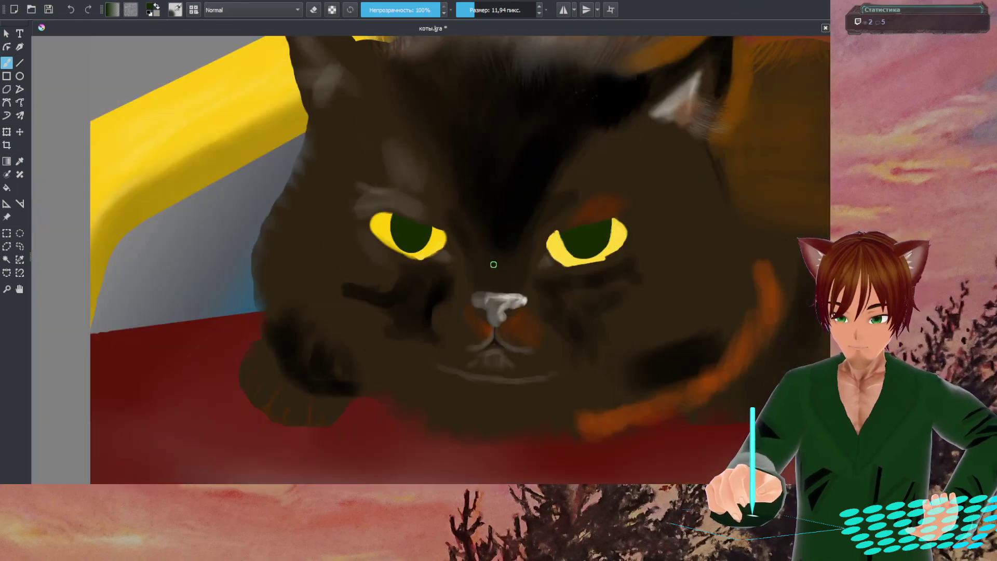
{"action": "scroll", "coordinate": [493, 265], "scroll_direction": "down", "scroll_amount": 2}
{"action": "scroll", "coordinate": [576, 277], "scroll_direction": "up", "scroll_amount": 7}
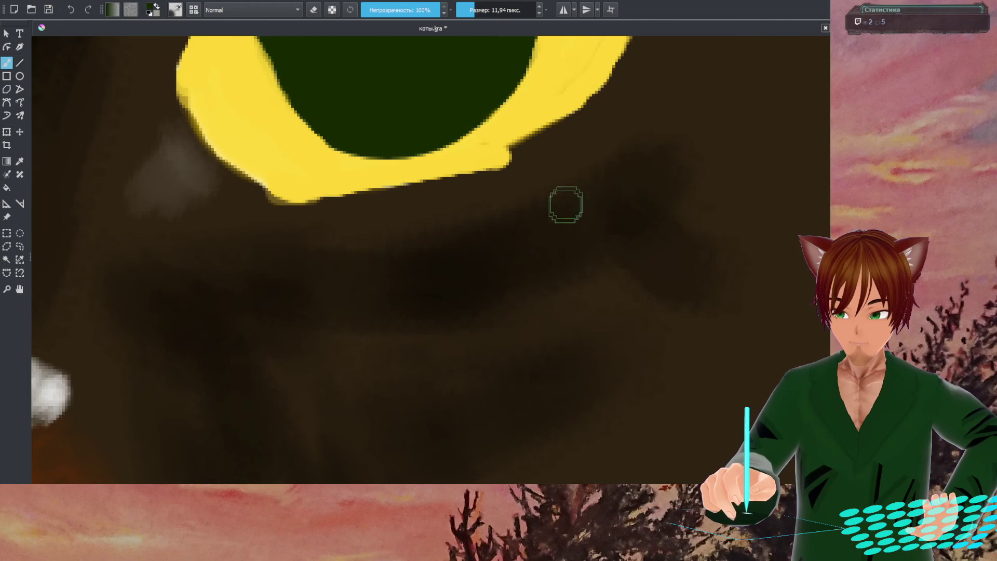
{"action": "left_click", "coordinate": [313, 10]}
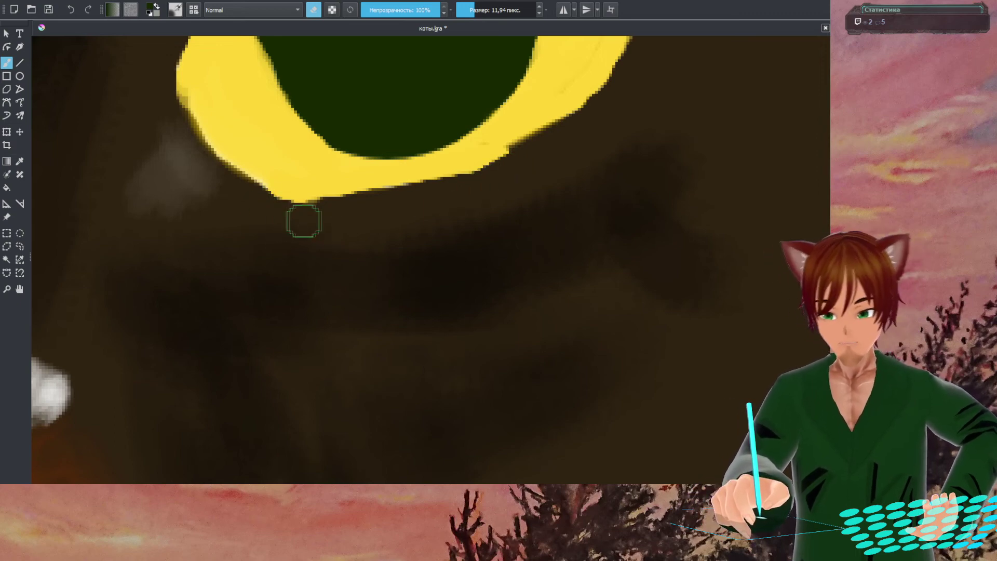
{"action": "scroll", "coordinate": [310, 221], "scroll_direction": "down", "scroll_amount": 5}
{"action": "scroll", "coordinate": [304, 227], "scroll_direction": "down", "scroll_amount": 6}
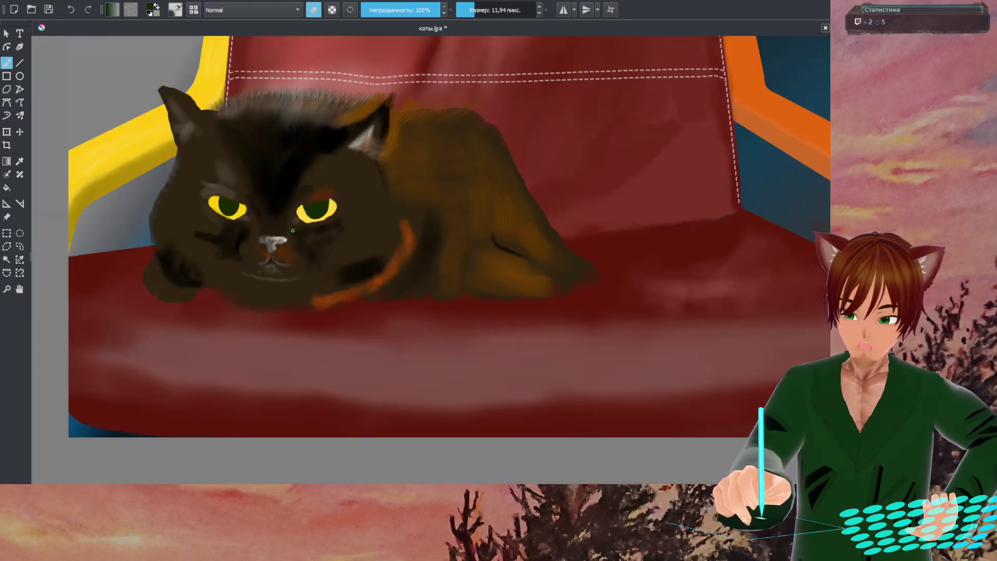
{"action": "scroll", "coordinate": [493, 254], "scroll_direction": "up", "scroll_amount": 3}
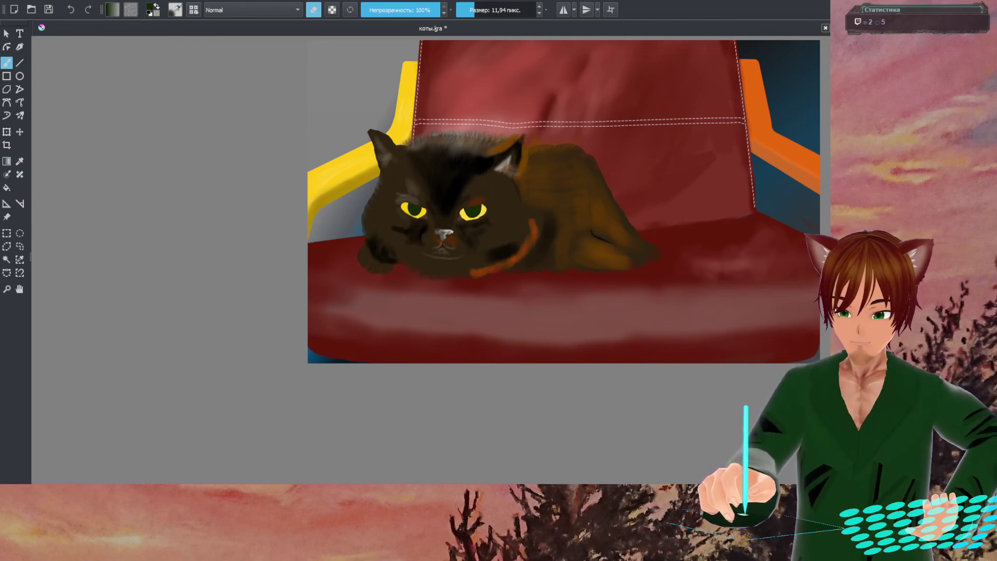
{"action": "scroll", "coordinate": [415, 167], "scroll_direction": "up", "scroll_amount": 5}
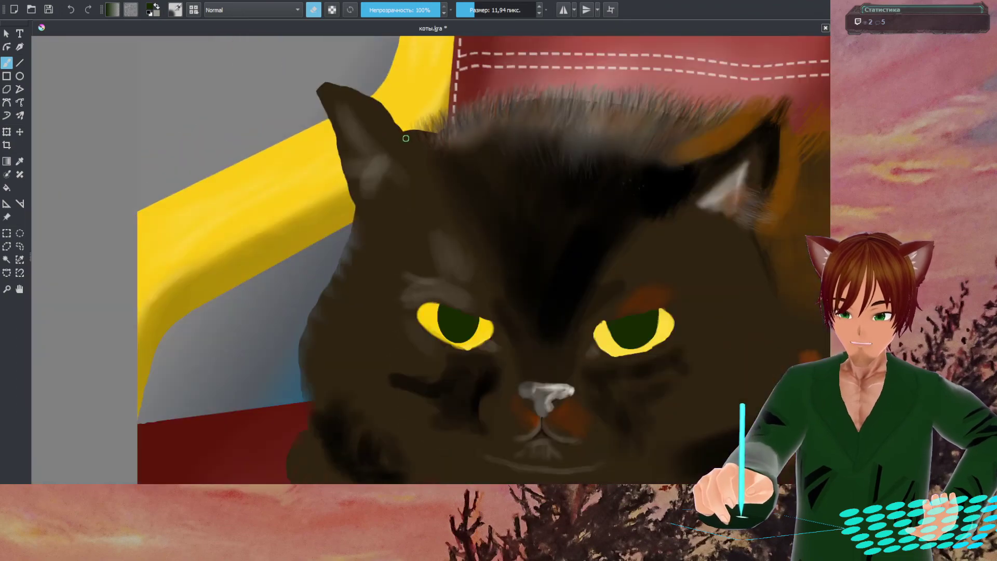
{"action": "scroll", "coordinate": [464, 159], "scroll_direction": "down", "scroll_amount": 2}
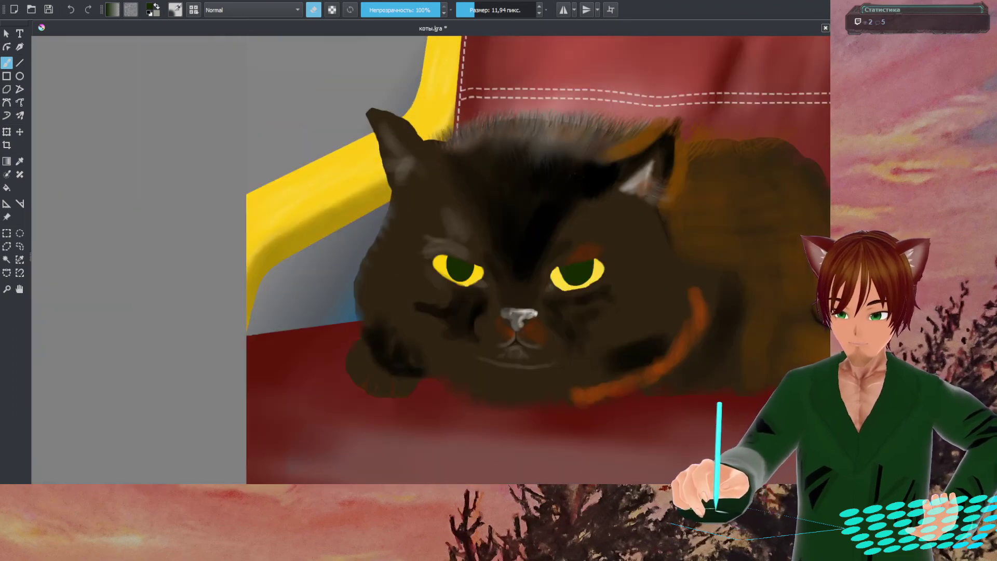
{"action": "left_click_drag", "start_coordinate": [657, 214], "coordinate": [519, 262]}
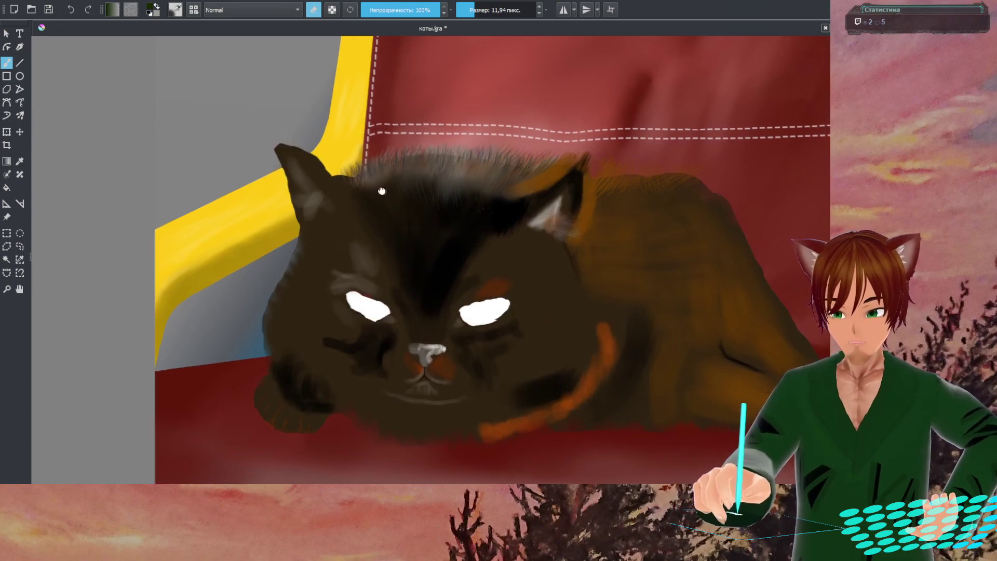
- Pan toward the cat's head and zoom in on the left ear
{"action": "left_click_drag", "start_coordinate": [382, 192], "coordinate": [474, 211]}
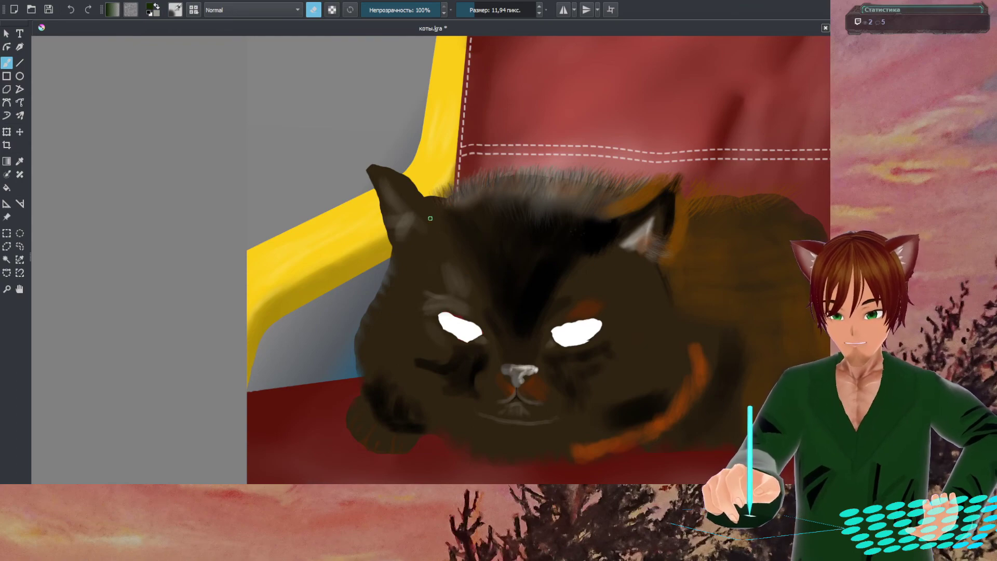
{"action": "scroll", "coordinate": [407, 207], "scroll_direction": "up", "scroll_amount": 4}
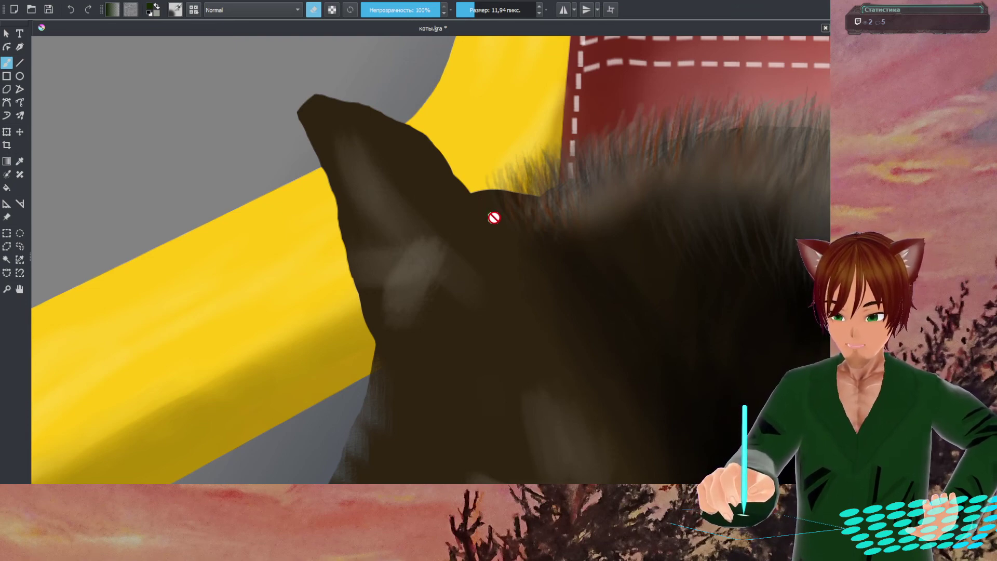
- Leave eraser mode and paint dark brown over the yellow notch beside the left ear, darkening its base
{"action": "mouse_move", "coordinate": [583, 358]}
{"action": "left_mouse_down"}
{"action": "mouse_move", "coordinate": [573, 274]}
{"action": "mouse_move", "coordinate": [534, 216]}
{"action": "left_mouse_up"}
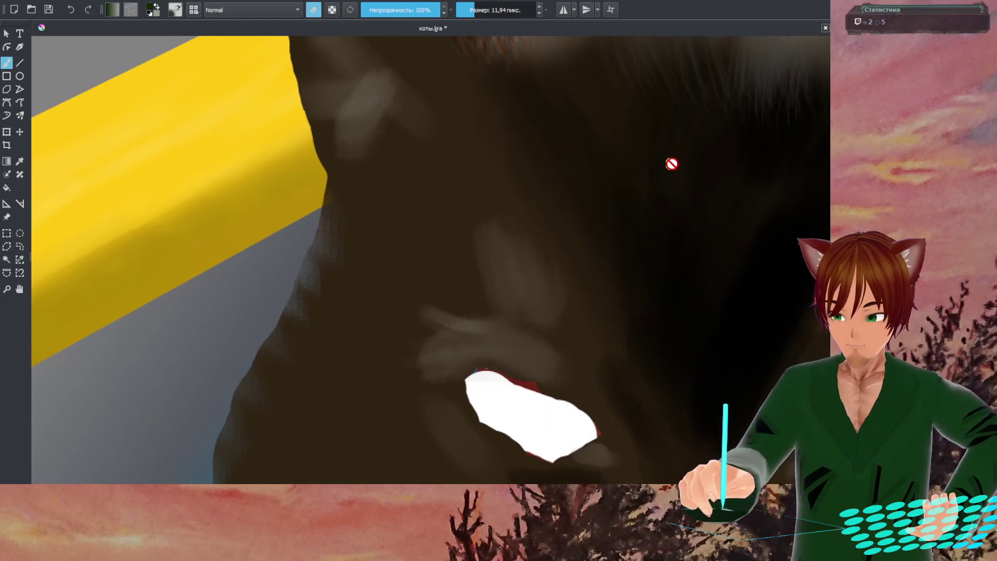
{"action": "left_click_drag", "start_coordinate": [670, 163], "coordinate": [670, 290]}
{"action": "left_click_drag", "start_coordinate": [519, 271], "coordinate": [556, 290]}
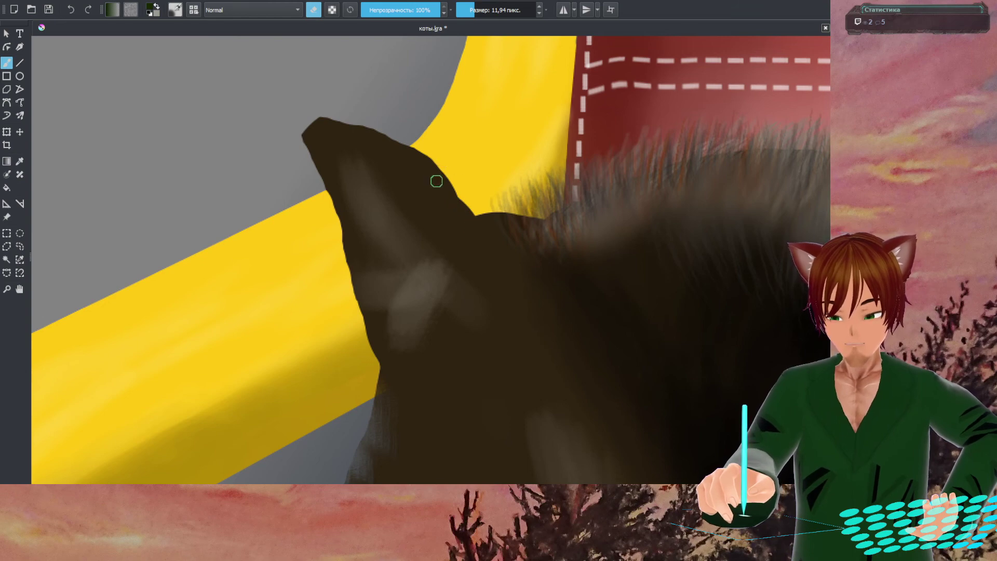
{"action": "right_click", "coordinate": [462, 191]}
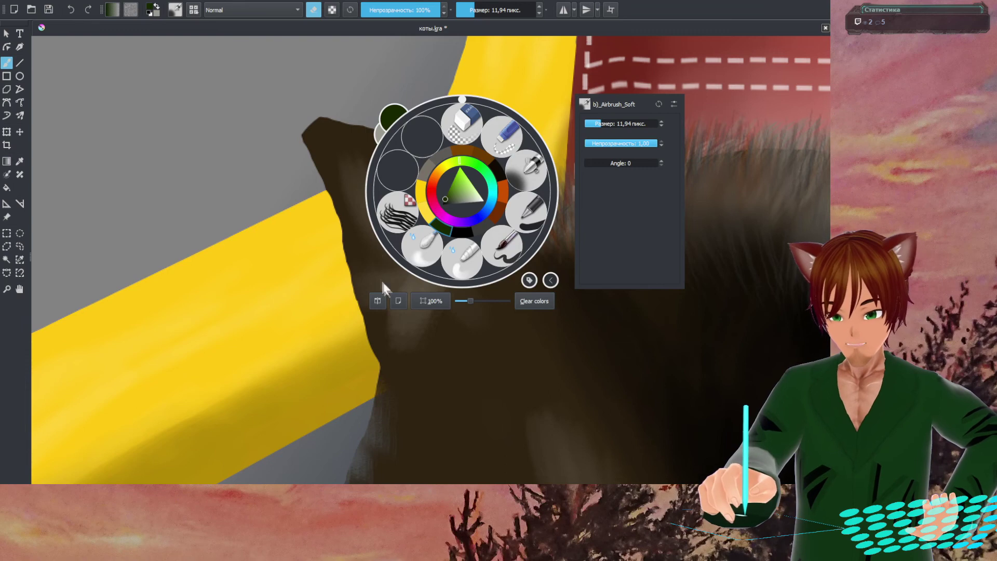
{"action": "key", "text": "e"}
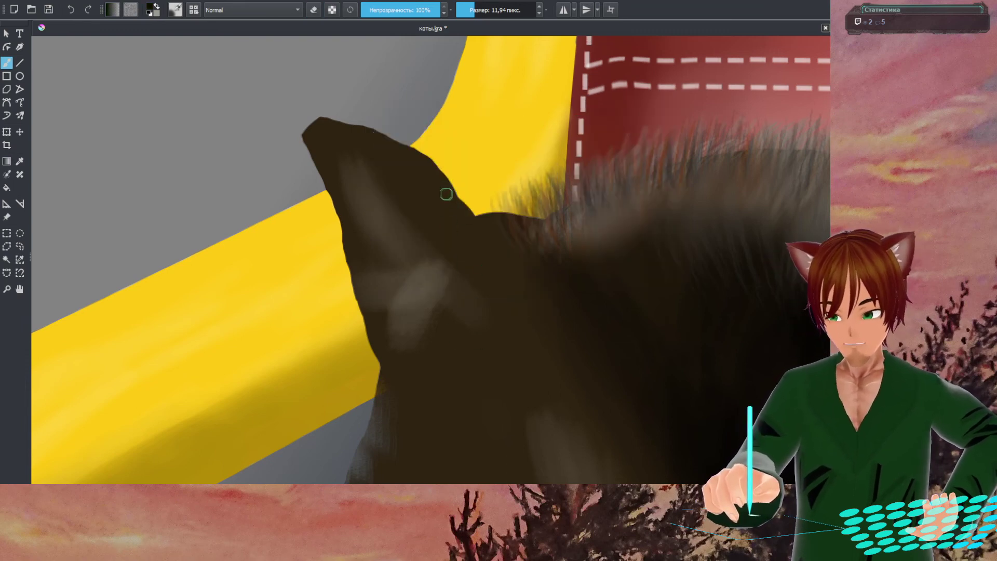
{"action": "mouse_move", "coordinate": [455, 193]}
{"action": "left_mouse_down"}
{"action": "mouse_move", "coordinate": [498, 217]}
{"action": "mouse_move", "coordinate": [459, 193]}
{"action": "mouse_move", "coordinate": [489, 220]}
{"action": "mouse_move", "coordinate": [455, 187]}
{"action": "mouse_move", "coordinate": [518, 221]}
{"action": "mouse_move", "coordinate": [478, 198]}
{"action": "left_mouse_up"}
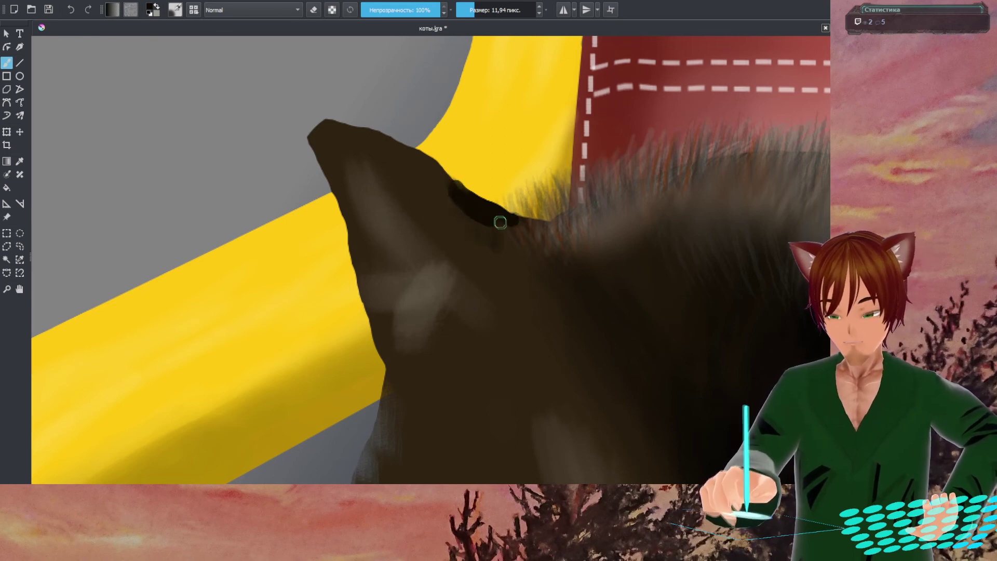
{"action": "mouse_move", "coordinate": [473, 219]}
{"action": "left_mouse_down"}
{"action": "mouse_move", "coordinate": [467, 245]}
{"action": "mouse_move", "coordinate": [477, 211]}
{"action": "left_mouse_up"}
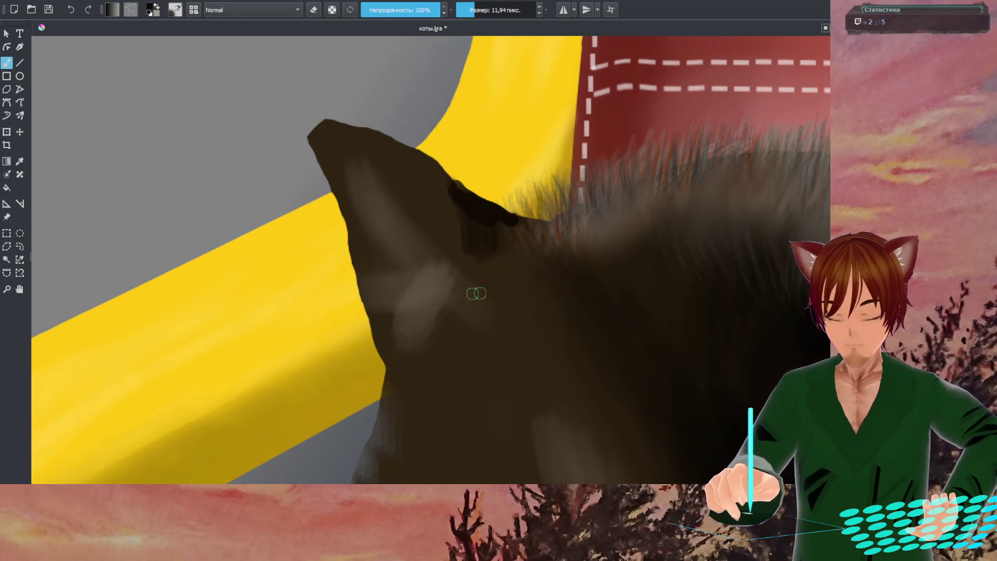
{"action": "left_click_drag", "start_coordinate": [430, 403], "coordinate": [481, 310]}
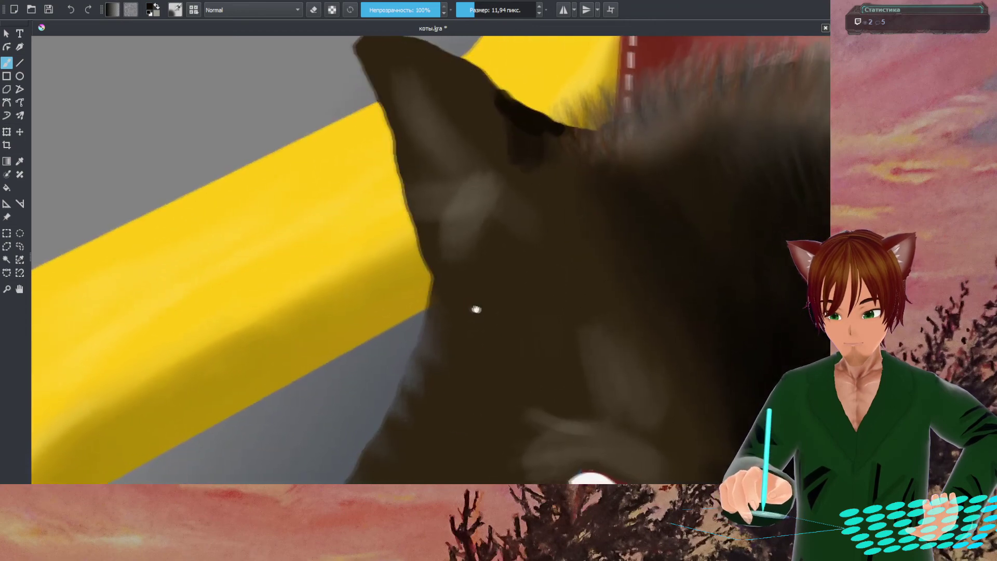
- Raise the brush size to 19,99 px and check the painting colour in the pop-up palette
{"action": "mouse_move", "coordinate": [458, 352]}
{"action": "left_mouse_down"}
{"action": "mouse_move", "coordinate": [510, 272]}
{"action": "mouse_move", "coordinate": [481, 319]}
{"action": "left_mouse_up"}
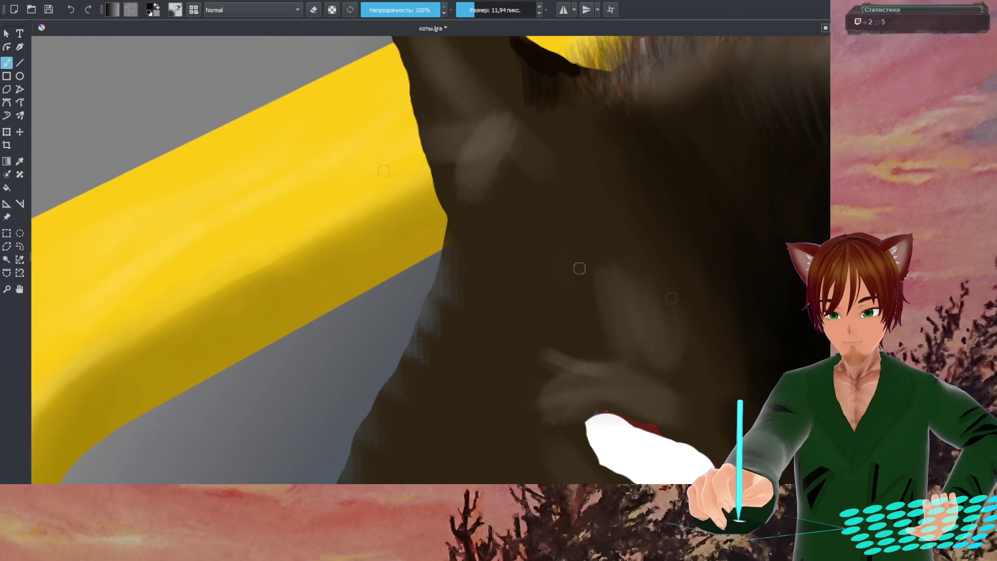
{"action": "key", "text": "bracketright"}
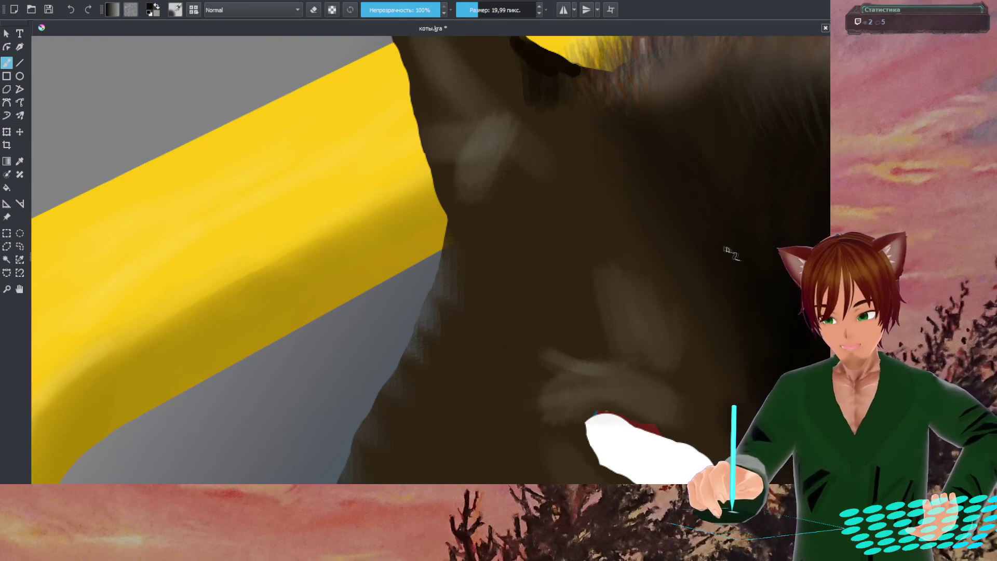
{"action": "right_click", "coordinate": [539, 352]}
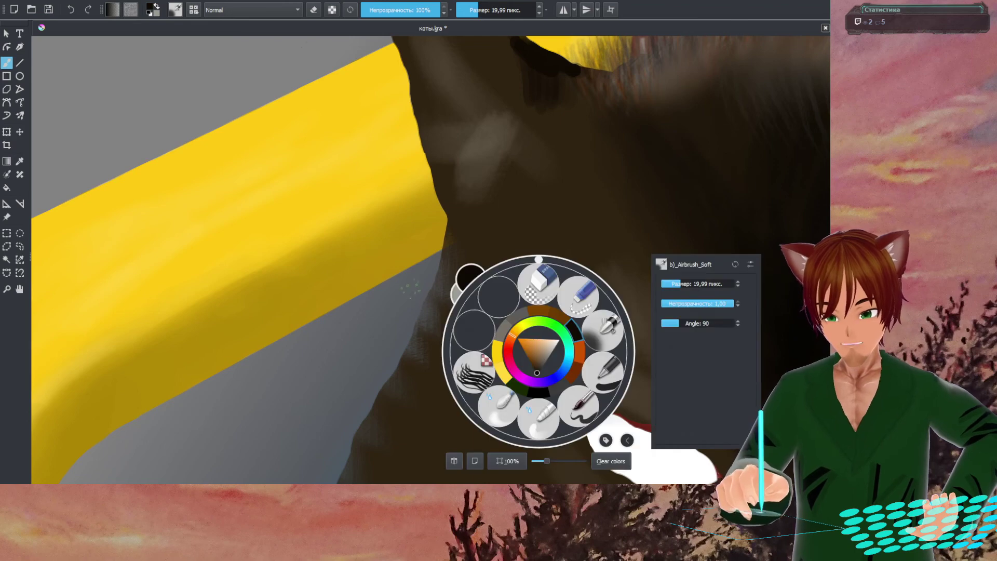
{"action": "left_click", "coordinate": [410, 288]}
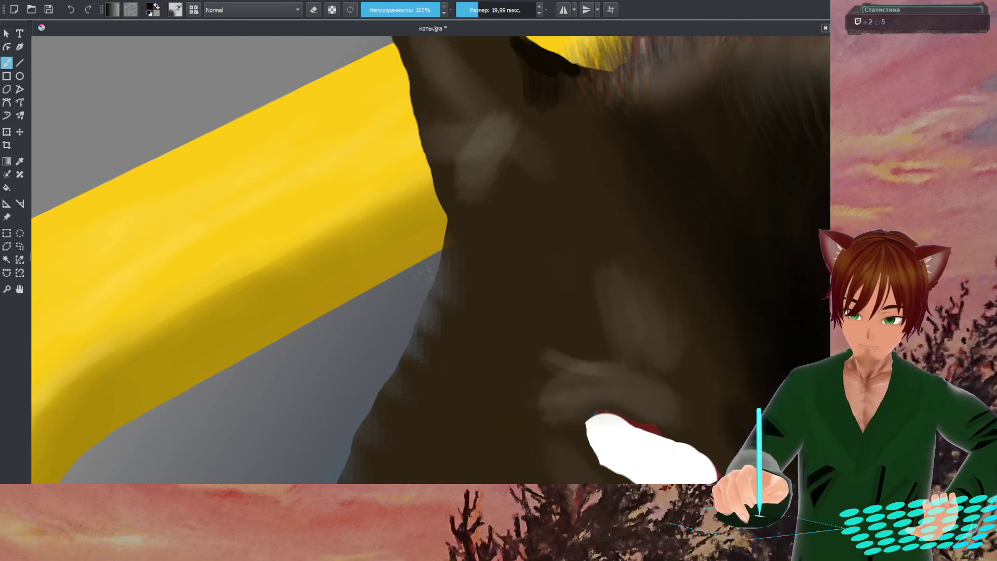
{"action": "right_click", "coordinate": [460, 280]}
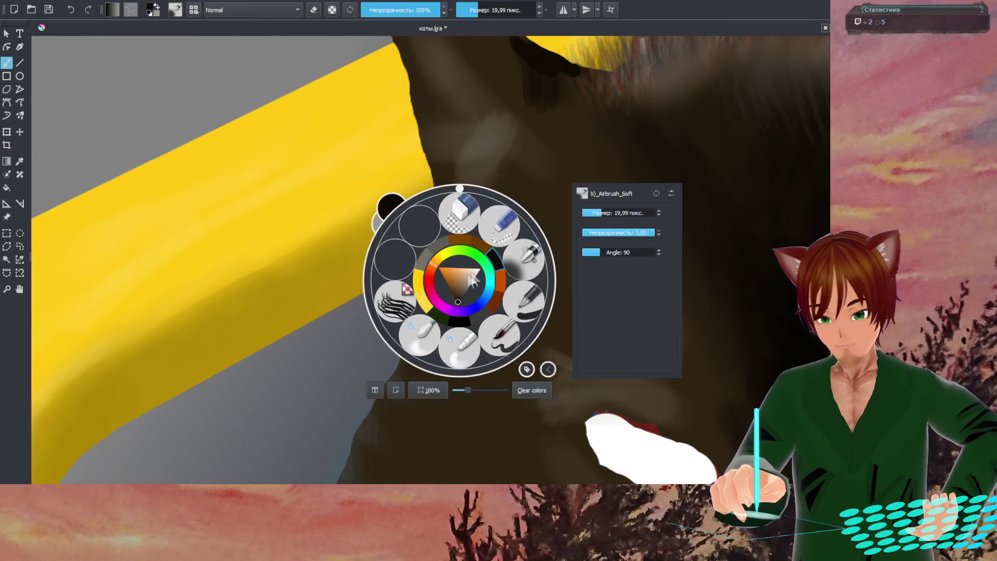
{"action": "left_click", "coordinate": [330, 281]}
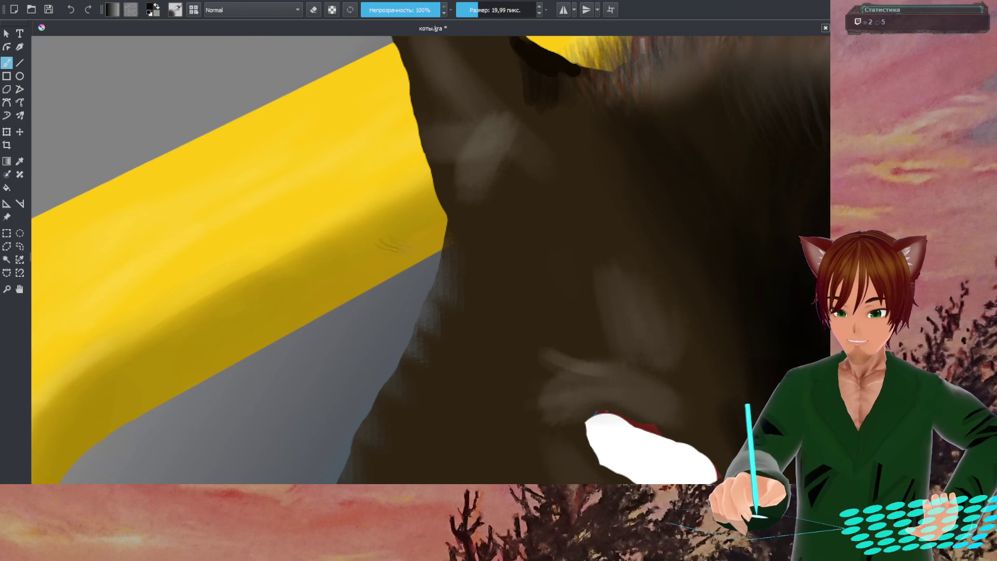
- Paint several rows of fine dark lash-like fur strokes across the face beside the yellow armrest
{"action": "mouse_move", "coordinate": [400, 238]}
{"action": "left_mouse_down"}
{"action": "mouse_move", "coordinate": [489, 263]}
{"action": "mouse_move", "coordinate": [456, 240]}
{"action": "mouse_move", "coordinate": [489, 253]}
{"action": "mouse_move", "coordinate": [453, 244]}
{"action": "mouse_move", "coordinate": [495, 253]}
{"action": "mouse_move", "coordinate": [462, 241]}
{"action": "mouse_move", "coordinate": [498, 224]}
{"action": "mouse_move", "coordinate": [498, 241]}
{"action": "mouse_move", "coordinate": [464, 240]}
{"action": "mouse_move", "coordinate": [480, 254]}
{"action": "mouse_move", "coordinate": [436, 275]}
{"action": "left_mouse_up"}
{"action": "left_click_drag", "start_coordinate": [431, 276], "coordinate": [530, 281]}
{"action": "left_click_drag", "start_coordinate": [397, 273], "coordinate": [514, 263]}
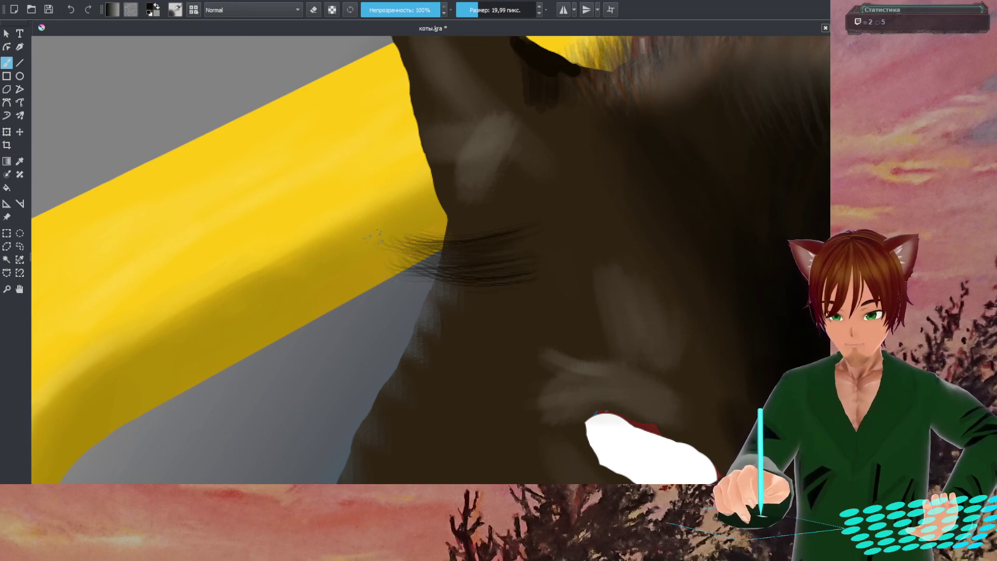
{"action": "left_click_drag", "start_coordinate": [372, 237], "coordinate": [480, 262]}
{"action": "left_click_drag", "start_coordinate": [391, 232], "coordinate": [442, 250]}
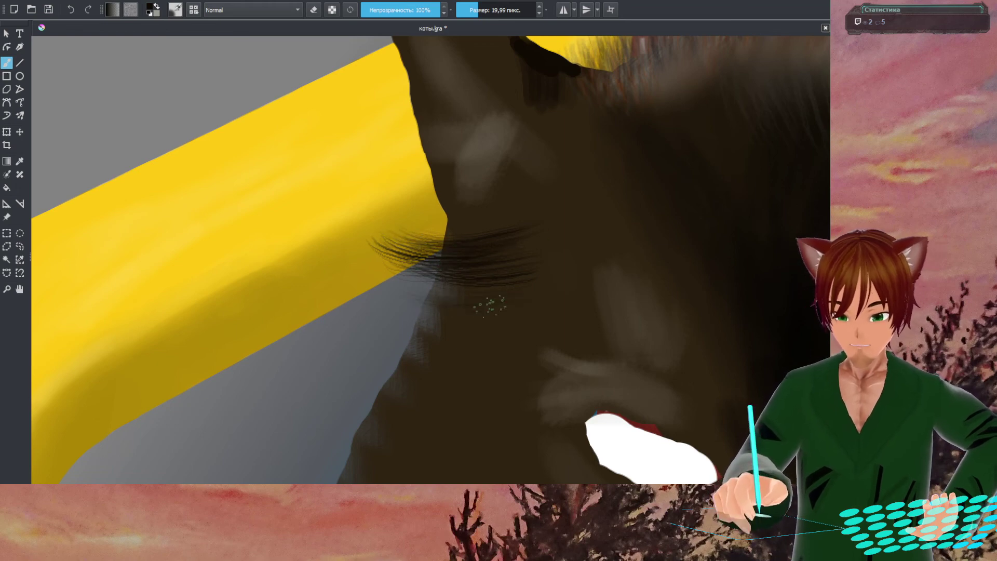
{"action": "left_click_drag", "start_coordinate": [397, 318], "coordinate": [497, 317]}
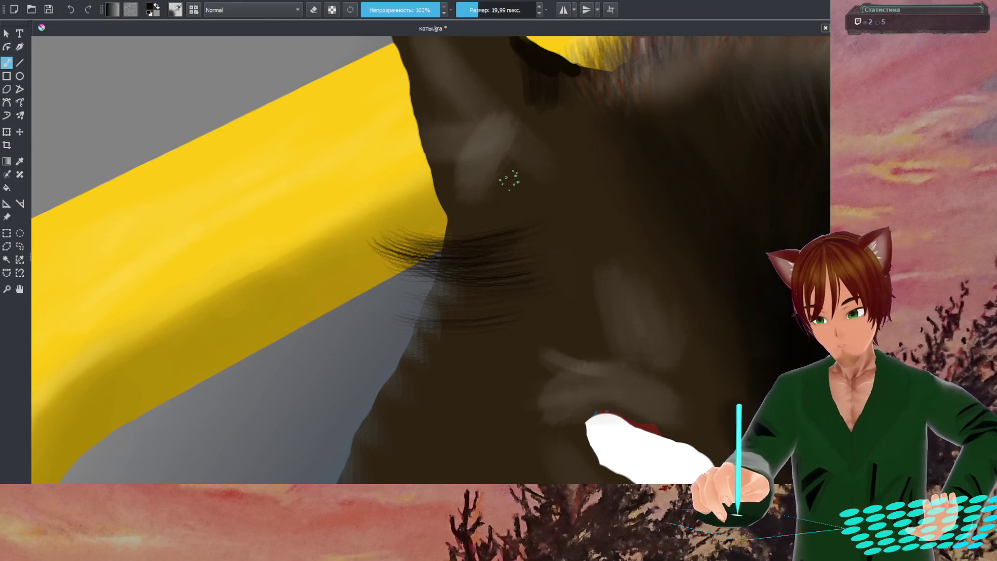
{"action": "scroll", "coordinate": [534, 192], "scroll_direction": "up", "scroll_amount": 5}
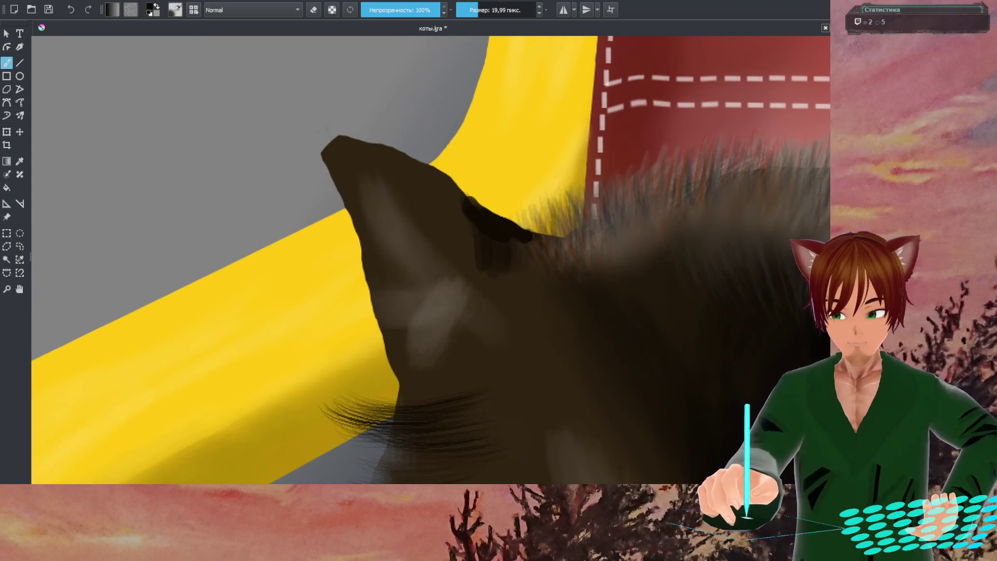
- Add fine dark hair strokes at the ear tip, extending them up and left
{"action": "left_click_drag", "start_coordinate": [326, 129], "coordinate": [334, 149]}
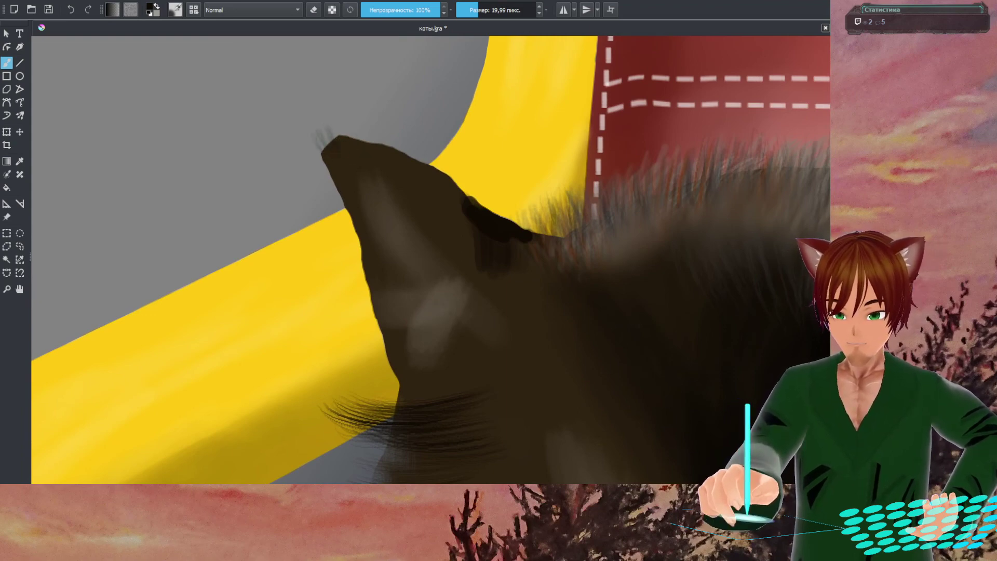
{"action": "left_click_drag", "start_coordinate": [317, 131], "coordinate": [331, 147]}
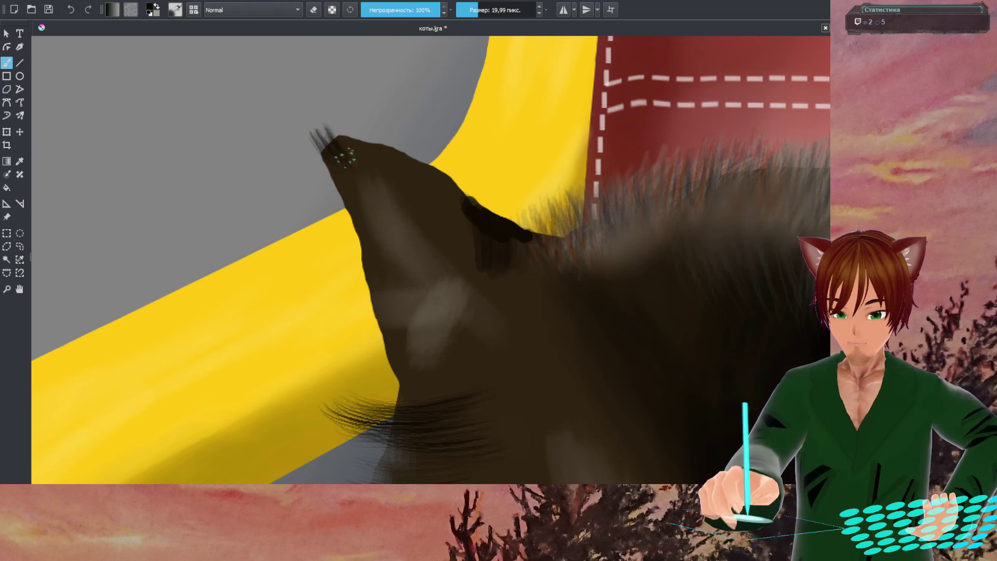
{"action": "left_click_drag", "start_coordinate": [337, 136], "coordinate": [366, 154]}
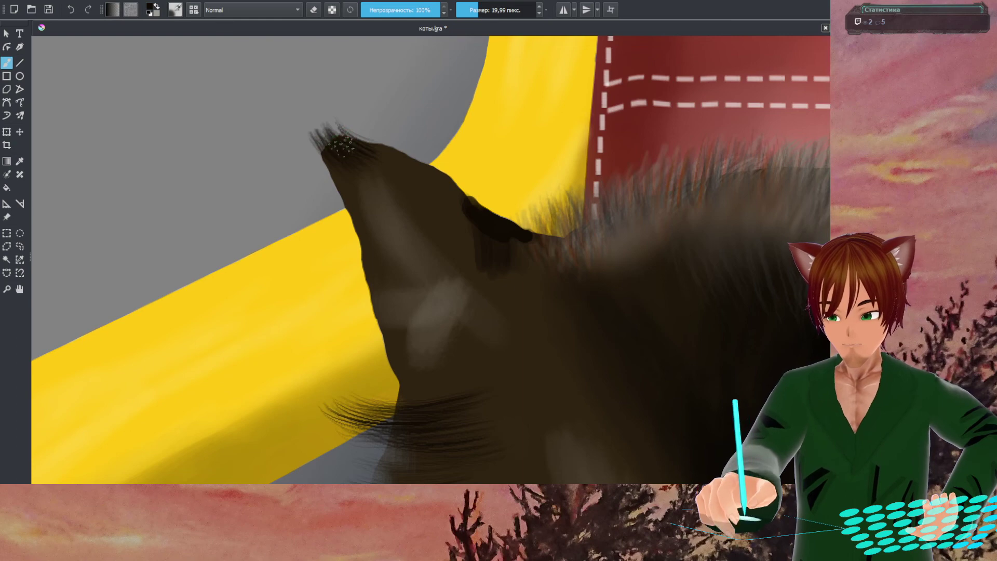
{"action": "left_click_drag", "start_coordinate": [340, 141], "coordinate": [314, 134]}
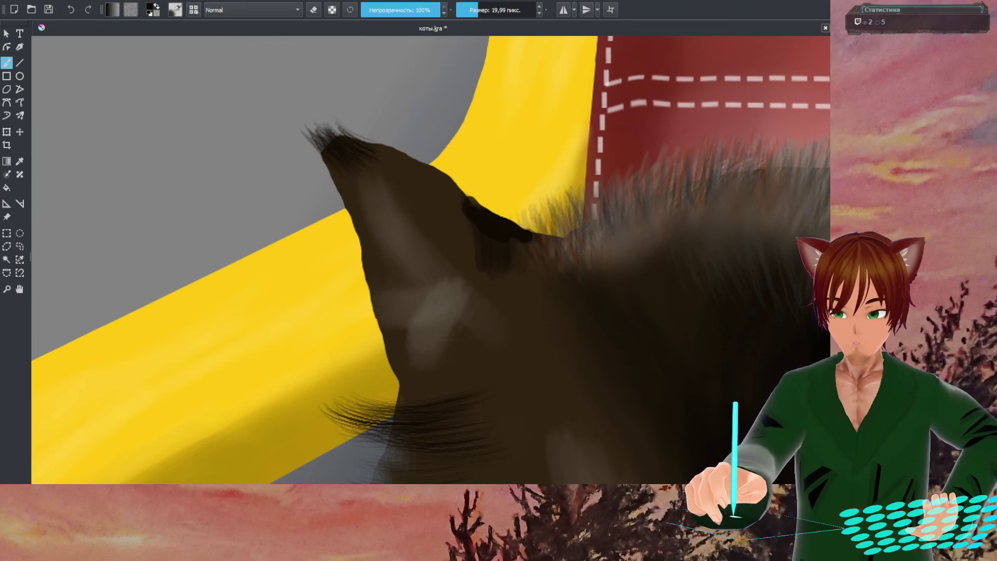
- Switch the brush to erasing and set the airbrush size to 12,29 px
{"action": "left_click", "coordinate": [313, 9]}
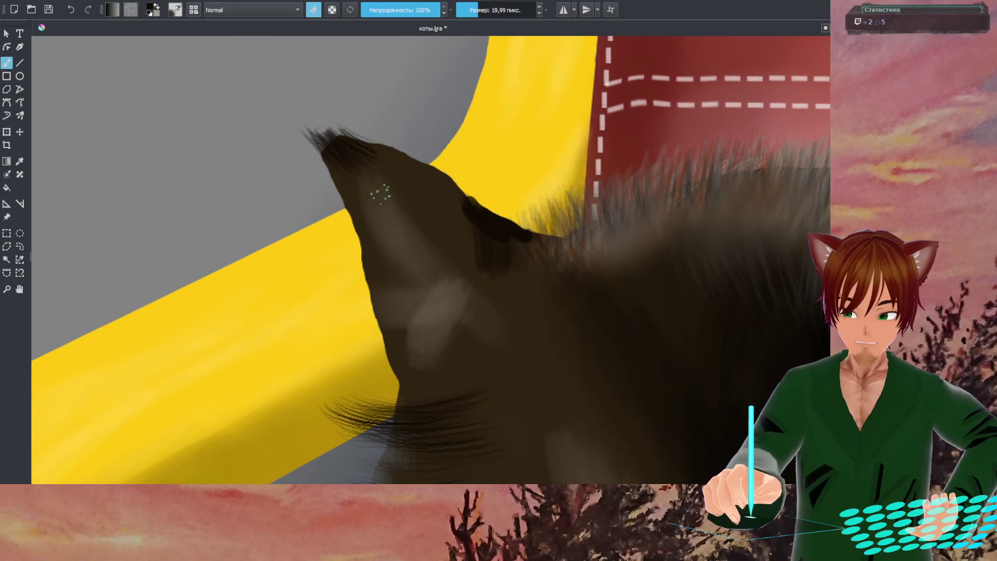
{"action": "scroll", "coordinate": [382, 195], "scroll_direction": "down", "scroll_amount": 5}
{"action": "scroll", "coordinate": [381, 196], "scroll_direction": "up", "scroll_amount": 8}
{"action": "scroll", "coordinate": [384, 193], "scroll_direction": "down", "scroll_amount": 2}
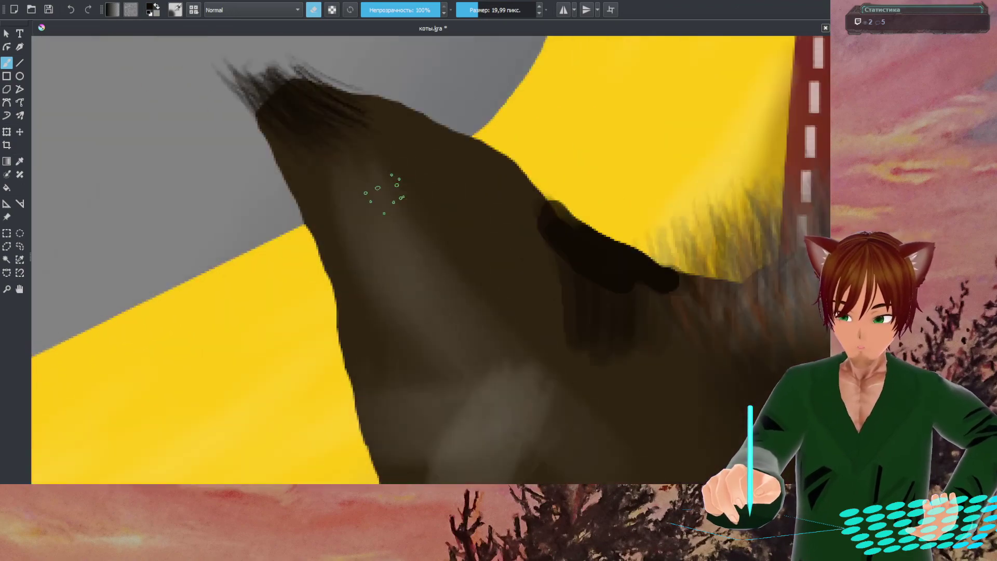
{"action": "left_click_drag", "start_coordinate": [460, 155], "coordinate": [383, 263]}
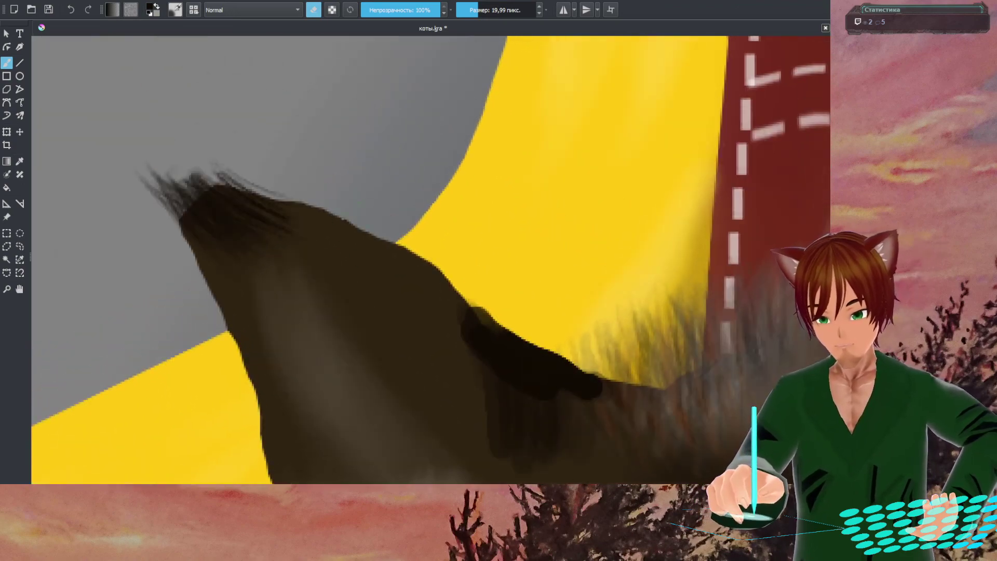
{"action": "right_click", "coordinate": [359, 183]}
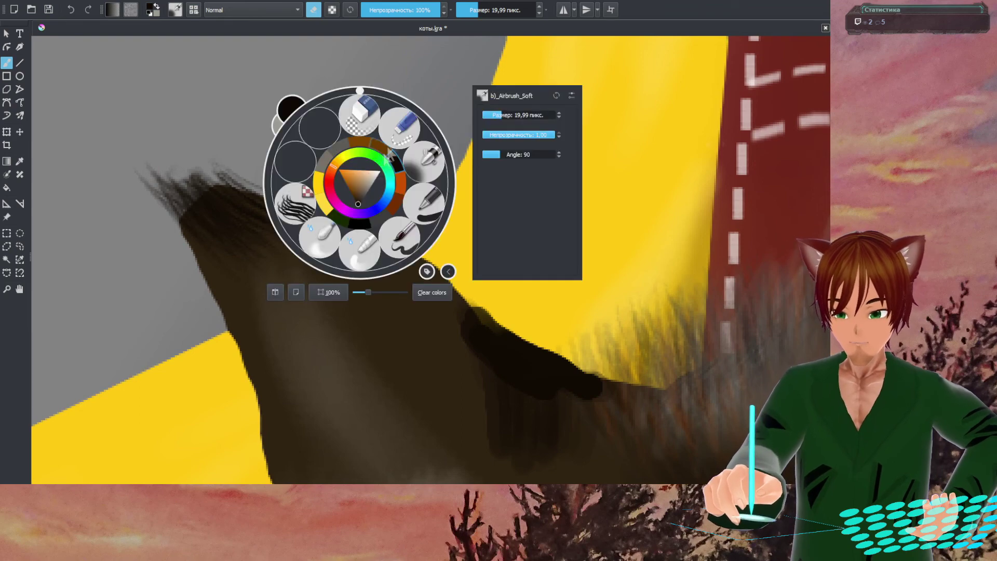
{"action": "left_click", "coordinate": [485, 11]}
{"action": "left_click_drag", "start_coordinate": [485, 14], "coordinate": [463, 15]}
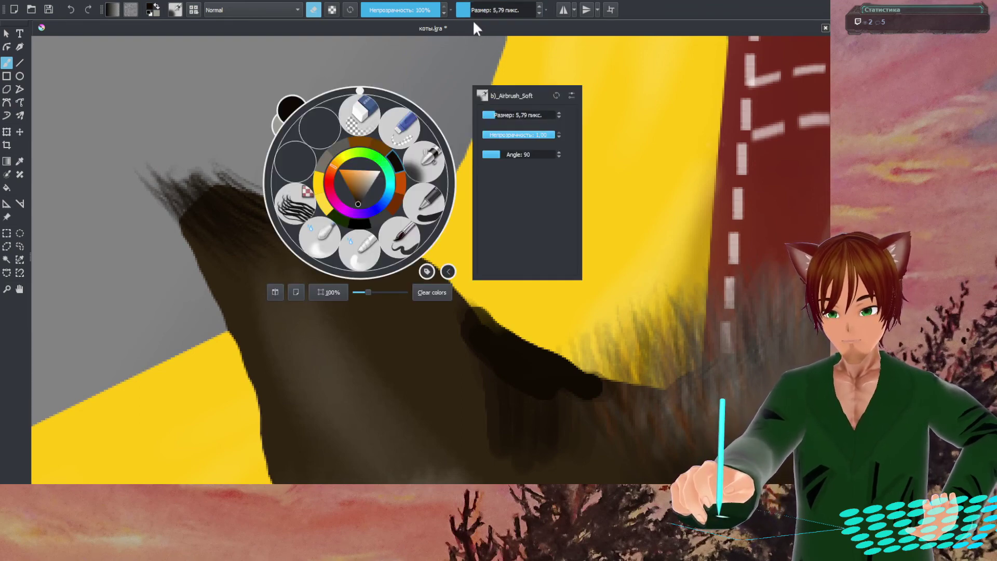
{"action": "left_click", "coordinate": [475, 11]}
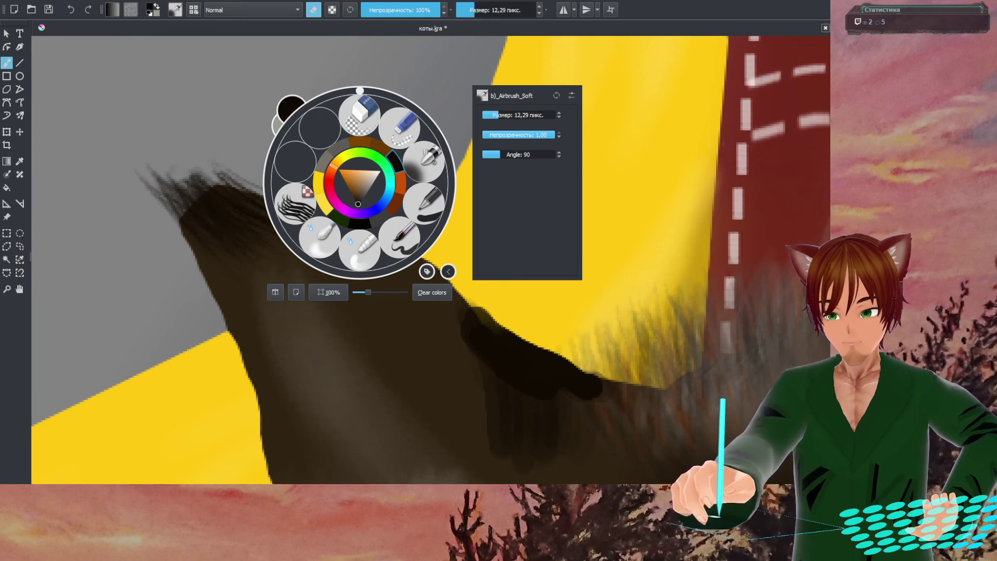
{"action": "left_click", "coordinate": [431, 165]}
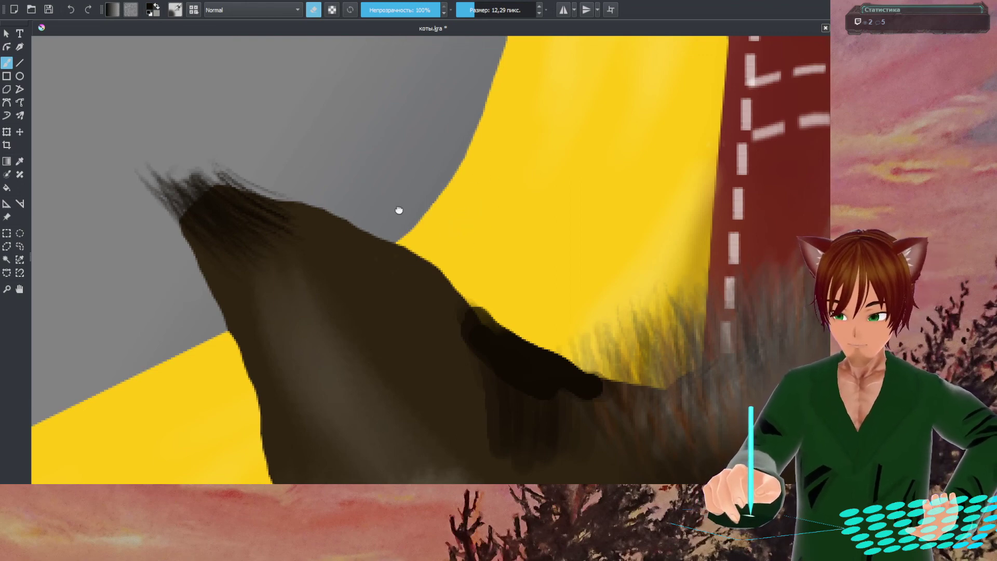
- Rotate the canvas counter-clockwise with the pop-up palette's rotation ring
{"action": "left_click_drag", "start_coordinate": [400, 212], "coordinate": [515, 201]}
{"action": "right_click", "coordinate": [450, 166]}
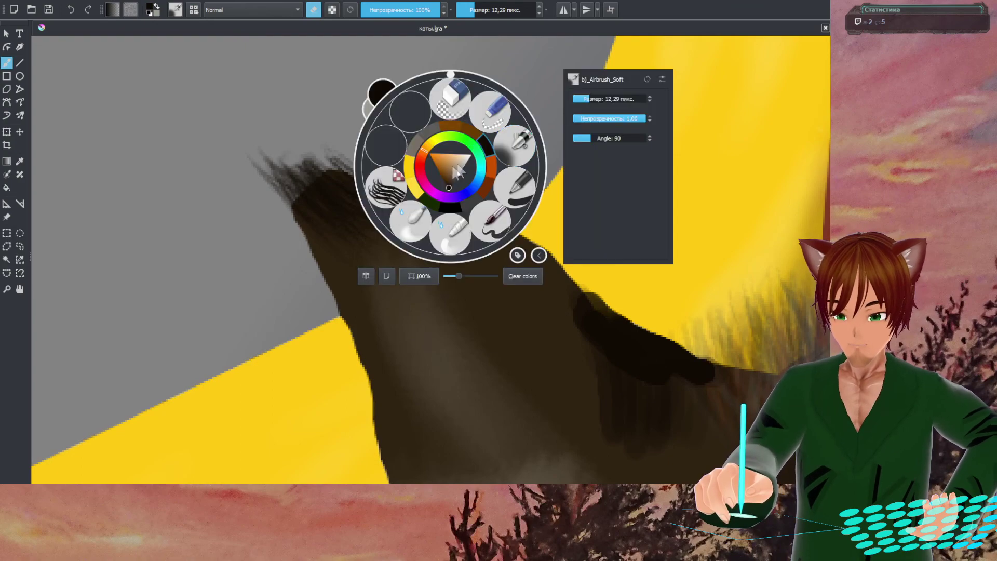
{"action": "left_click_drag", "start_coordinate": [450, 77], "coordinate": [337, 100]}
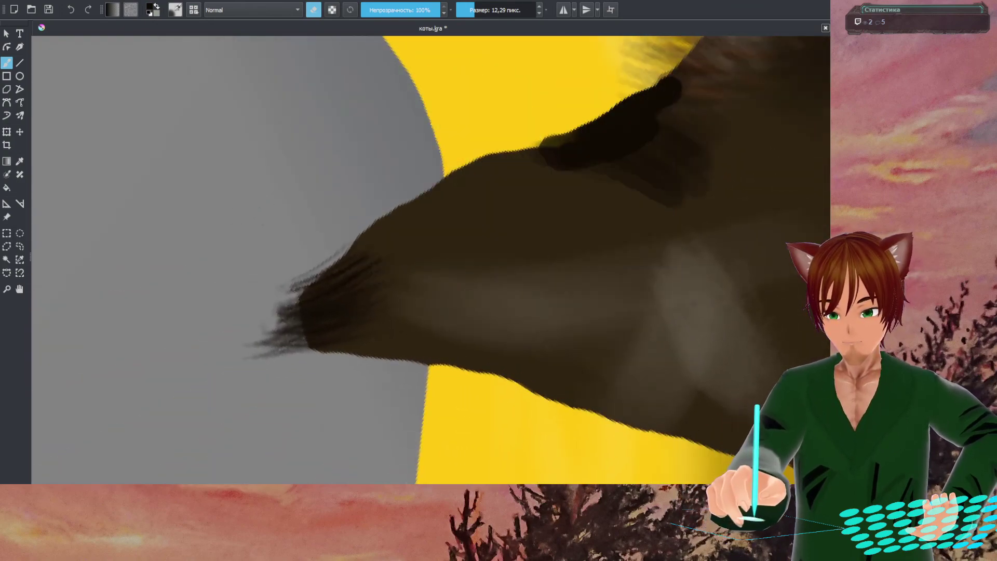
- Refine the dark fur edge against the grey background, rotating the view toward the yellow armrest
{"action": "scroll", "coordinate": [411, 224], "scroll_direction": "up", "scroll_amount": 6}
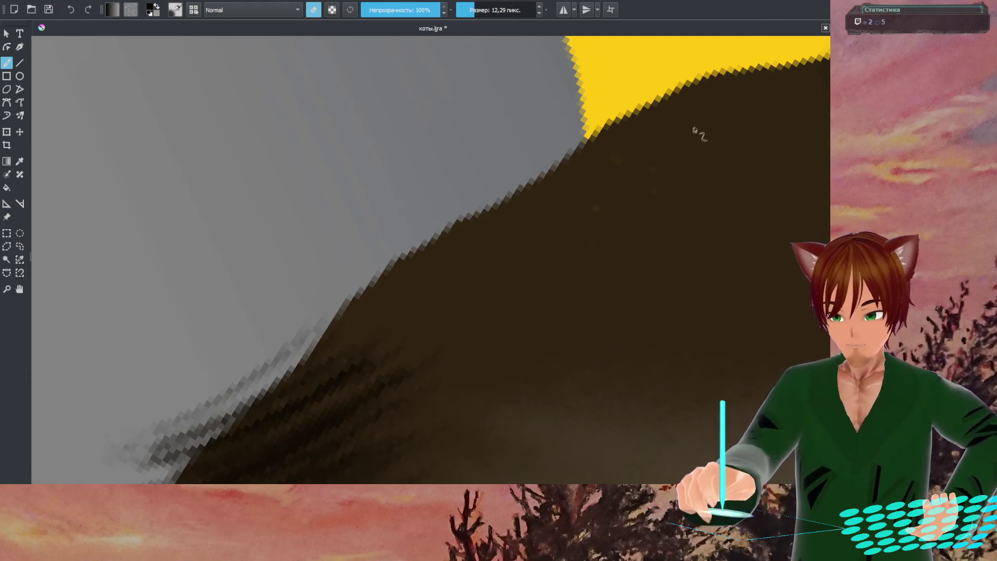
{"action": "right_click", "coordinate": [139, 342]}
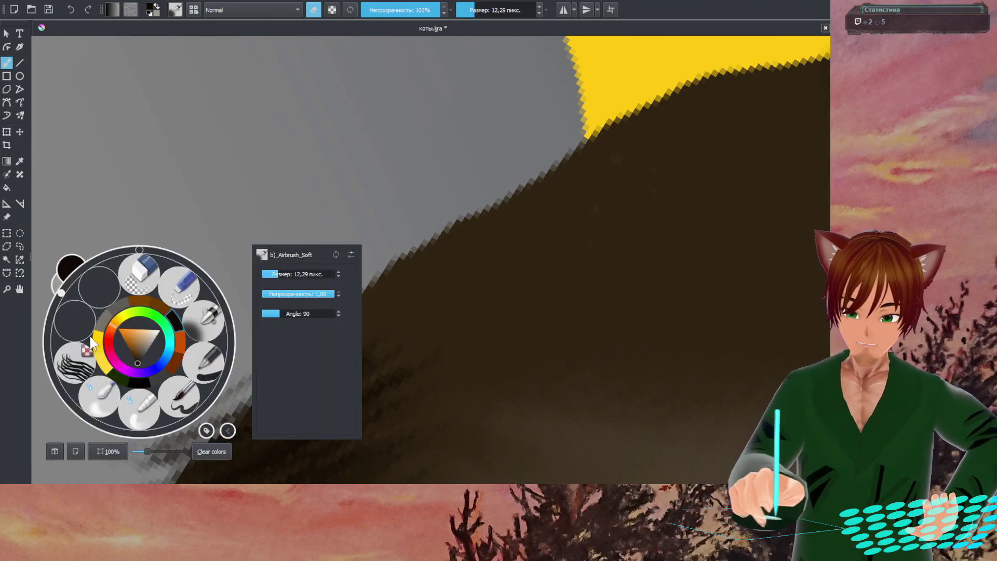
{"action": "left_click", "coordinate": [379, 111]}
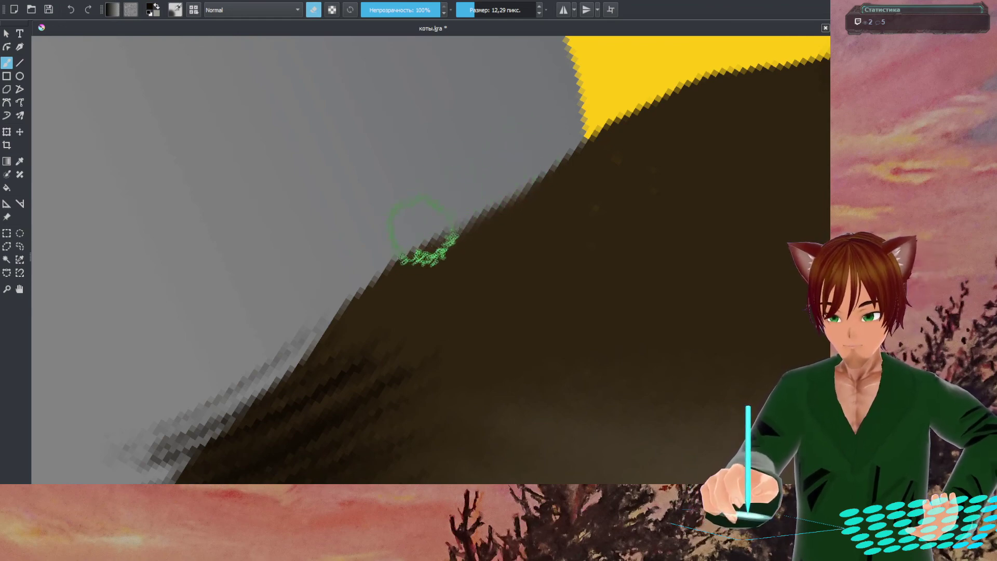
{"action": "mouse_move", "coordinate": [382, 262]}
{"action": "left_mouse_down"}
{"action": "mouse_move", "coordinate": [367, 261]}
{"action": "mouse_move", "coordinate": [363, 244]}
{"action": "mouse_move", "coordinate": [318, 309]}
{"action": "left_mouse_up"}
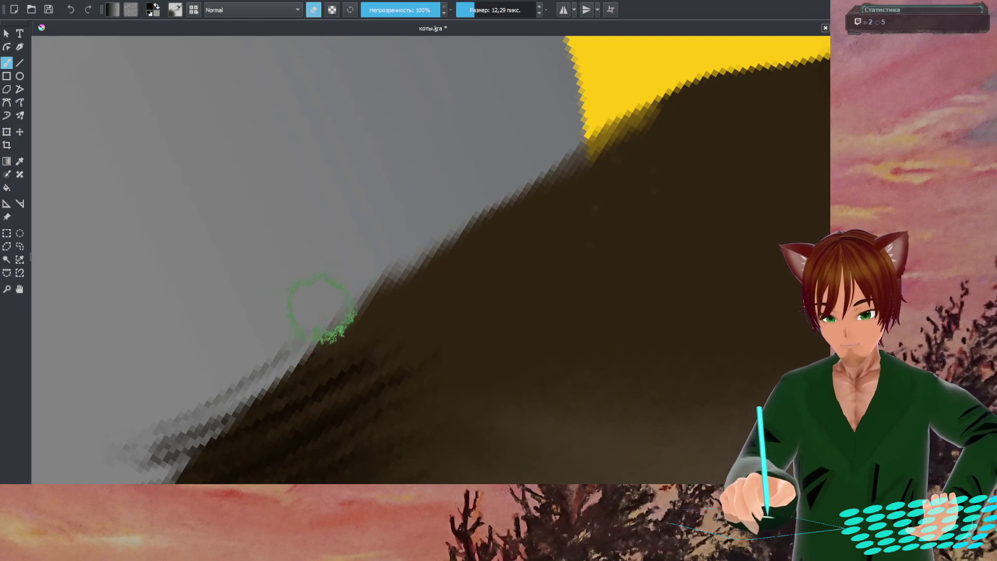
{"action": "mouse_move", "coordinate": [356, 301]}
{"action": "left_mouse_down"}
{"action": "mouse_move", "coordinate": [368, 307]}
{"action": "mouse_move", "coordinate": [447, 58]}
{"action": "left_mouse_up"}
{"action": "mouse_move", "coordinate": [453, 109]}
{"action": "left_mouse_down"}
{"action": "mouse_move", "coordinate": [296, 111]}
{"action": "mouse_move", "coordinate": [361, 178]}
{"action": "mouse_move", "coordinate": [367, 172]}
{"action": "mouse_move", "coordinate": [371, 350]}
{"action": "mouse_move", "coordinate": [341, 361]}
{"action": "left_mouse_up"}
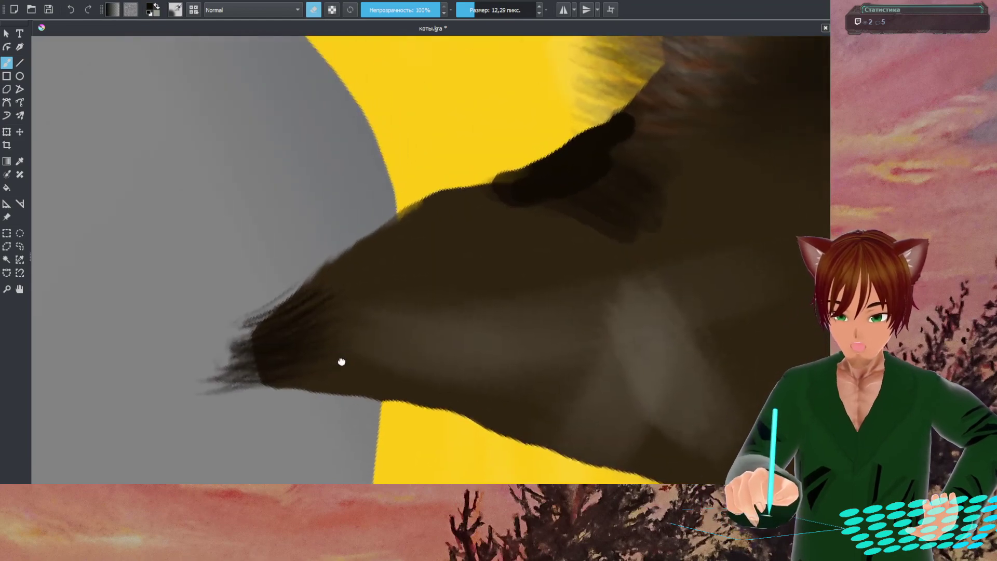
{"action": "mouse_move", "coordinate": [401, 287]}
{"action": "left_mouse_down"}
{"action": "mouse_move", "coordinate": [421, 274]}
{"action": "mouse_move", "coordinate": [441, 305]}
{"action": "mouse_move", "coordinate": [423, 223]}
{"action": "left_mouse_up"}
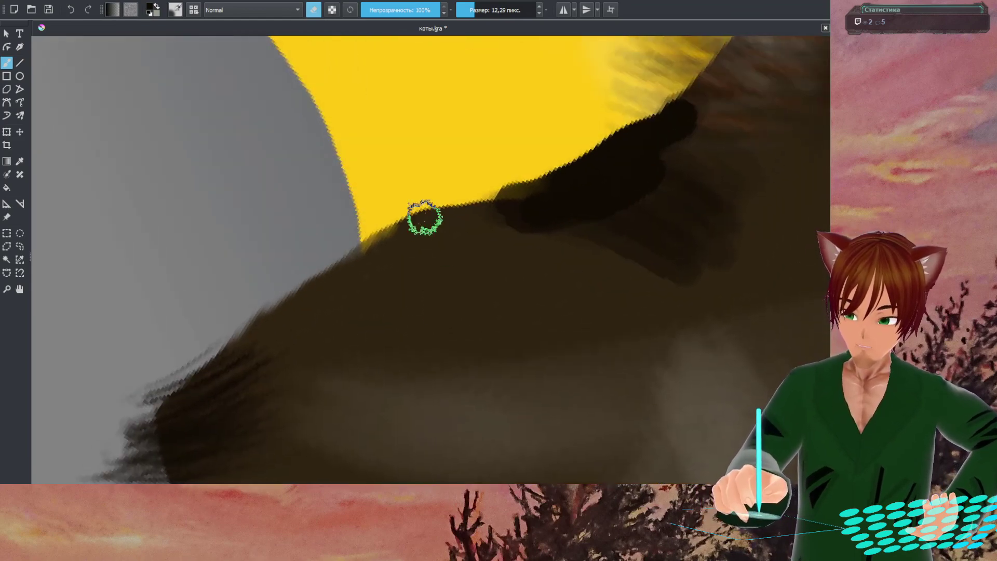
{"action": "mouse_move", "coordinate": [396, 223]}
{"action": "left_mouse_down"}
{"action": "mouse_move", "coordinate": [379, 260]}
{"action": "mouse_move", "coordinate": [439, 290]}
{"action": "left_mouse_up"}
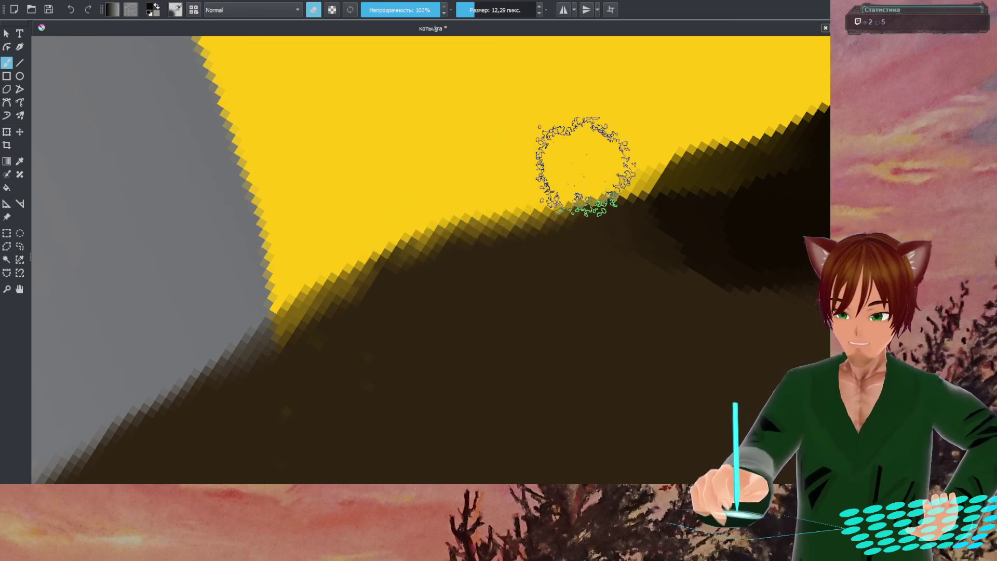
- Follow the brown fur and yellow armrest edge, then undo and redo the last stroke to compare
{"action": "scroll", "coordinate": [461, 127], "scroll_direction": "up", "scroll_amount": 5}
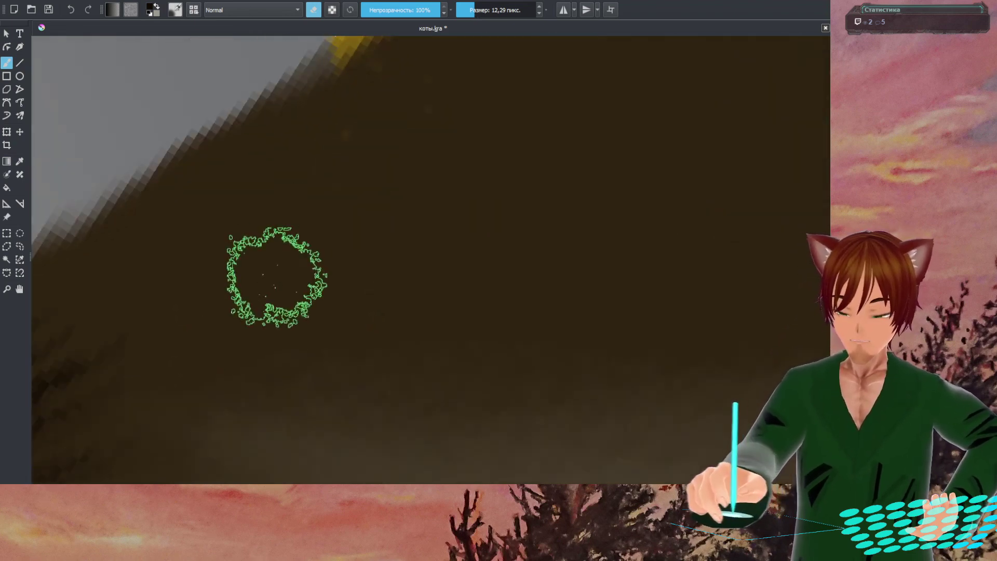
{"action": "scroll", "coordinate": [431, 111], "scroll_direction": "down", "scroll_amount": 4}
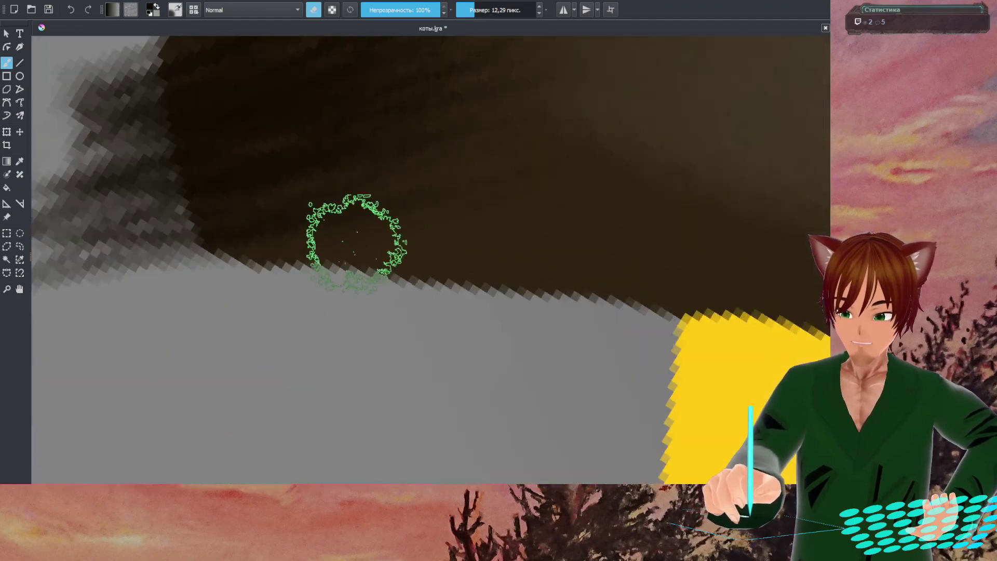
{"action": "left_click_drag", "start_coordinate": [333, 260], "coordinate": [342, 248]}
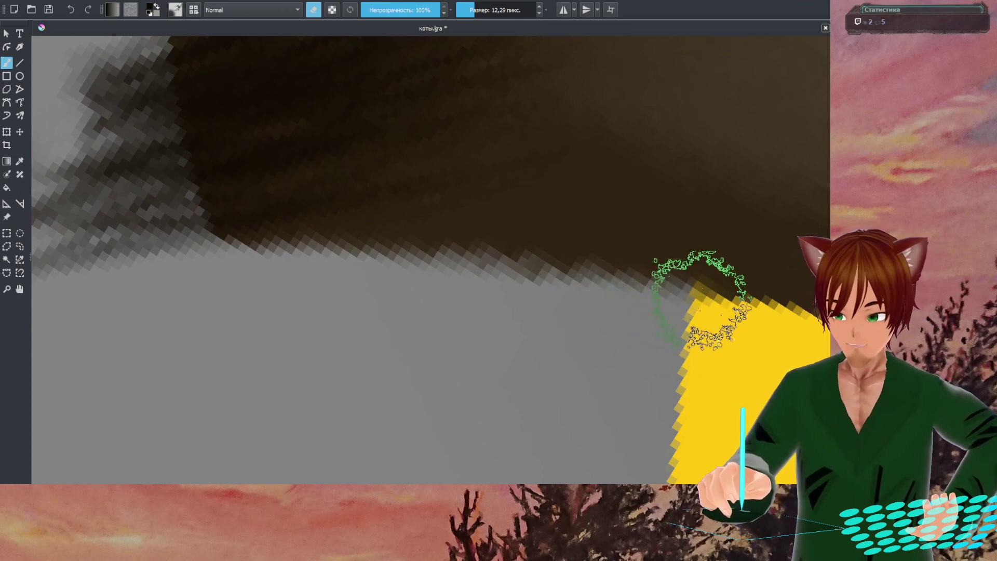
{"action": "mouse_move", "coordinate": [712, 289]}
{"action": "left_mouse_down"}
{"action": "mouse_move", "coordinate": [704, 318]}
{"action": "mouse_move", "coordinate": [329, 289]}
{"action": "left_mouse_up"}
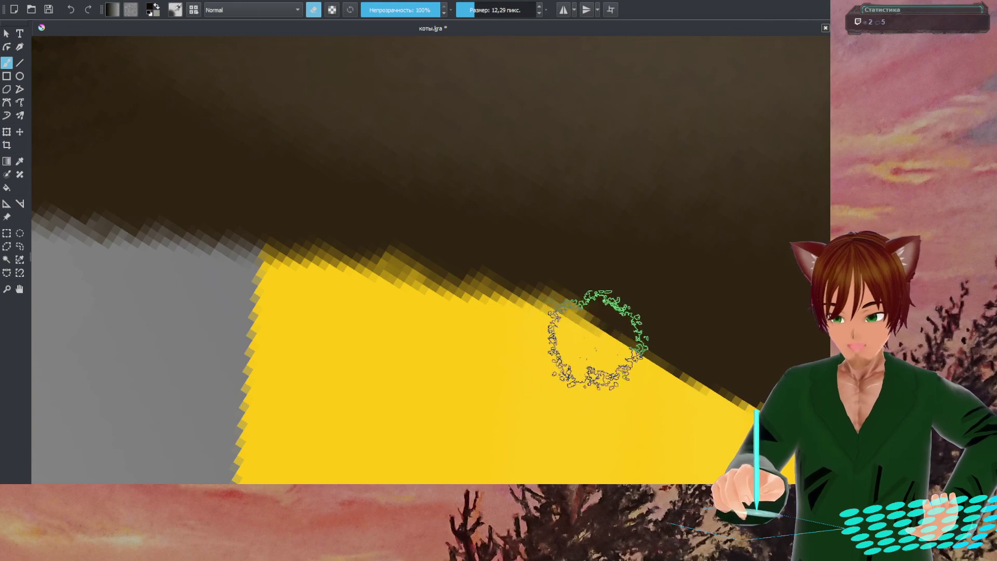
{"action": "mouse_move", "coordinate": [683, 338]}
{"action": "left_mouse_down"}
{"action": "mouse_move", "coordinate": [525, 214]}
{"action": "mouse_move", "coordinate": [479, 201]}
{"action": "left_mouse_up"}
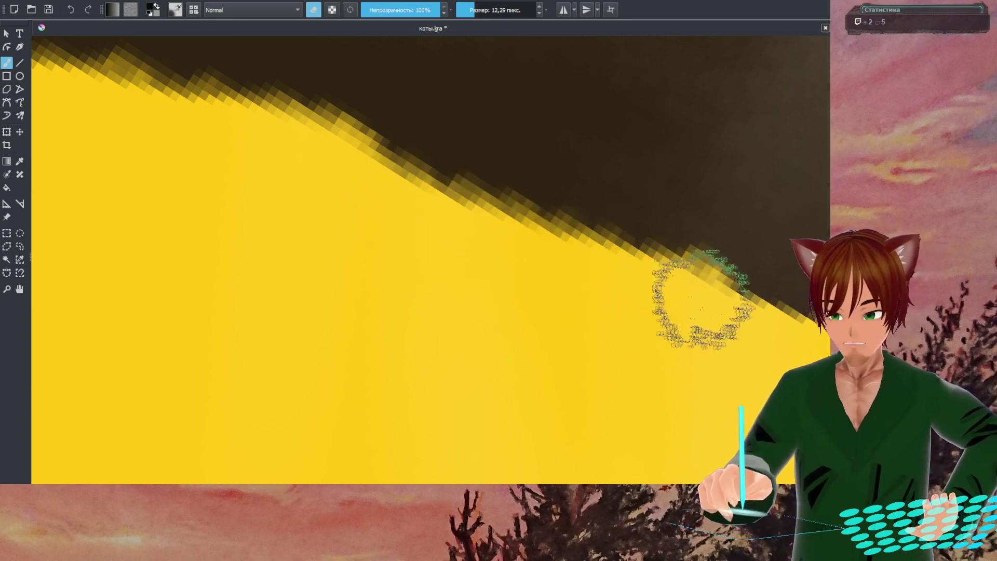
{"action": "mouse_move", "coordinate": [696, 294]}
{"action": "left_mouse_down"}
{"action": "mouse_move", "coordinate": [679, 323]}
{"action": "mouse_move", "coordinate": [323, 174]}
{"action": "left_mouse_up"}
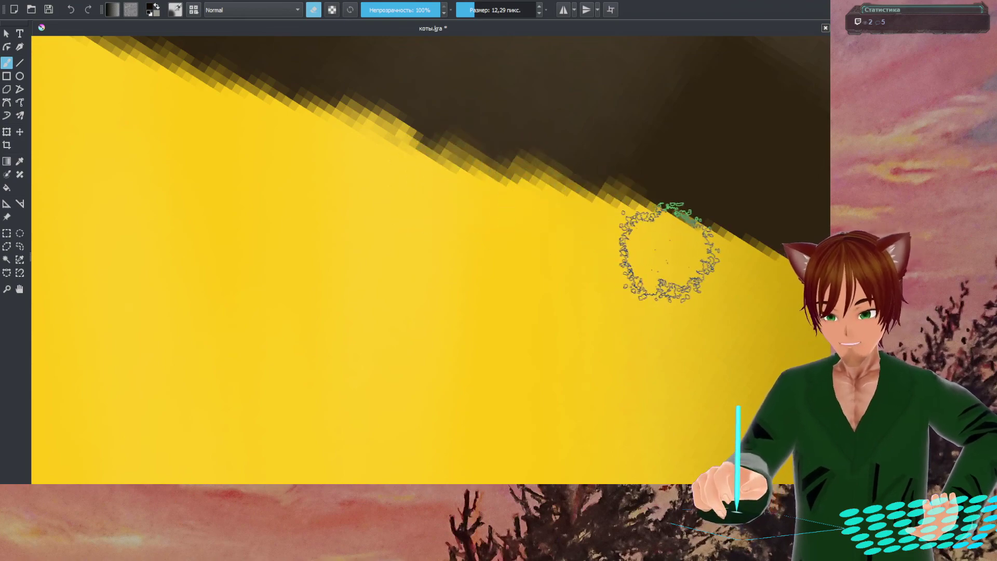
{"action": "scroll", "coordinate": [663, 267], "scroll_direction": "up", "scroll_amount": 4}
{"action": "scroll", "coordinate": [670, 255], "scroll_direction": "down", "scroll_amount": 4}
{"action": "key", "text": "ctrl+z"}
{"action": "key", "text": "ctrl+shift+z"}
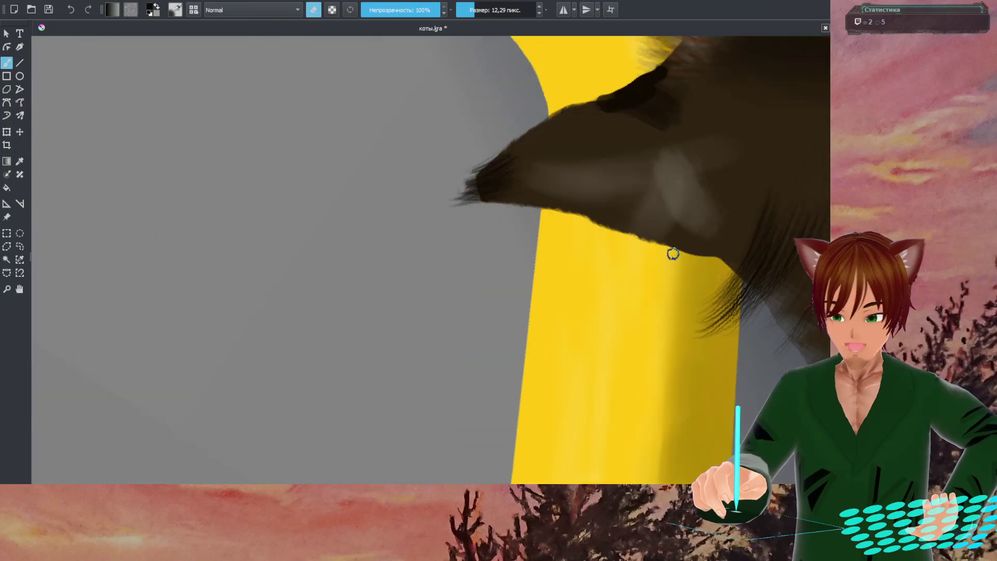
- Restore the edge stroke and airbrush the yellow armrest edge under the brown fur
{"action": "key", "text": "ctrl+z"}
{"action": "key", "text": "ctrl+shift+z"}
{"action": "scroll", "coordinate": [674, 253], "scroll_direction": "up", "scroll_amount": 4}
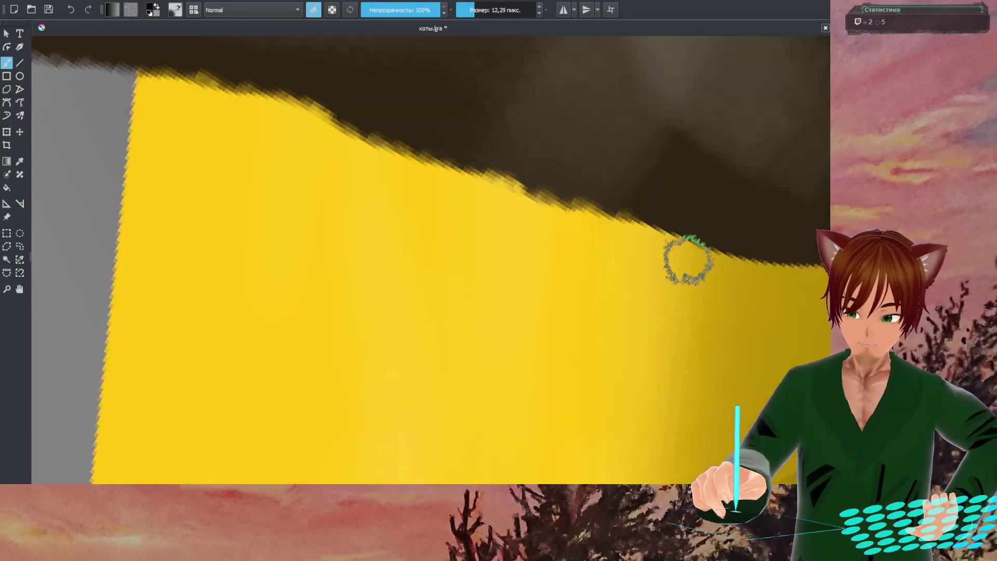
{"action": "mouse_move", "coordinate": [695, 284]}
{"action": "left_mouse_down"}
{"action": "mouse_move", "coordinate": [550, 262]}
{"action": "mouse_move", "coordinate": [500, 233]}
{"action": "left_mouse_up"}
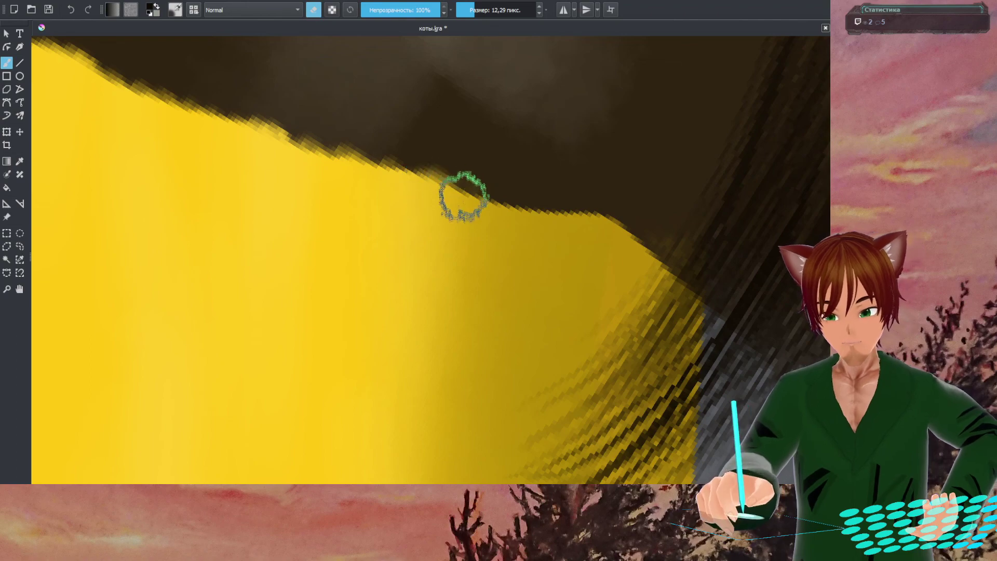
{"action": "left_click_drag", "start_coordinate": [493, 212], "coordinate": [577, 228]}
- Zoom back out and reset the canvas rotation to upright via the pop-up palette
{"action": "scroll", "coordinate": [587, 235], "scroll_direction": "down", "scroll_amount": 6}
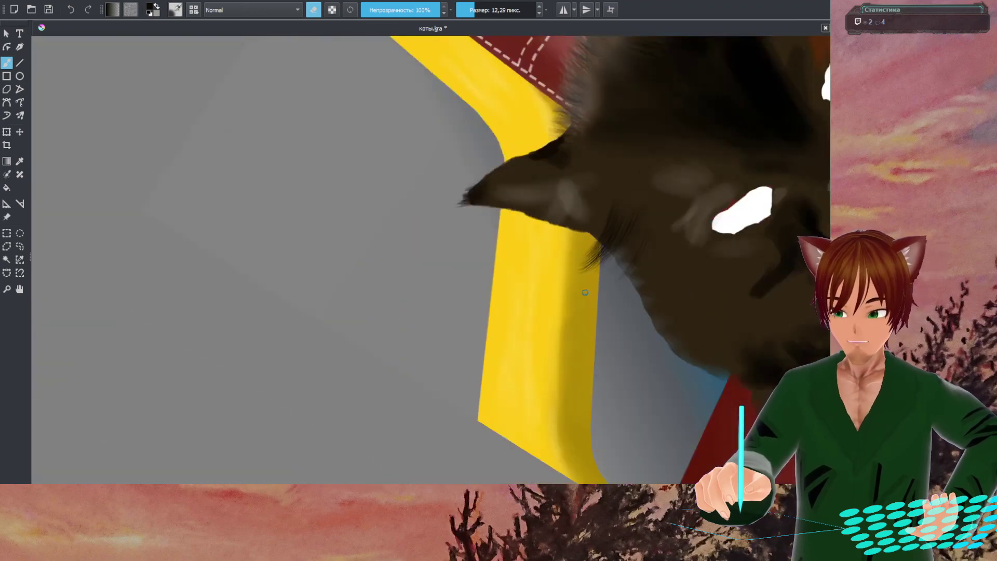
{"action": "scroll", "coordinate": [602, 253], "scroll_direction": "down", "scroll_amount": 1}
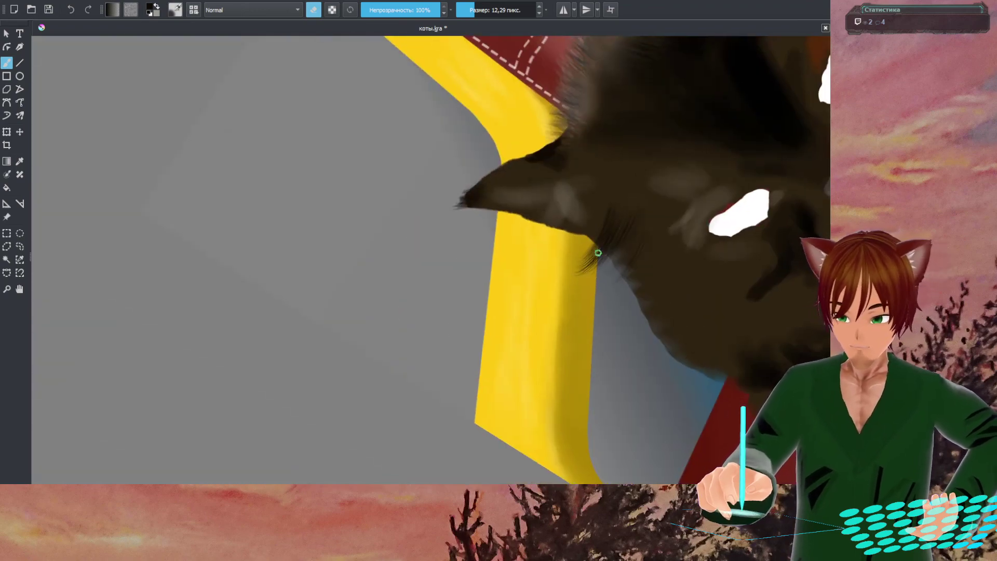
{"action": "right_click", "coordinate": [580, 253]}
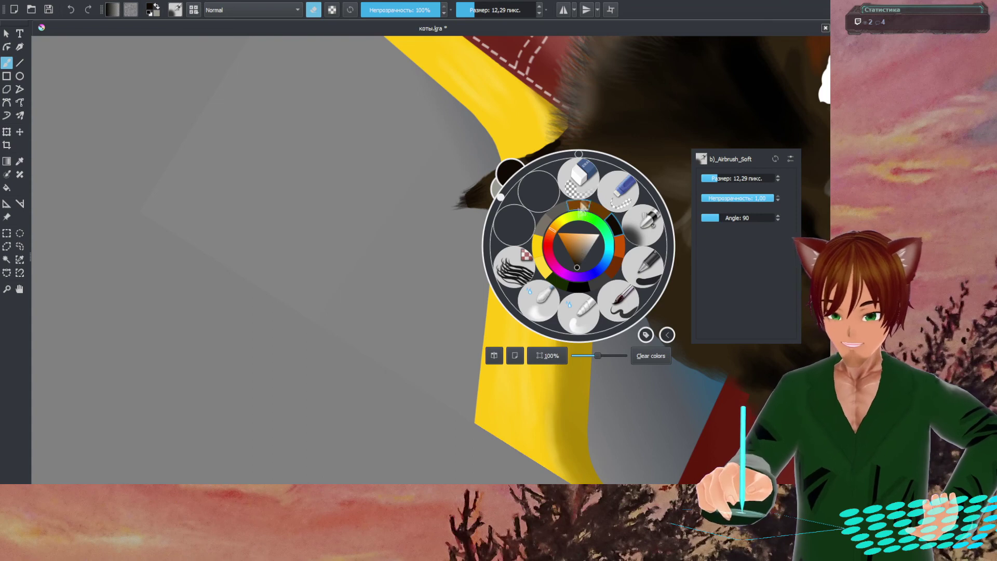
{"action": "left_click", "coordinate": [578, 154]}
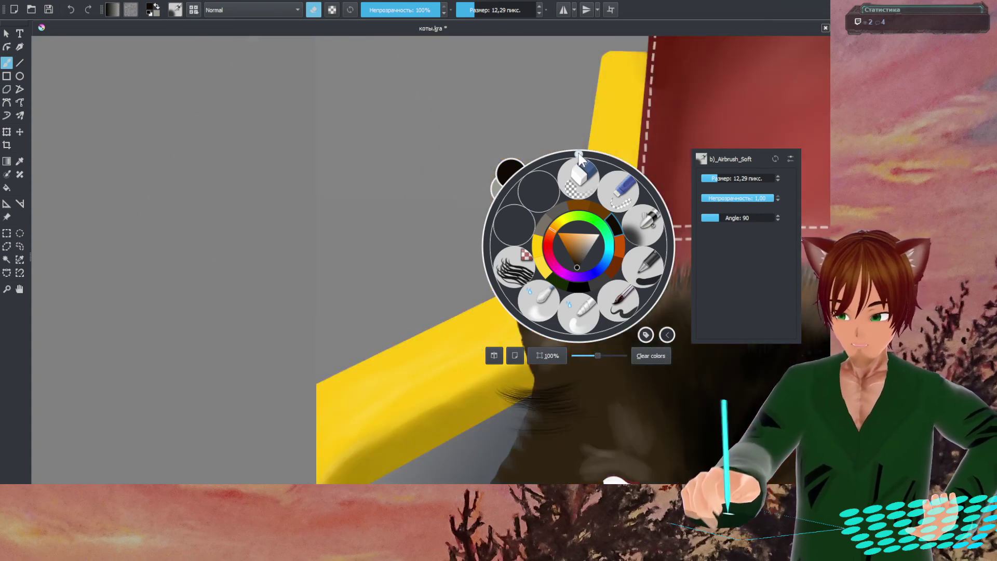
{"action": "left_click", "coordinate": [462, 126]}
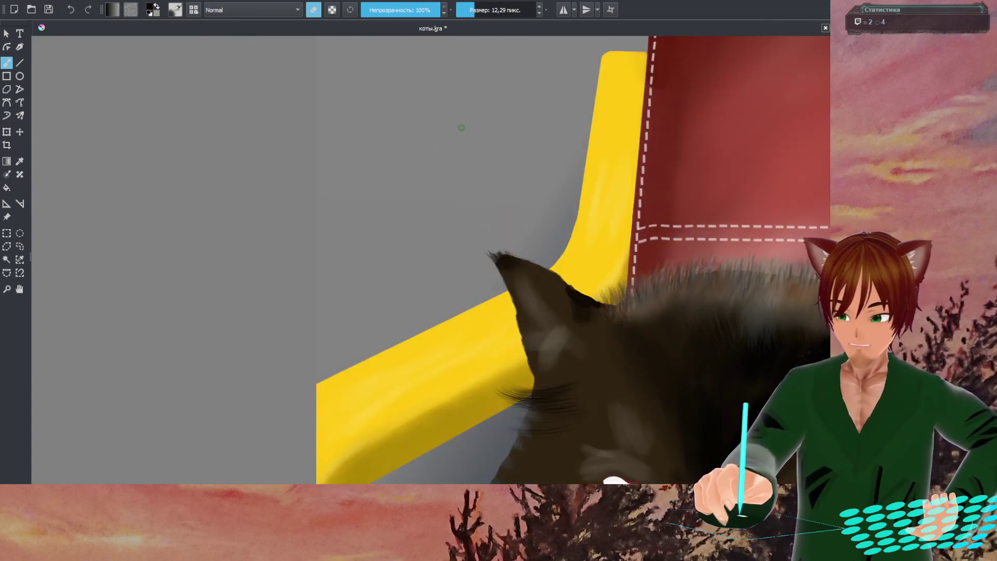
{"action": "scroll", "coordinate": [474, 162], "scroll_direction": "down", "scroll_amount": 2}
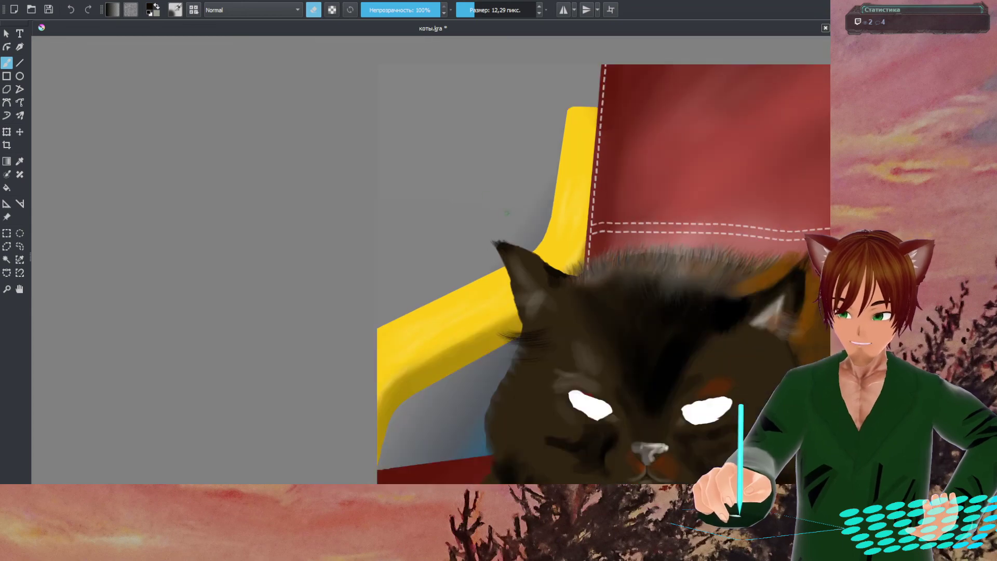
{"action": "left_click_drag", "start_coordinate": [561, 319], "coordinate": [505, 239]}
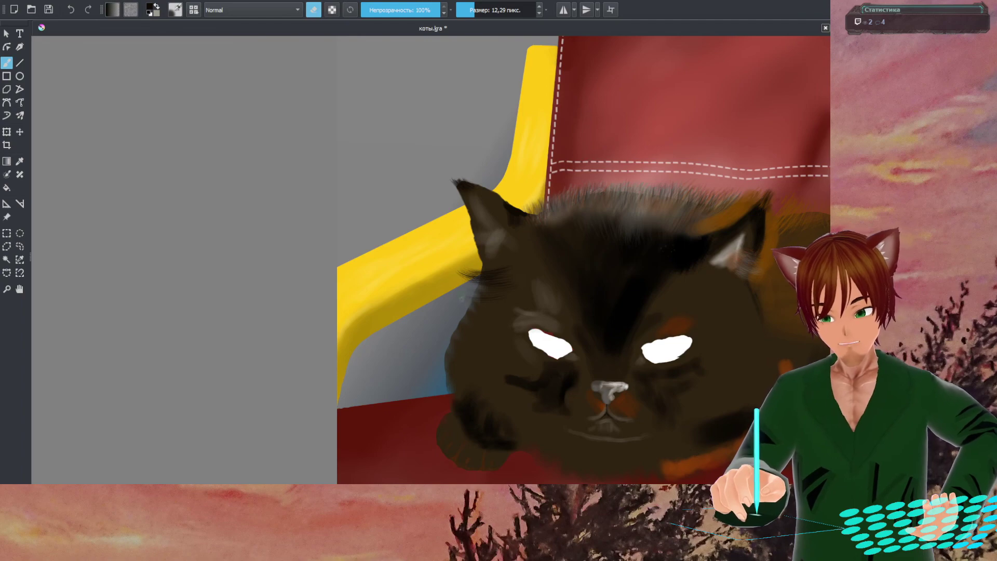
{"action": "scroll", "coordinate": [469, 300], "scroll_direction": "up", "scroll_amount": 6}
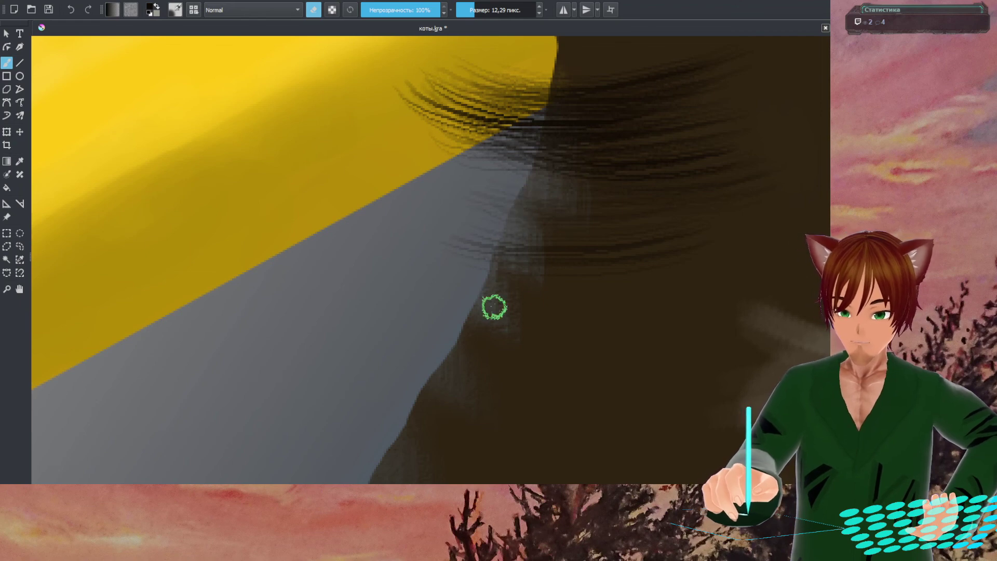
{"action": "left_click_drag", "start_coordinate": [494, 307], "coordinate": [494, 234]}
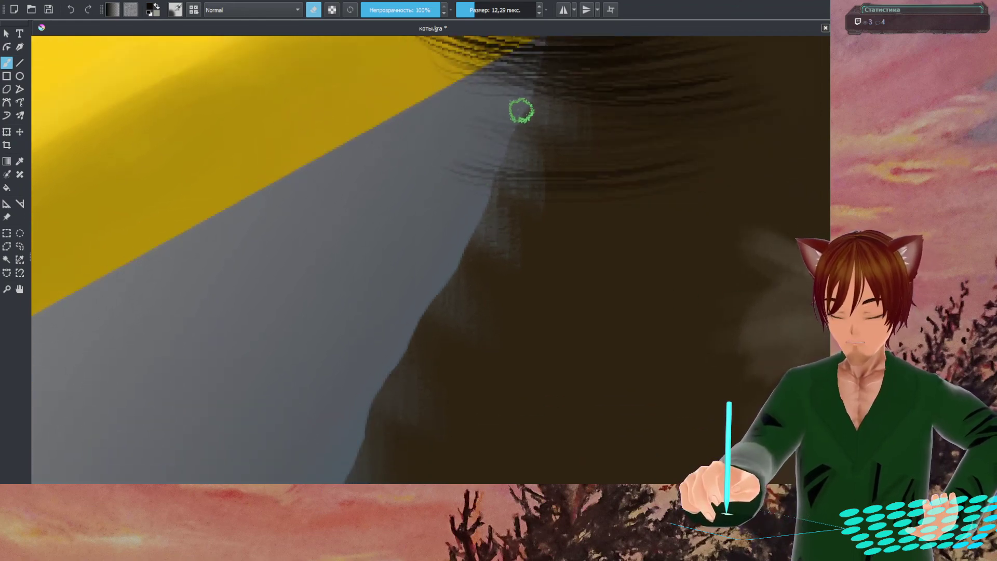
{"action": "left_click_drag", "start_coordinate": [467, 252], "coordinate": [474, 111]}
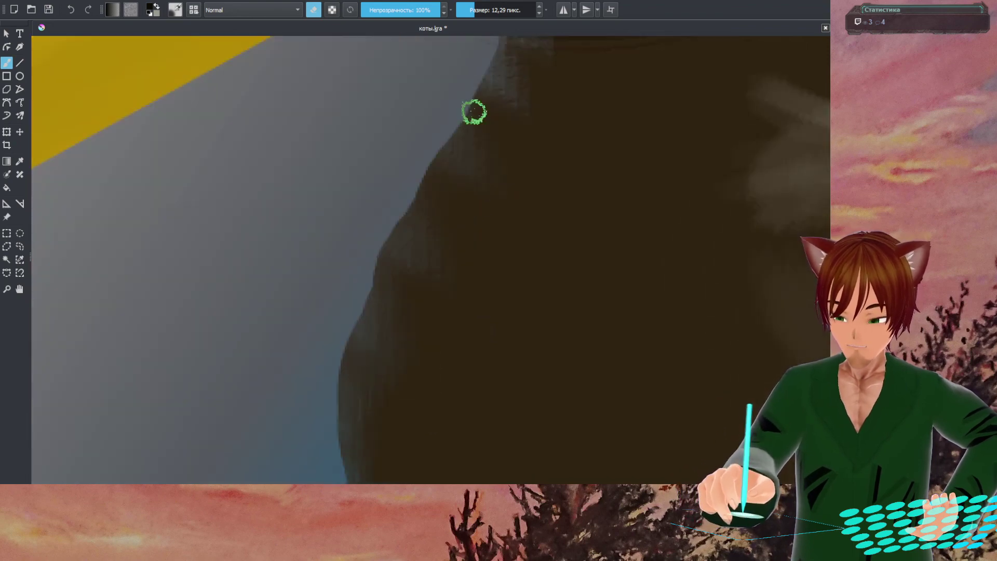
{"action": "scroll", "coordinate": [457, 161], "scroll_direction": "down", "scroll_amount": 3}
{"action": "scroll", "coordinate": [446, 208], "scroll_direction": "up", "scroll_amount": 1}
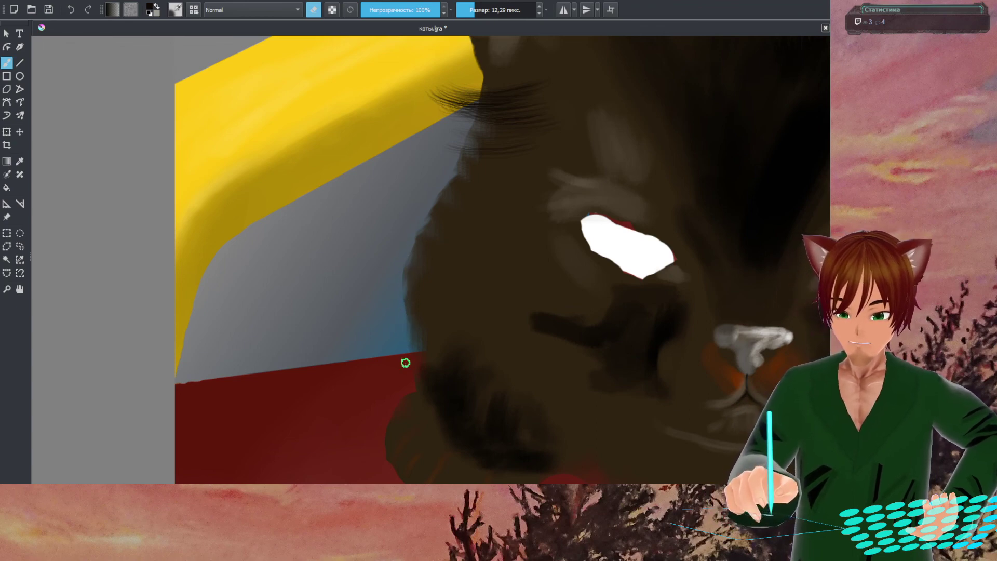
- Select the speckled spray brush preset and enlarge it to 54,10 px
{"action": "right_click", "coordinate": [438, 285]}
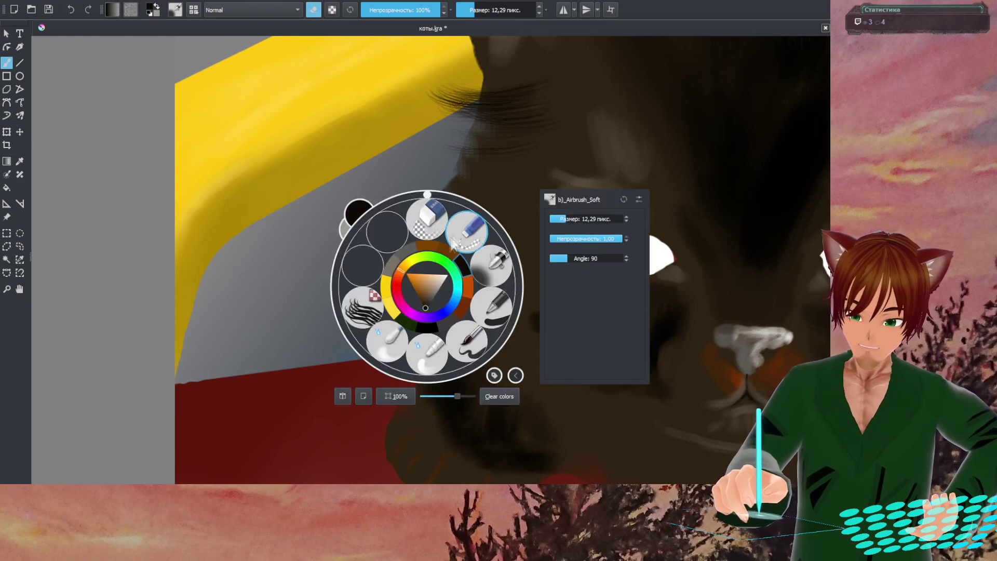
{"action": "left_click", "coordinate": [495, 261]}
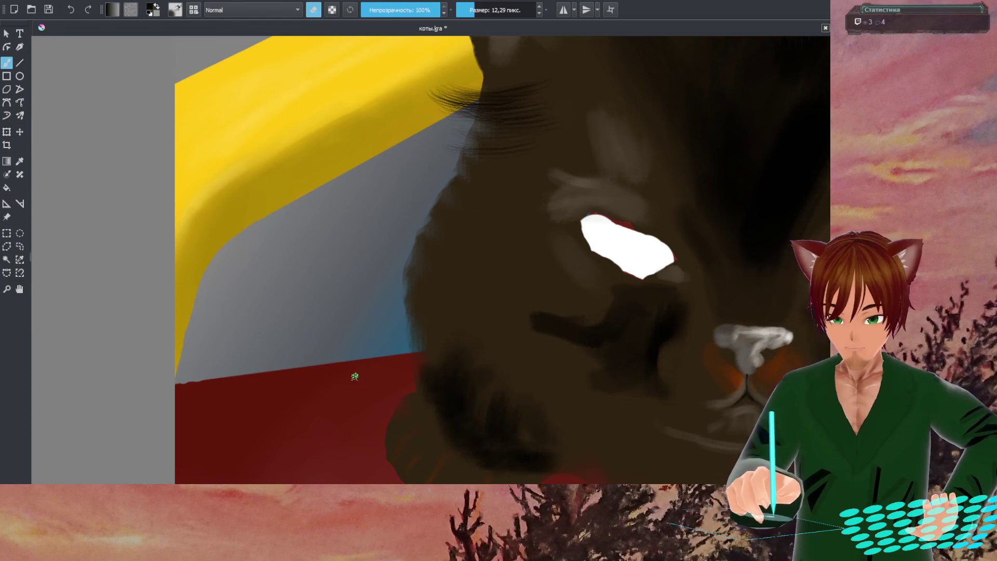
{"action": "right_click", "coordinate": [359, 385]}
{"action": "left_click", "coordinate": [370, 195]}
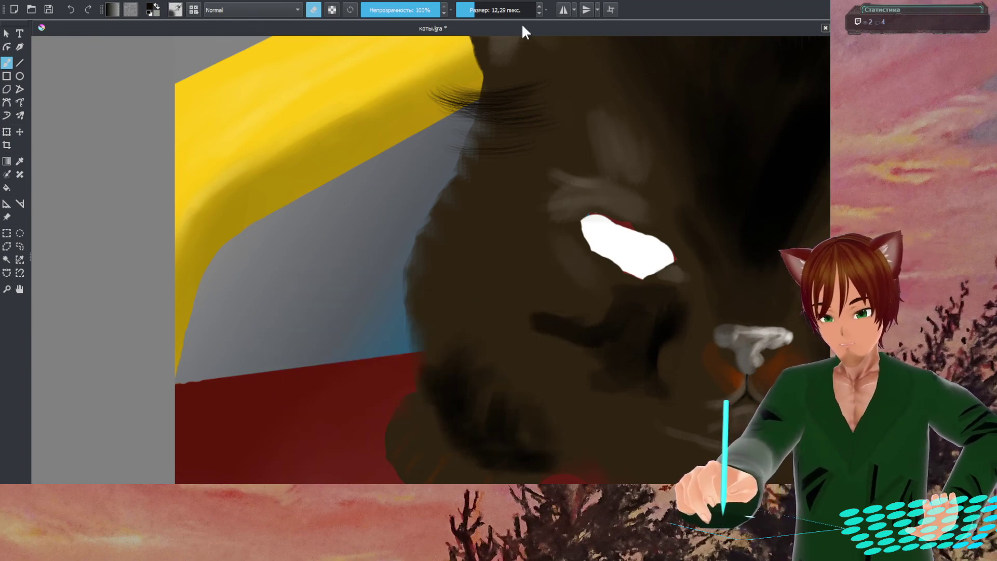
{"action": "left_click", "coordinate": [486, 11]}
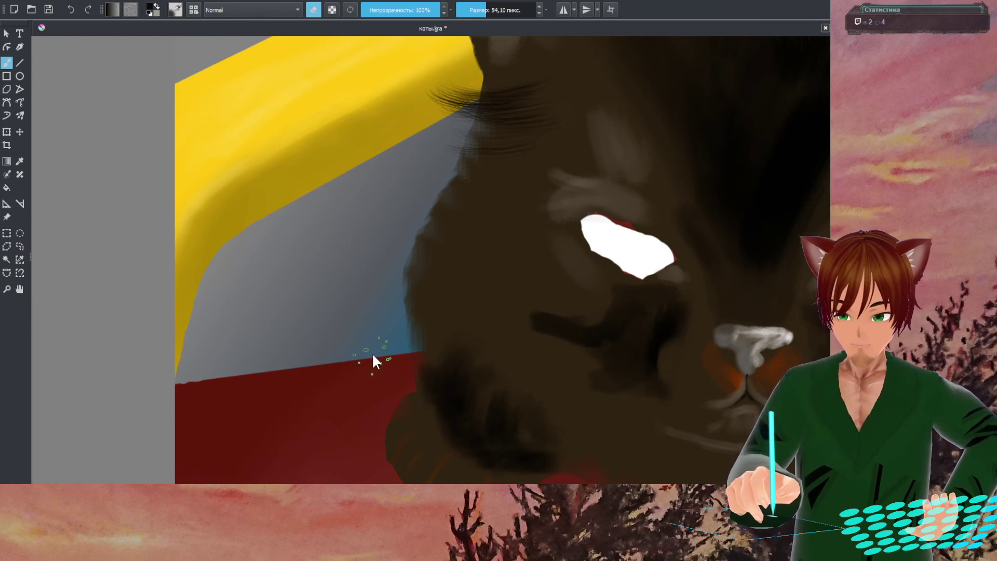
{"action": "right_click", "coordinate": [351, 358]}
{"action": "left_click", "coordinate": [359, 135]}
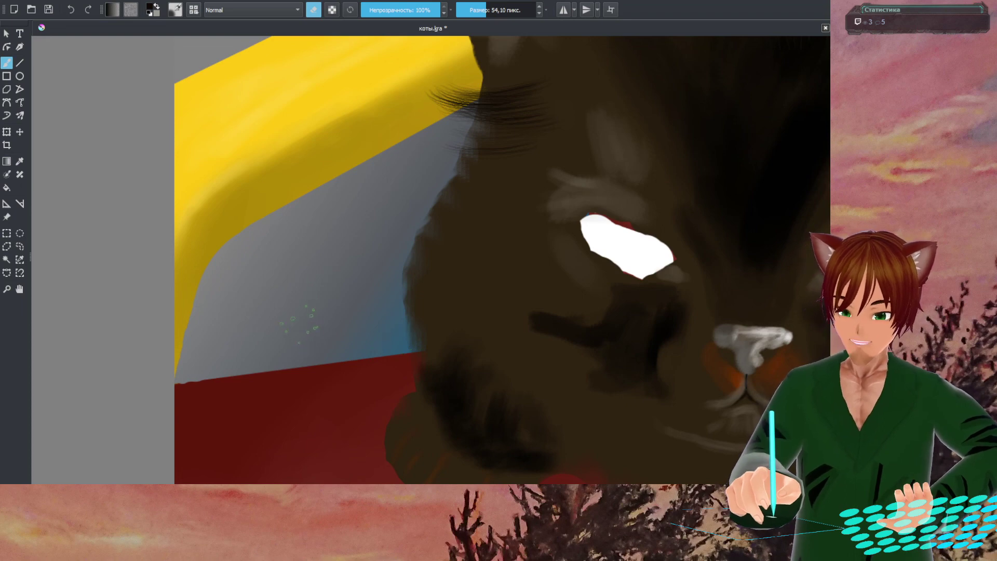
{"action": "key", "text": "e"}
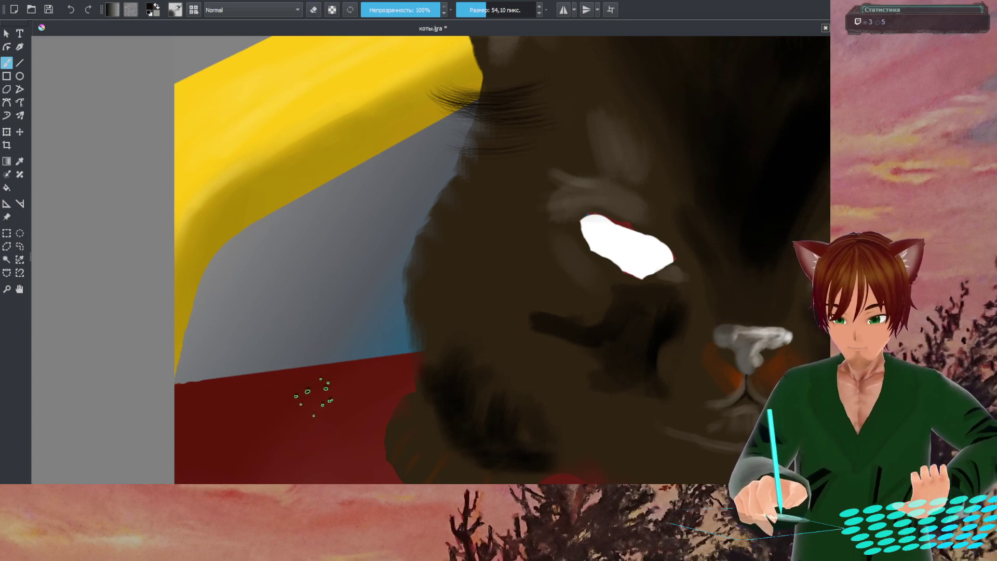
{"action": "left_click", "coordinate": [314, 396]}
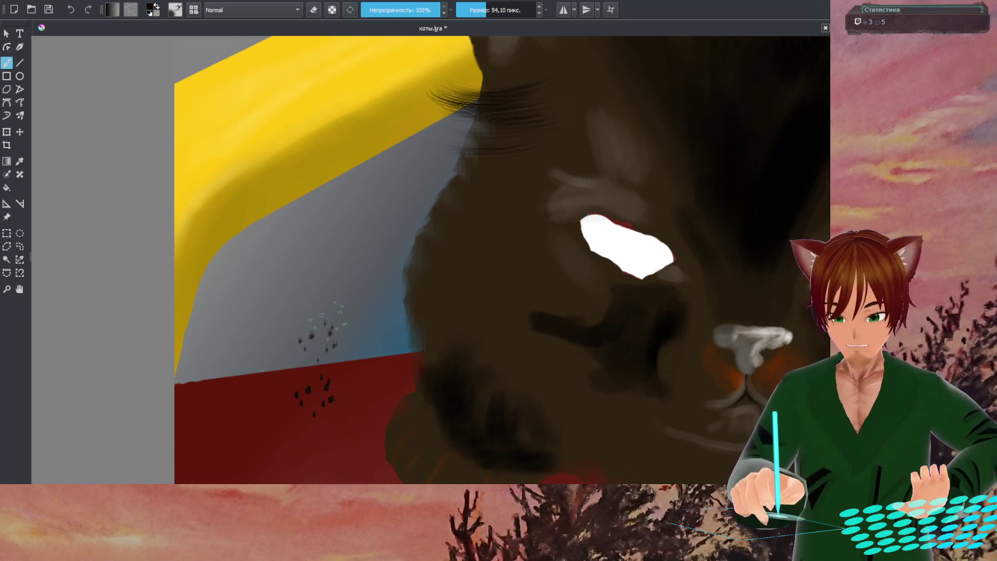
{"action": "left_click", "coordinate": [341, 277]}
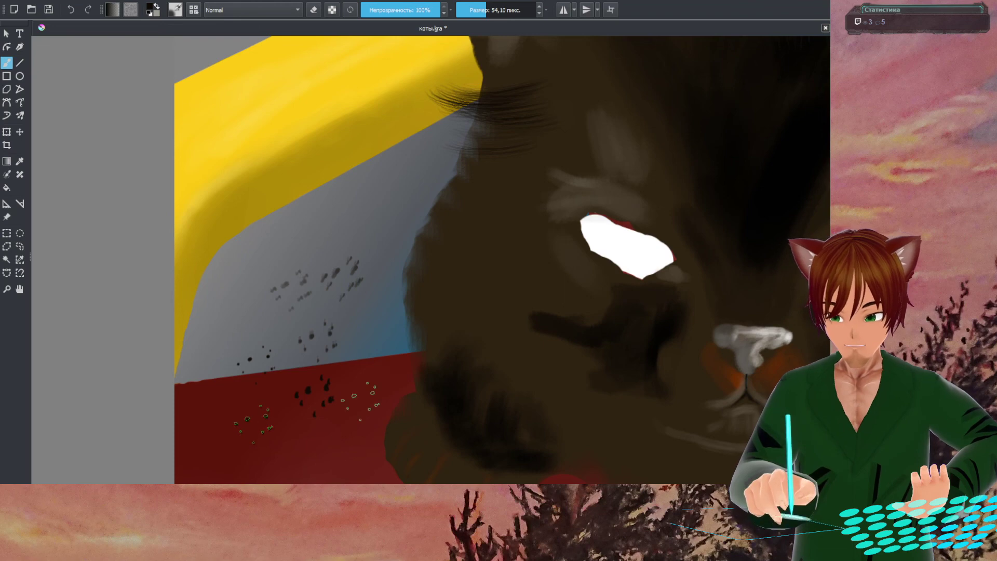
{"action": "left_click", "coordinate": [253, 423]}
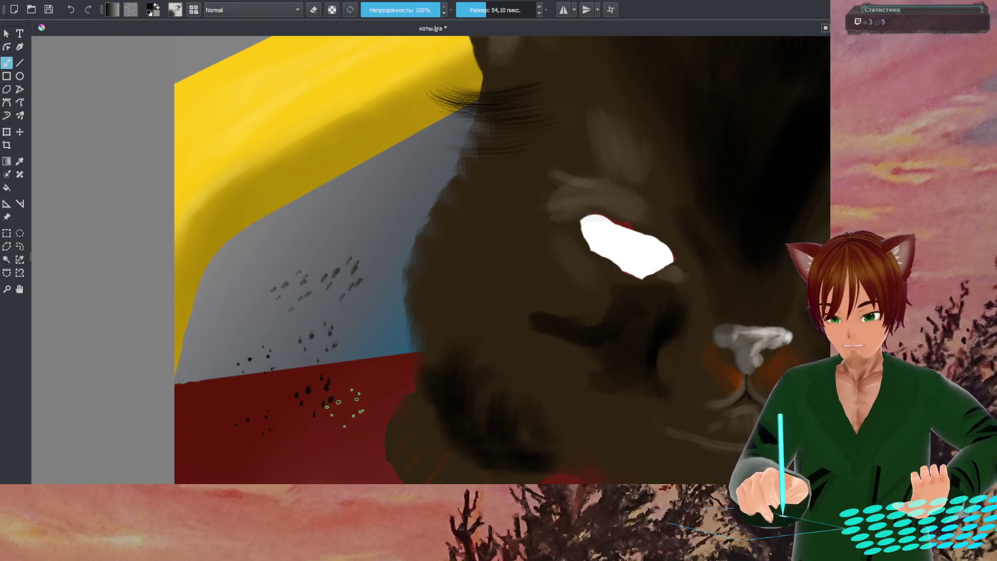
{"action": "key", "text": "ctrl+z"}
{"action": "key", "text": "ctrl+z"}
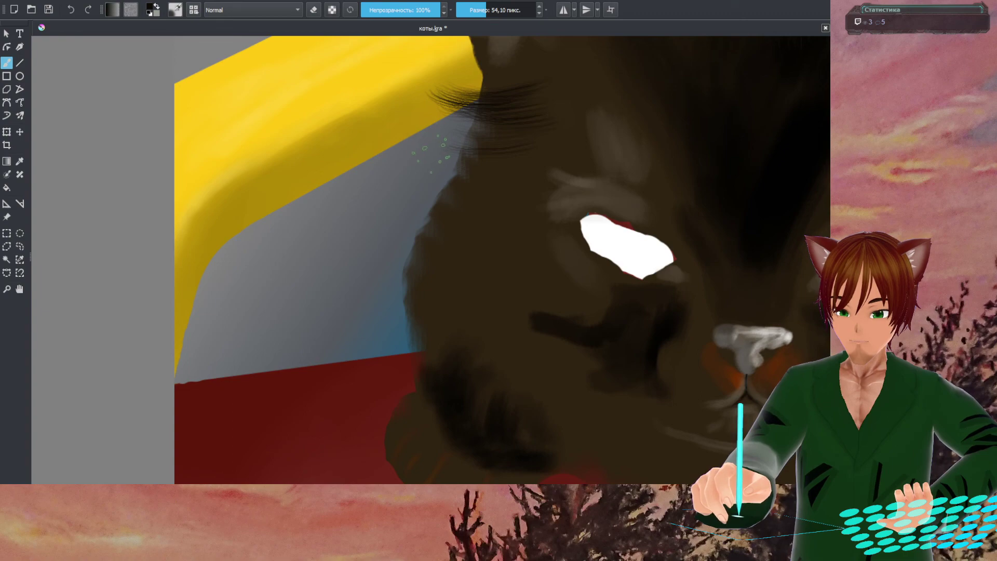
{"action": "key", "text": "e"}
{"action": "left_click_drag", "start_coordinate": [472, 203], "coordinate": [472, 323]}
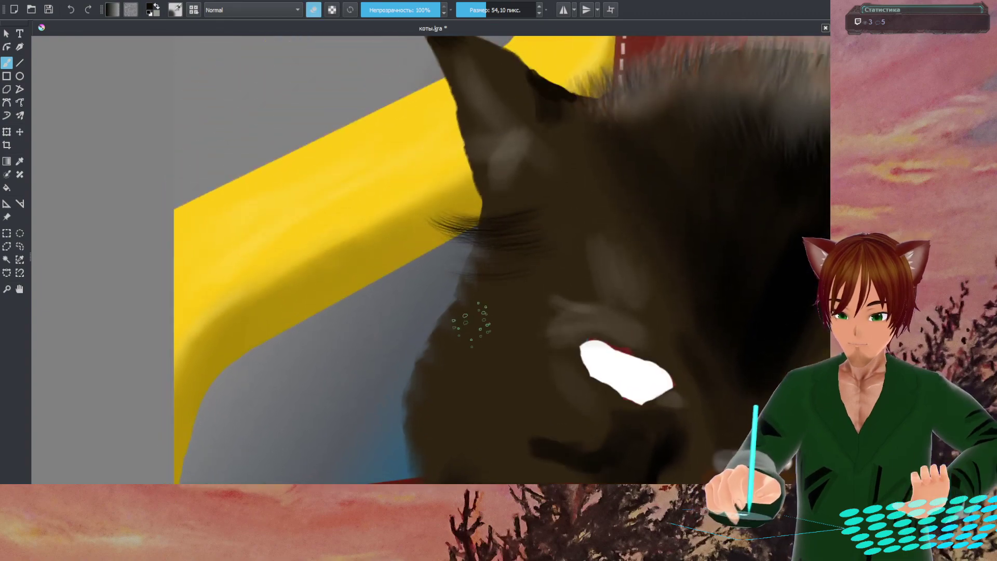
{"action": "scroll", "coordinate": [463, 269], "scroll_direction": "up", "scroll_amount": 4}
{"action": "scroll", "coordinate": [444, 234], "scroll_direction": "down", "scroll_amount": 2}
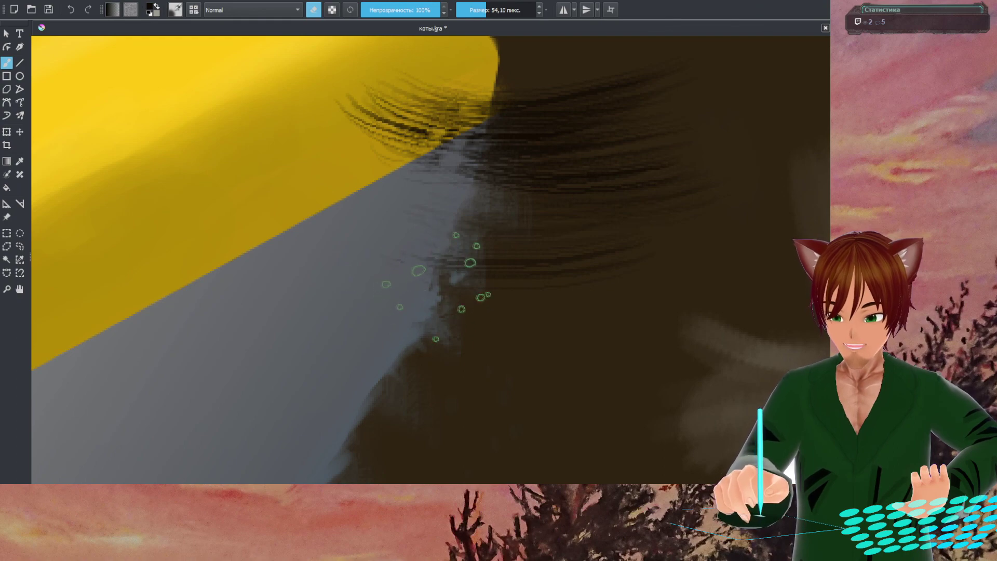
{"action": "scroll", "coordinate": [458, 281], "scroll_direction": "down", "scroll_amount": 3}
{"action": "scroll", "coordinate": [479, 249], "scroll_direction": "down", "scroll_amount": 3}
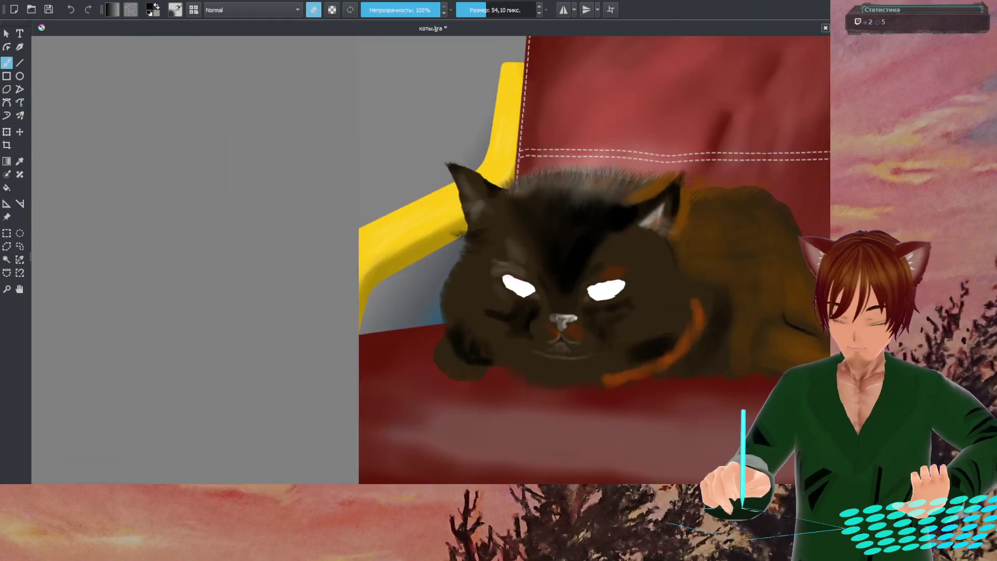
{"action": "scroll", "coordinate": [637, 343], "scroll_direction": "down", "scroll_amount": 3}
{"action": "scroll", "coordinate": [636, 342], "scroll_direction": "up", "scroll_amount": 8}
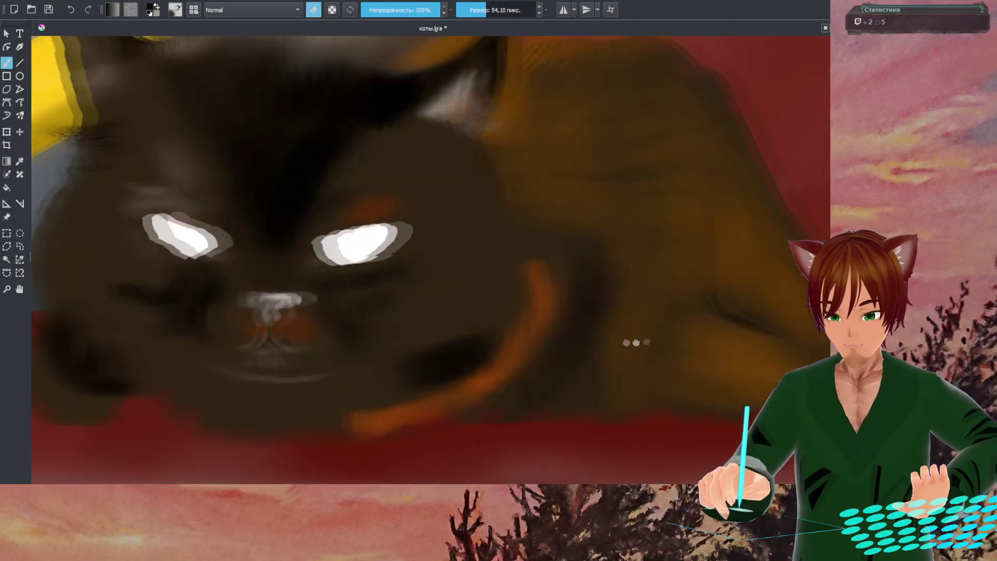
{"action": "scroll", "coordinate": [410, 291], "scroll_direction": "down", "scroll_amount": 3}
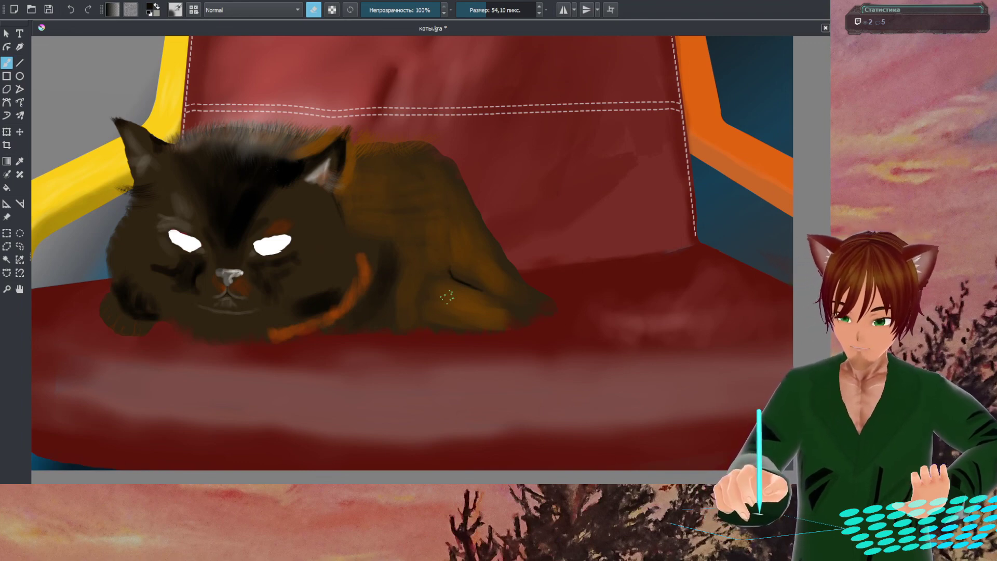
{"action": "scroll", "coordinate": [446, 299], "scroll_direction": "up", "scroll_amount": 3}
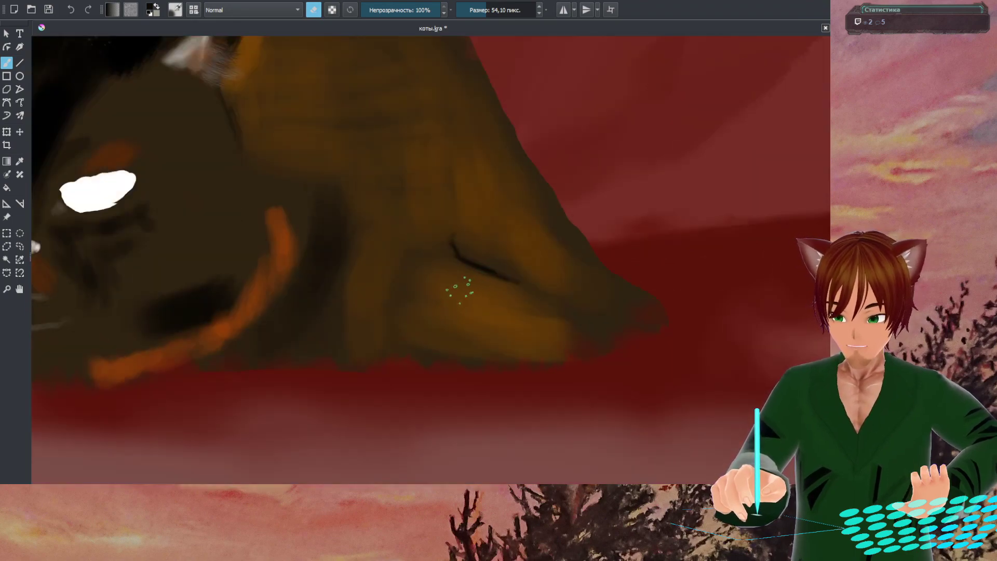
- Pick a brown paint colour from the pop-up palette's colour wheel
{"action": "right_click", "coordinate": [460, 289]}
{"action": "left_click_drag", "start_coordinate": [454, 274], "coordinate": [446, 296]}
{"action": "right_click", "coordinate": [442, 275]}
{"action": "right_click", "coordinate": [441, 281]}
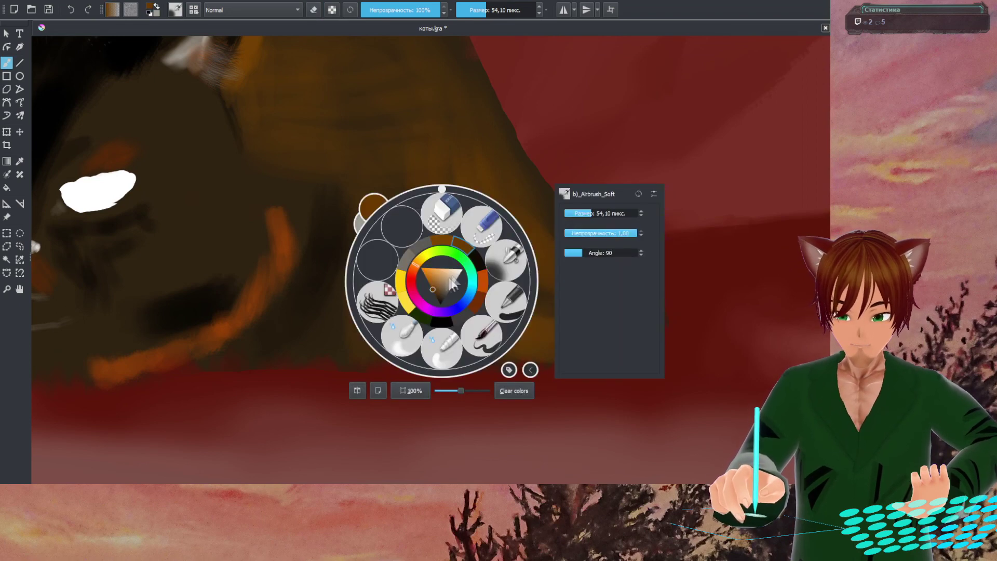
{"action": "right_click", "coordinate": [454, 282]}
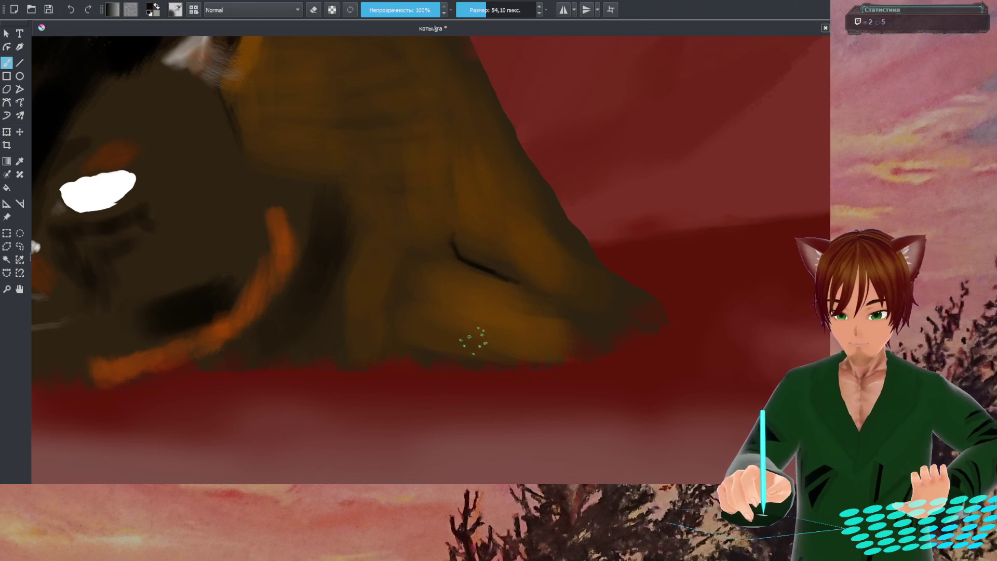
- Paint fur strokes on the hind leg at 76% opacity and move to the back
{"action": "mouse_move", "coordinate": [499, 314]}
{"action": "left_mouse_down"}
{"action": "mouse_move", "coordinate": [519, 337]}
{"action": "mouse_move", "coordinate": [475, 284]}
{"action": "mouse_move", "coordinate": [525, 332]}
{"action": "mouse_move", "coordinate": [516, 304]}
{"action": "mouse_move", "coordinate": [527, 345]}
{"action": "left_mouse_up"}
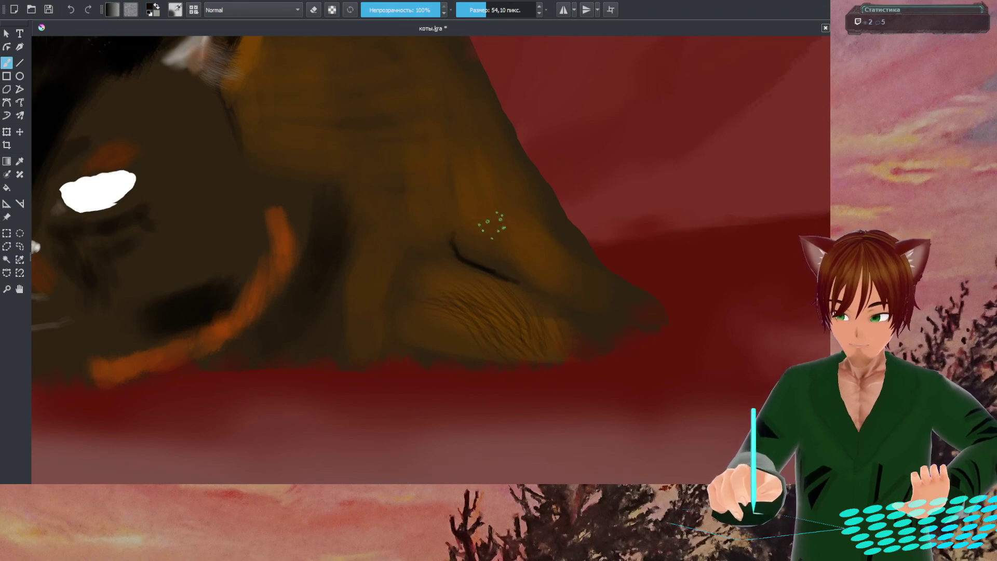
{"action": "left_click_drag", "start_coordinate": [433, 9], "coordinate": [421, 9]}
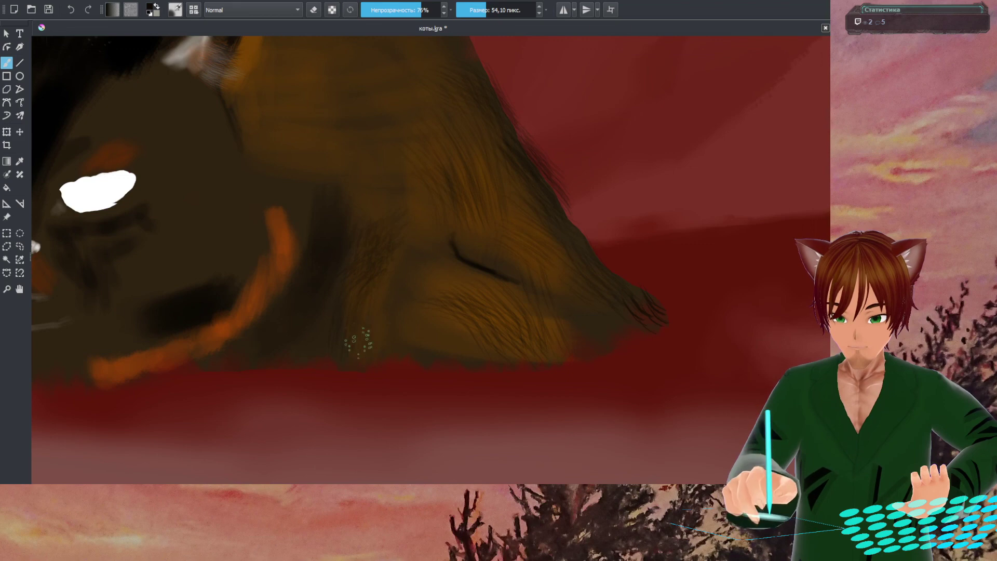
{"action": "left_click_drag", "start_coordinate": [403, 211], "coordinate": [441, 389]}
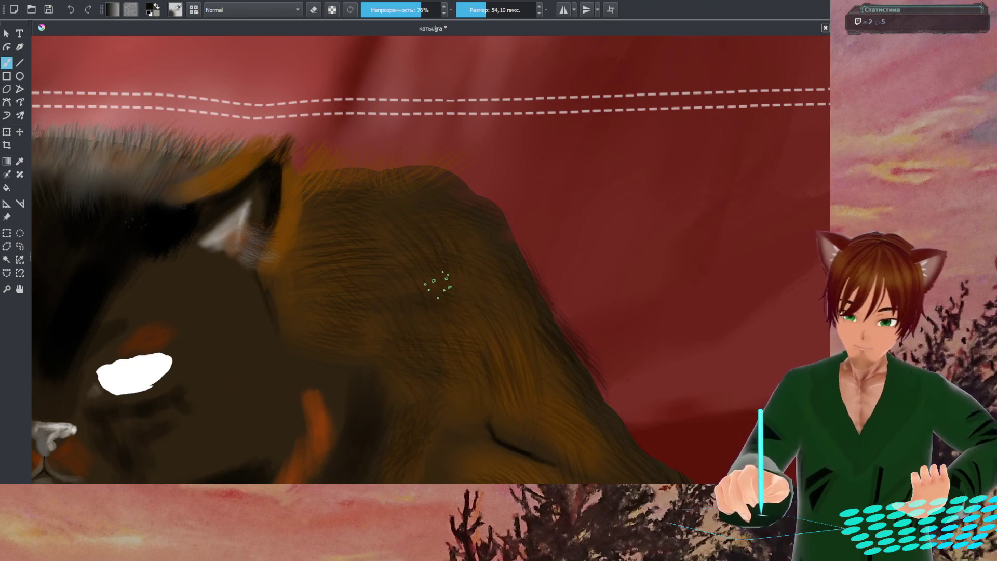
- Switch to a recent brown and realign the view over the cat's body
{"action": "right_click", "coordinate": [419, 310]}
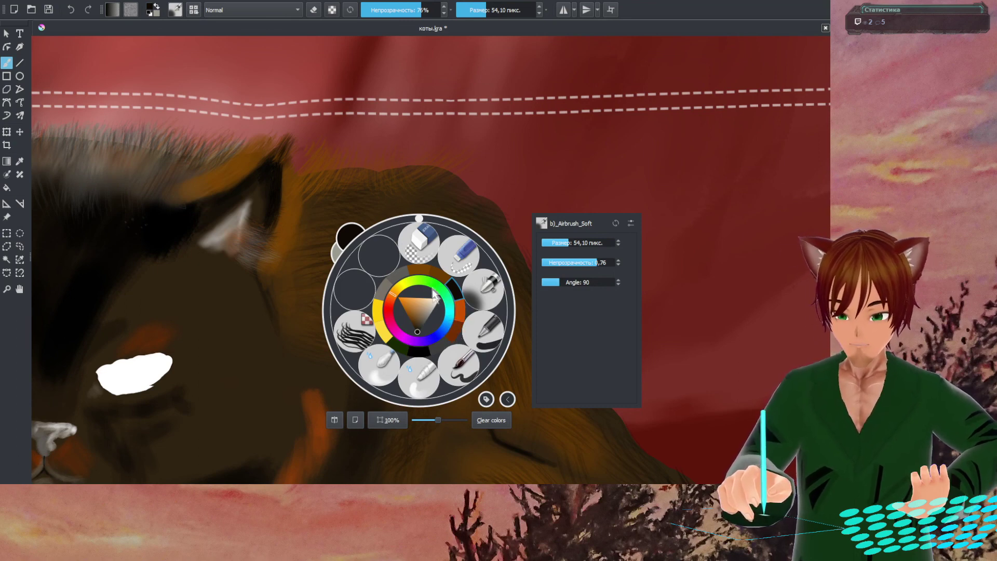
{"action": "left_click", "coordinate": [456, 337]}
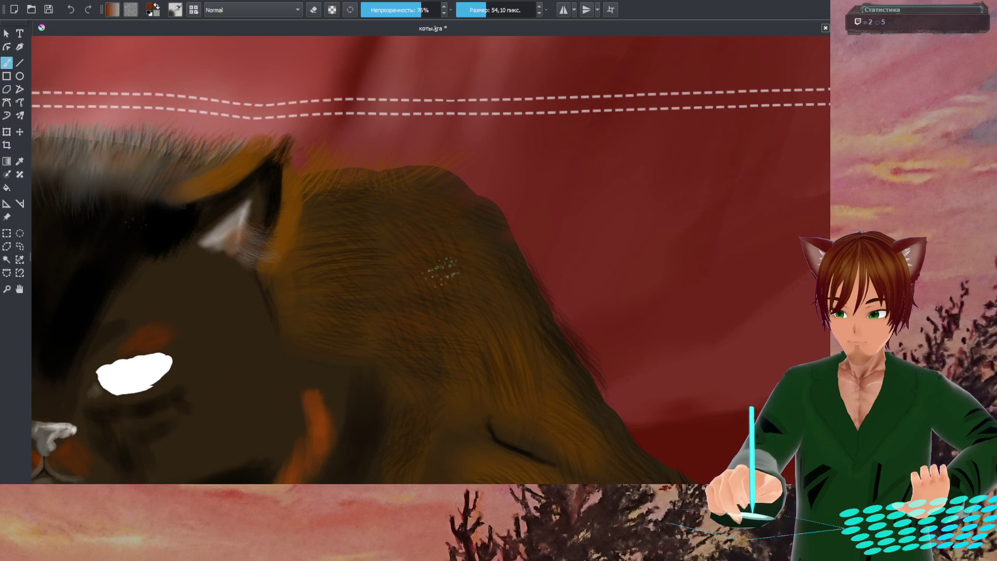
{"action": "mouse_move", "coordinate": [456, 322]}
{"action": "left_mouse_down"}
{"action": "mouse_move", "coordinate": [415, 293]}
{"action": "mouse_move", "coordinate": [415, 262]}
{"action": "left_mouse_up"}
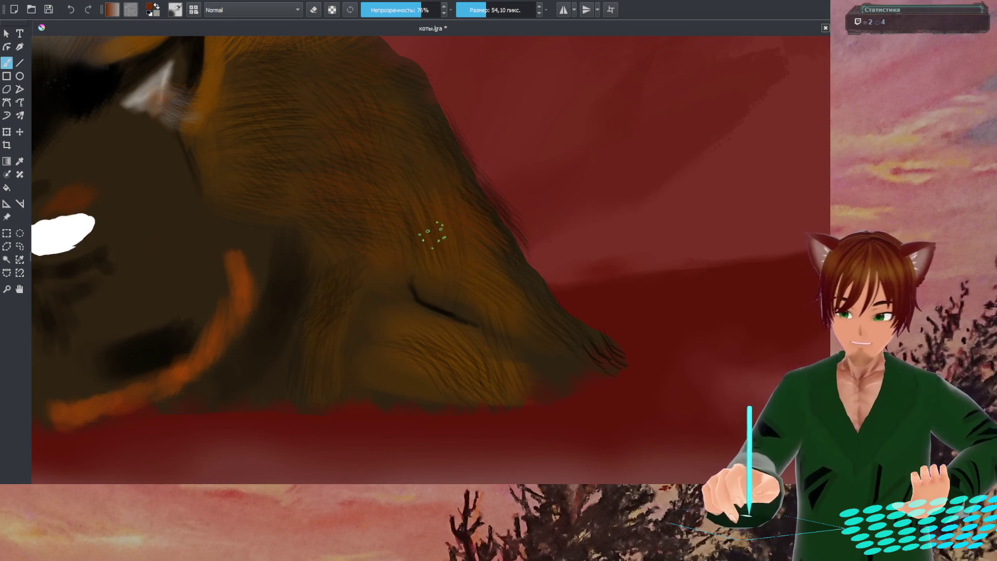
{"action": "key", "text": "5"}
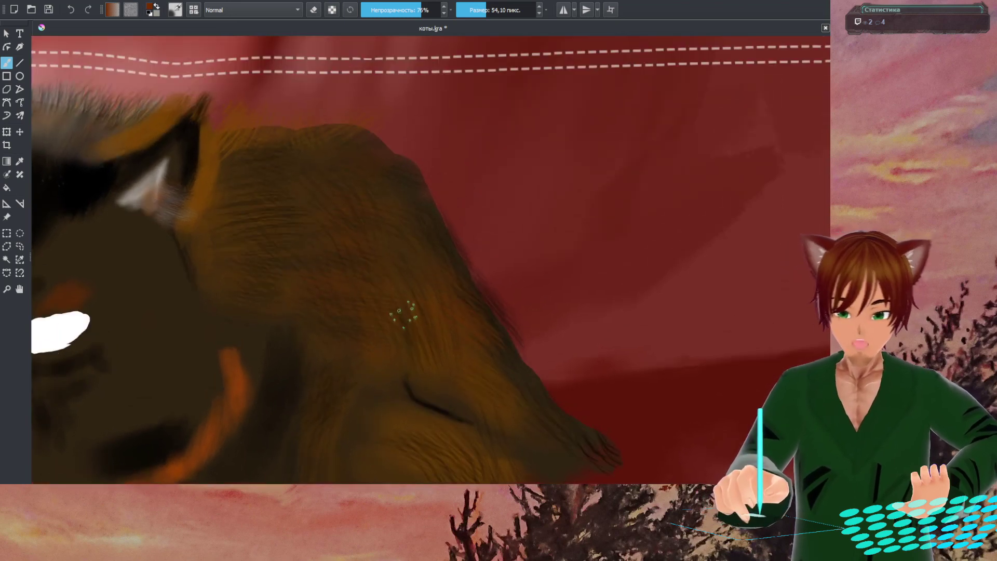
{"action": "right_click", "coordinate": [415, 266]}
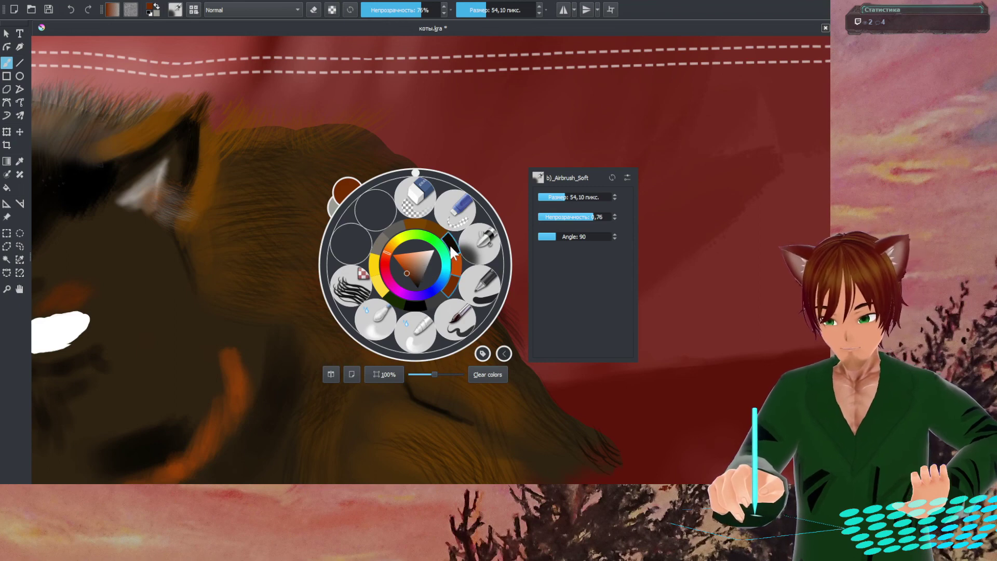
{"action": "right_click", "coordinate": [410, 254]}
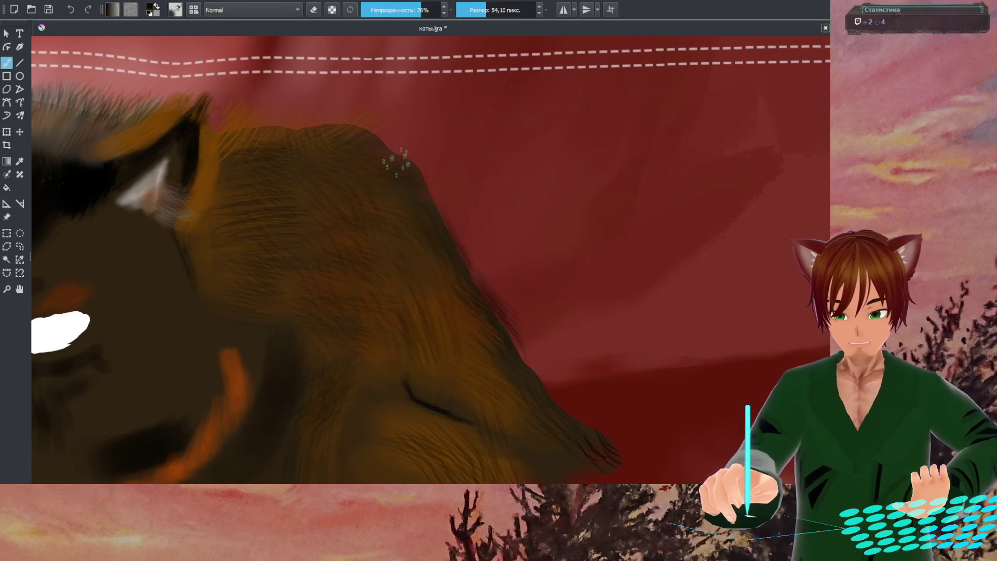
{"action": "scroll", "coordinate": [387, 211], "scroll_direction": "up", "scroll_amount": 3}
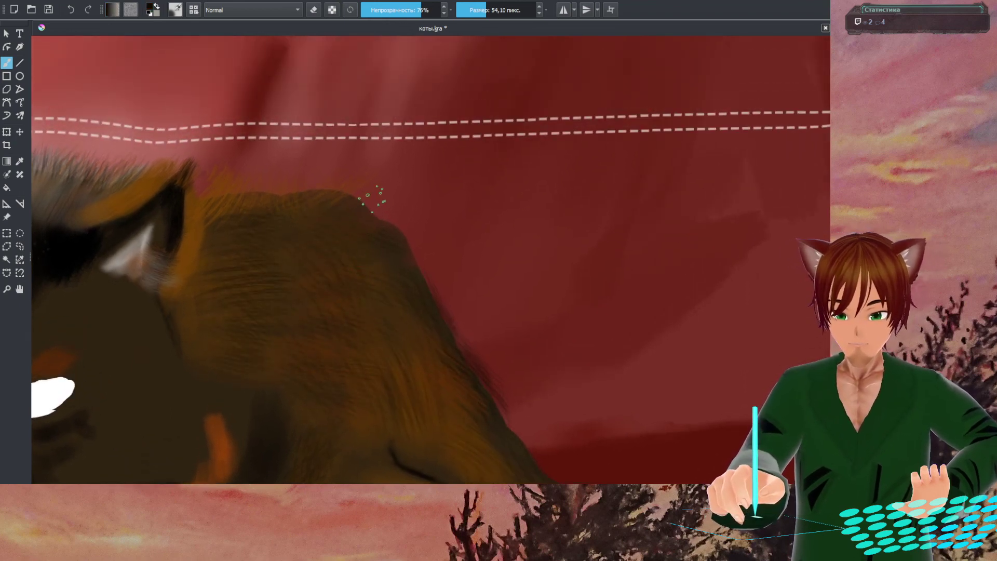
- Switch to eraser mode and soften fur strokes along the cat's back and hindquarters
{"action": "key", "text": "e"}
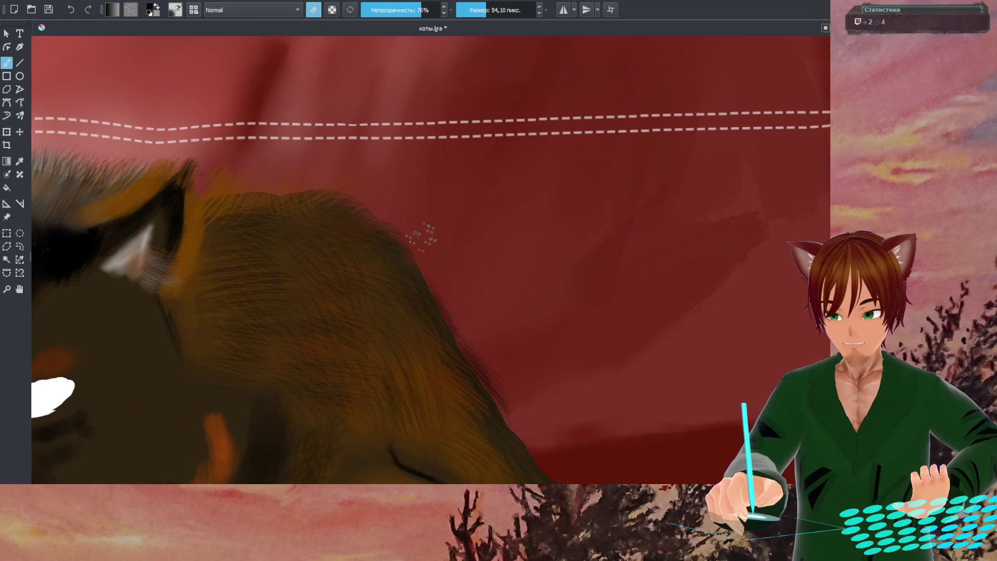
{"action": "mouse_move", "coordinate": [435, 249]}
{"action": "left_mouse_down"}
{"action": "mouse_move", "coordinate": [440, 267]}
{"action": "mouse_move", "coordinate": [414, 179]}
{"action": "left_mouse_up"}
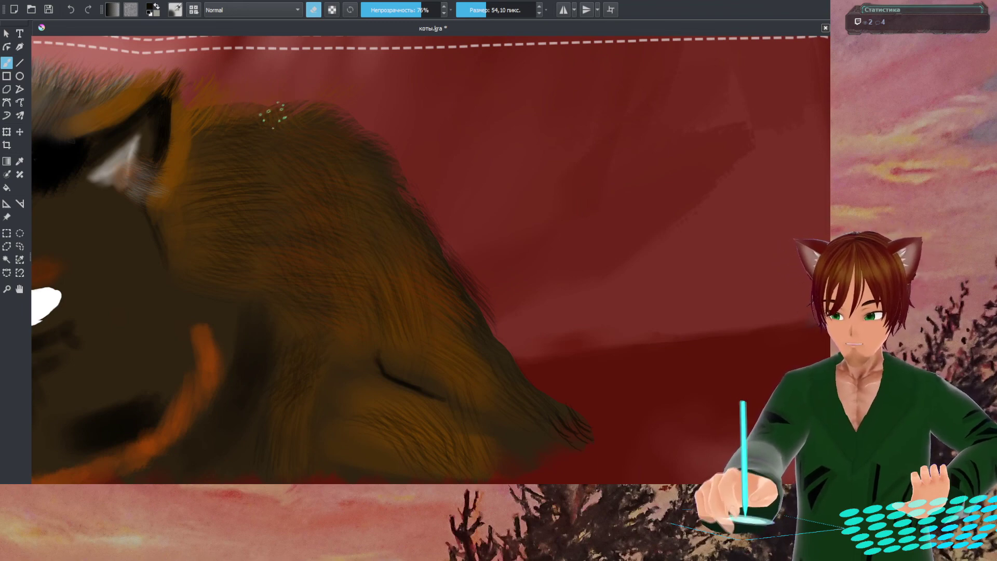
{"action": "left_click_drag", "start_coordinate": [345, 127], "coordinate": [371, 134]}
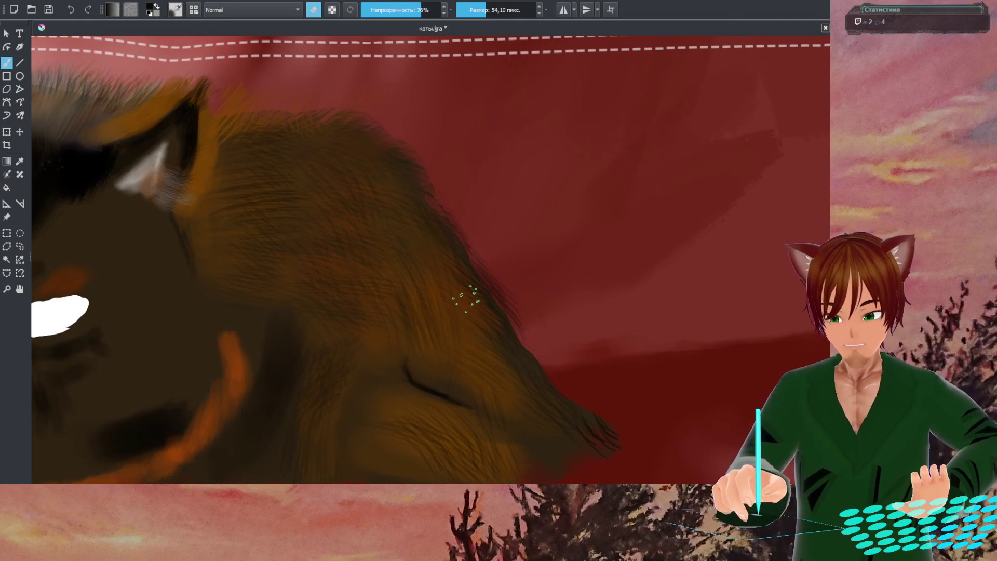
{"action": "scroll", "coordinate": [466, 299], "scroll_direction": "down", "scroll_amount": 3}
{"action": "left_click_drag", "start_coordinate": [404, 328], "coordinate": [442, 314]}
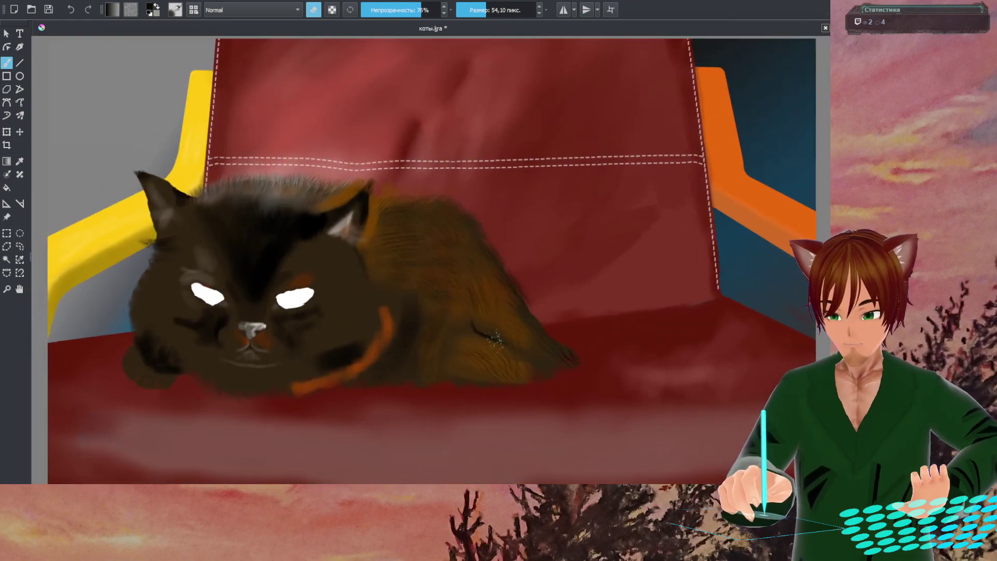
- Leave eraser mode and paint reddish-brown fur strokes on the cat's hindquarters
{"action": "left_click_drag", "start_coordinate": [480, 383], "coordinate": [447, 359]}
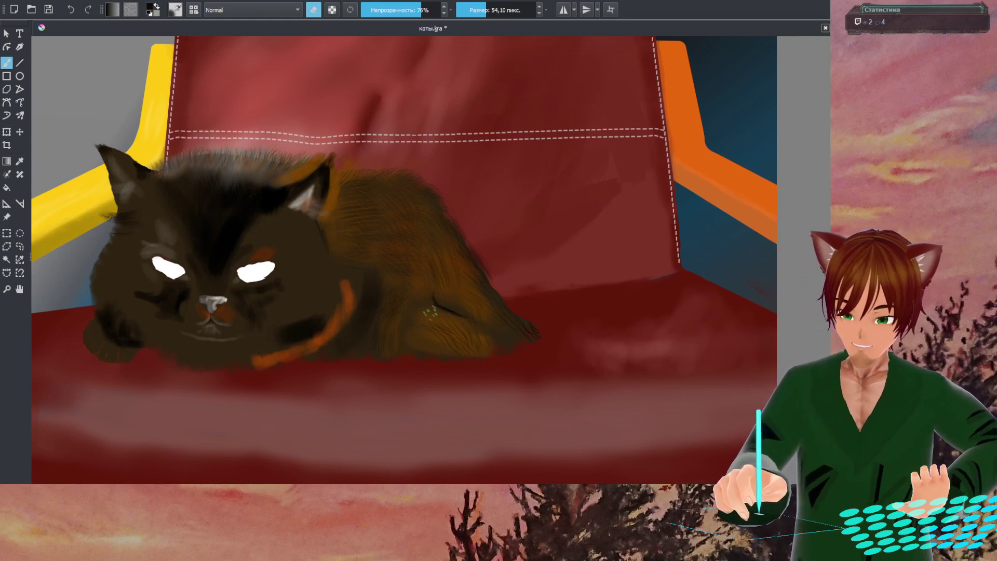
{"action": "scroll", "coordinate": [425, 345], "scroll_direction": "up", "scroll_amount": 2}
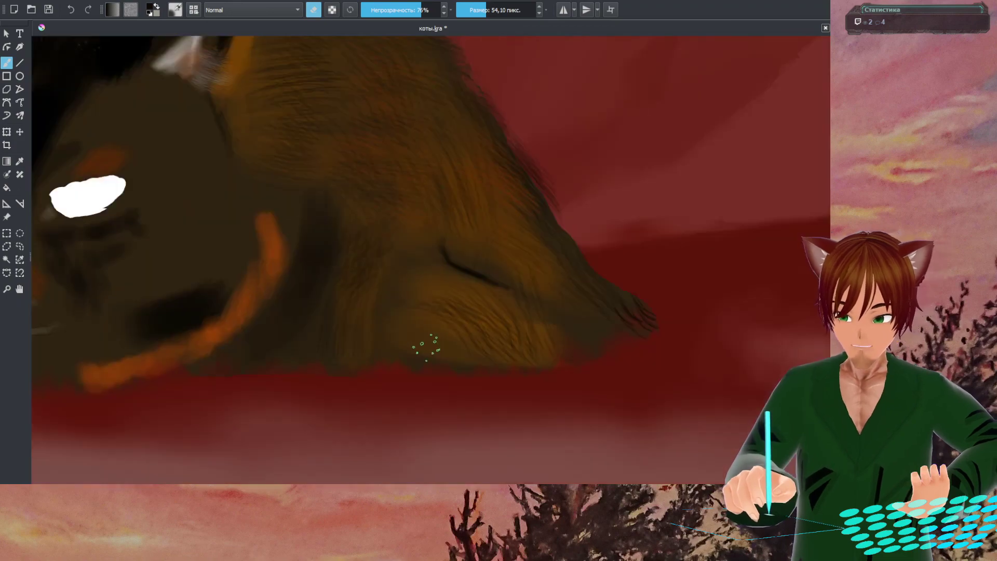
{"action": "scroll", "coordinate": [386, 307], "scroll_direction": "up", "scroll_amount": 3}
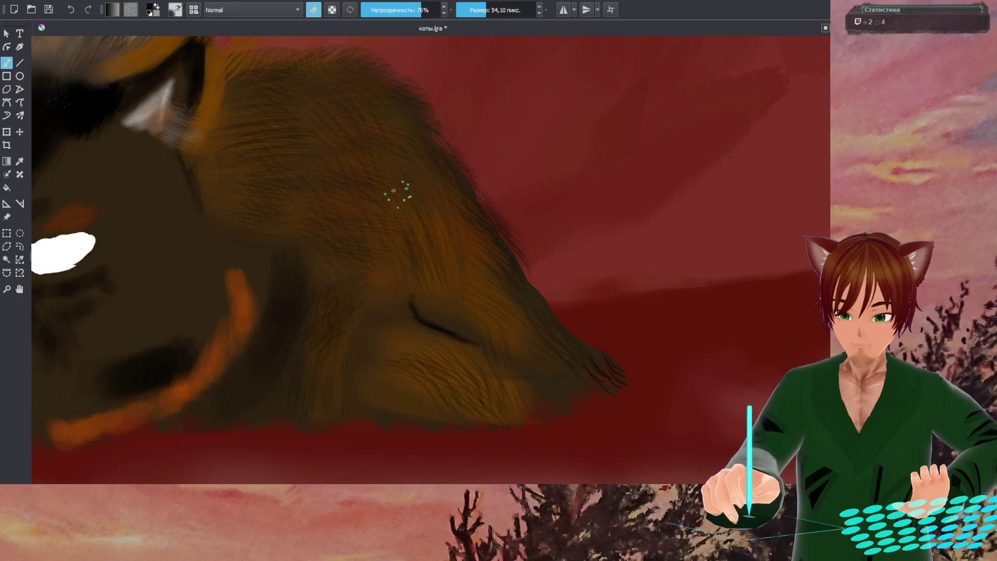
{"action": "key", "text": "e"}
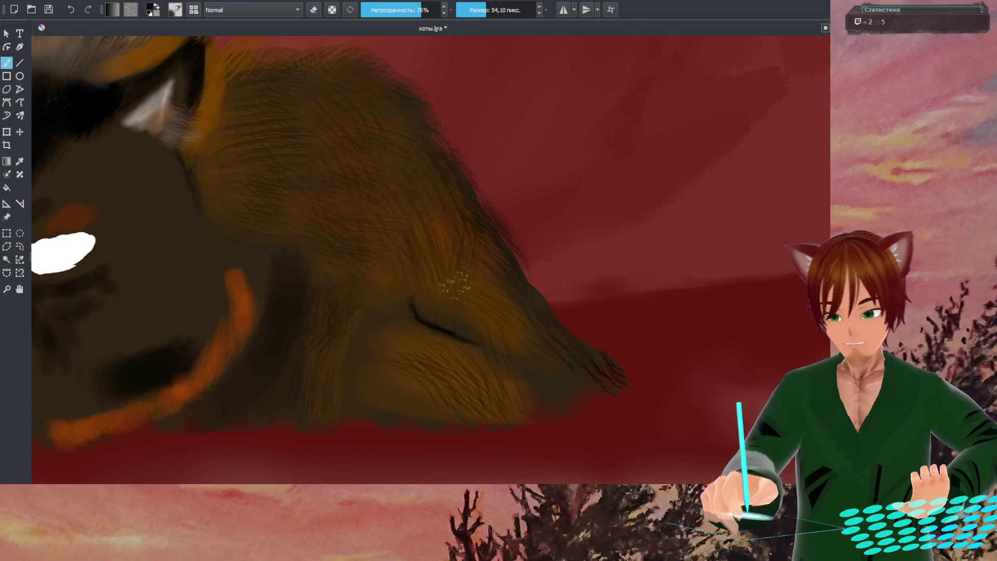
{"action": "right_click", "coordinate": [442, 212]}
{"action": "left_click", "coordinate": [482, 241]}
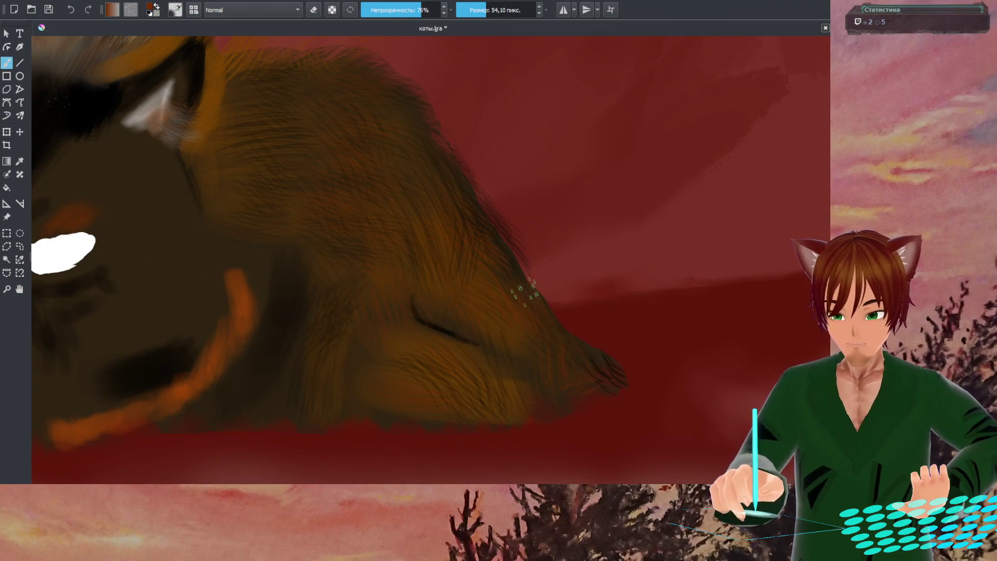
{"action": "scroll", "coordinate": [525, 366], "scroll_direction": "down", "scroll_amount": 3}
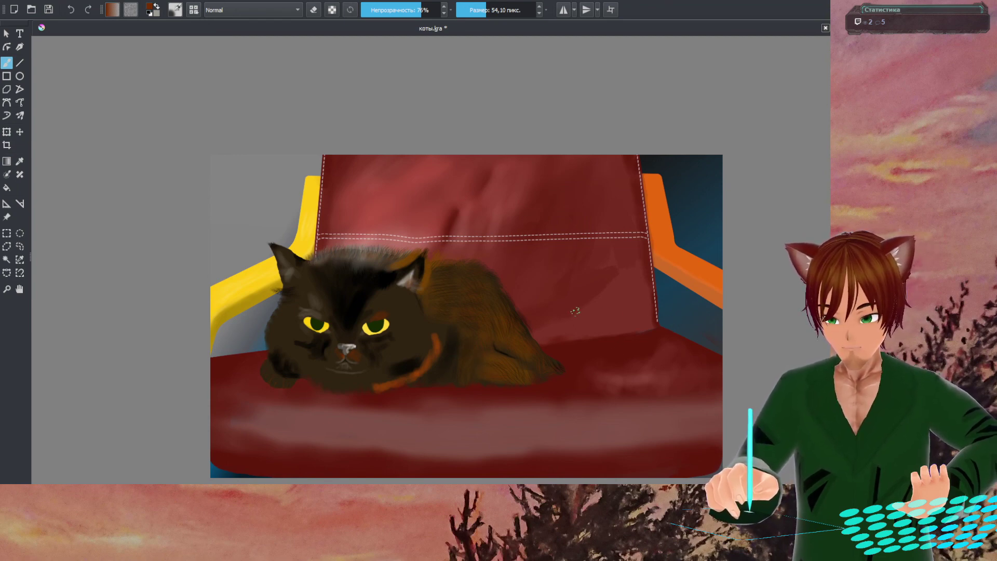
- Make the white two-cat line sketch visible again over the painting
{"action": "scroll", "coordinate": [576, 311], "scroll_direction": "down", "scroll_amount": 2}
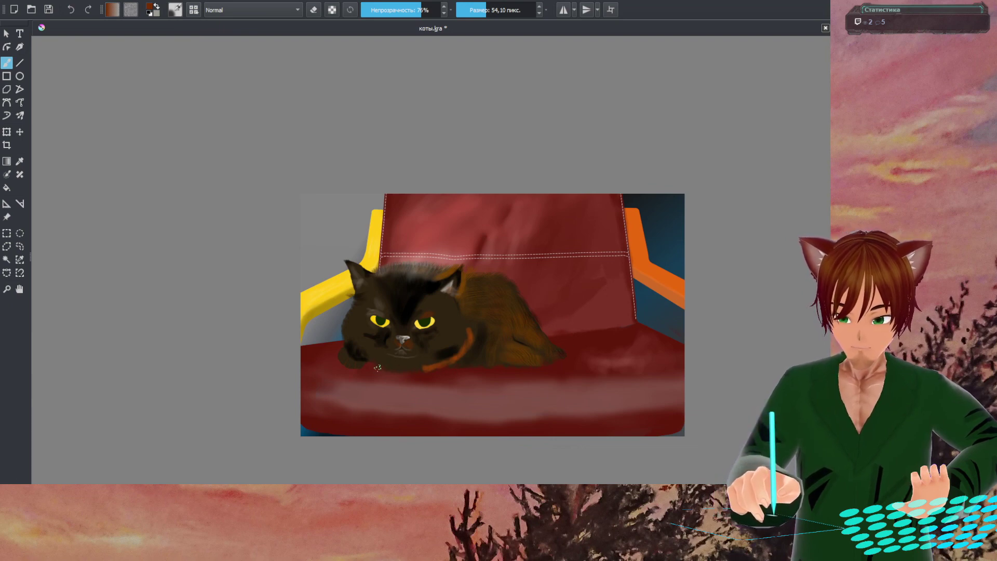
{"action": "scroll", "coordinate": [374, 374], "scroll_direction": "up", "scroll_amount": 2}
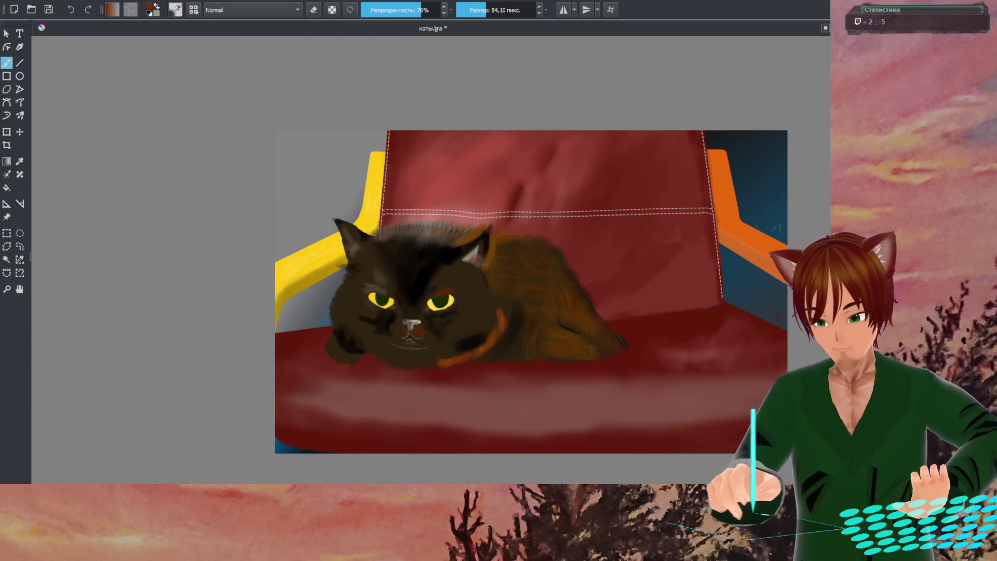
{"action": "key", "text": "ctrl+z"}
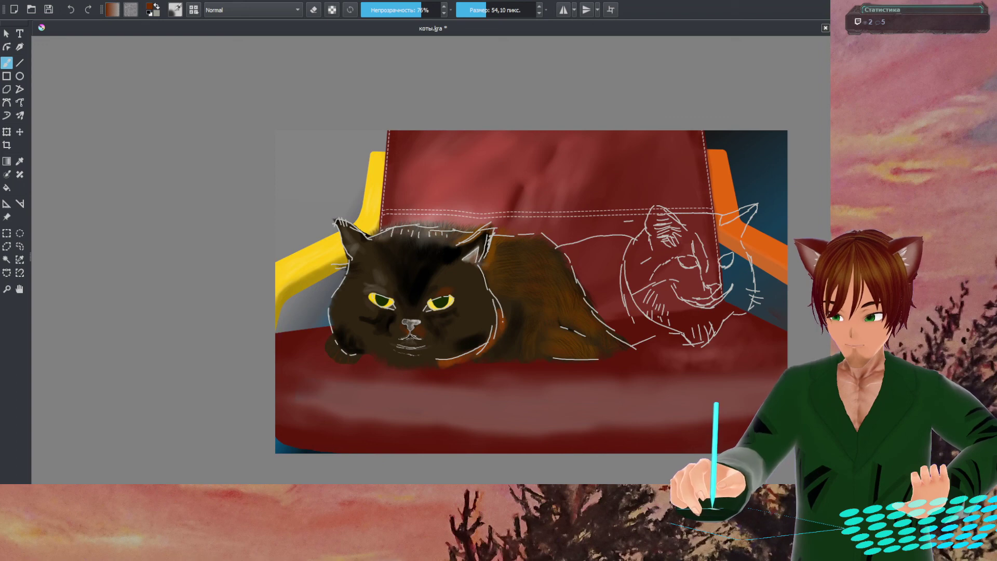
- Toggle the two-cat sketch and reveal the second cat's orange and white fill
{"action": "key", "text": "ctrl+shift+z"}
{"action": "key", "text": "ctrl+z"}
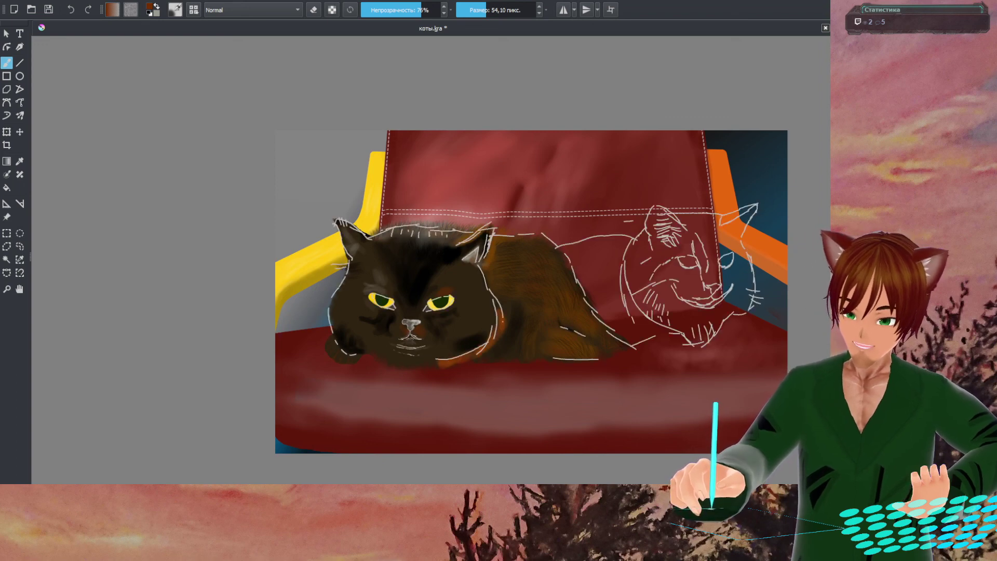
{"action": "key", "text": "ctrl+shift+z"}
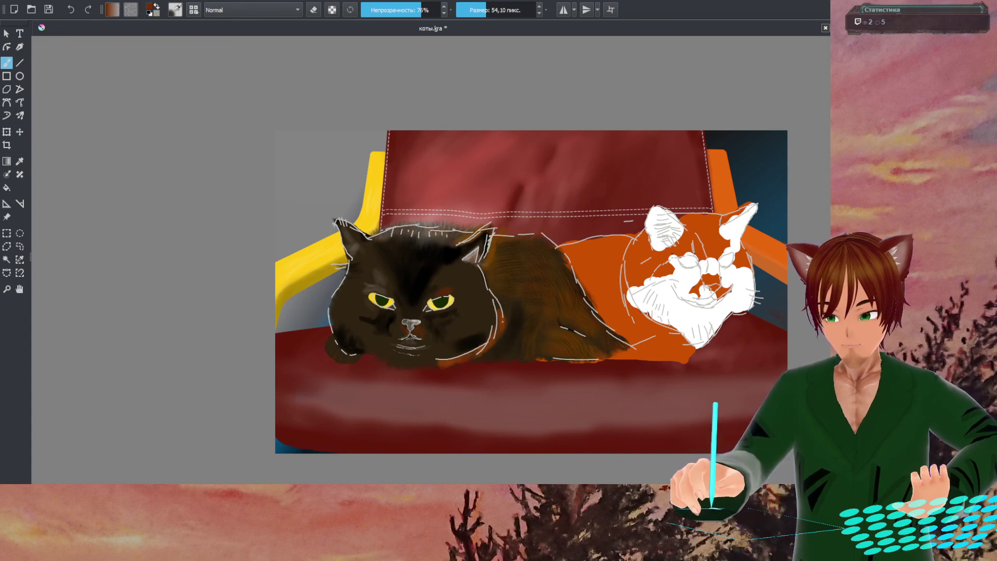
- Hide the line sketch and the orange-white second cat, leaving only the dark cat
{"action": "key", "text": "h"}
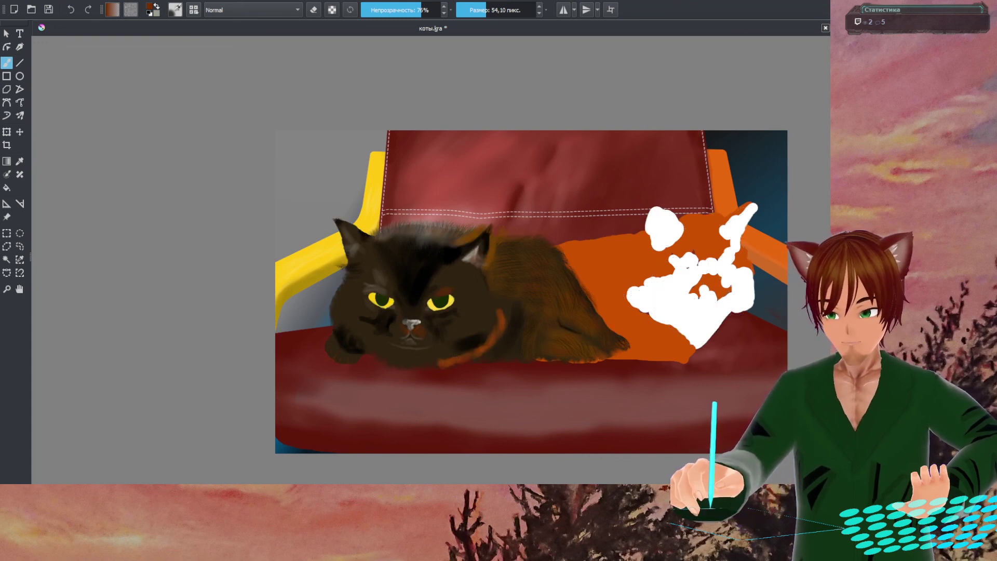
{"action": "key", "text": "h"}
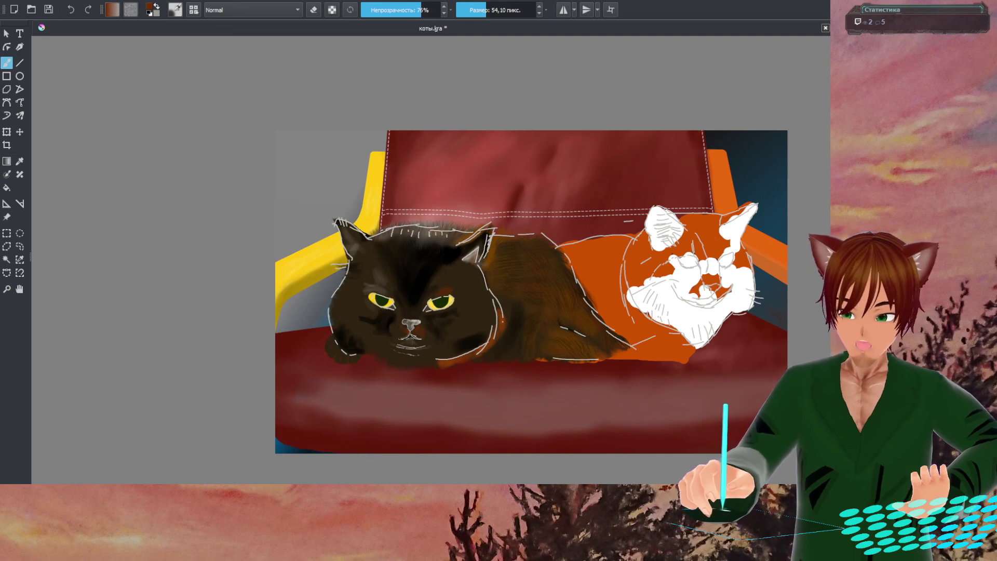
{"action": "key", "text": "h"}
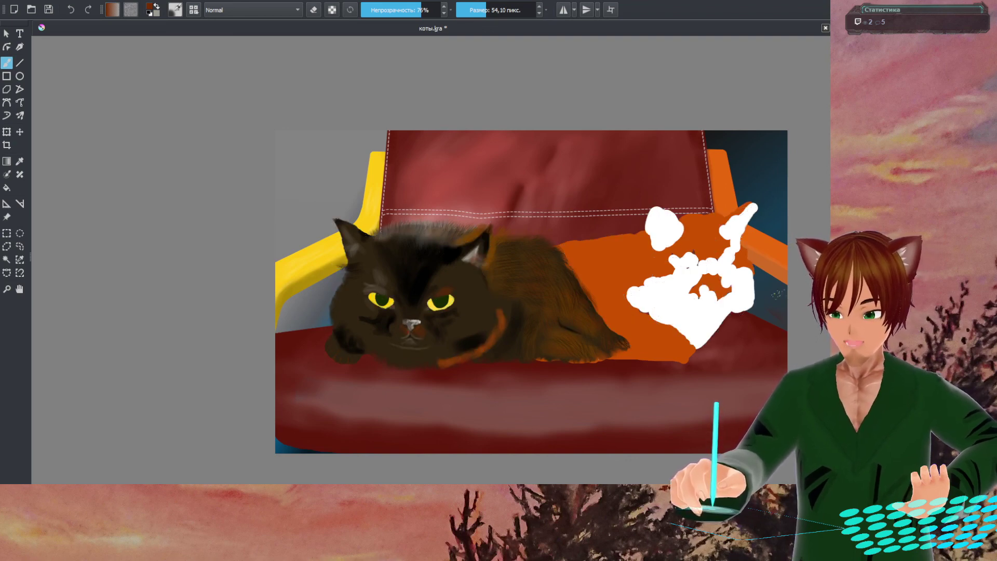
{"action": "key", "text": "h"}
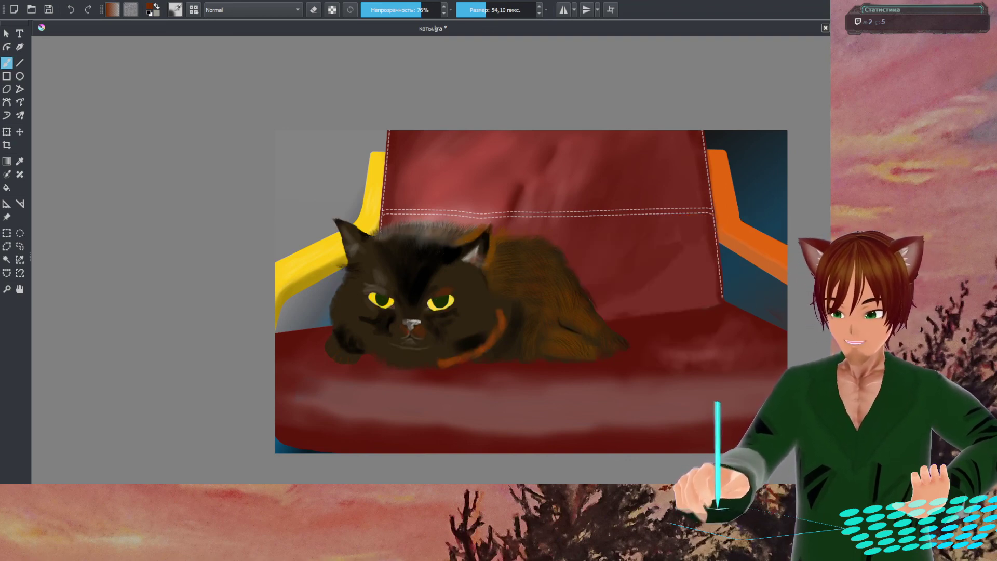
{"action": "scroll", "coordinate": [576, 307], "scroll_direction": "down", "scroll_amount": 1}
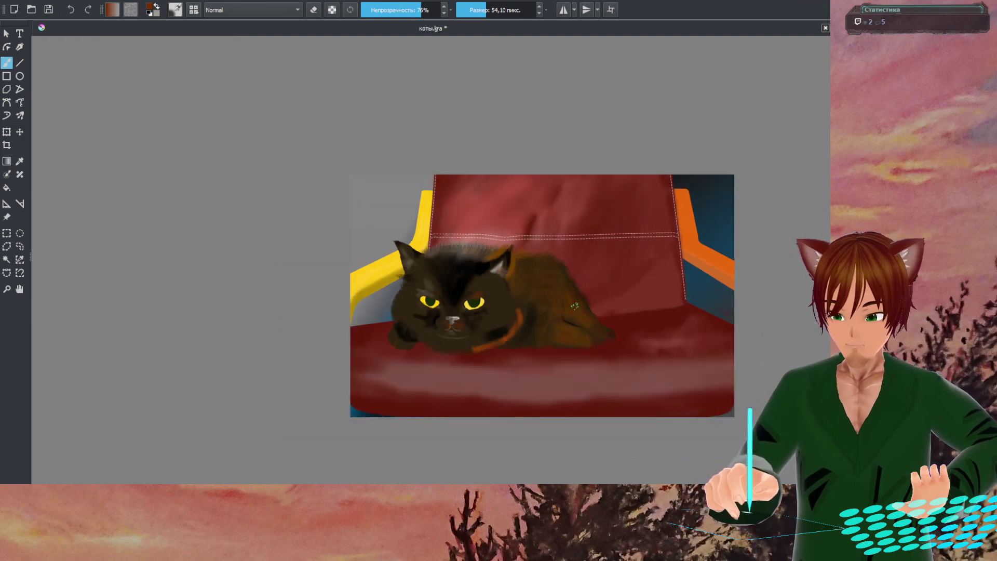
{"action": "scroll", "coordinate": [546, 316], "scroll_direction": "up", "scroll_amount": 1}
{"action": "scroll", "coordinate": [516, 308], "scroll_direction": "up", "scroll_amount": 3}
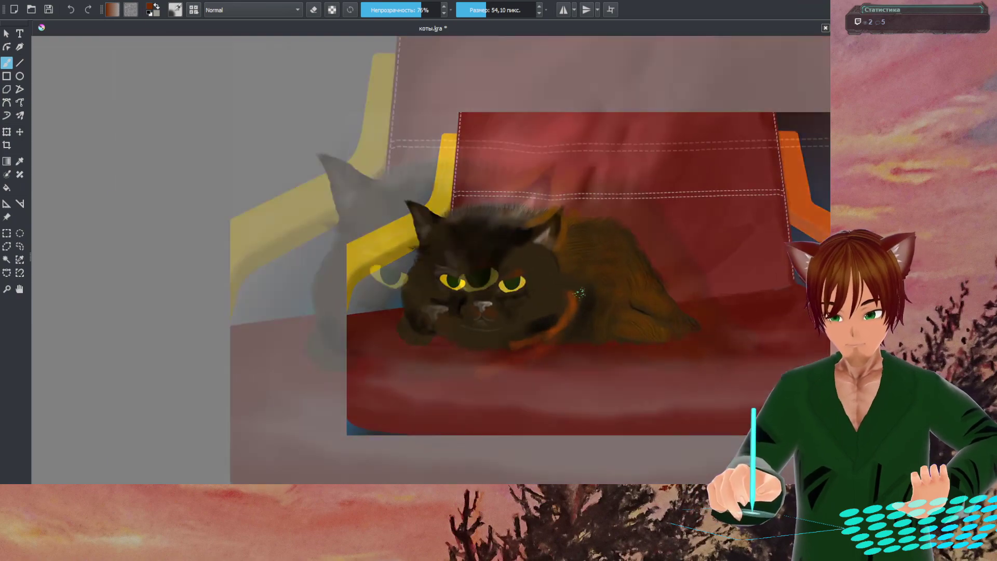
{"action": "scroll", "coordinate": [584, 290], "scroll_direction": "down", "scroll_amount": 2}
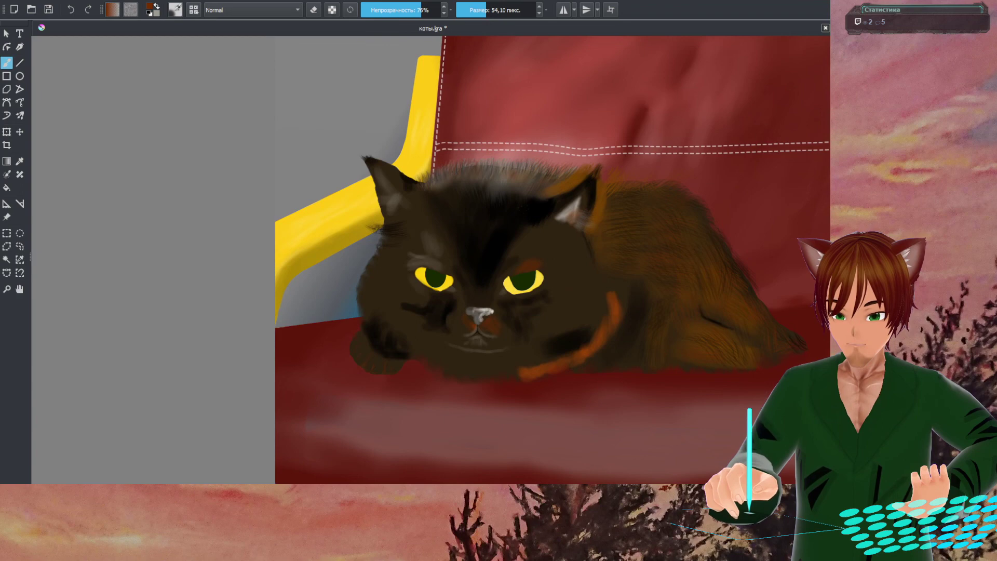